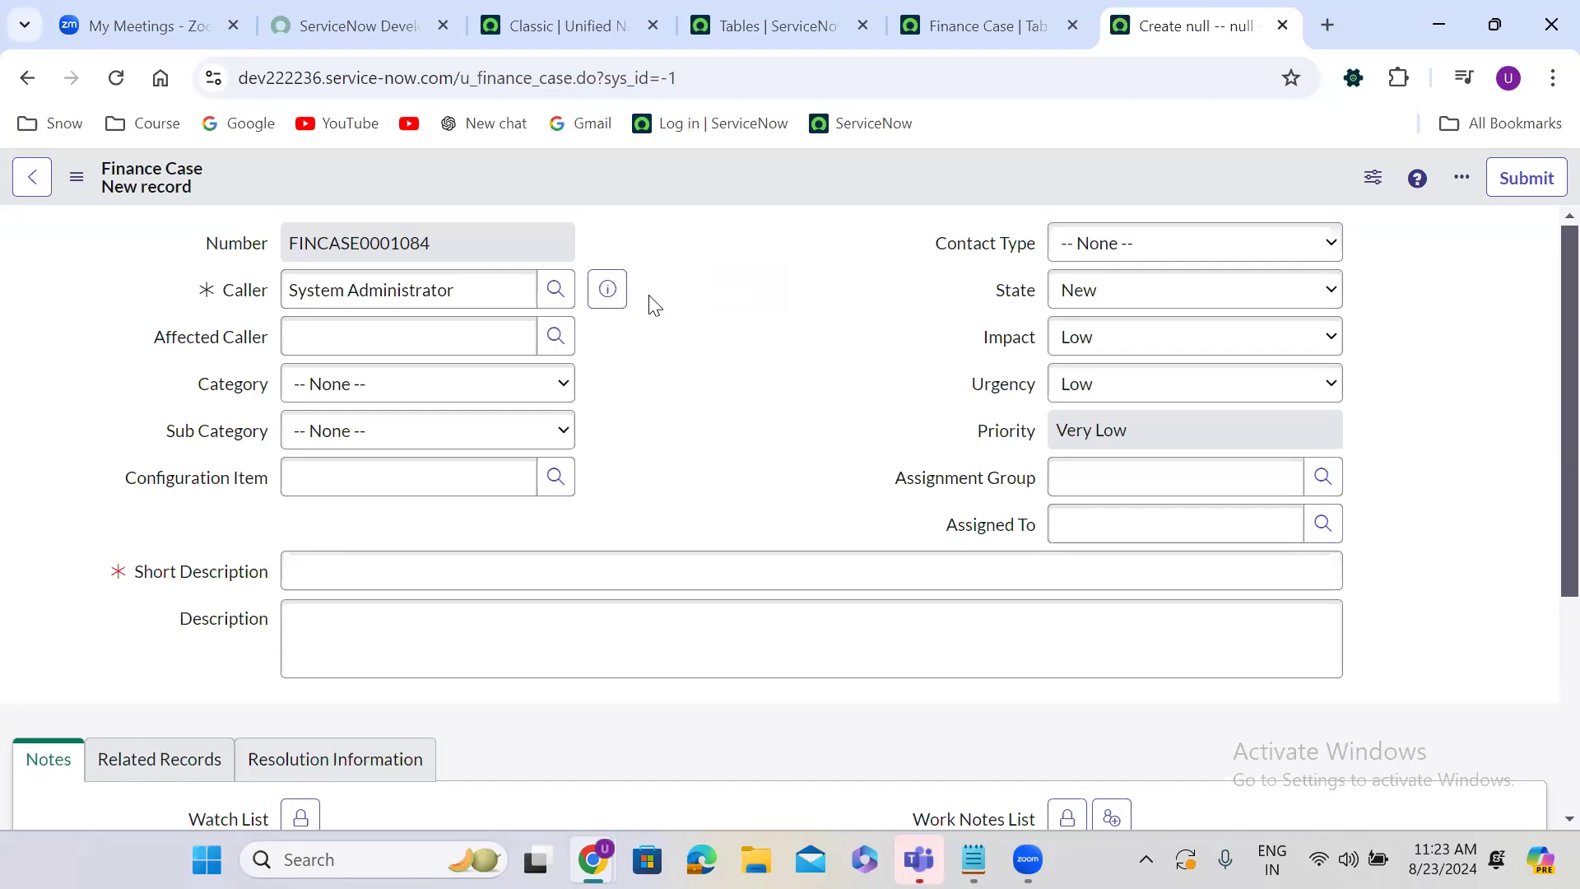
Enable the Extensible option in the Finance Case table's controls and save the table record.
left_click(951, 24)
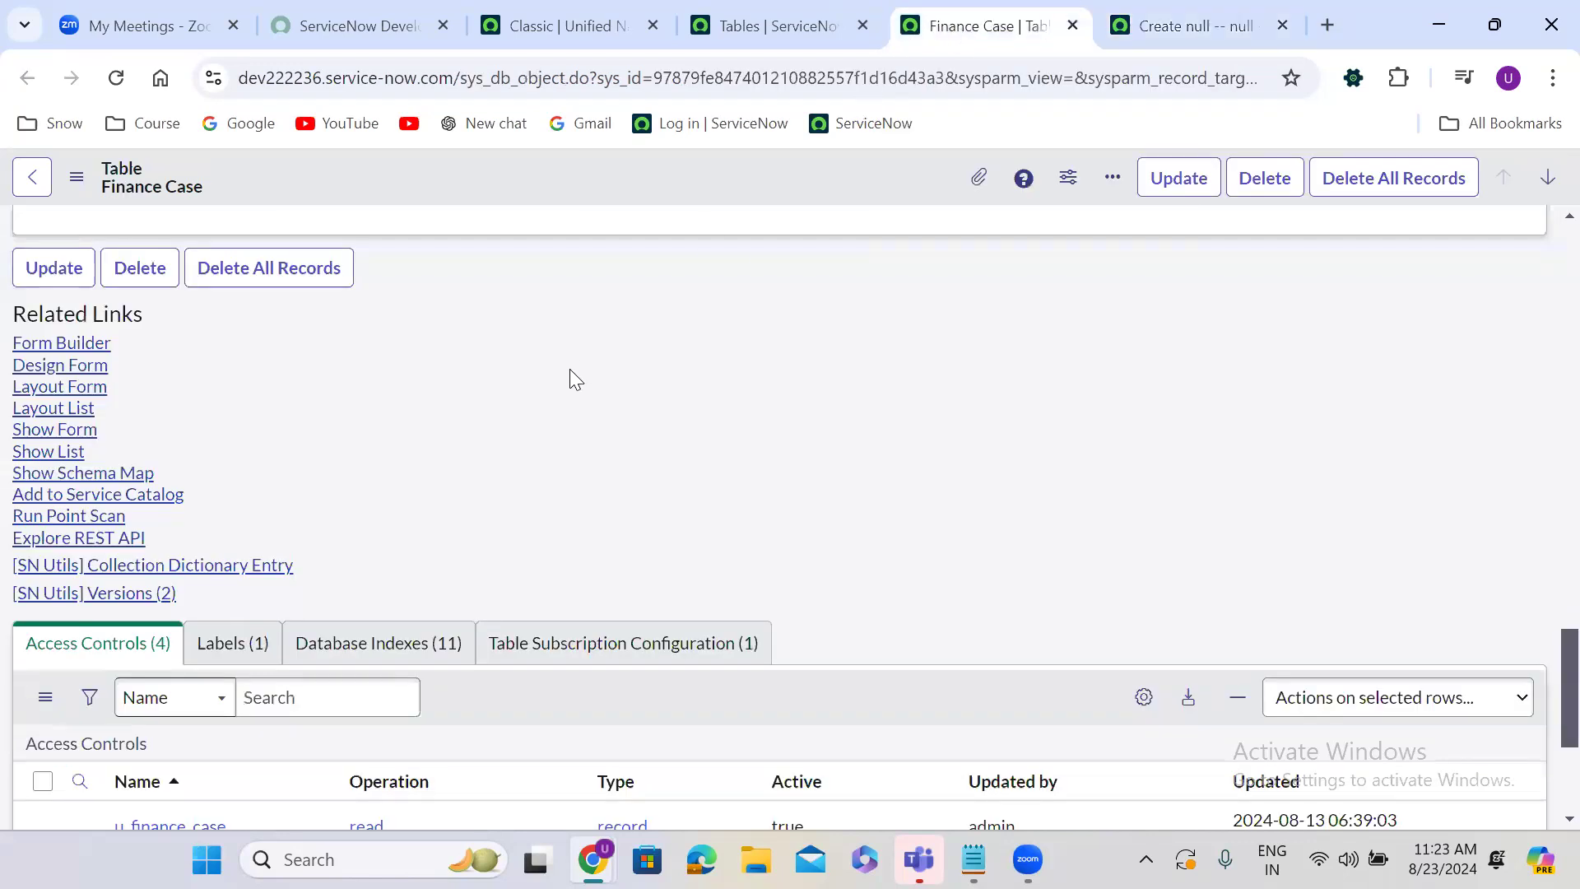
scroll(570, 369, "up", 8)
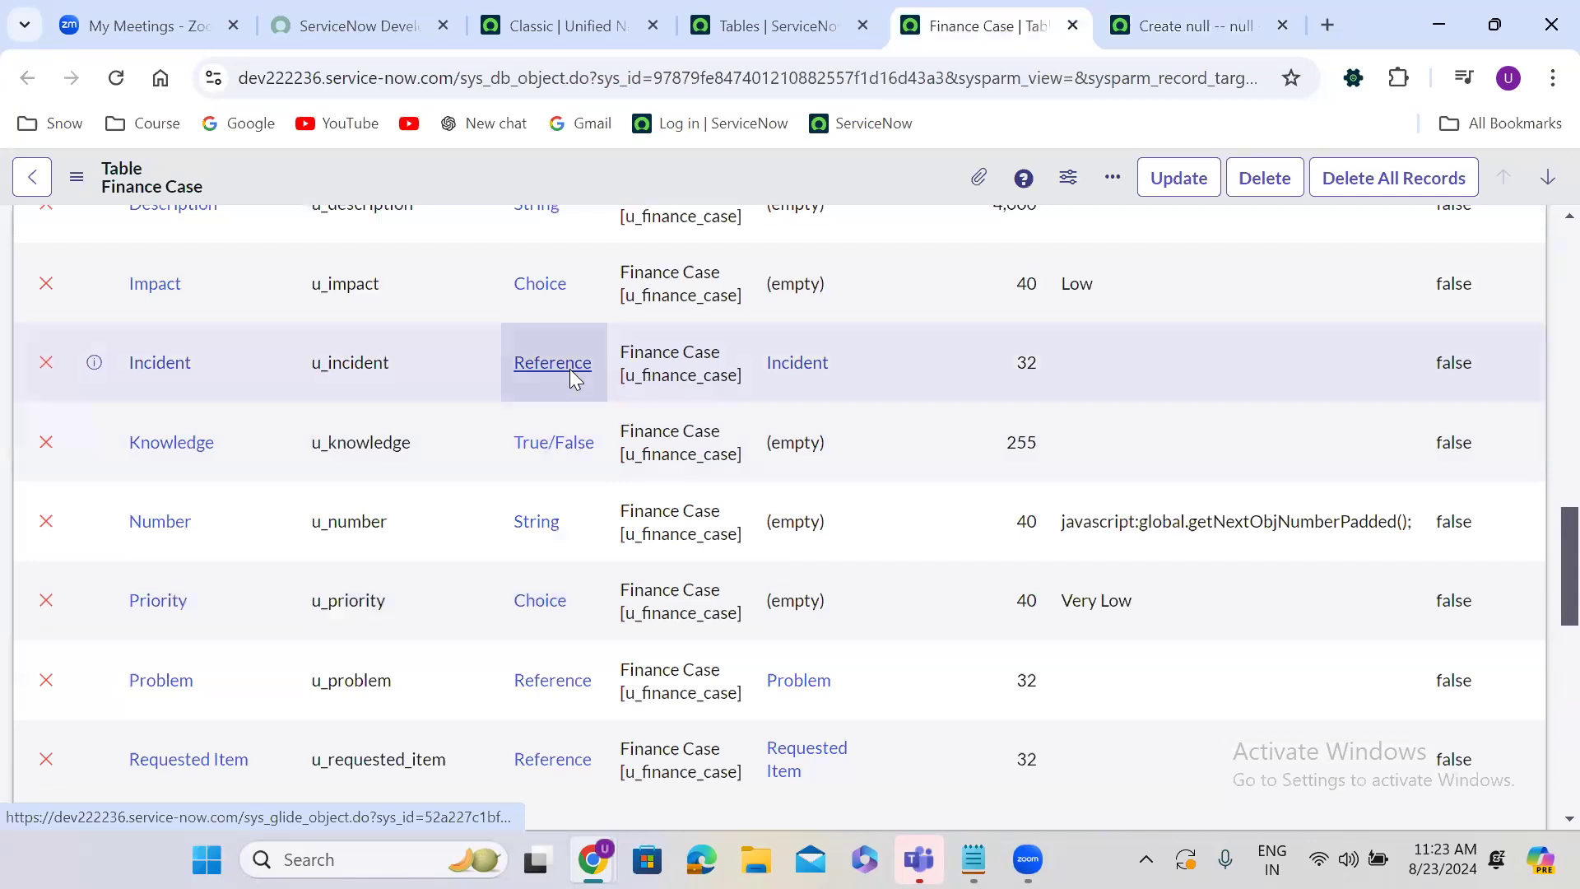
scroll(812, 197, "up", 10)
right_click(811, 194)
left_click(810, 197)
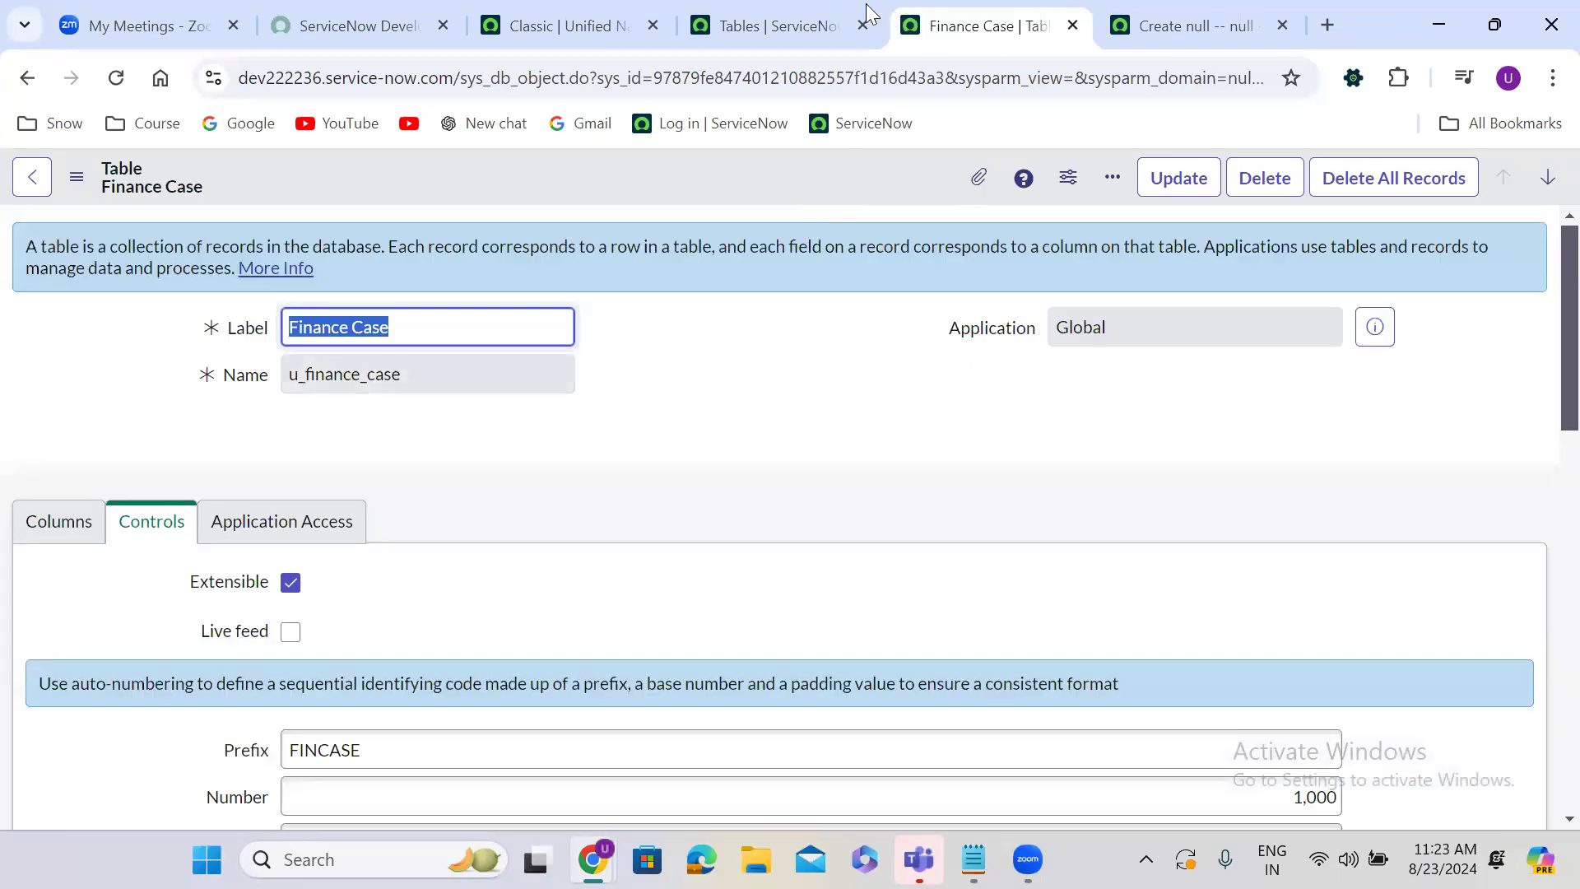
Start a new table record from the Tables list and set its label to Finance Case Task.
left_click(792, 19)
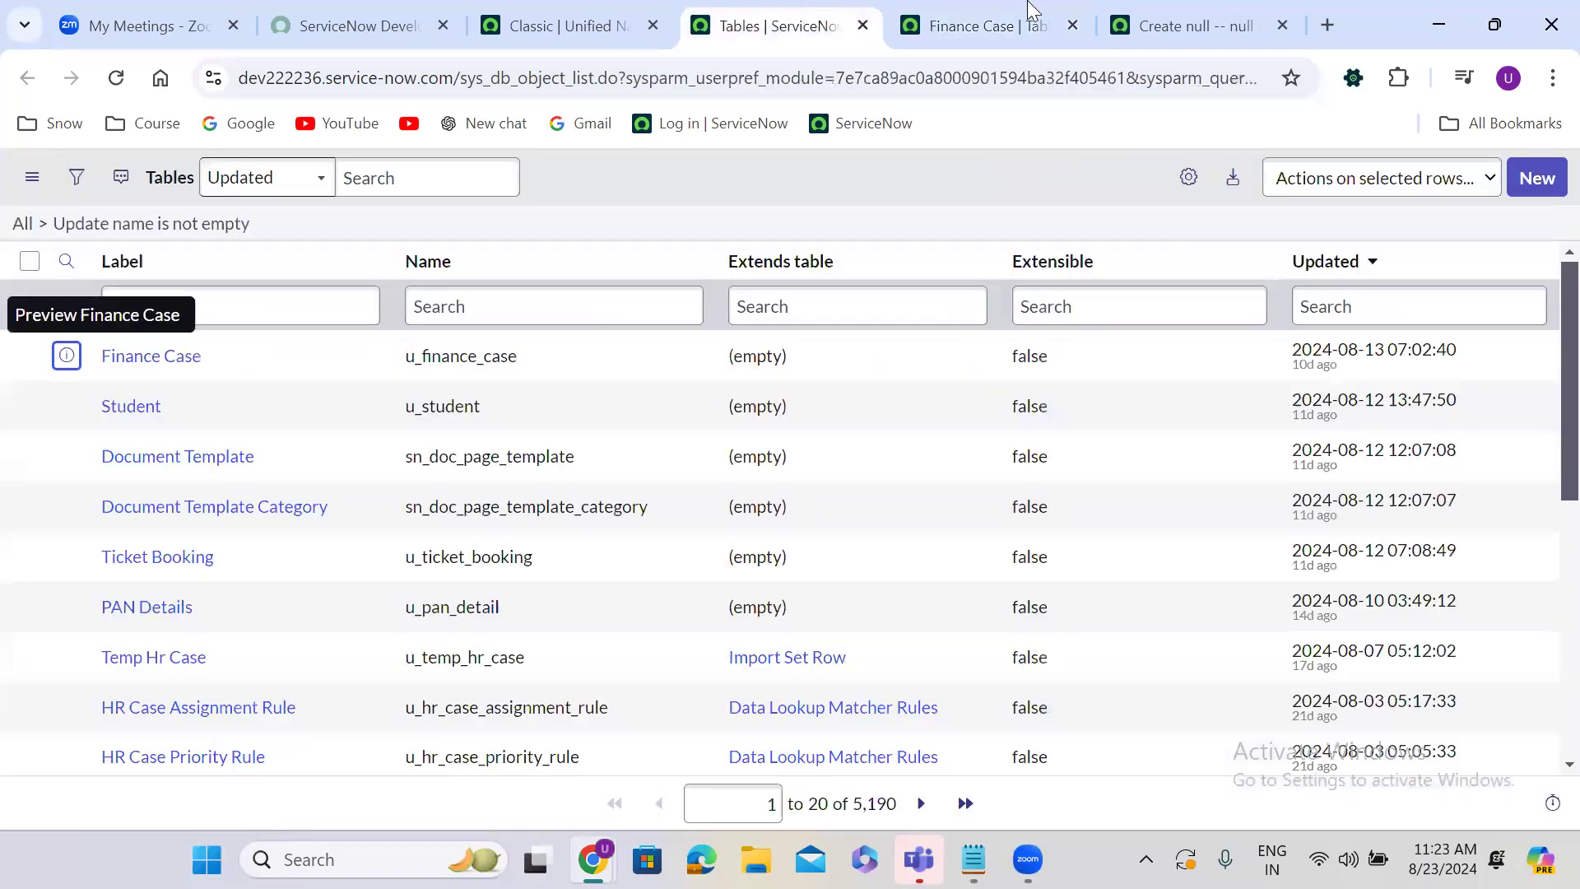
mouse_move(1090, 10)
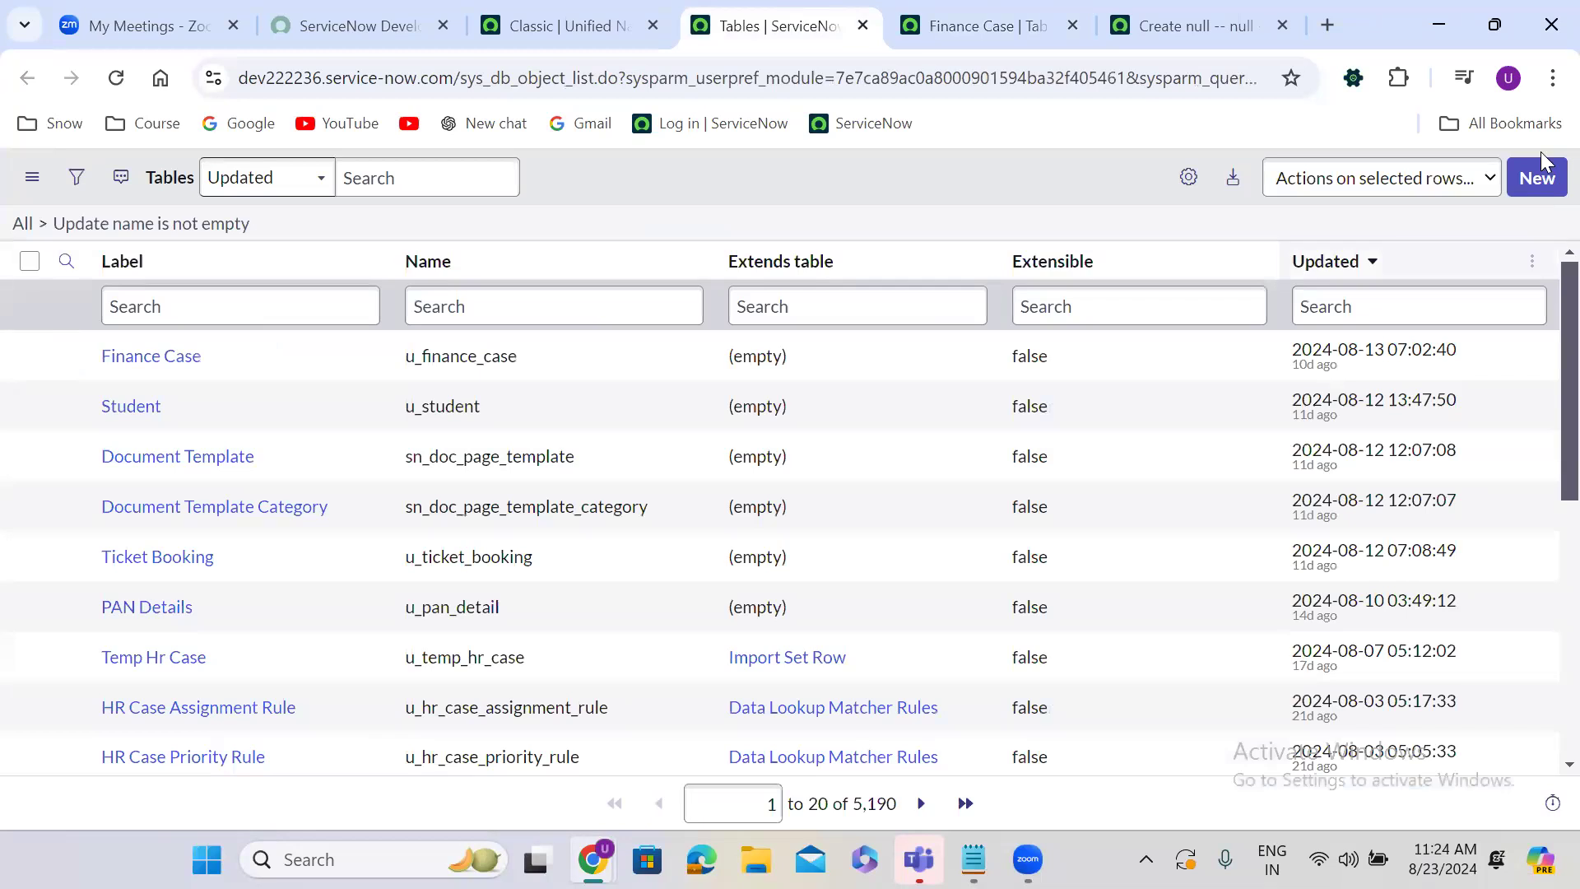
left_click(1539, 183)
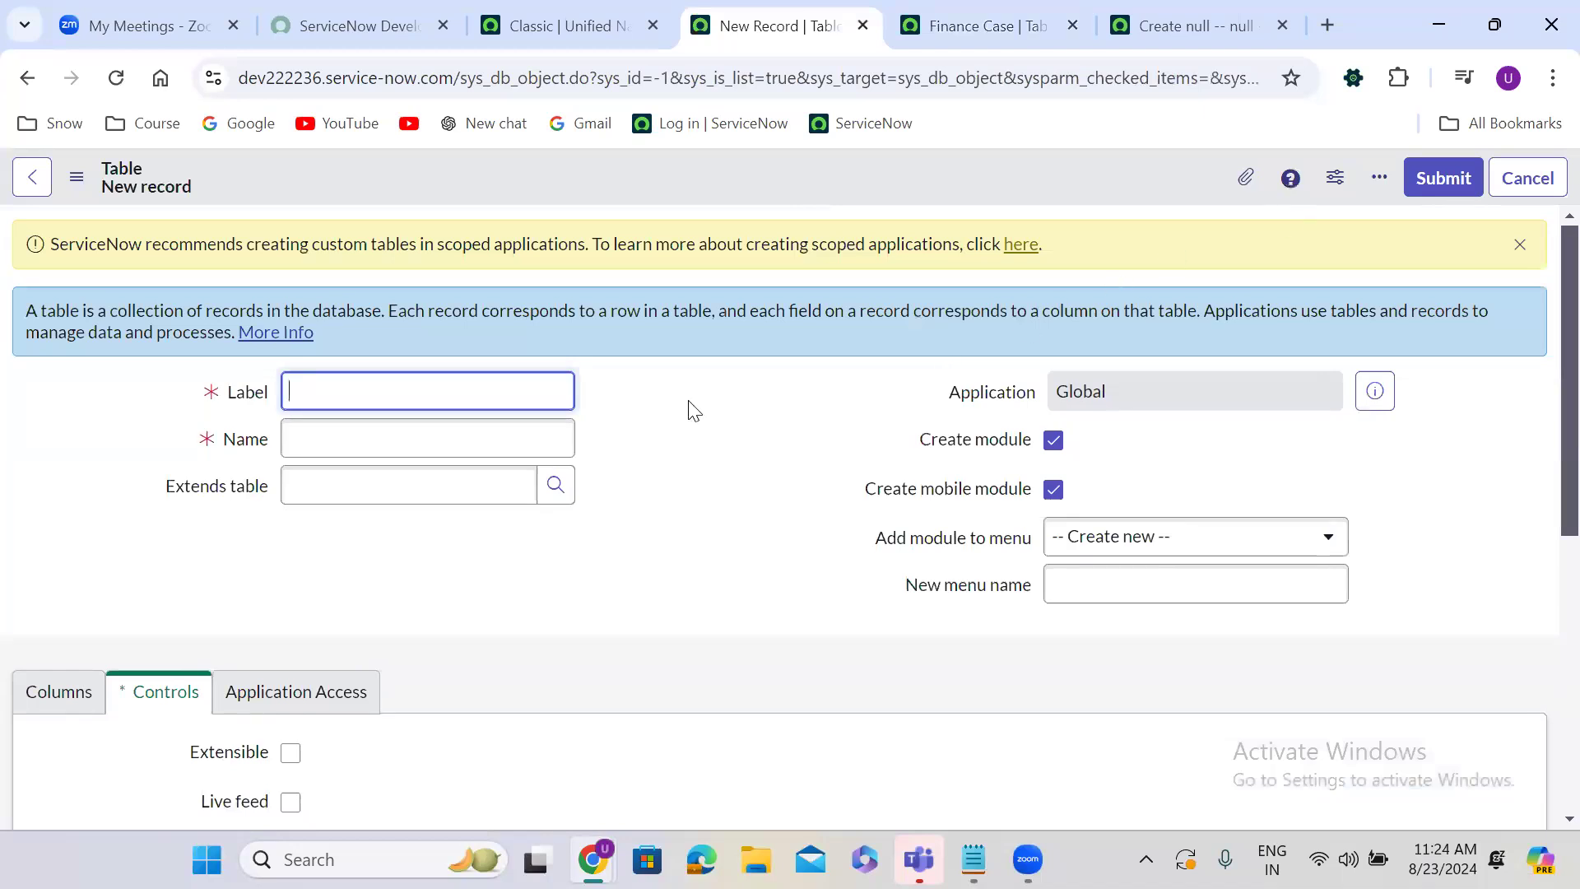
left_click(375, 396)
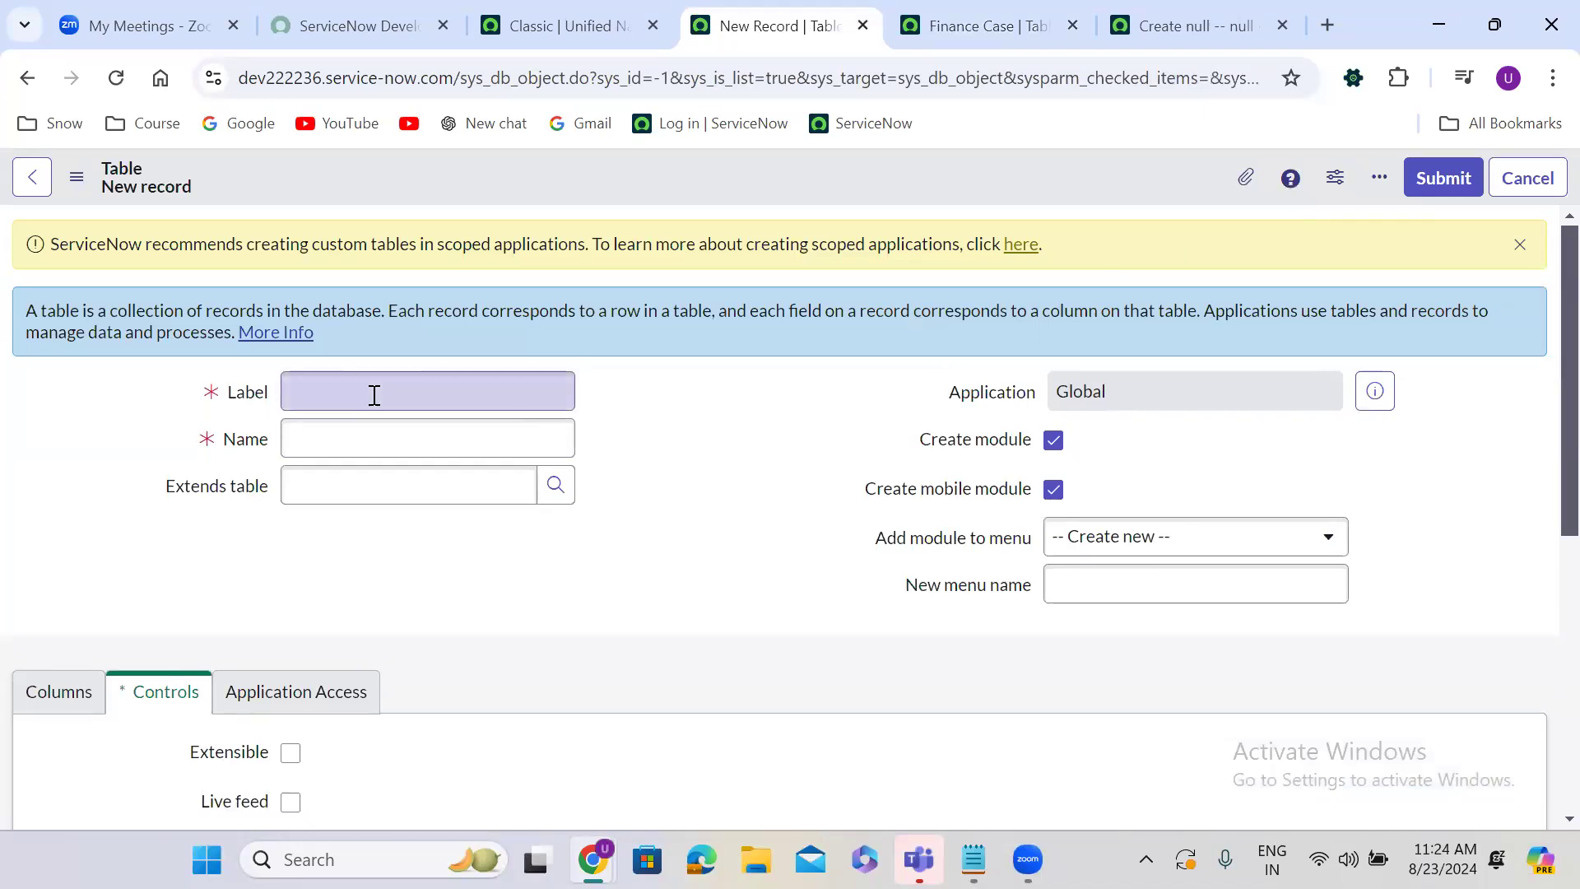
type("F")
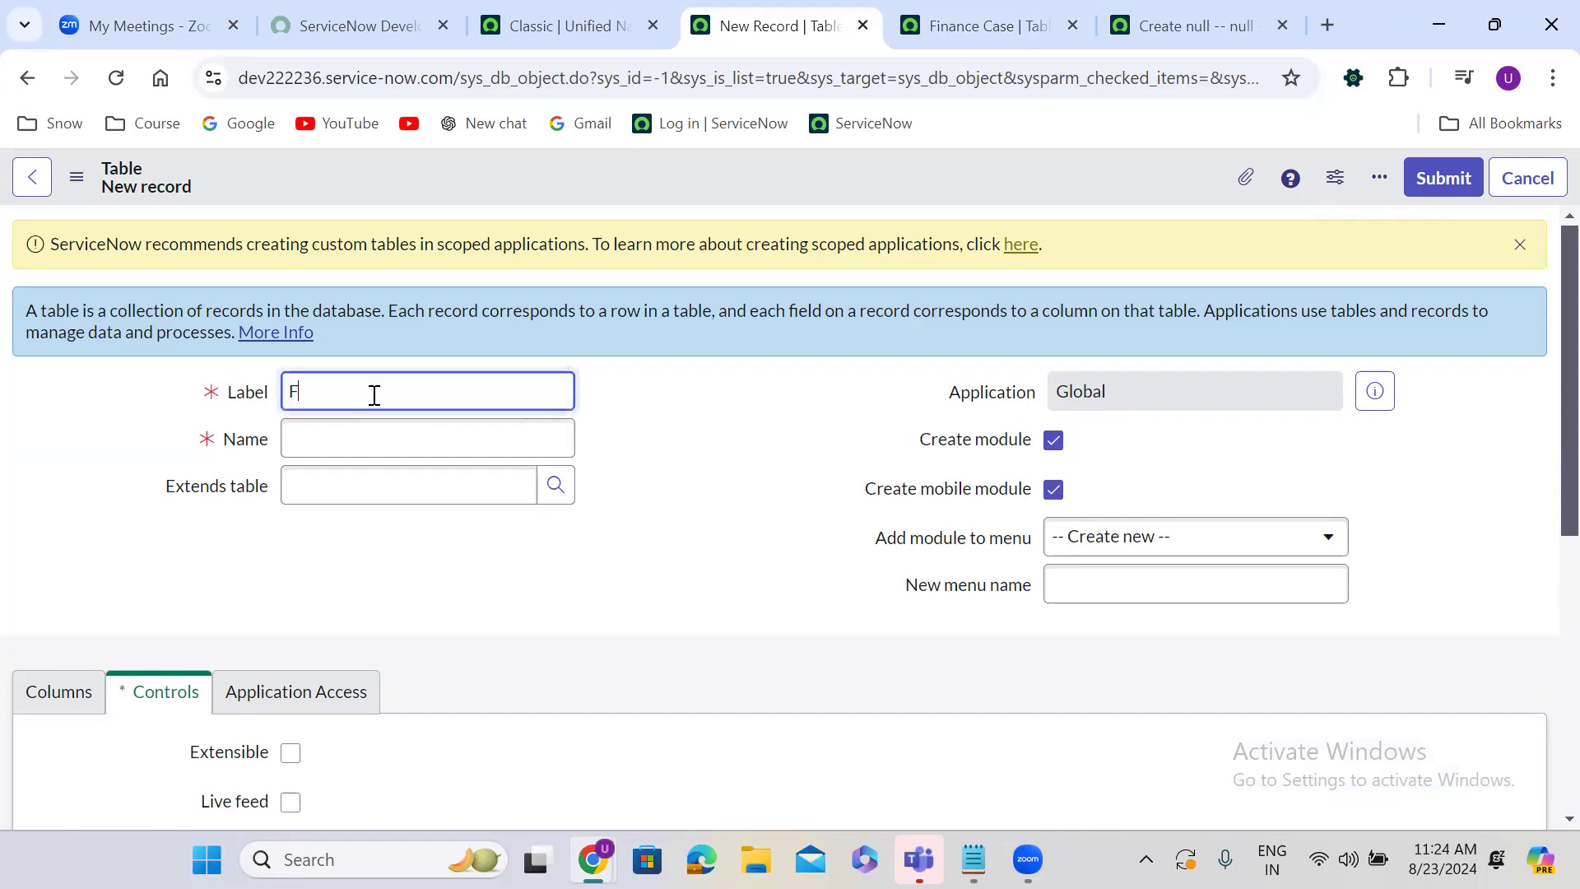
type("inance Case Task")
left_click(673, 403)
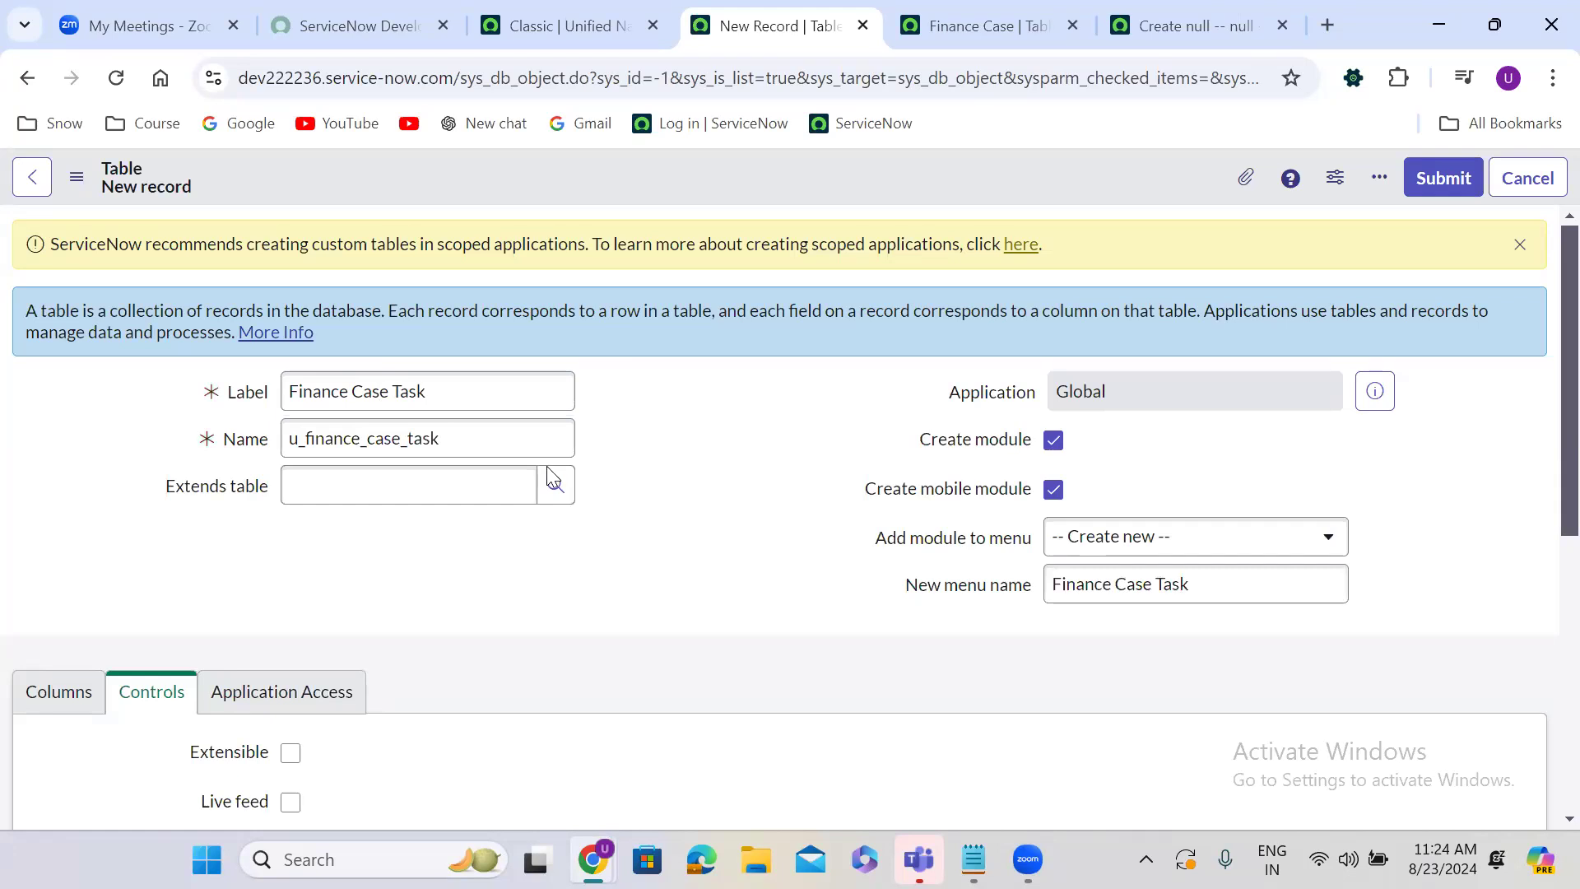
Set the new table to extend the Finance Case table.
left_click(273, 487)
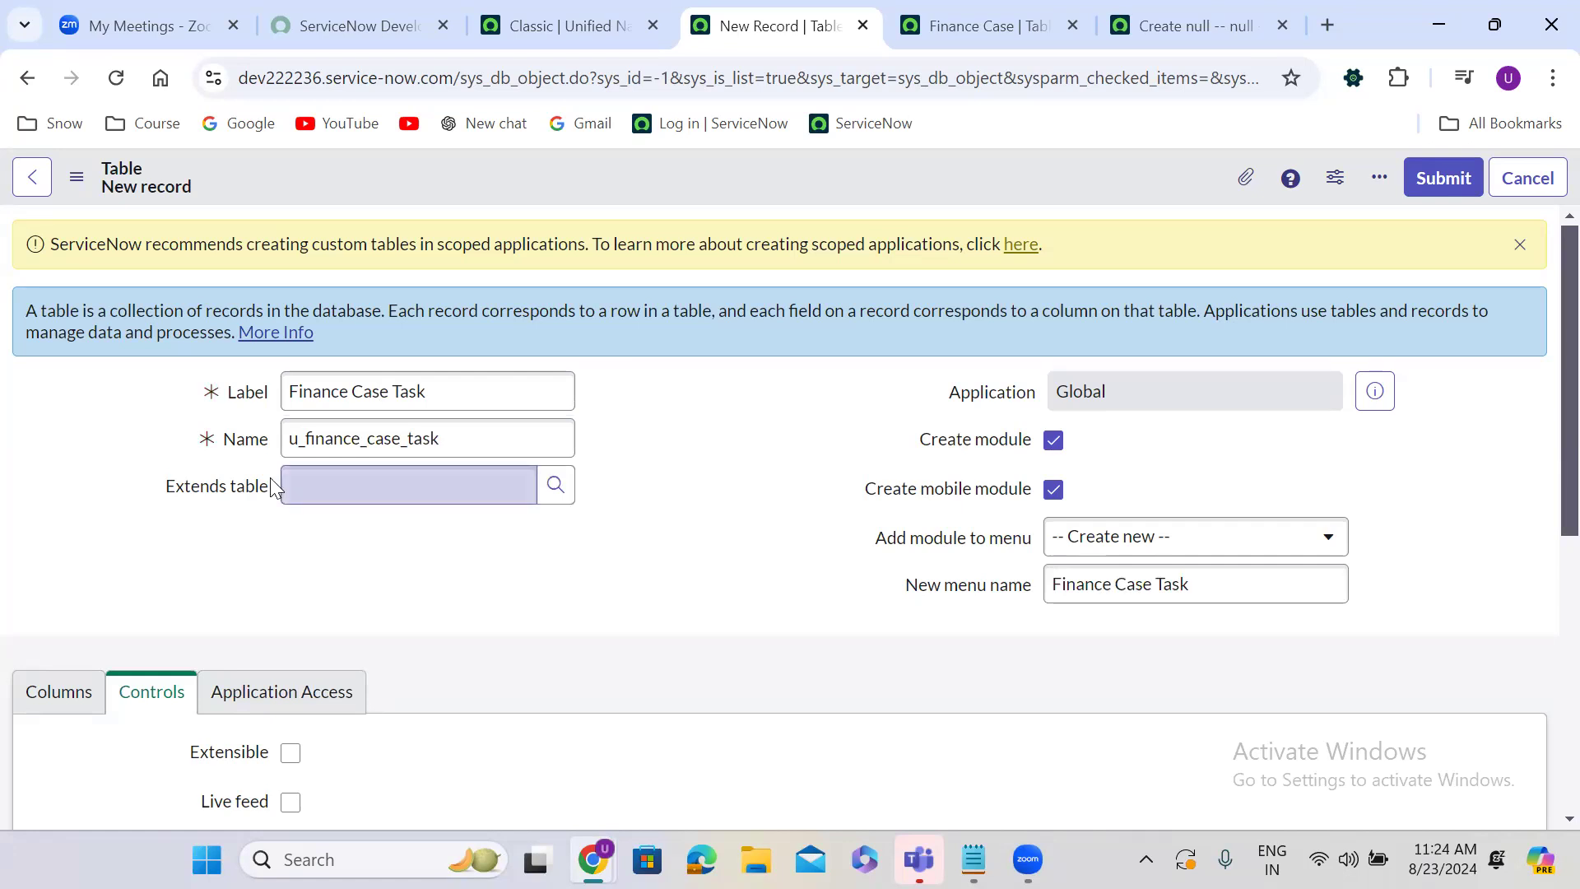
left_click(321, 492)
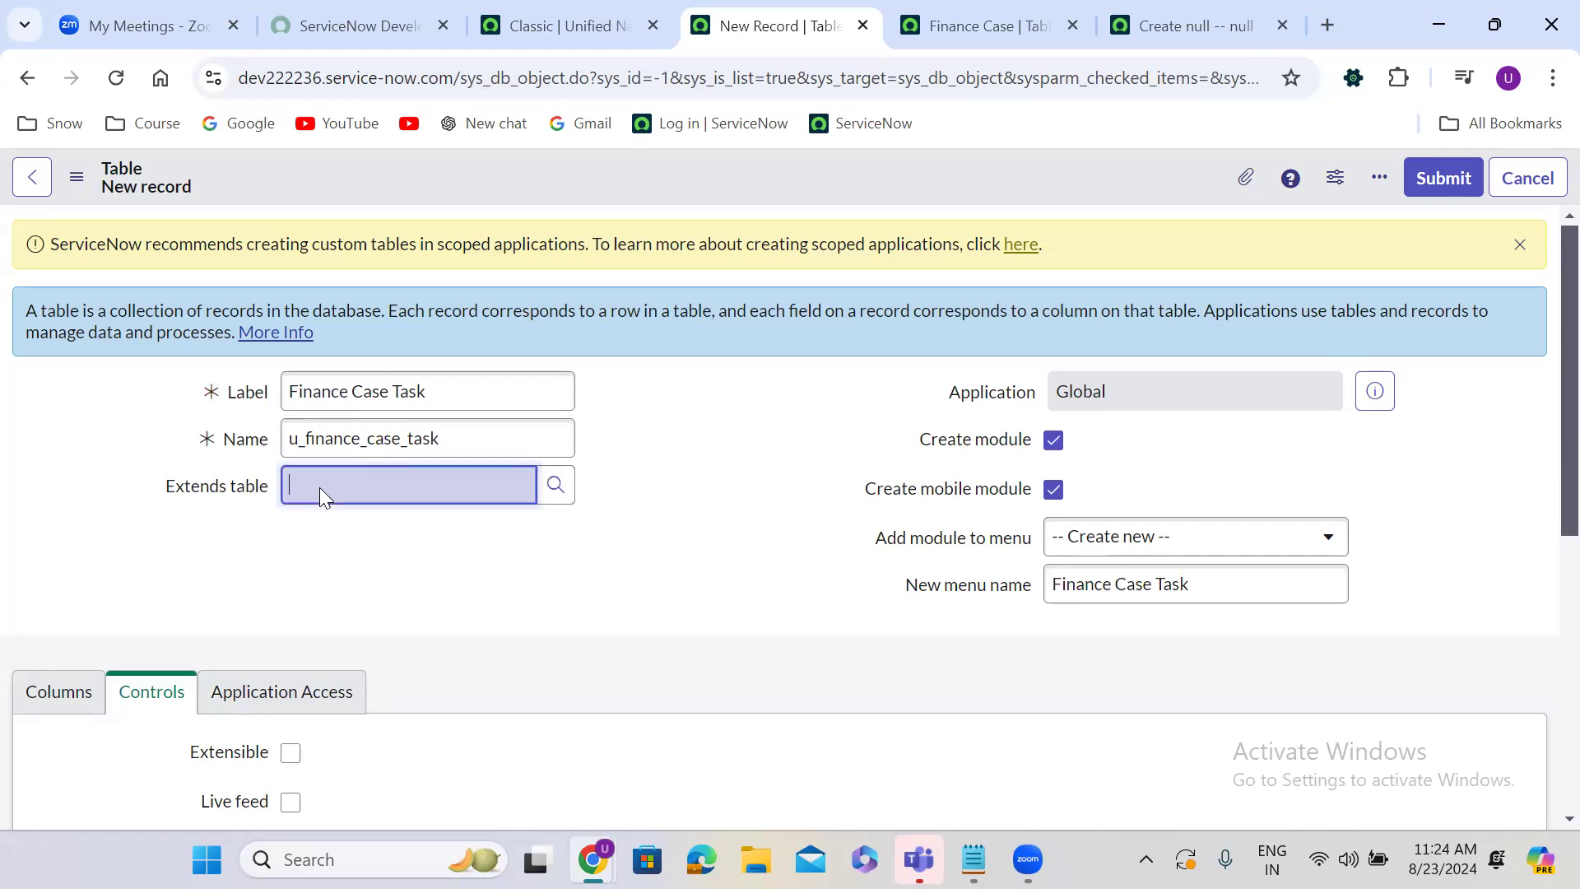
type("fin")
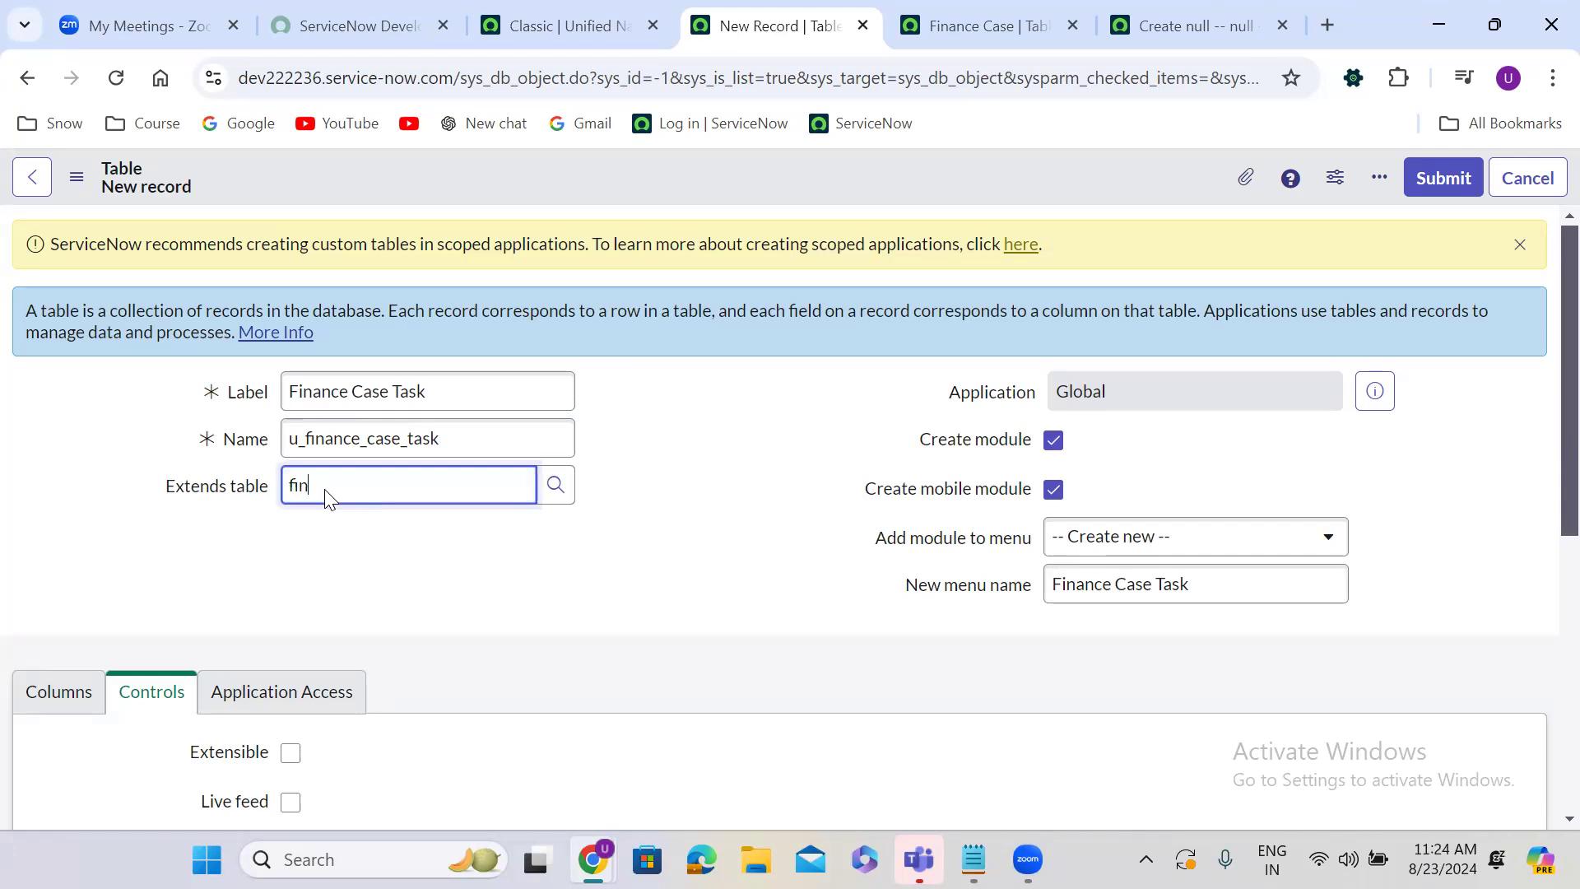
left_click(406, 560)
left_click(980, 27)
left_click(827, 30)
Turn off module creation for the Finance Case Task table and save the new table record.
left_click(1054, 448)
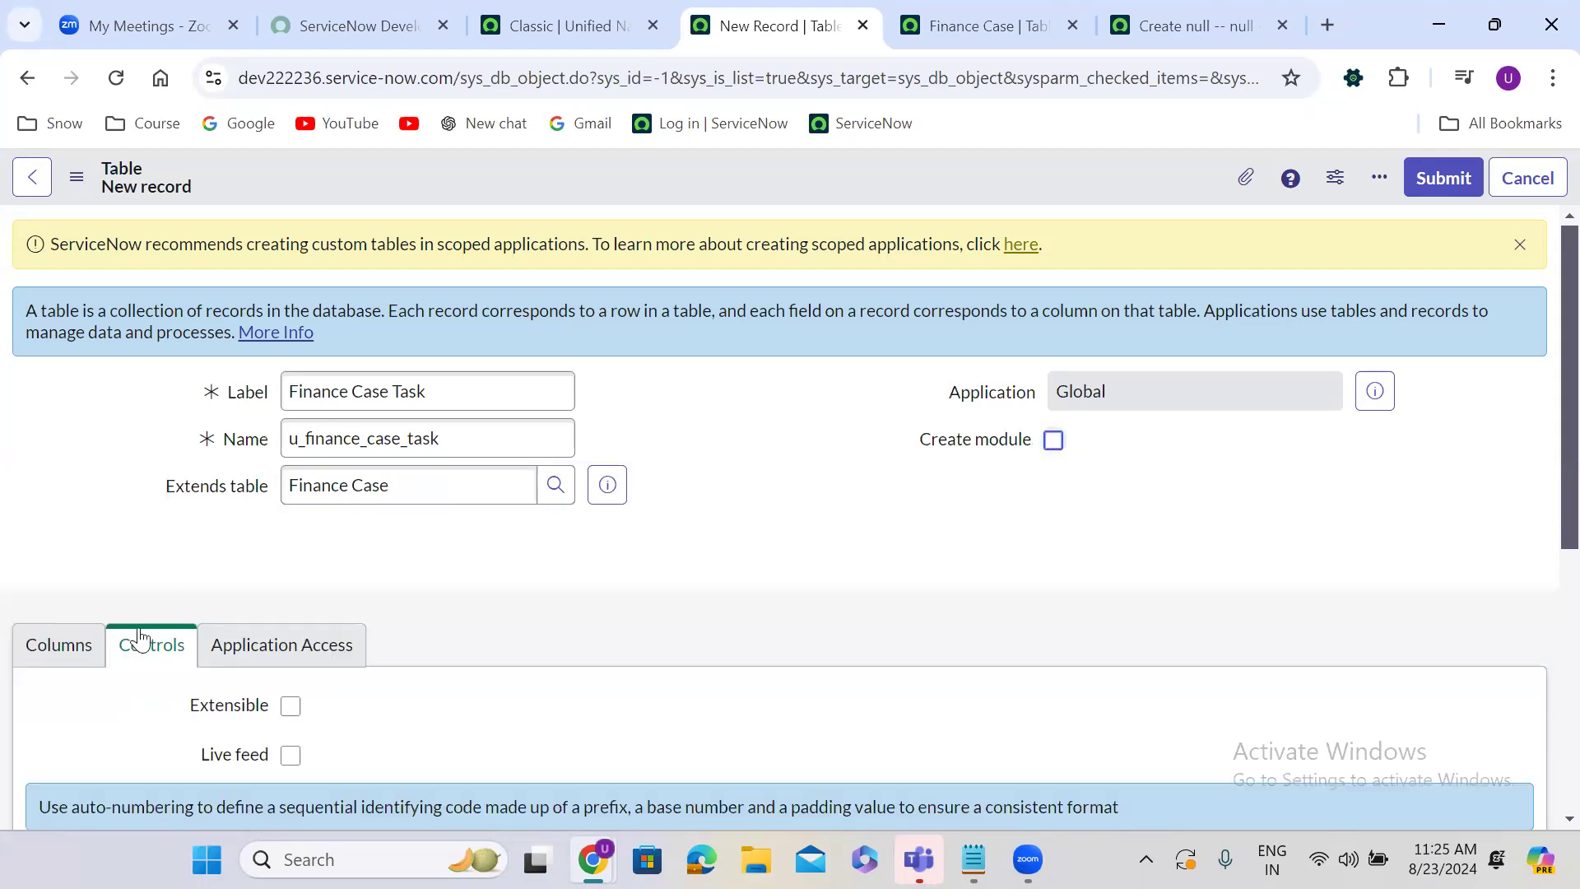
left_click(78, 647)
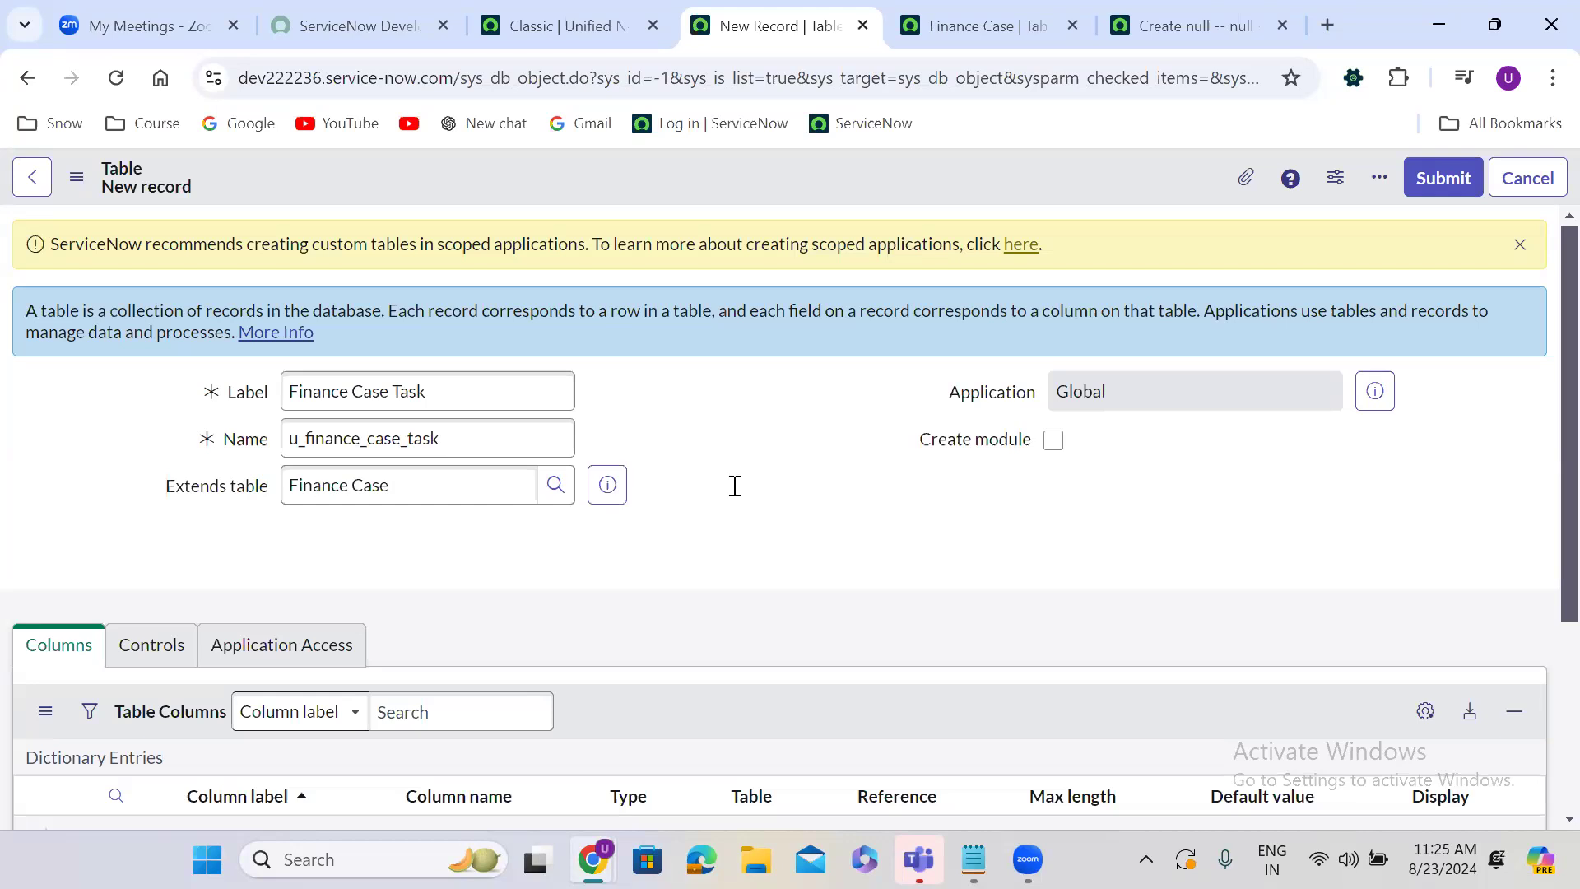
right_click(697, 165)
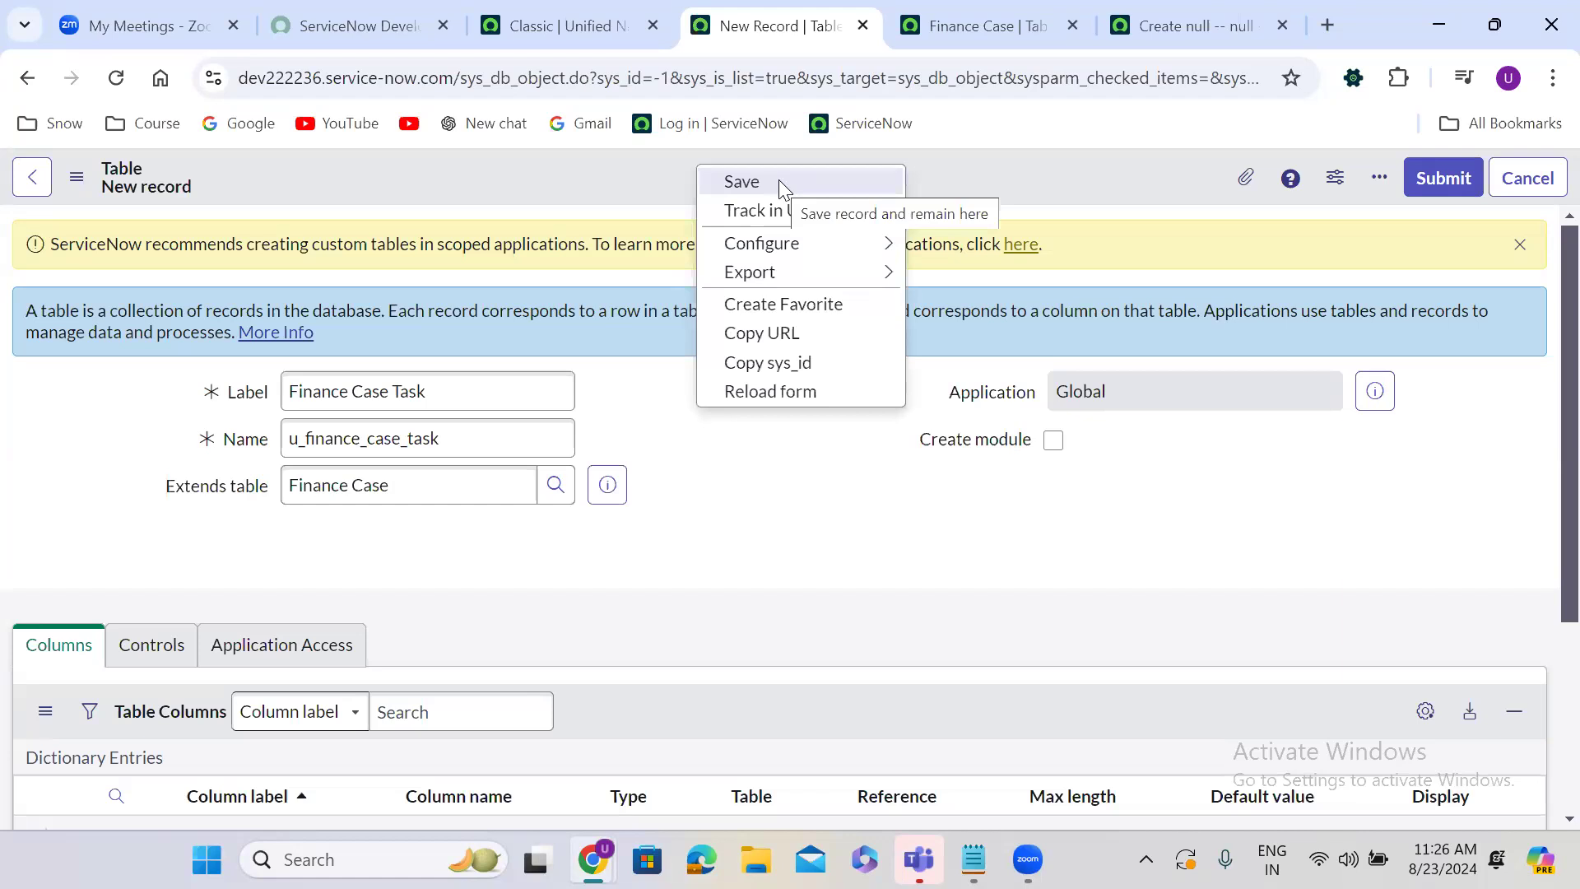
left_click(778, 179)
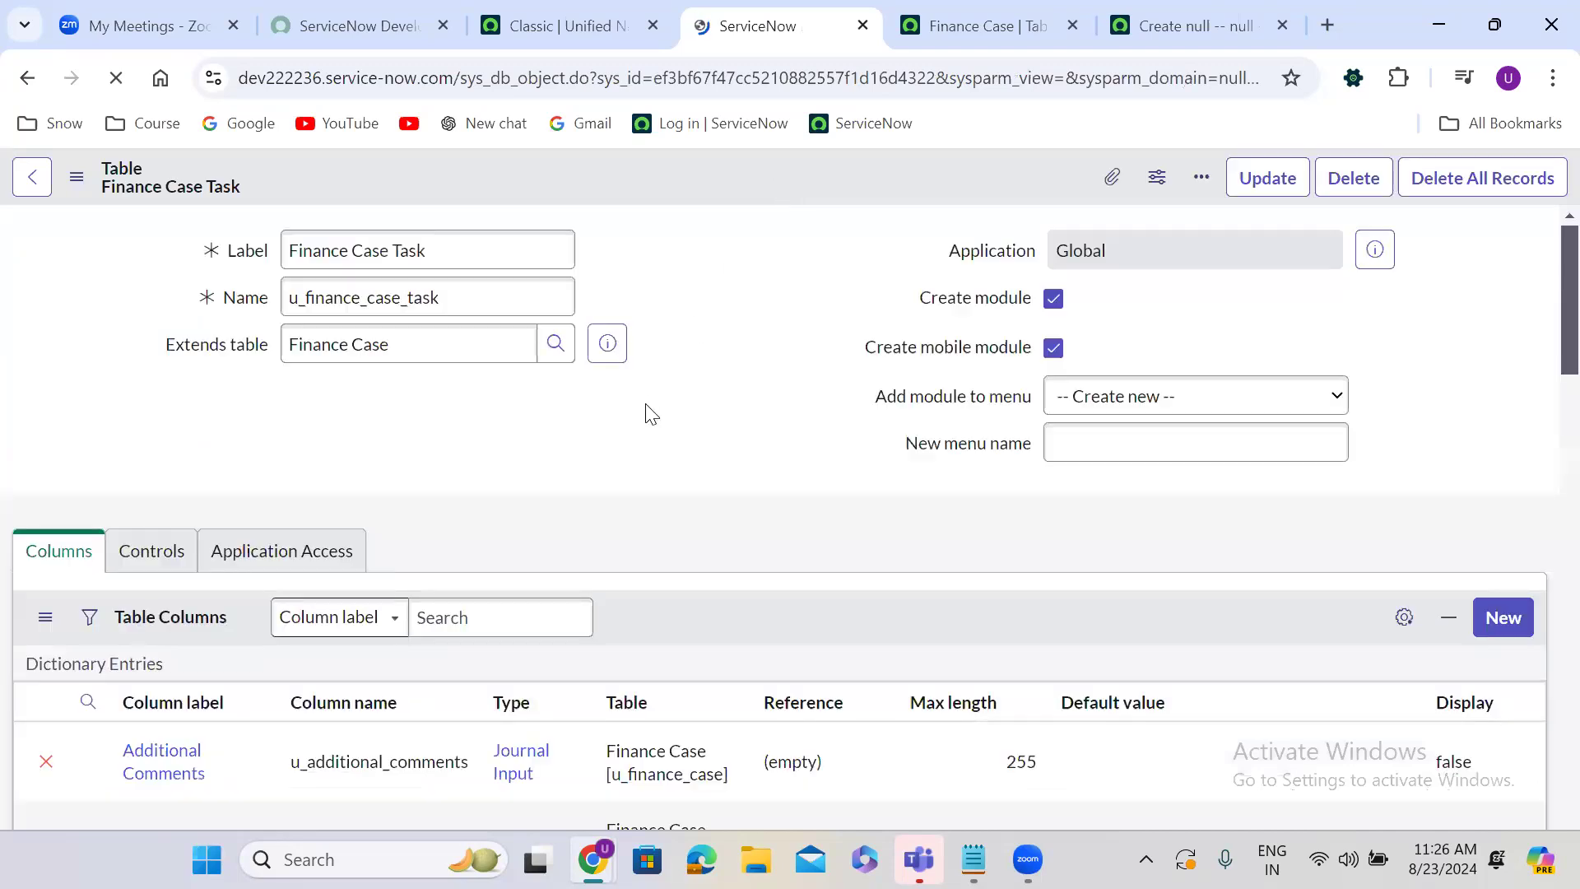
Examine the Finance Case Task table's column list to see which columns are inherited from Finance Case.
scroll(647, 412, "down", 5)
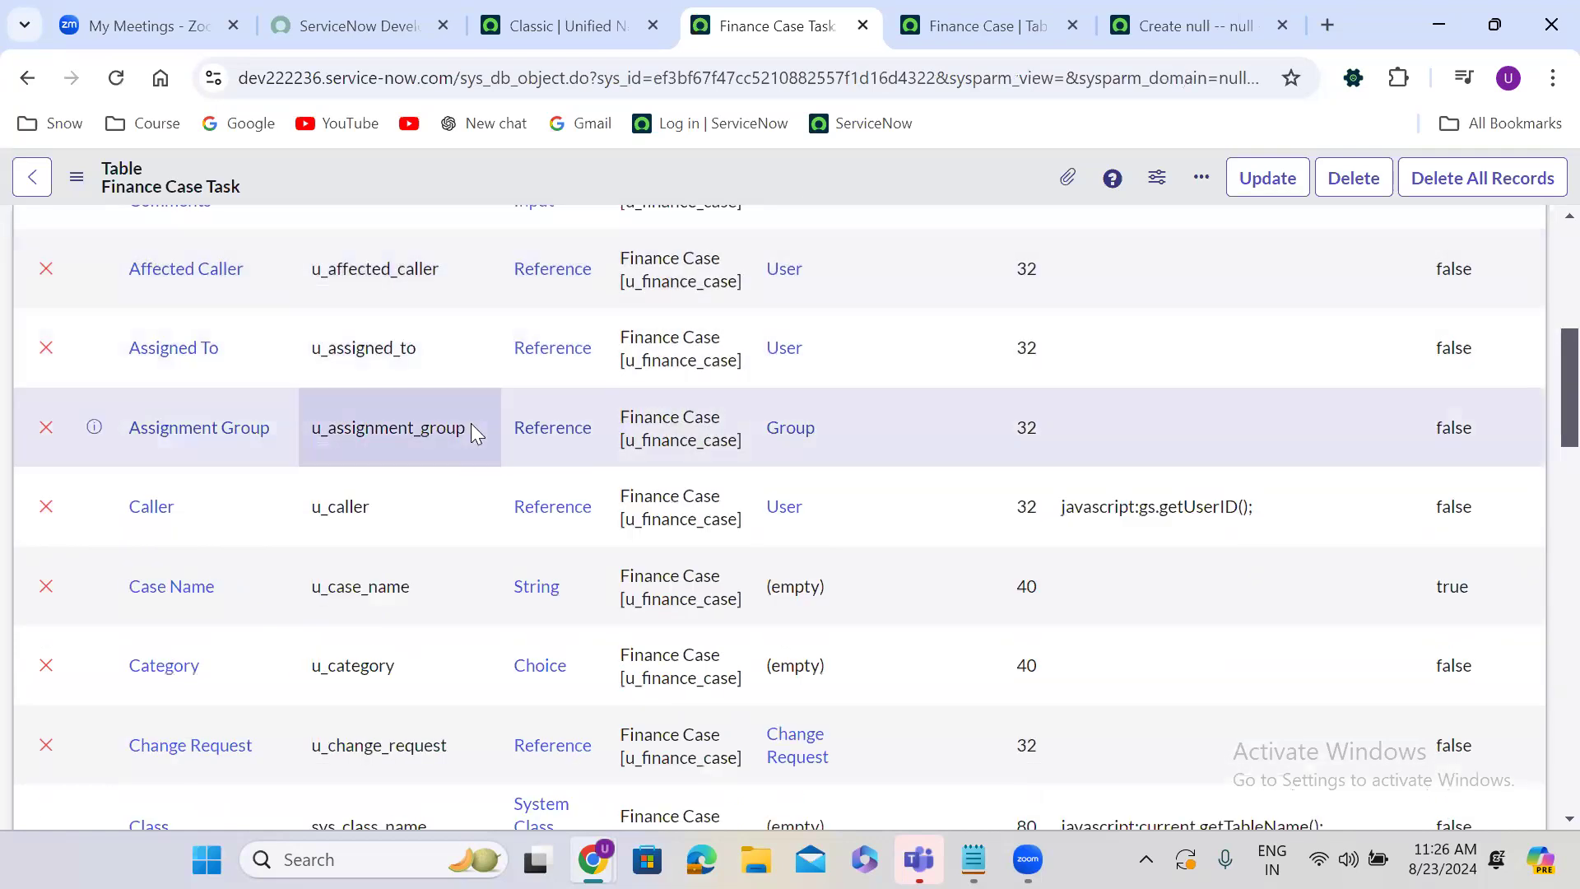
scroll(473, 428, "up", 3)
scroll(476, 434, "up", 1)
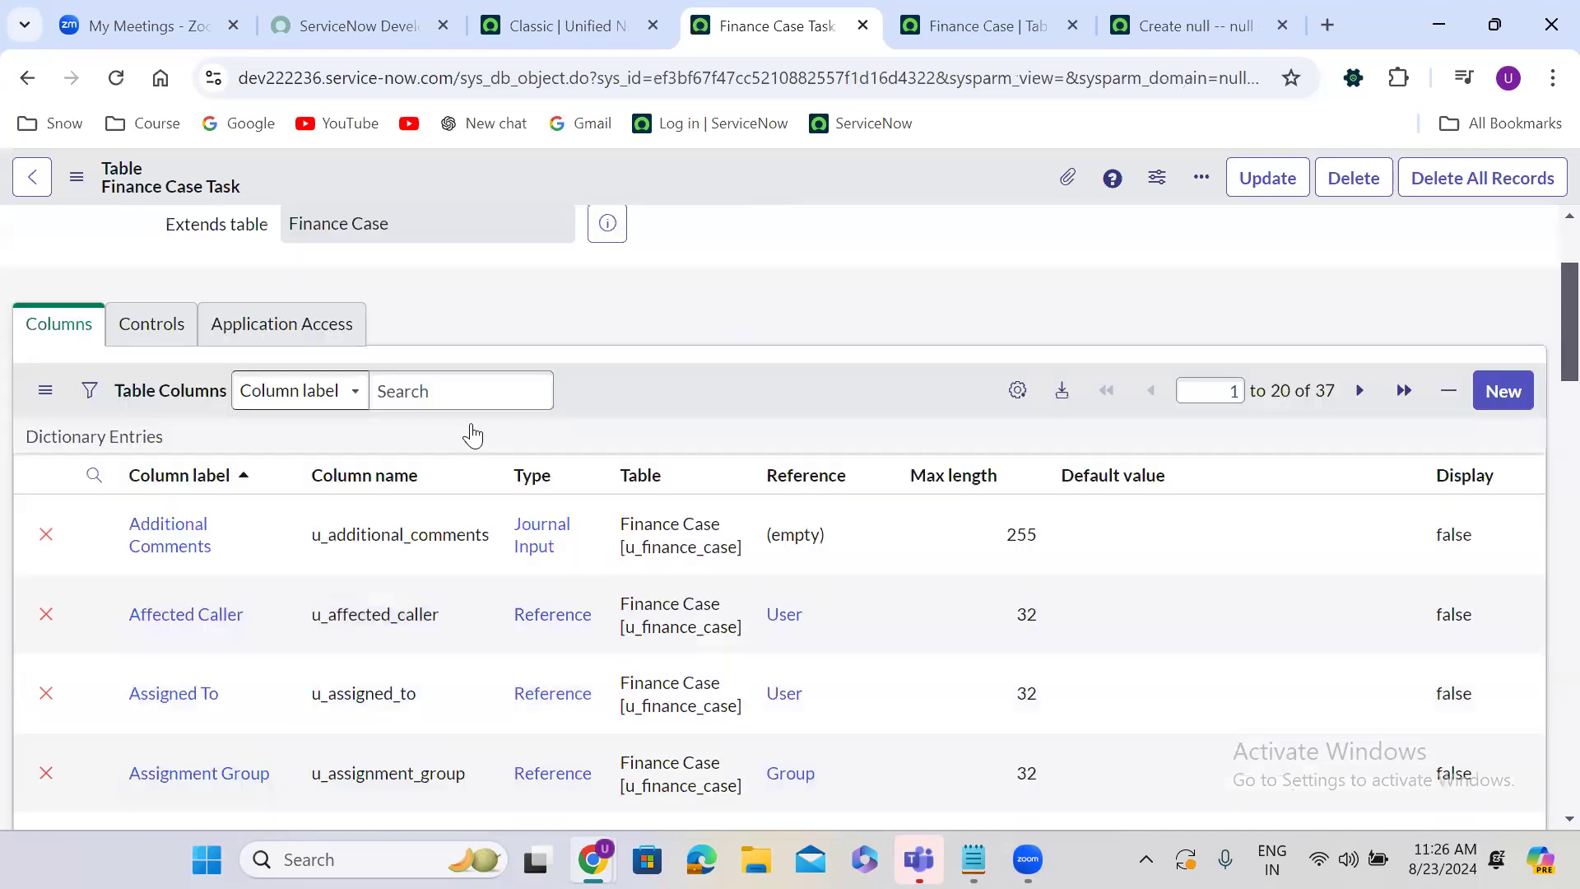
scroll(475, 434, "down", 1)
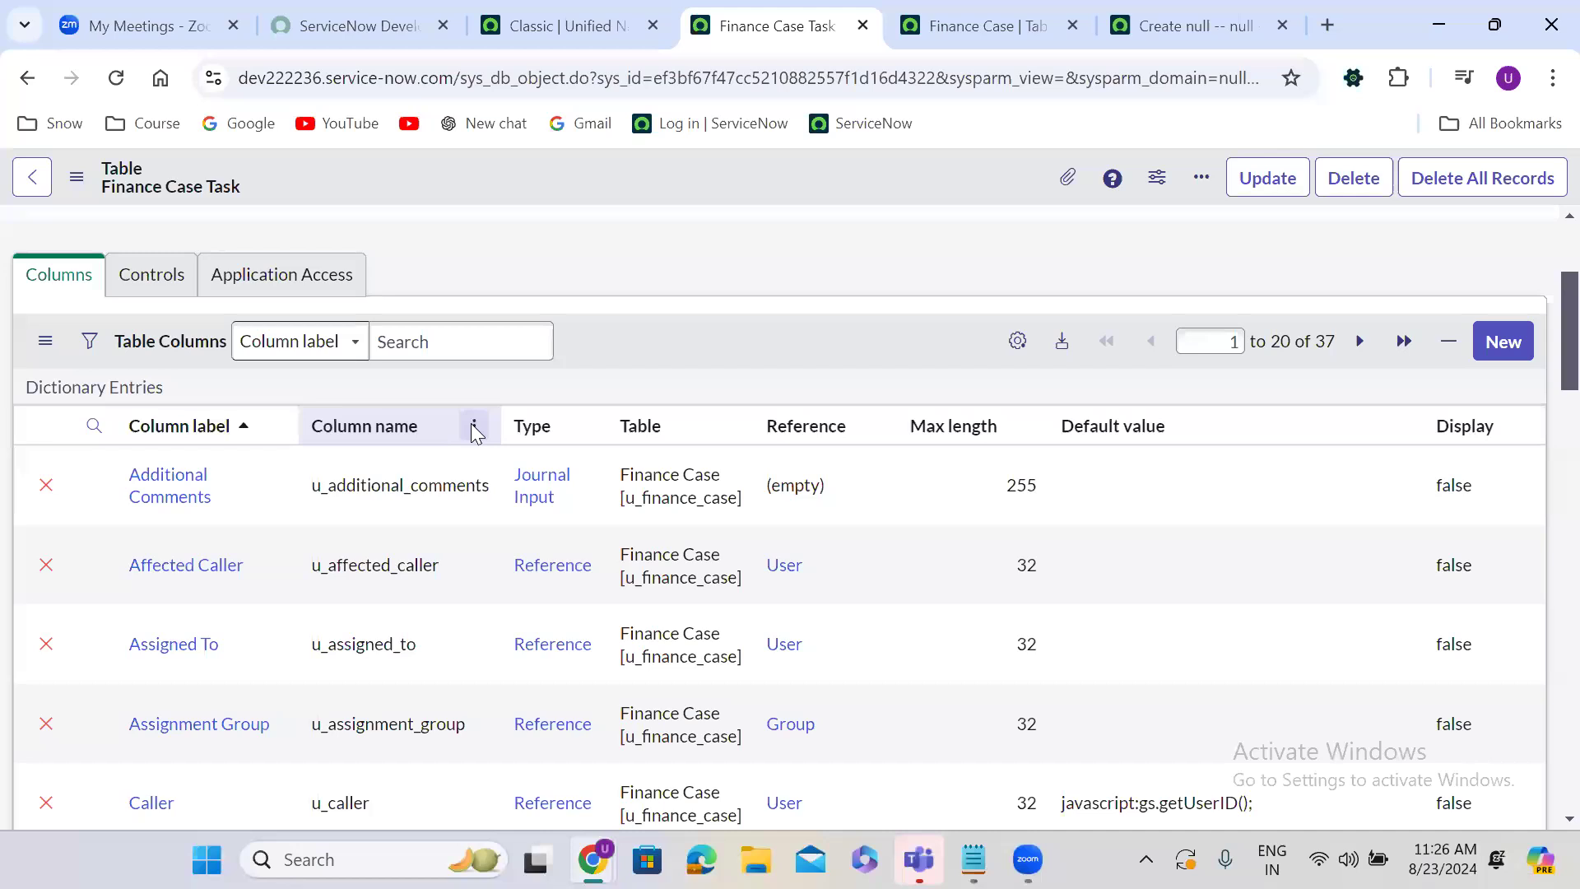
scroll(474, 429, "down", 10)
scroll(474, 429, "up", 4)
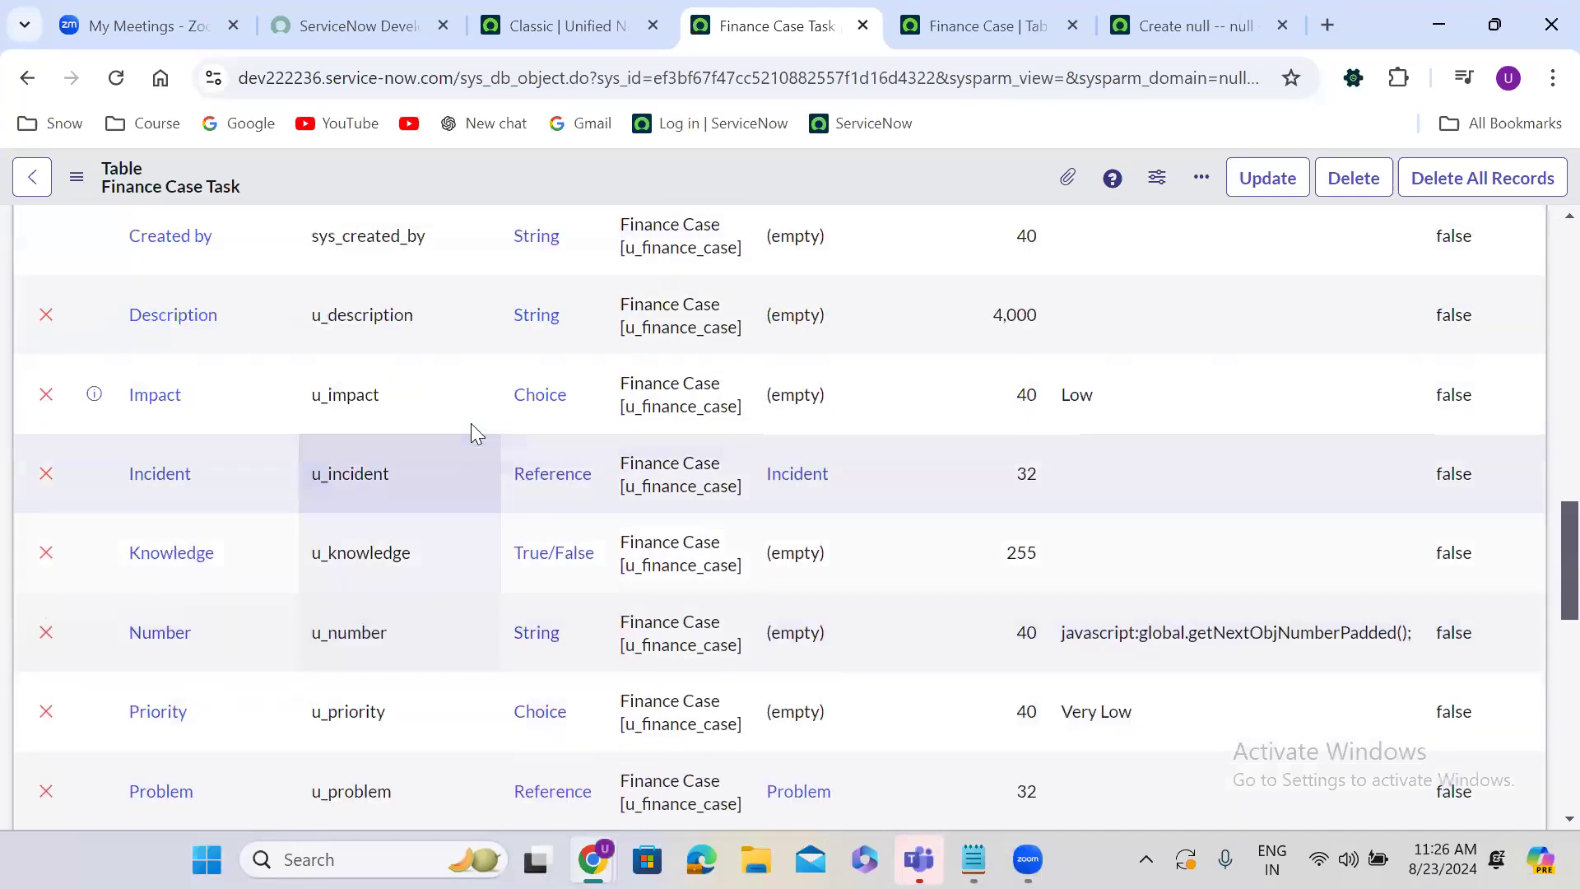
scroll(471, 423, "up", 10)
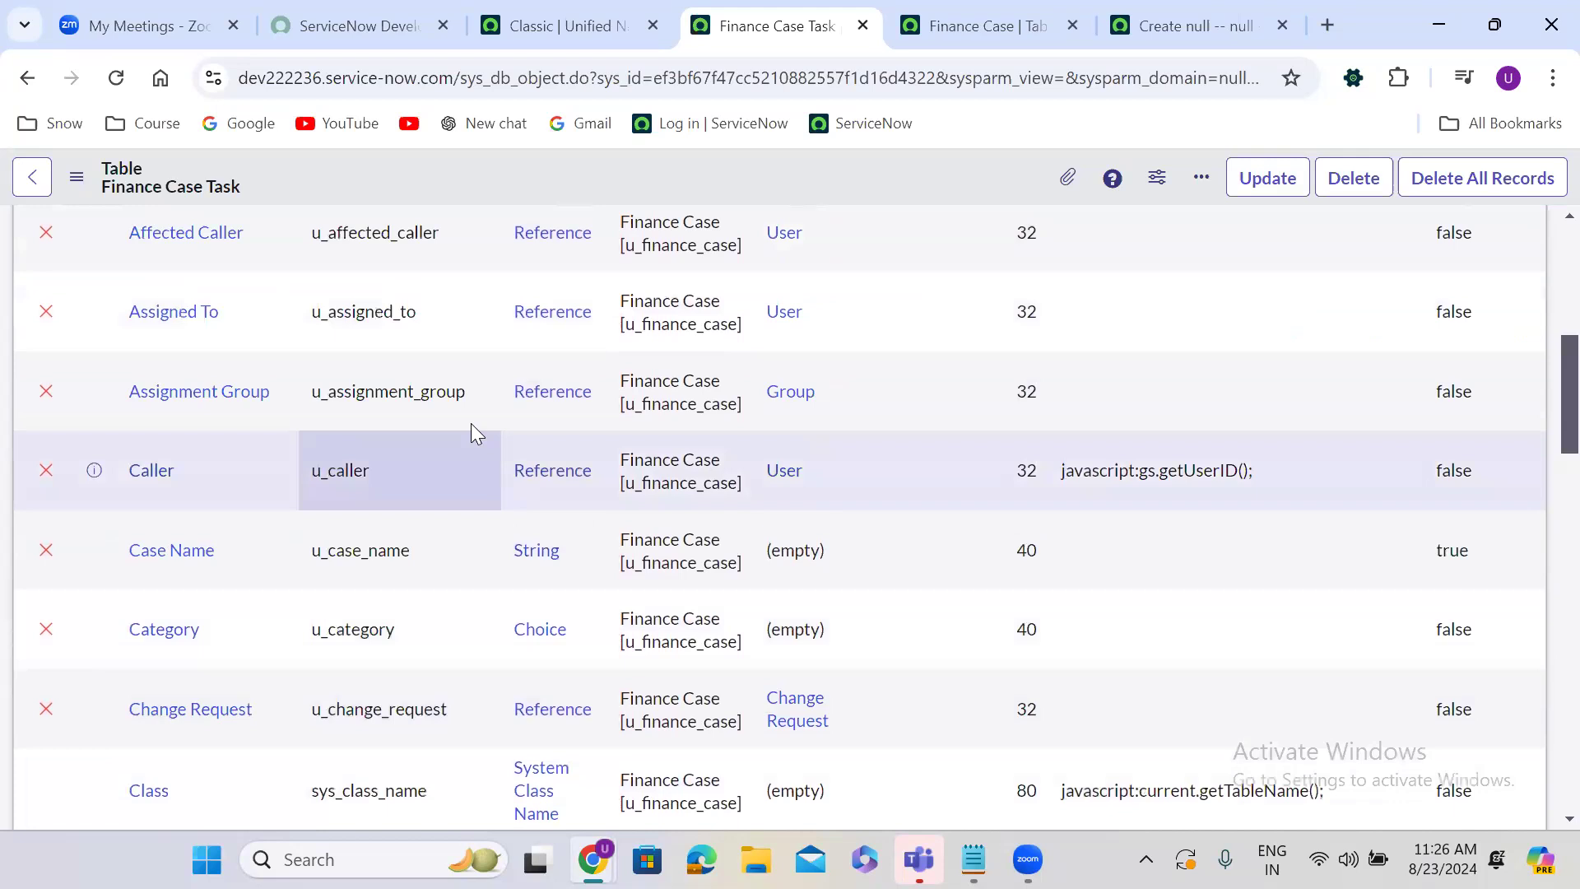
scroll(471, 433, "up", 1)
scroll(473, 428, "up", 3)
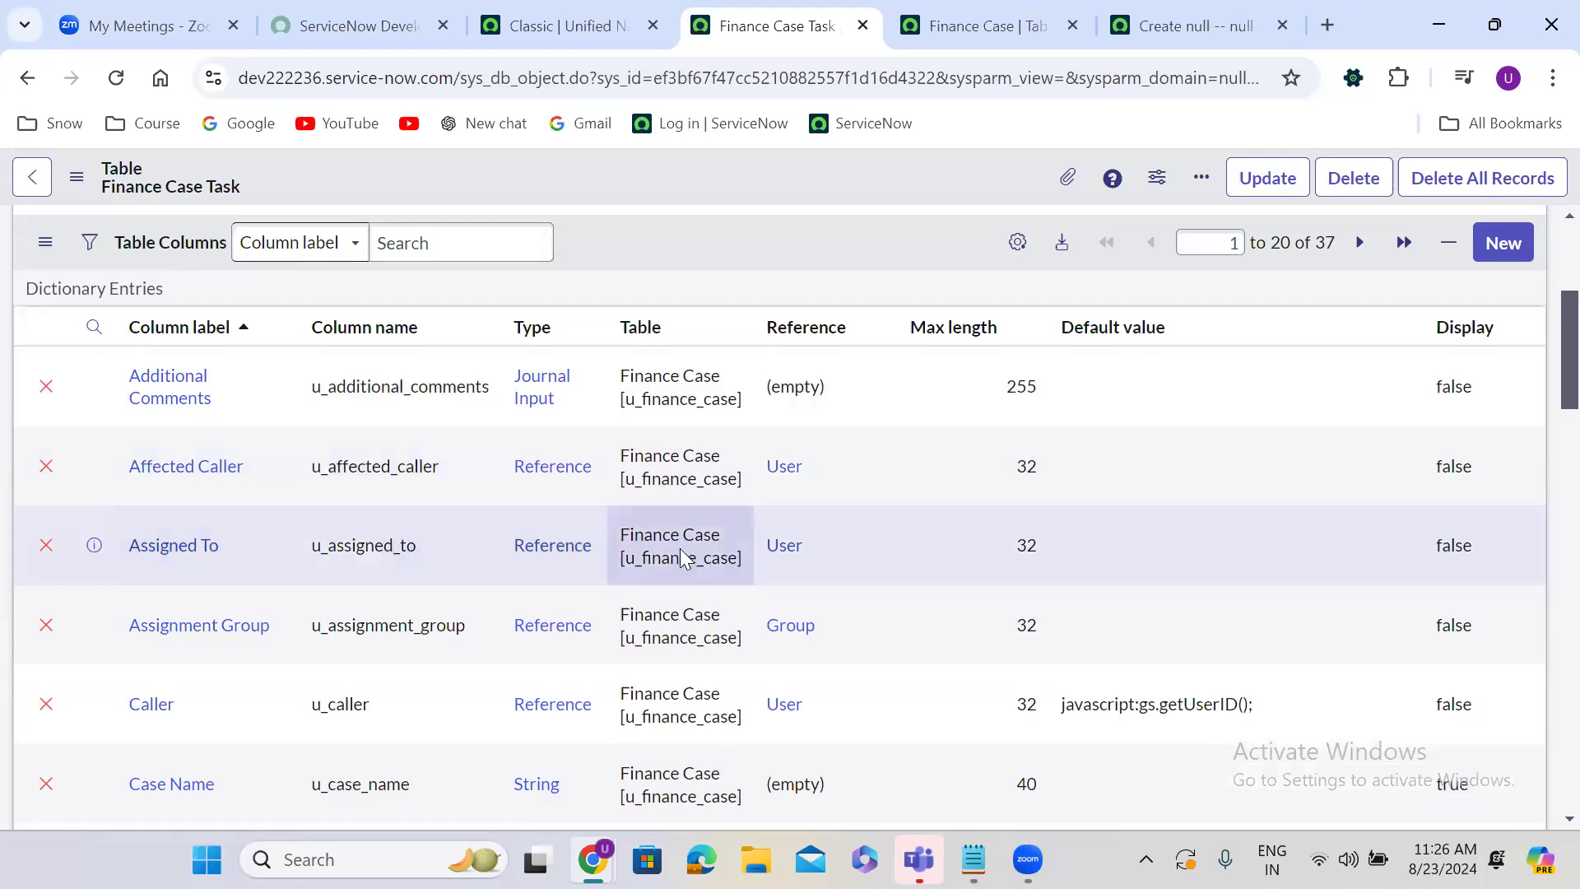
scroll(682, 558, "down", 10)
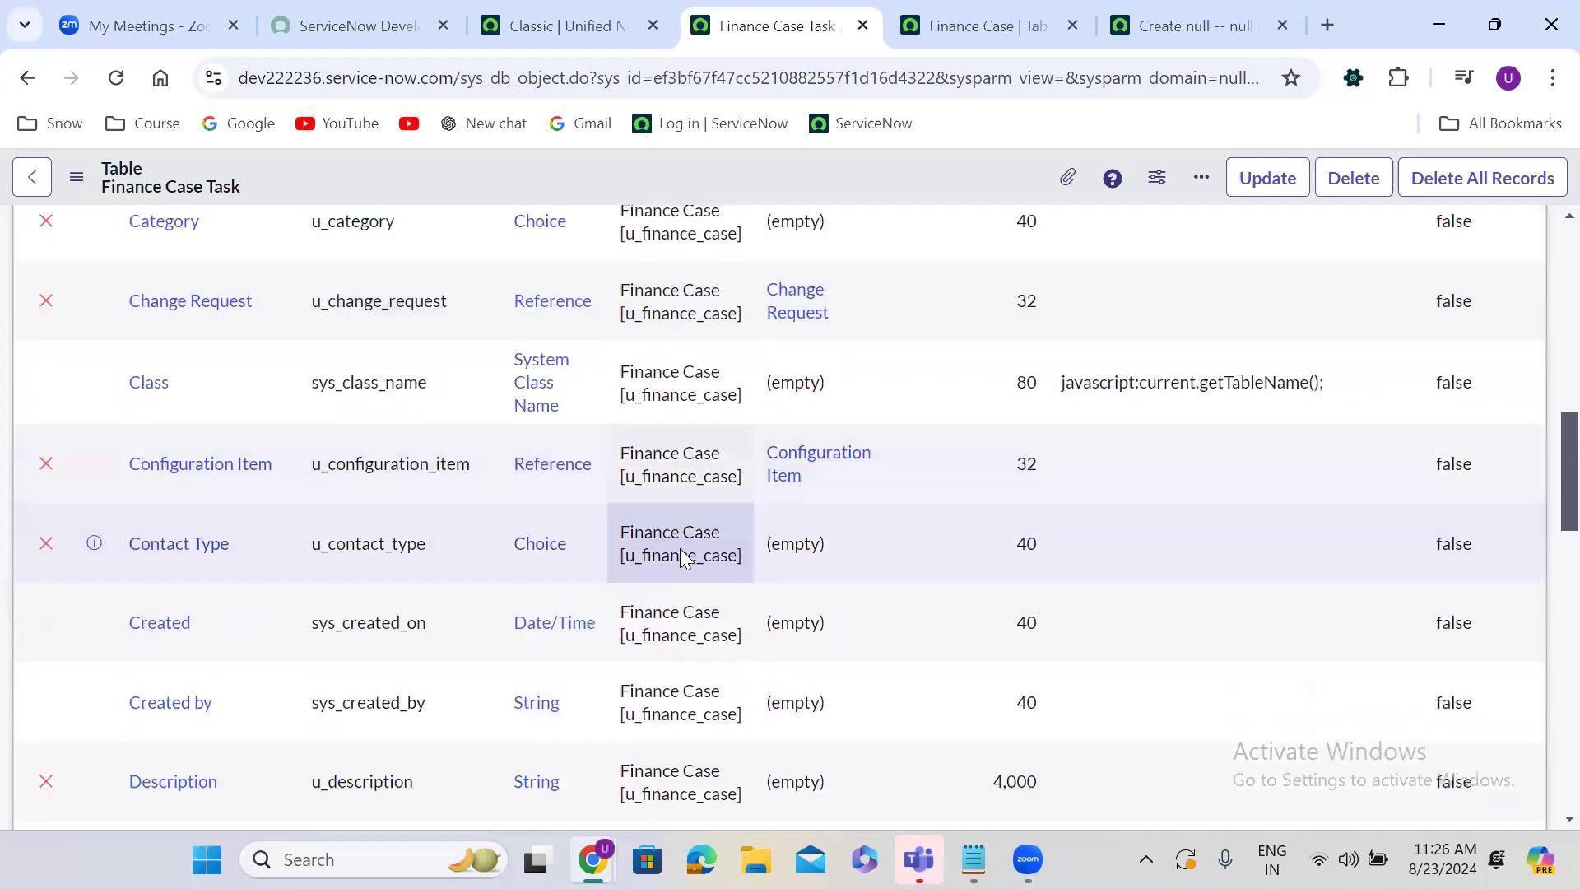
scroll(683, 558, "down", 3)
scroll(682, 550, "down", 6)
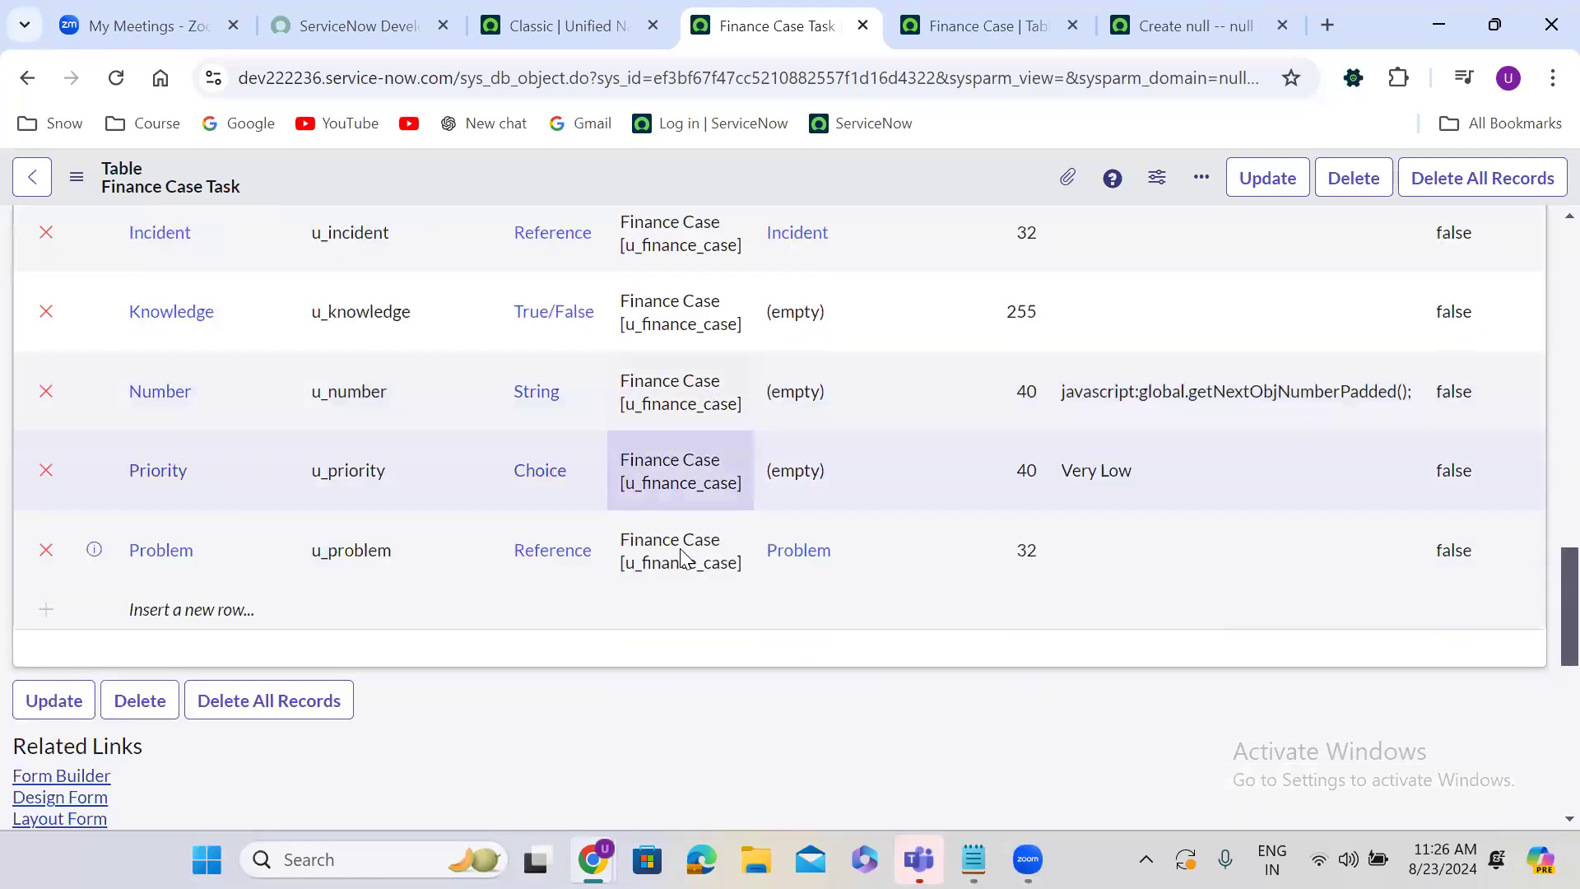
scroll(683, 549, "up", 6)
scroll(681, 550, "up", 15)
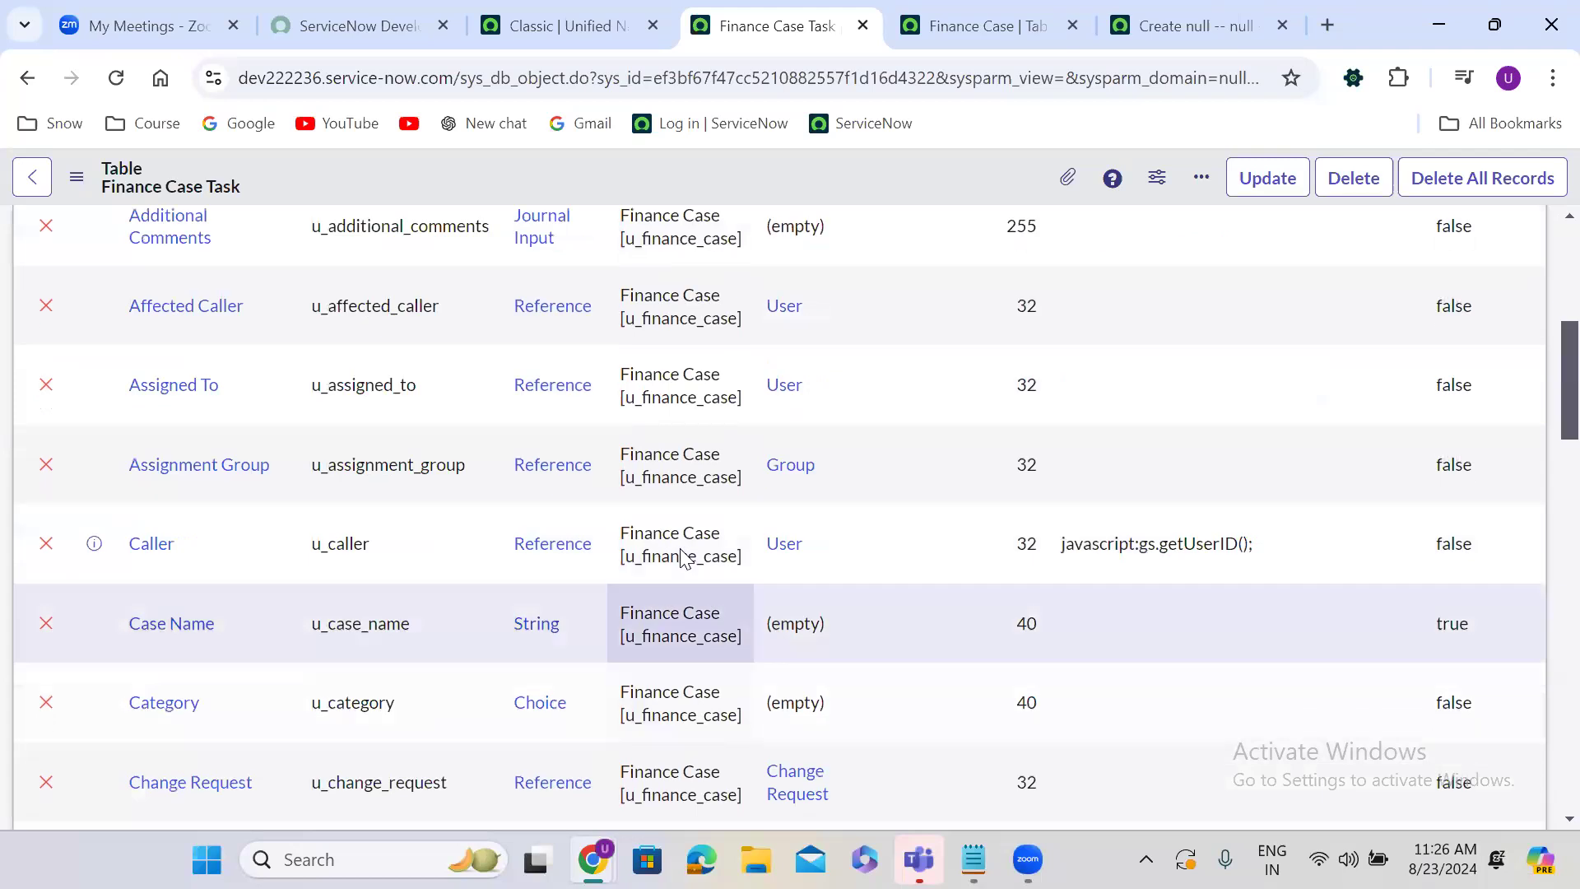
scroll(682, 550, "down", 4)
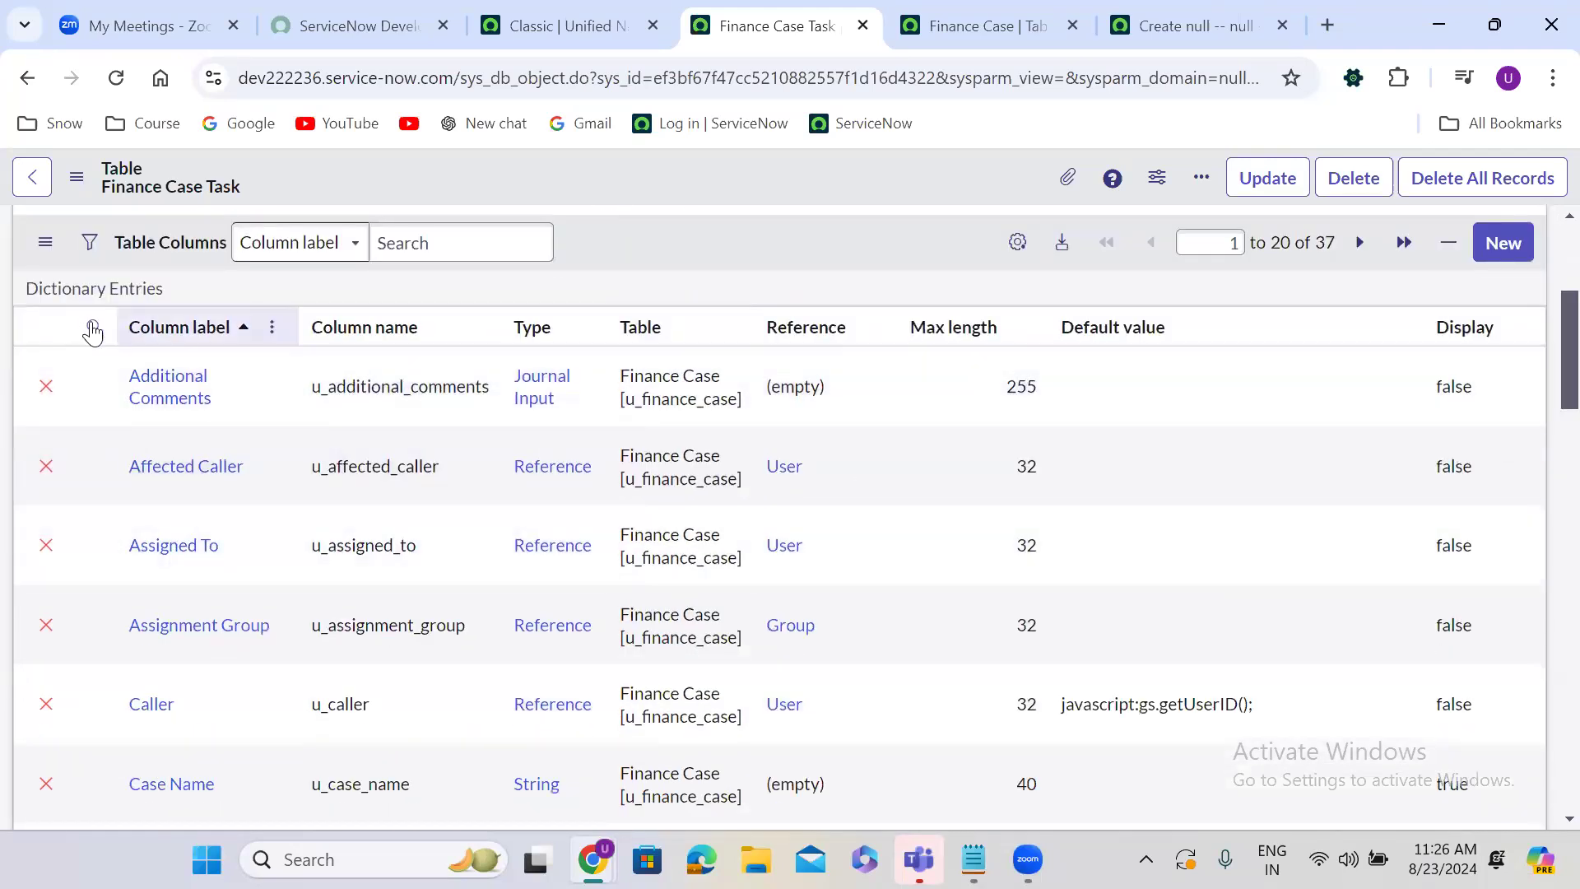
Filter the Finance Case Task table columns by the column label "created".
left_click(93, 330)
left_click(212, 372)
type("cretae=")
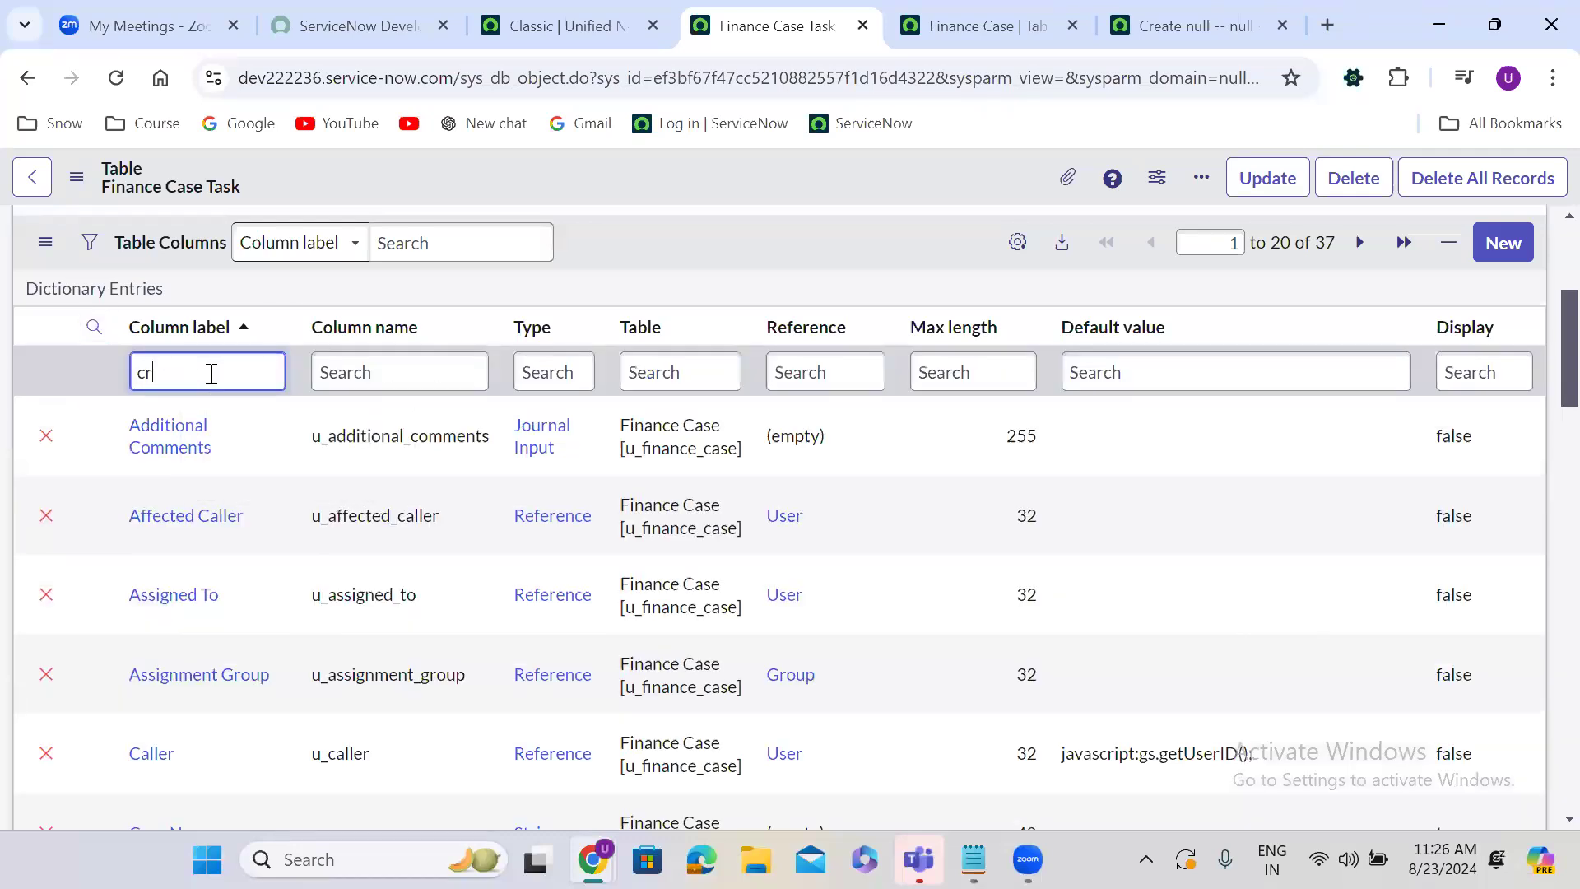
key("BackSpace")
key("BackSpace")
key("BackSpace")
key("BackSpace")
type("ated")
key("Return")
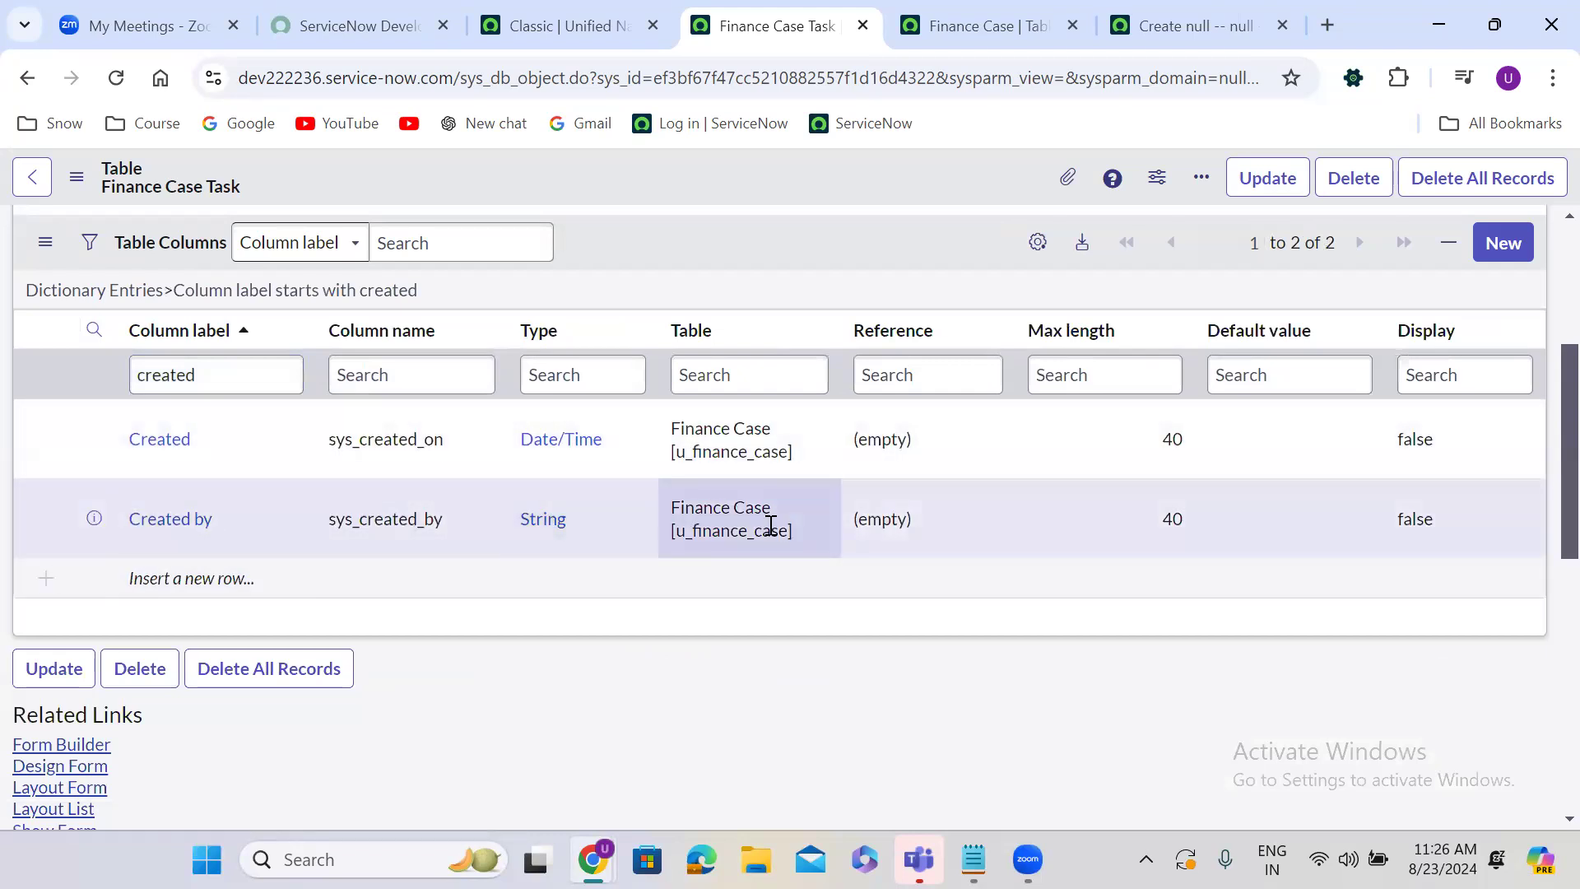
Change the column label filter to "updated" and apply it to the table columns.
left_click(184, 370)
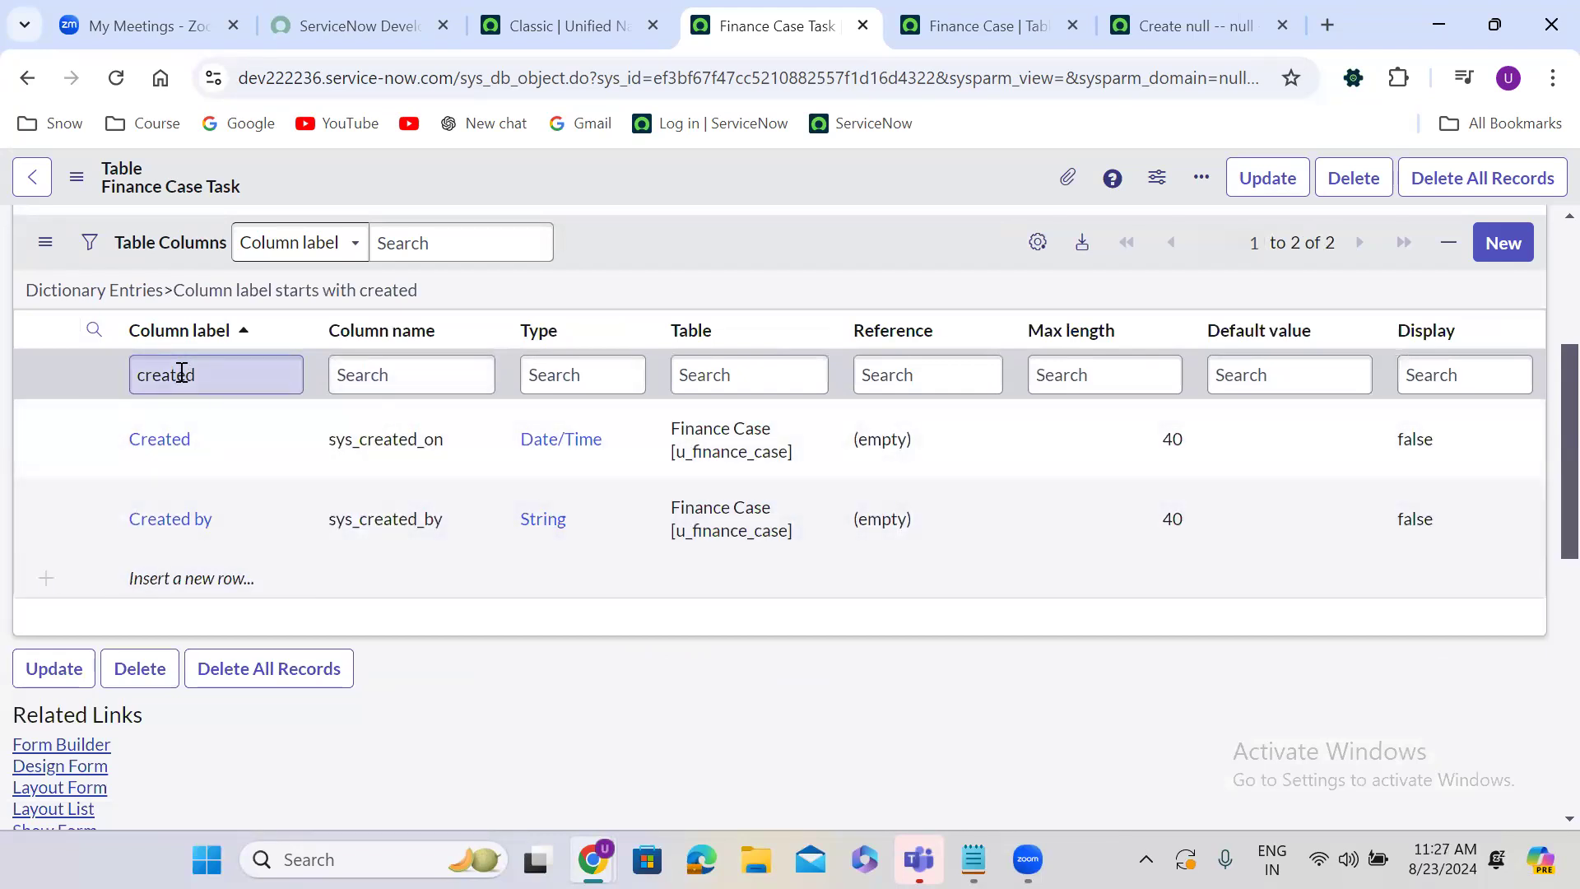
double_click(182, 372)
type("updated")
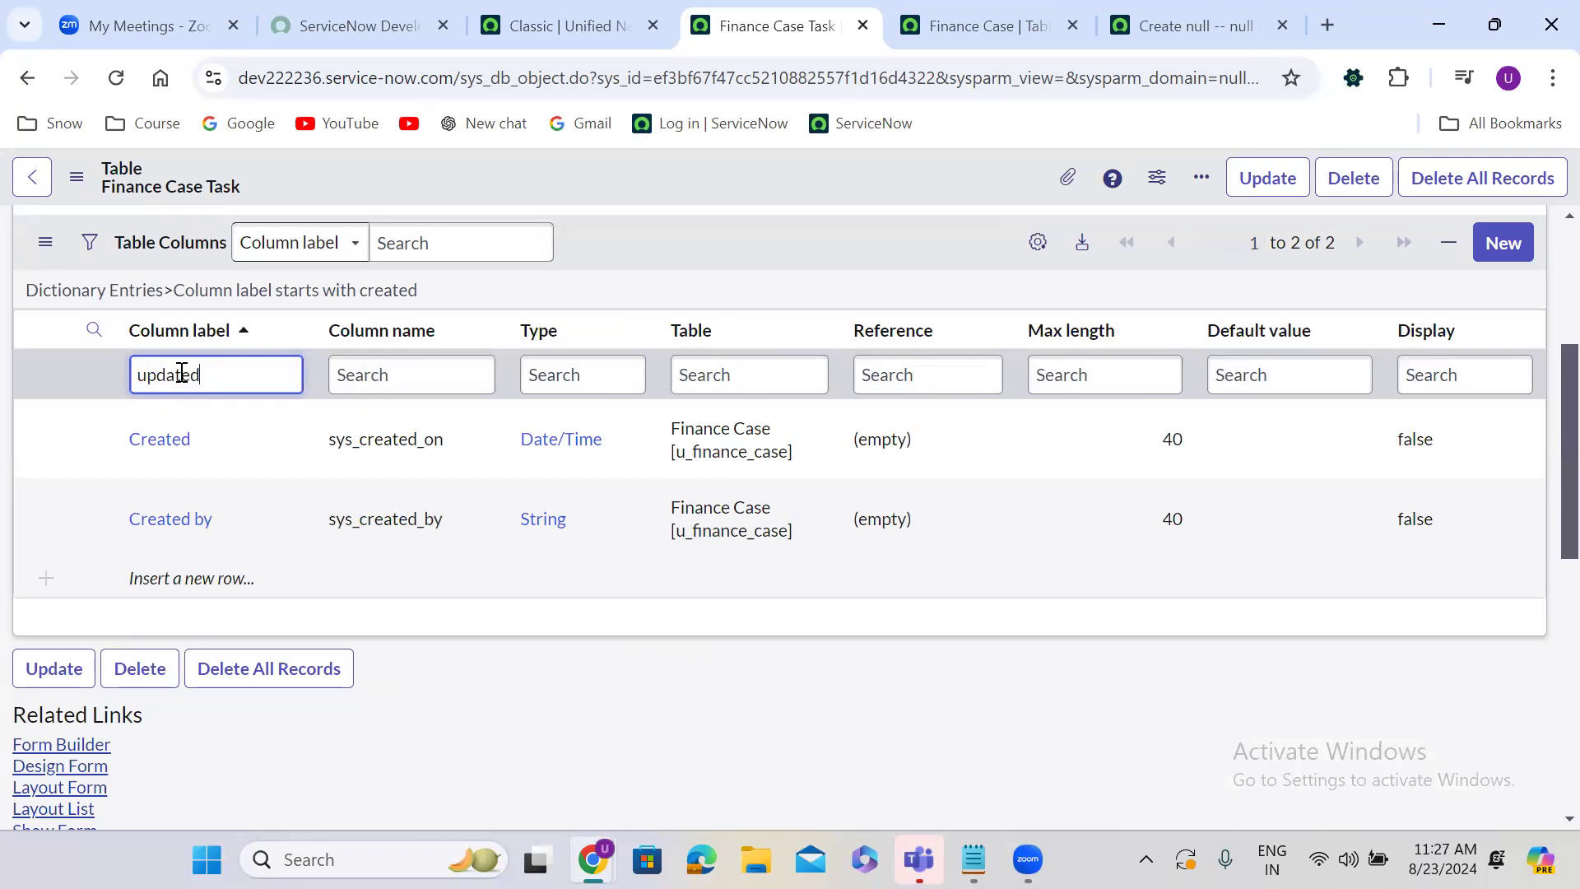
key("Return")
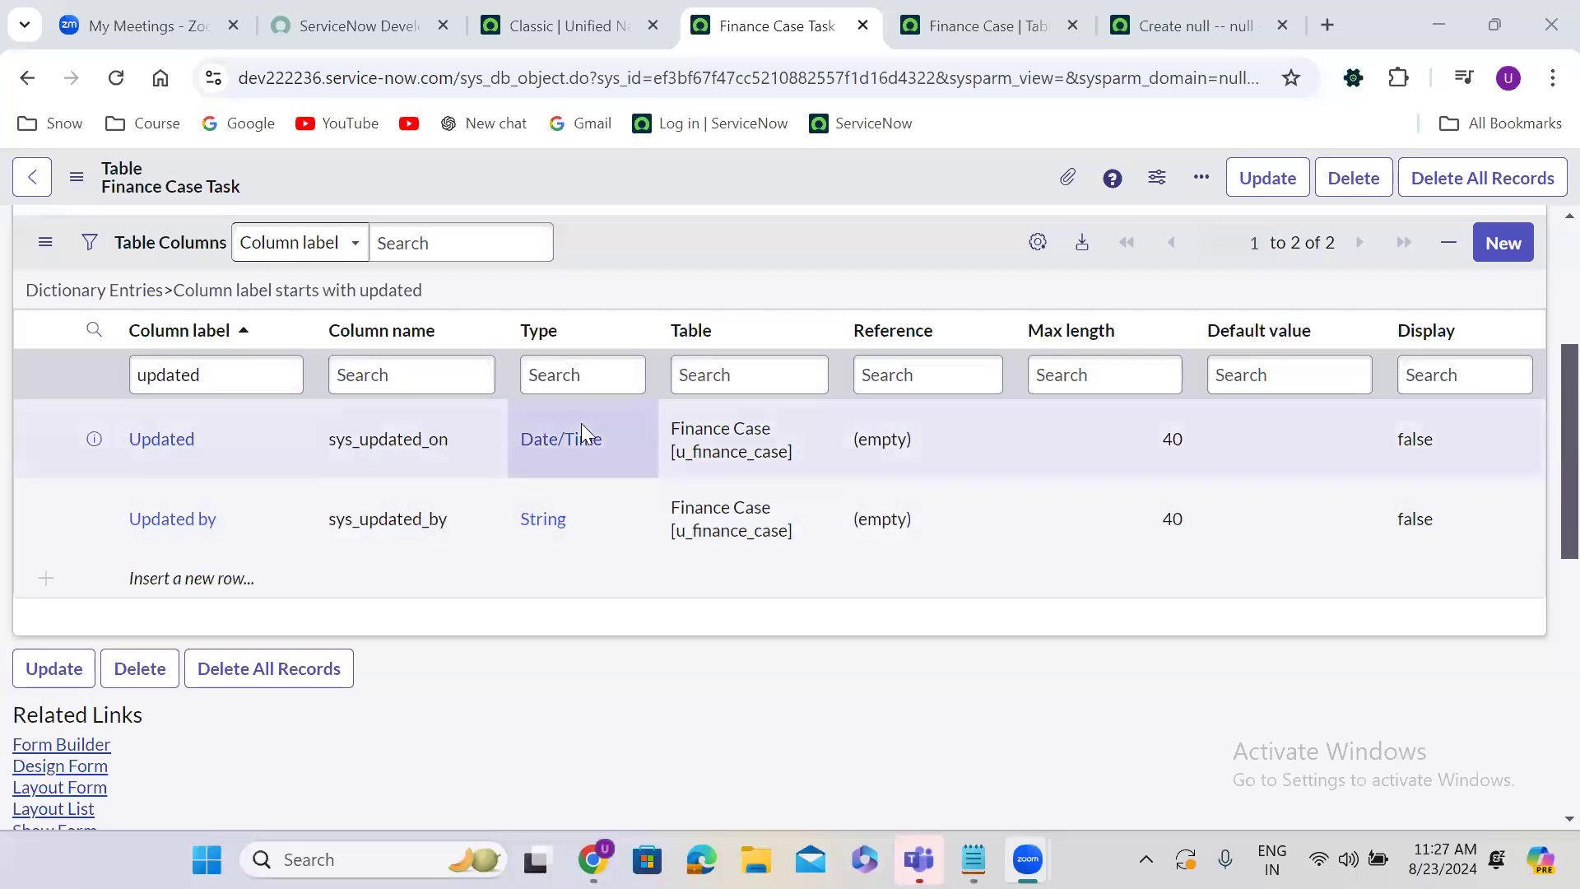
Search the table's column labels for "updates".
double_click(165, 376)
type("updates")
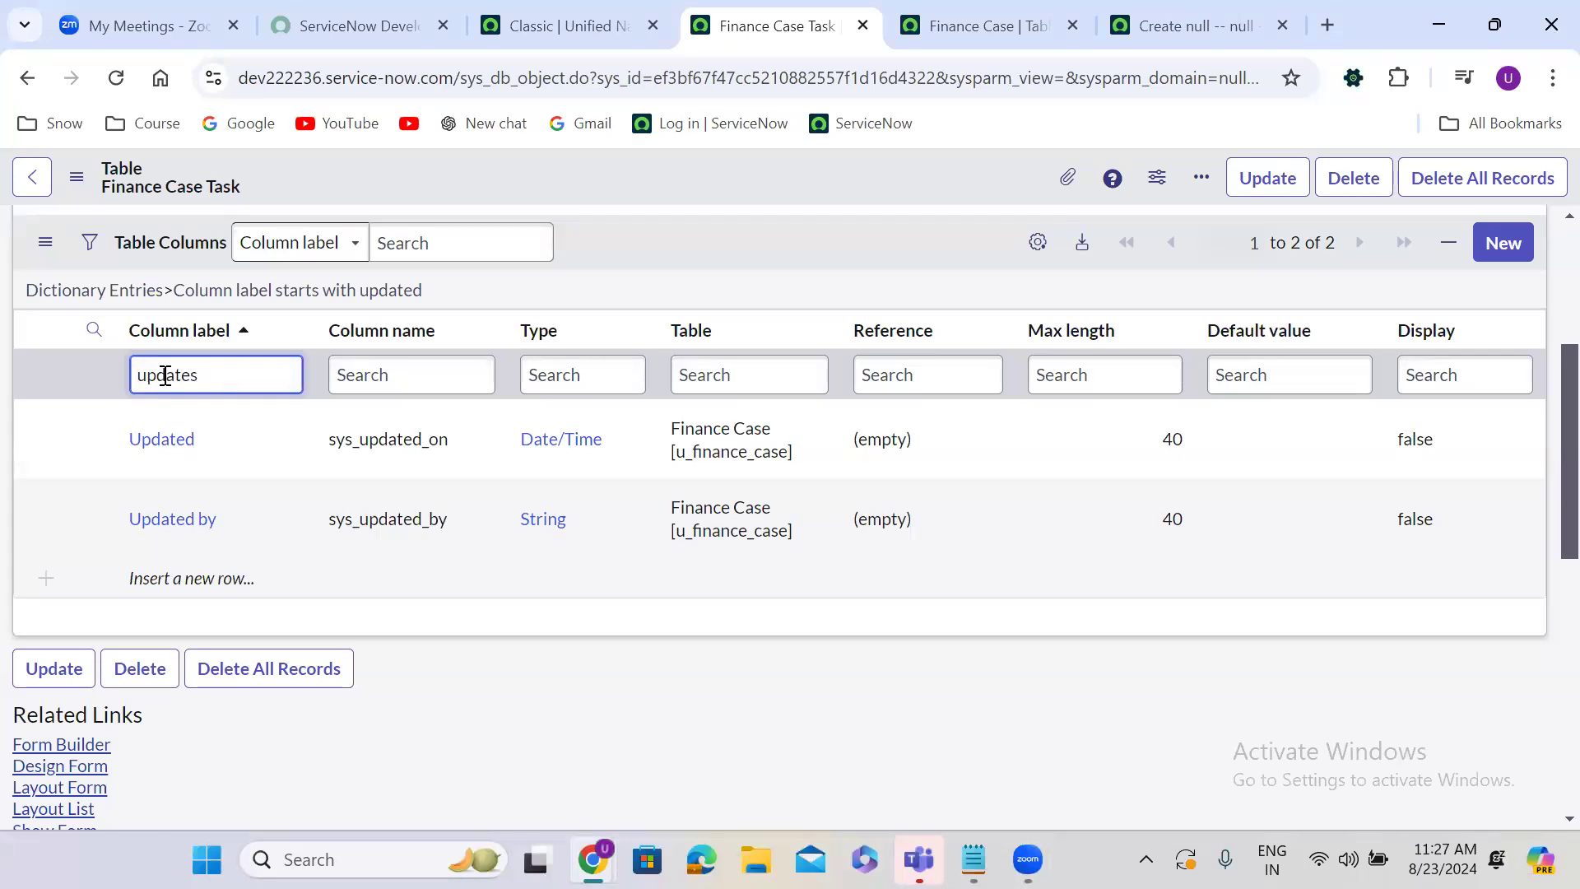
key("Return")
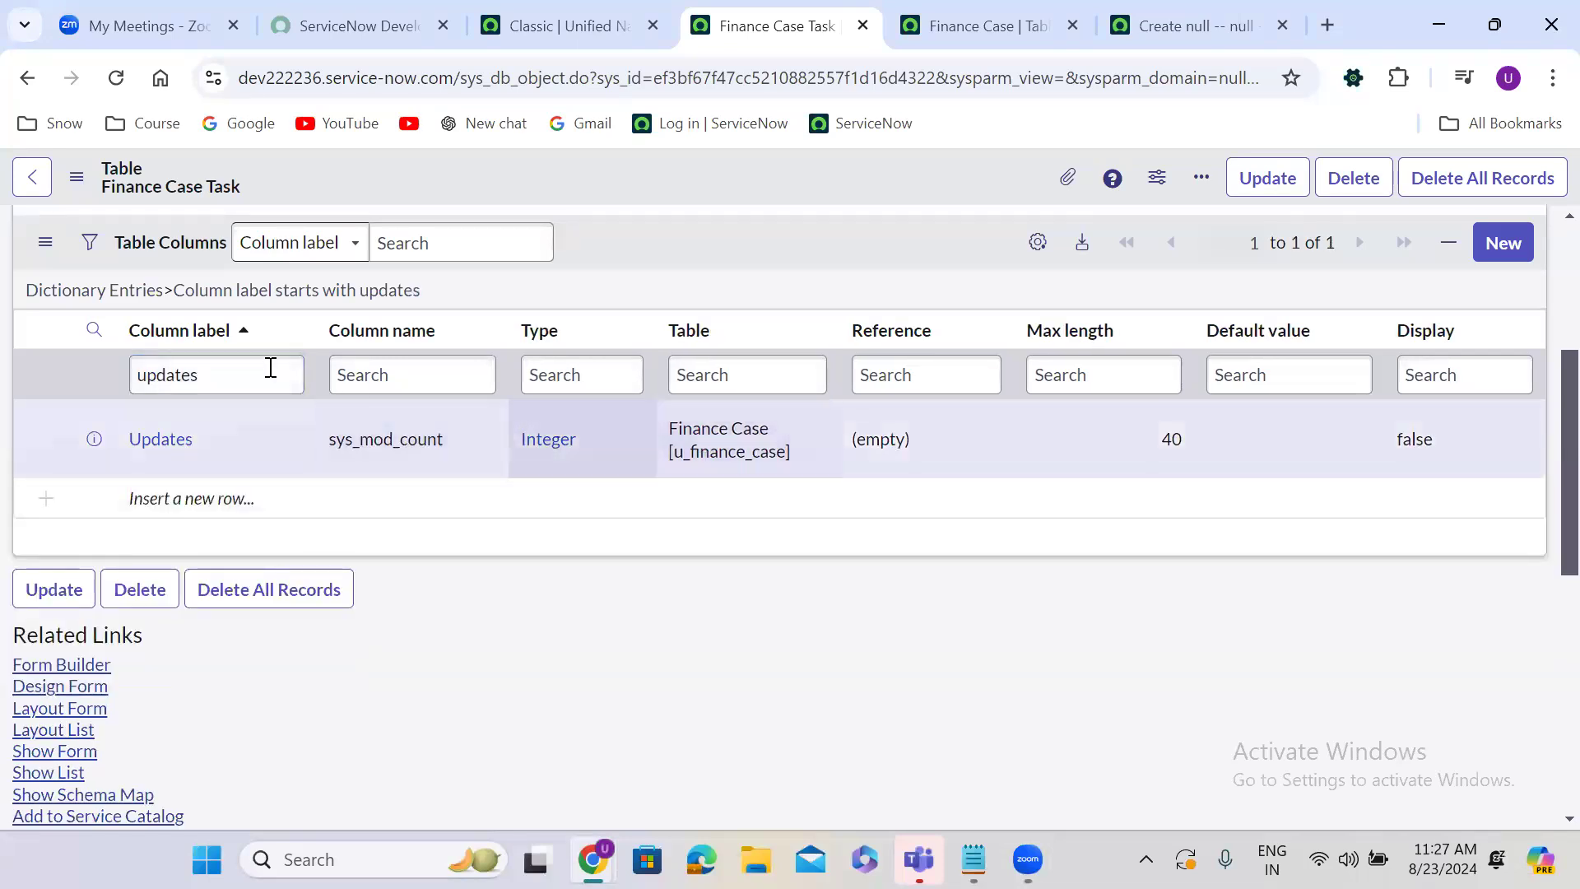
Filter the table columns by the column label "sys Id" and compare which tables the Sys ID entries belong to.
double_click(199, 372)
type("sys")
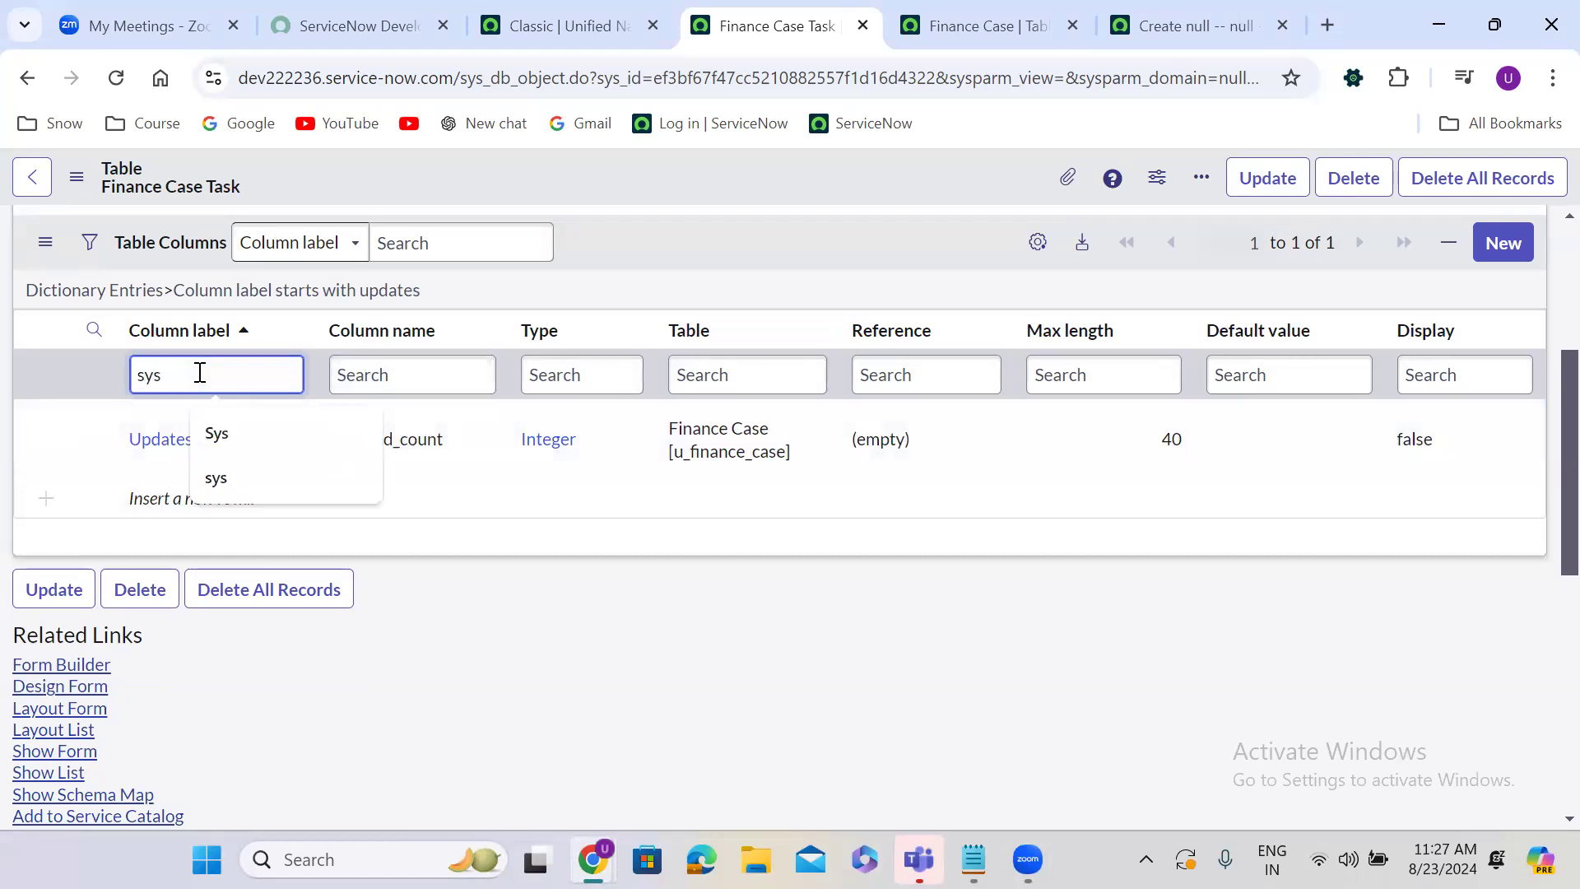
type(" Id")
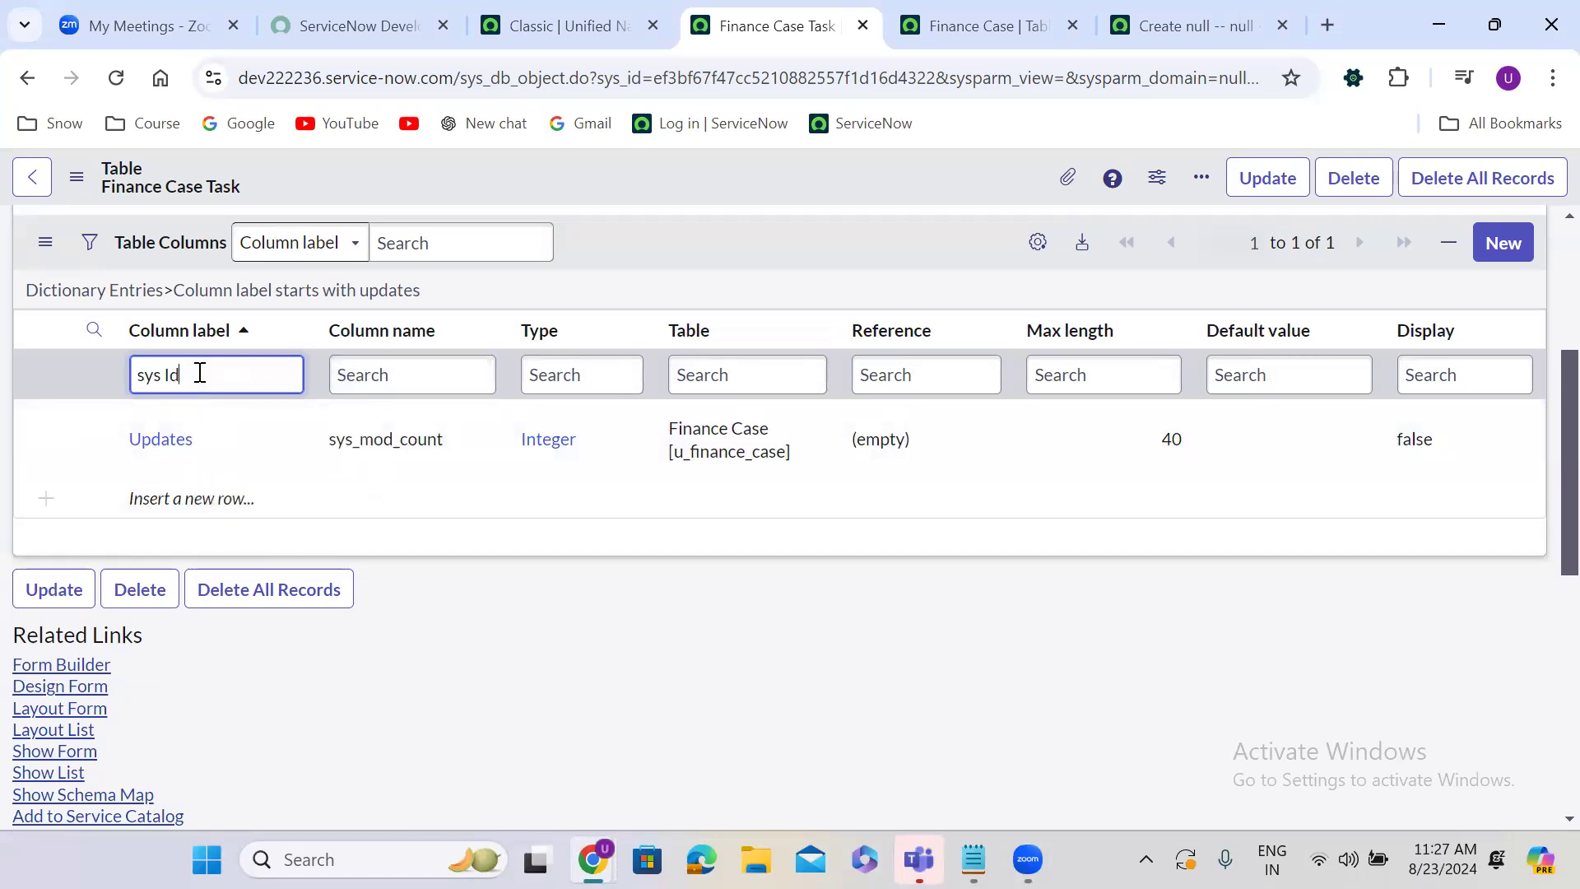
key("Return")
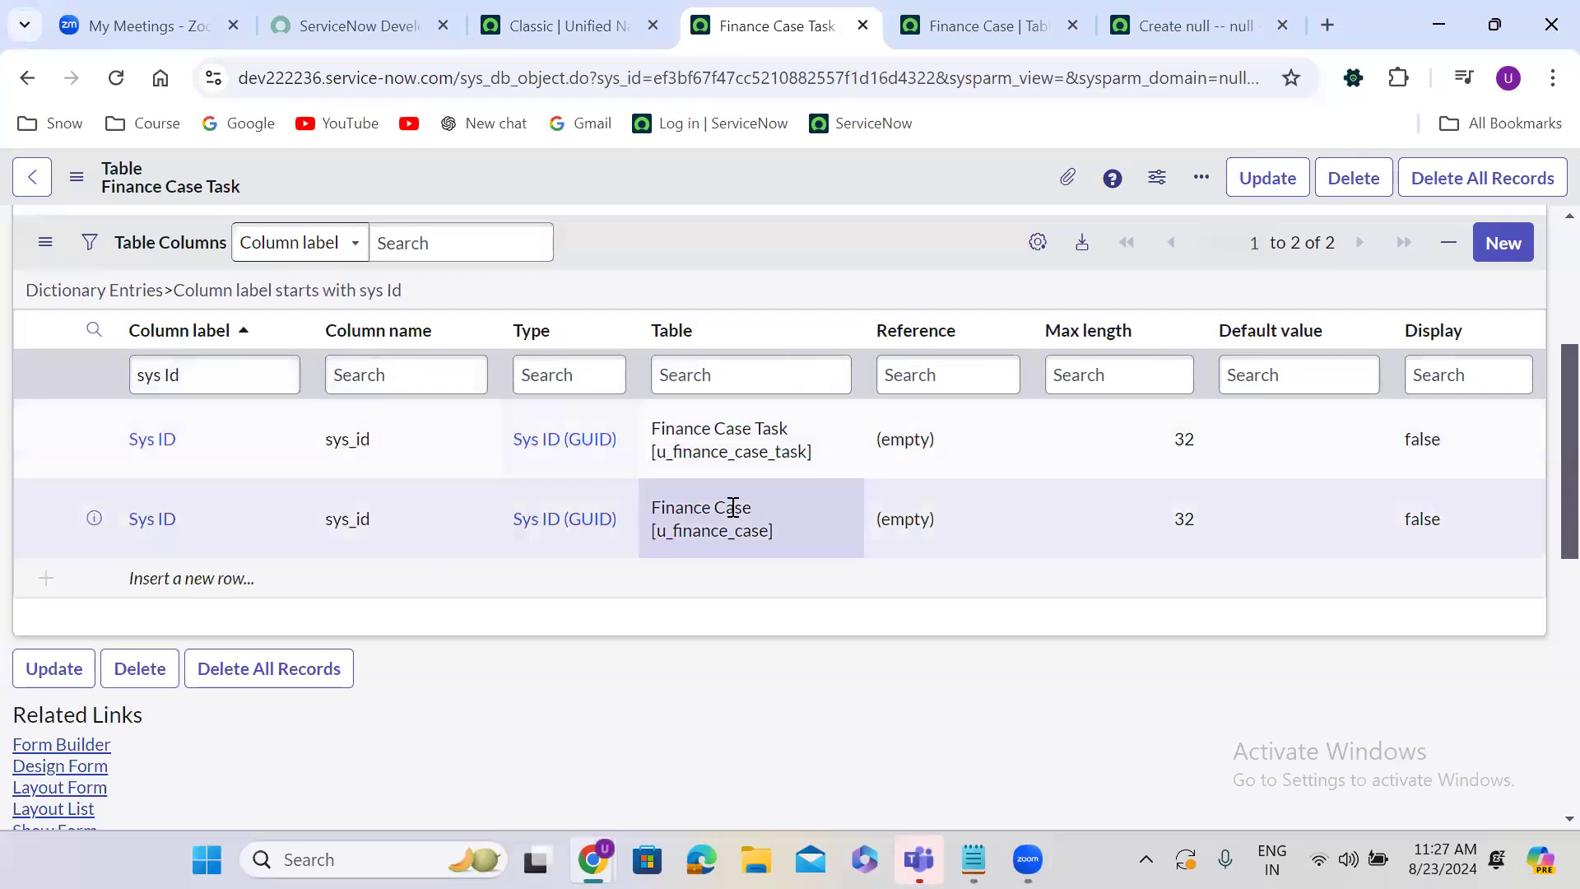
left_click_drag(790, 536, 649, 512)
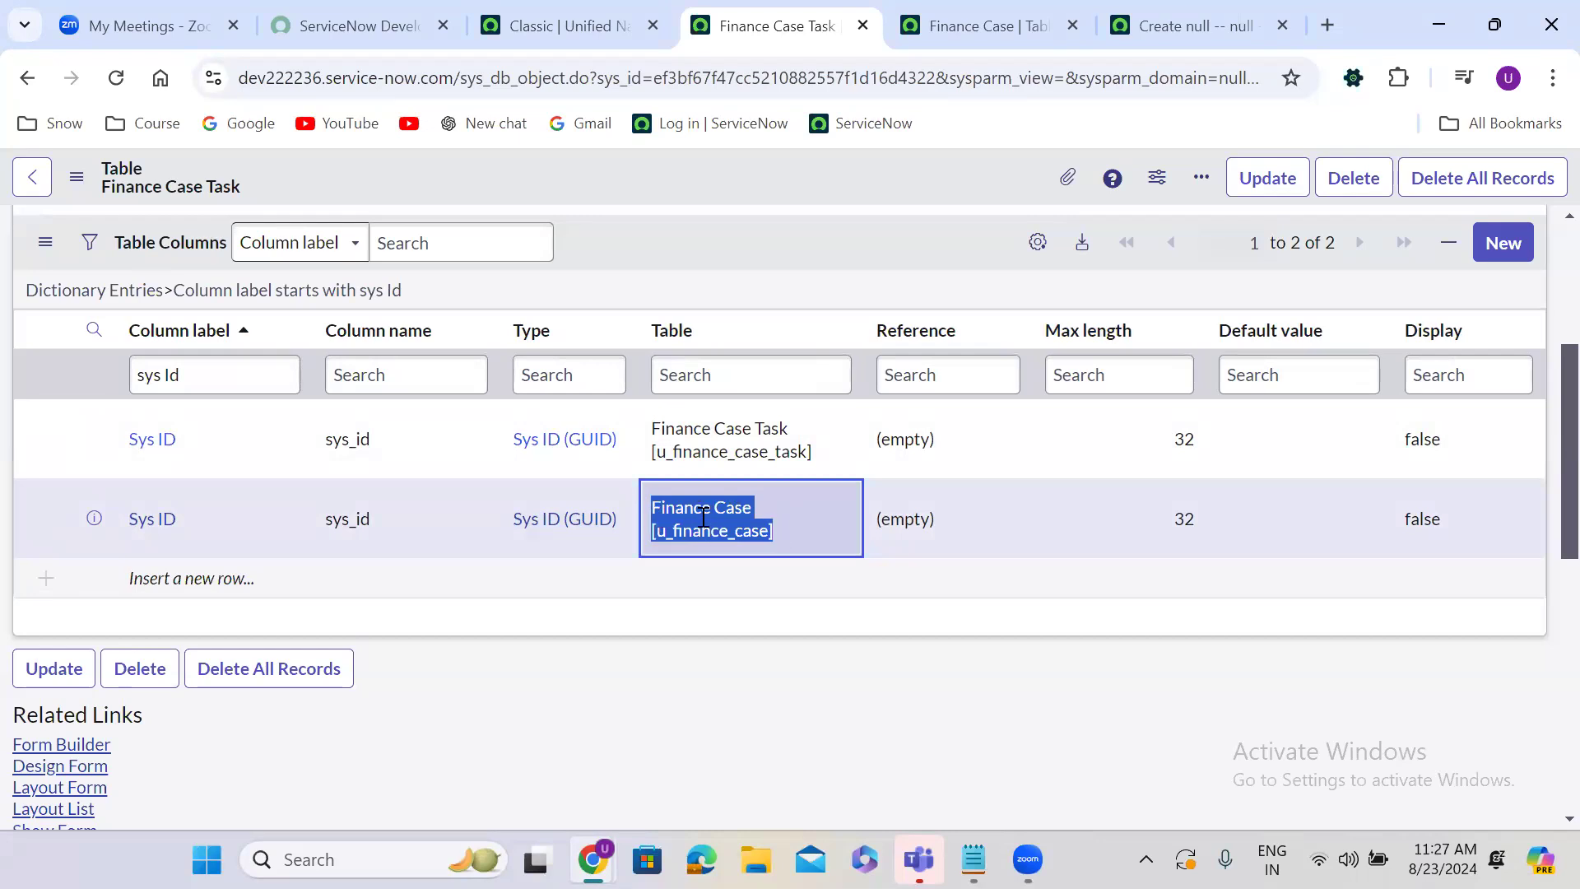
left_click_drag(831, 450, 654, 431)
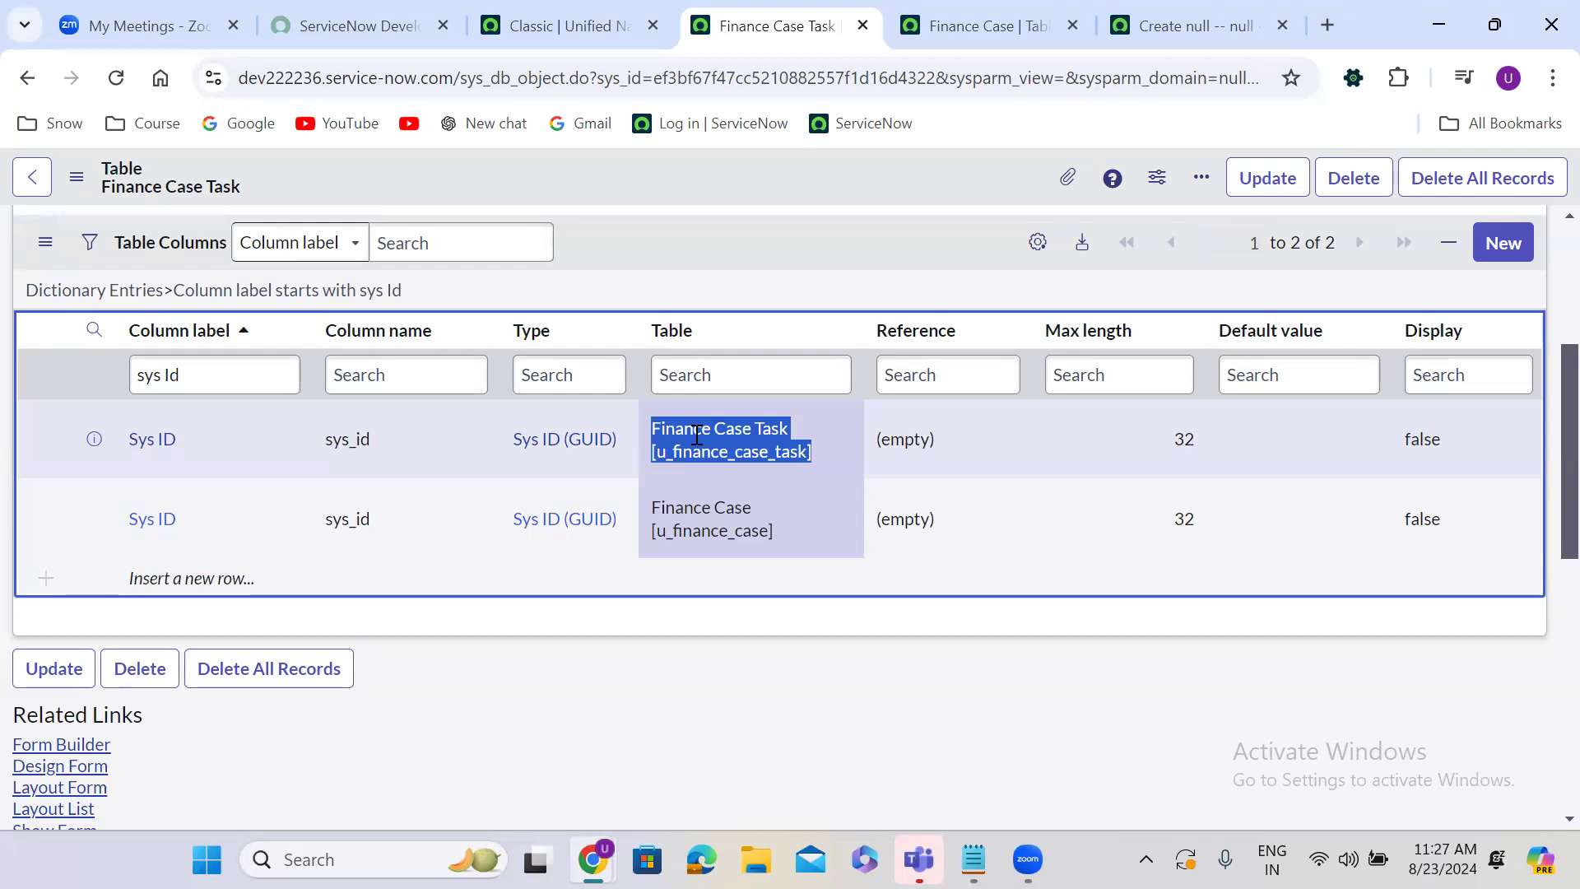
Clear the column label filter and show the Finance Case Task form to examine its inherited fields and number.
left_click(130, 293)
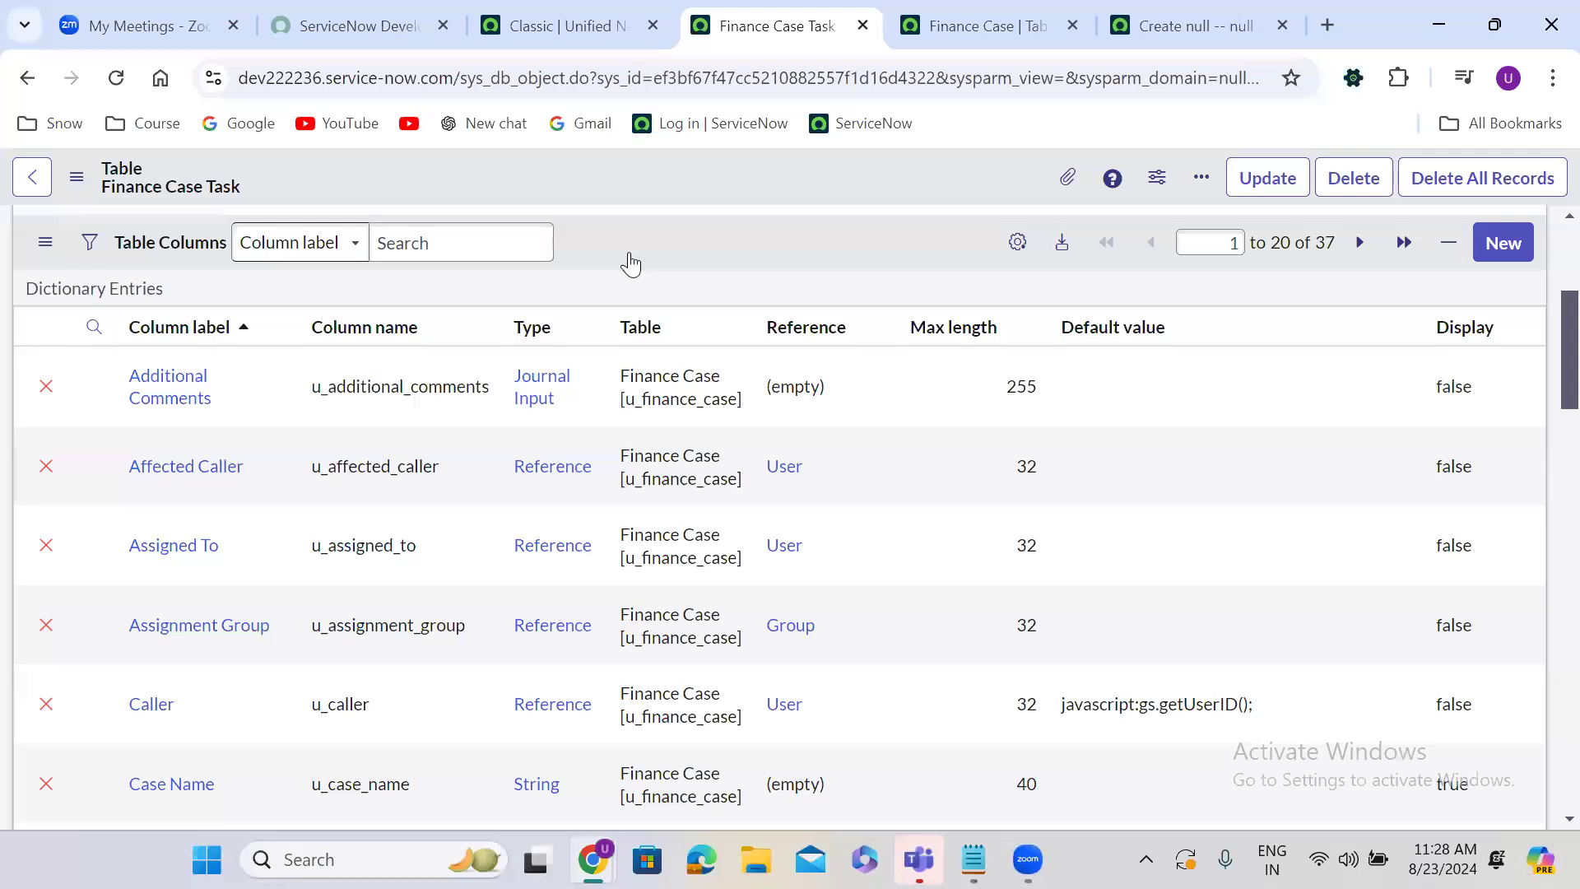
scroll(629, 252, "down", 5)
scroll(629, 252, "down", 15)
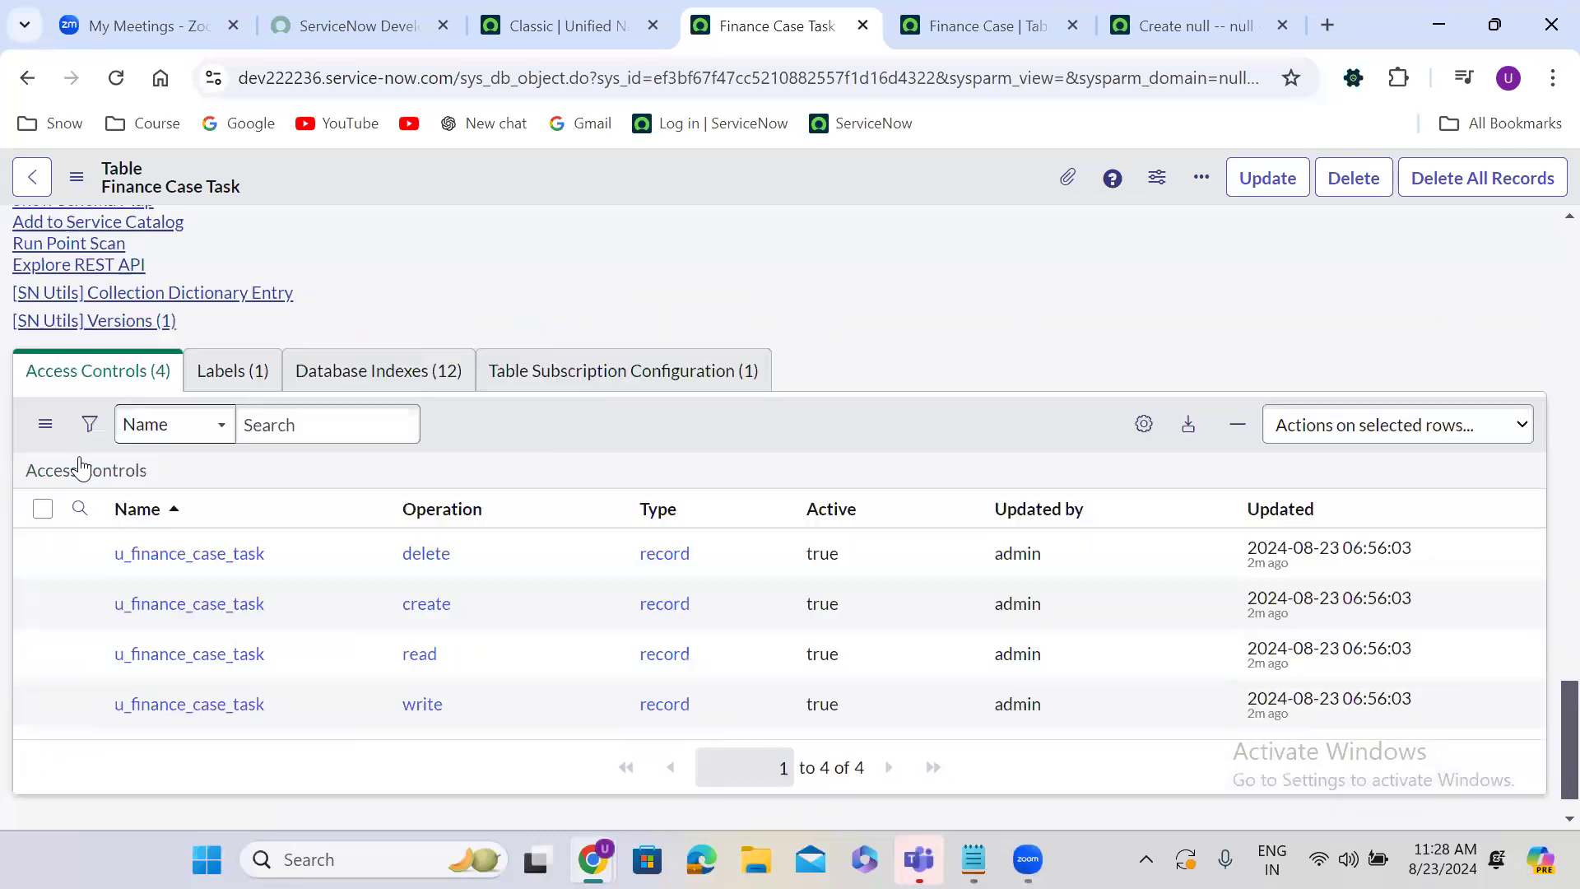
scroll(78, 458, "up", 4)
left_click(83, 457)
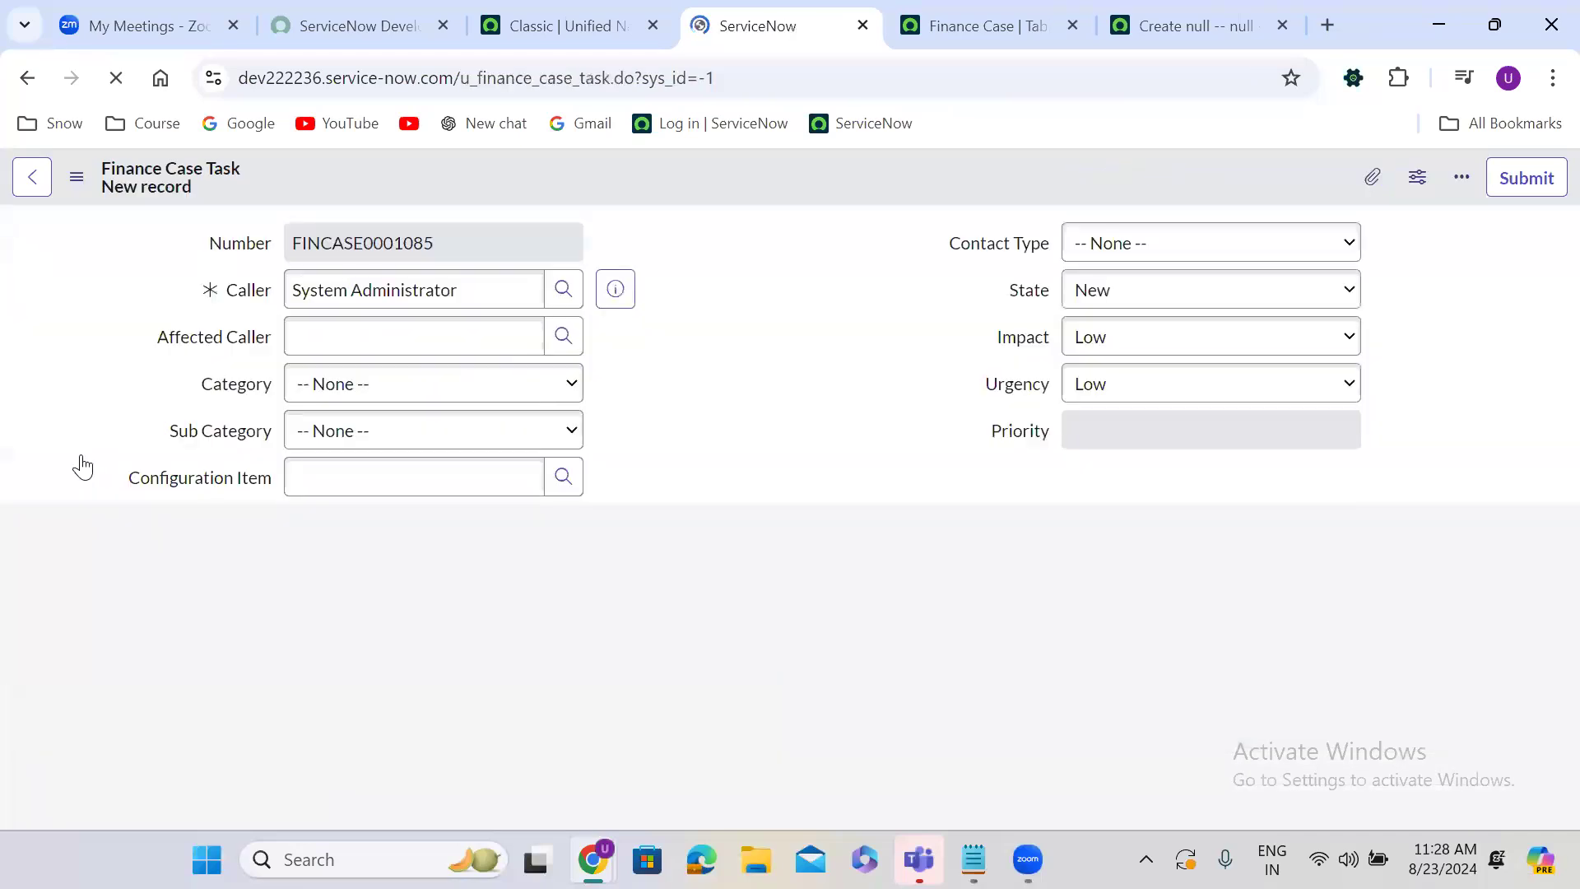
left_click(693, 317)
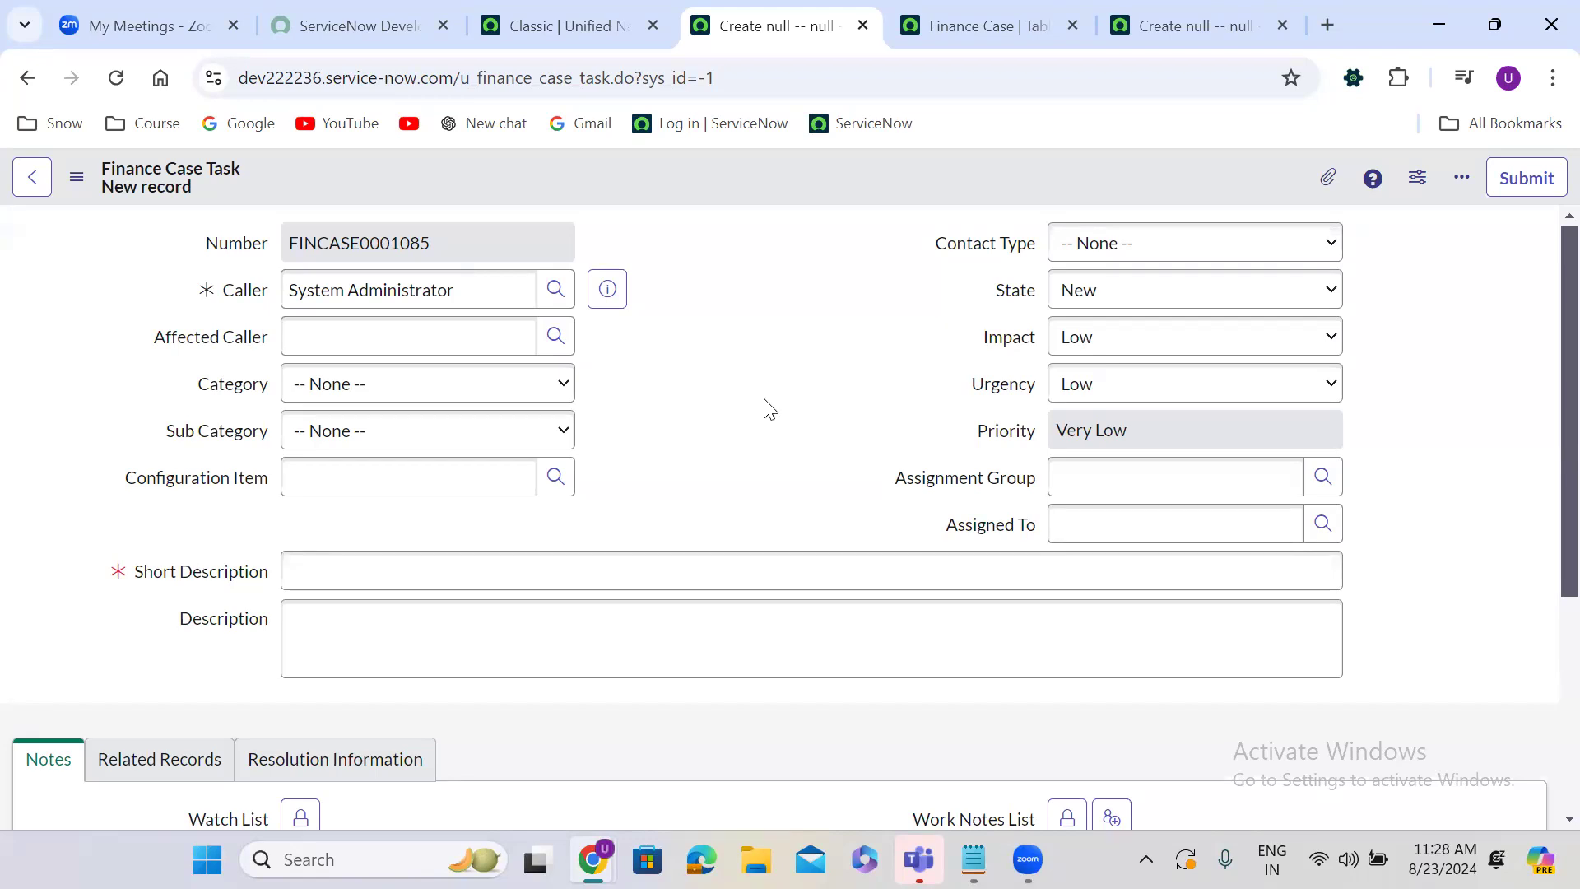
Check the dictionary entry of the Caller field for its source table, and return to the Finance Case Task form.
right_click(252, 292)
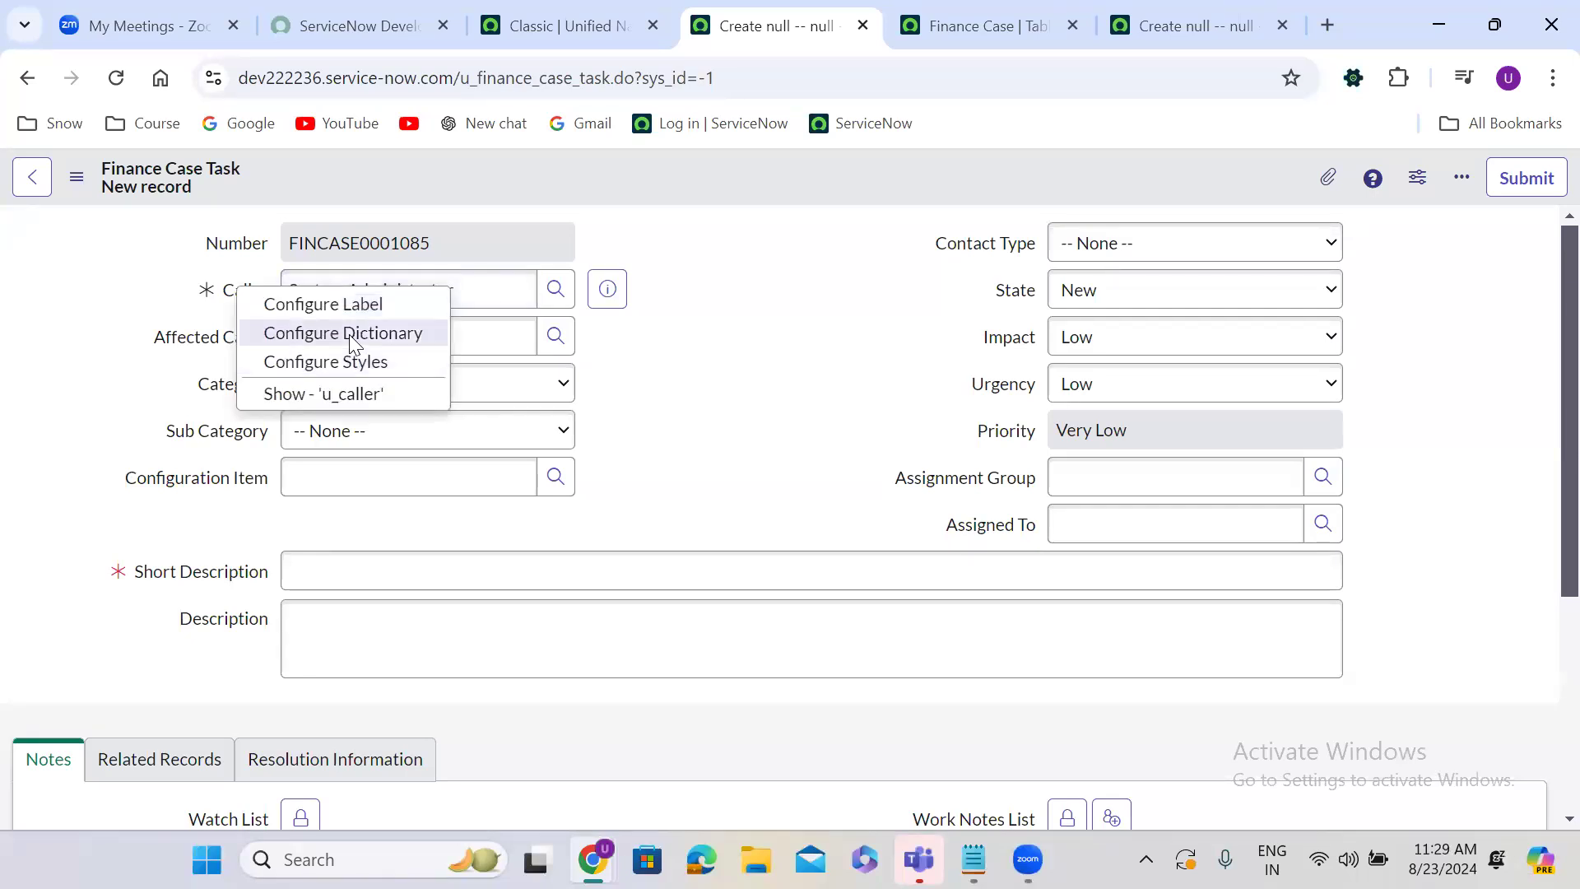
left_click(352, 341)
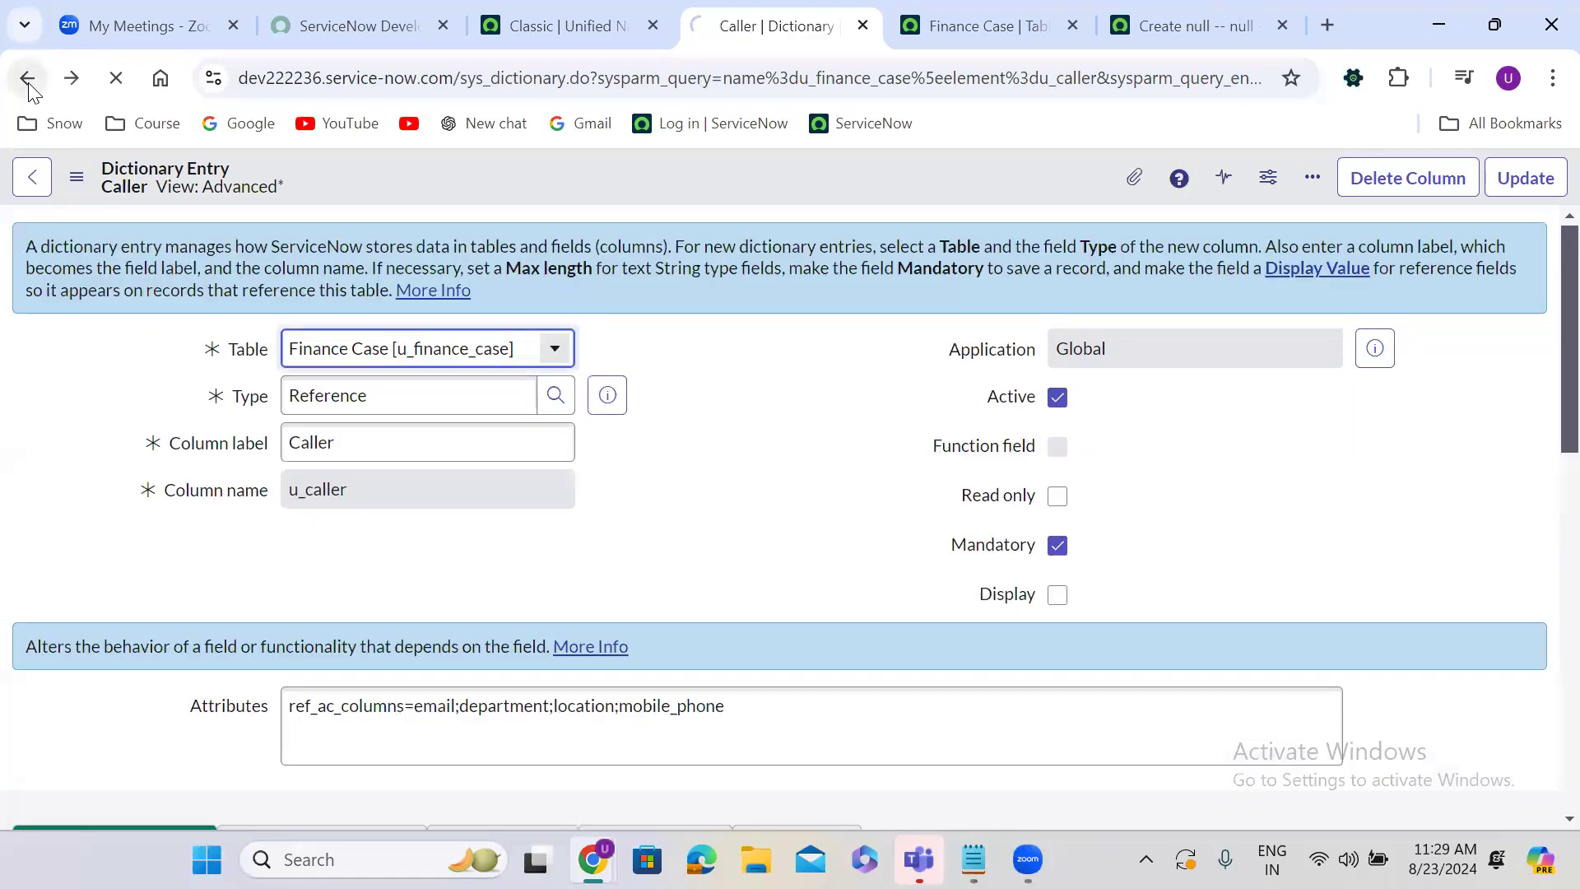
left_click(27, 79)
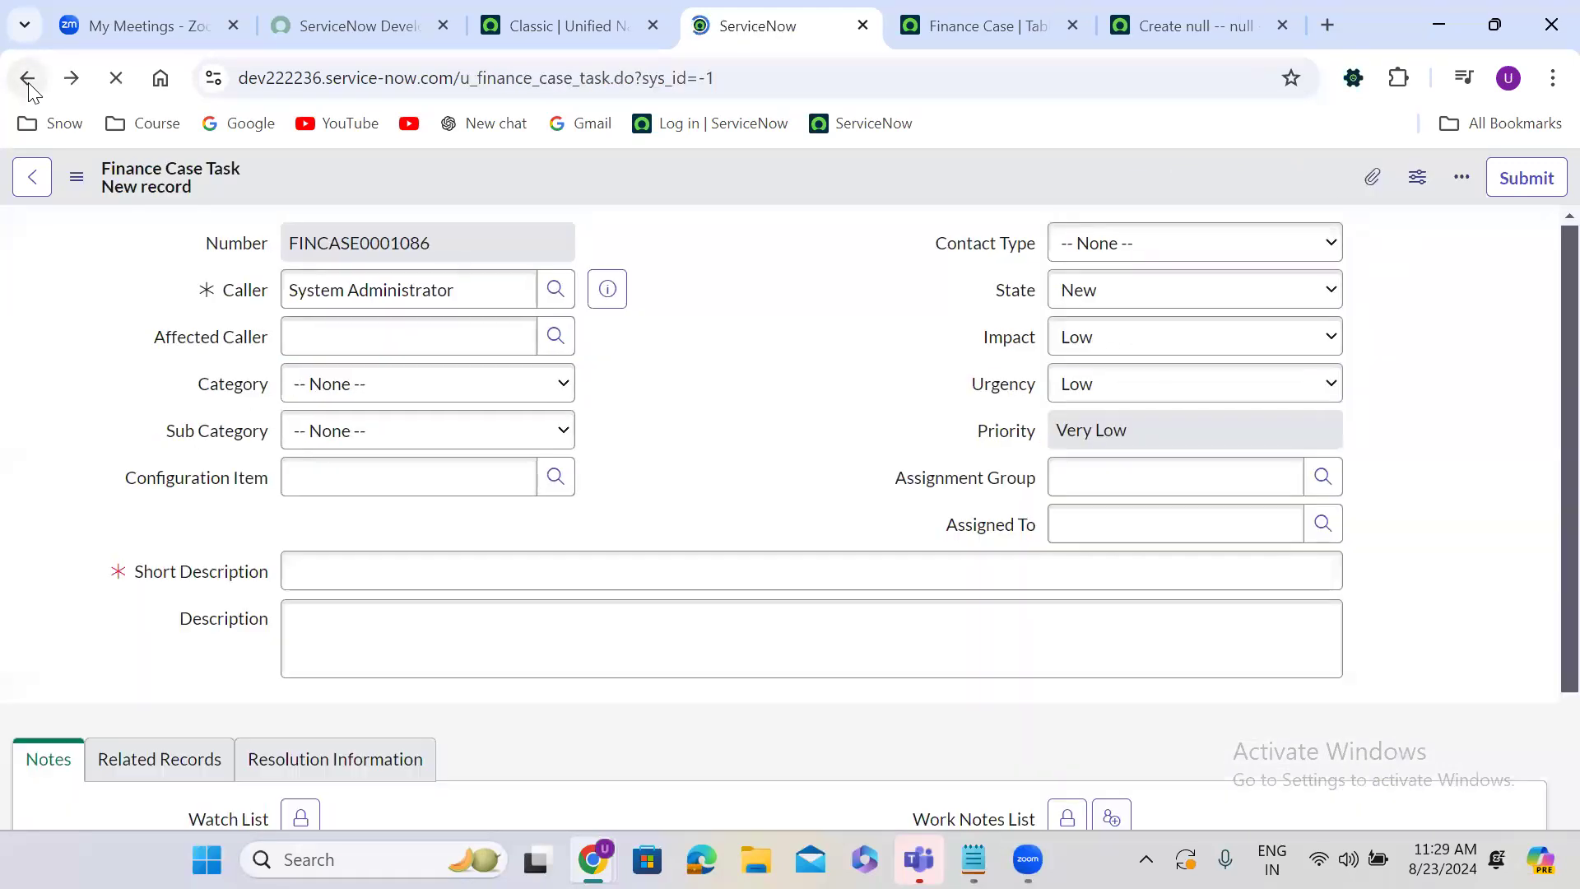
left_click(729, 335)
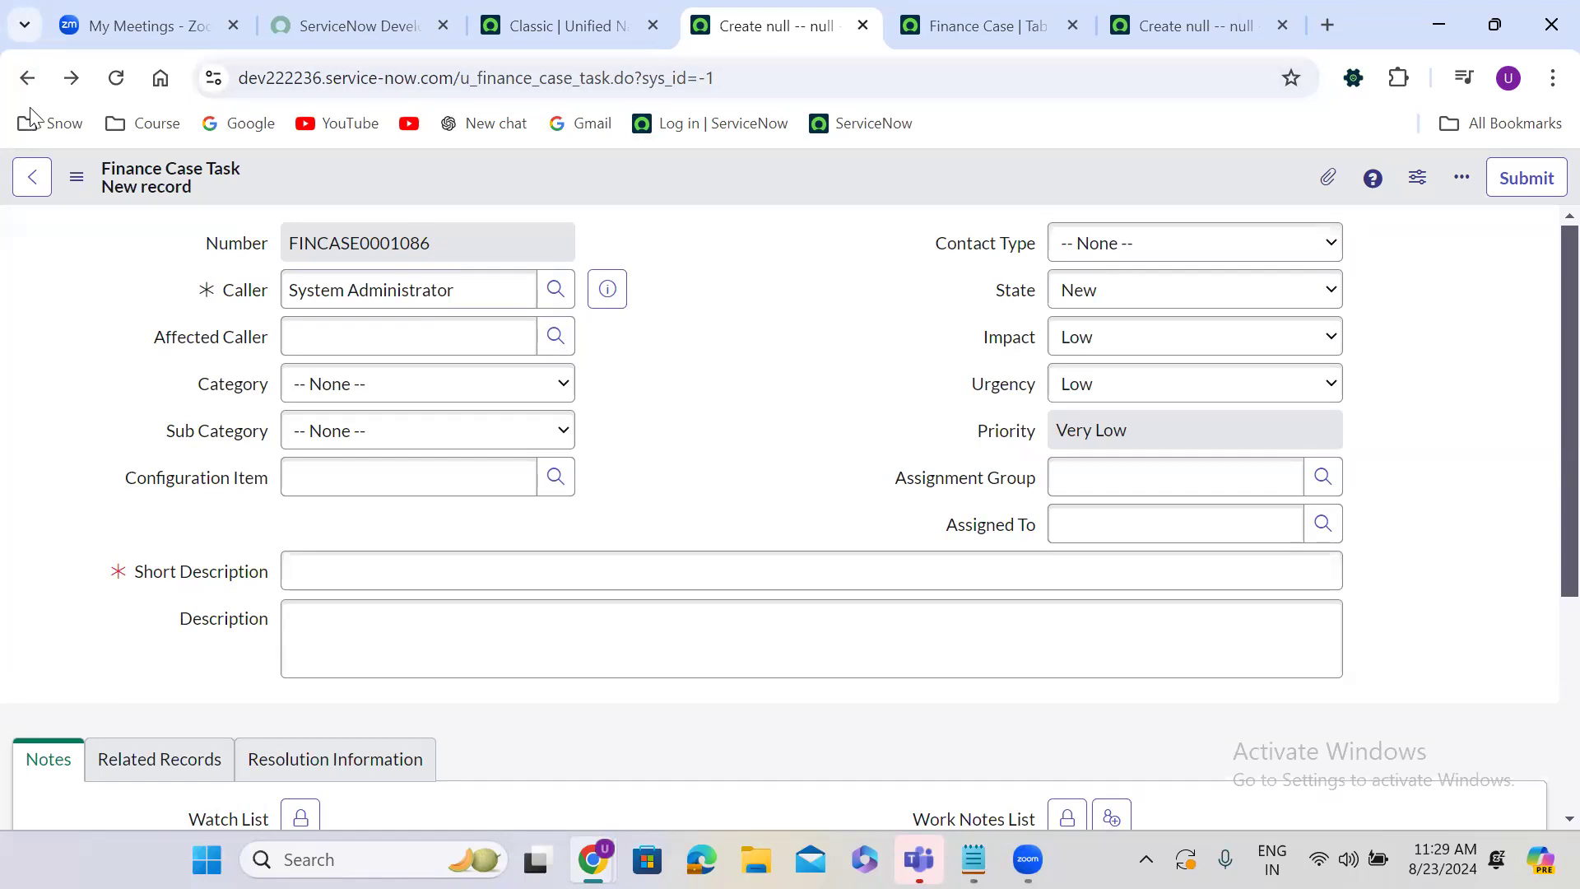
Enable auto-numbering on the Finance Case Task table with the prefix FINTASK and save the table record.
left_click(26, 80)
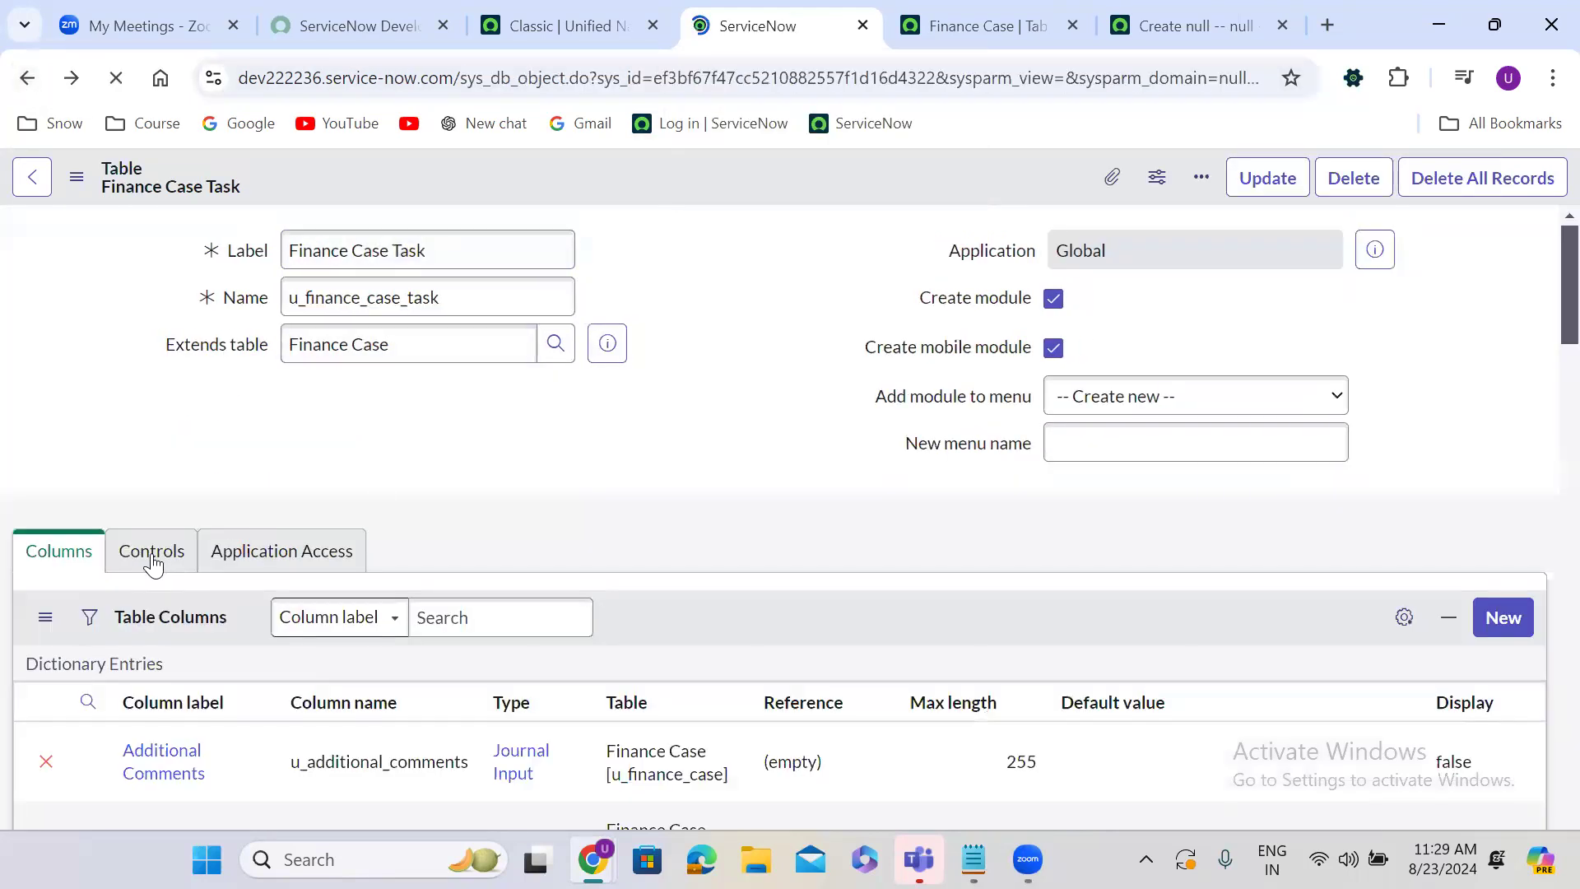
left_click(188, 525)
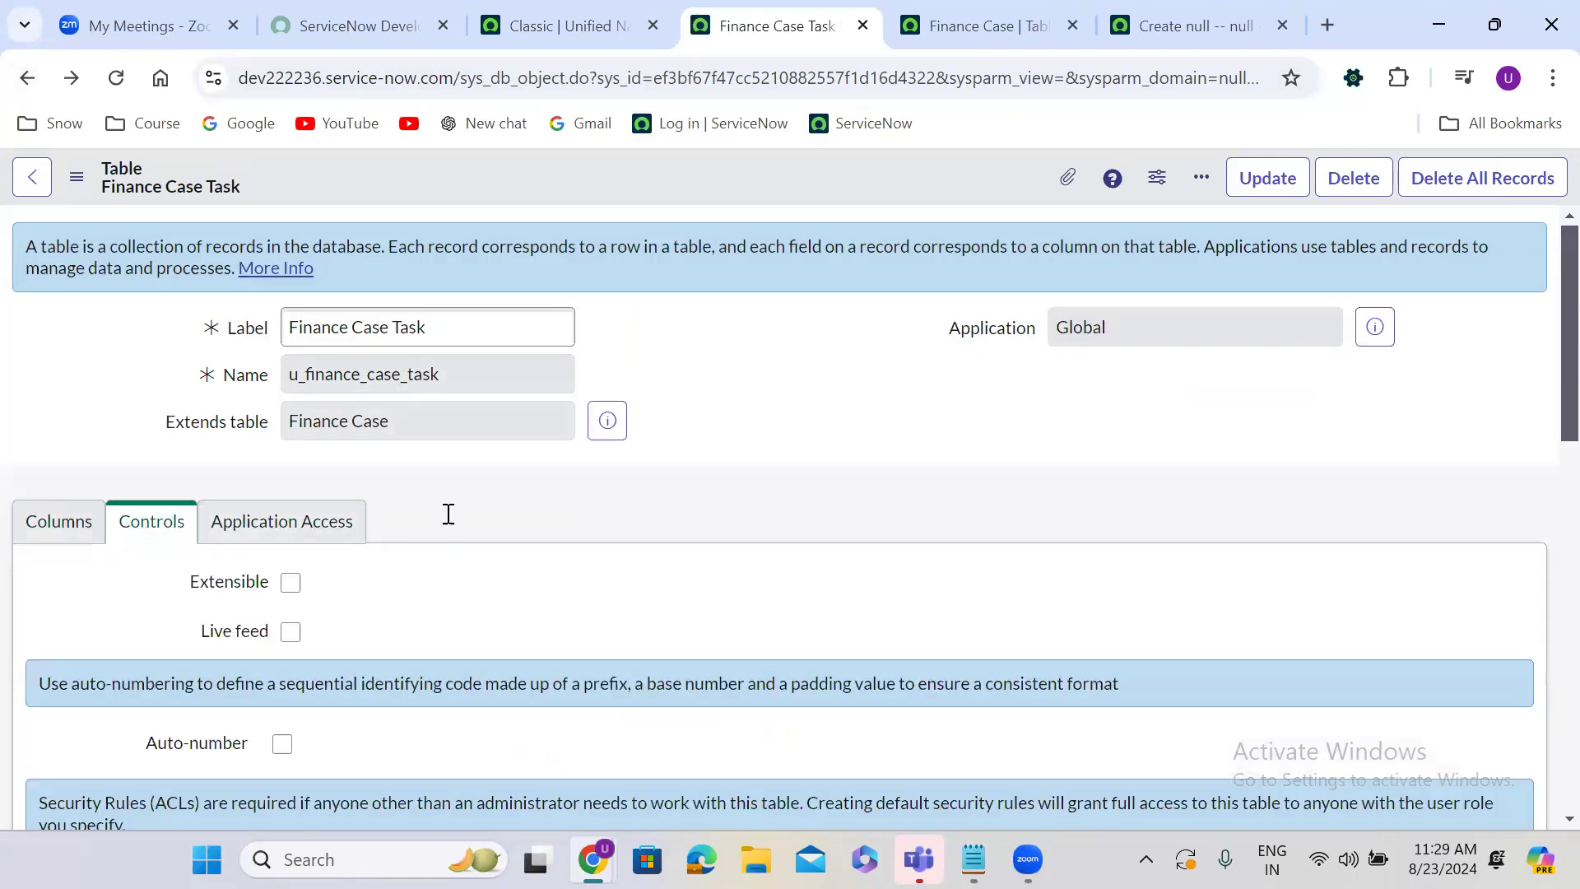
scroll(446, 512, "down", 4)
scroll(448, 522, "down", 2)
scroll(447, 522, "up", 2)
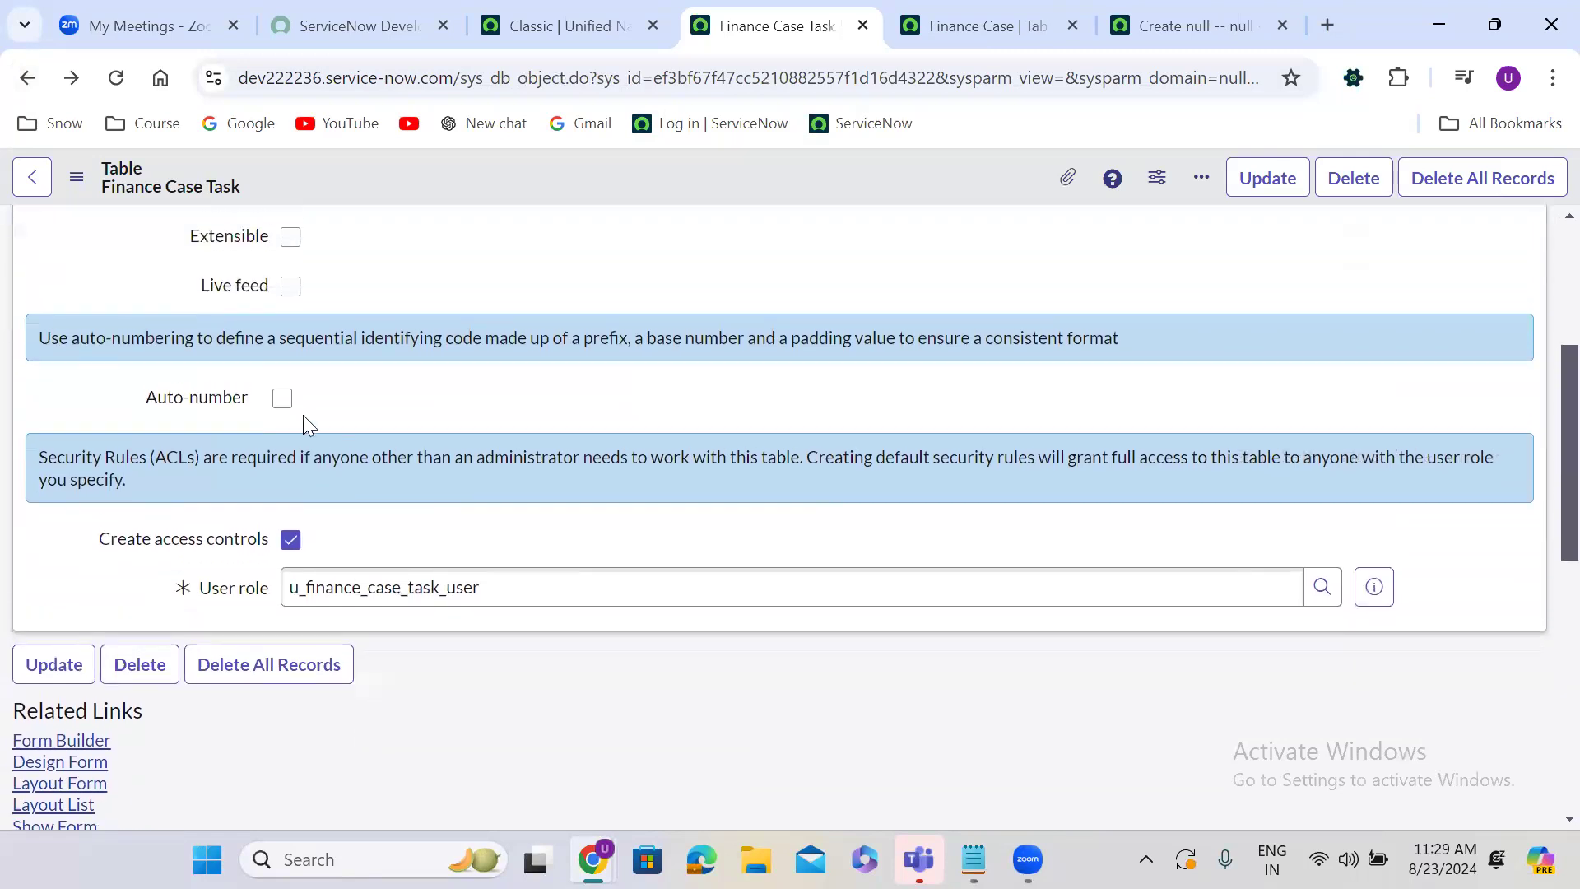
left_click(282, 399)
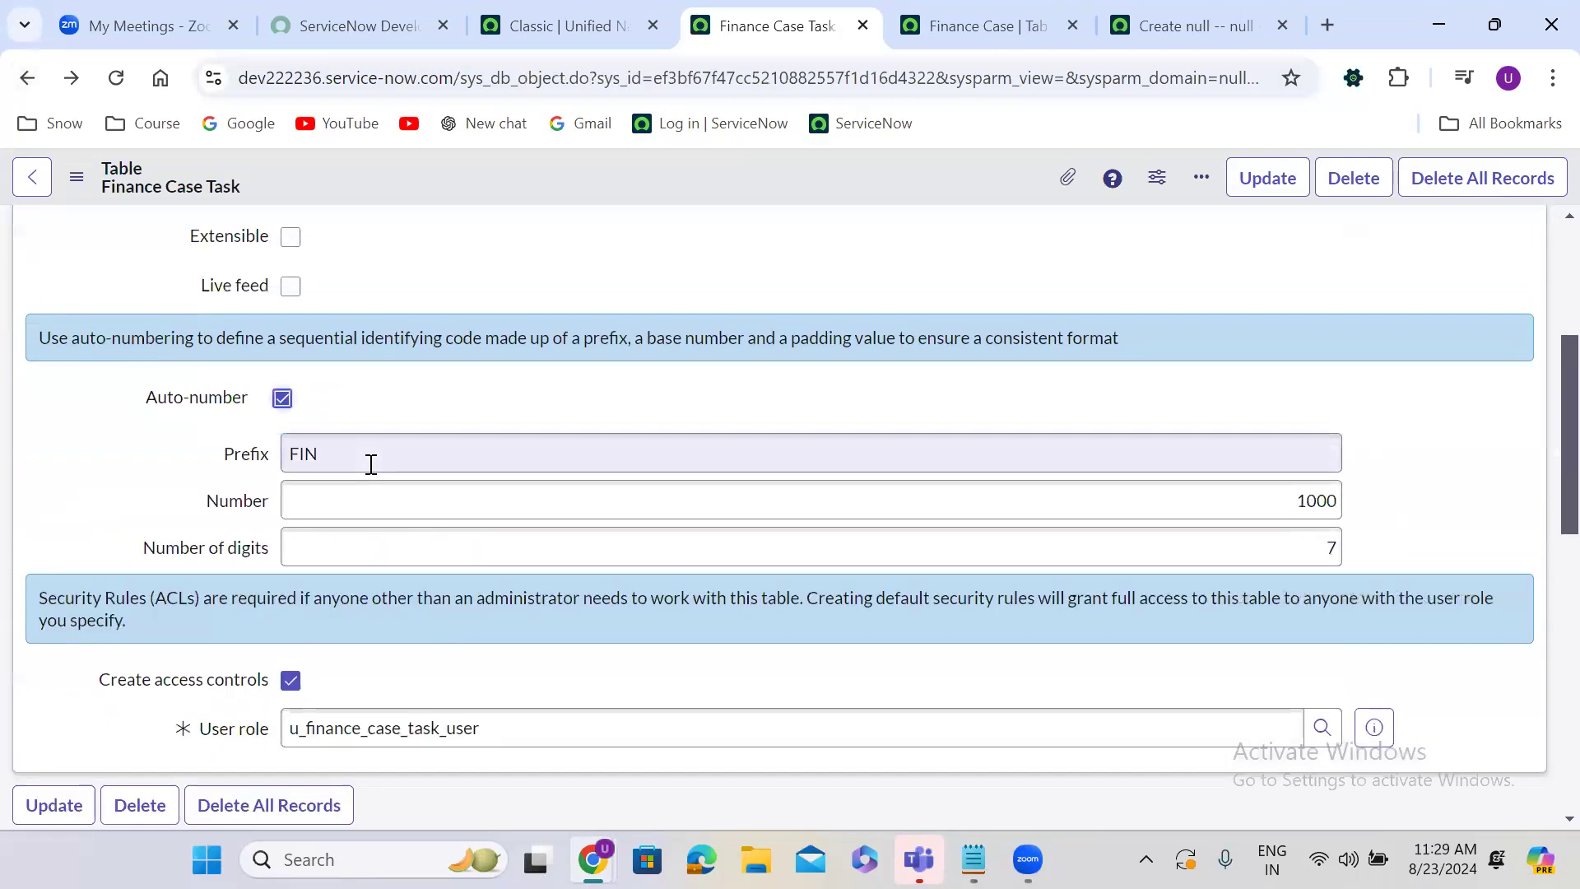
left_click(371, 465)
type("TASK")
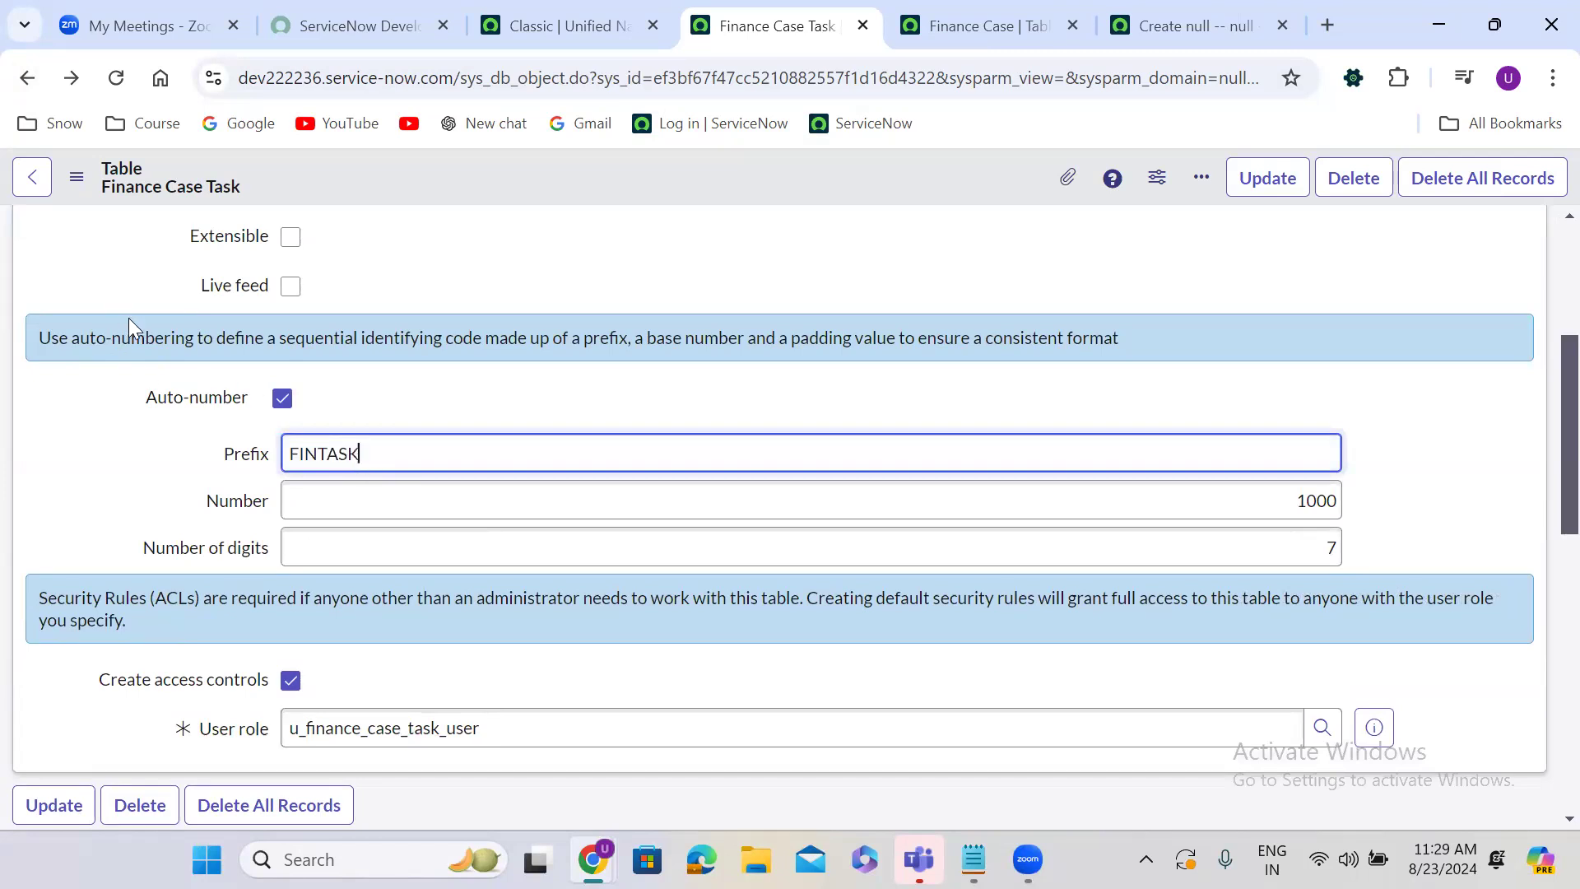
scroll(128, 318, "up", 2)
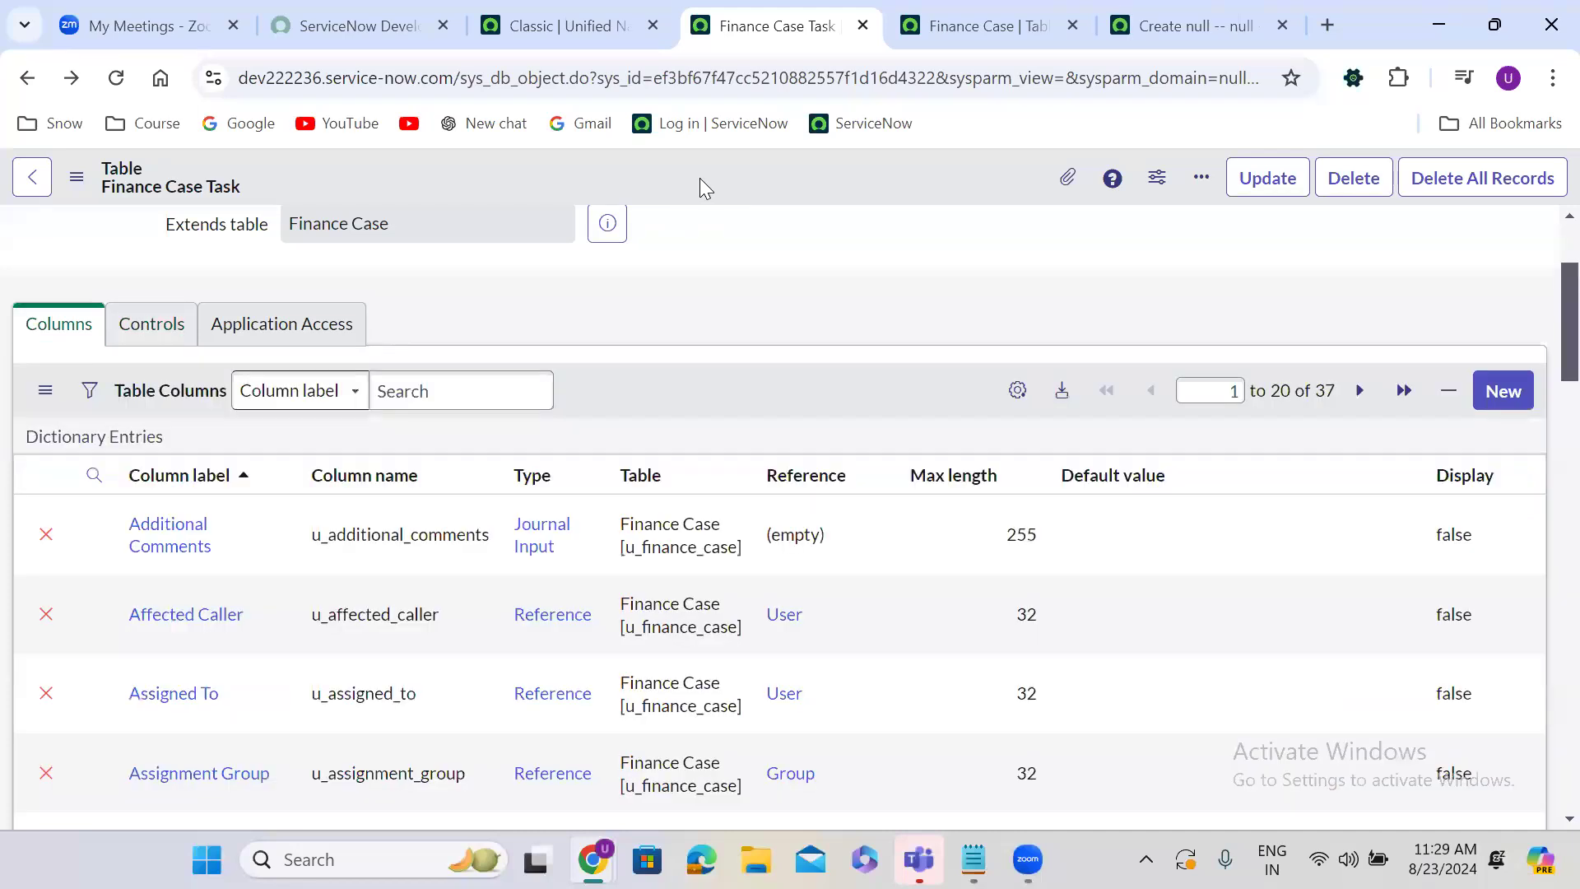
right_click(699, 178)
left_click(754, 198)
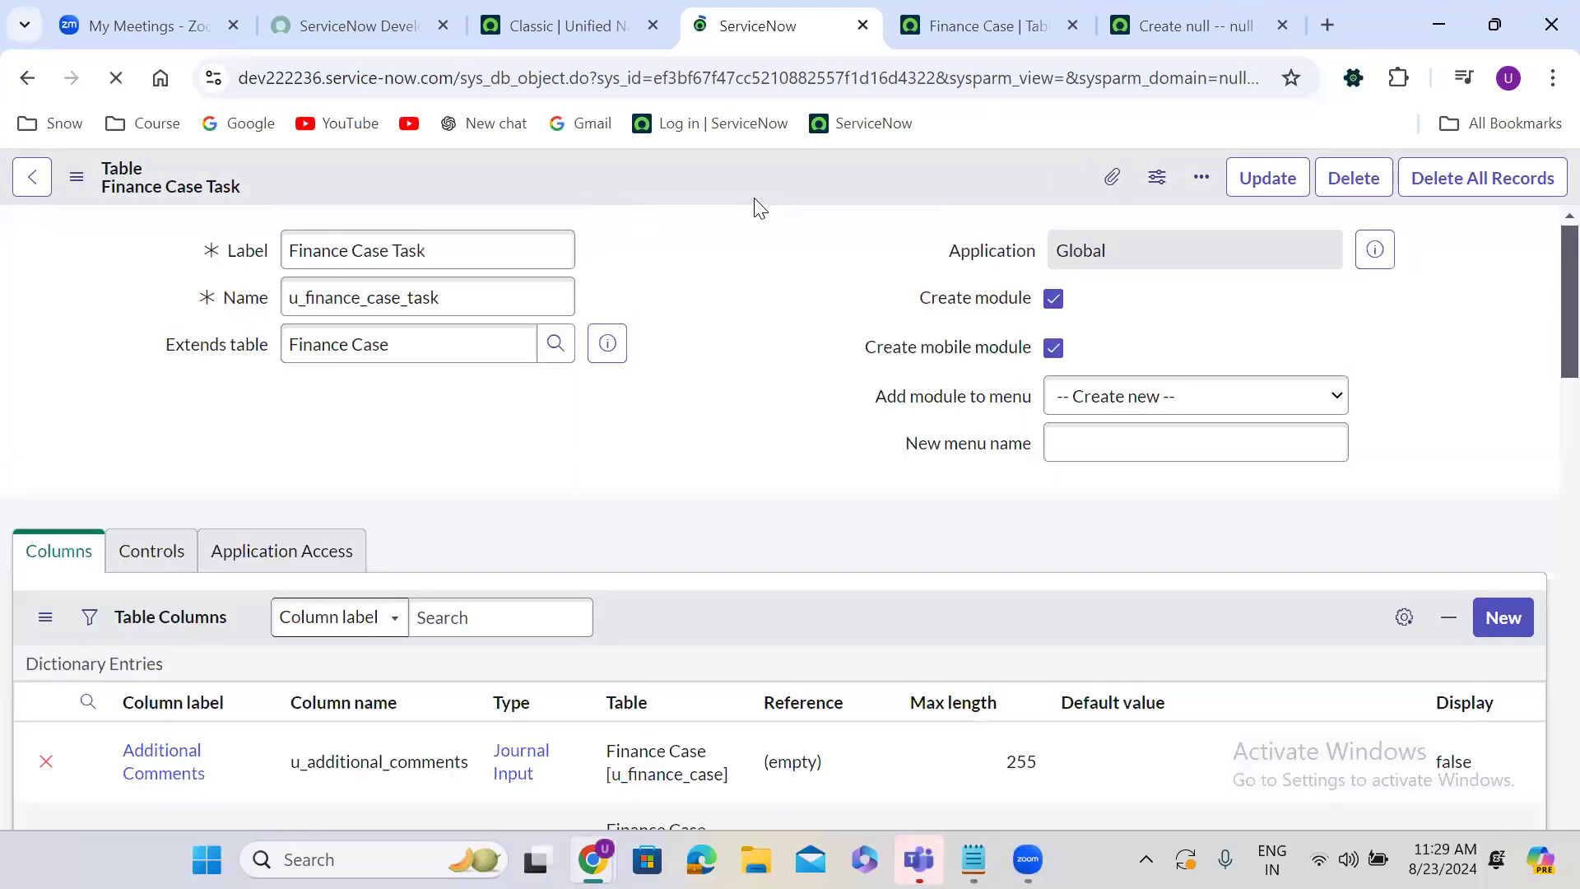
Show the Finance Case Task form again and compare its number with the one on the Finance Case form.
left_click(698, 376)
scroll(698, 375, "down", 1)
scroll(698, 374, "down", 10)
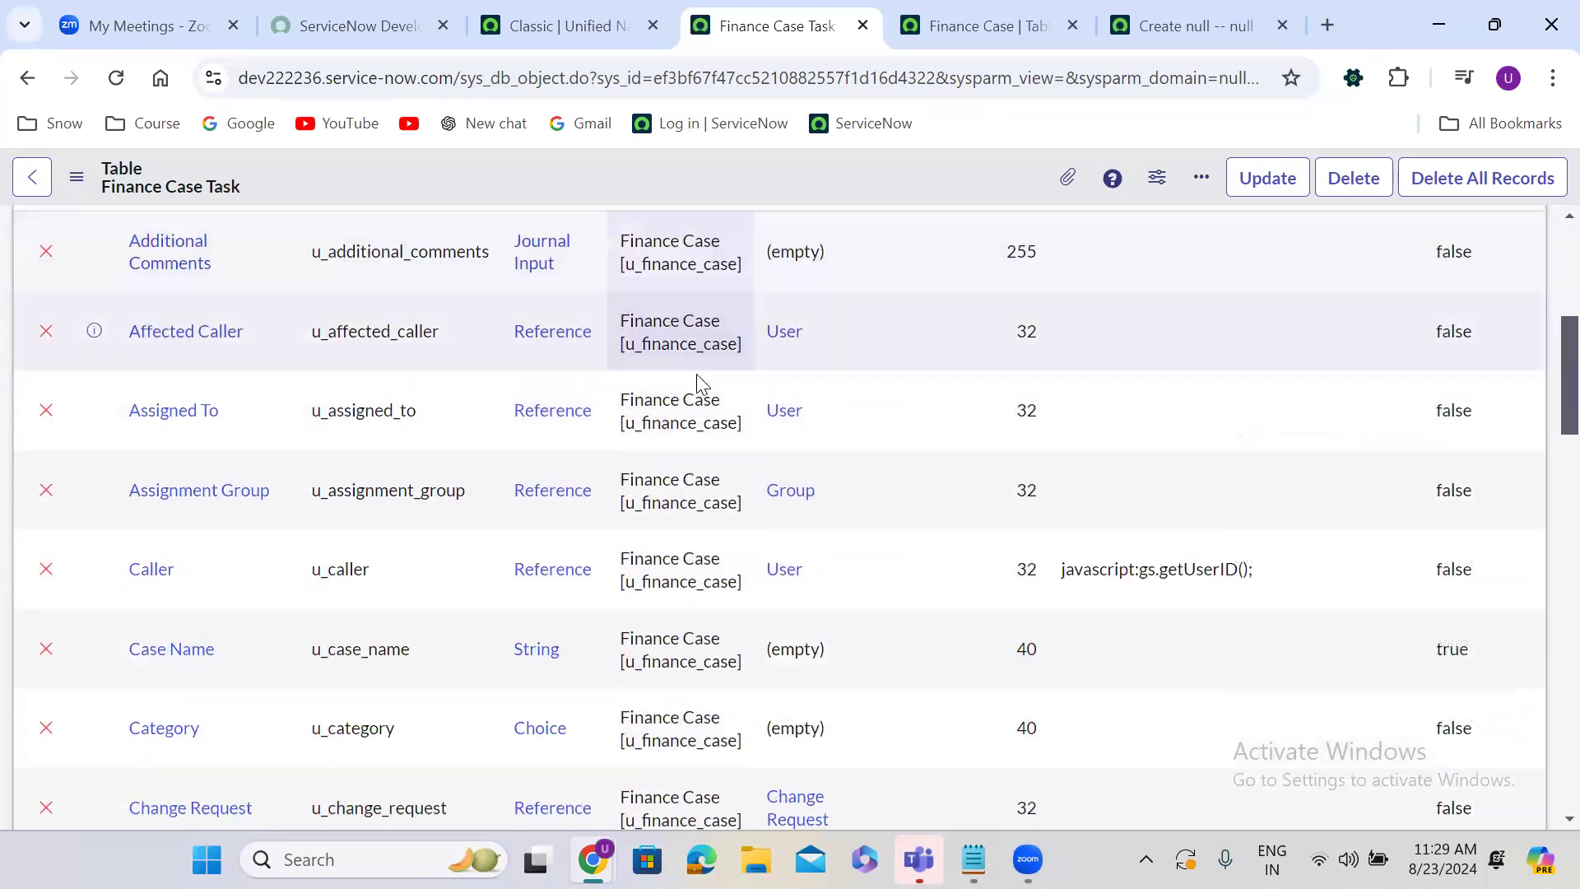
scroll(82, 346, "down", 15)
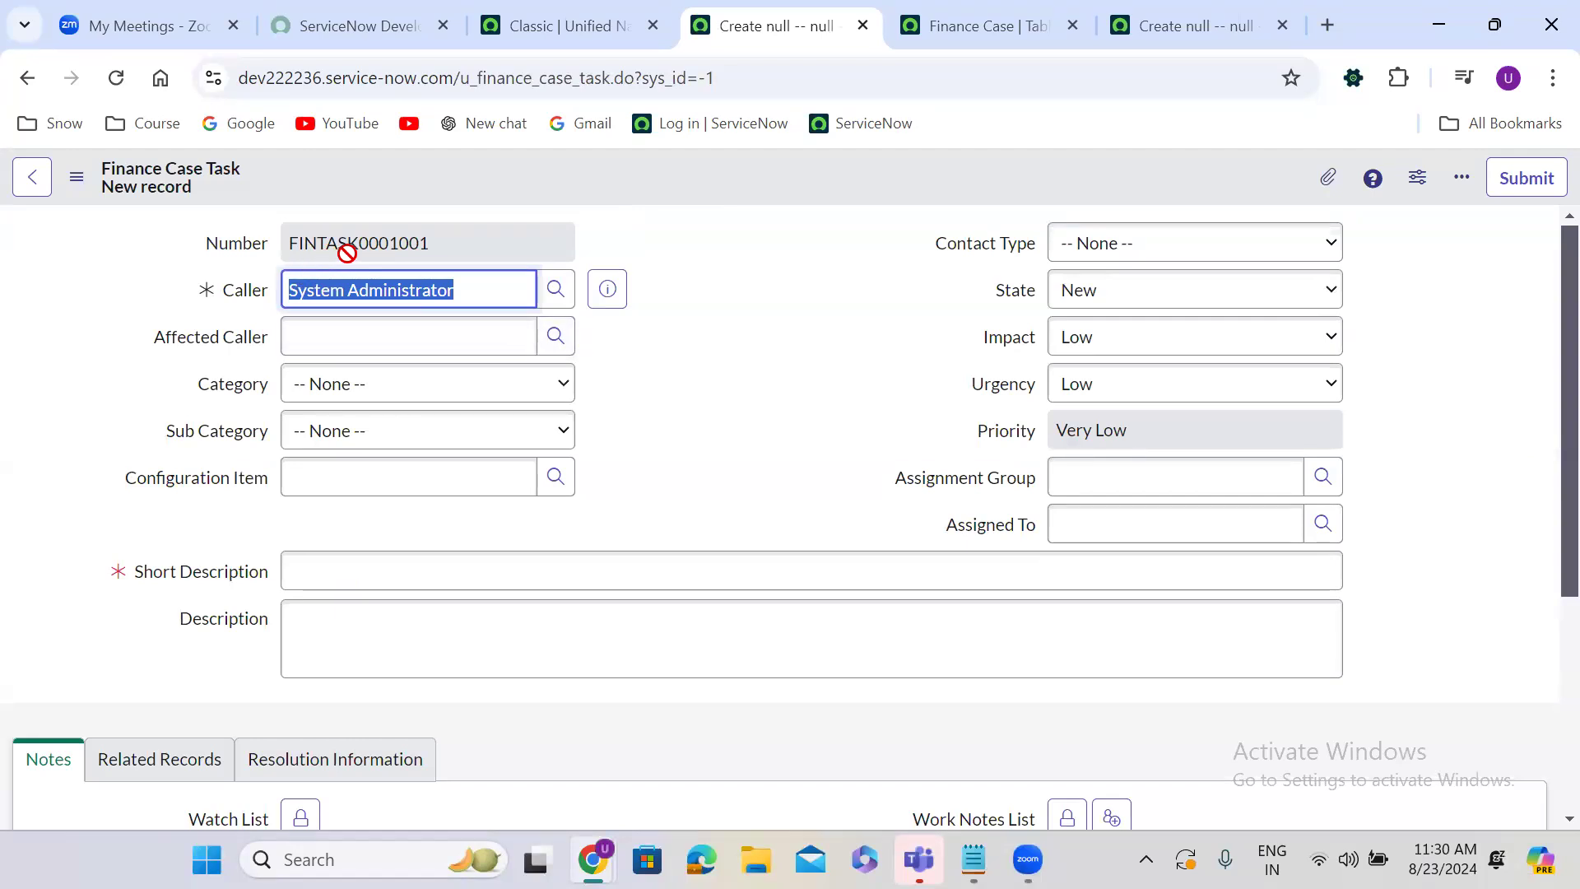
left_click(1167, 25)
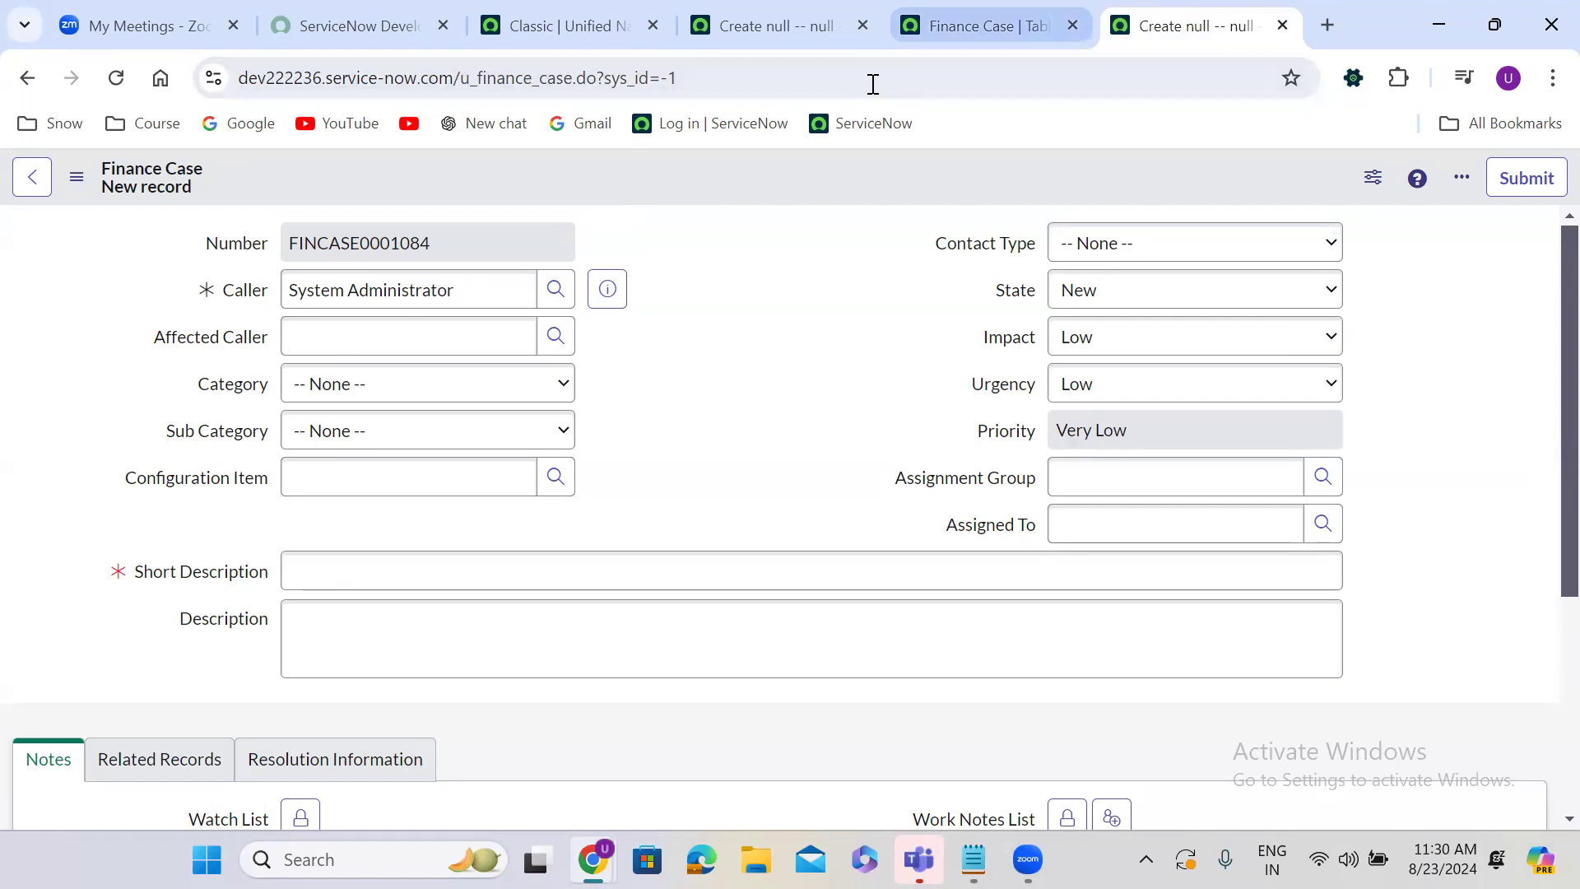
key("ctrl+4")
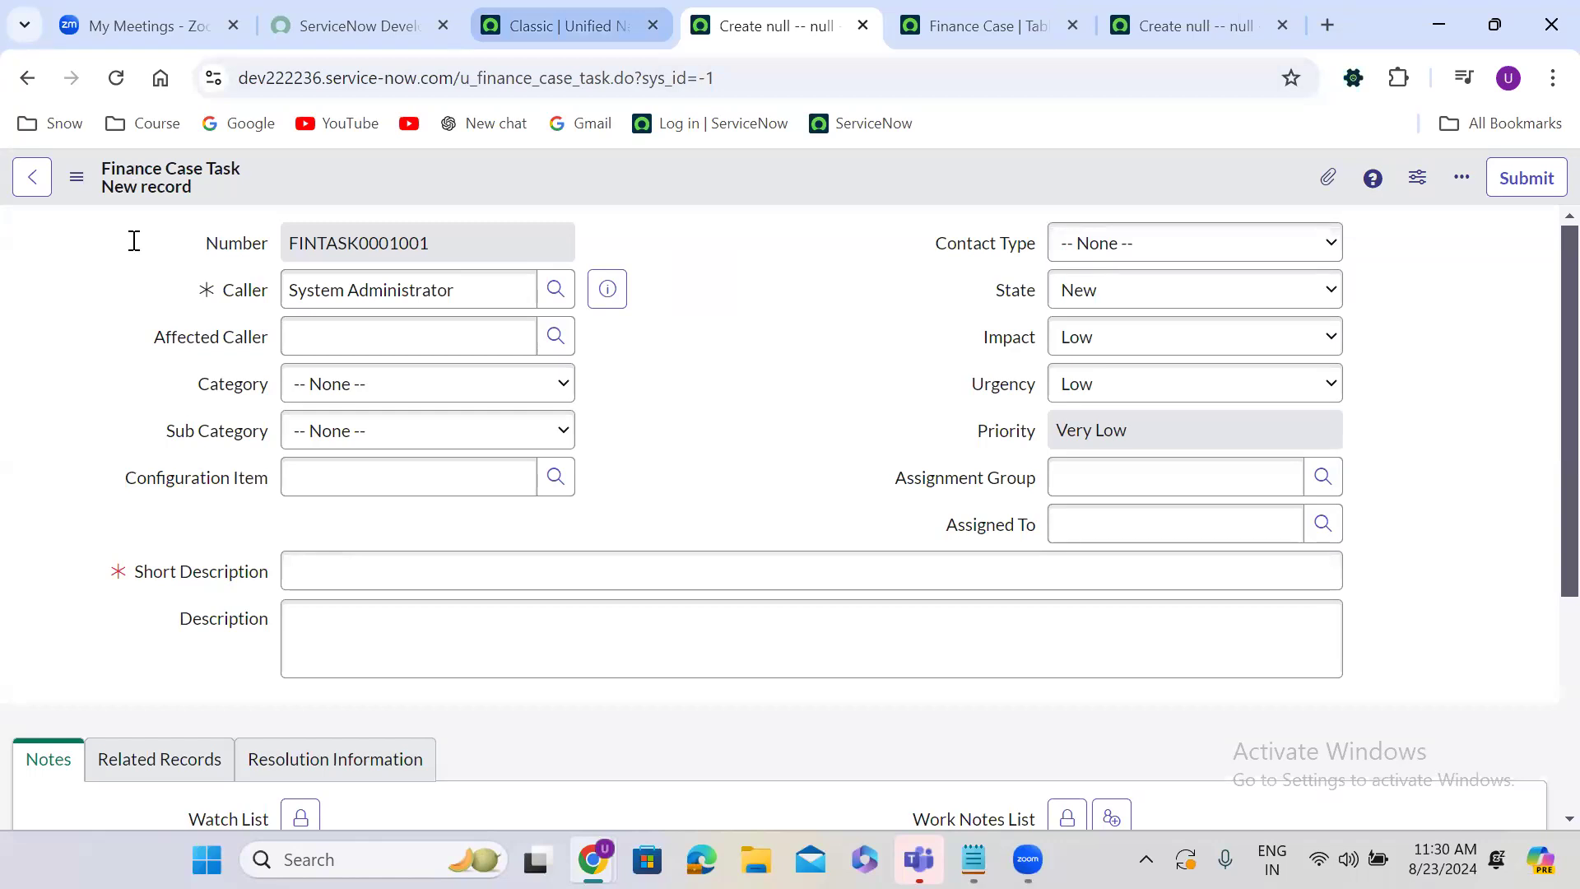
Open the system's Tables list separately and start a new table record labelled Finance Case Log.
key("ctrl+shift+Tab")
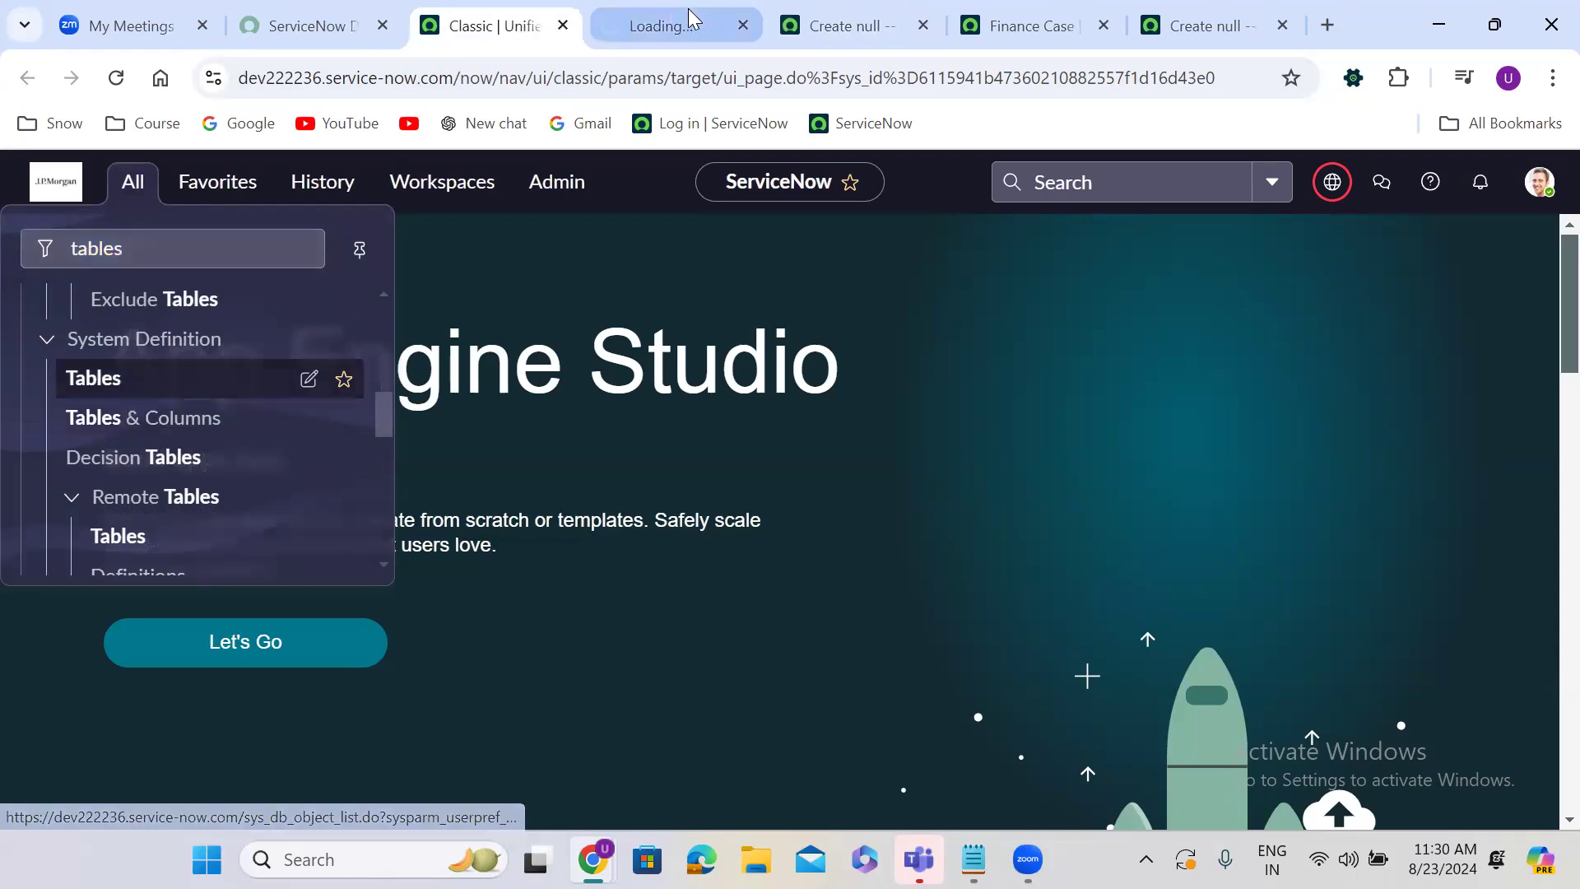
left_click(690, 16)
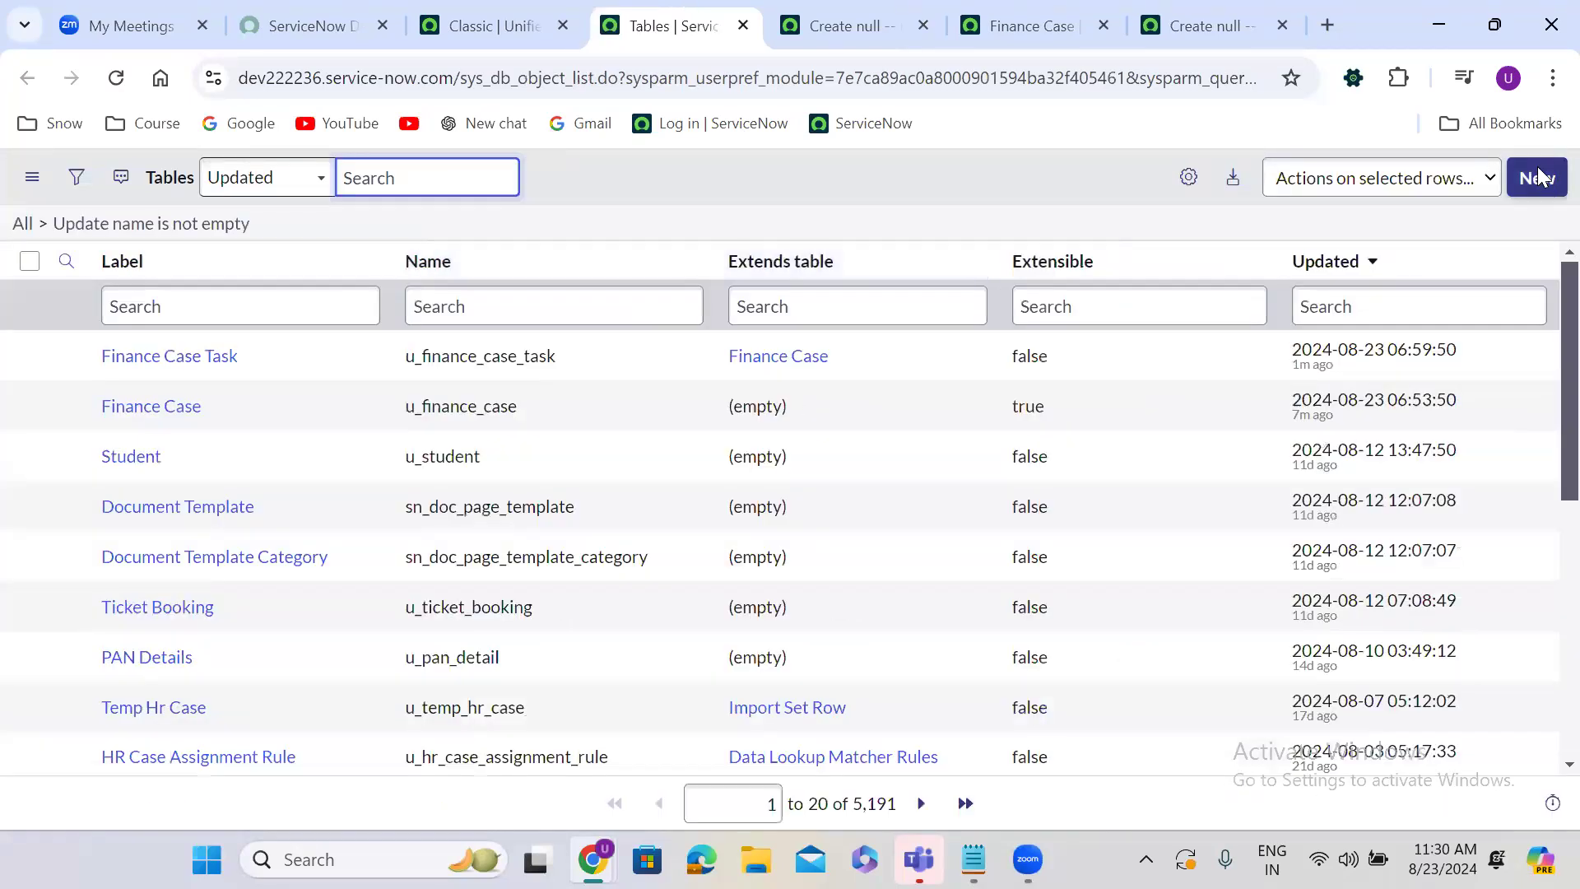
left_click(1537, 178)
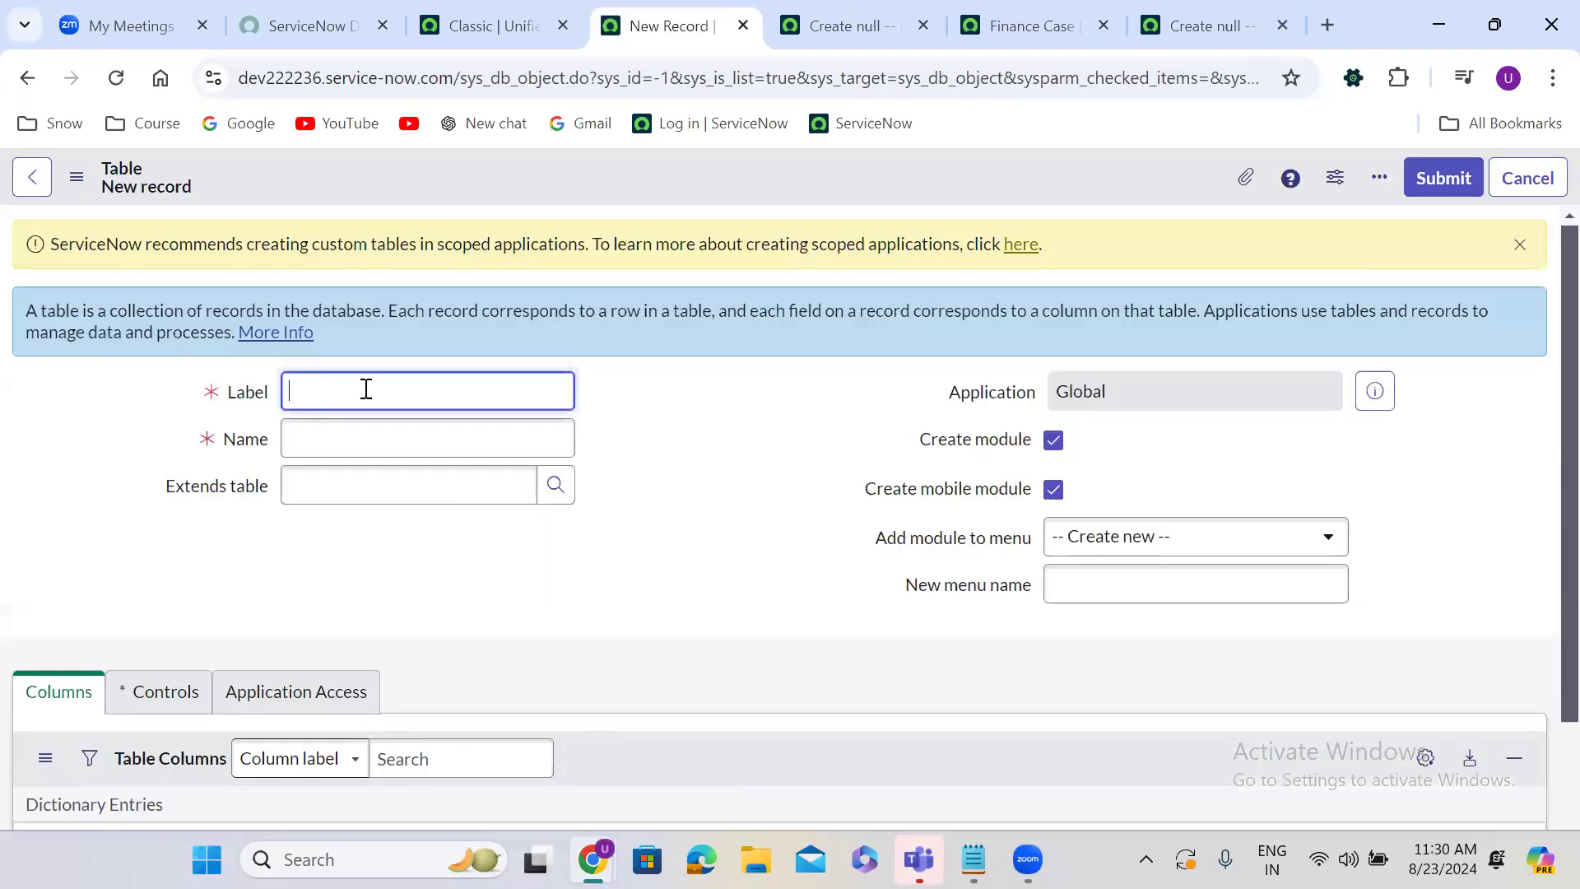
type("F")
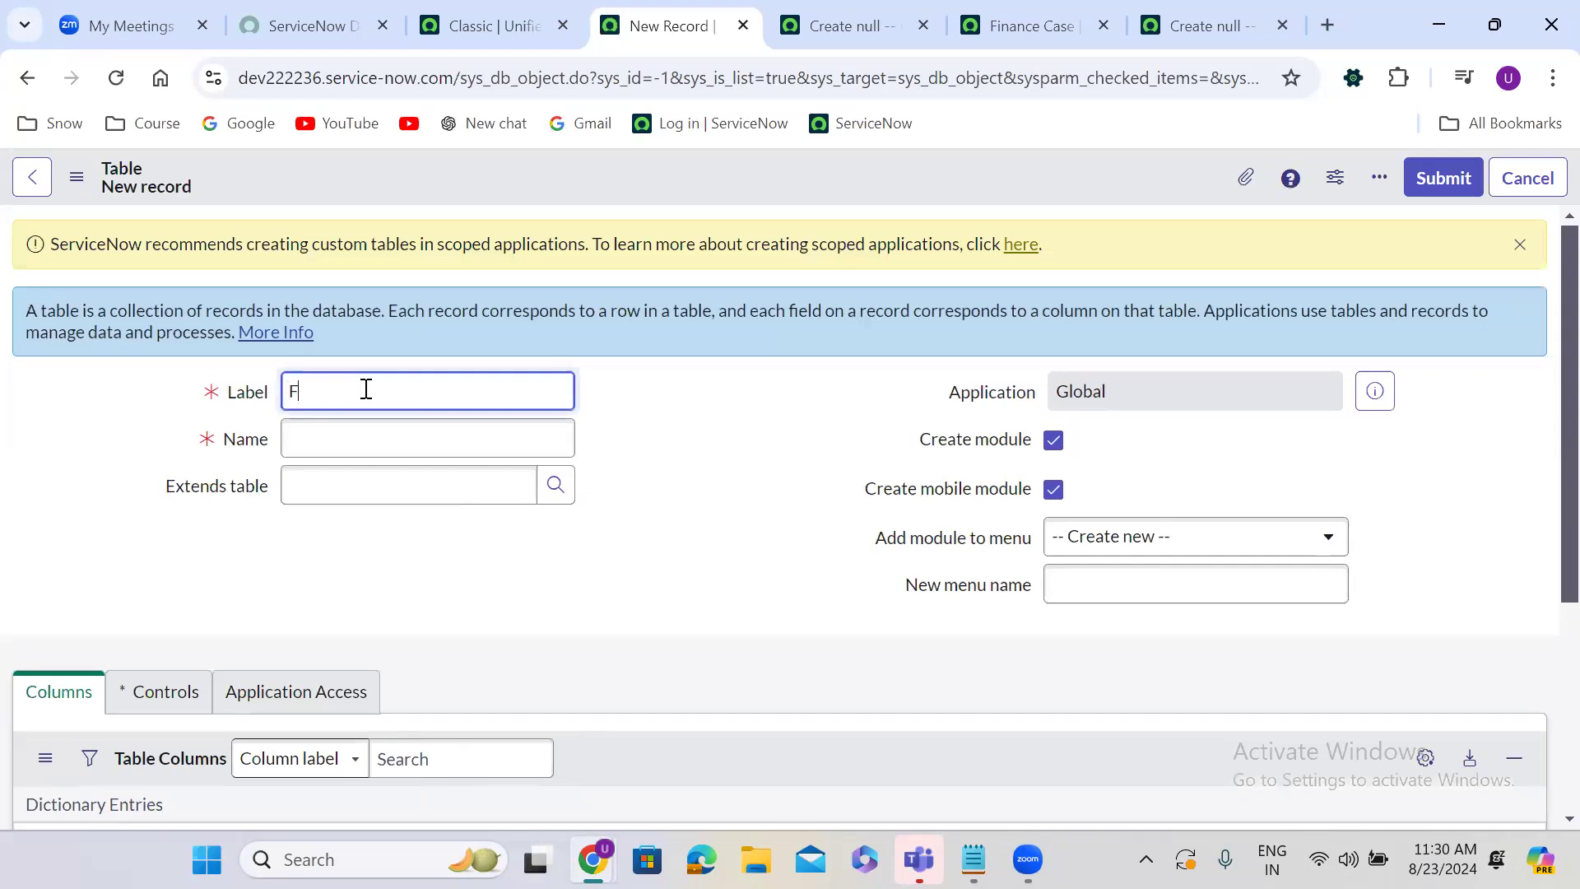
type("inance Case Log")
Make the Finance Case Log table extend Finance Case and save the new table record.
left_click(355, 494)
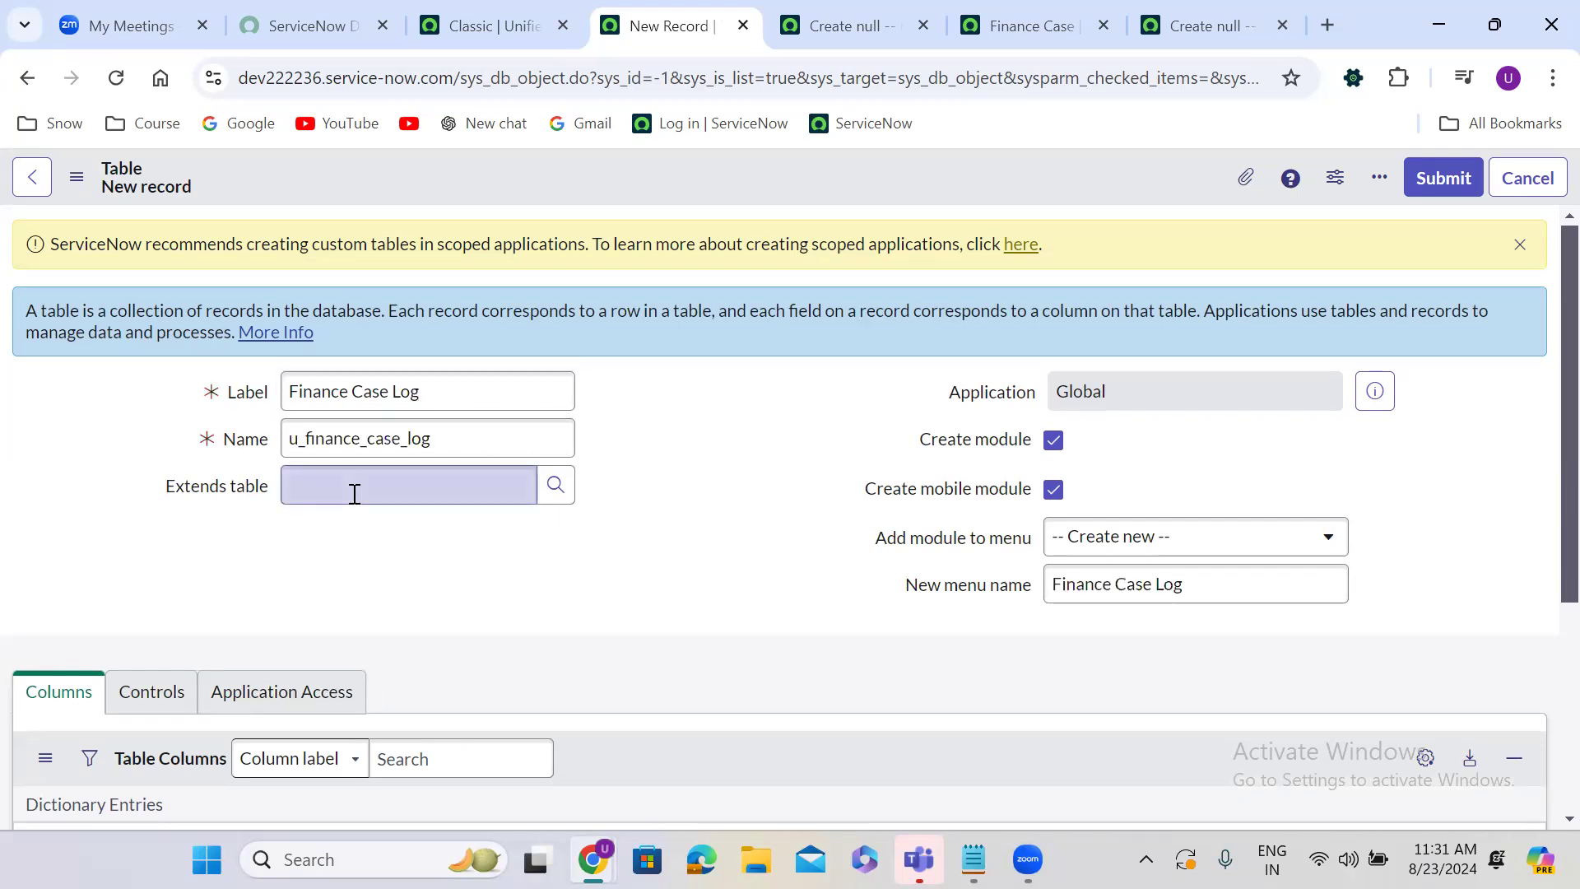
type("finan")
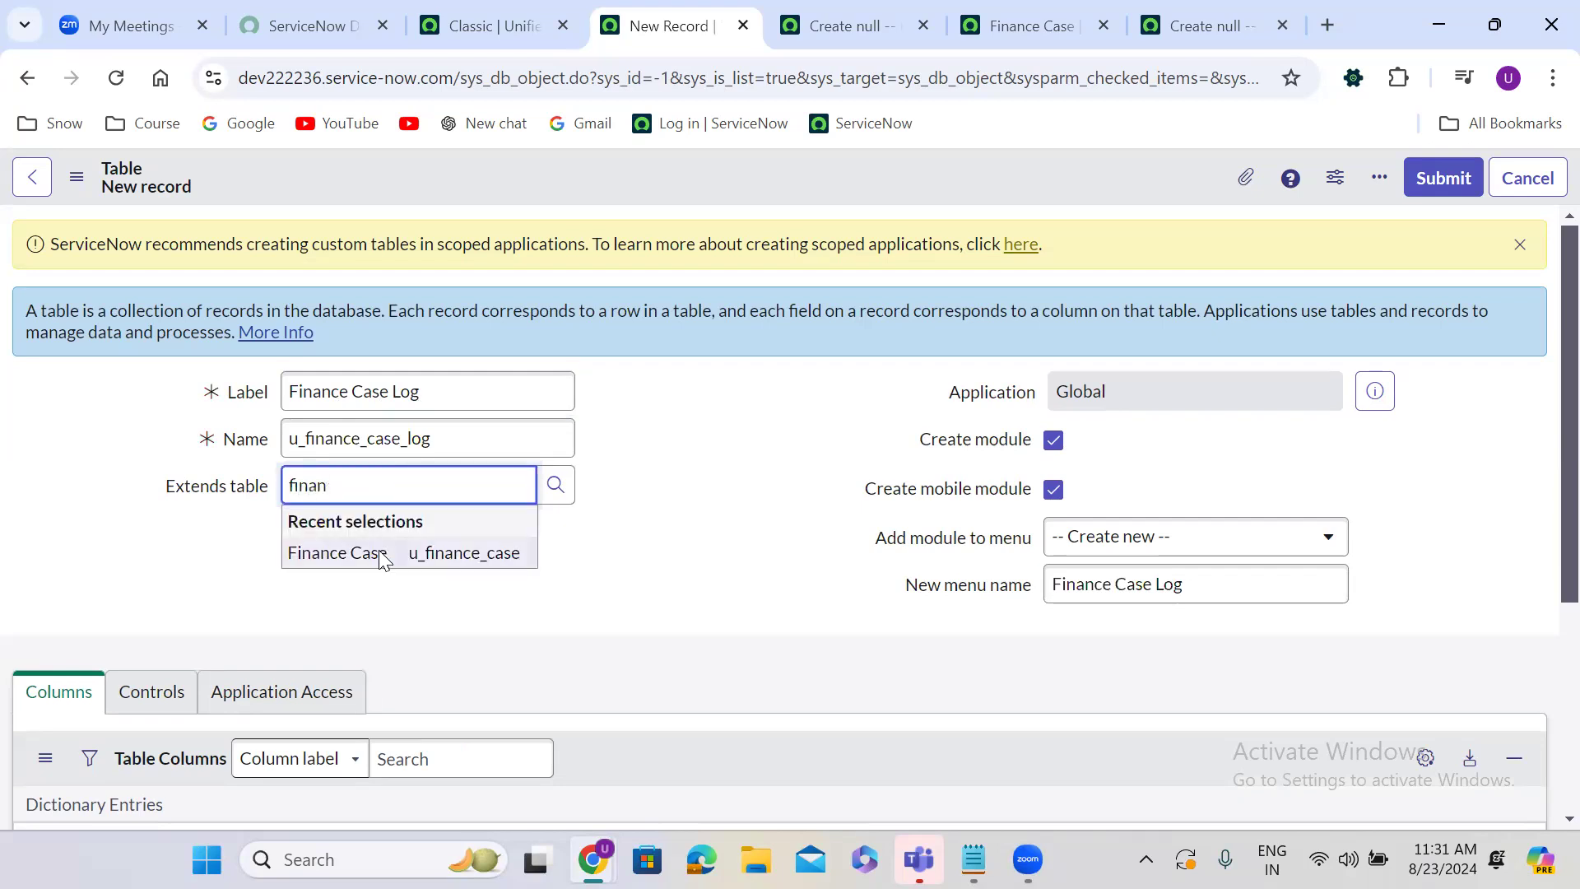
left_click(381, 558)
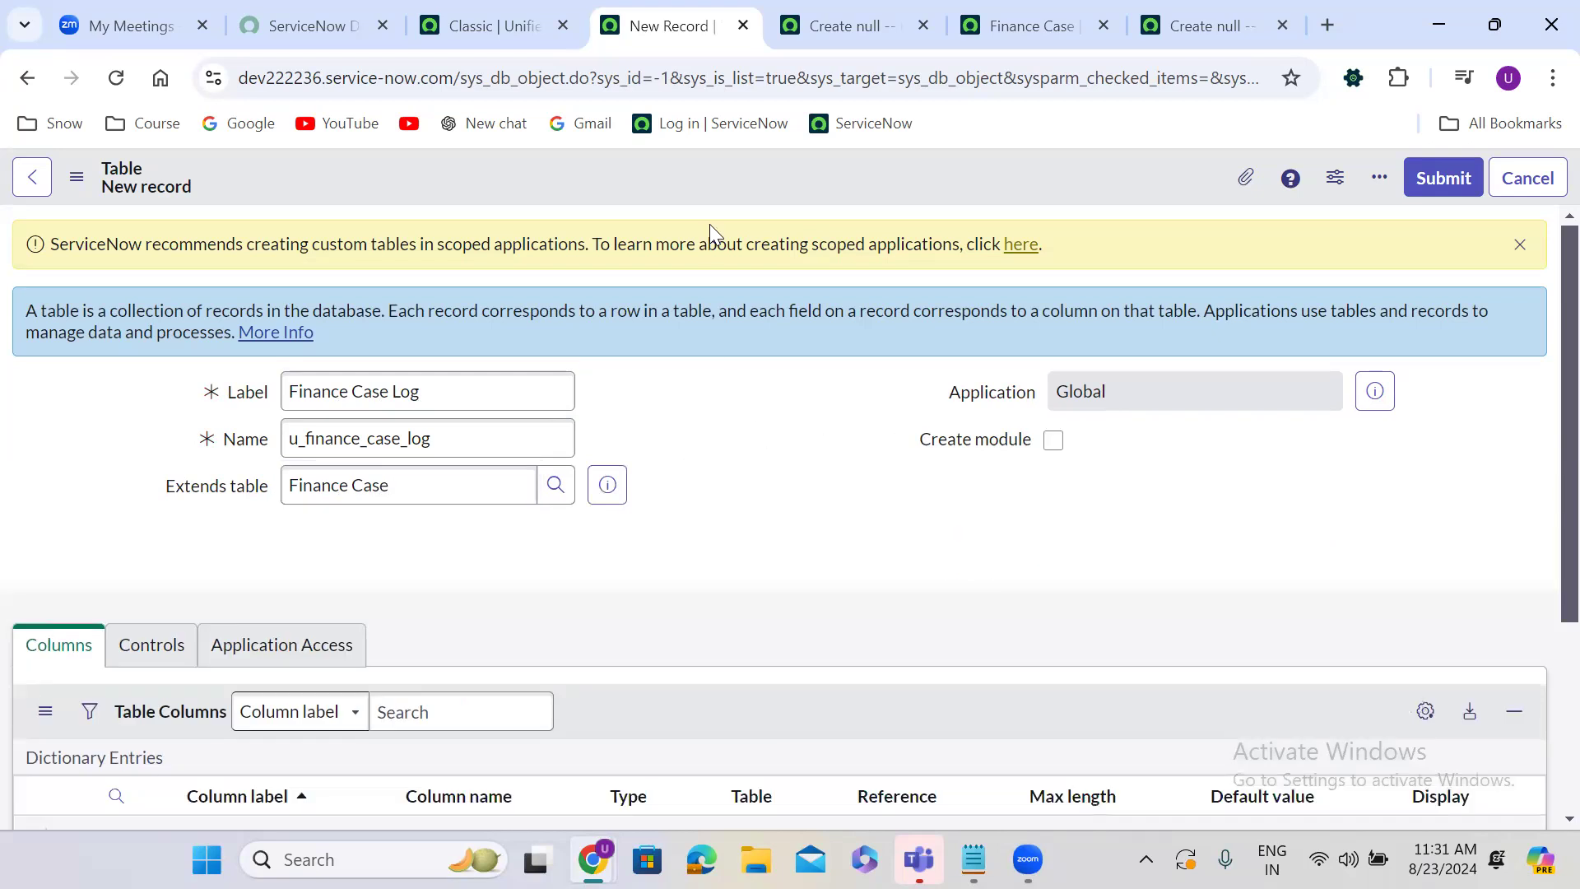
left_click(163, 638)
left_click(86, 639)
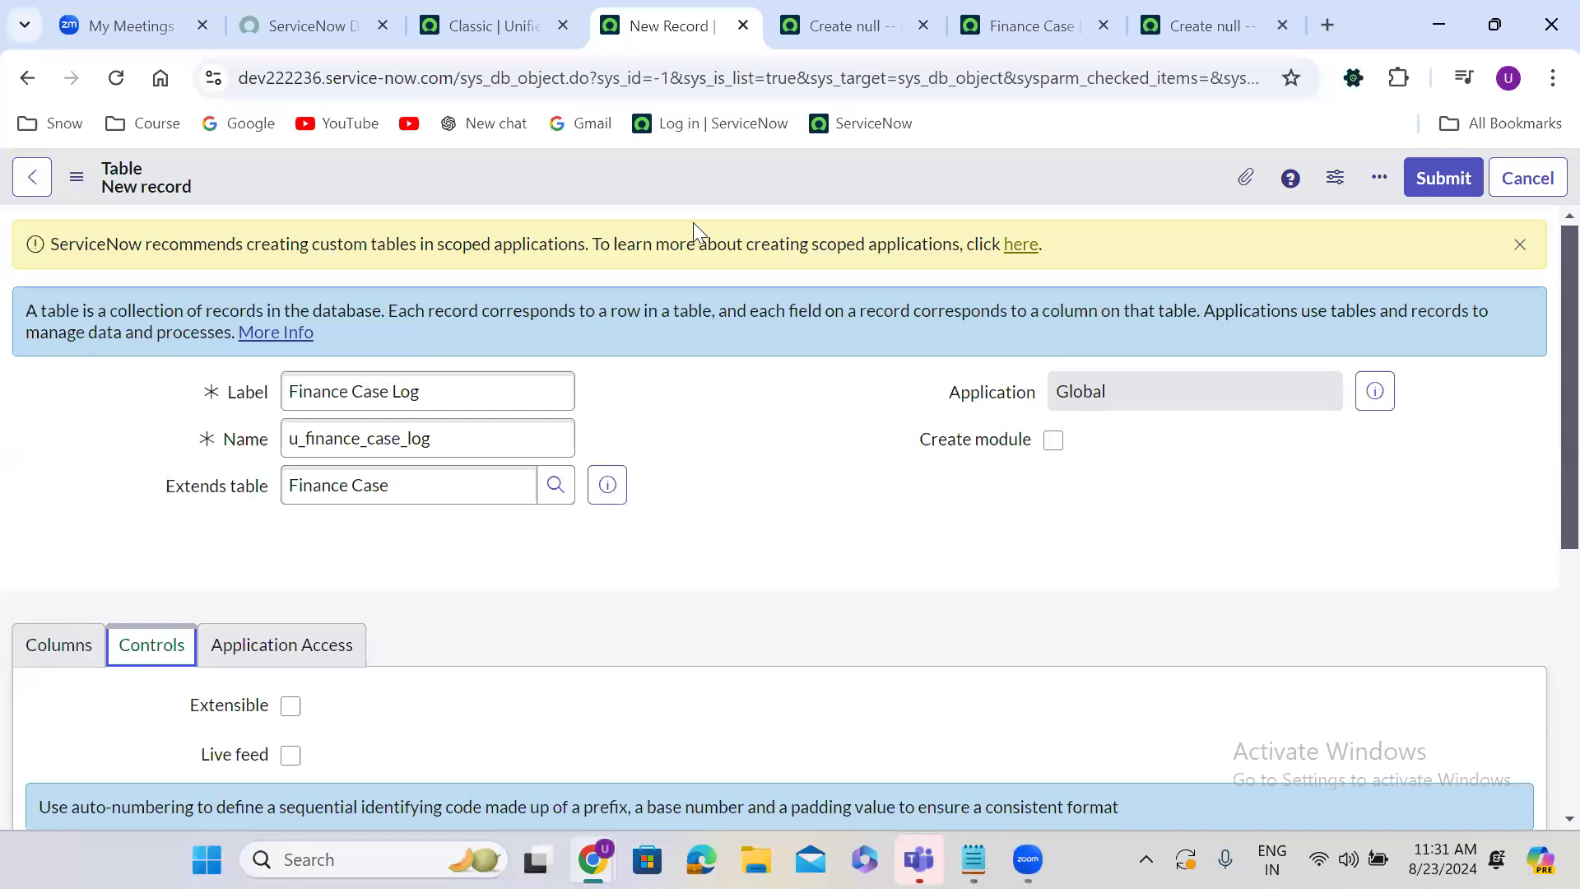
right_click(690, 170)
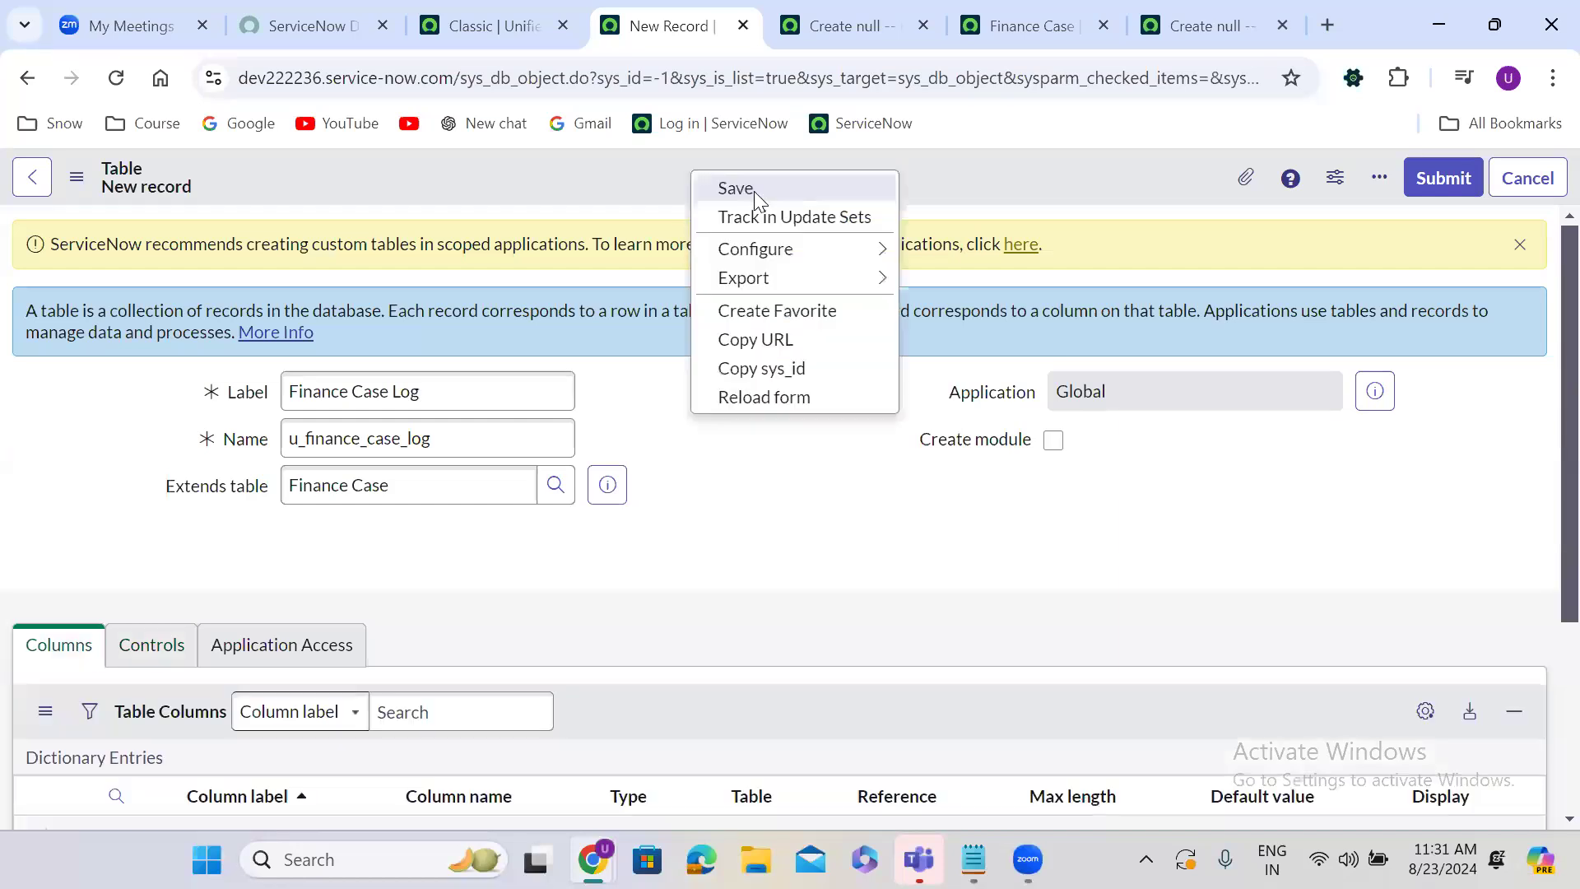
left_click(753, 191)
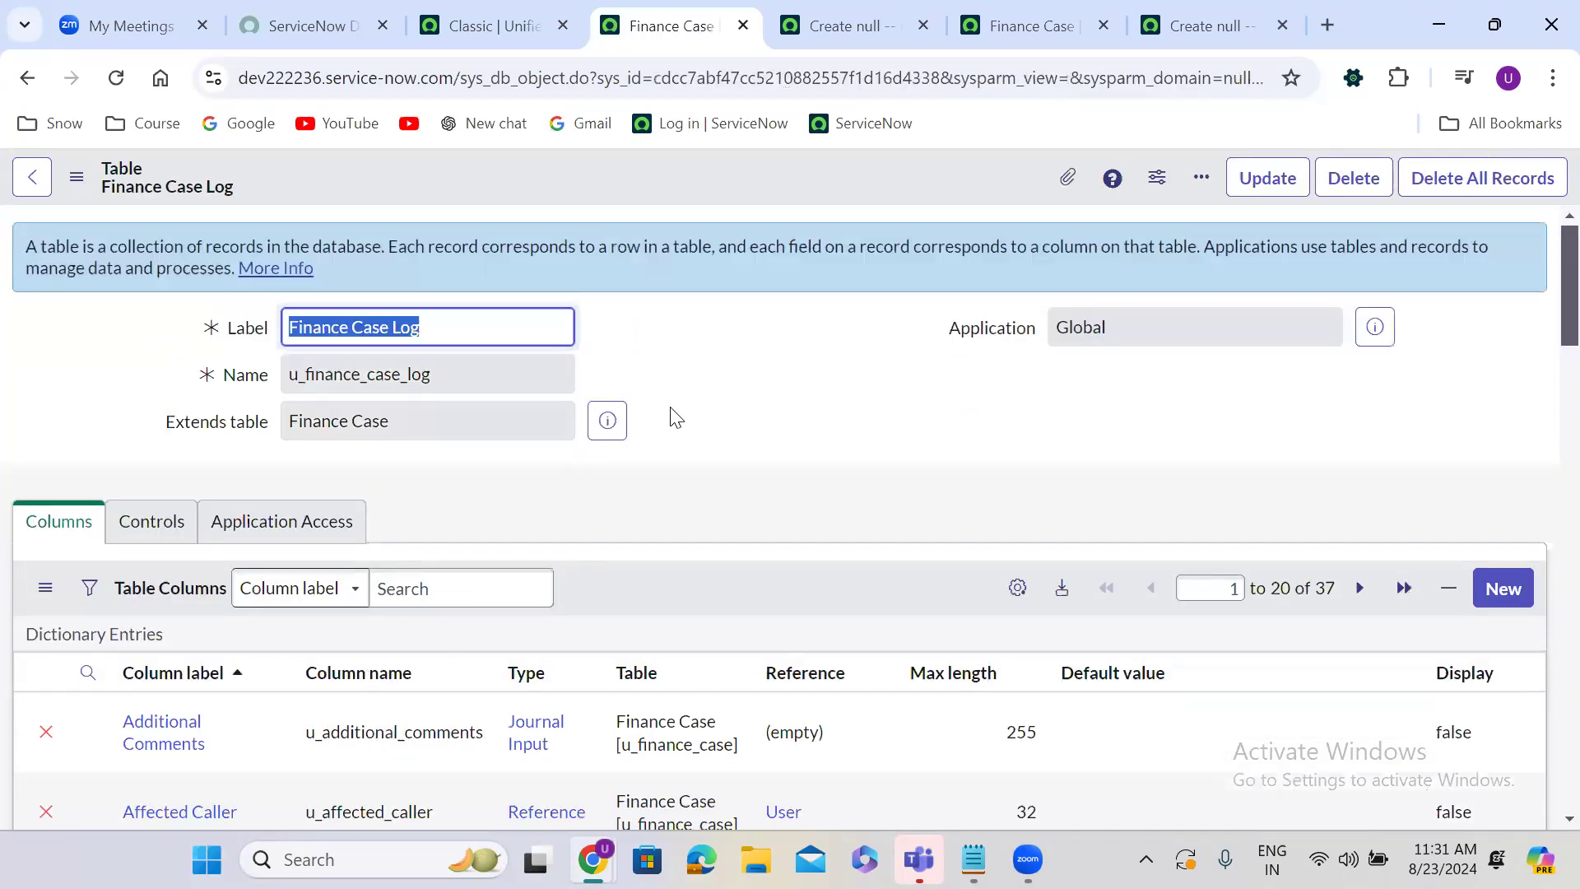
Review the columns of the Finance Case Log table and filter them by the column label sys Id.
left_click(672, 409)
scroll(673, 409, "down", 2)
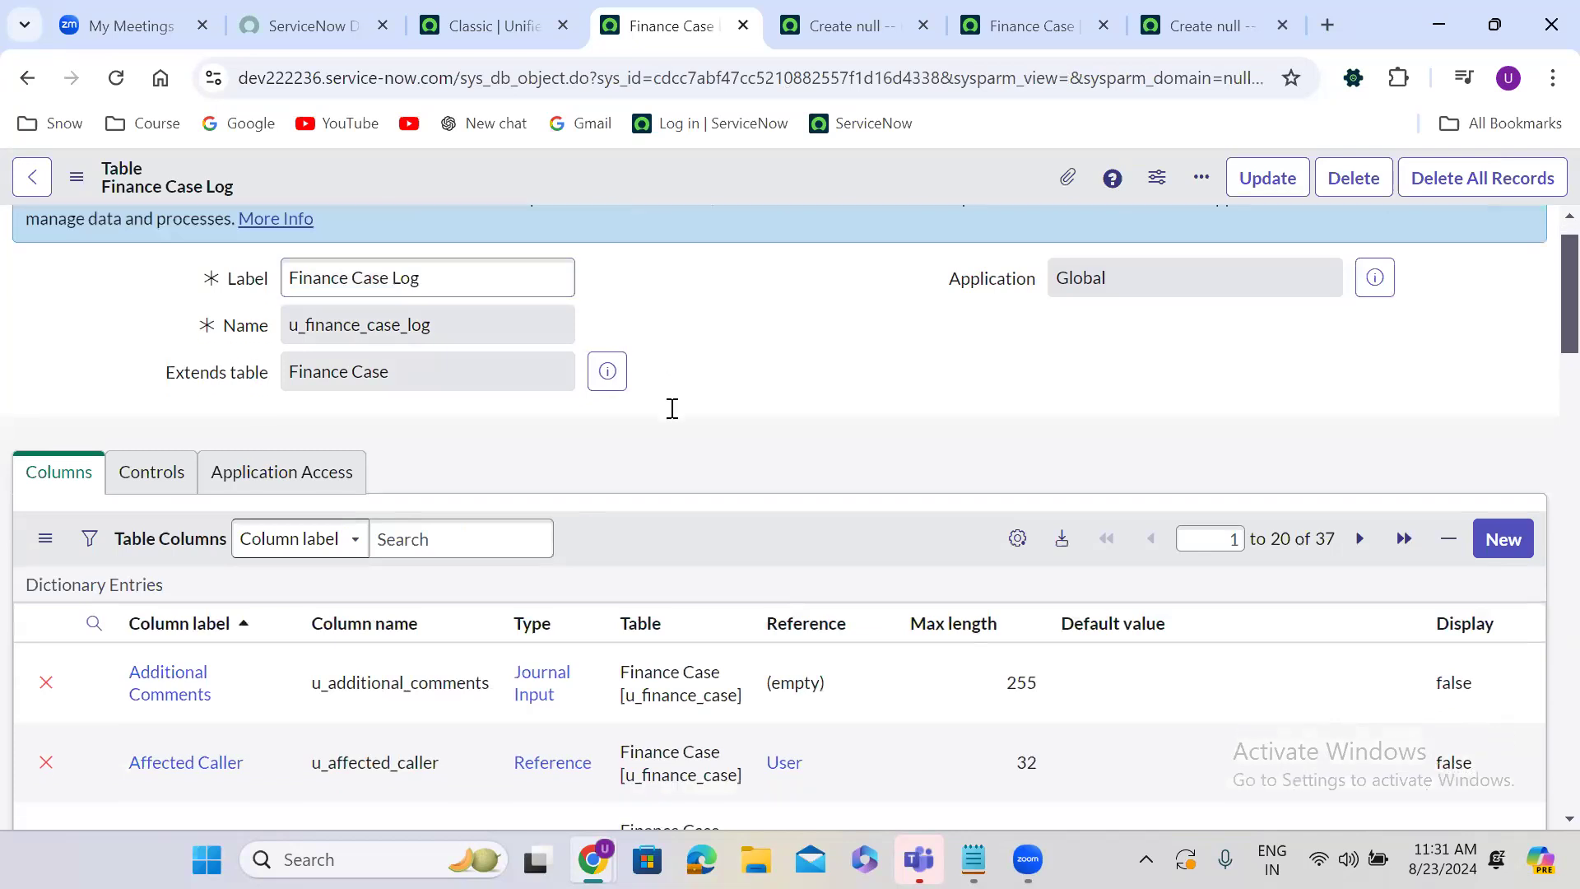
scroll(673, 409, "down", 12)
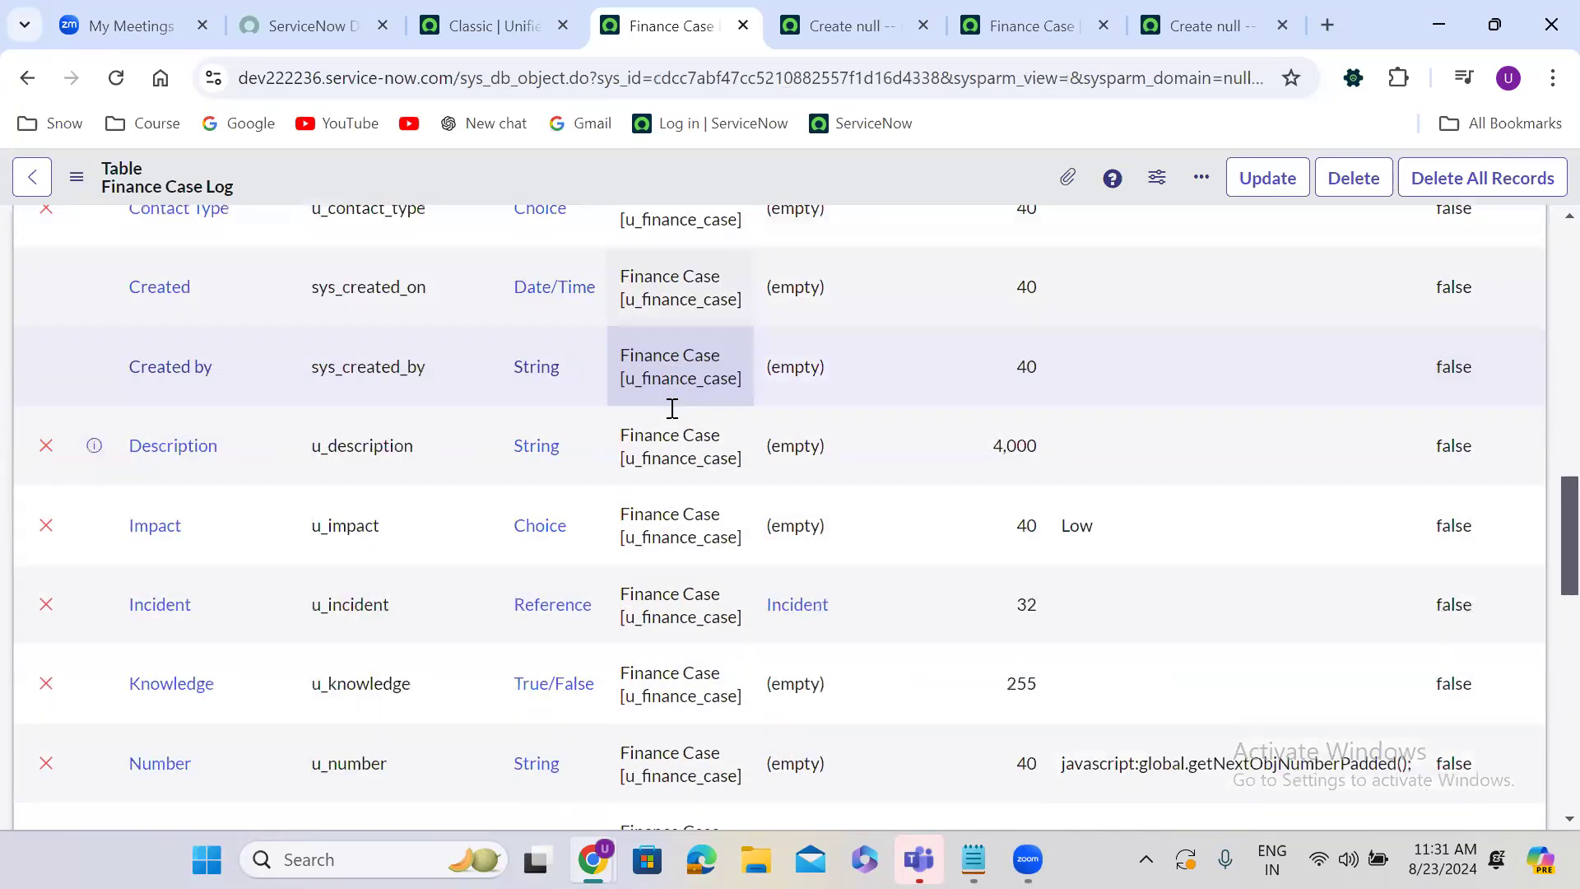
scroll(672, 409, "down", 5)
scroll(673, 409, "up", 12)
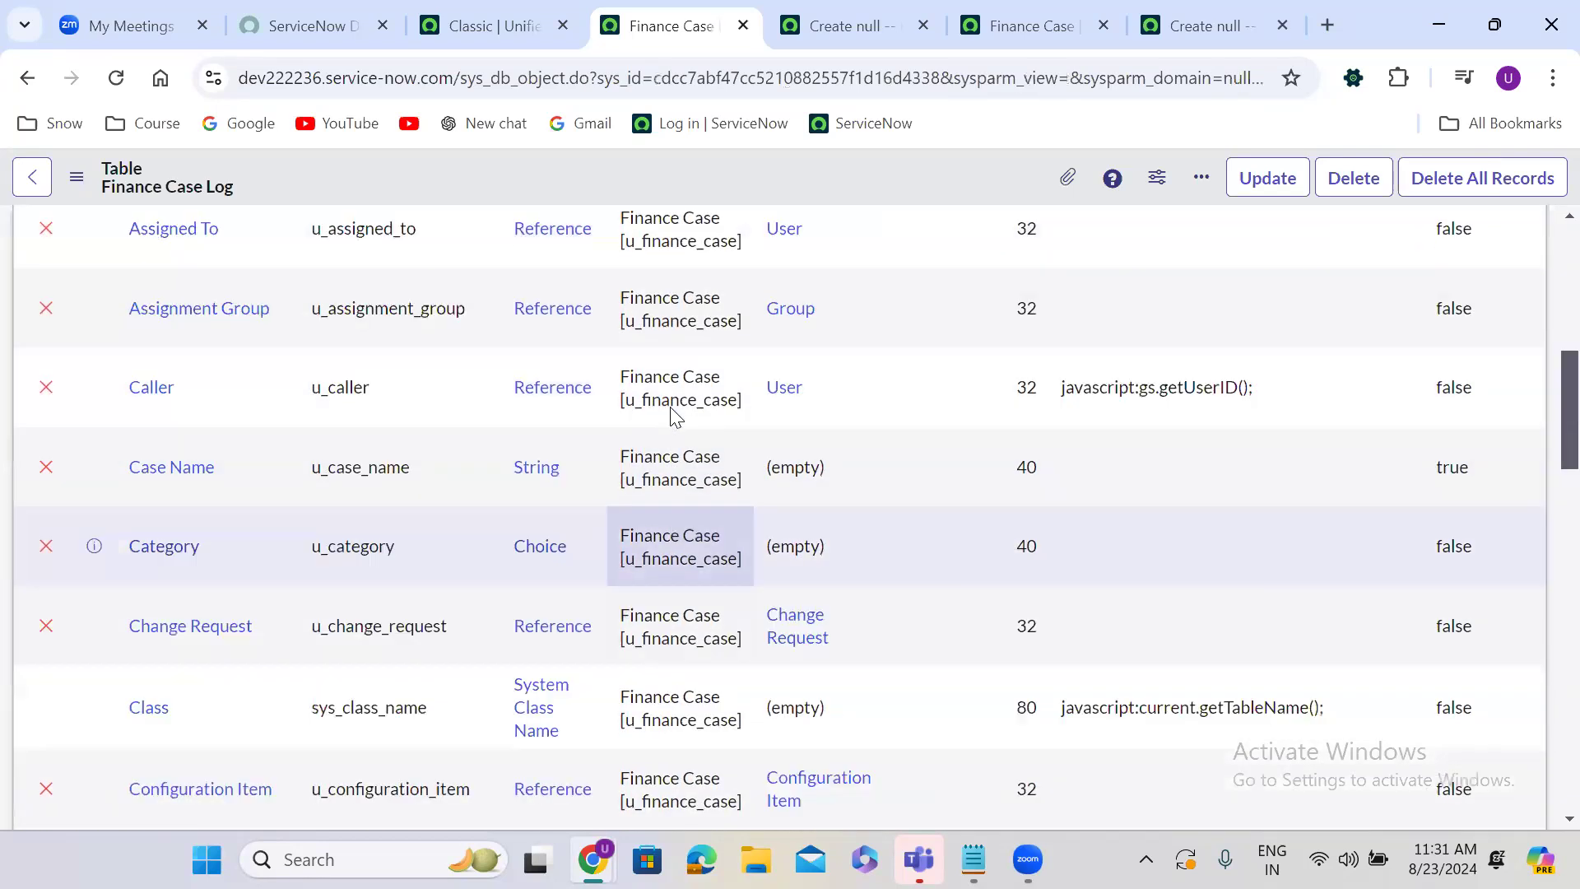
scroll(672, 409, "up", 4)
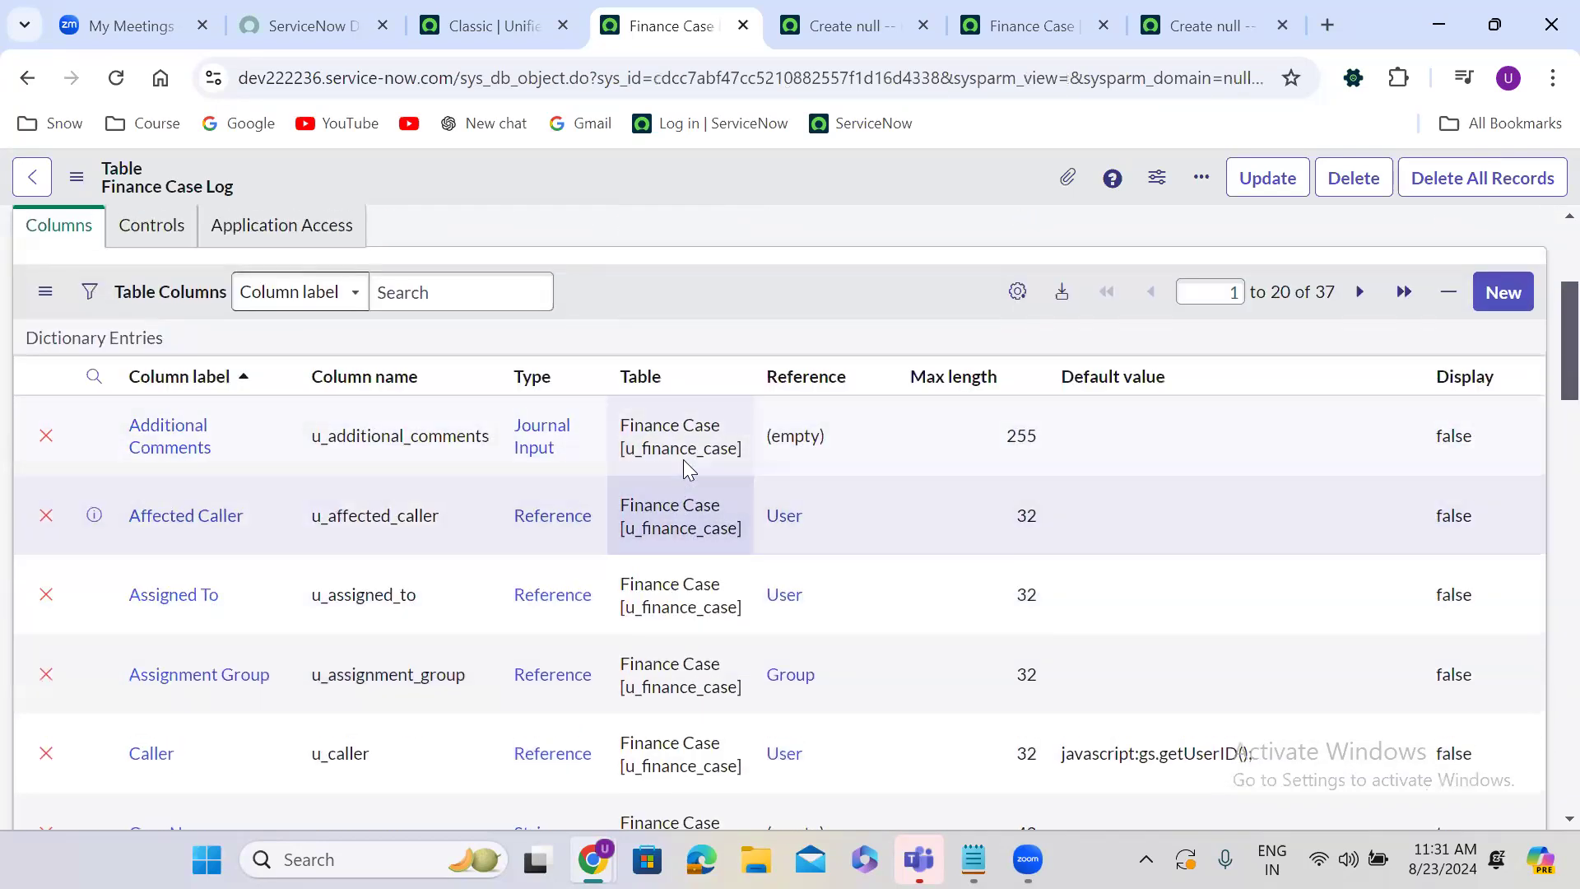
left_click(94, 376)
left_click(162, 412)
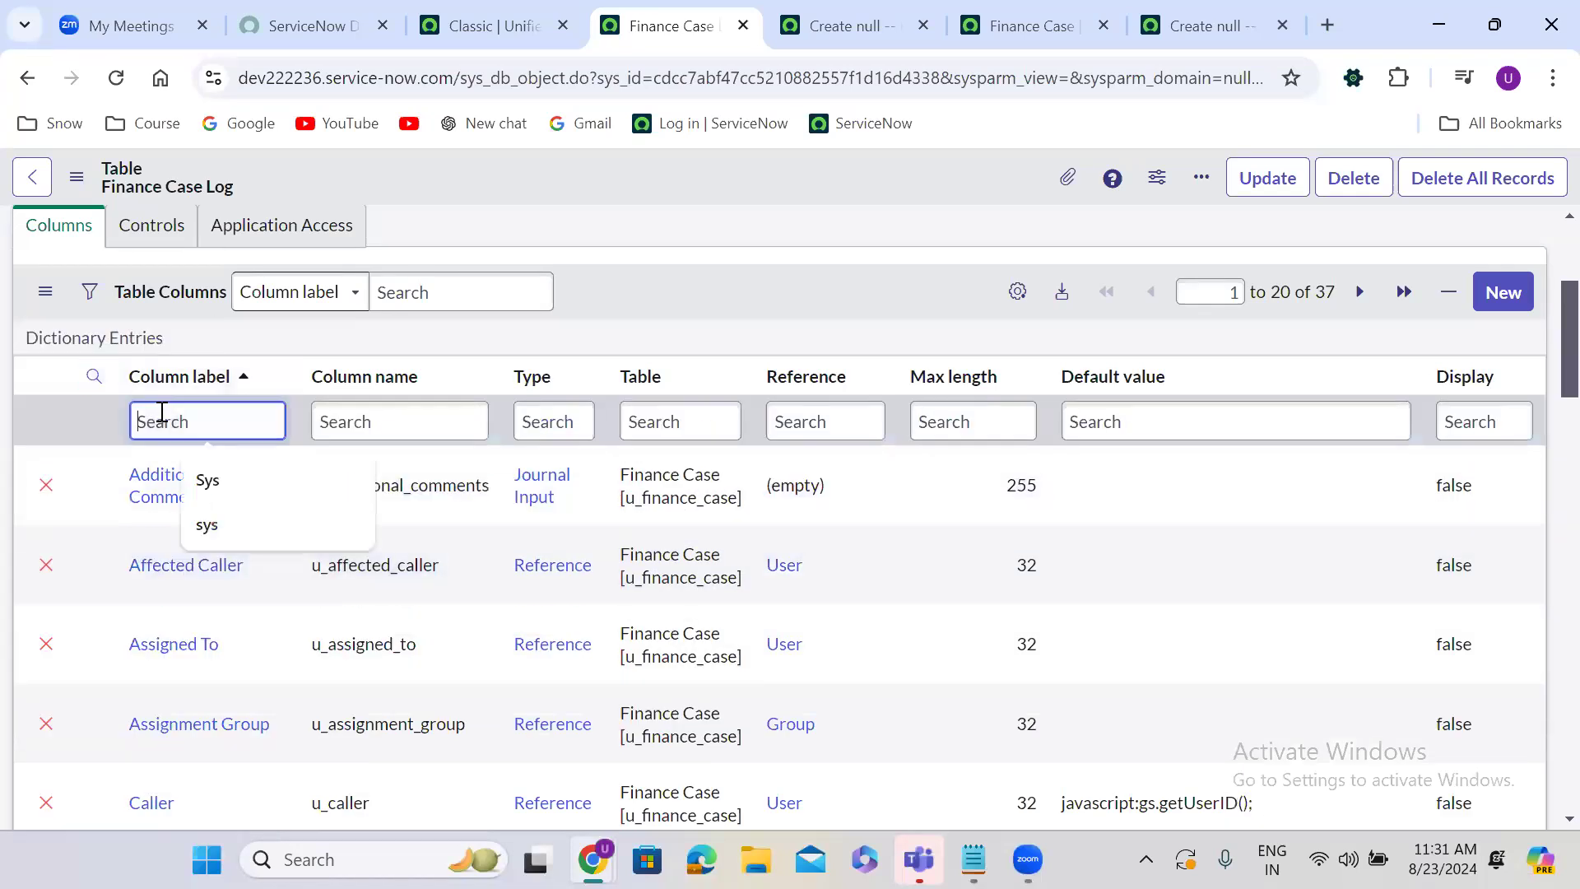
type("sys Id")
key("Return")
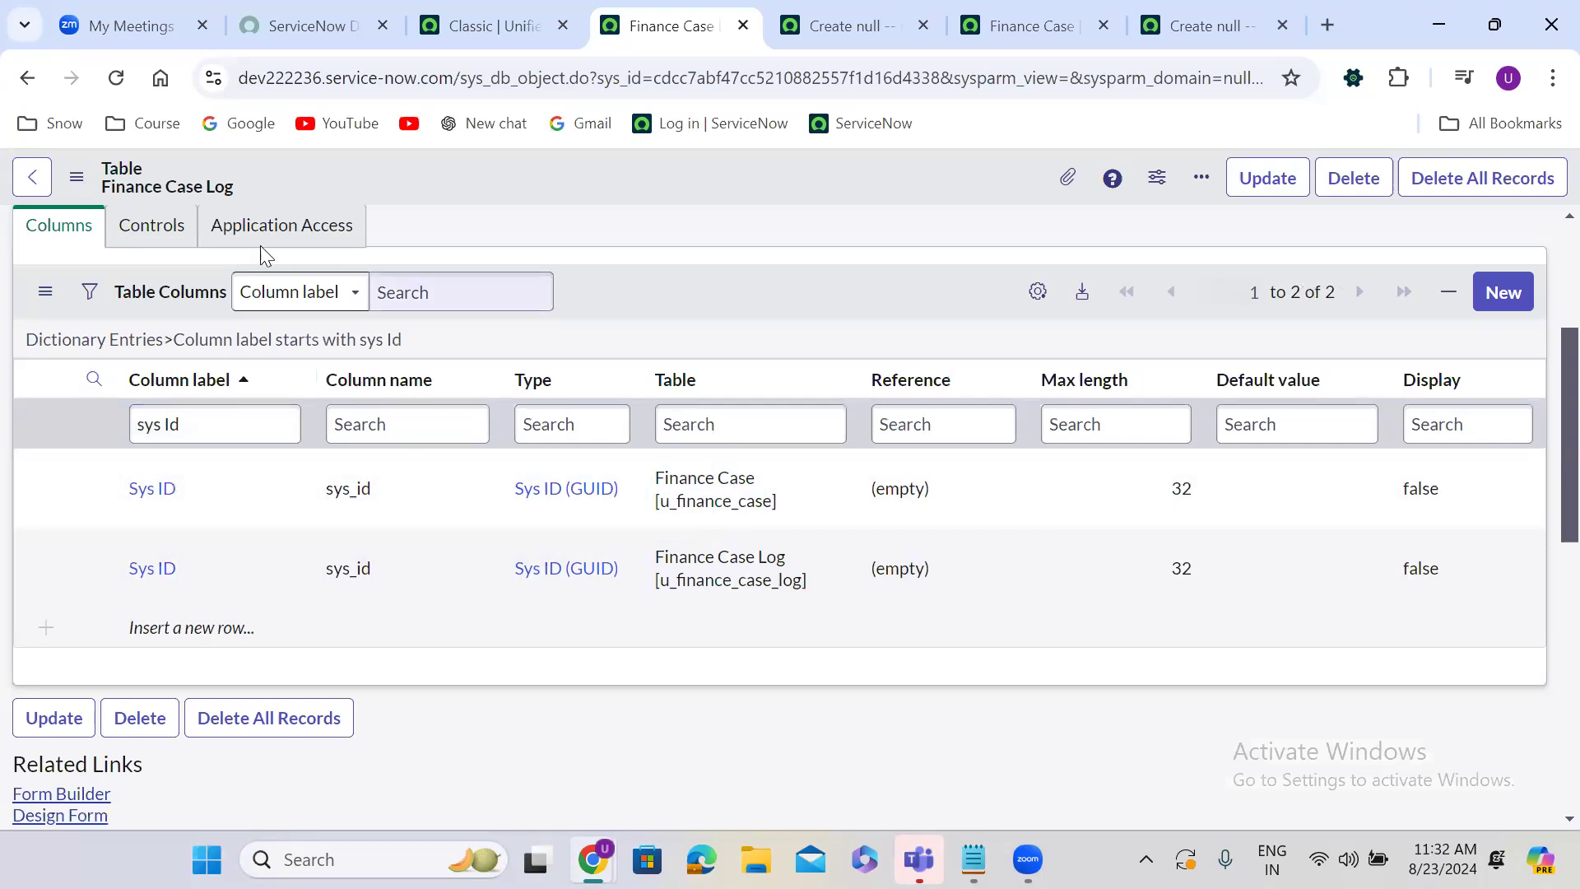
Enable auto-numbering on the Finance Case Log table with the prefix FINLOG and save the table record.
left_click(152, 225)
left_click(282, 447)
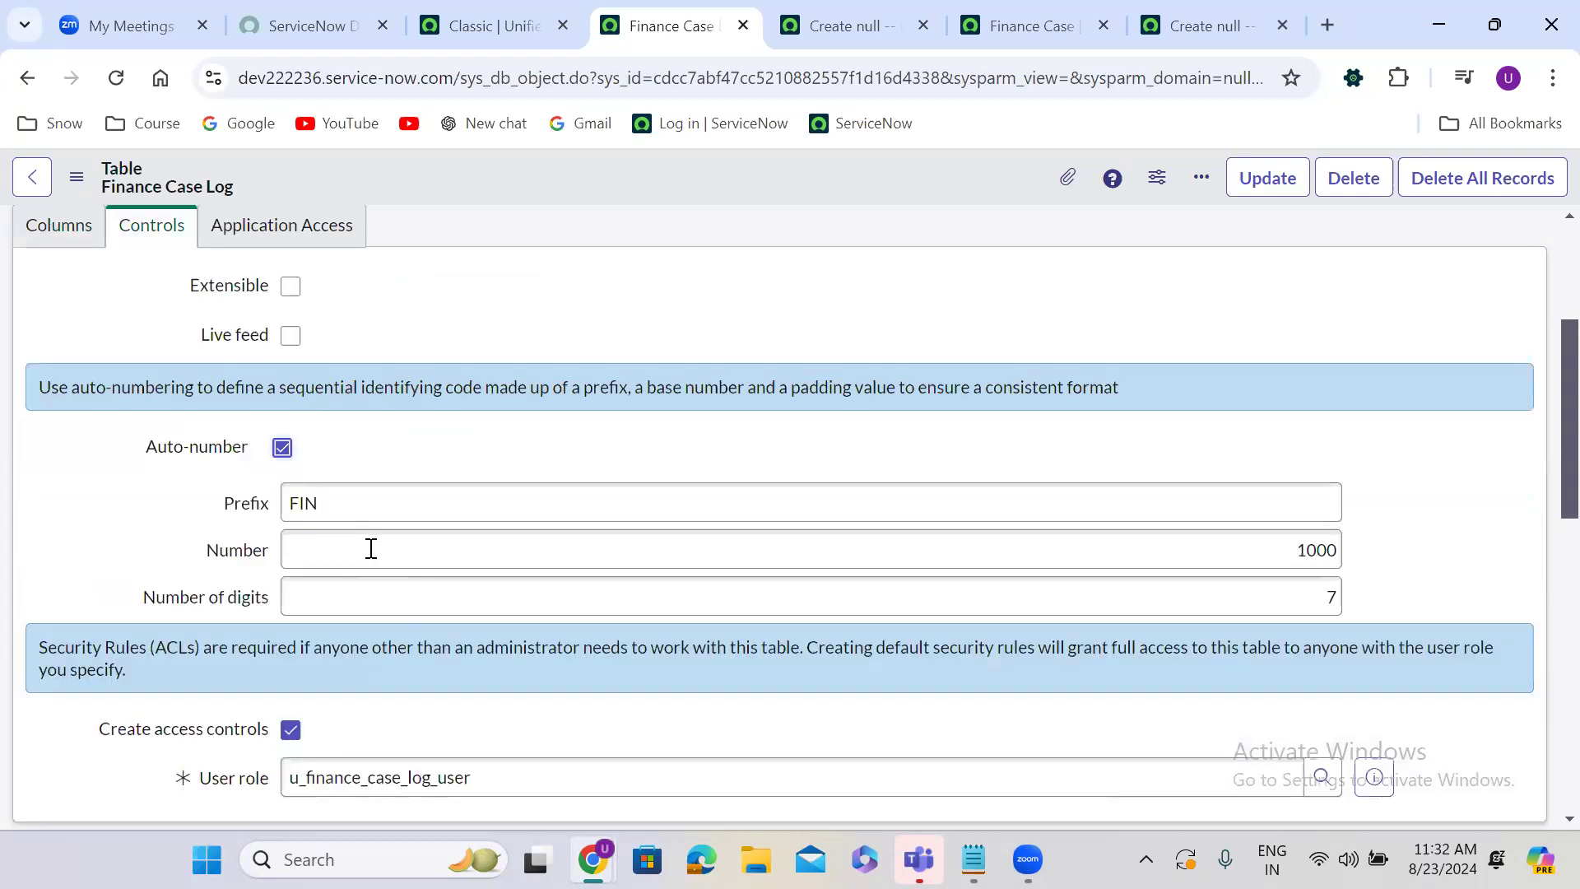
left_click(360, 502)
type("LOG")
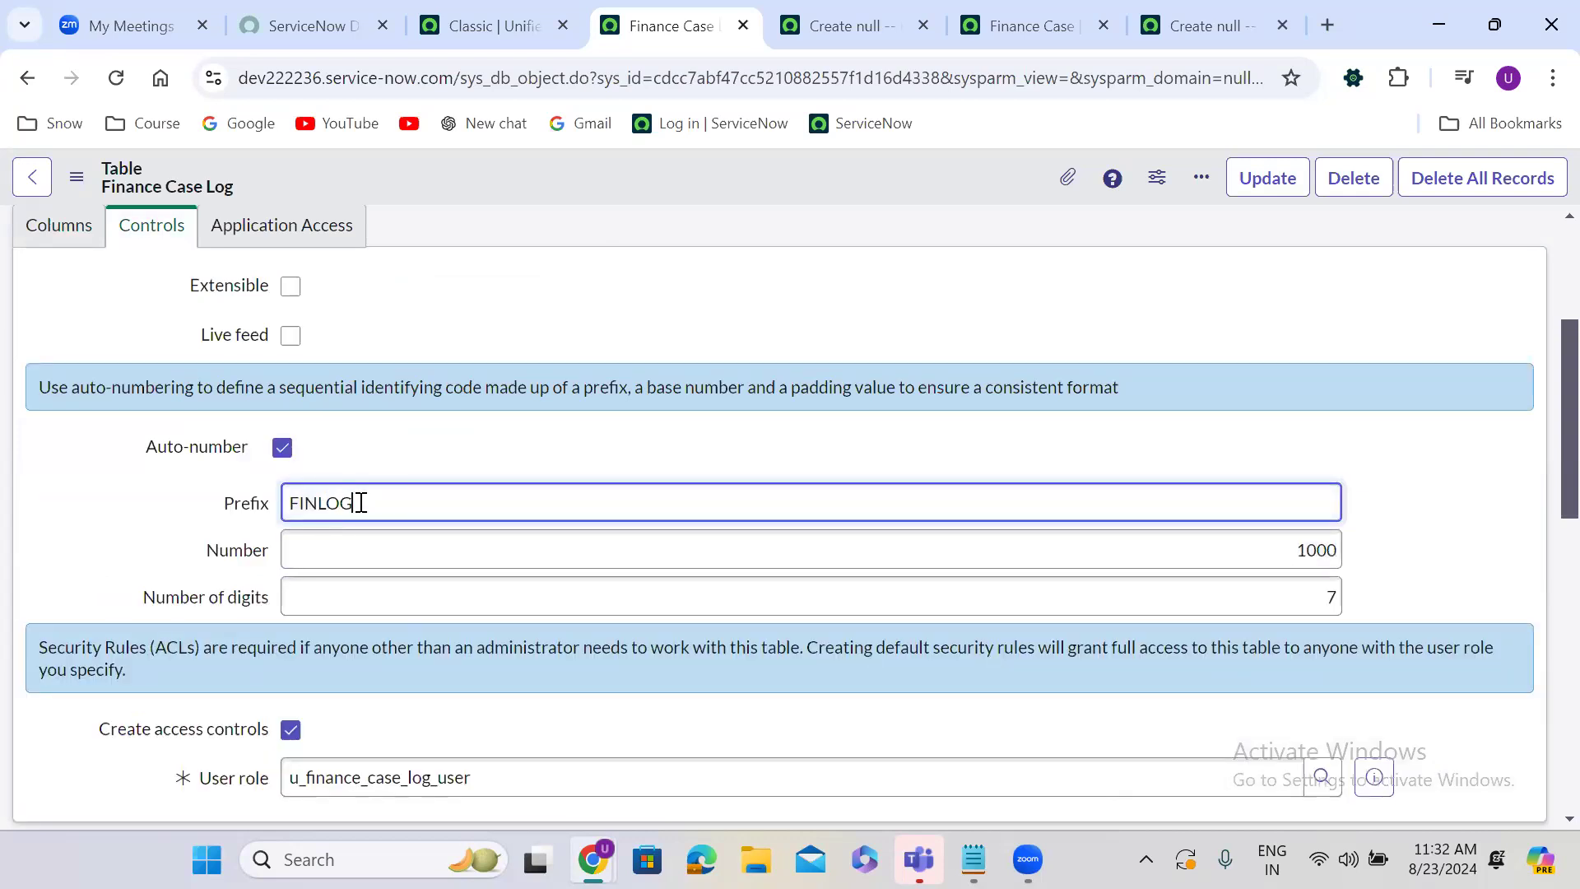
left_click(56, 229)
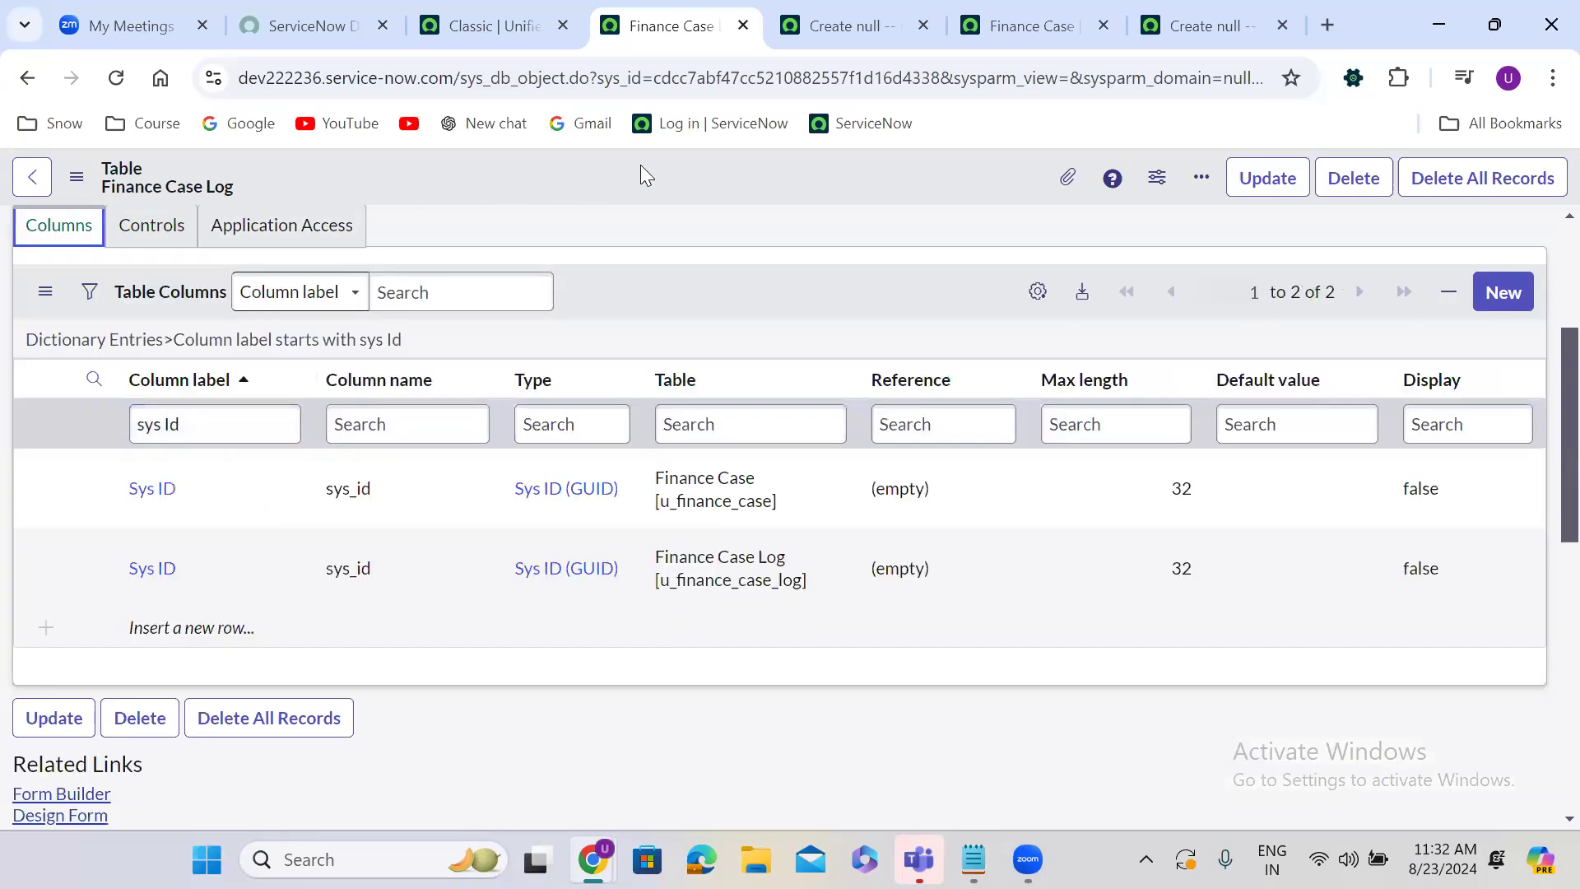
right_click(683, 176)
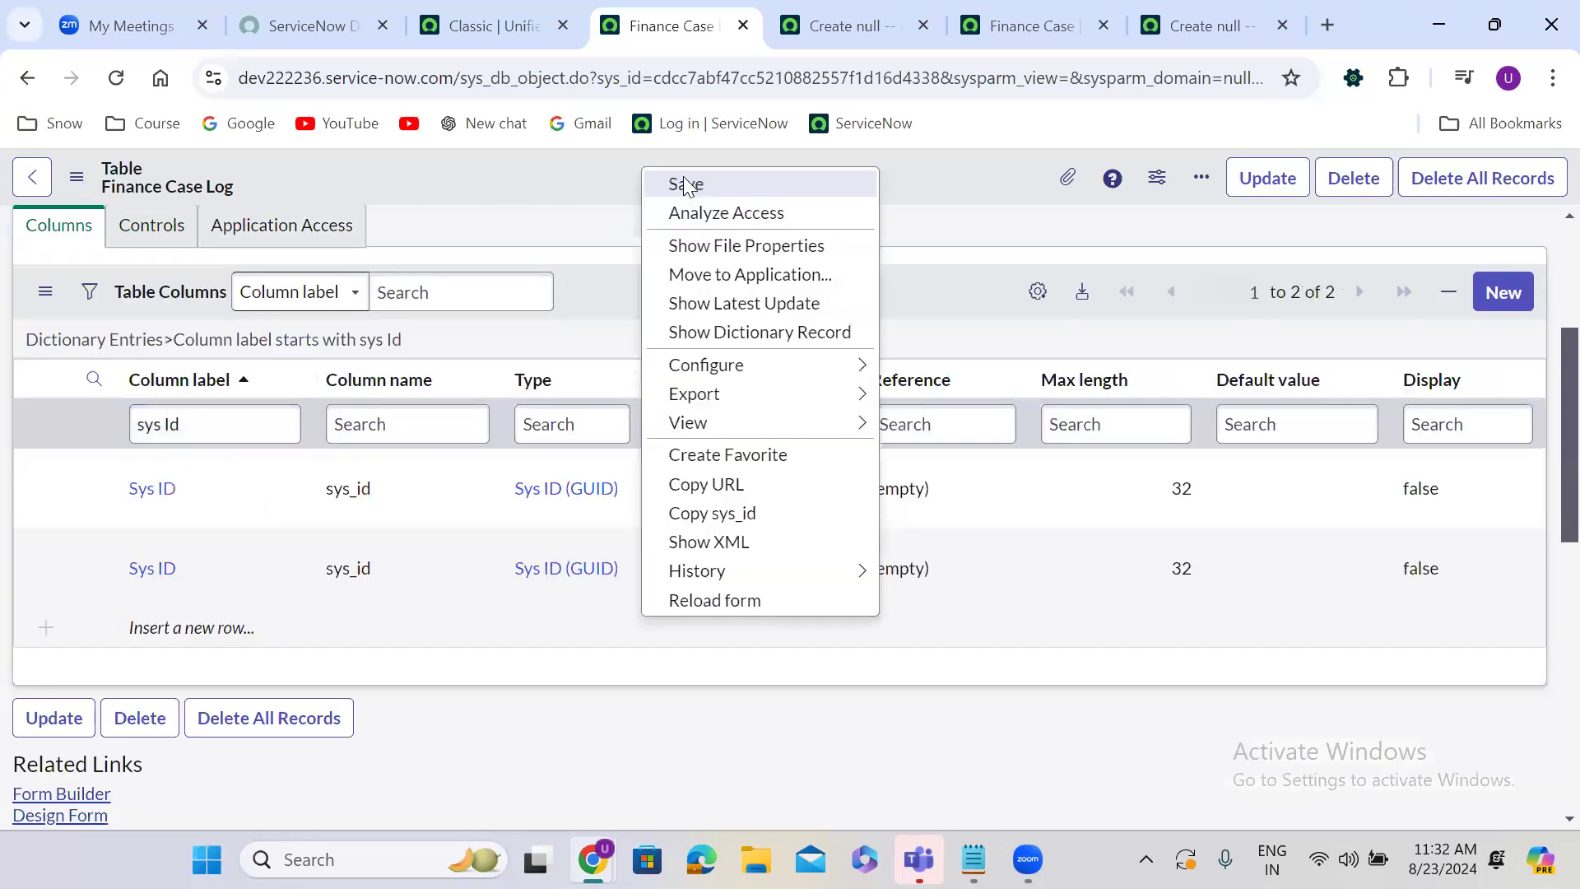
left_click(683, 178)
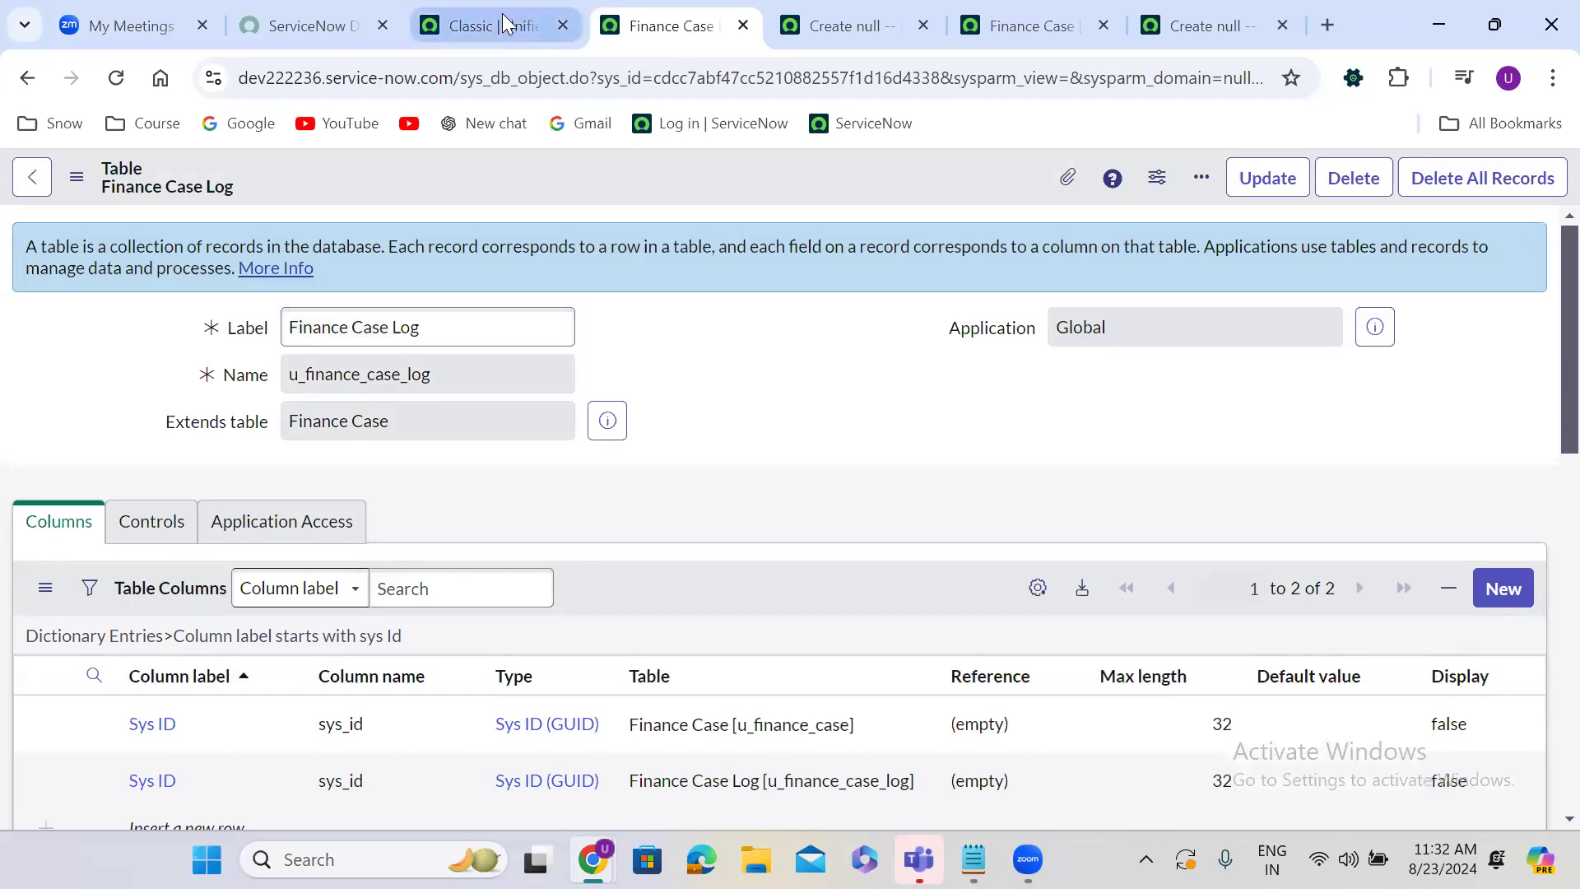
Open the system's Tables list in a separate browser tab and start a new table record labelled Finance Case Map.
left_click(505, 25)
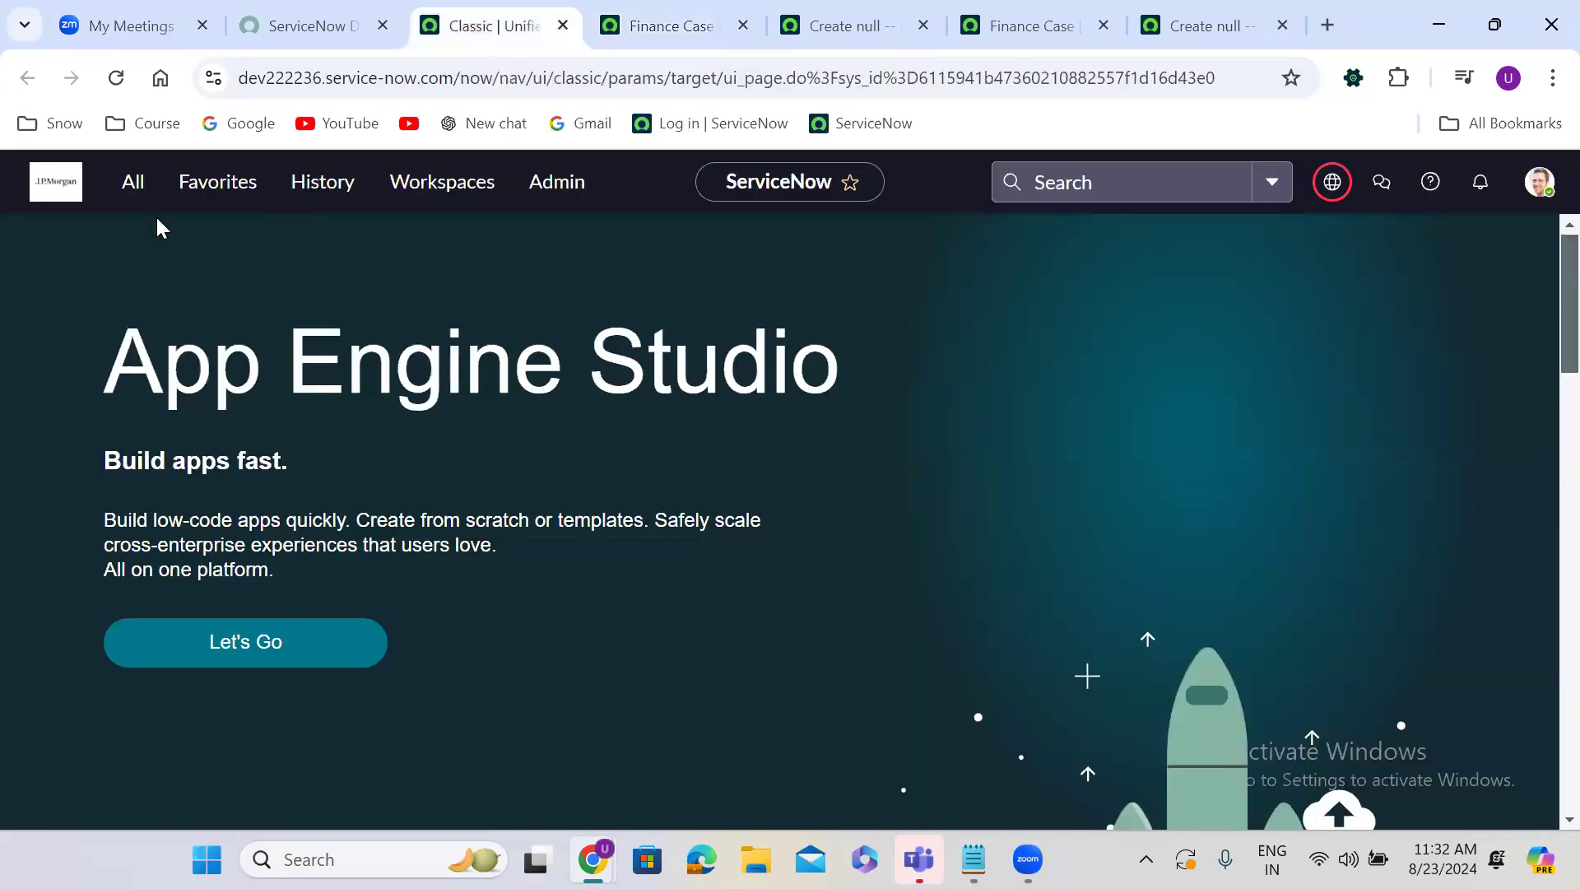
left_click(131, 185)
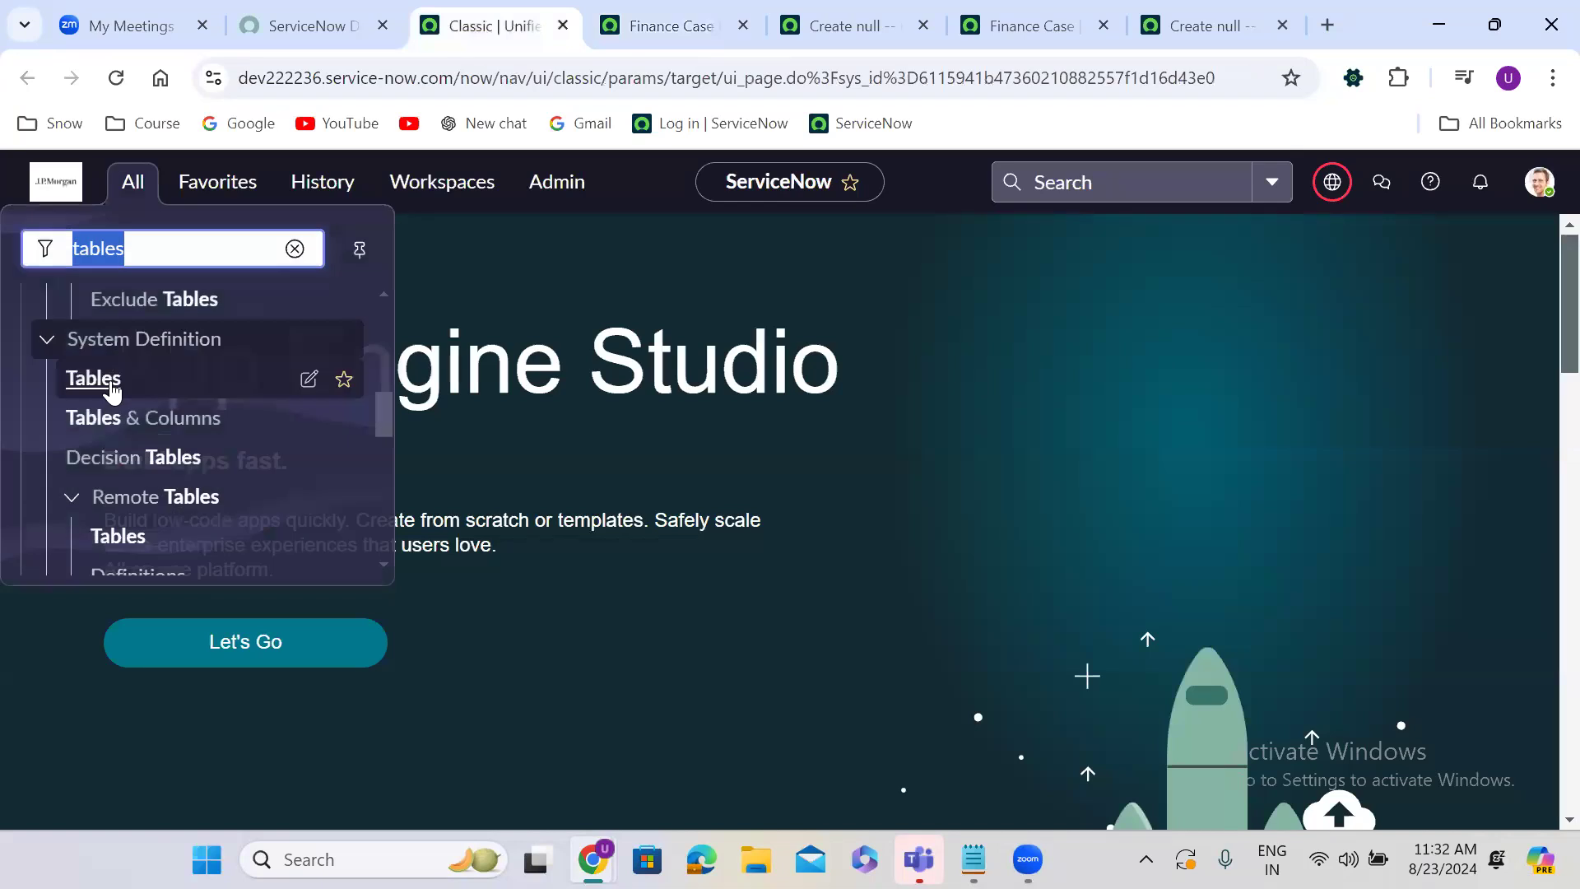
left_click_drag(119, 394, 727, 9)
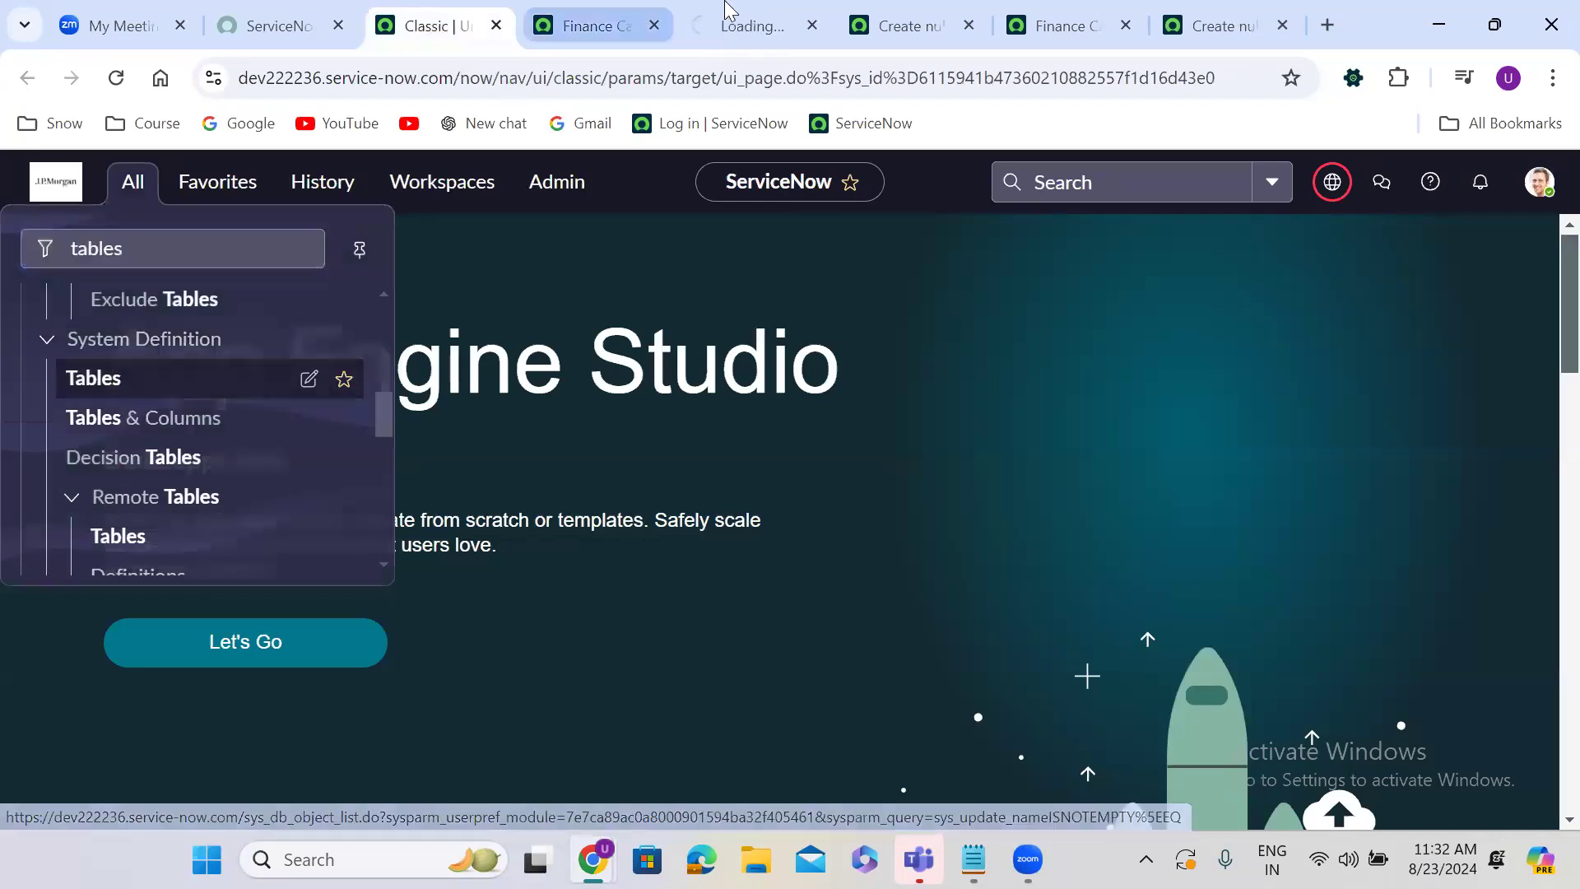
left_click(727, 10)
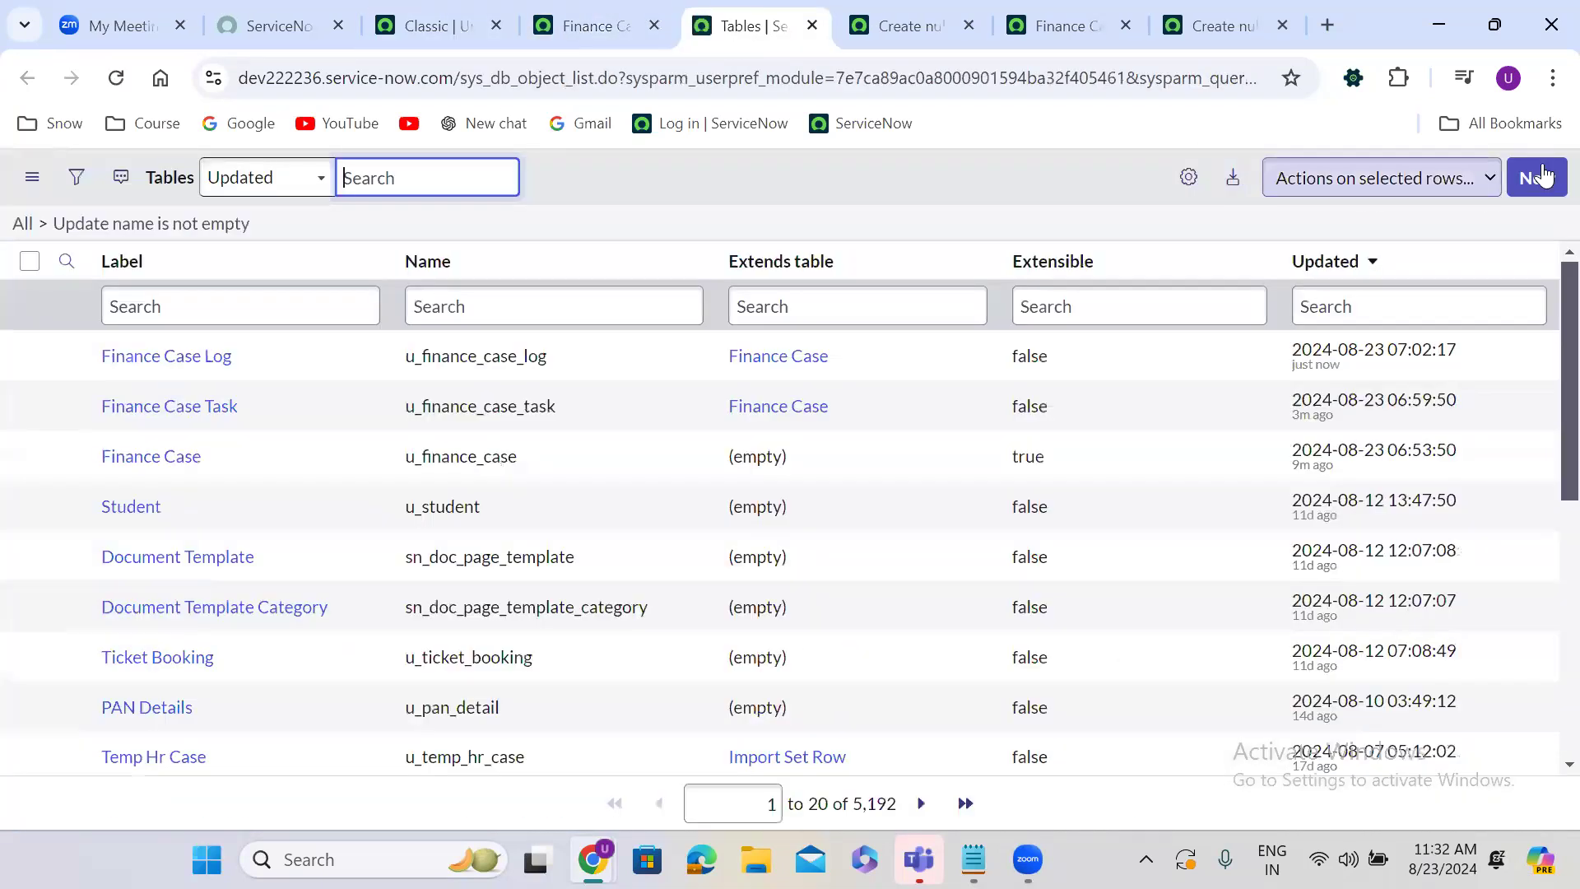
left_click(1547, 173)
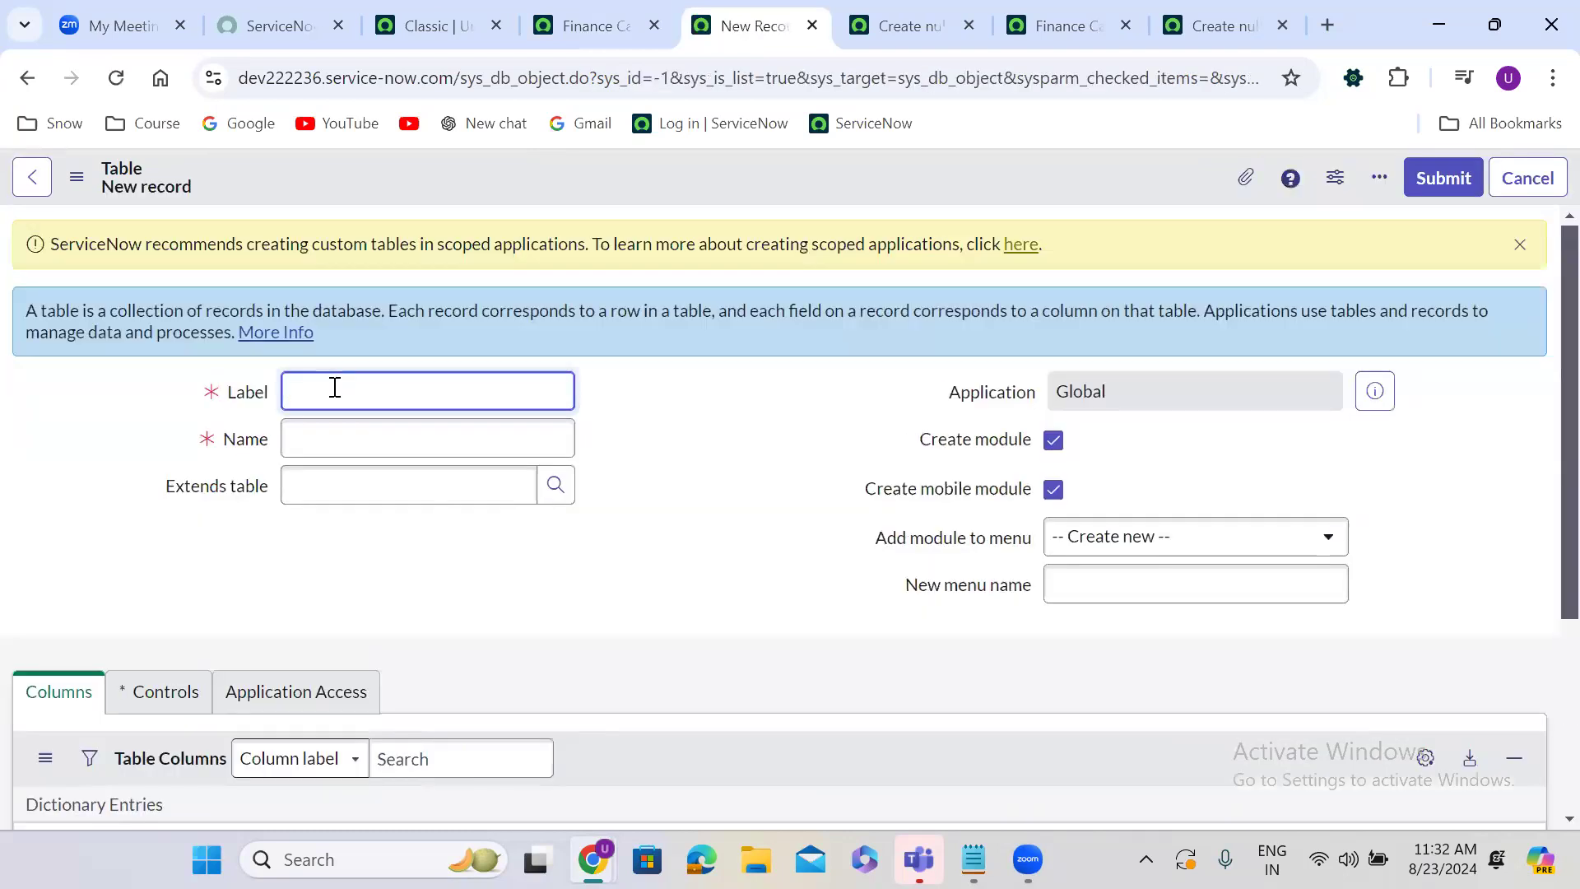
type("Finance Case Map")
left_click(673, 416)
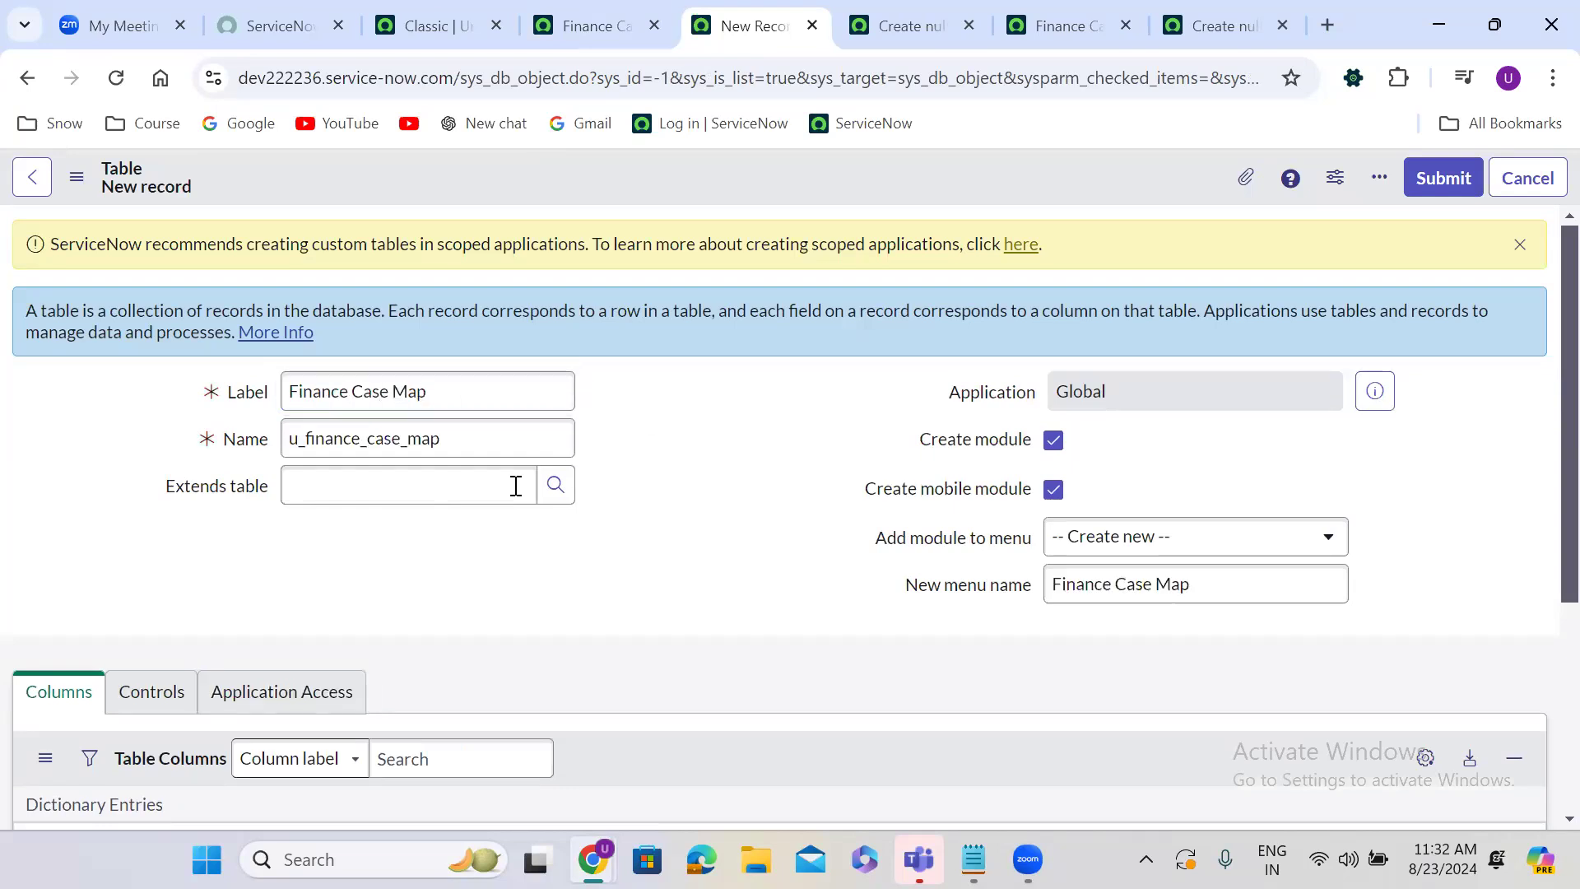
Make the Finance Case Map table extend Finance Case without creating a module, and save the new table record.
left_click(1055, 440)
left_click(338, 475)
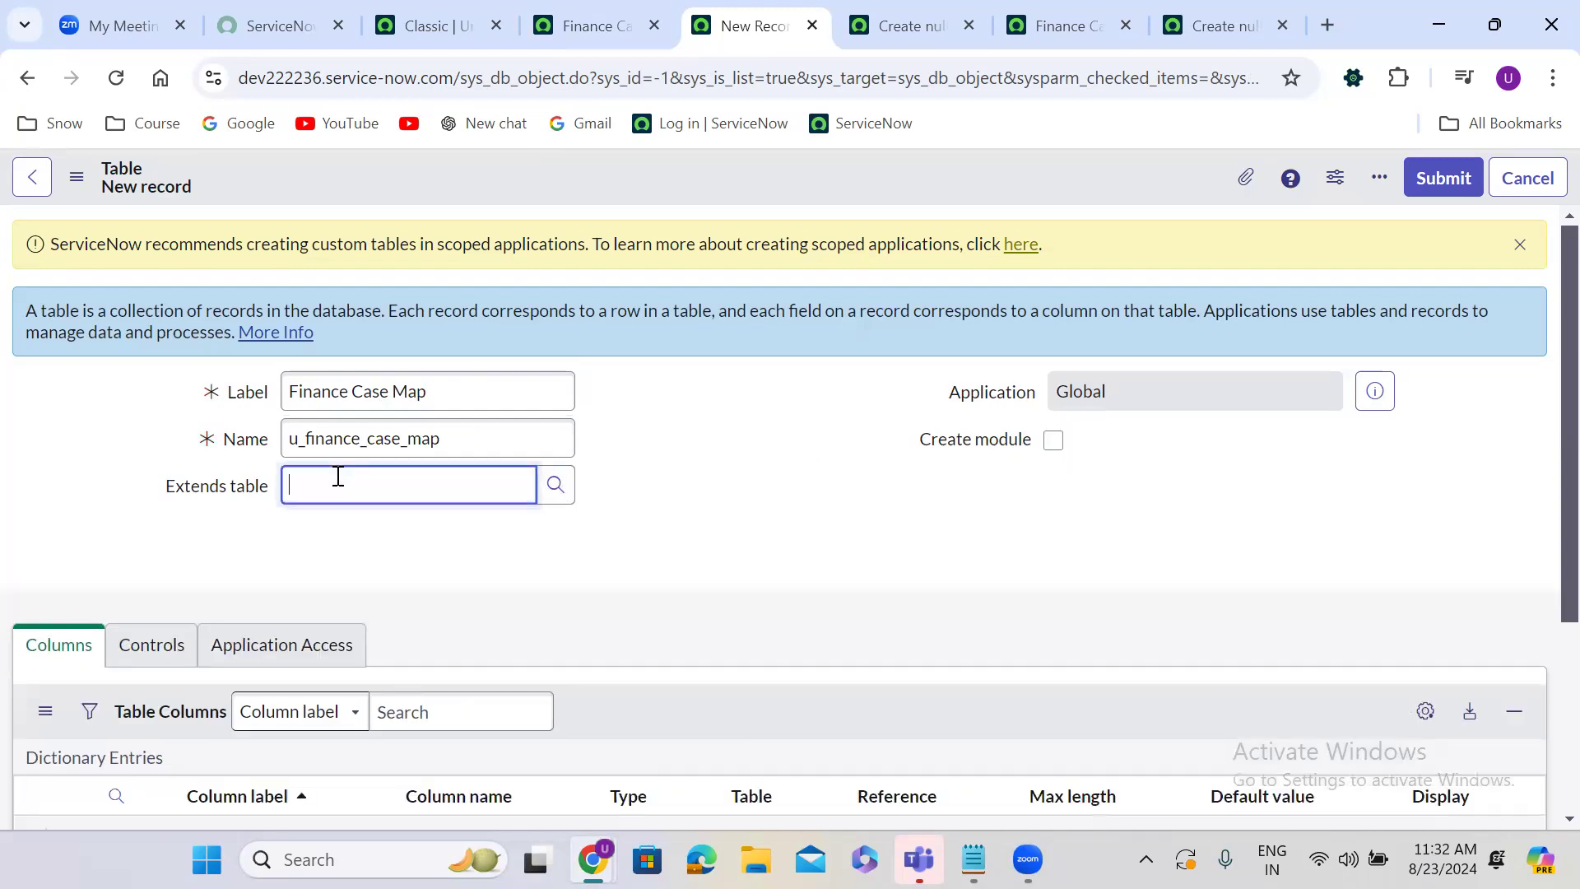
type("finan")
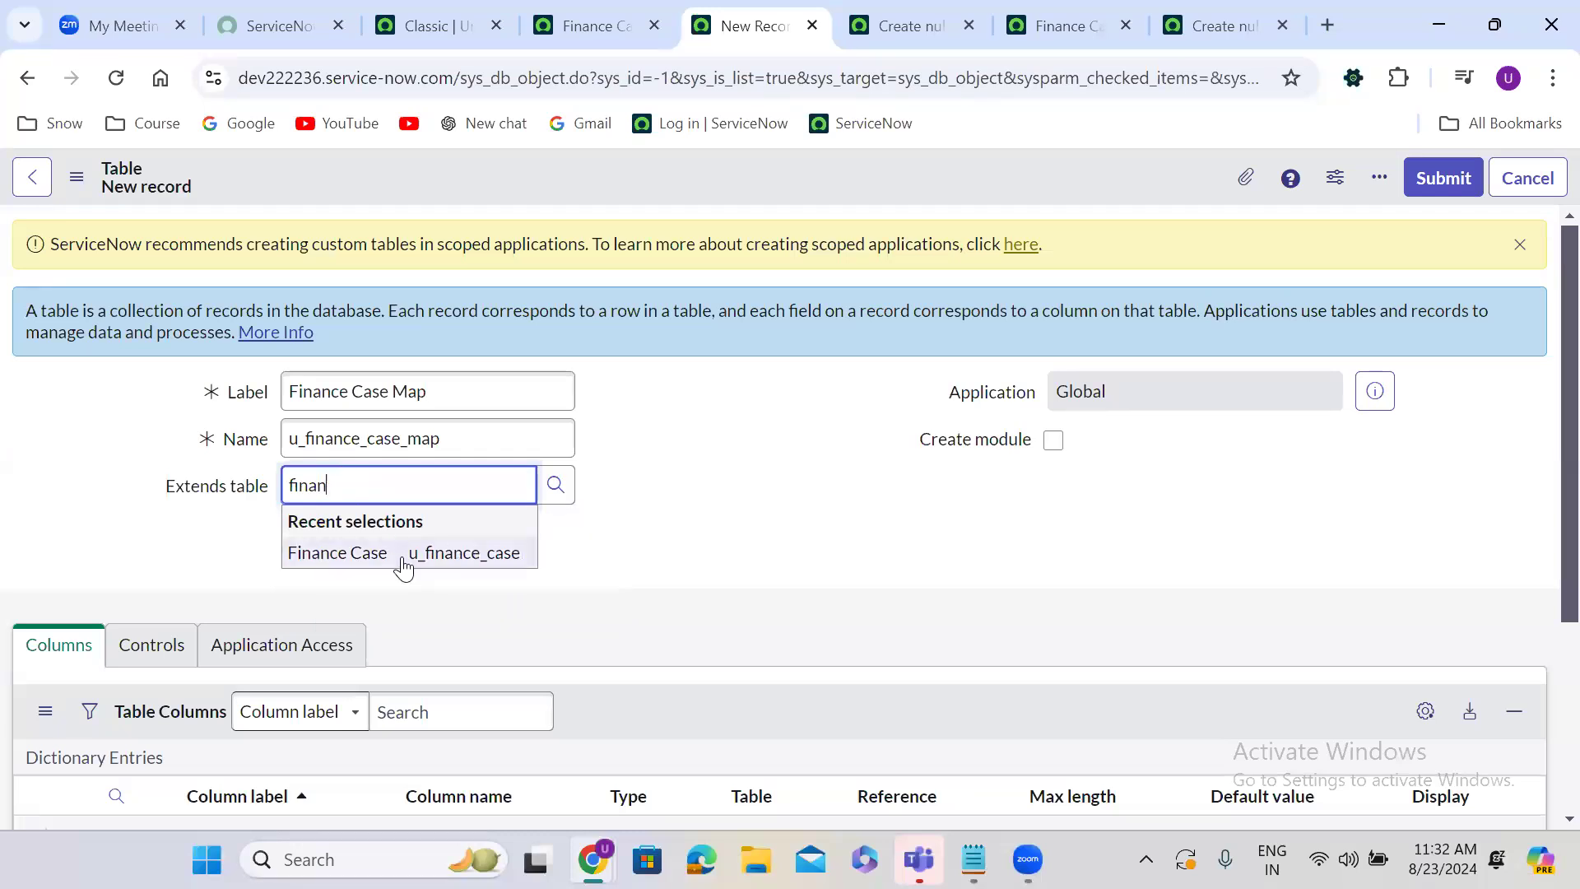
left_click(401, 562)
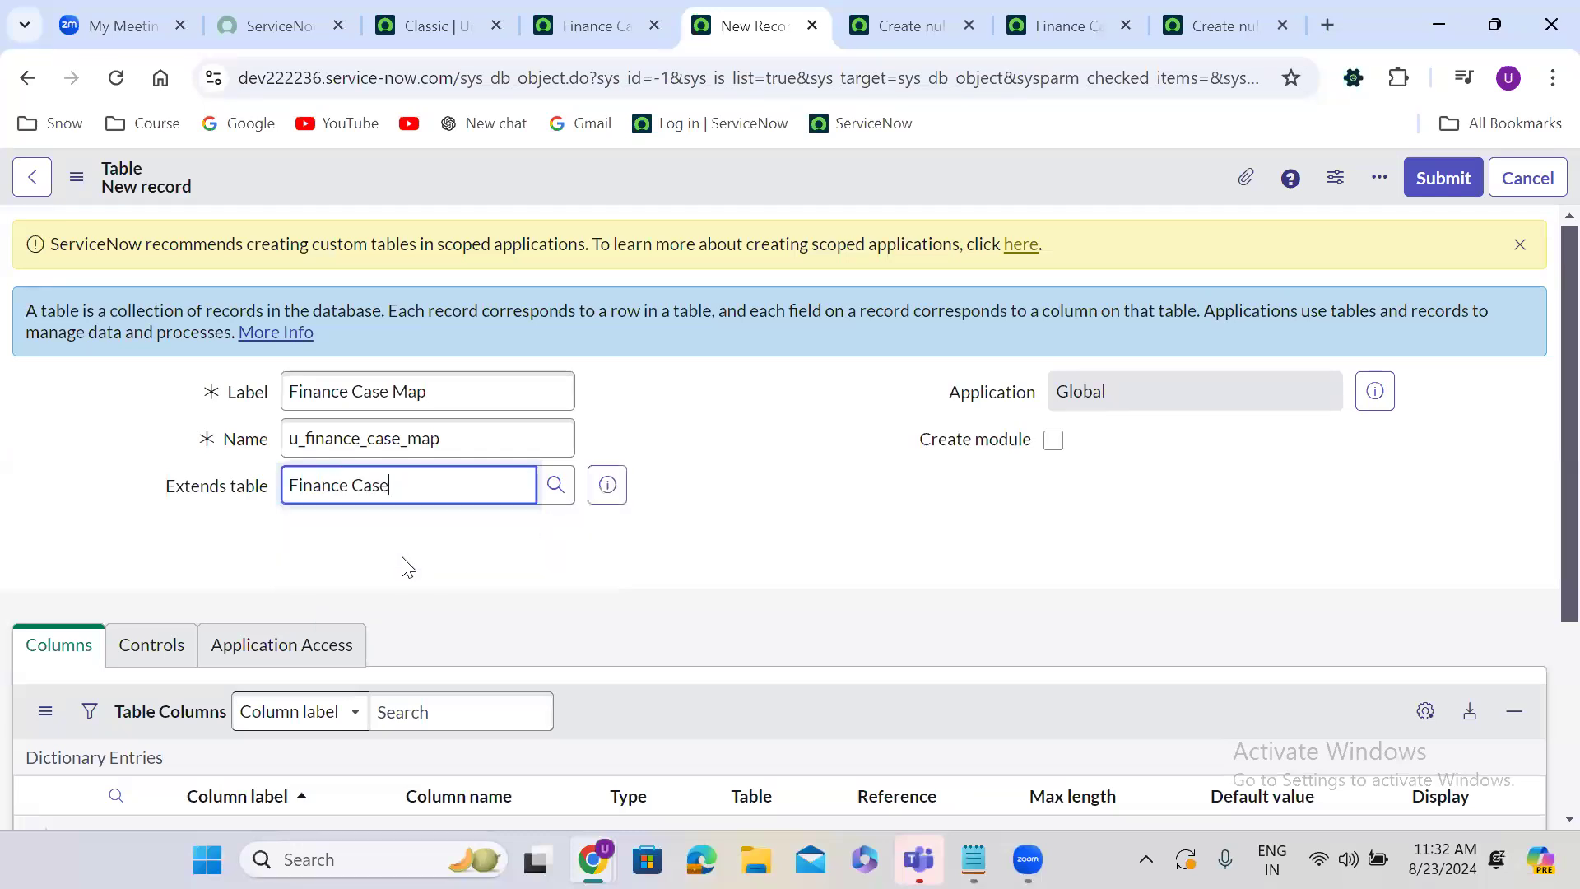
scroll(704, 518, "down", 2)
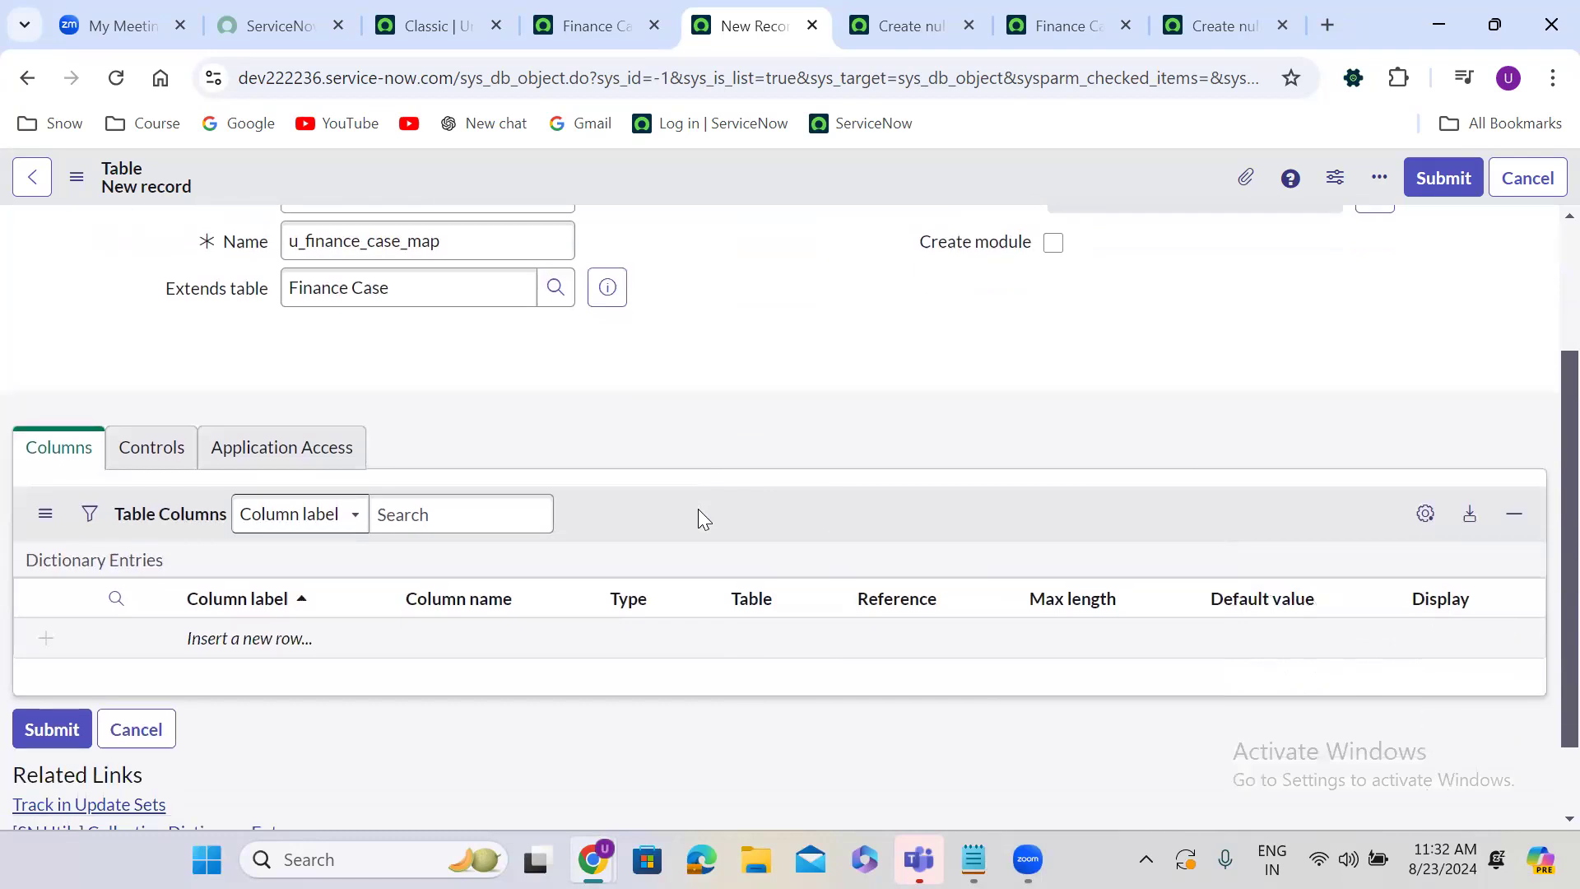
scroll(698, 510, "up", 2)
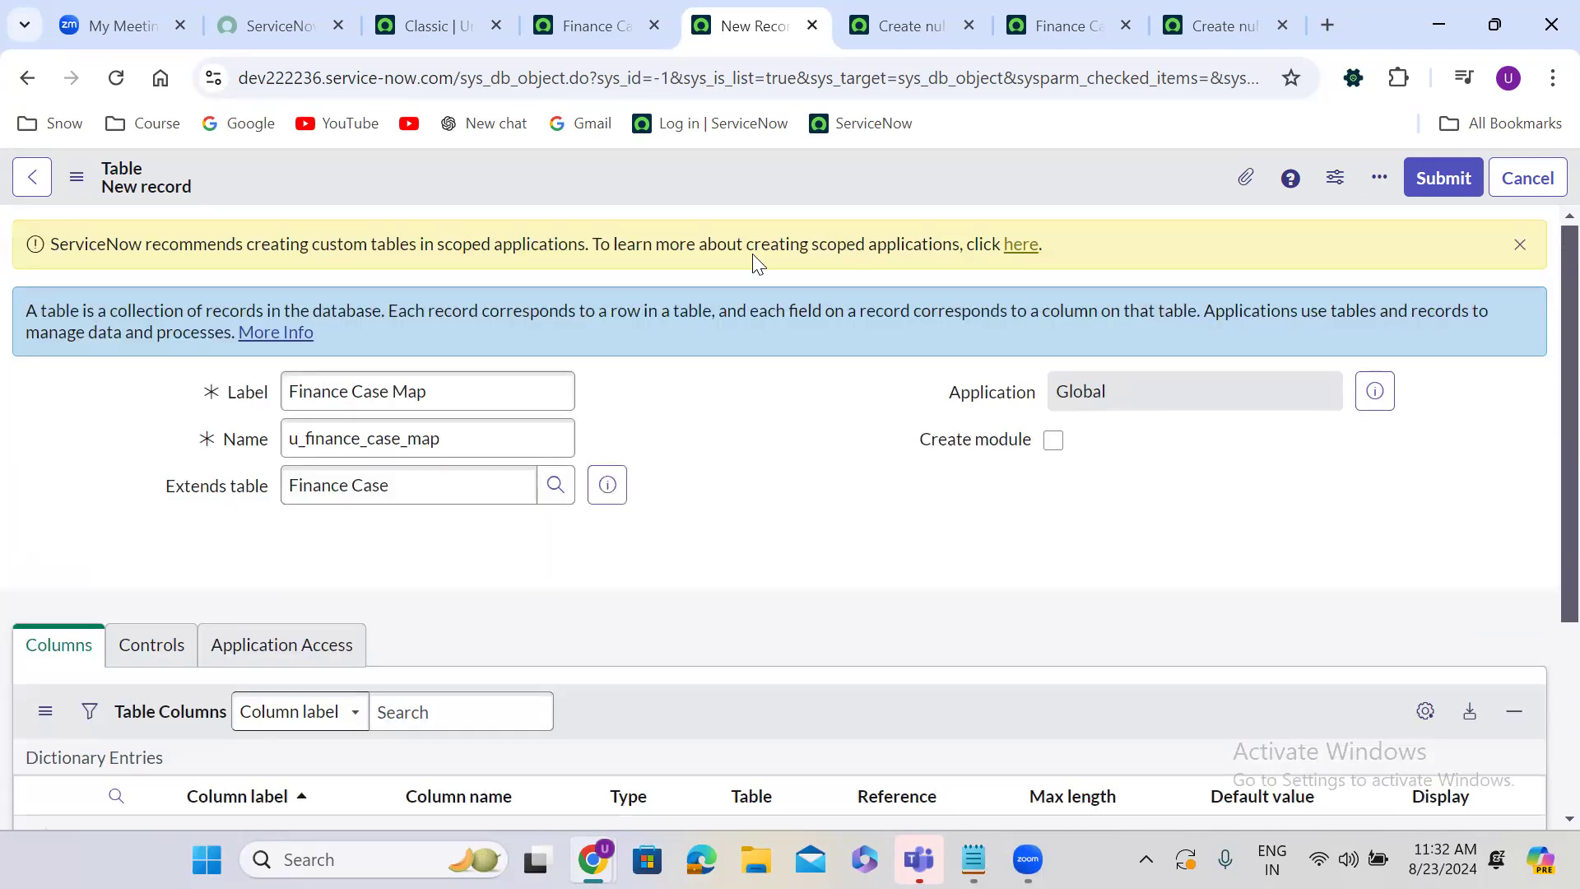
right_click(721, 174)
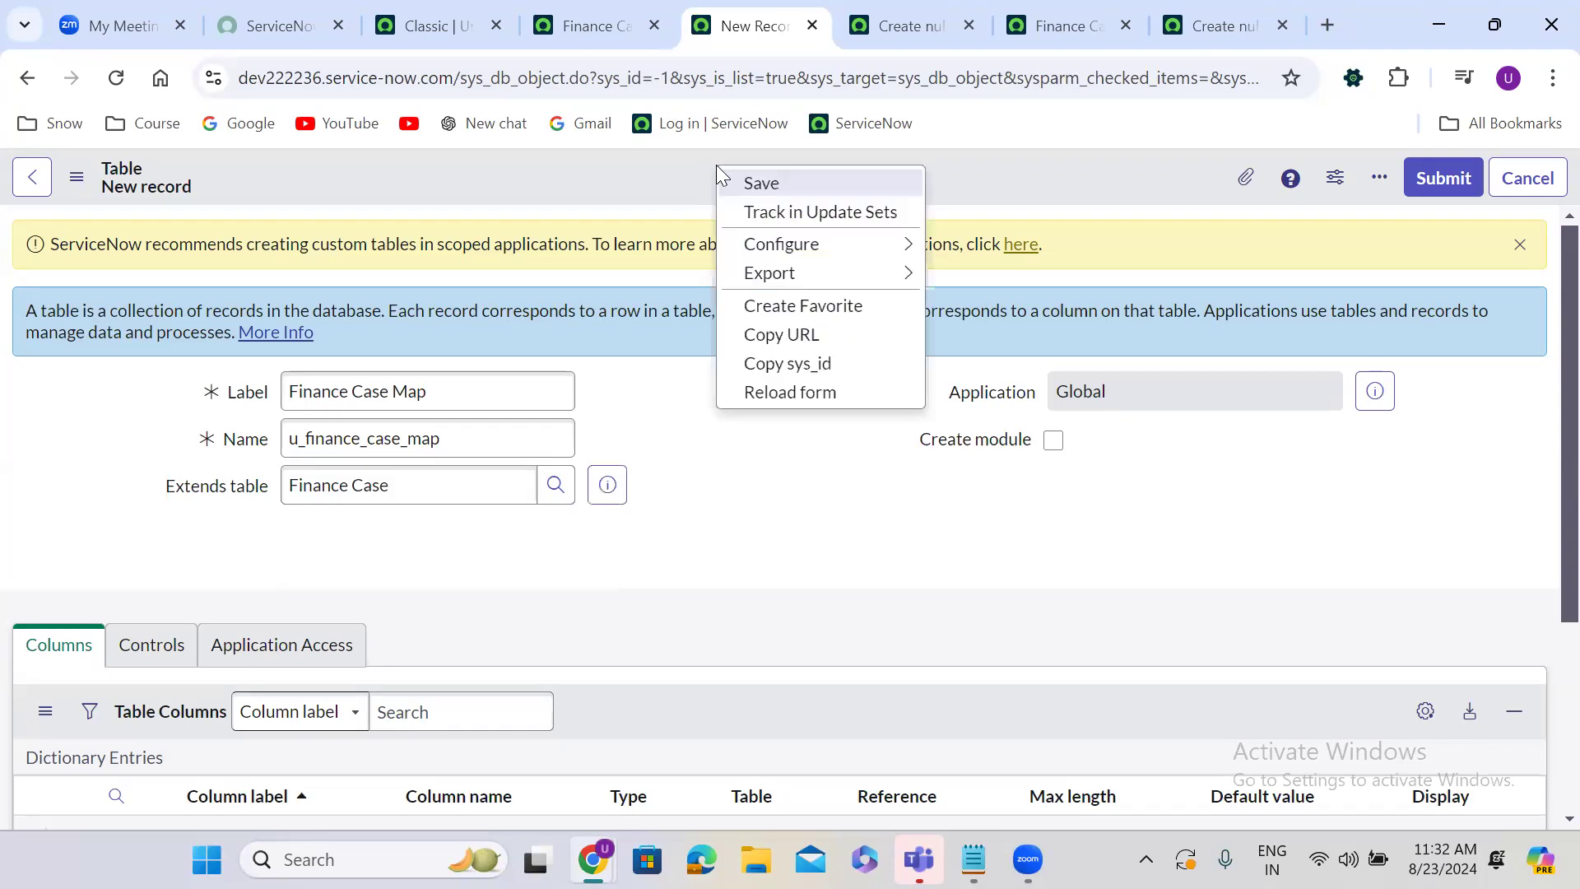
left_click(761, 179)
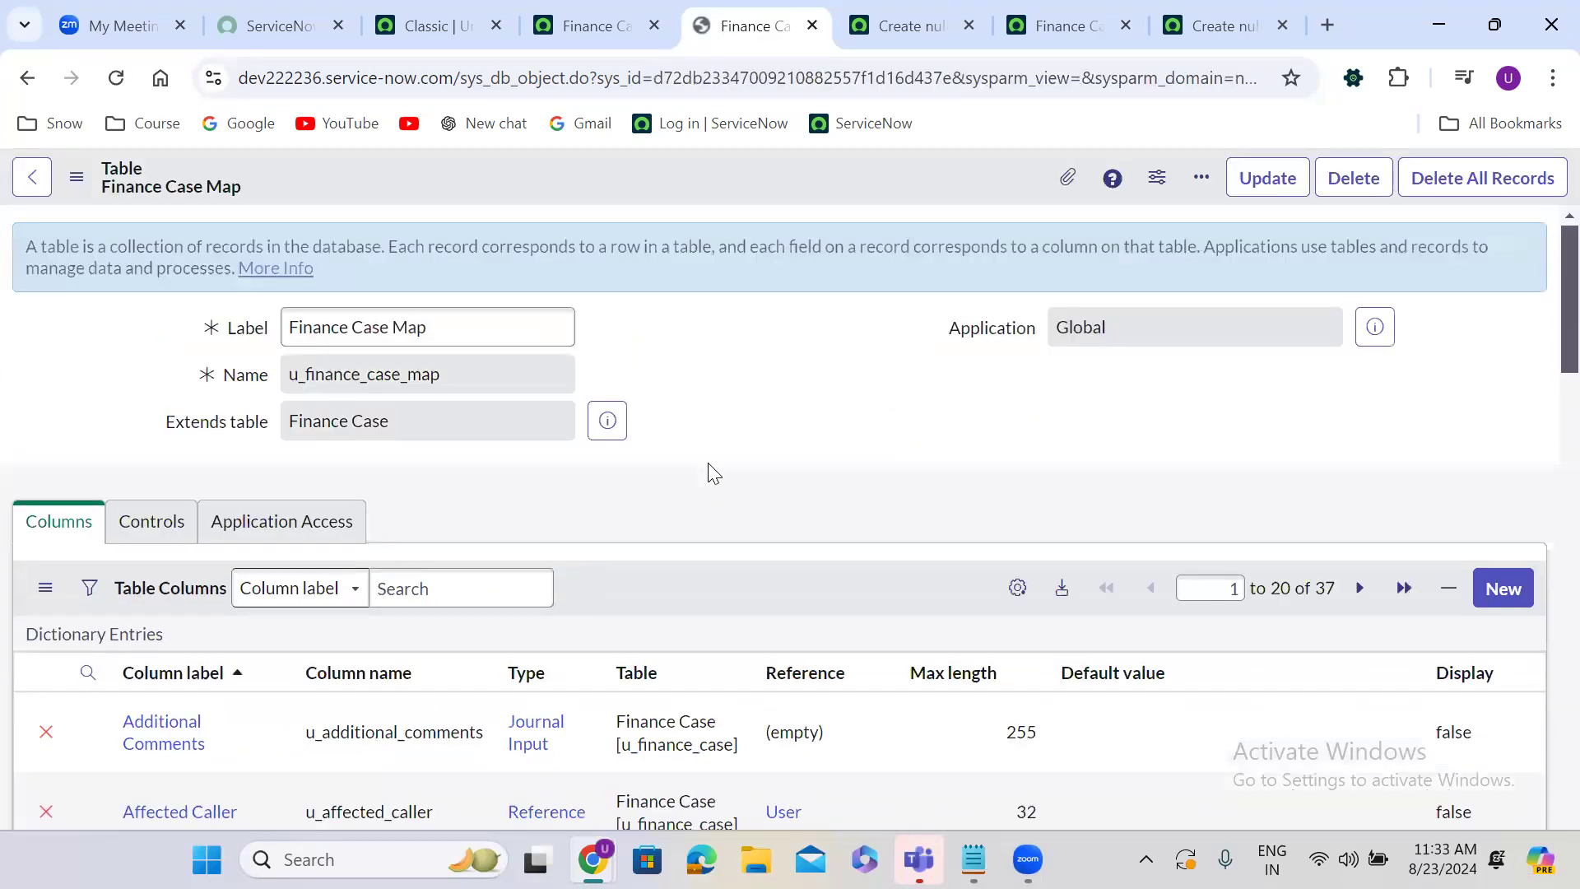
Review the Finance Case Map table's columns, filter them by the column label sys id, and clear the filter.
scroll(711, 469, "down", 5)
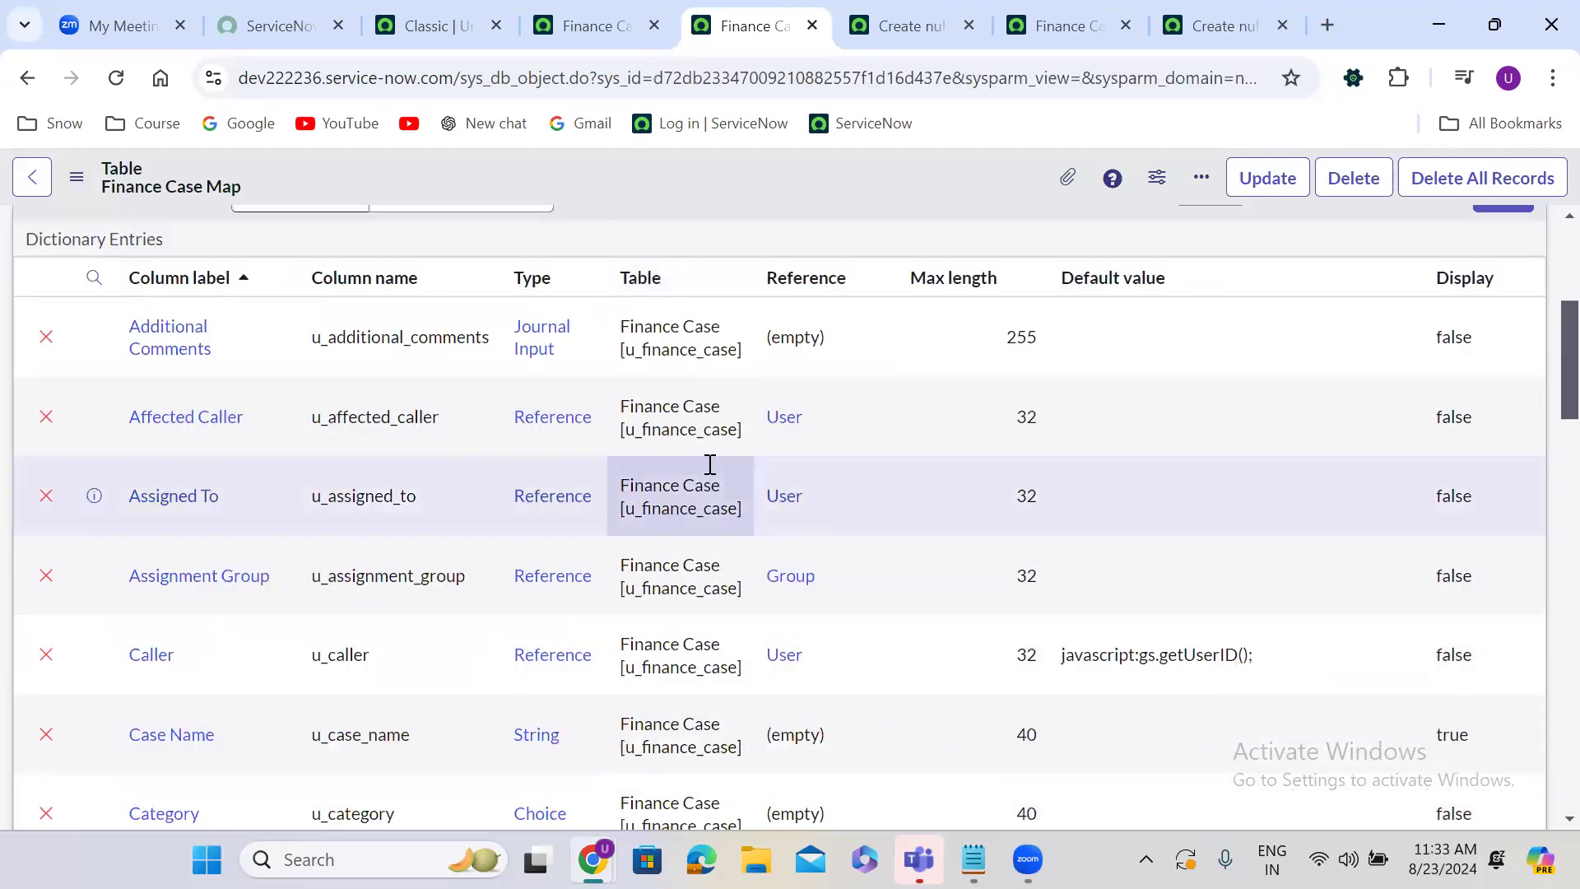
scroll(709, 465, "up", 2)
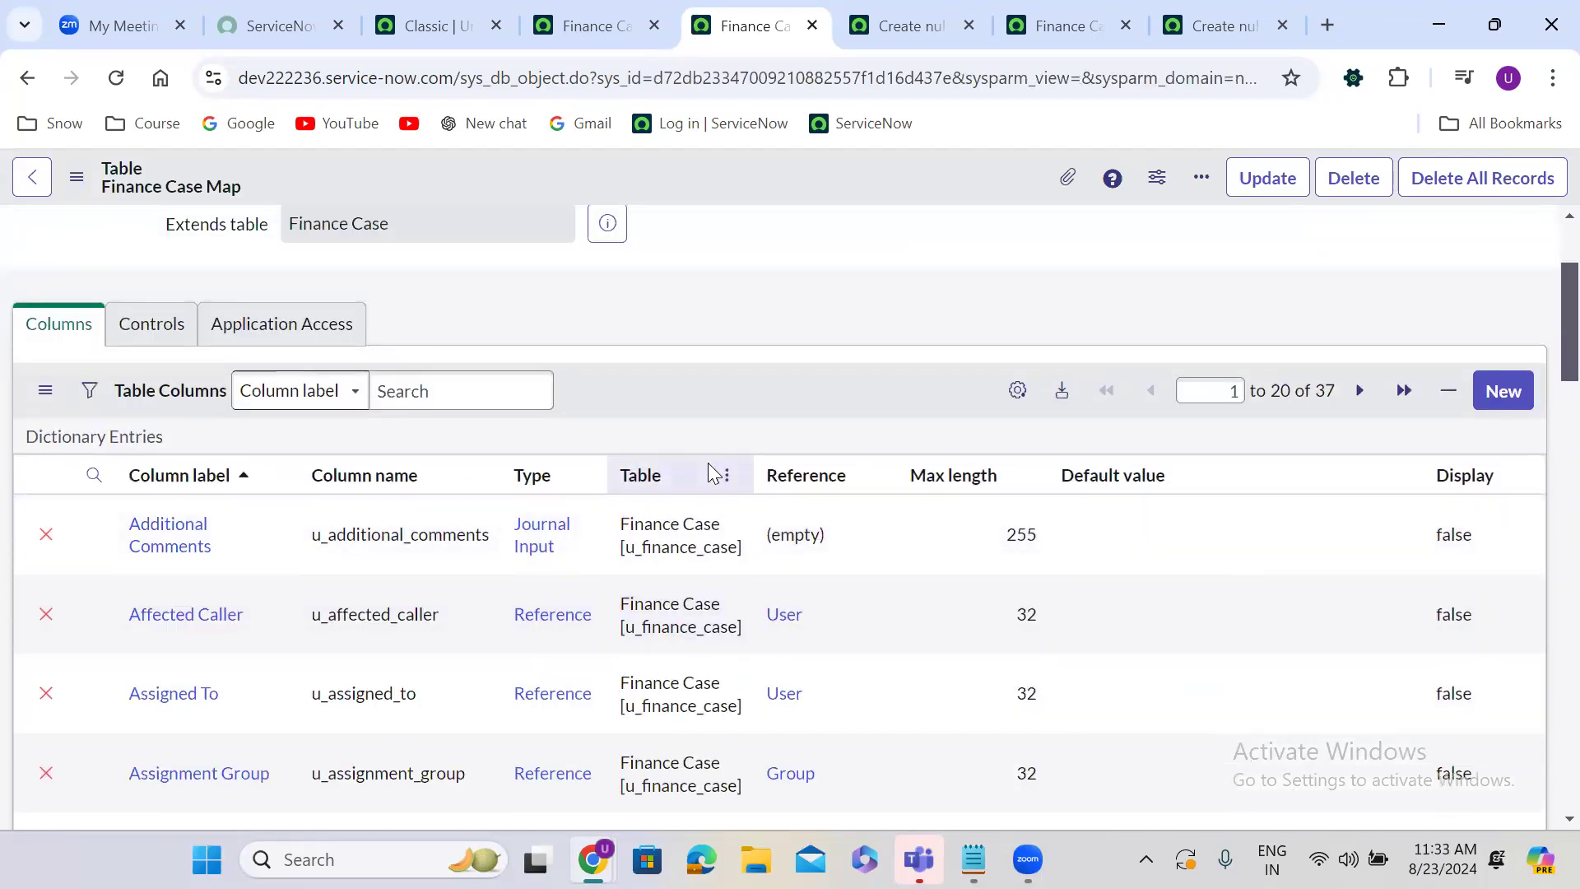
left_click(230, 513)
type("sys id")
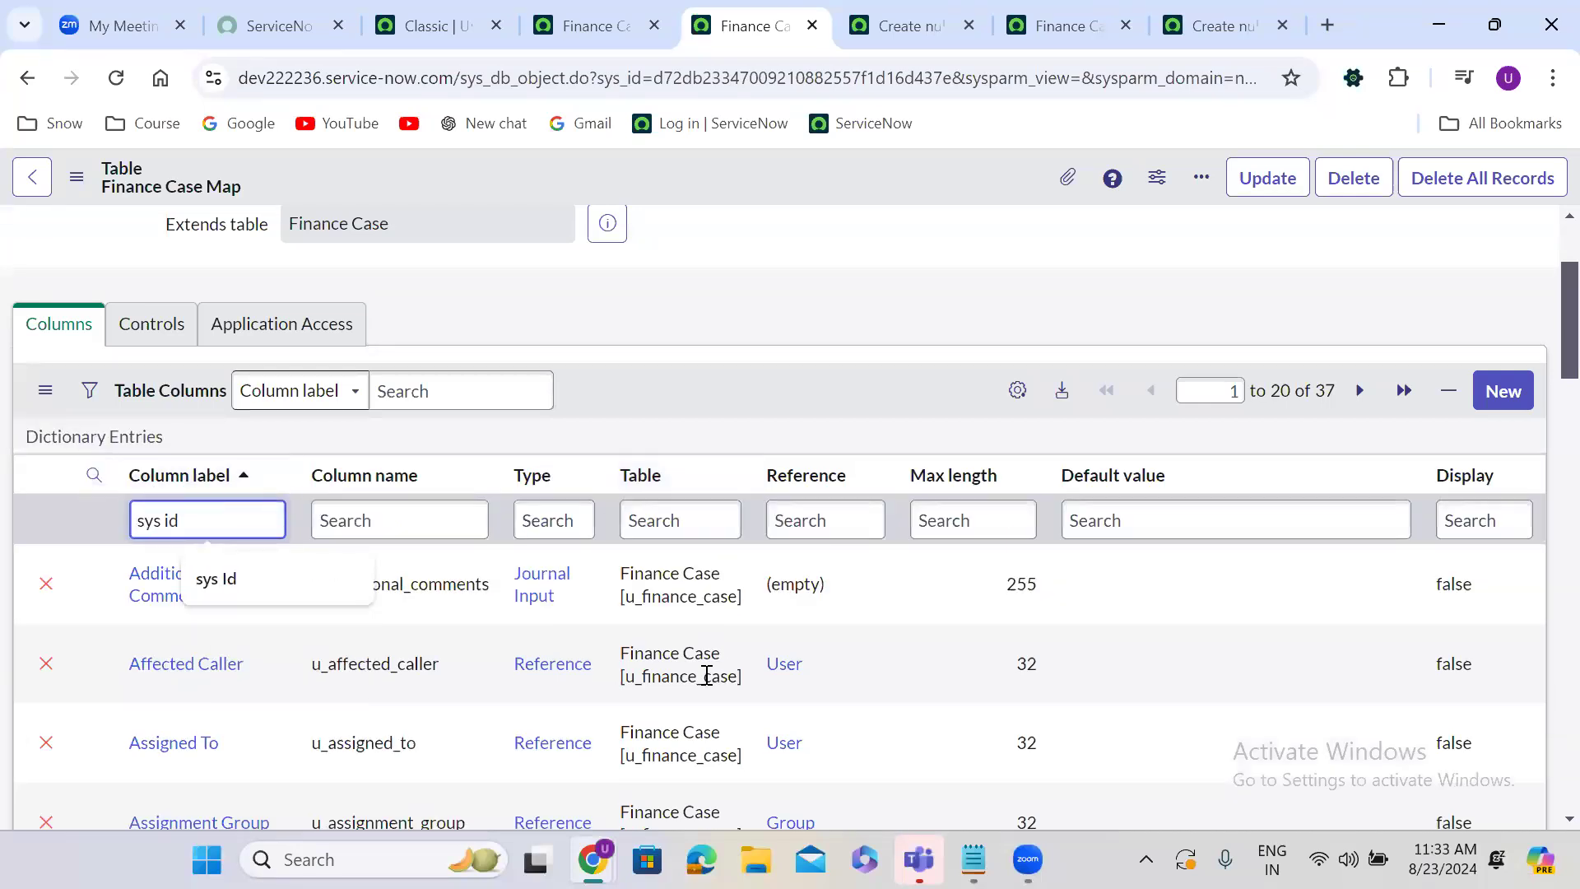
key("Return")
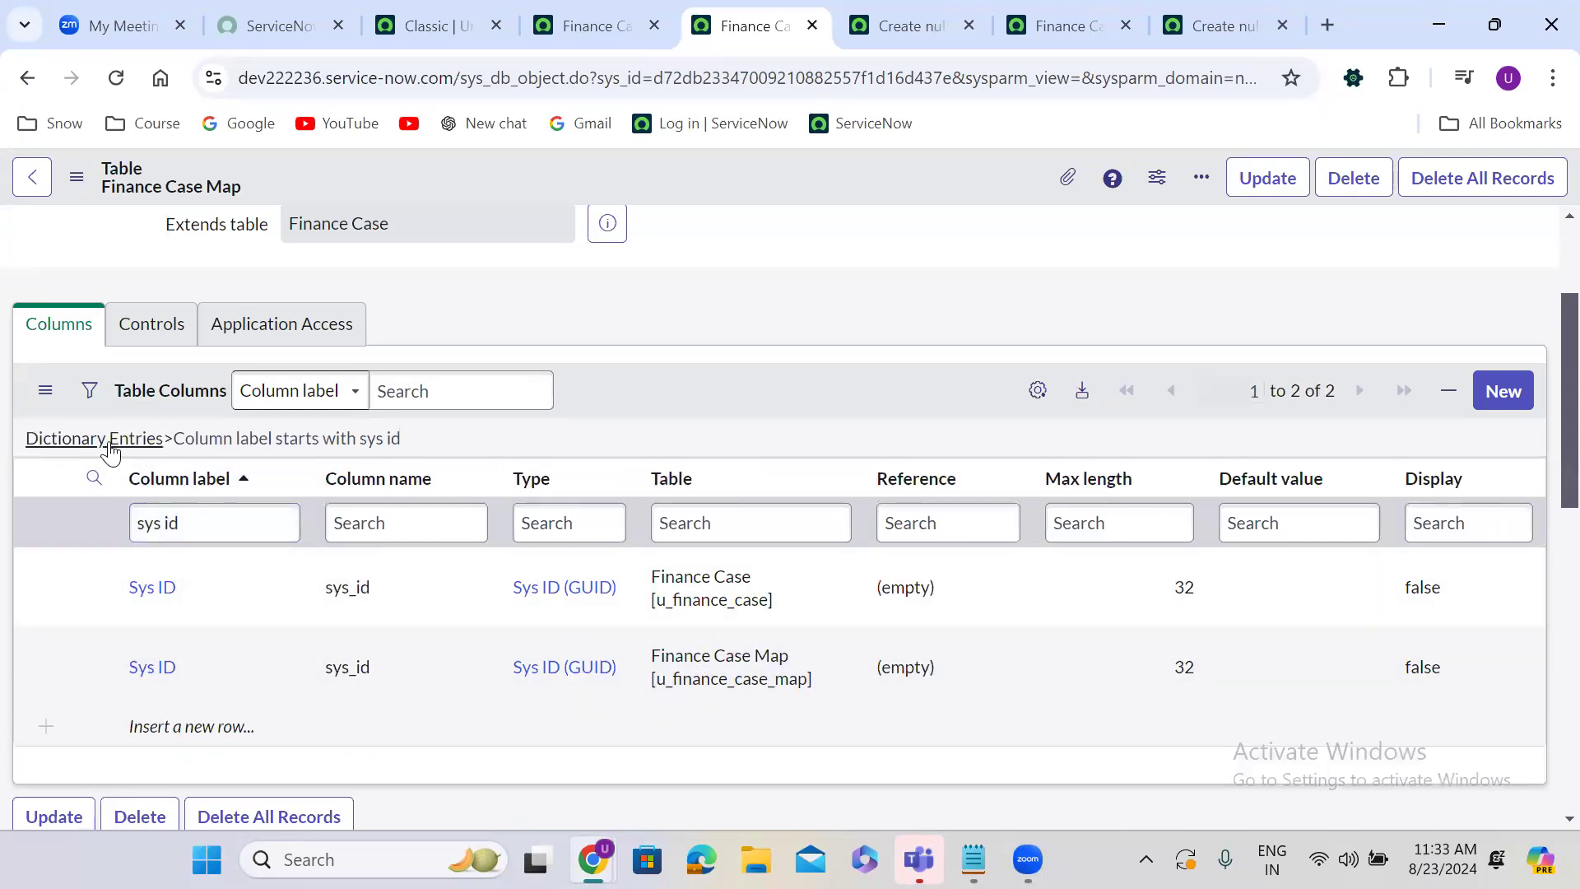
left_click(111, 438)
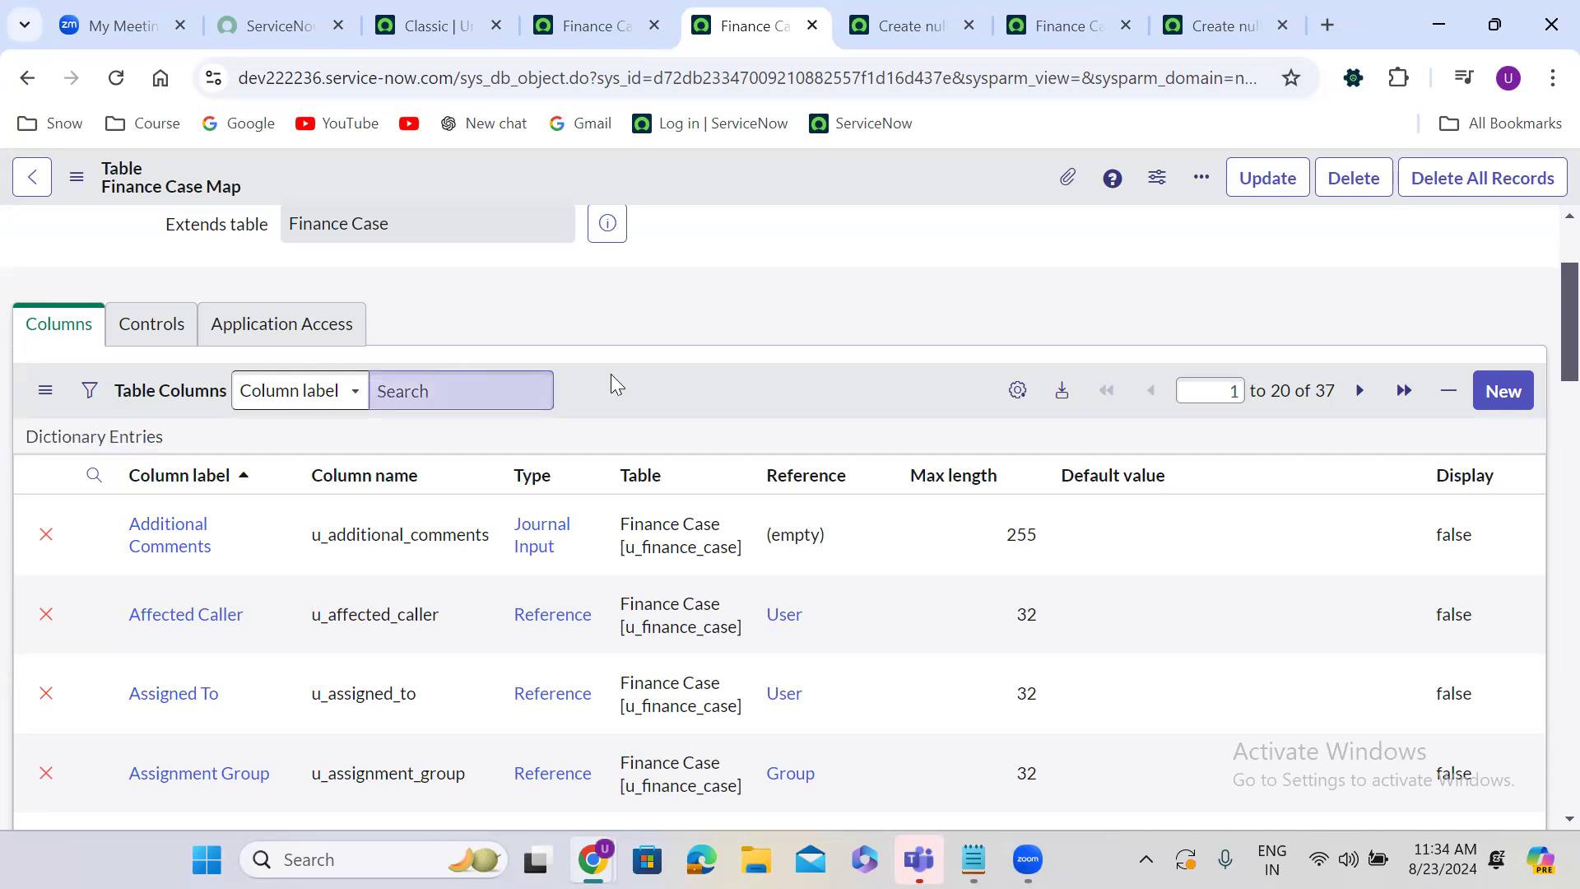
Show the Finance Case Map form and compare its number with the one on the Finance Case Task form.
scroll(665, 339, "down", 10)
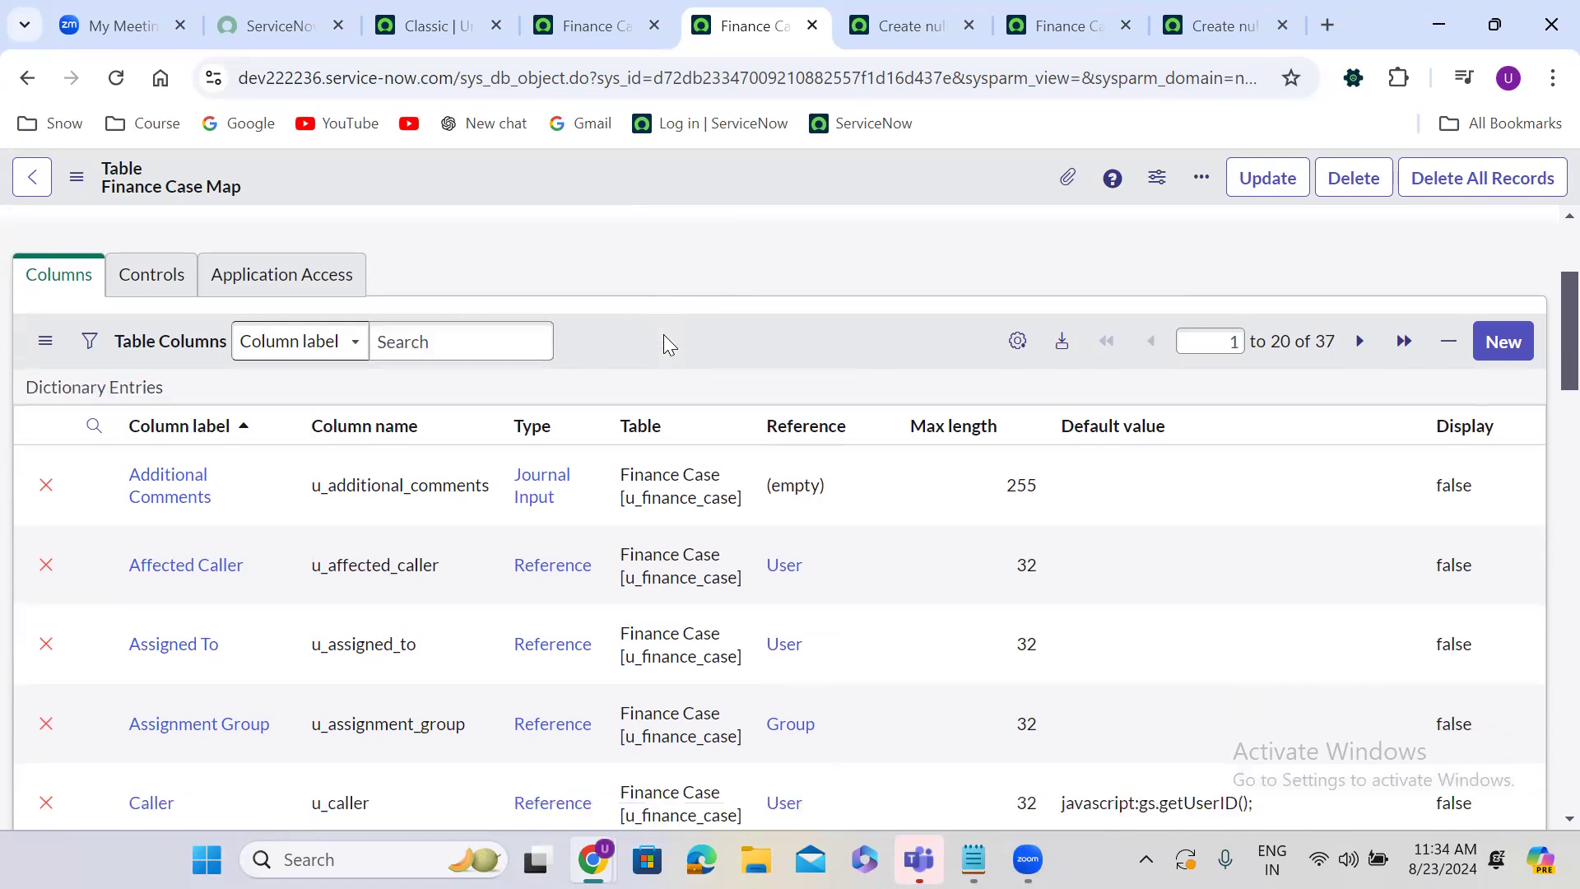
scroll(668, 344, "down", 5)
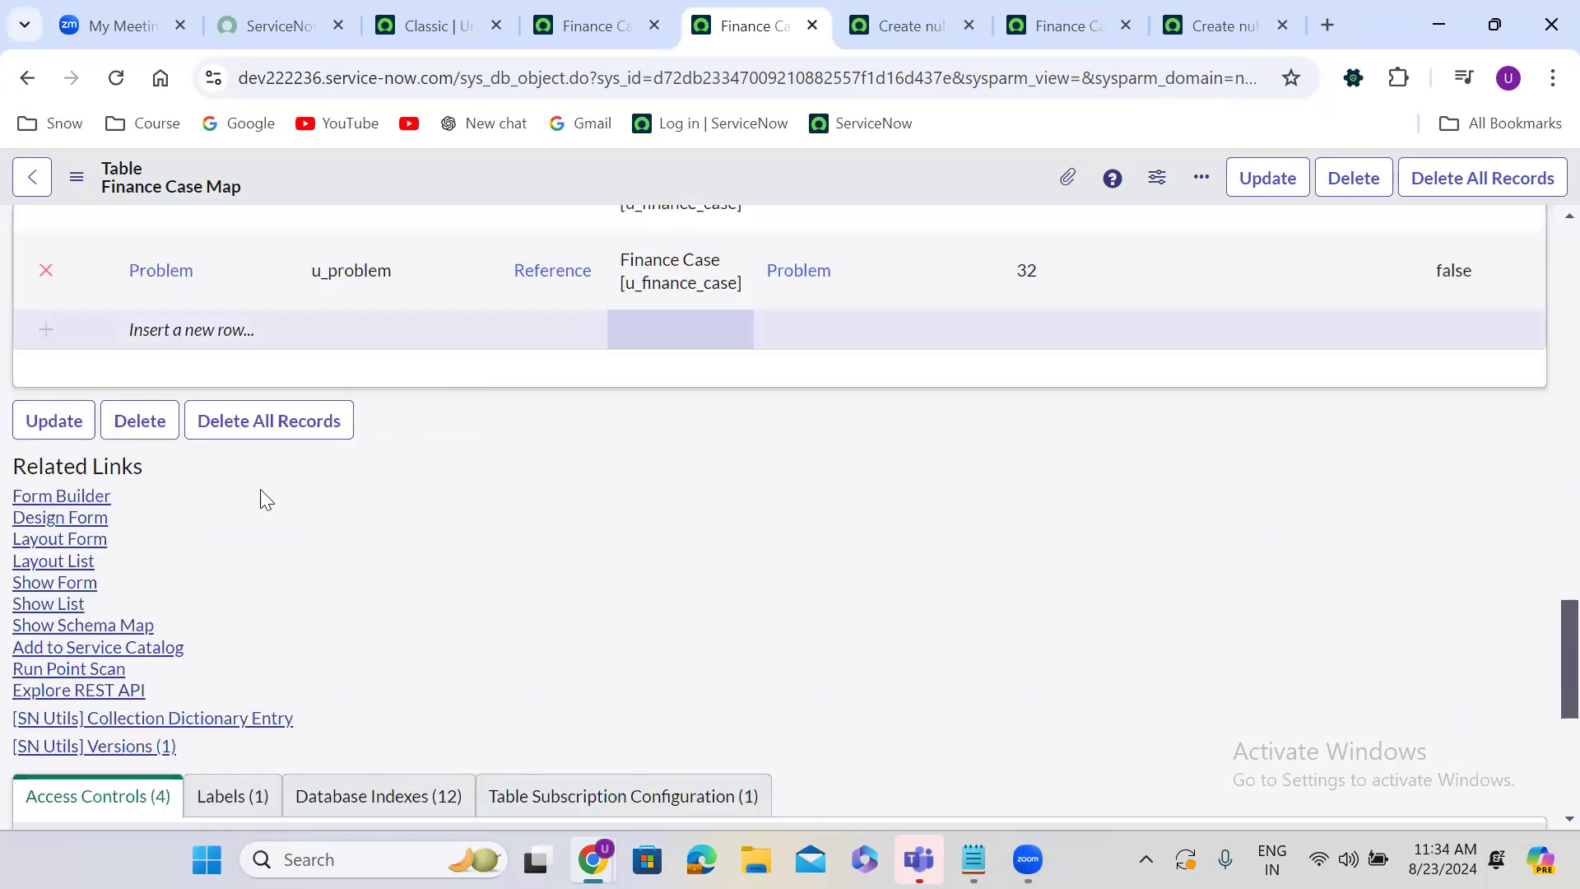
left_click(71, 579)
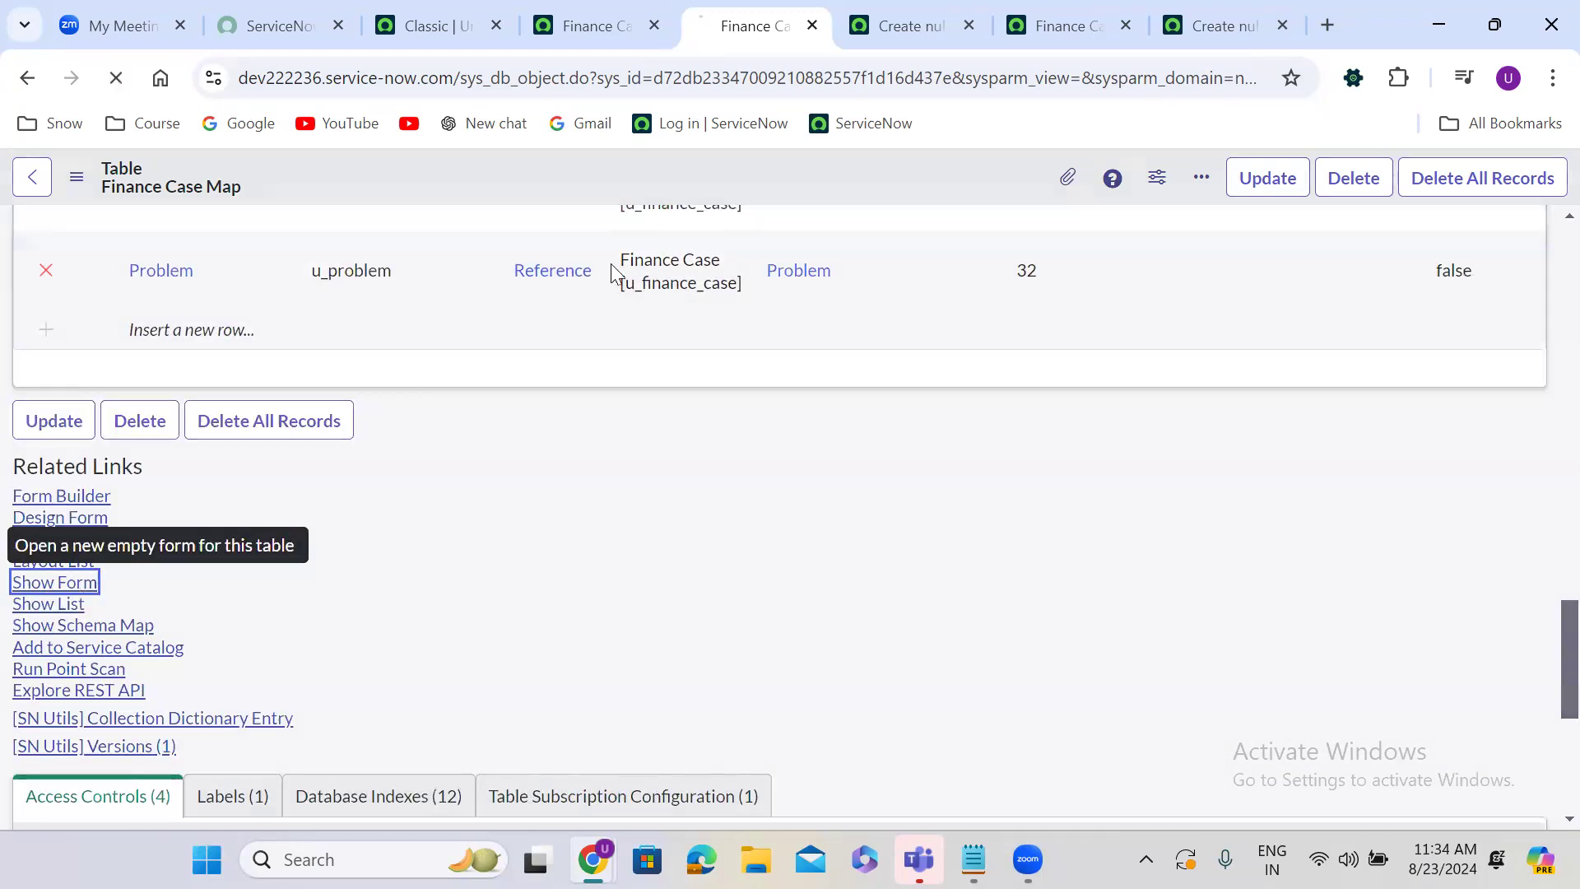
left_click(900, 10)
left_click(751, 12)
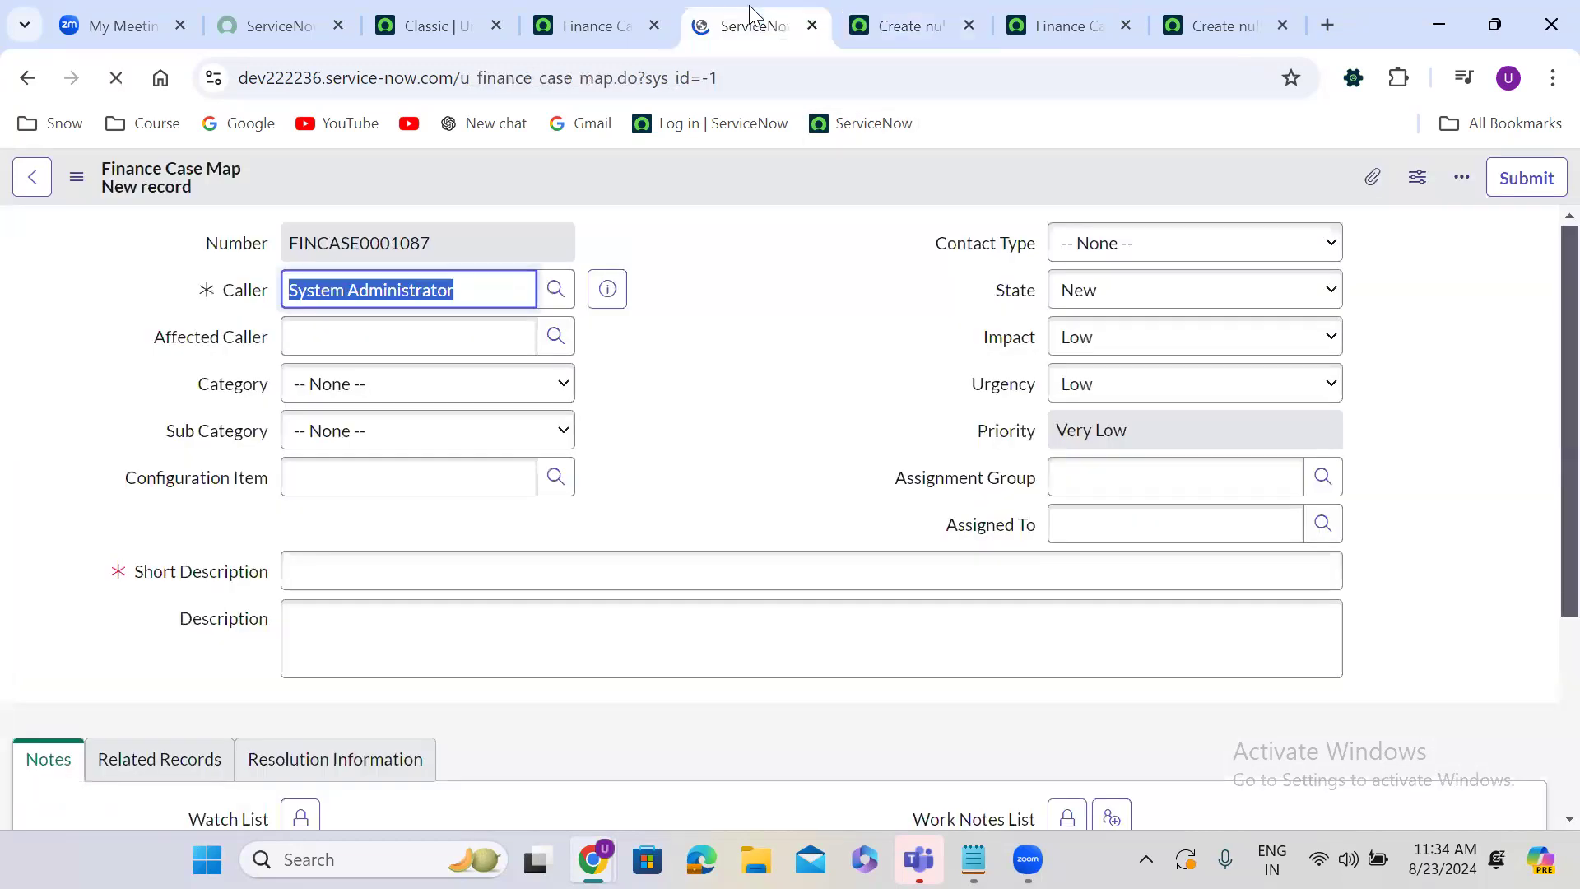
left_click(959, 9)
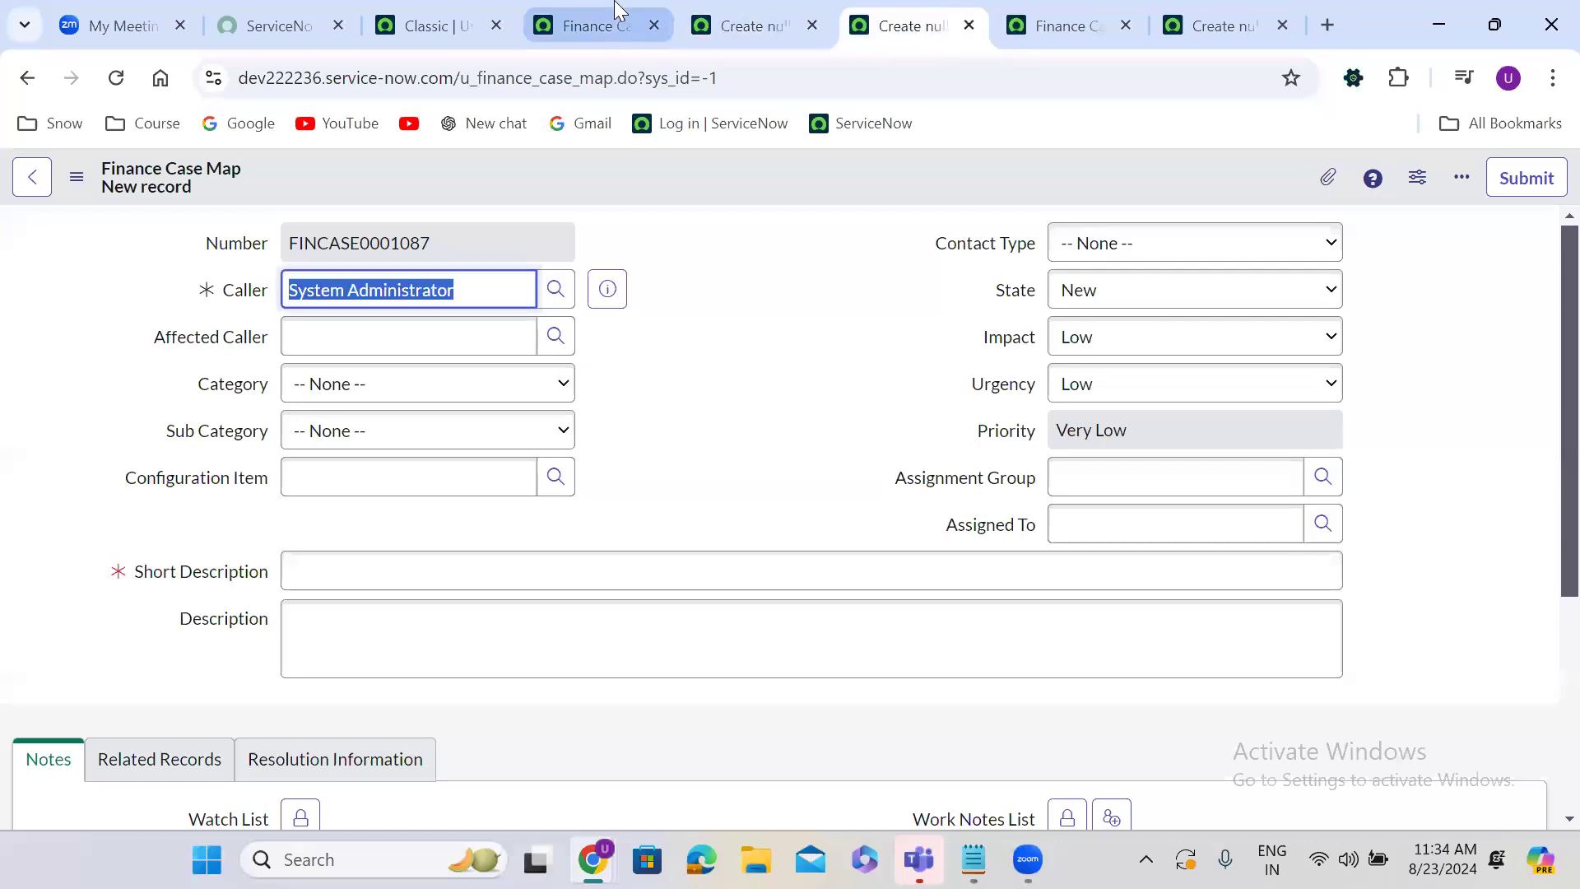
left_click(620, 11)
left_click(738, 18)
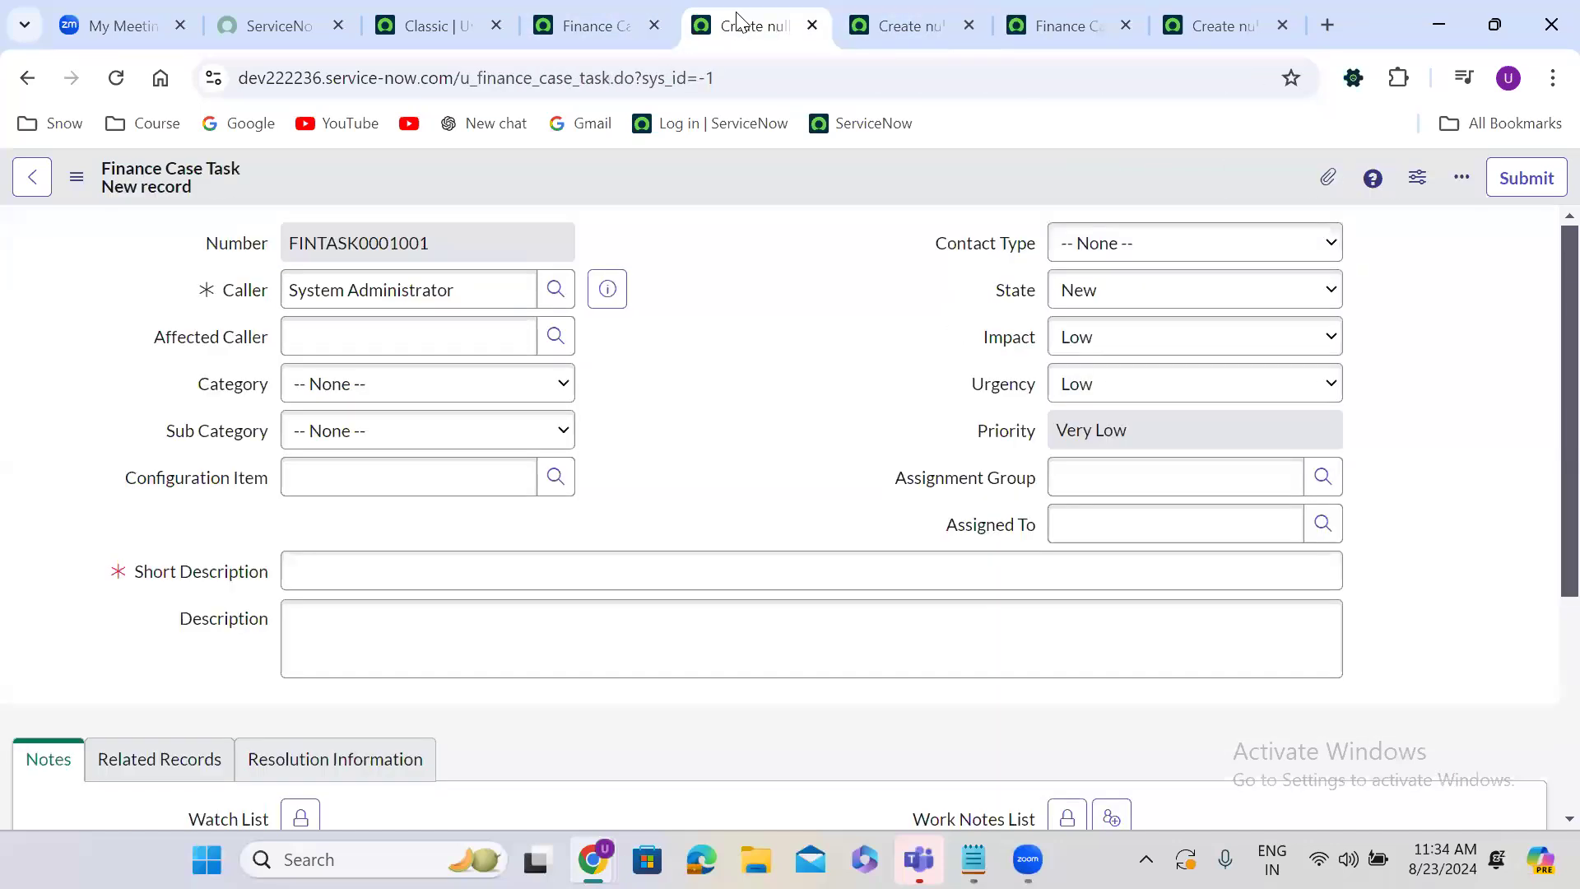
Open a new record form for the Finance Case Log table from its table record.
left_click(886, 12)
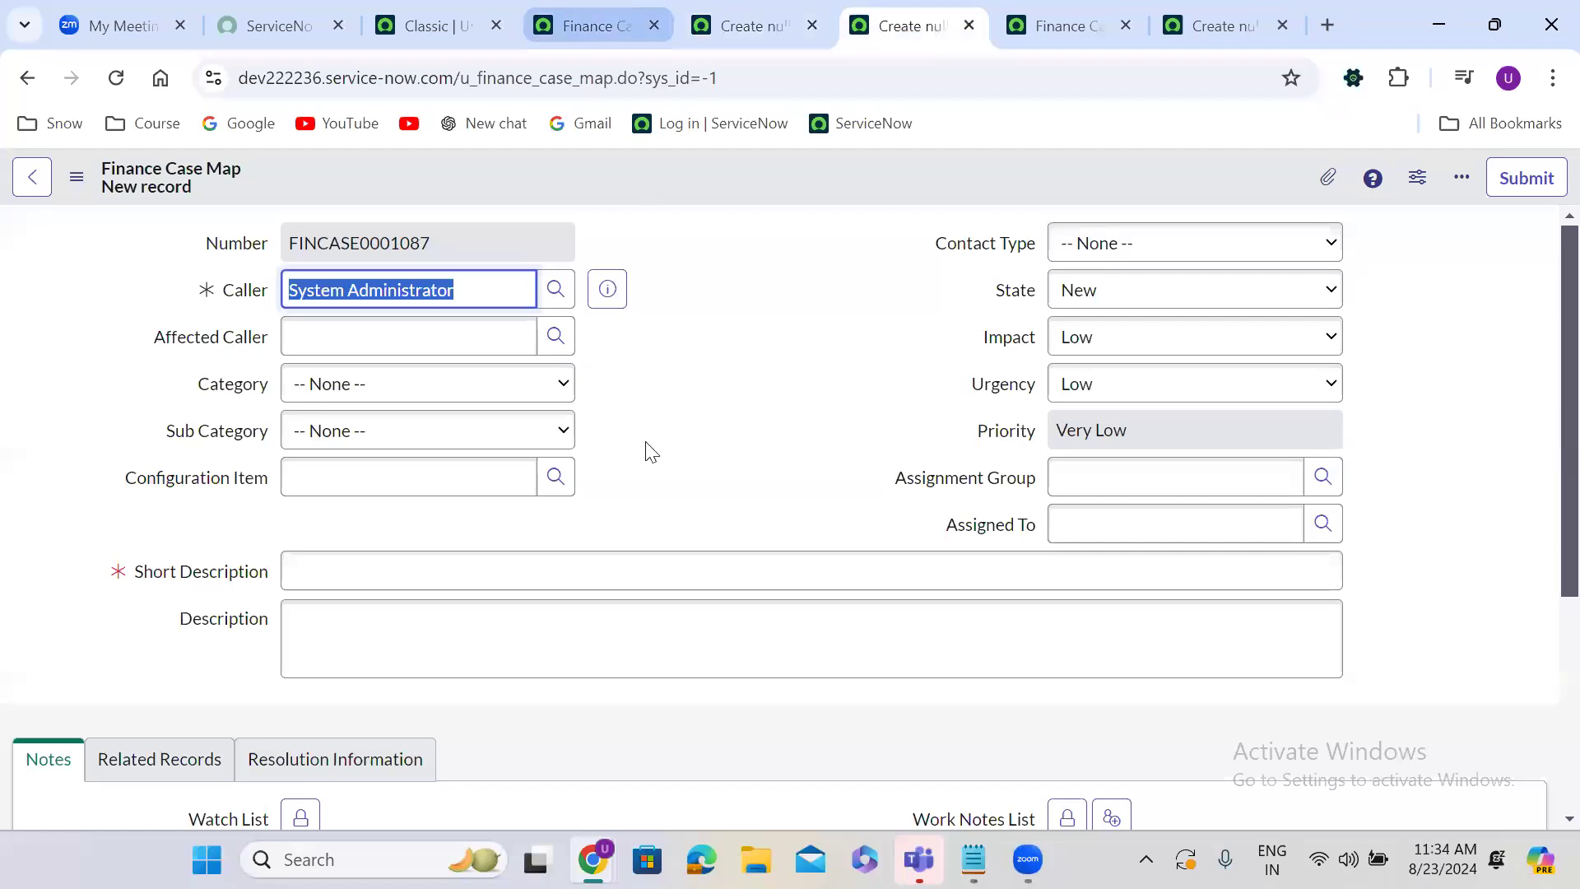
key("ctrl+shift+Tab")
key("ctrl+shift+Tab")
scroll(652, 451, "down", 4)
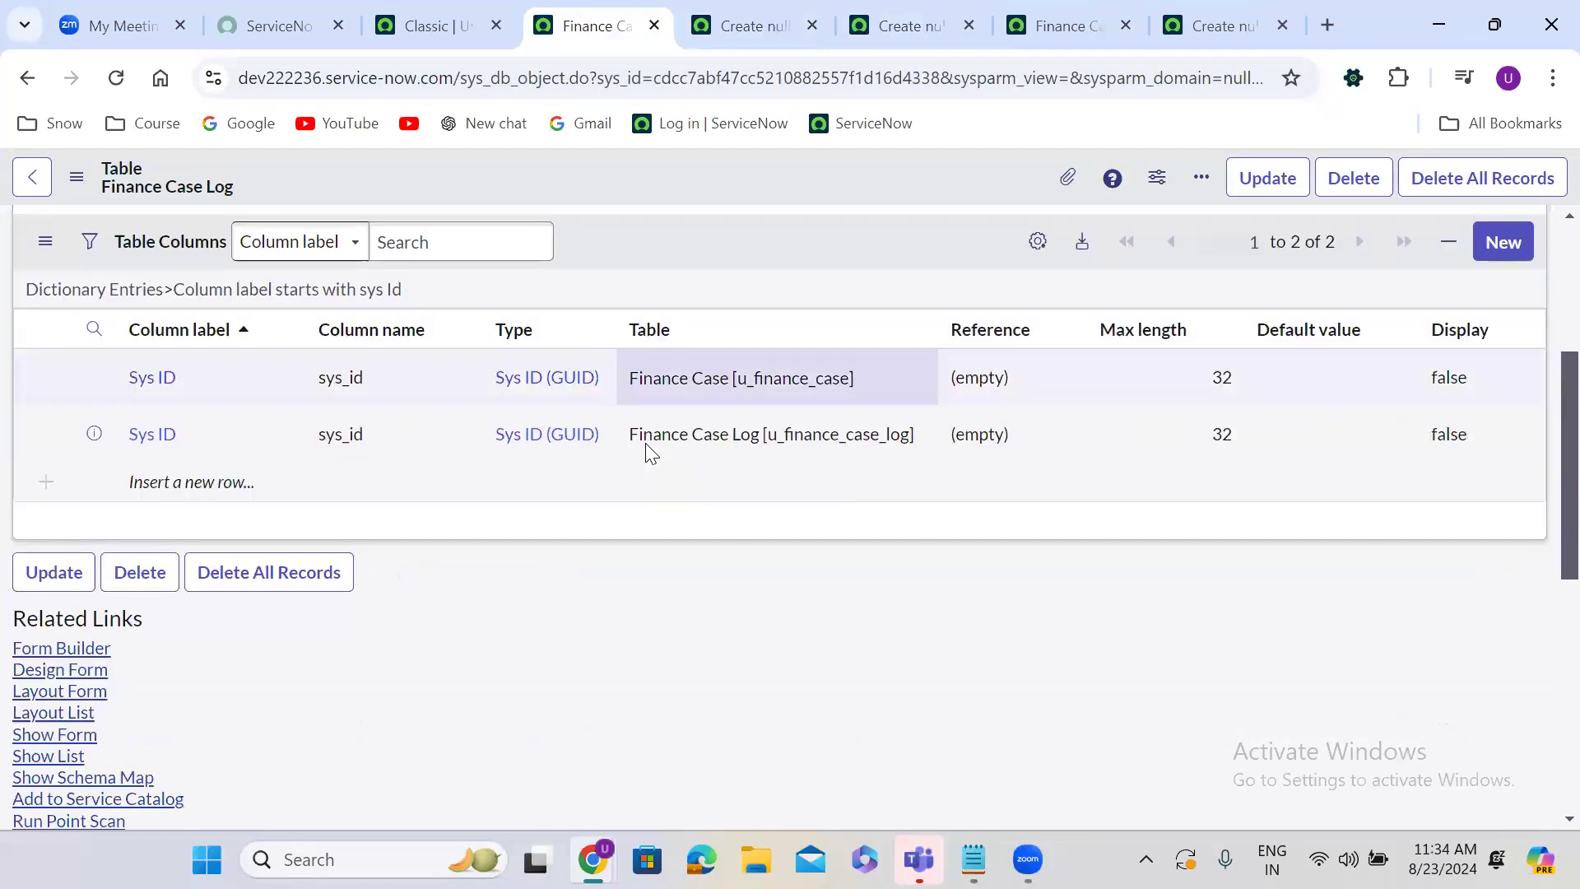
scroll(650, 451, "down", 5)
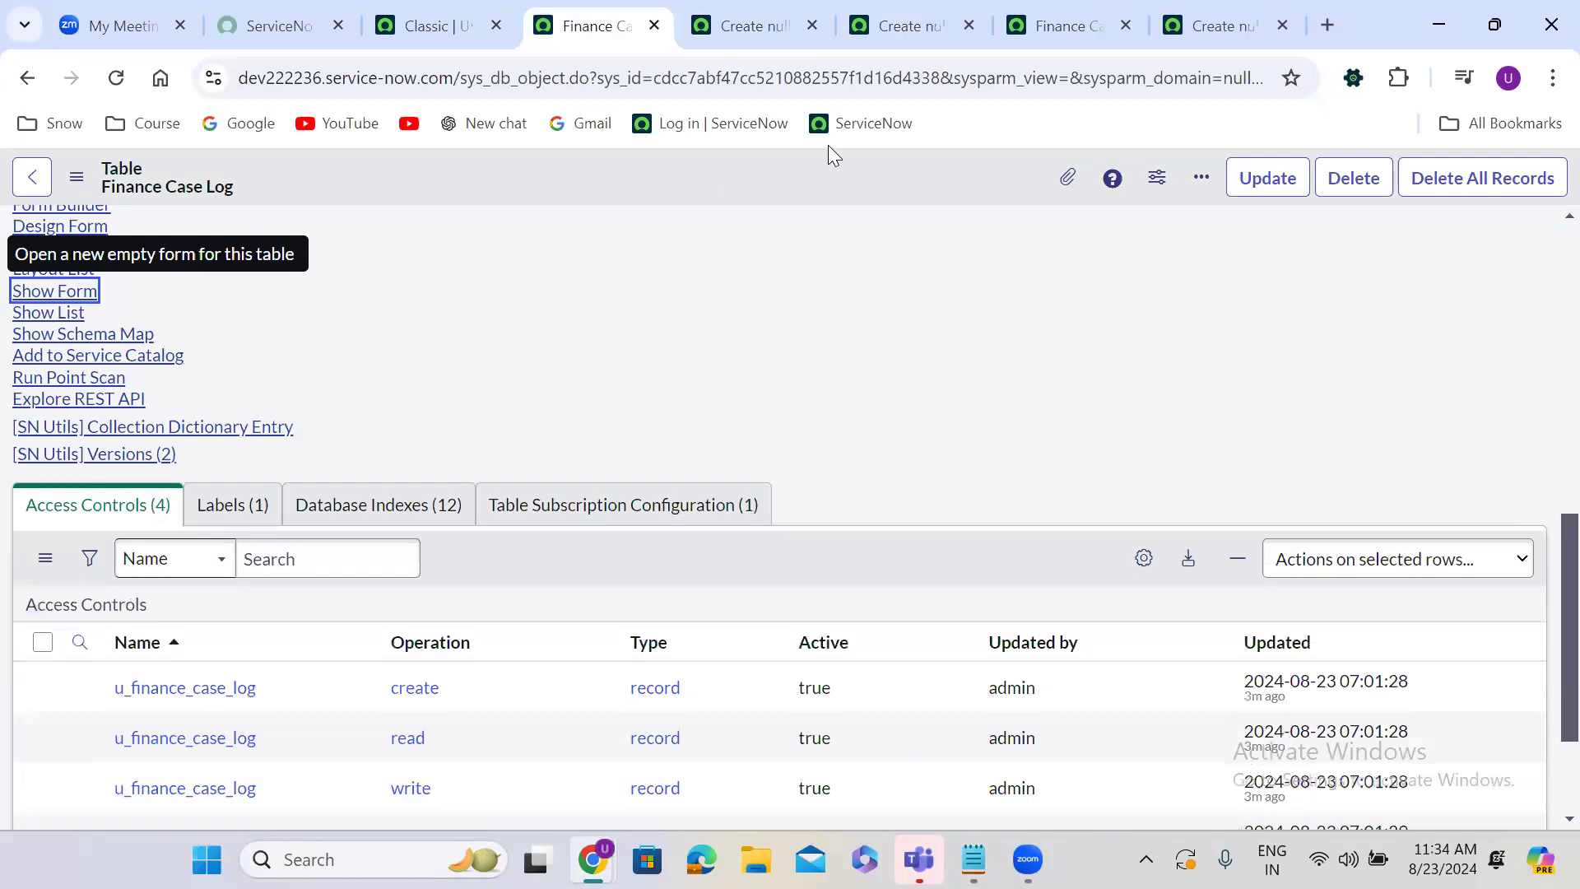
left_click(69, 293)
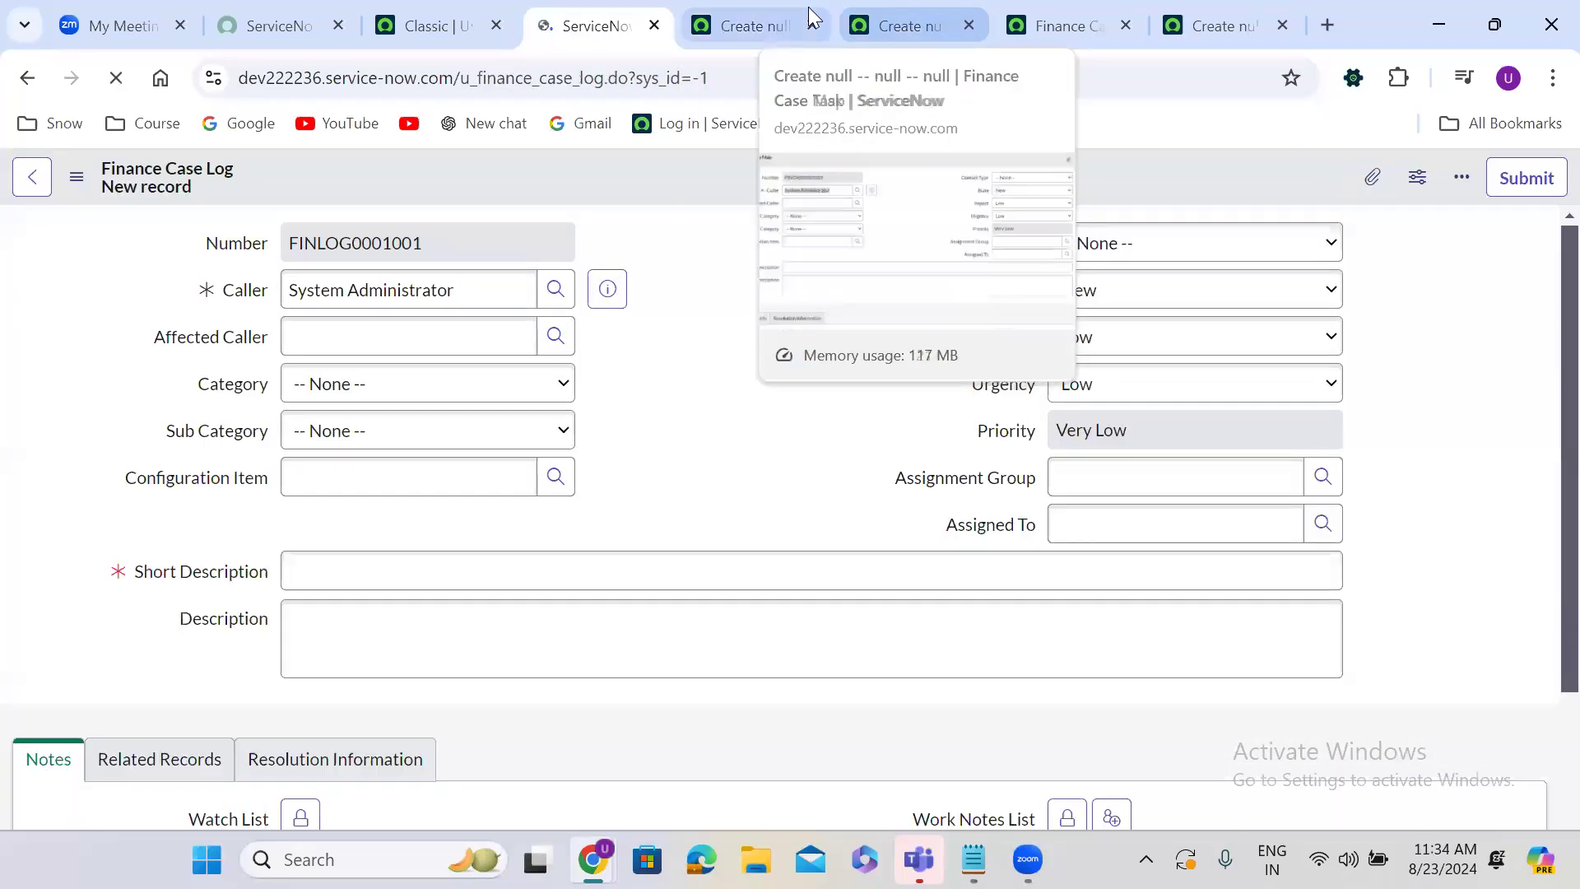
Arrange the browser tabs so the new record forms run in order: Finance Case, Finance Case Task, Finance Case Log, Finance Case Map.
left_click(808, 17)
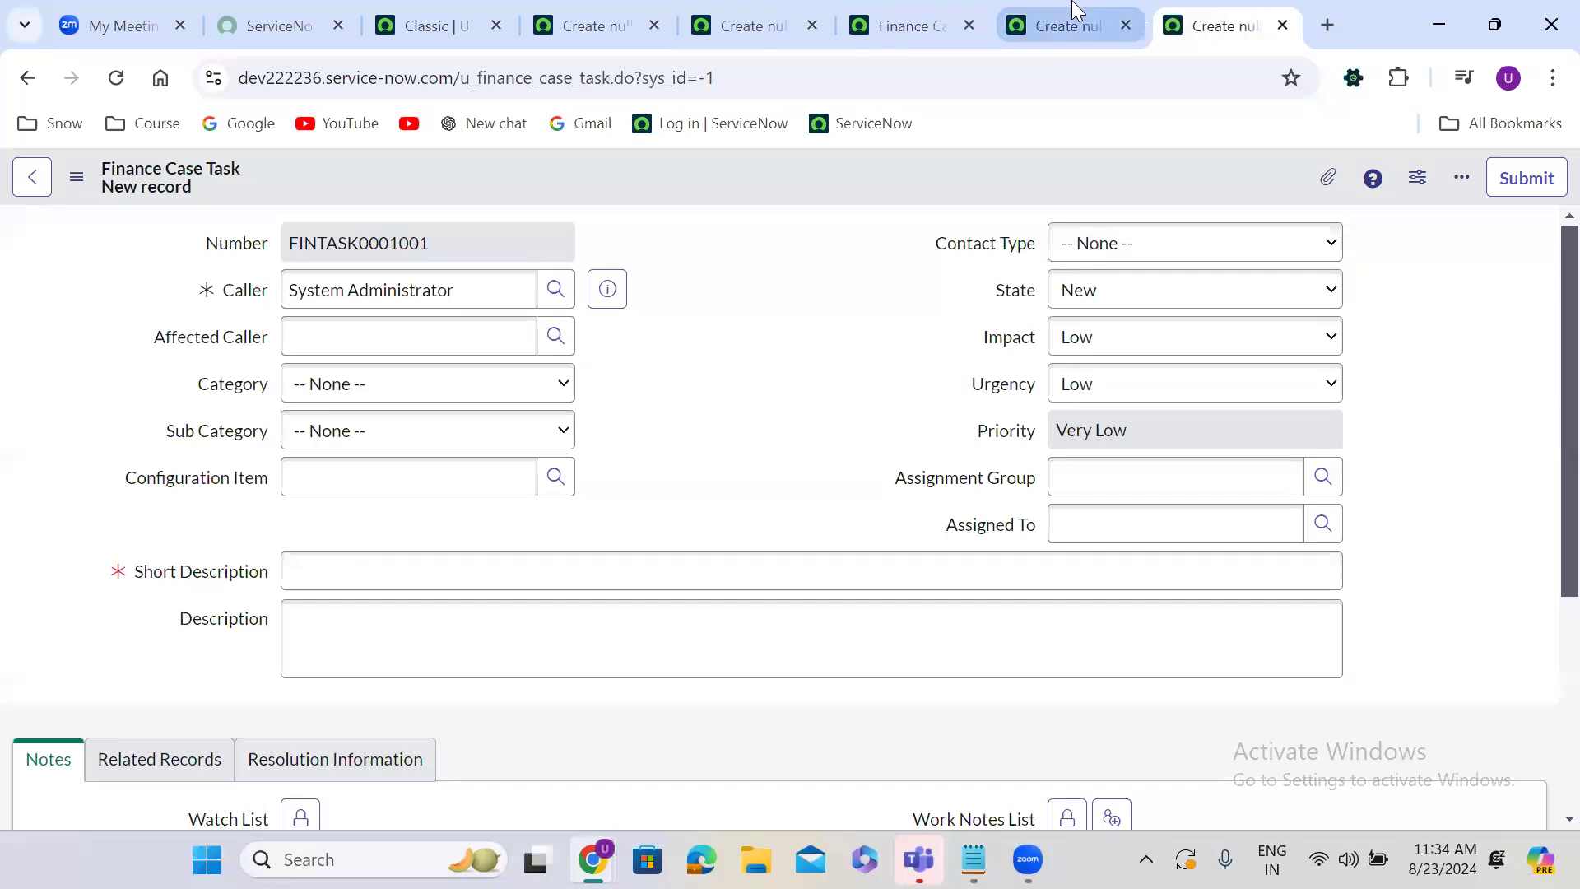
left_click(1074, 17)
left_click(1206, 12)
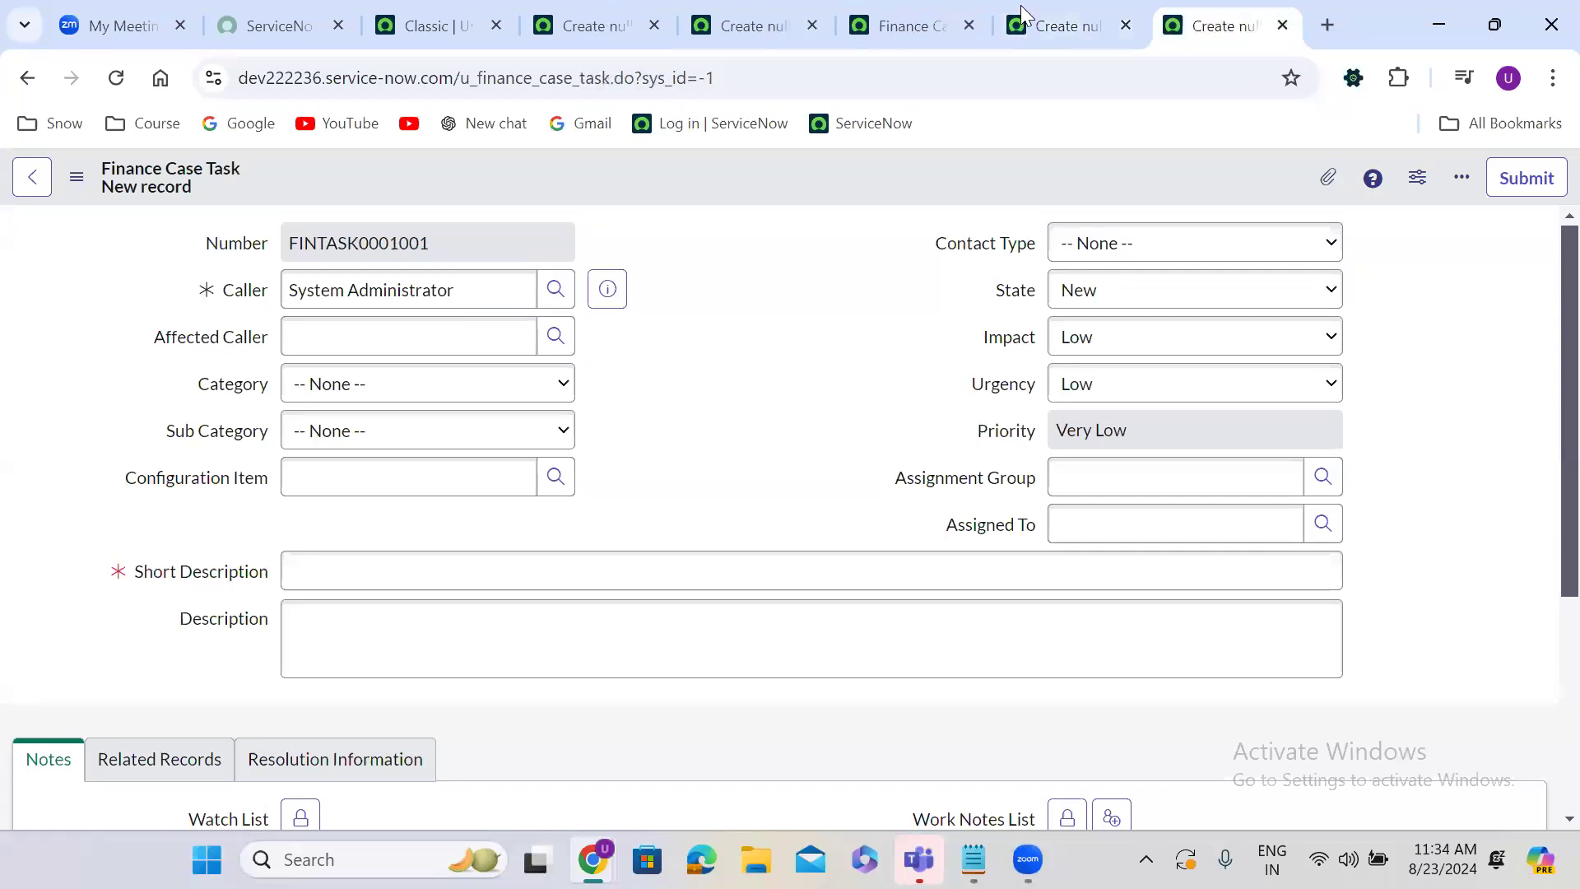
left_click(738, 23)
left_click_drag(738, 27, 1241, 10)
left_click_drag(573, 18, 1039, 12)
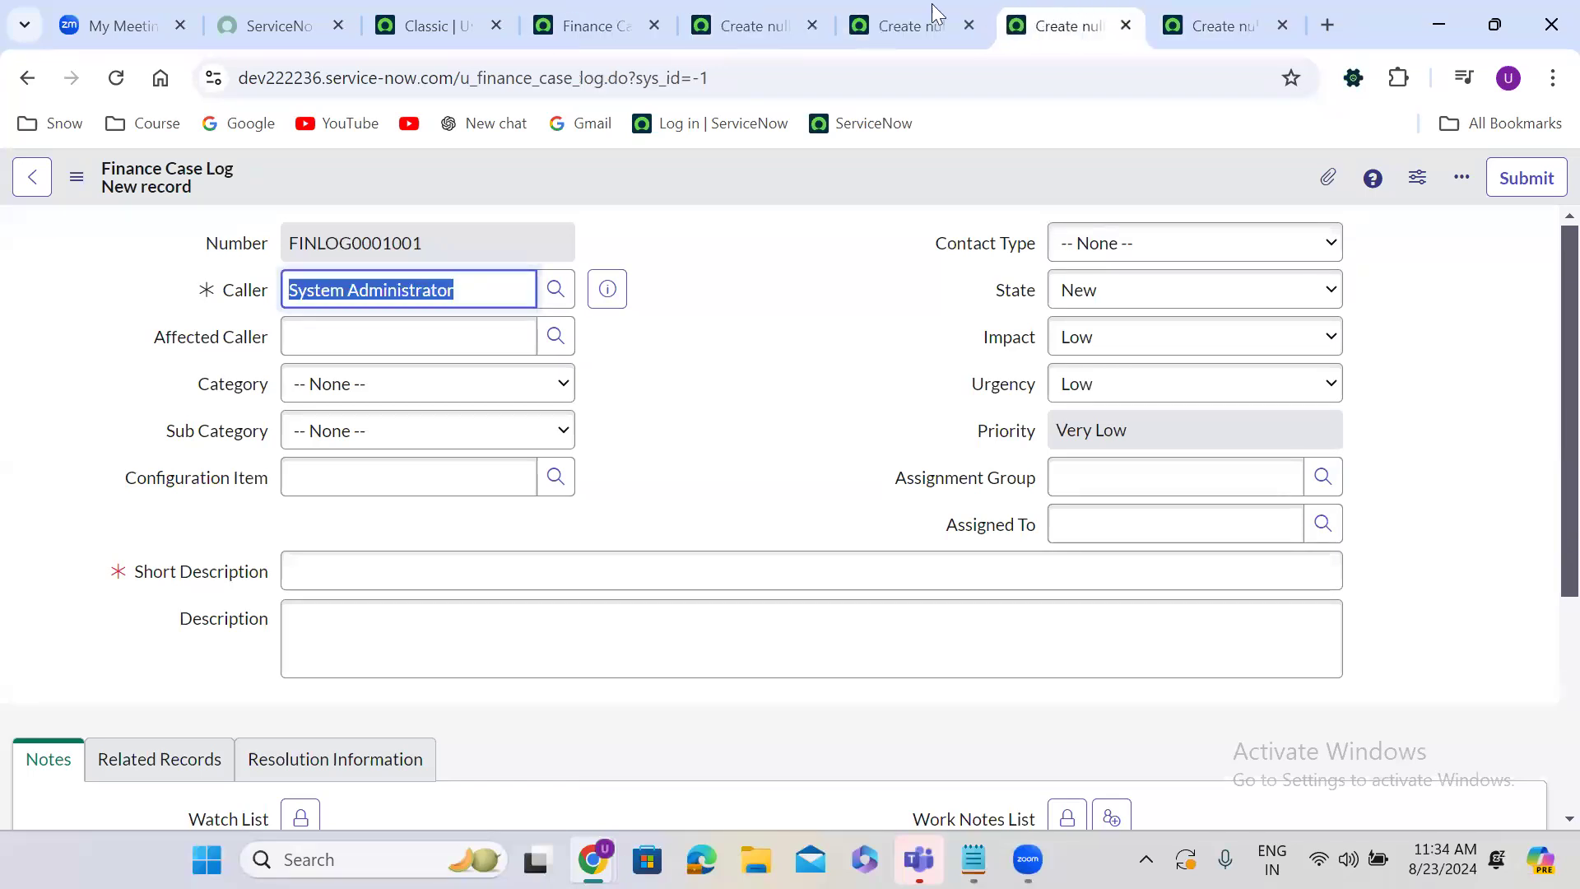
Compare the record numbers on the new Finance Case, Task, Log and Map forms.
left_click(770, 10)
left_click(911, 10)
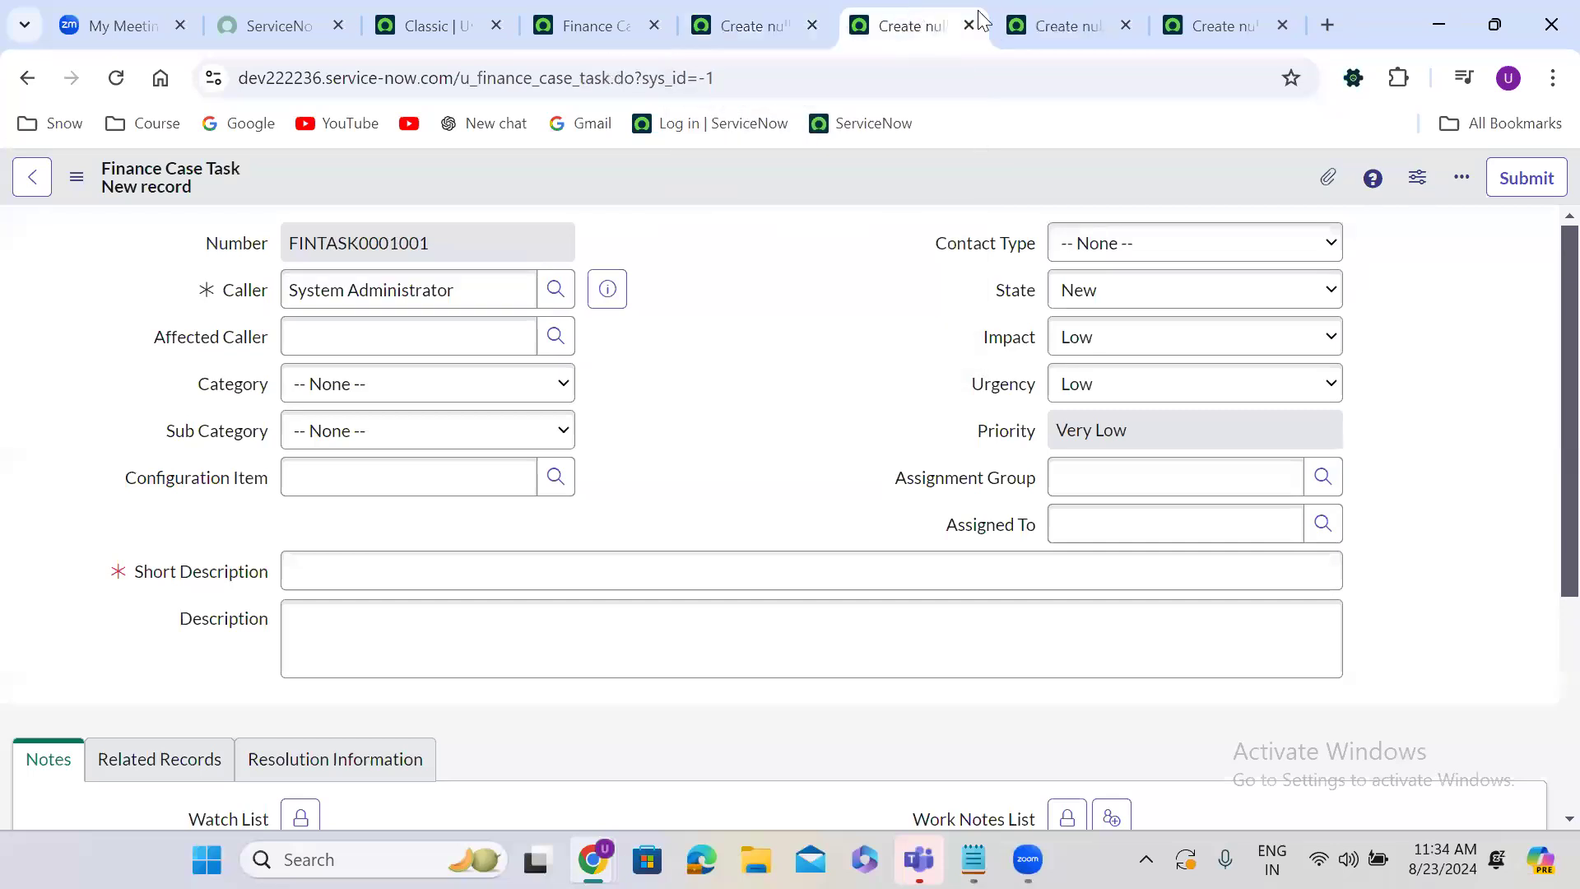
left_click(1060, 20)
left_click(1221, 23)
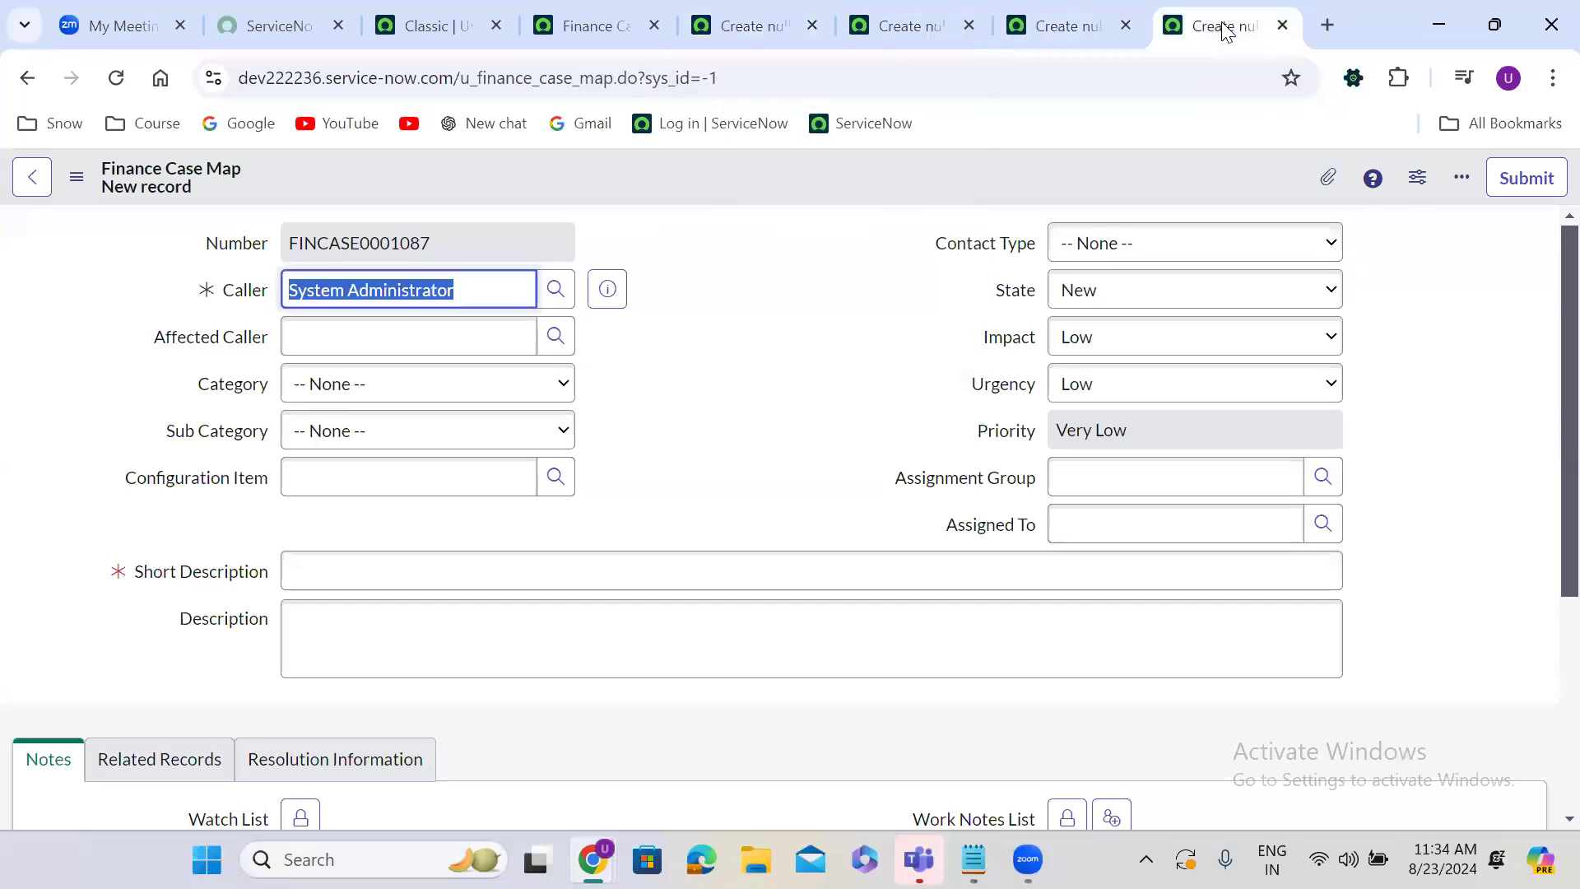
left_click(798, 17)
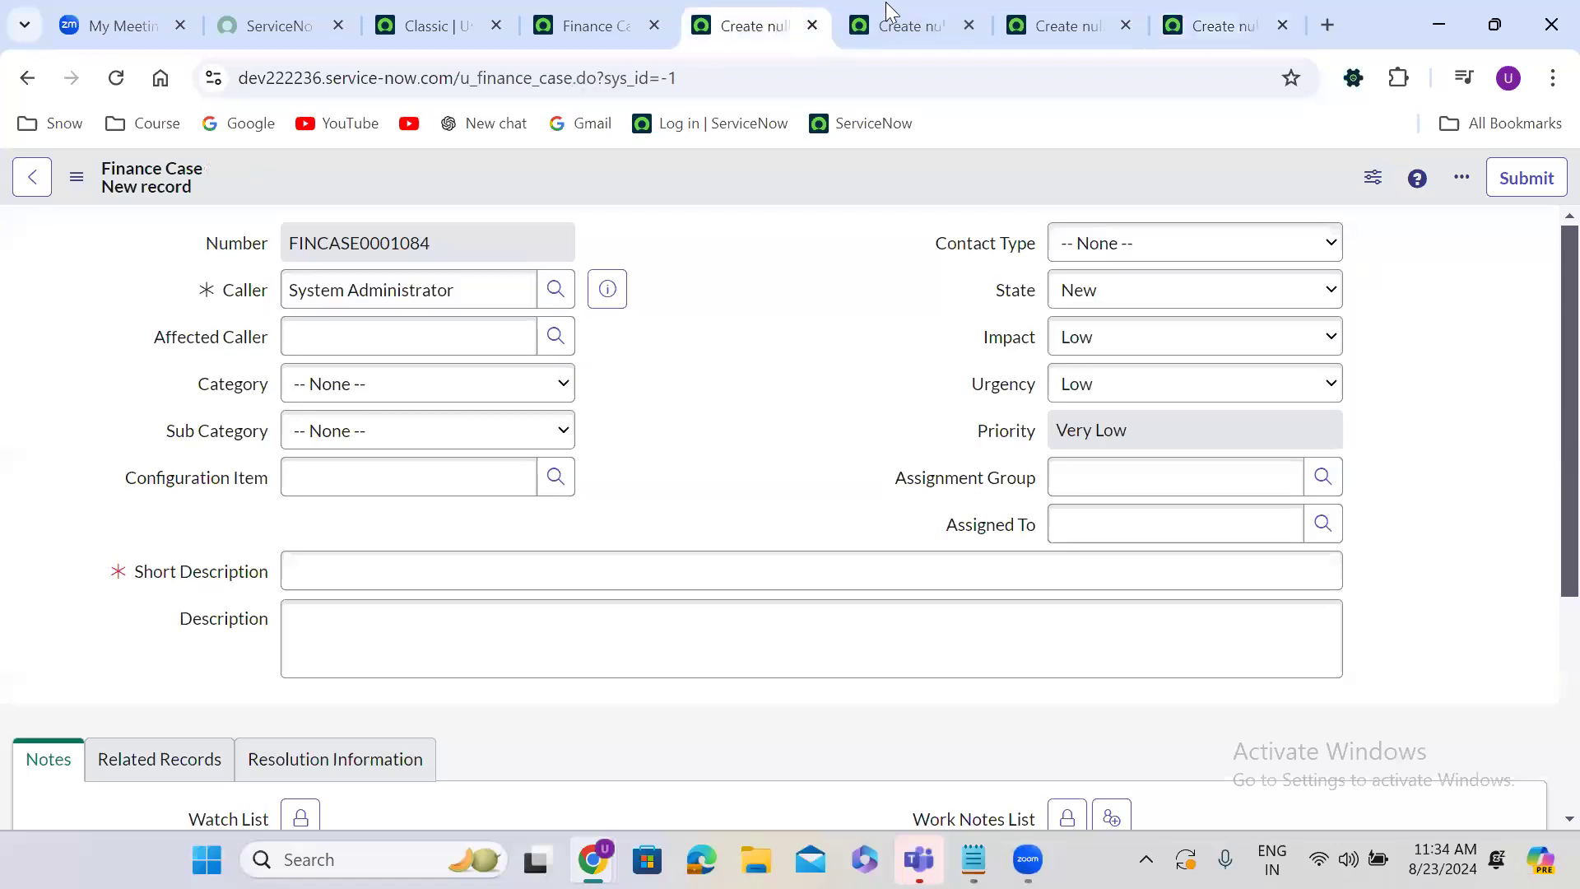
left_click(930, 15)
left_click(1103, 17)
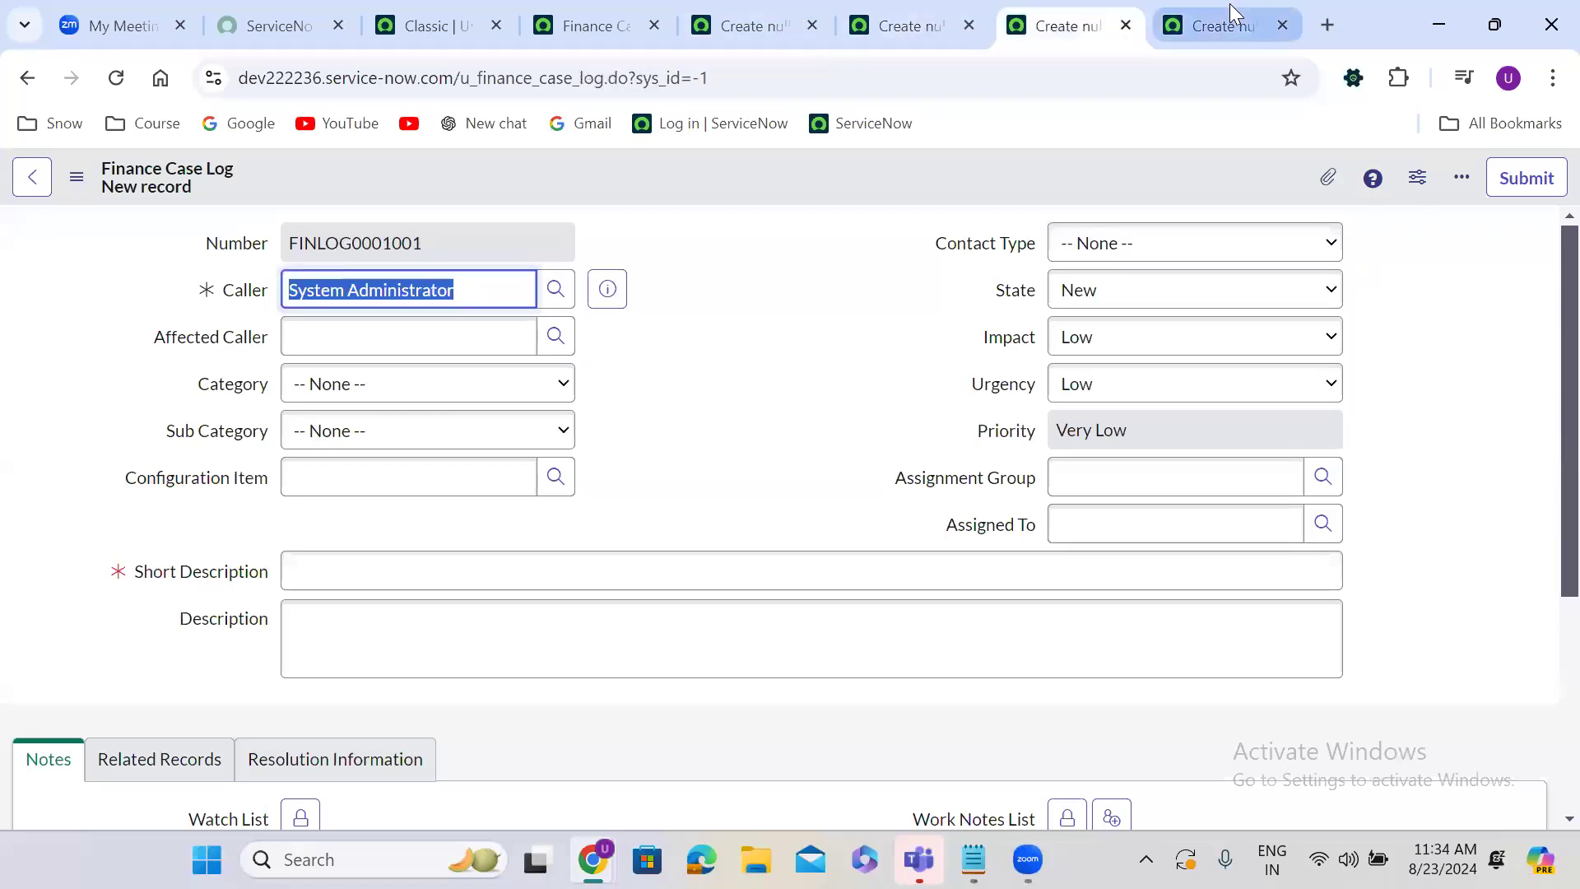
left_click(1230, 16)
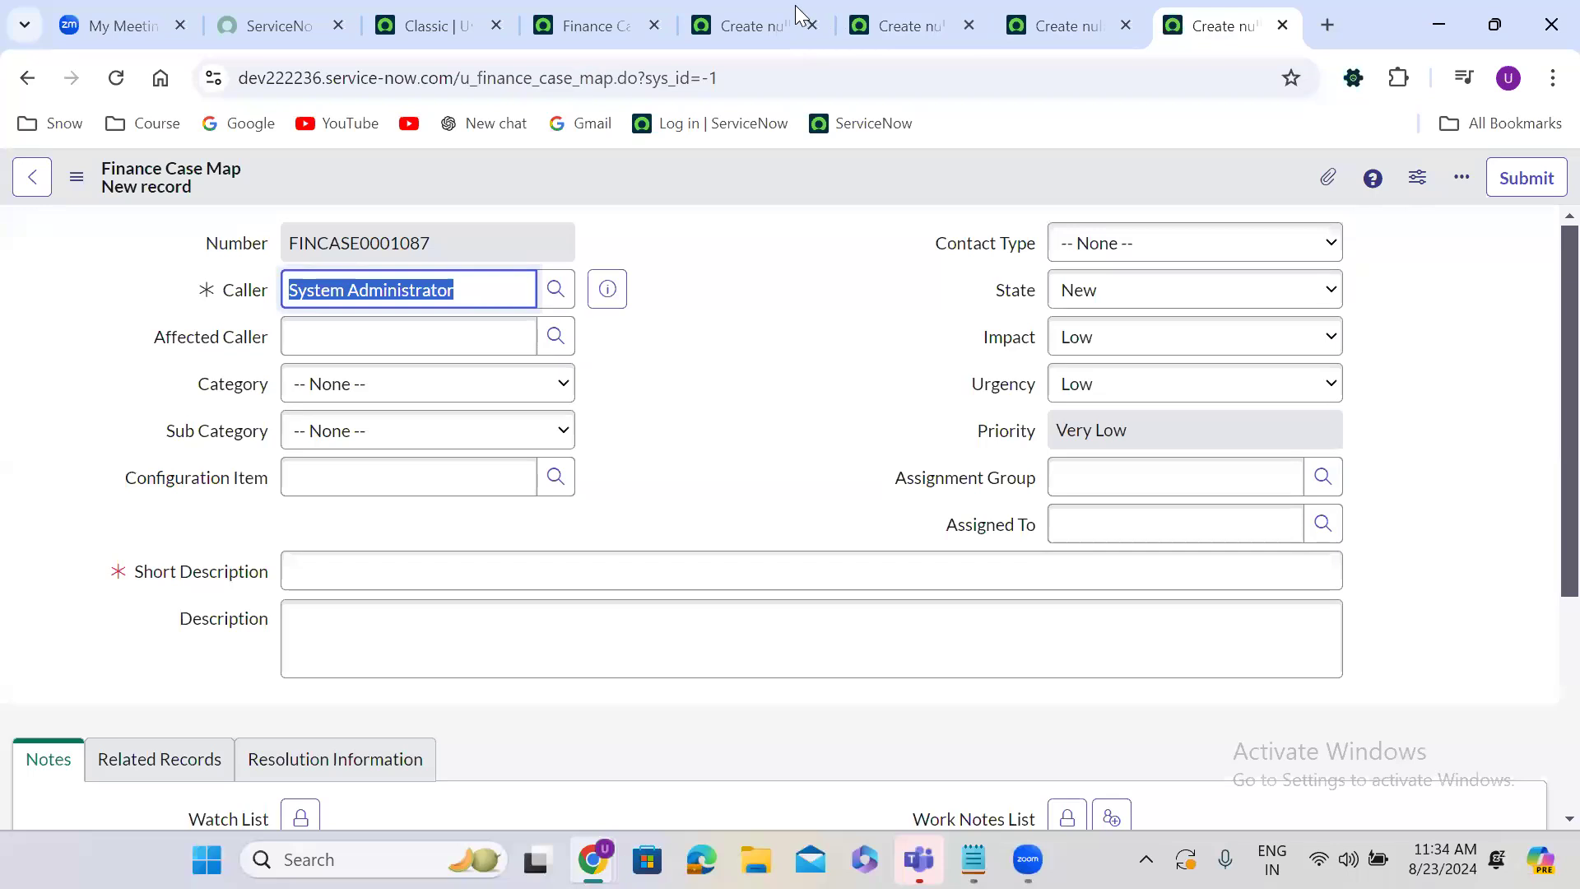
Create and save a Finance Case record with category Software, sub category UNIX and short description "test 5678".
left_click(740, 13)
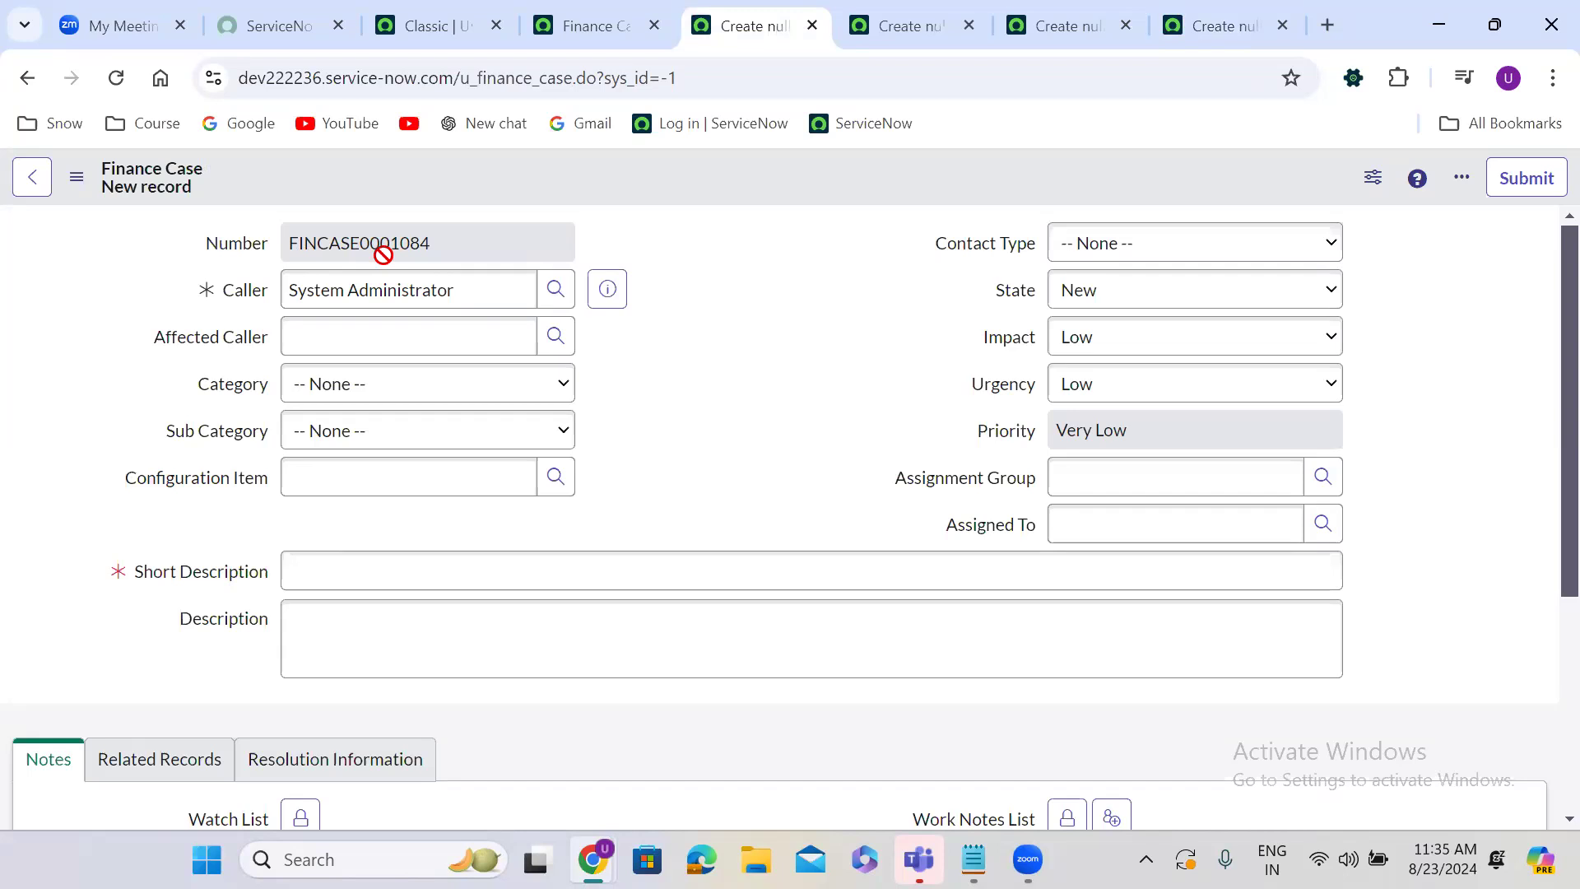
left_click(371, 393)
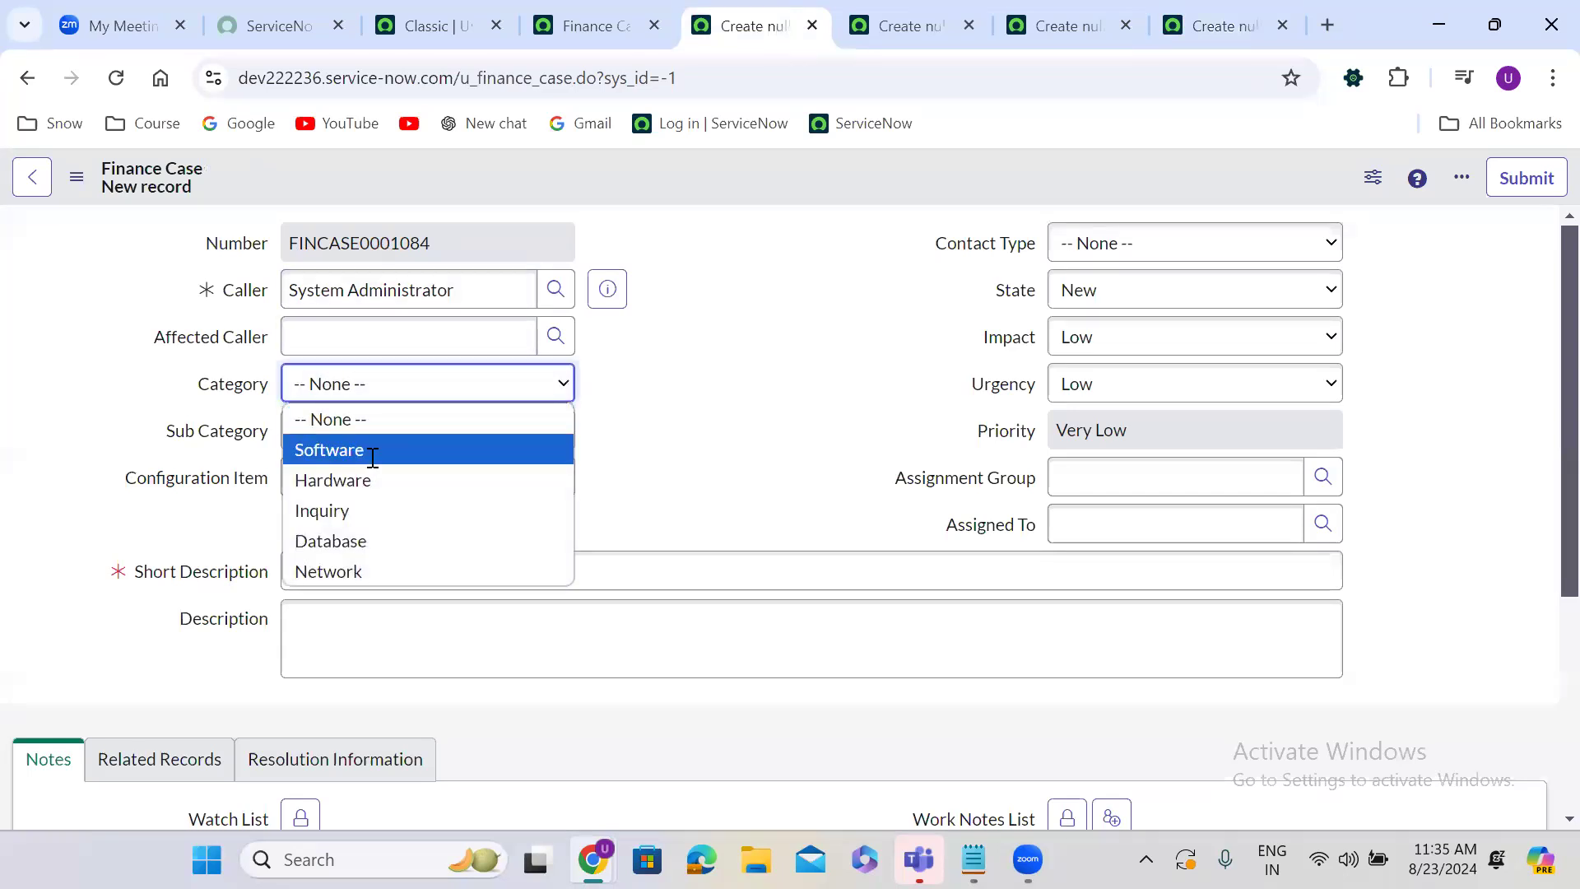
left_click(372, 451)
left_click(352, 436)
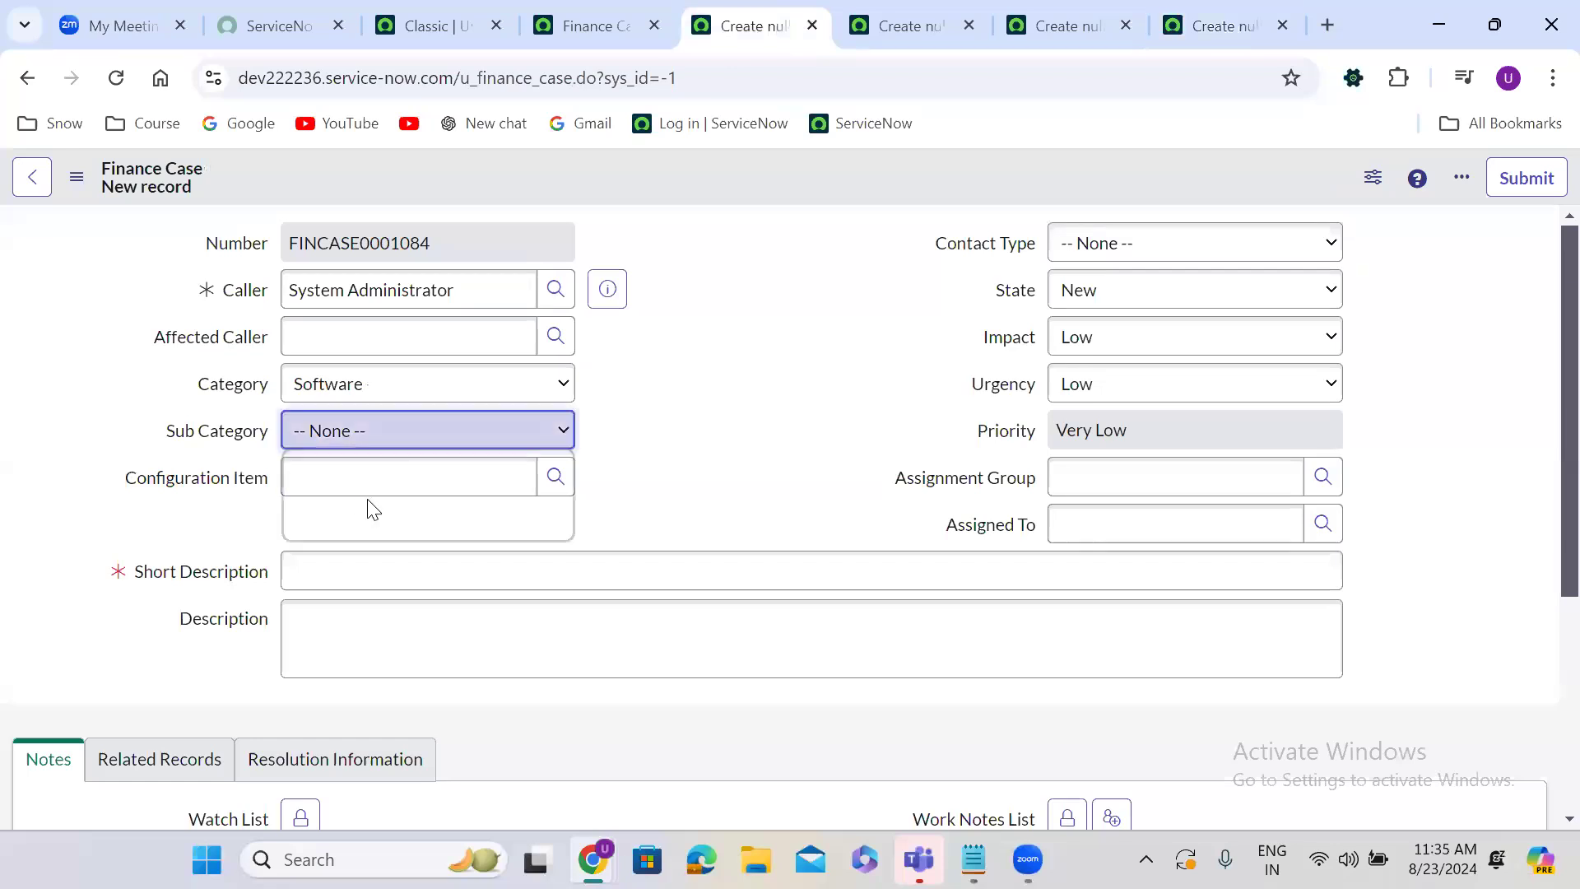
left_click(368, 499)
left_click(365, 567)
type("test 5678")
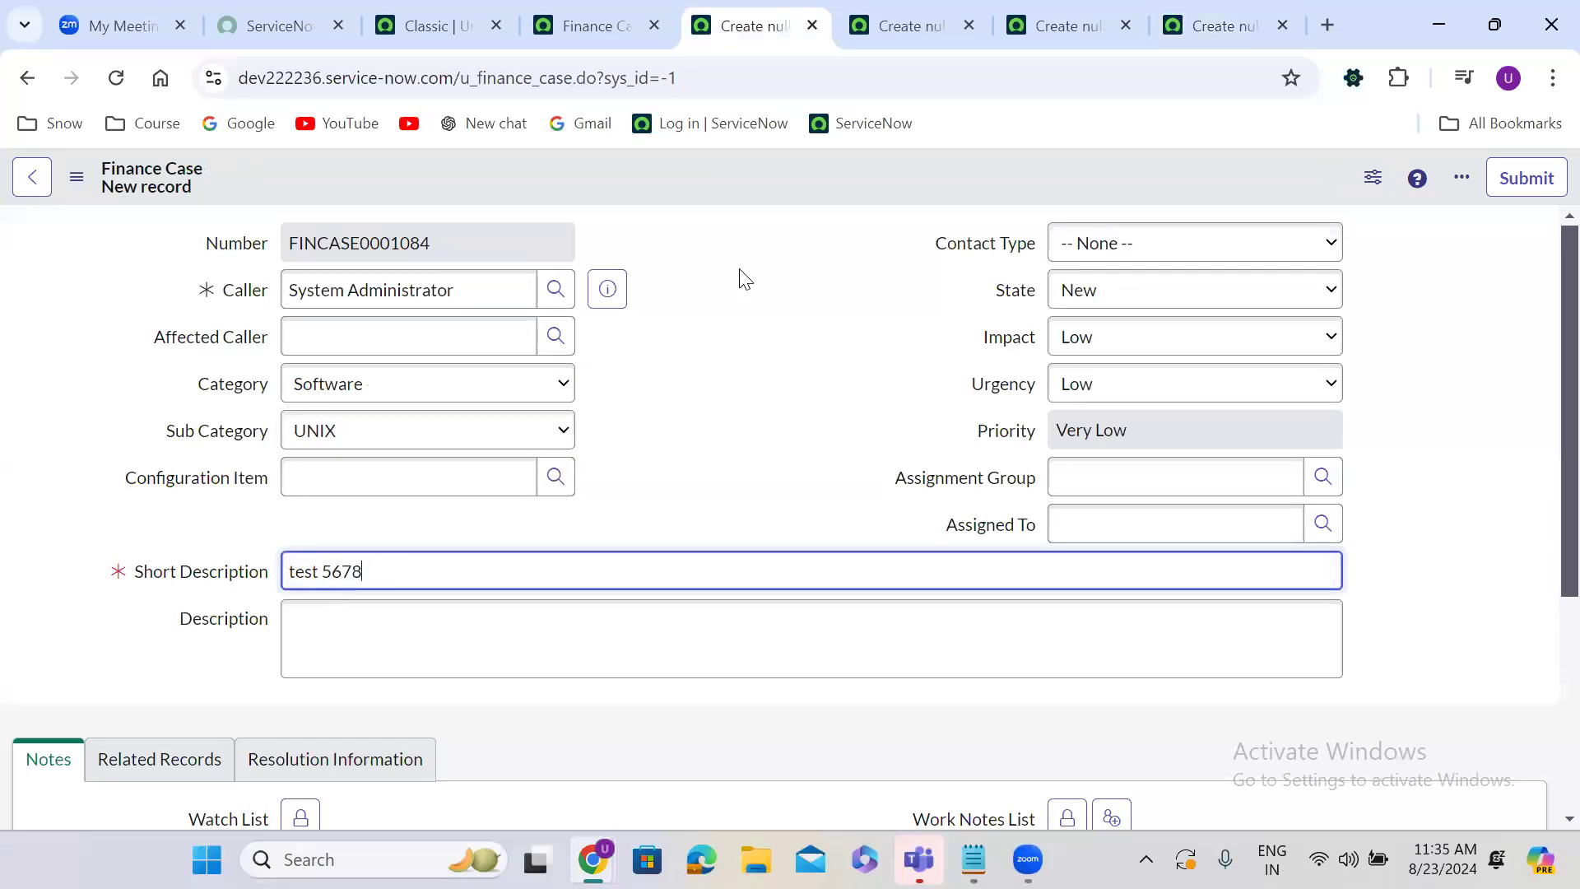
right_click(701, 181)
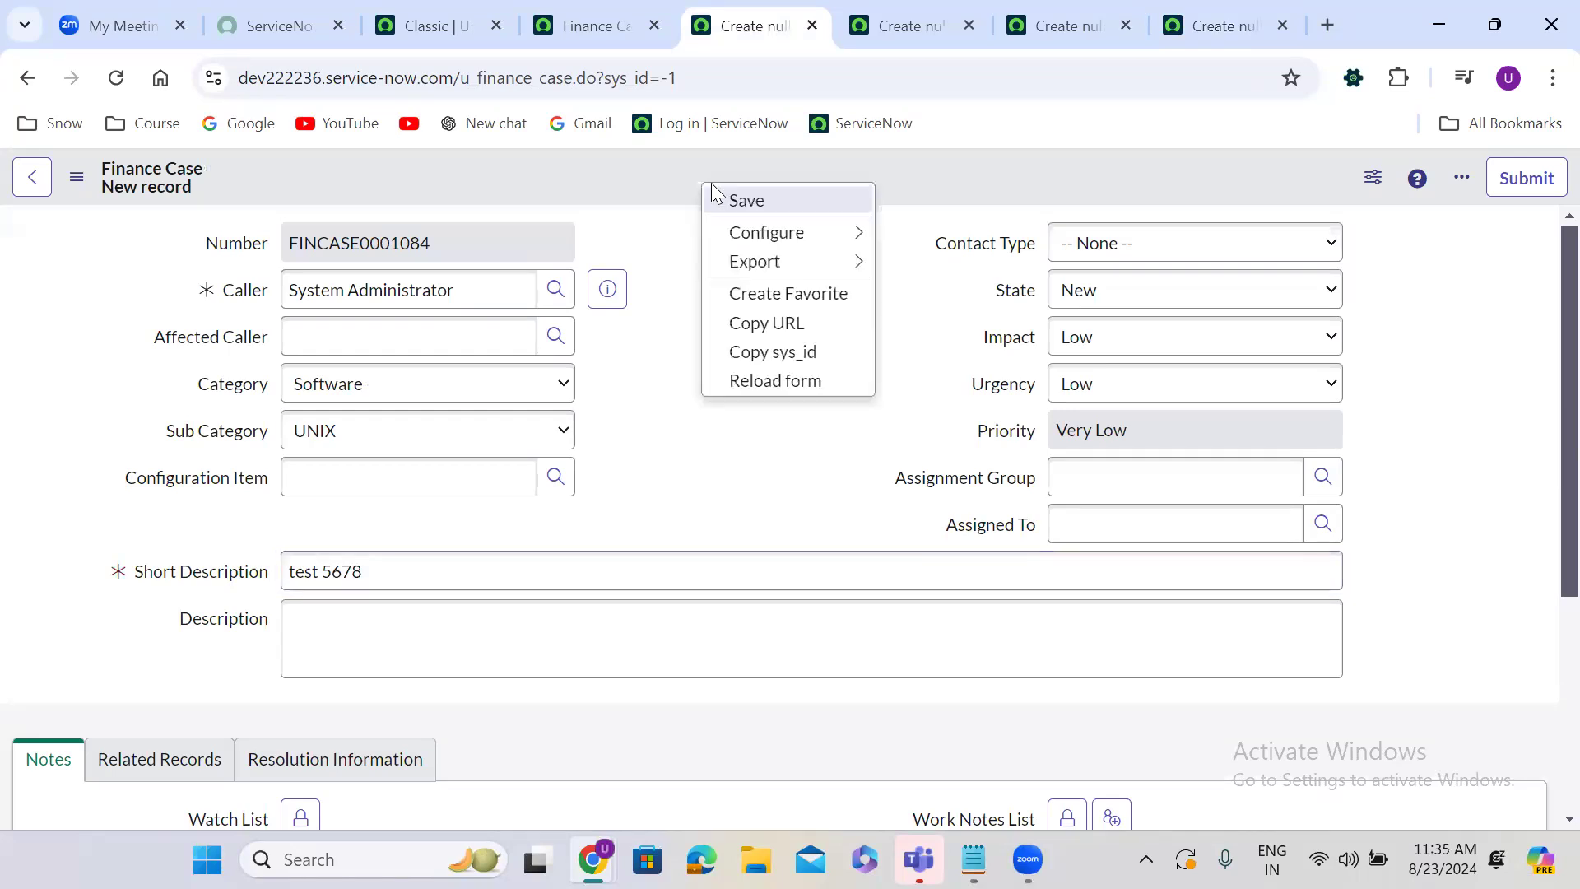
left_click(752, 201)
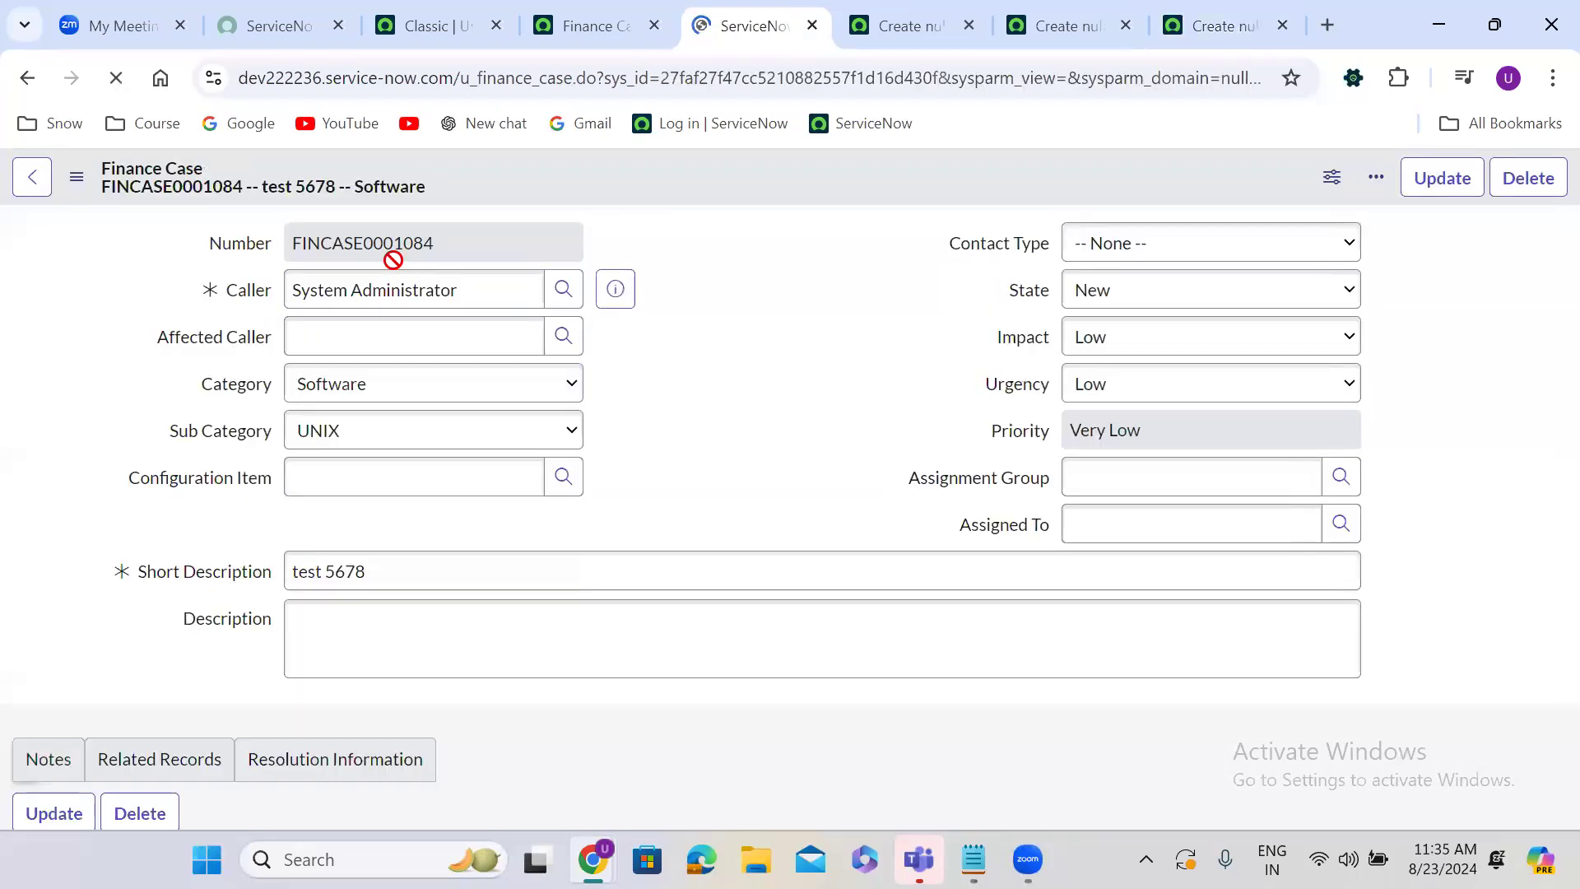
Create and save a Finance Case Task record with category Hardware, sub category Laptop and short description "test 5678".
left_click(902, 20)
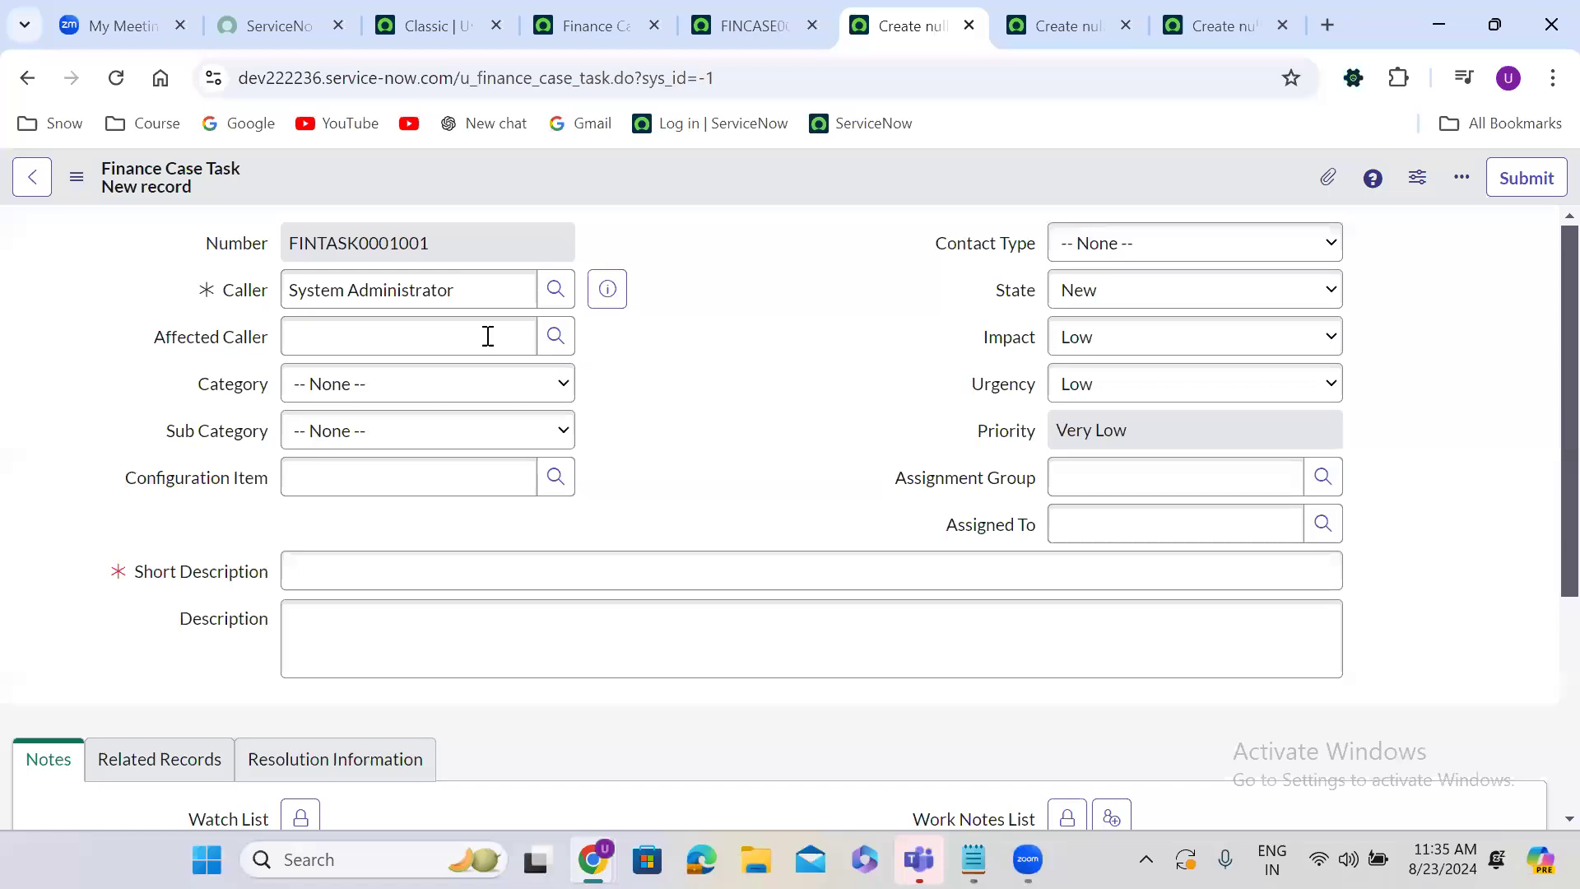
left_click(379, 391)
left_click(387, 480)
left_click(370, 442)
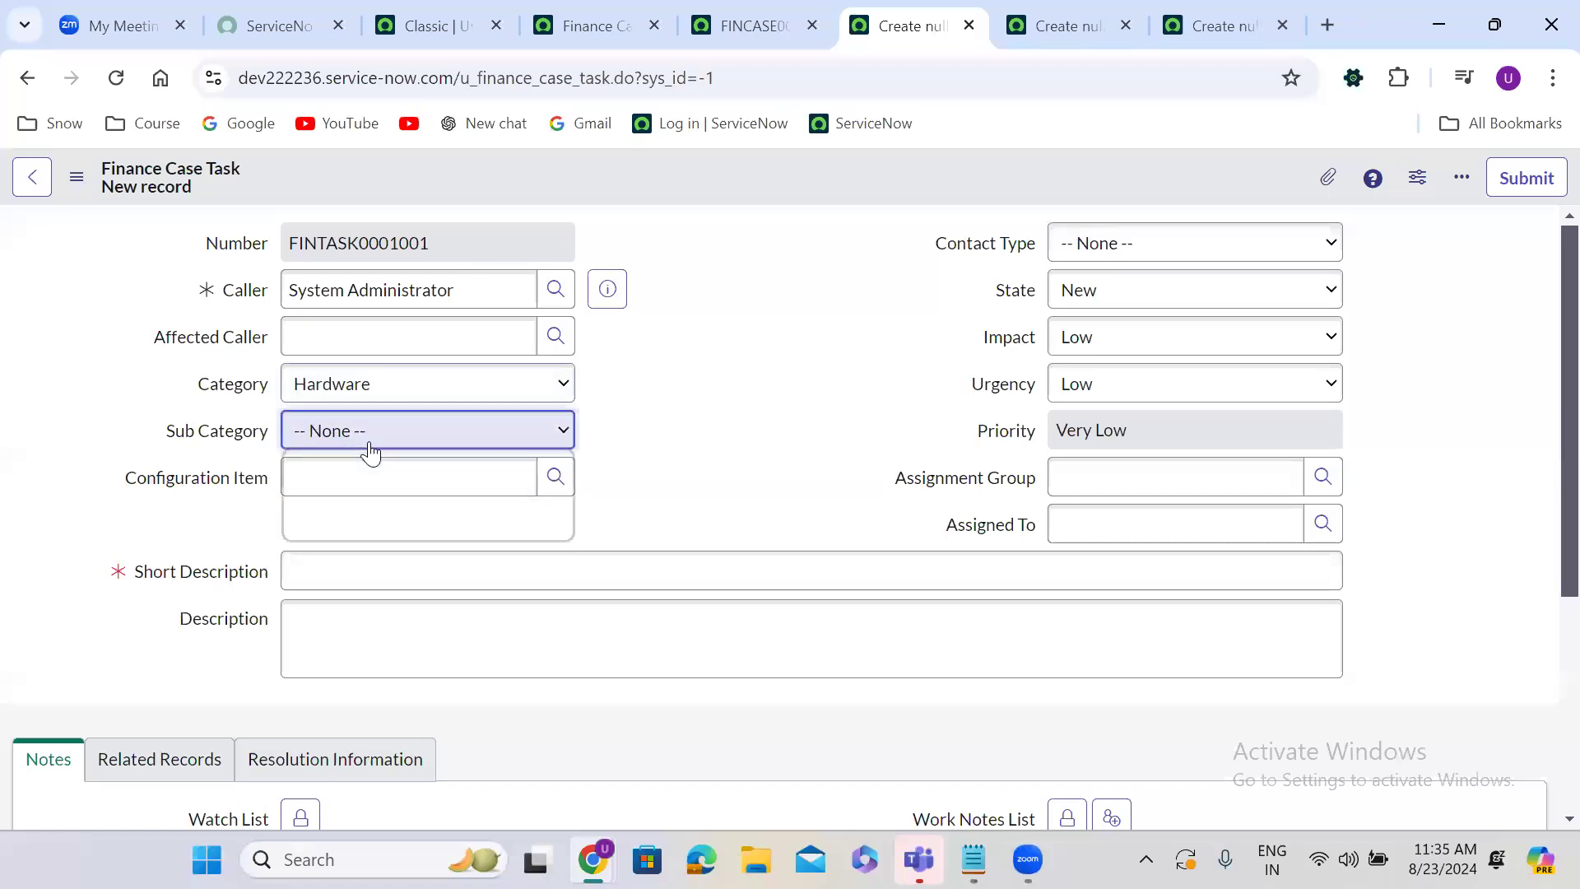
left_click(377, 494)
left_click(363, 566)
type("t")
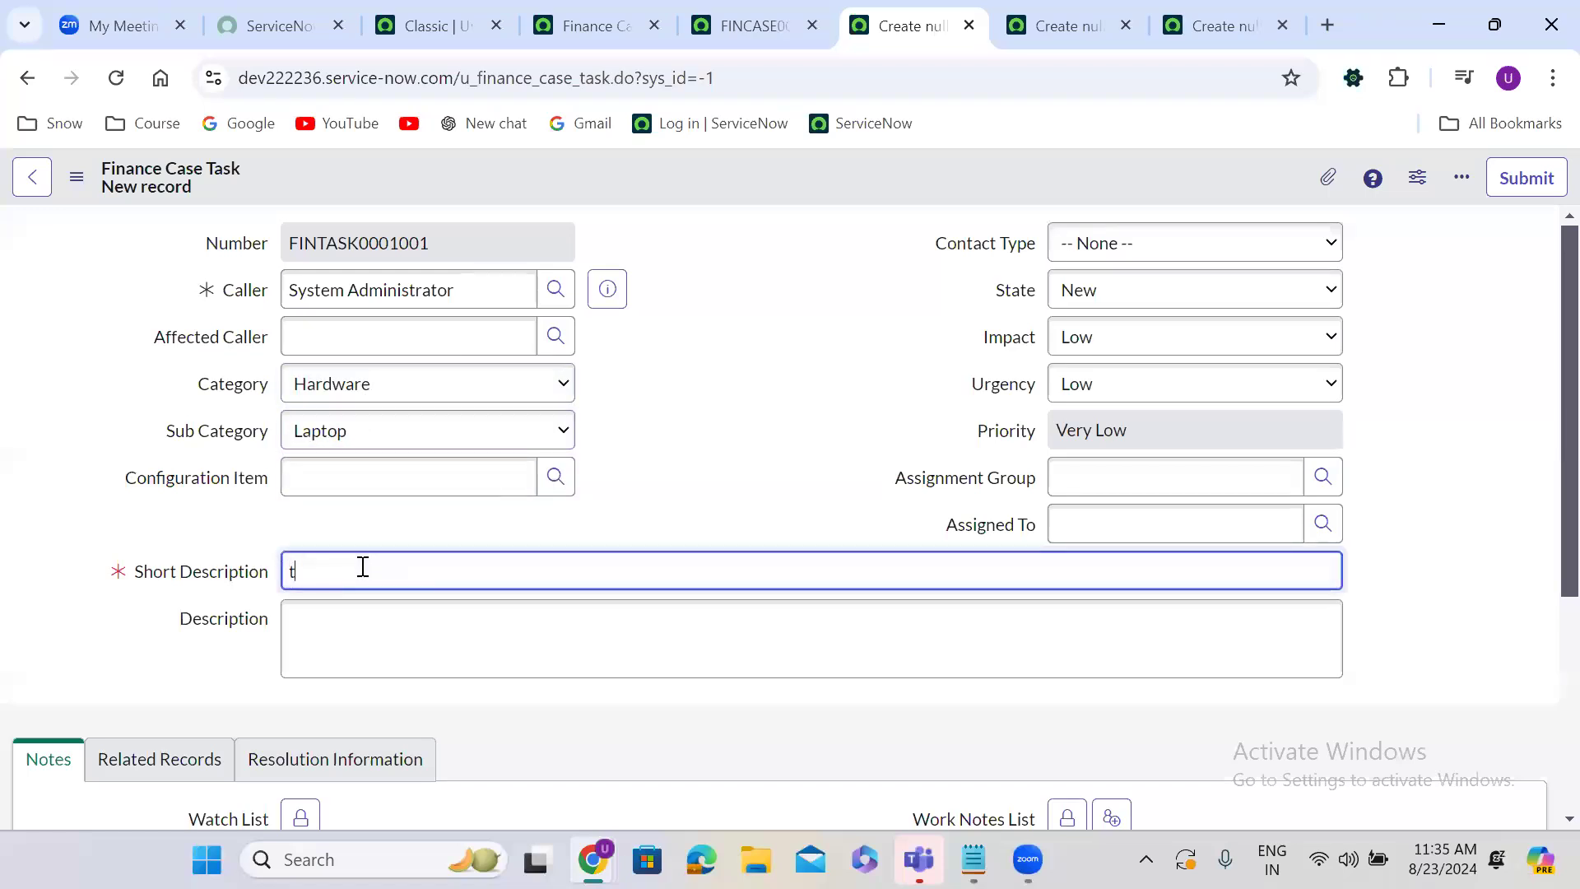
type("est 5678")
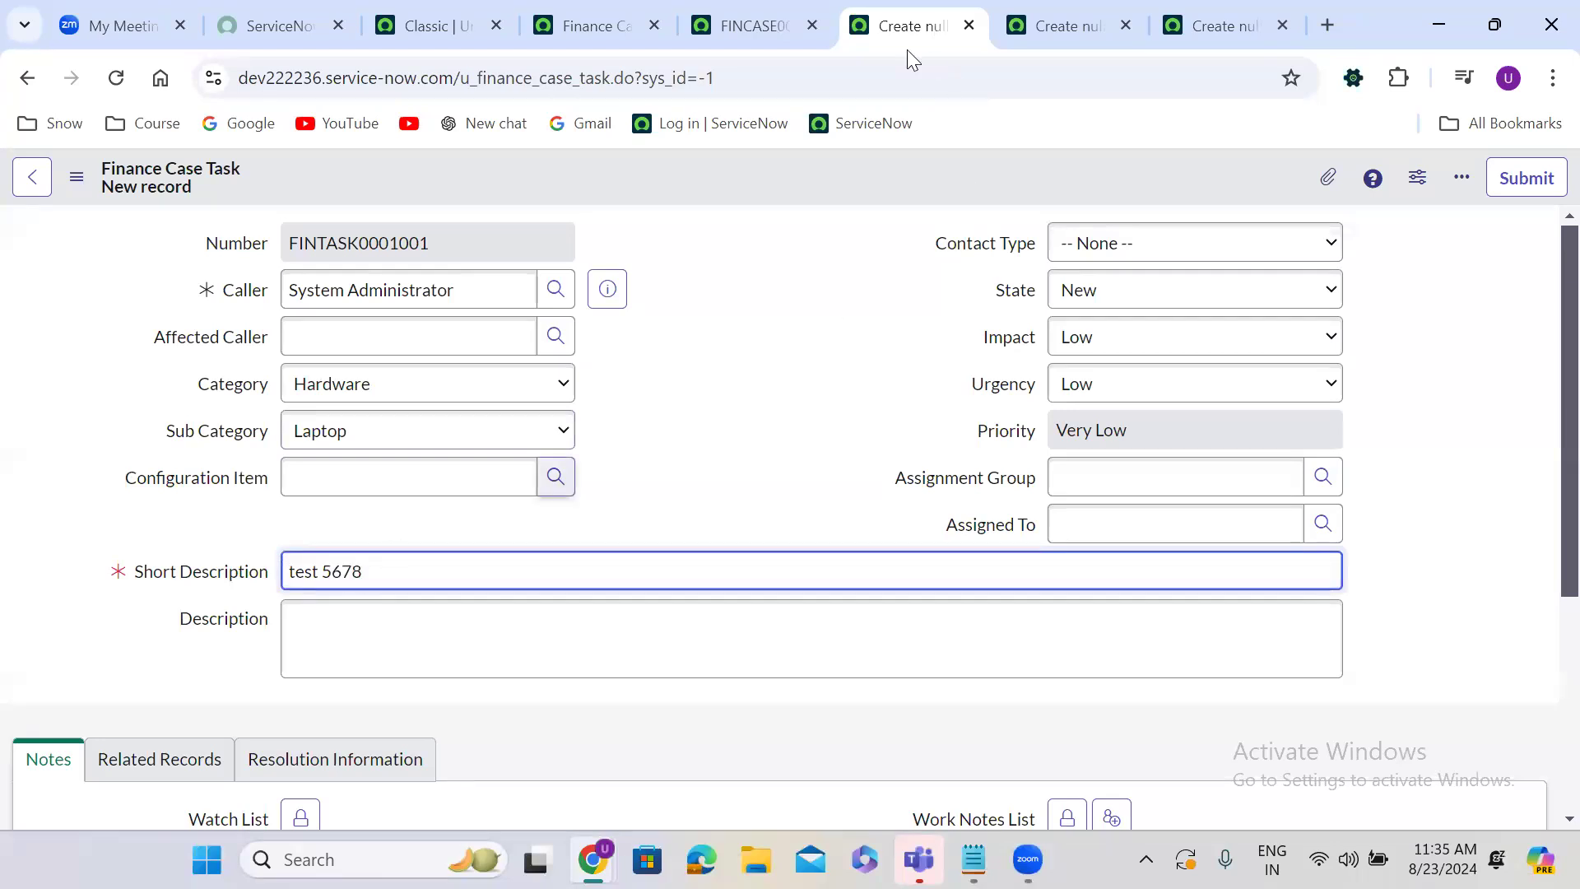
right_click(694, 177)
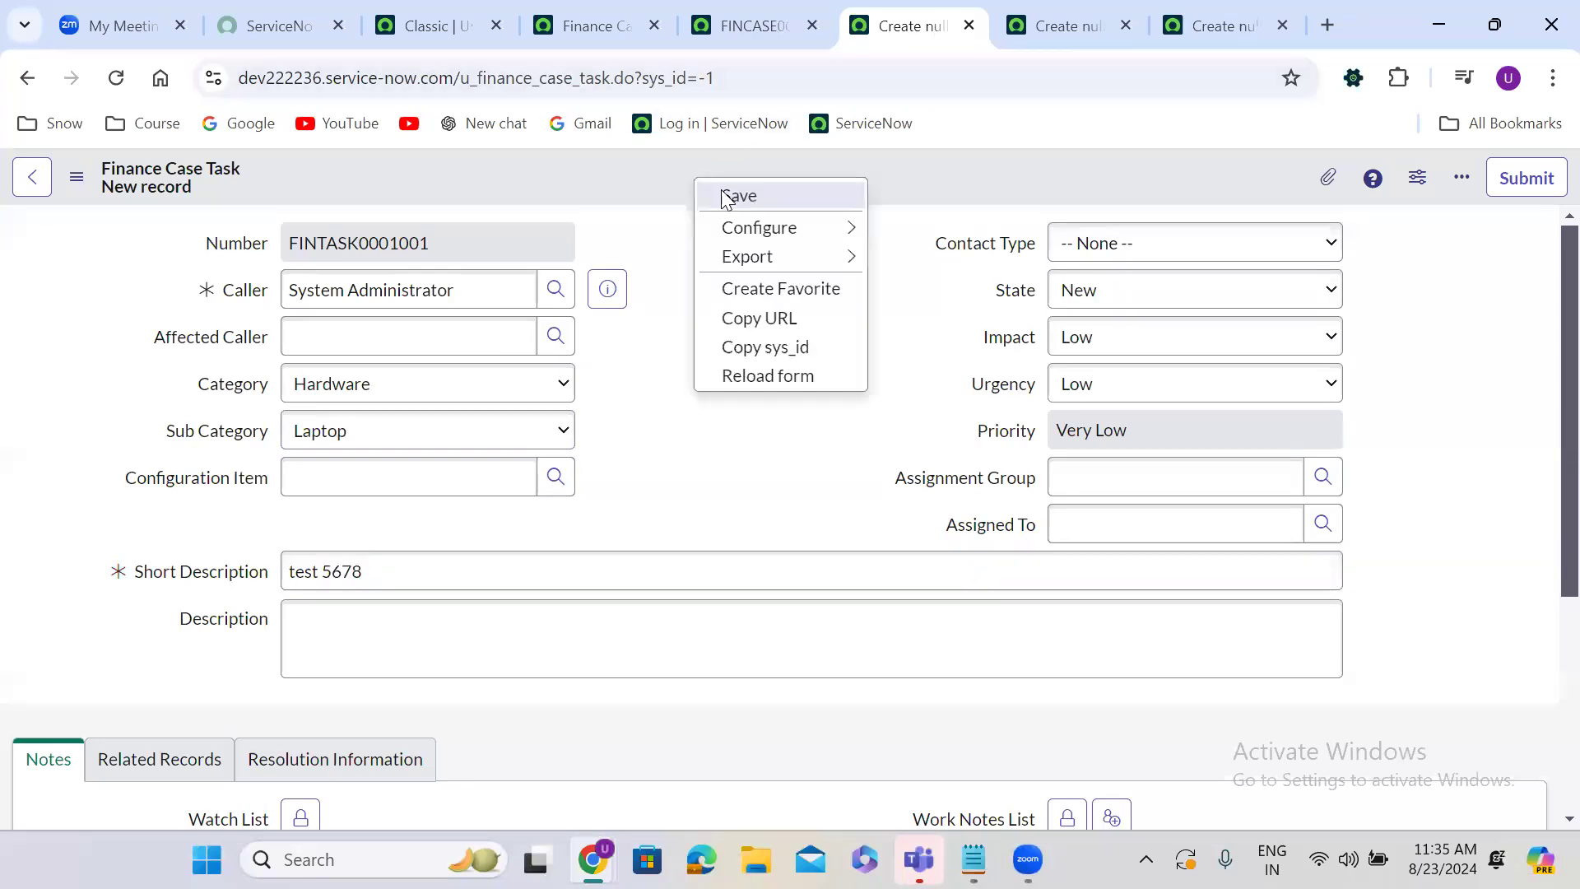
left_click(734, 196)
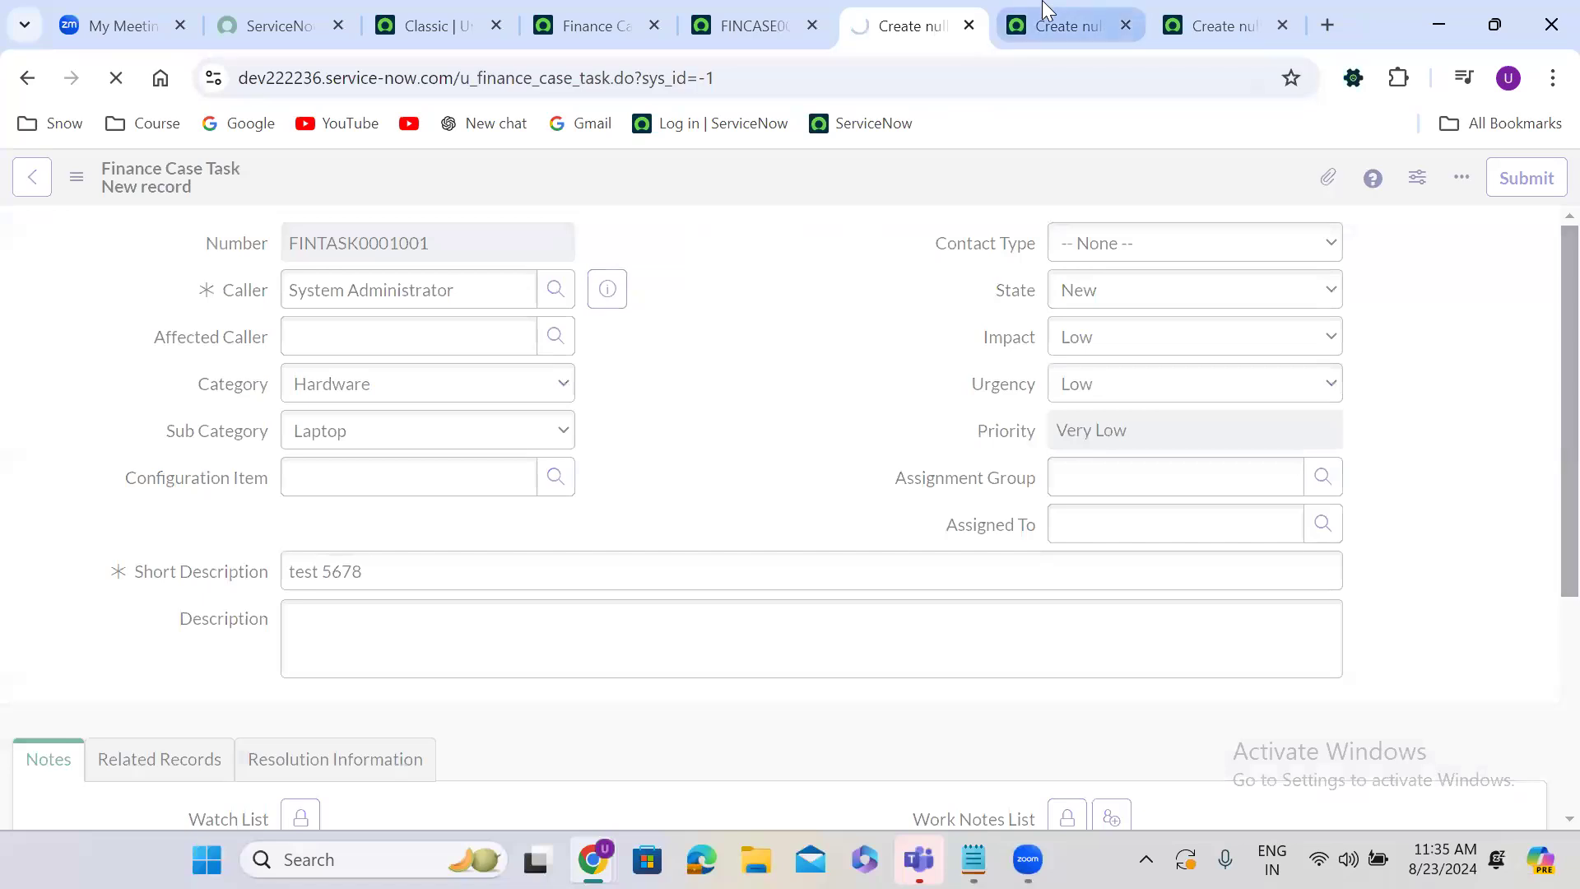
Create and save a Finance Case Log record with category Inquiry, sub category Defect and short description "test 5678".
left_click(1047, 23)
left_click(398, 395)
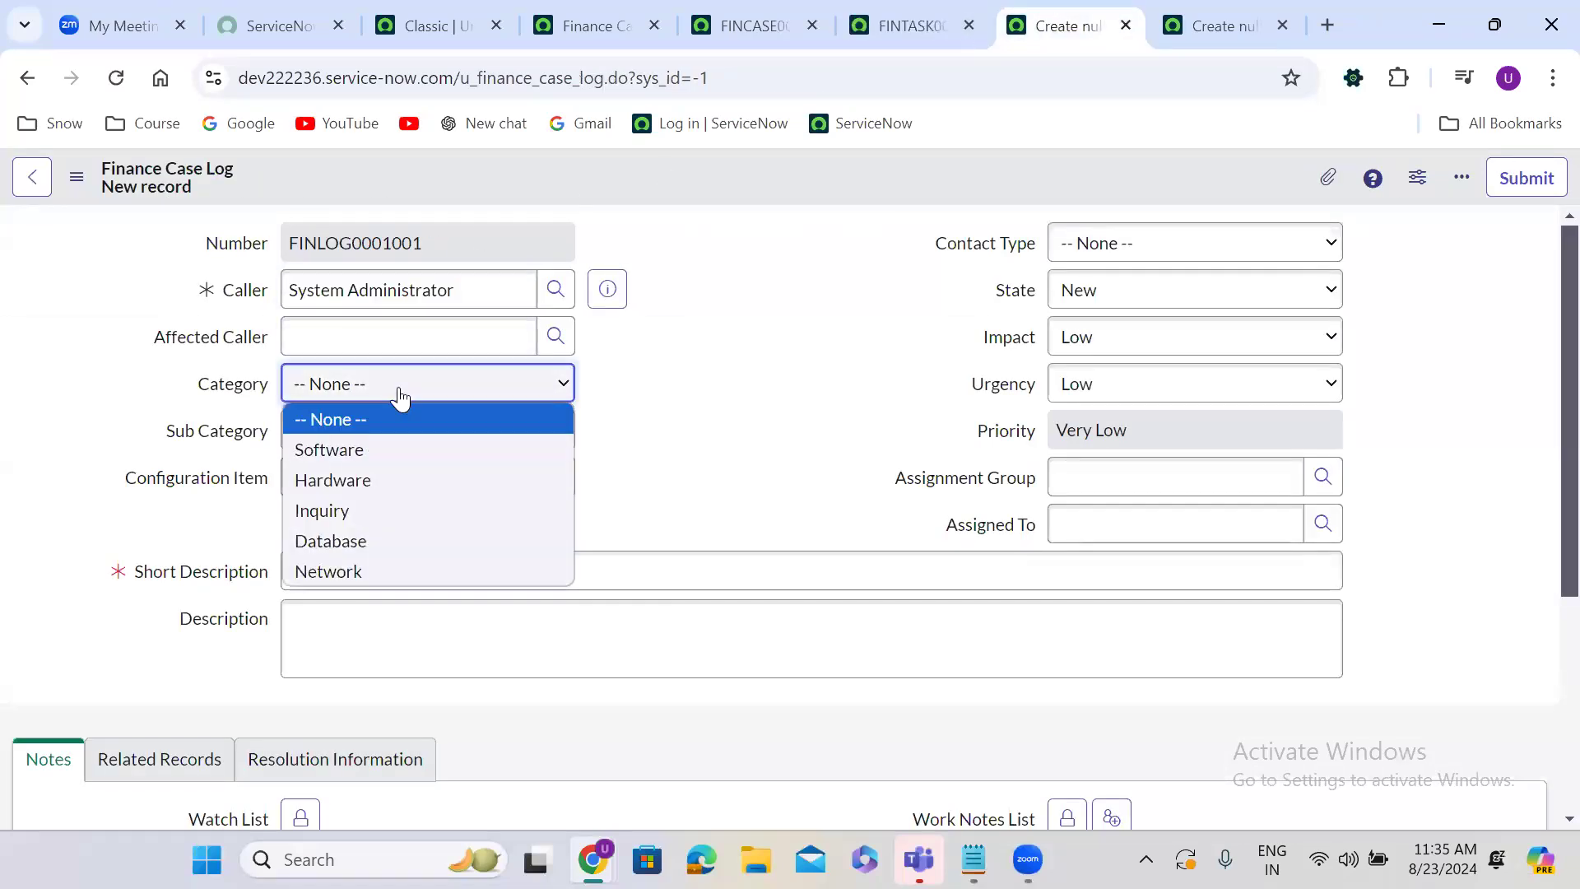
left_click(399, 504)
left_click(381, 436)
left_click(382, 520)
left_click(347, 568)
type("tes")
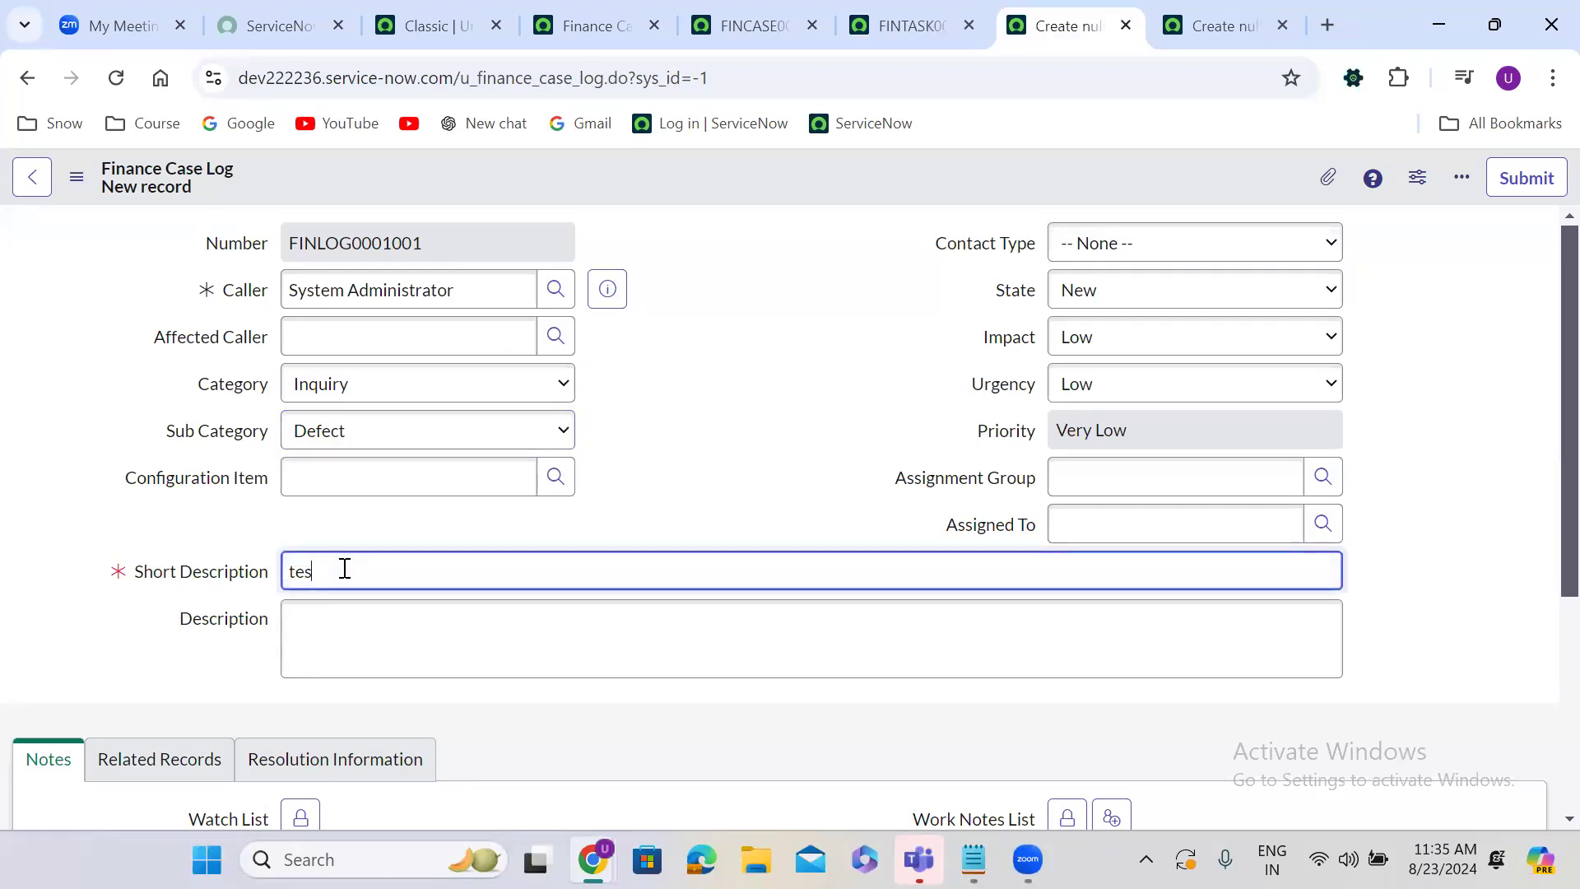
type("t 5678")
right_click(683, 181)
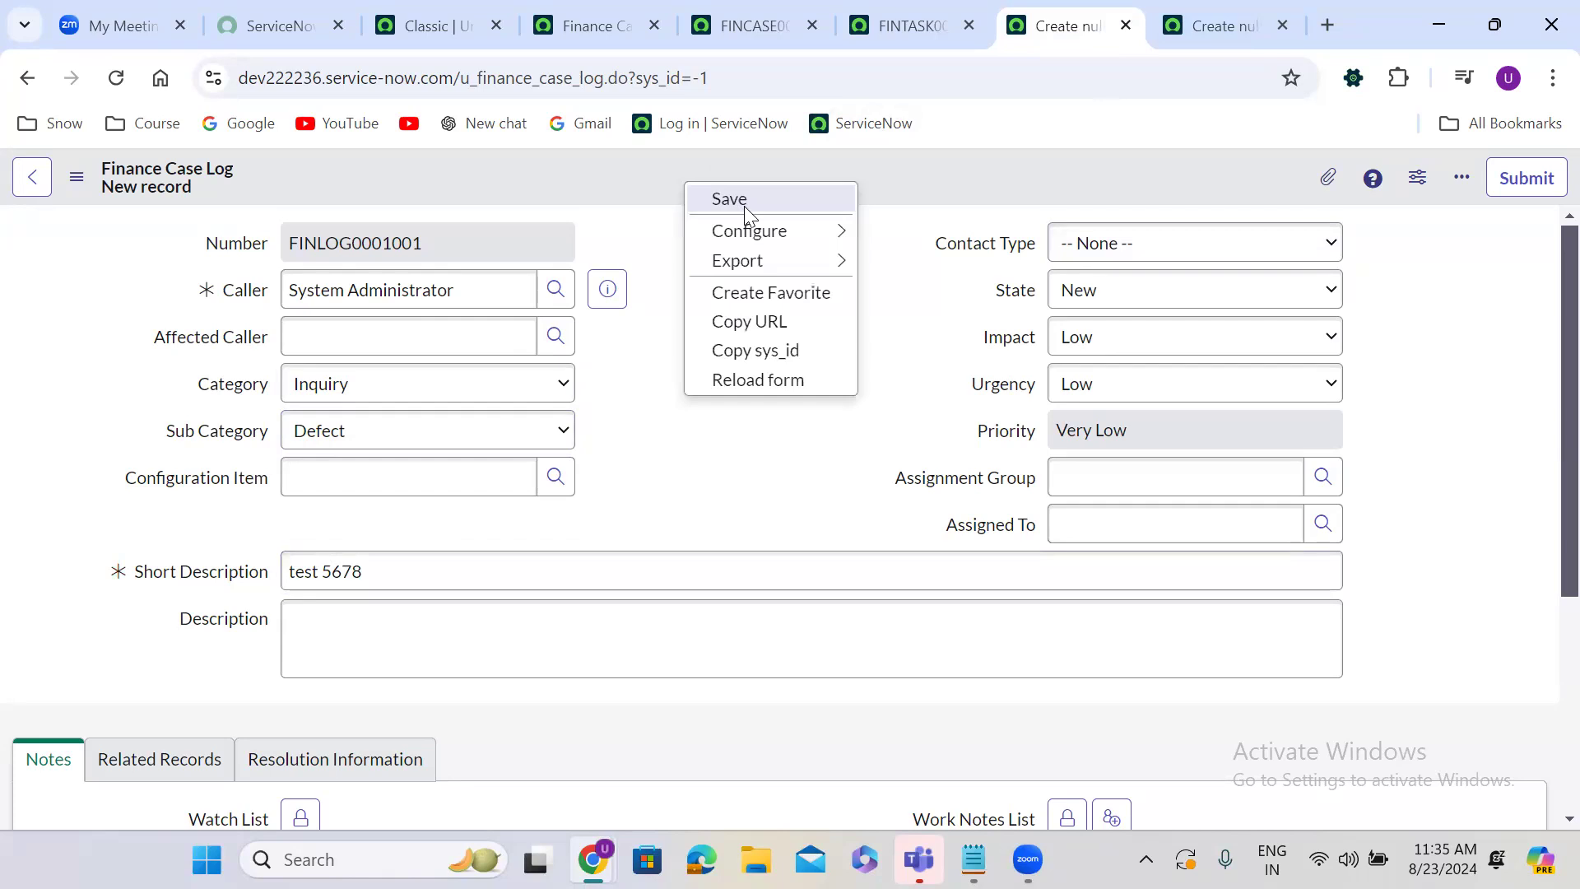
left_click(744, 205)
Create and save a Finance Case Map record with the short description "test 4567", leaving its category unset.
left_click(1224, 25)
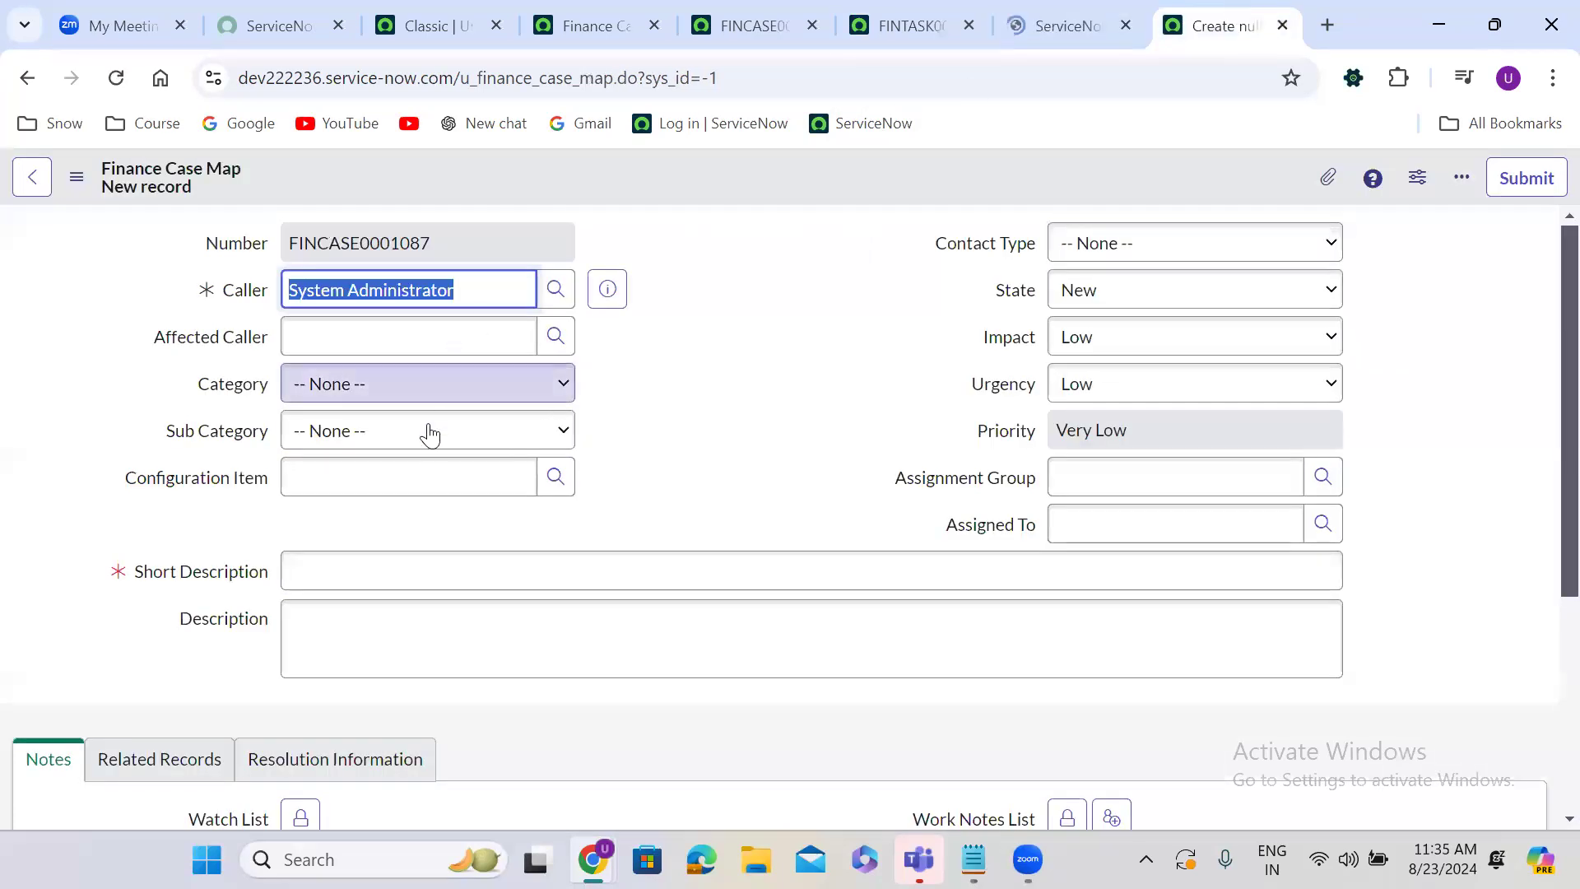
left_click(413, 557)
type("tes")
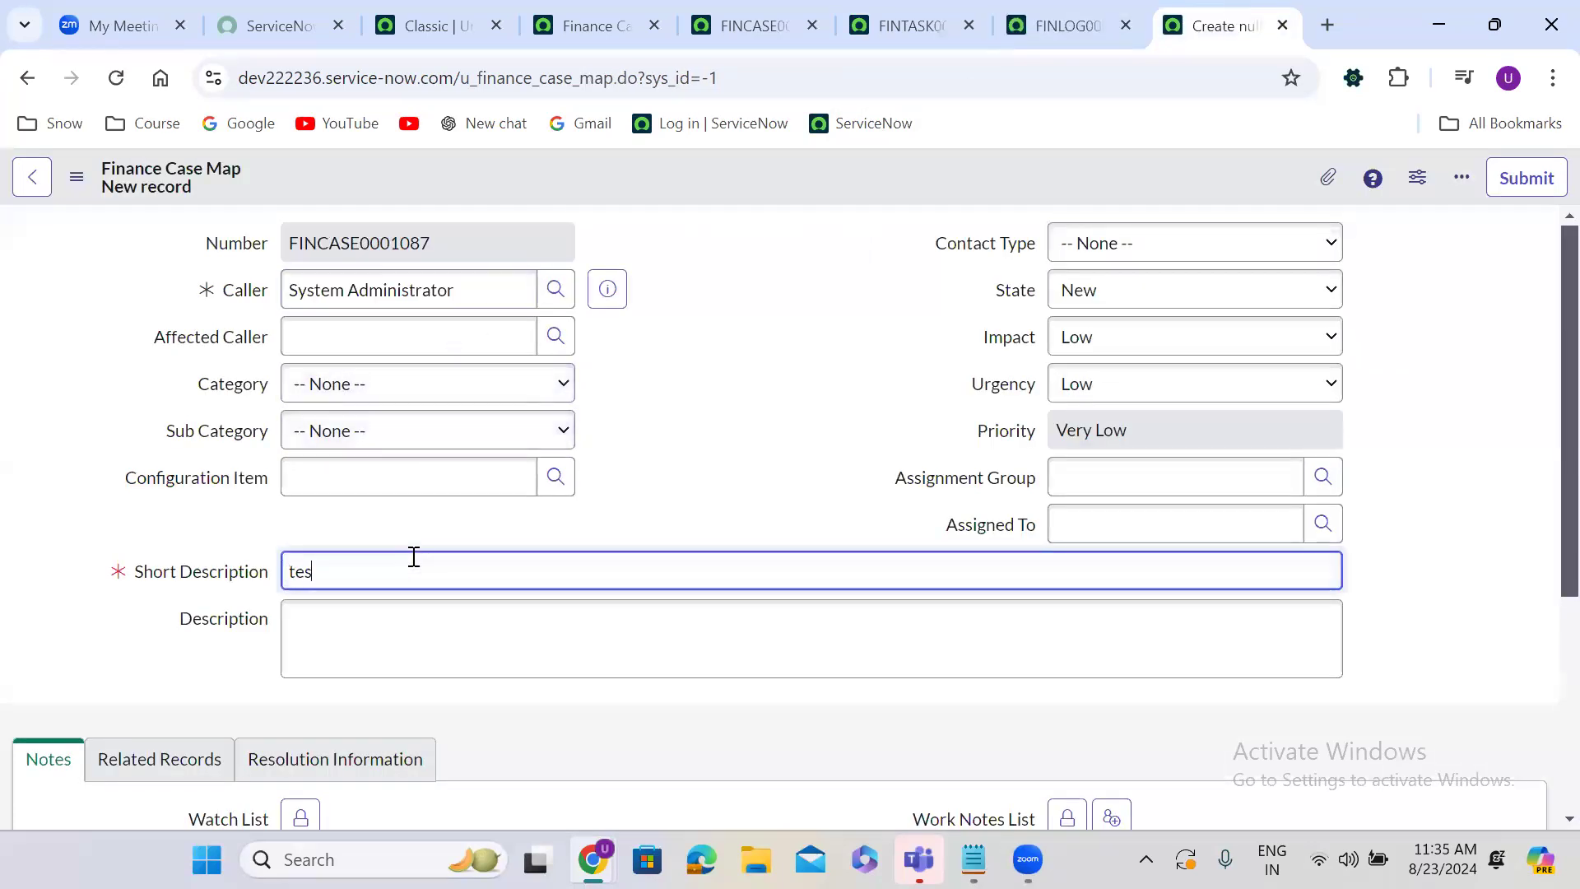
type("t 4567")
right_click(704, 169)
left_click(767, 186)
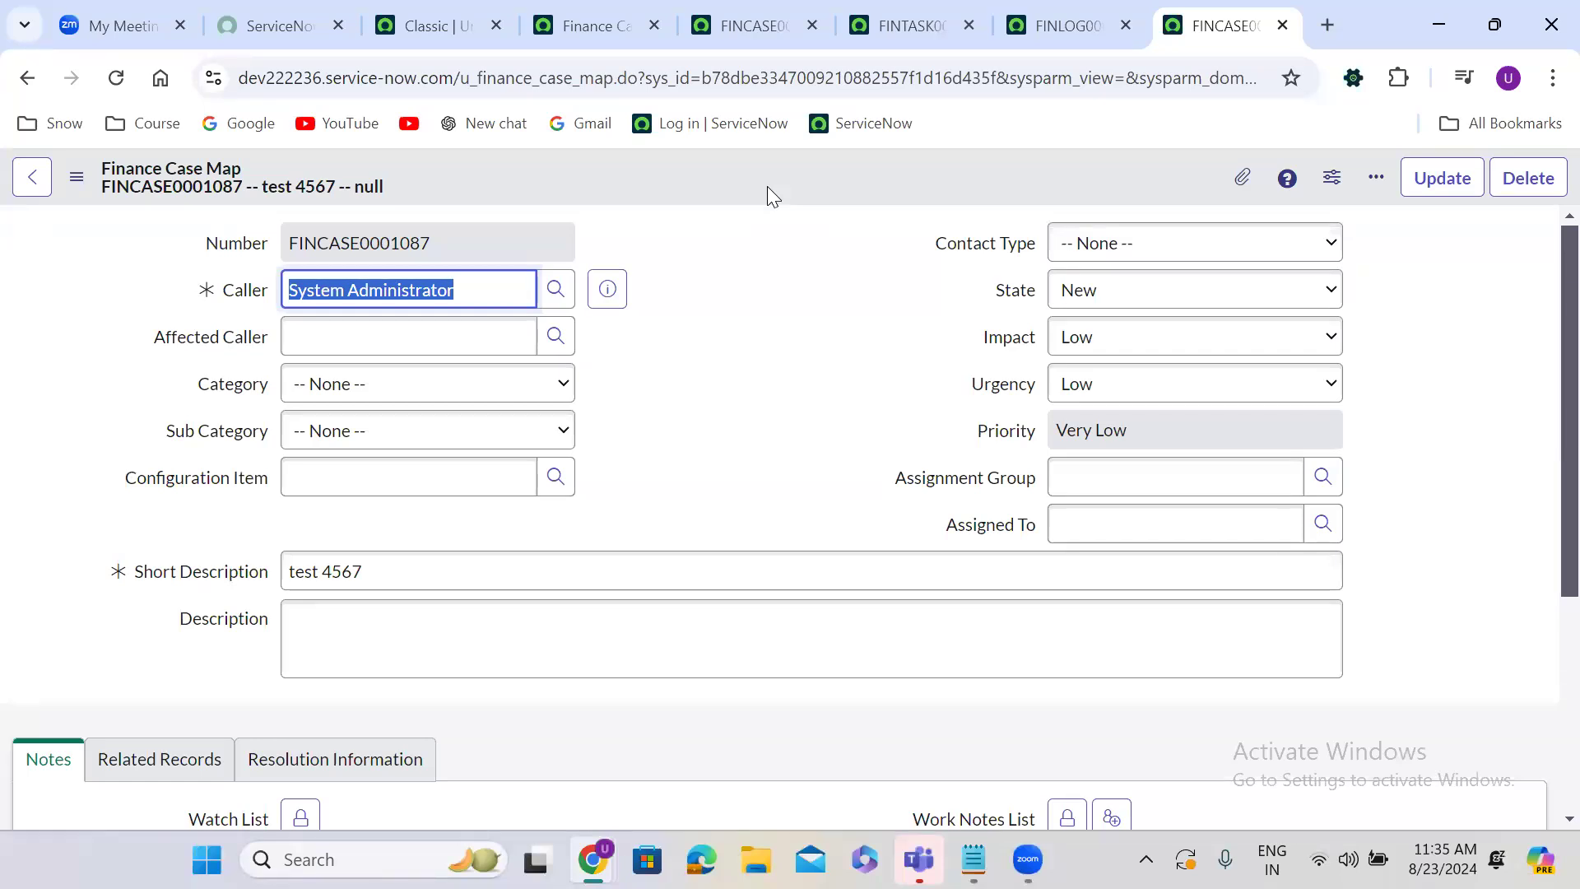
Show the list of Finance Case records from the Finance Case table record.
left_click(600, 10)
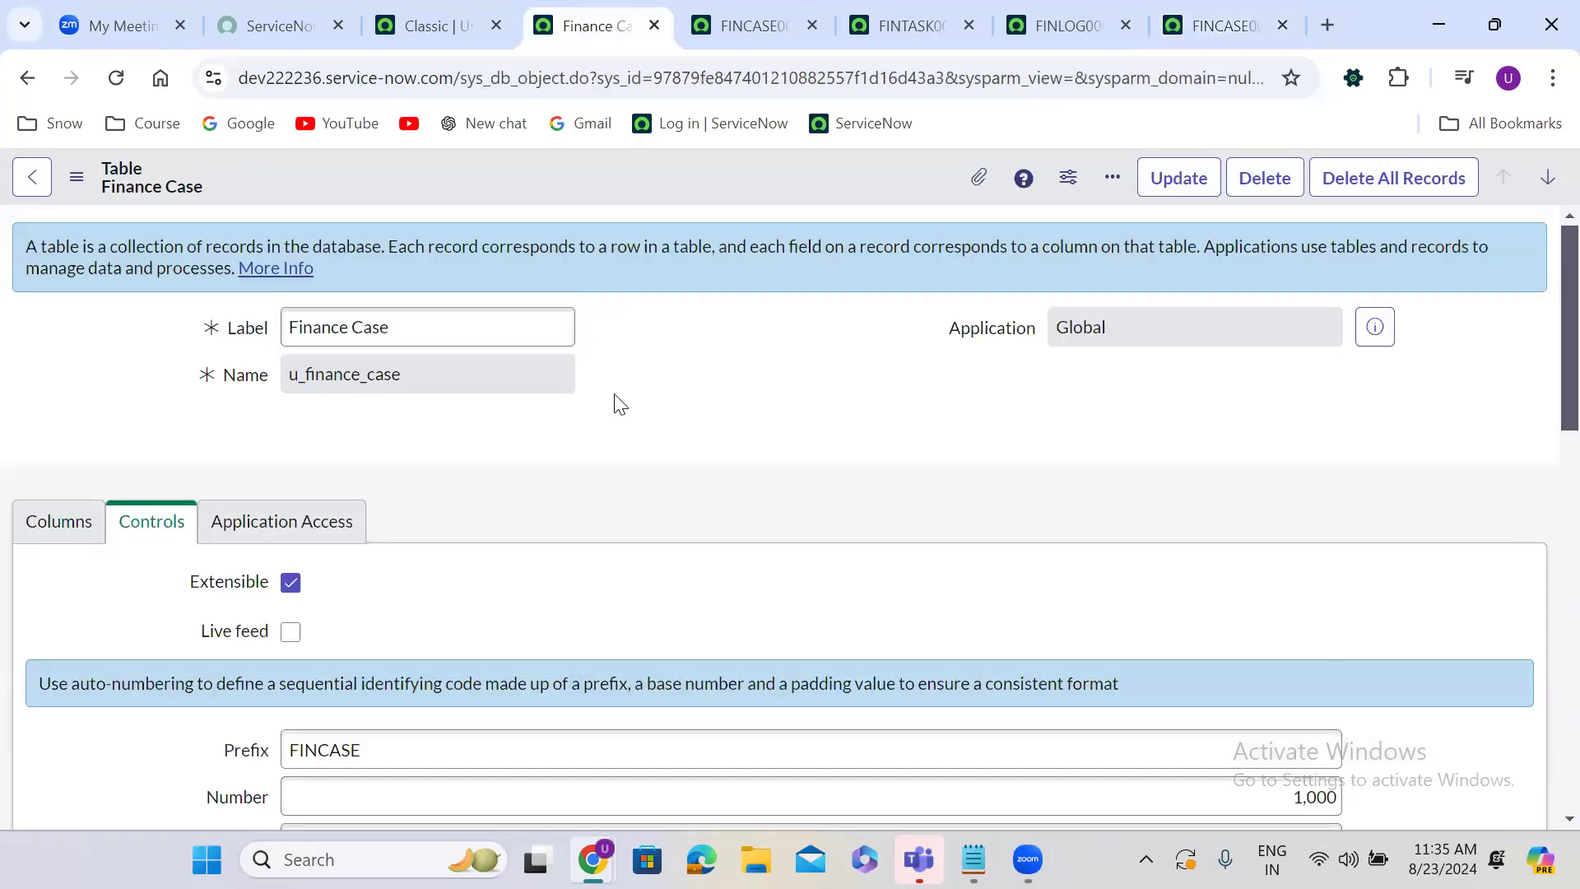
scroll(617, 403, "down", 10)
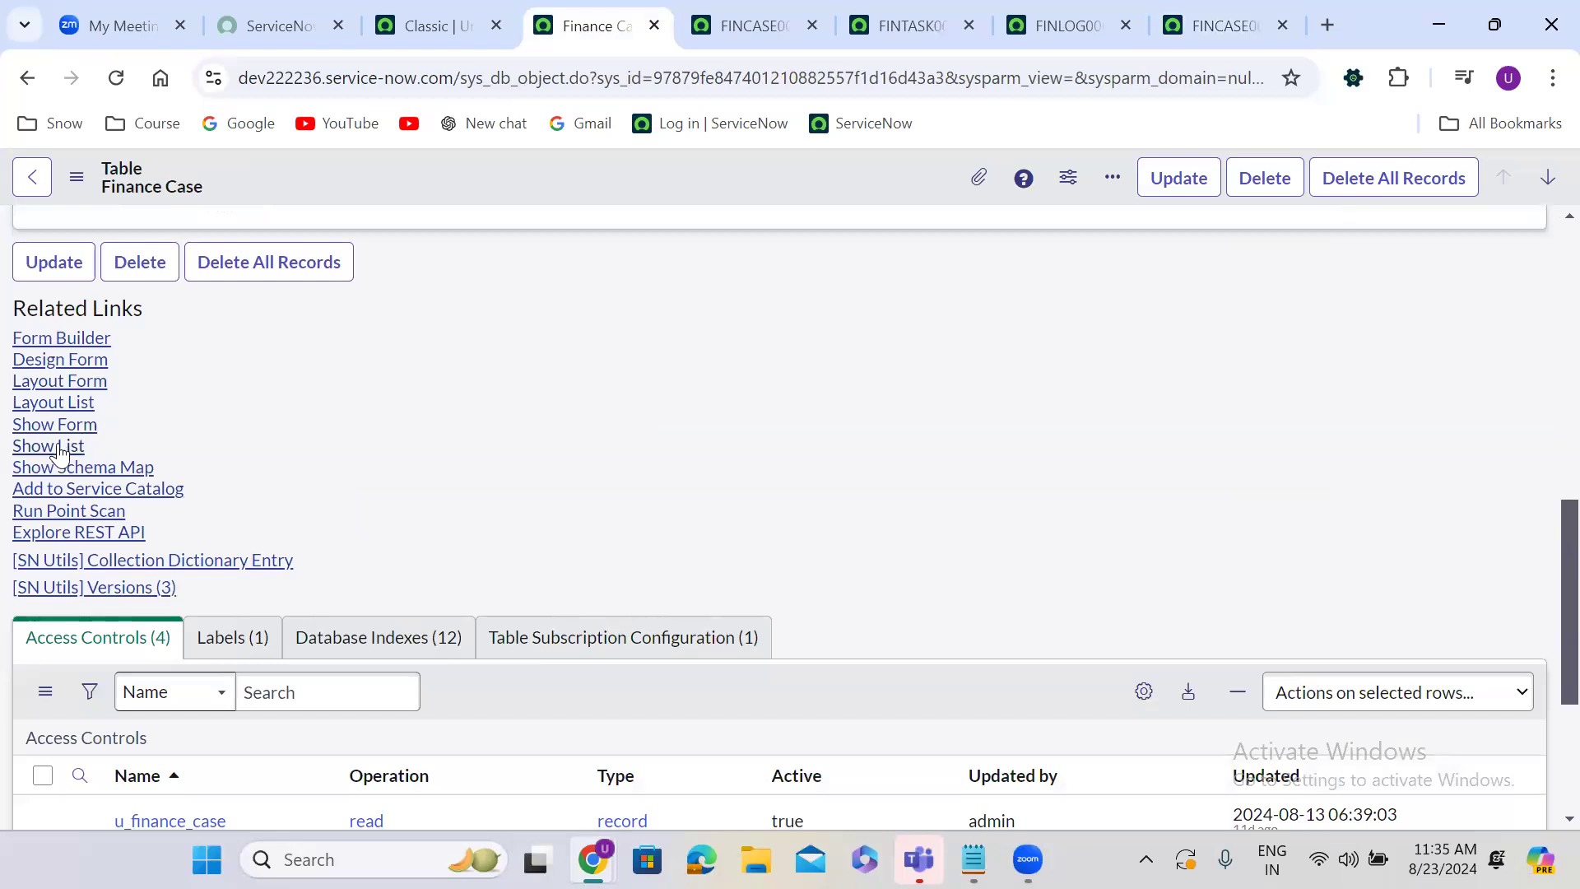
left_click(55, 446)
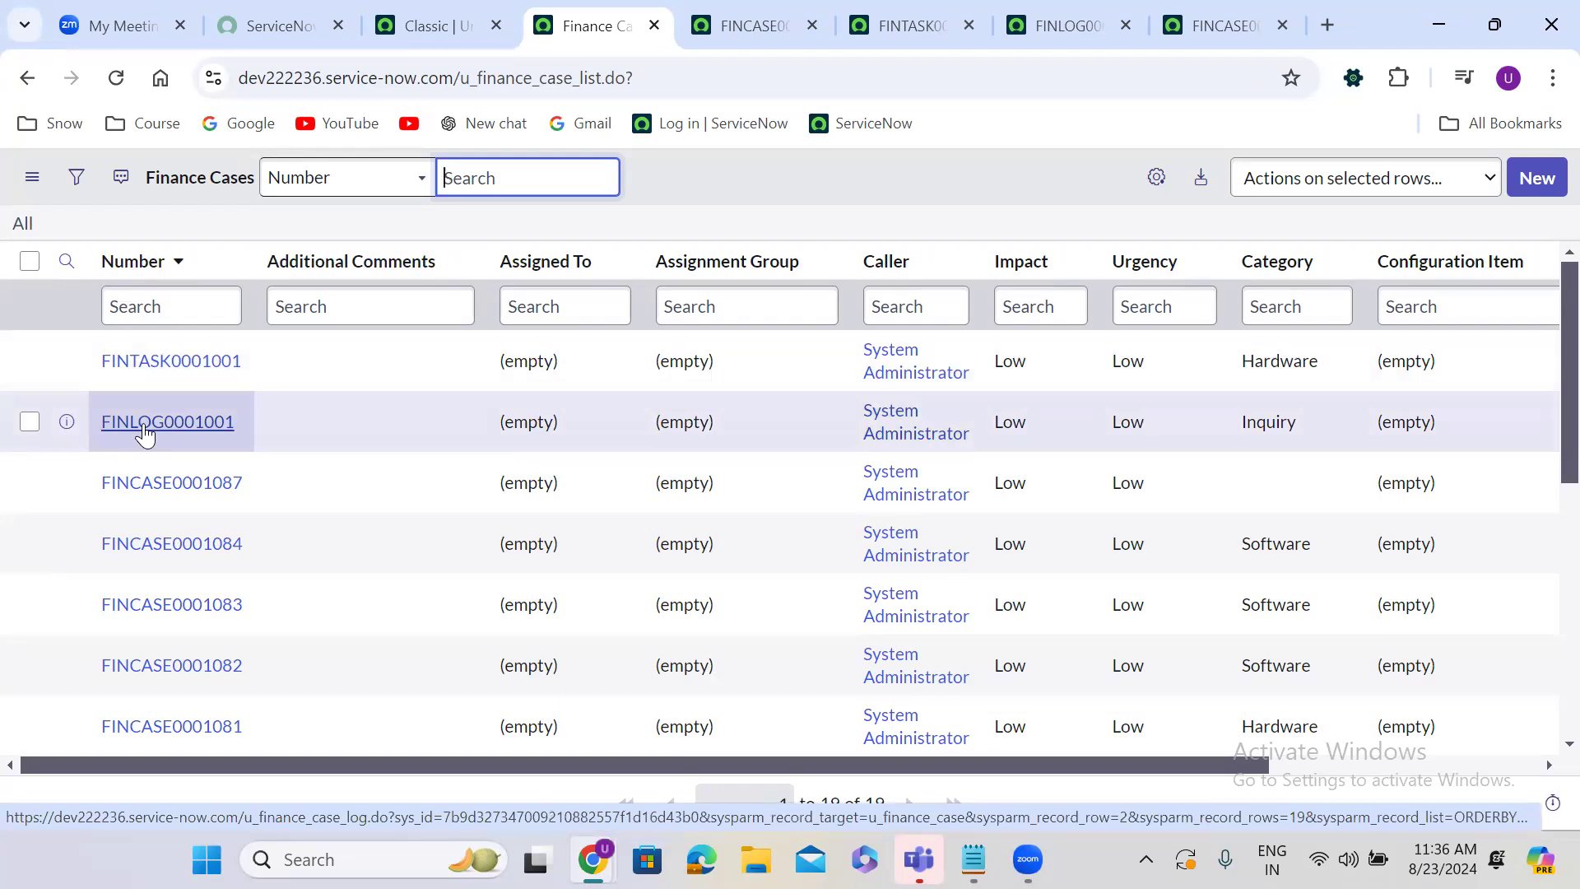
Filter the Finance Cases list by numbers containing "map".
left_click(171, 317)
type("*map")
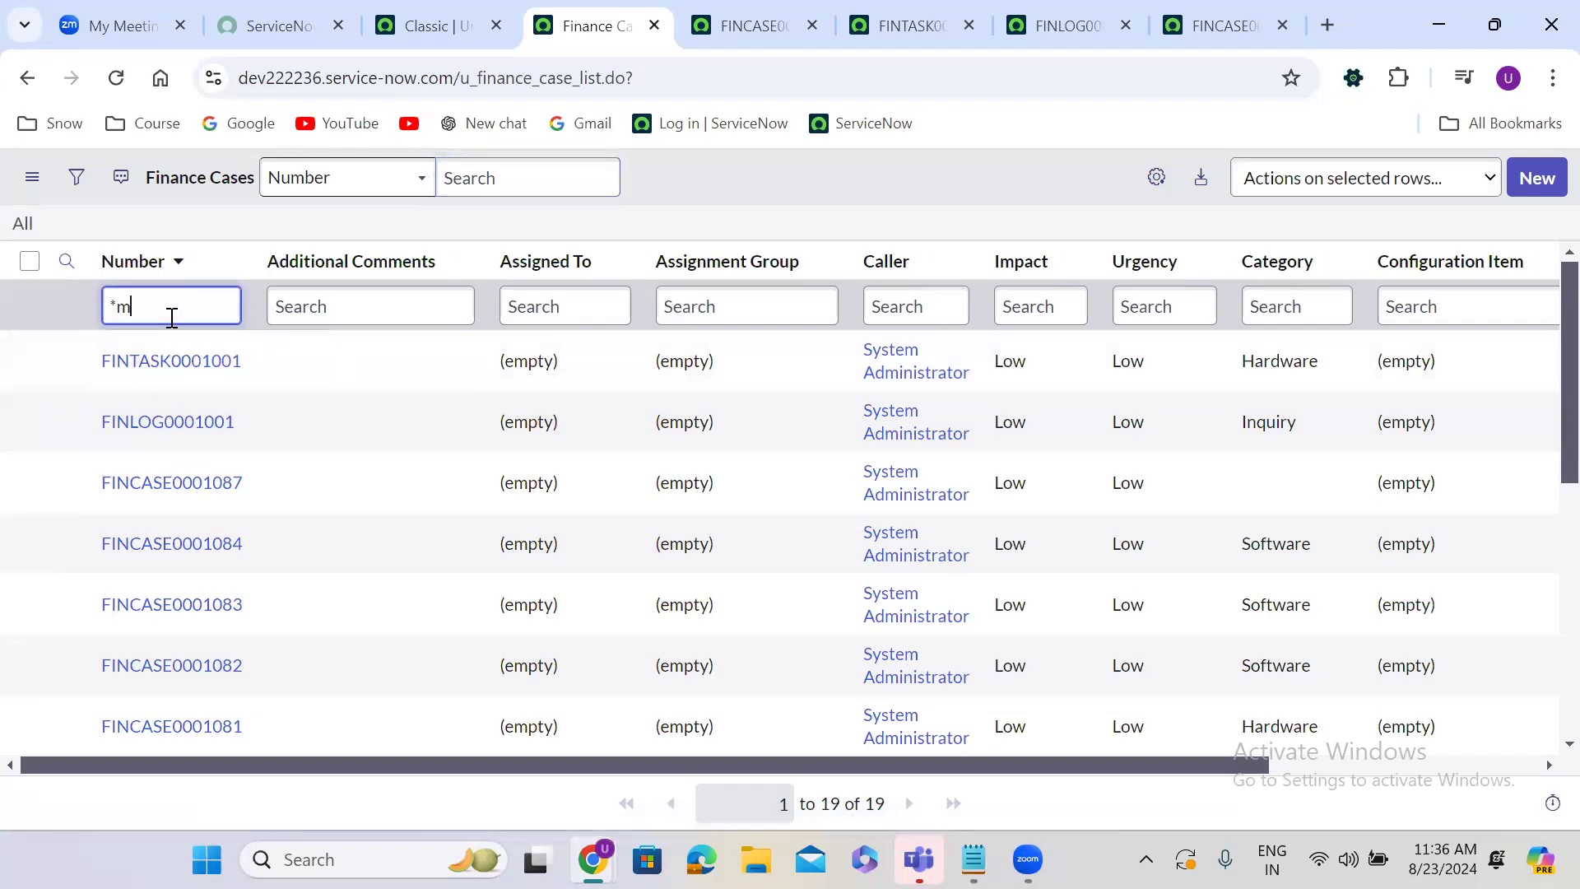
key("Return")
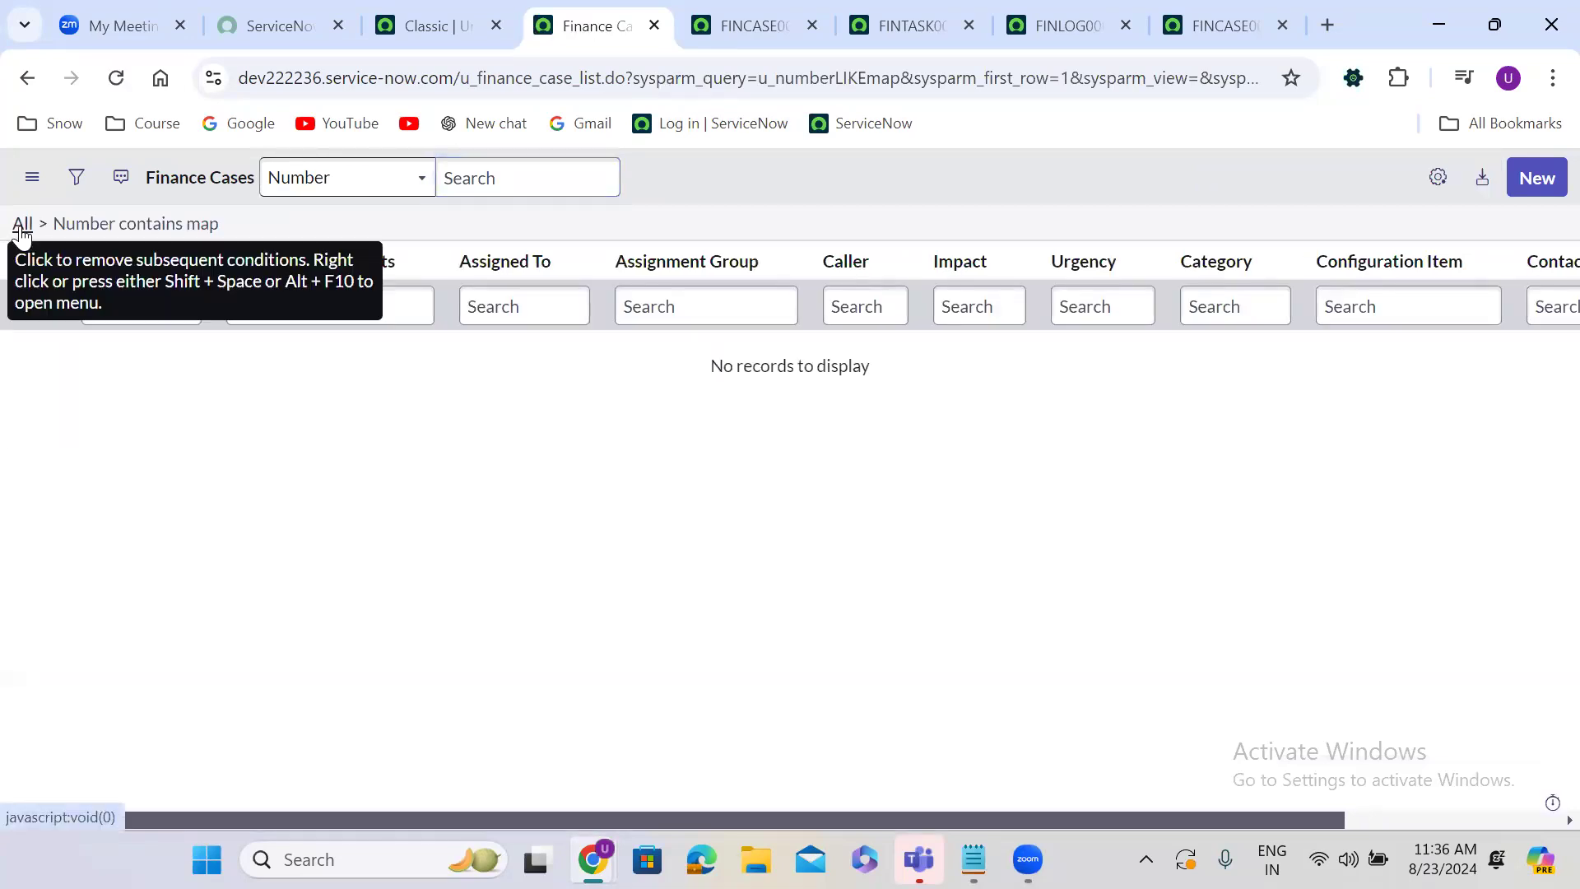
Filter the Finance Cases list by the Finance Case Map record's number, FINCASE0001087, and clear the filter again.
left_click(1208, 11)
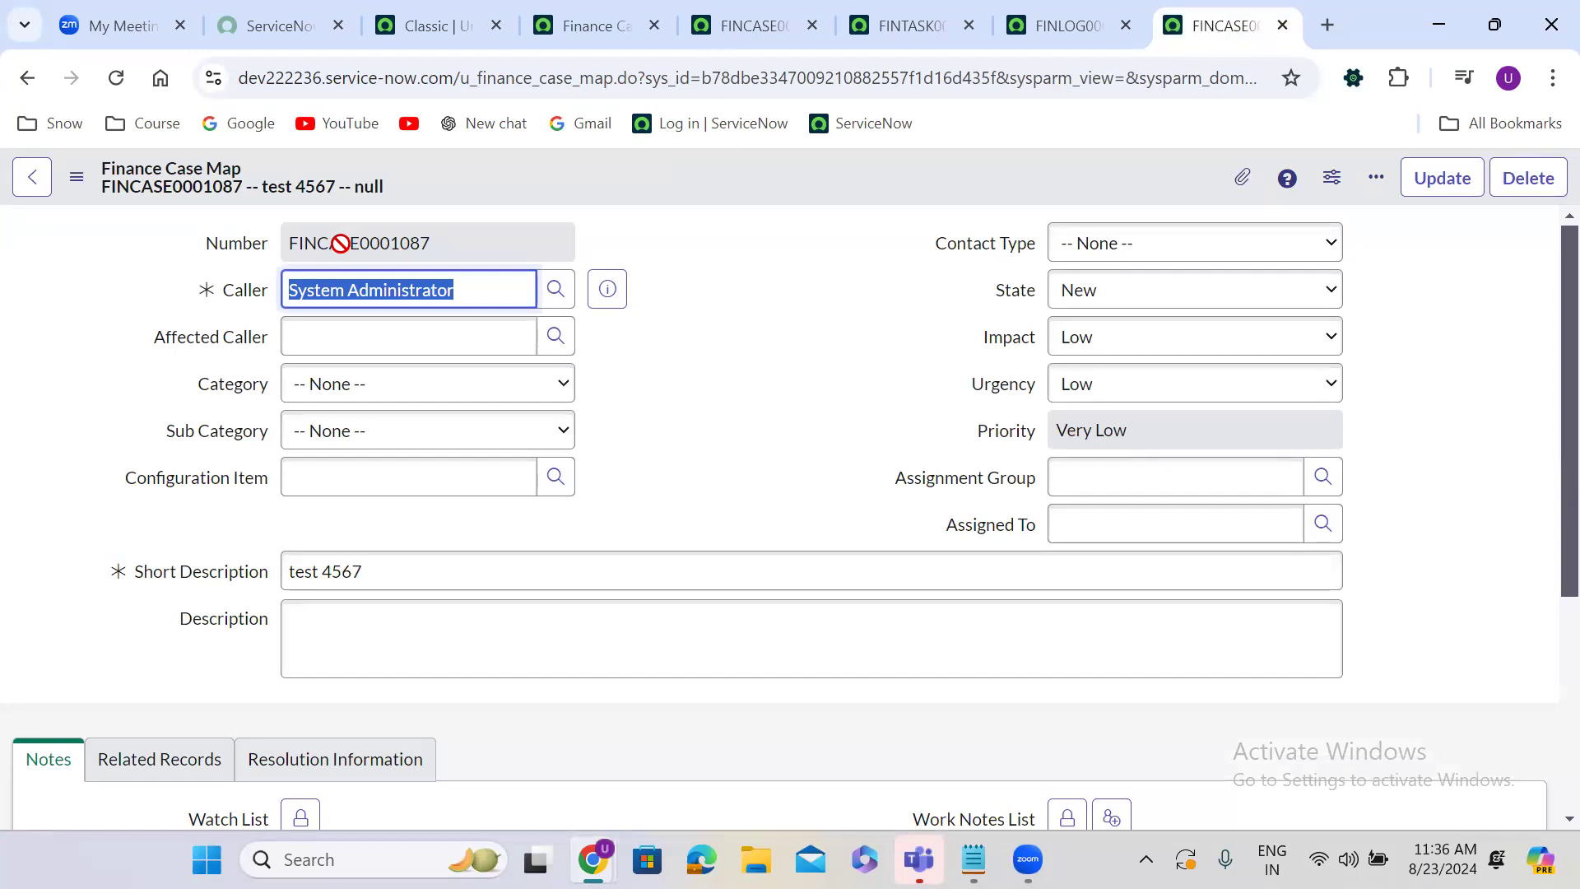
double_click(425, 244)
key("ctrl+c")
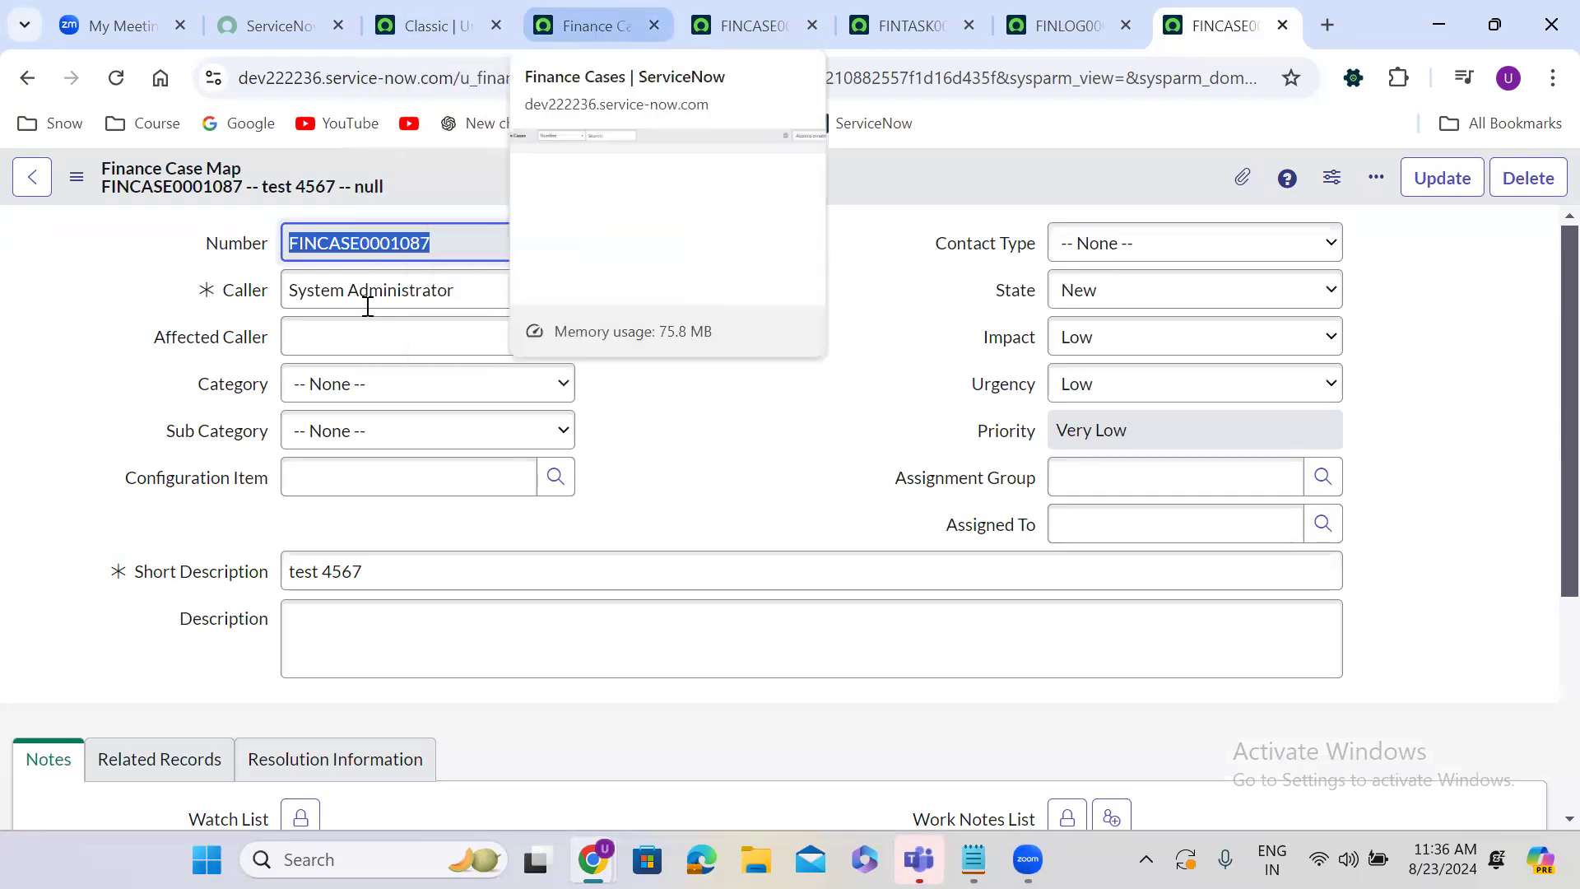
key("ctrl+4")
left_click(164, 309)
key("ctrl+v")
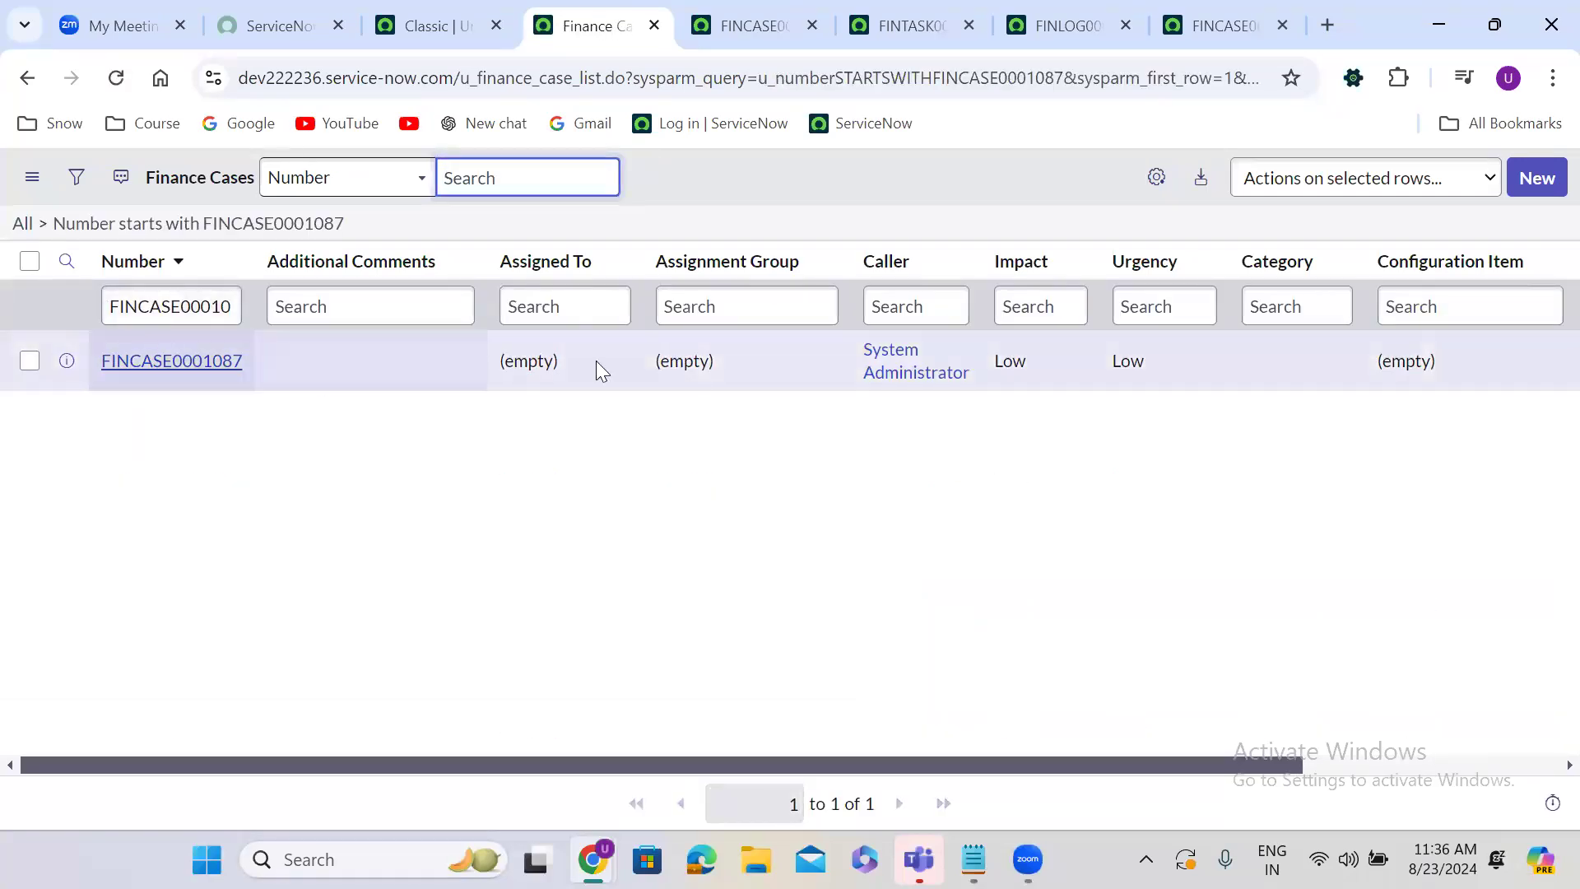
left_click(35, 224)
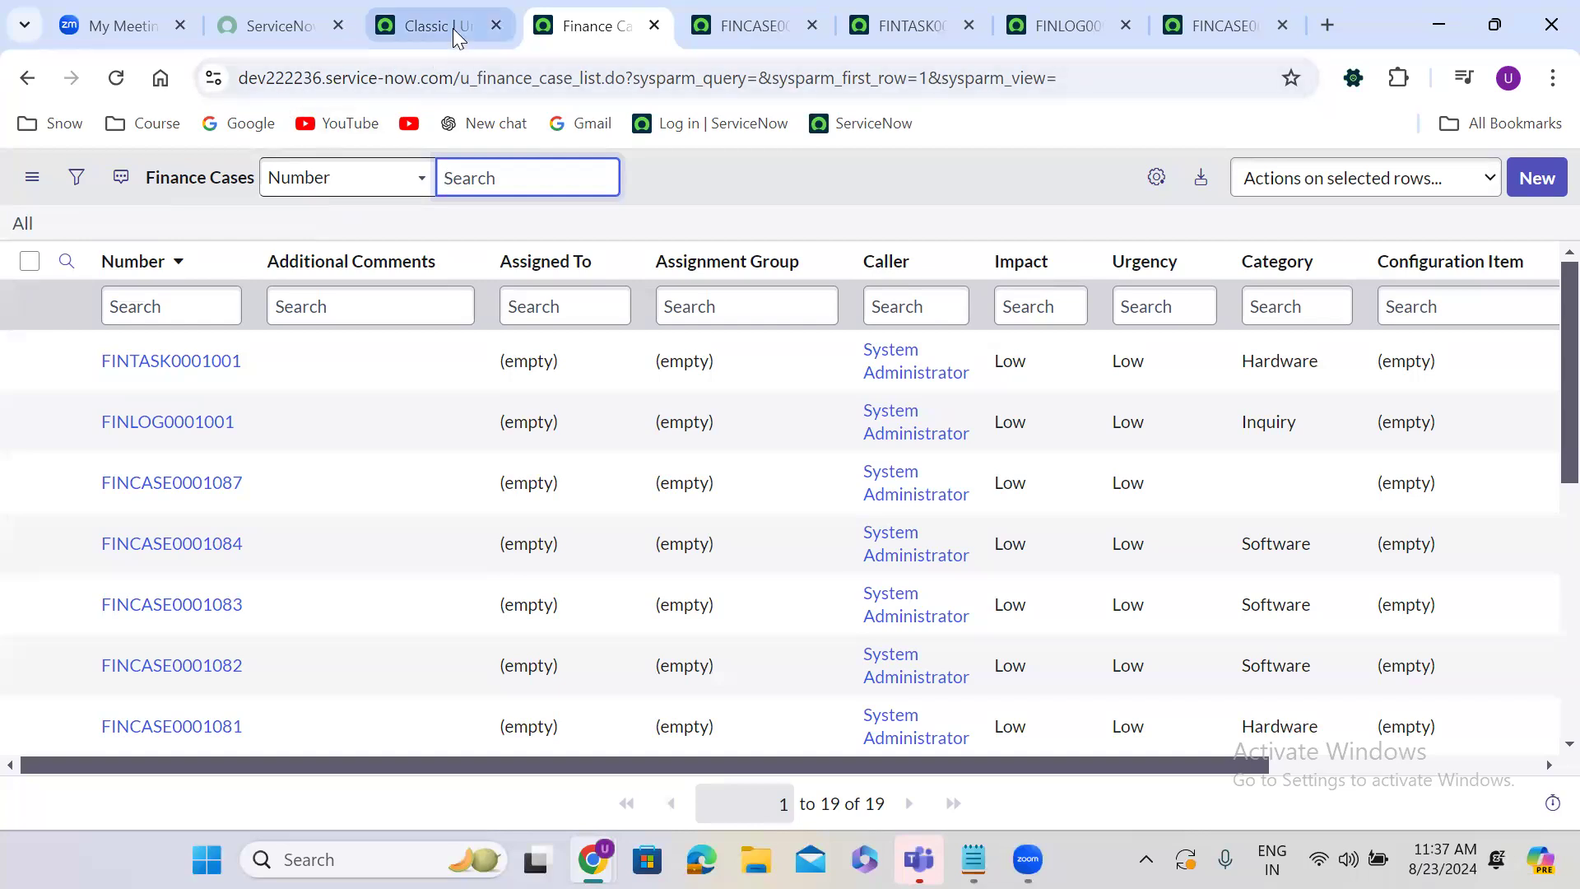
Return from the Finance Cases list to the Finance Case table record.
left_click(27, 78)
left_click(28, 77)
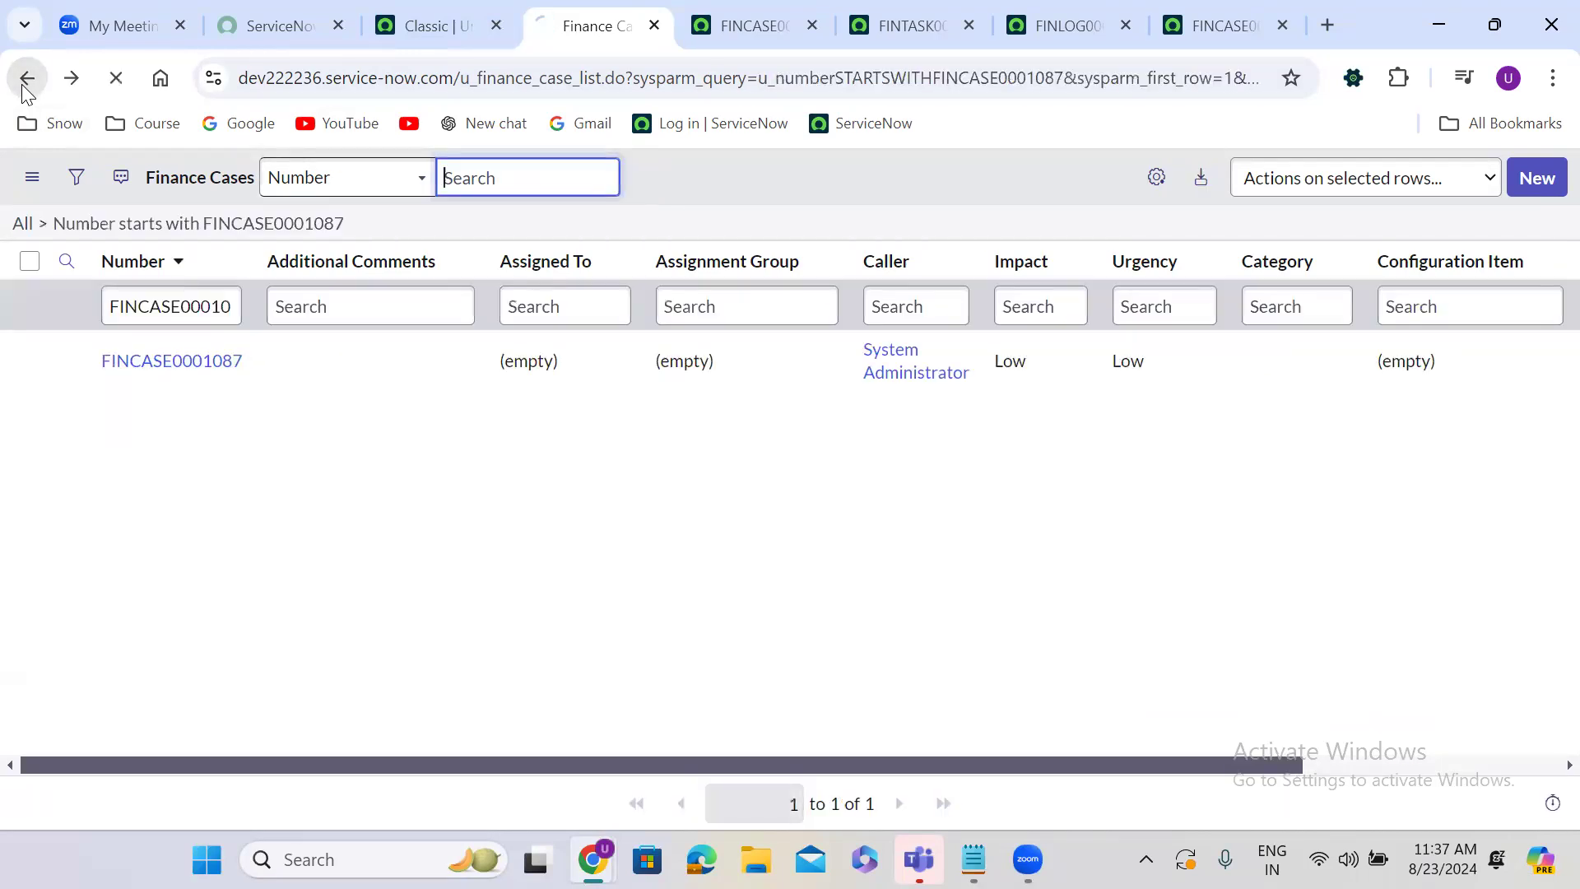
left_click(23, 87)
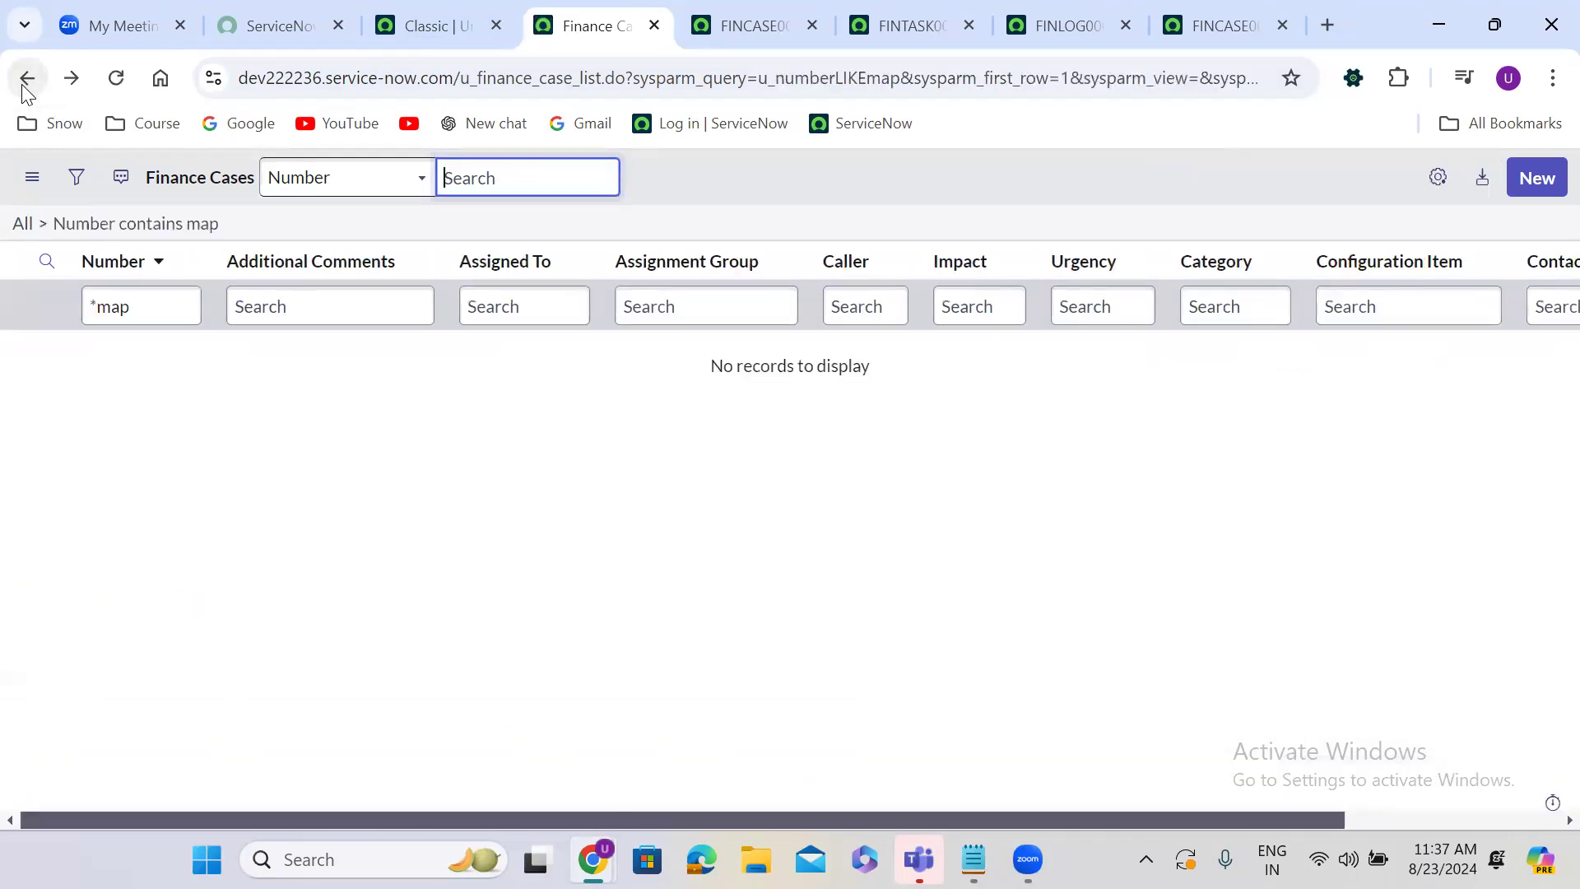
left_click(24, 86)
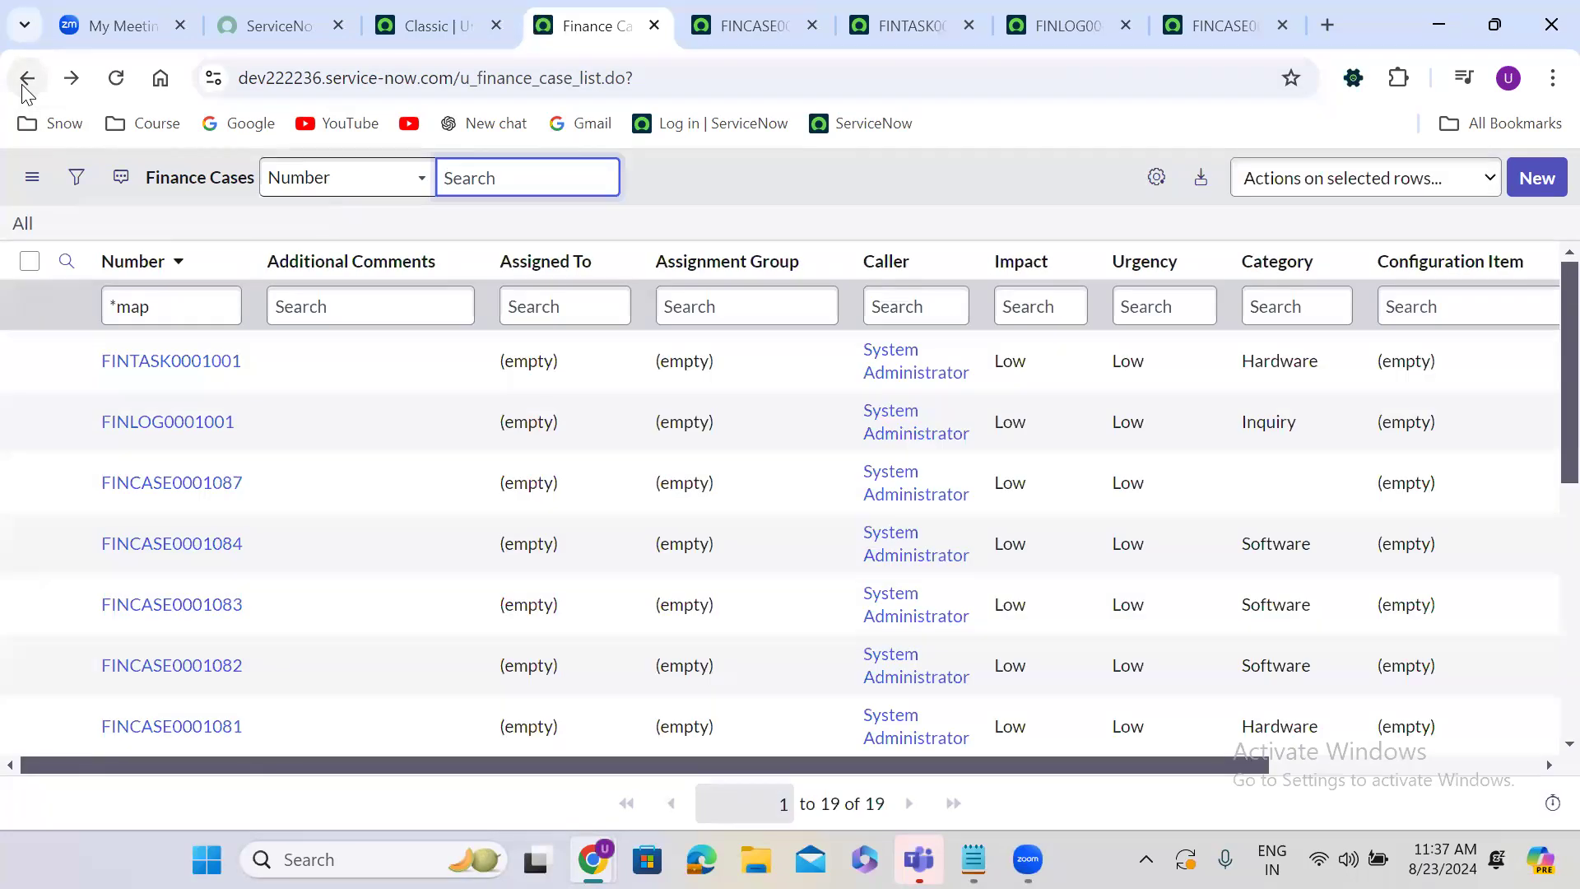
left_click(24, 86)
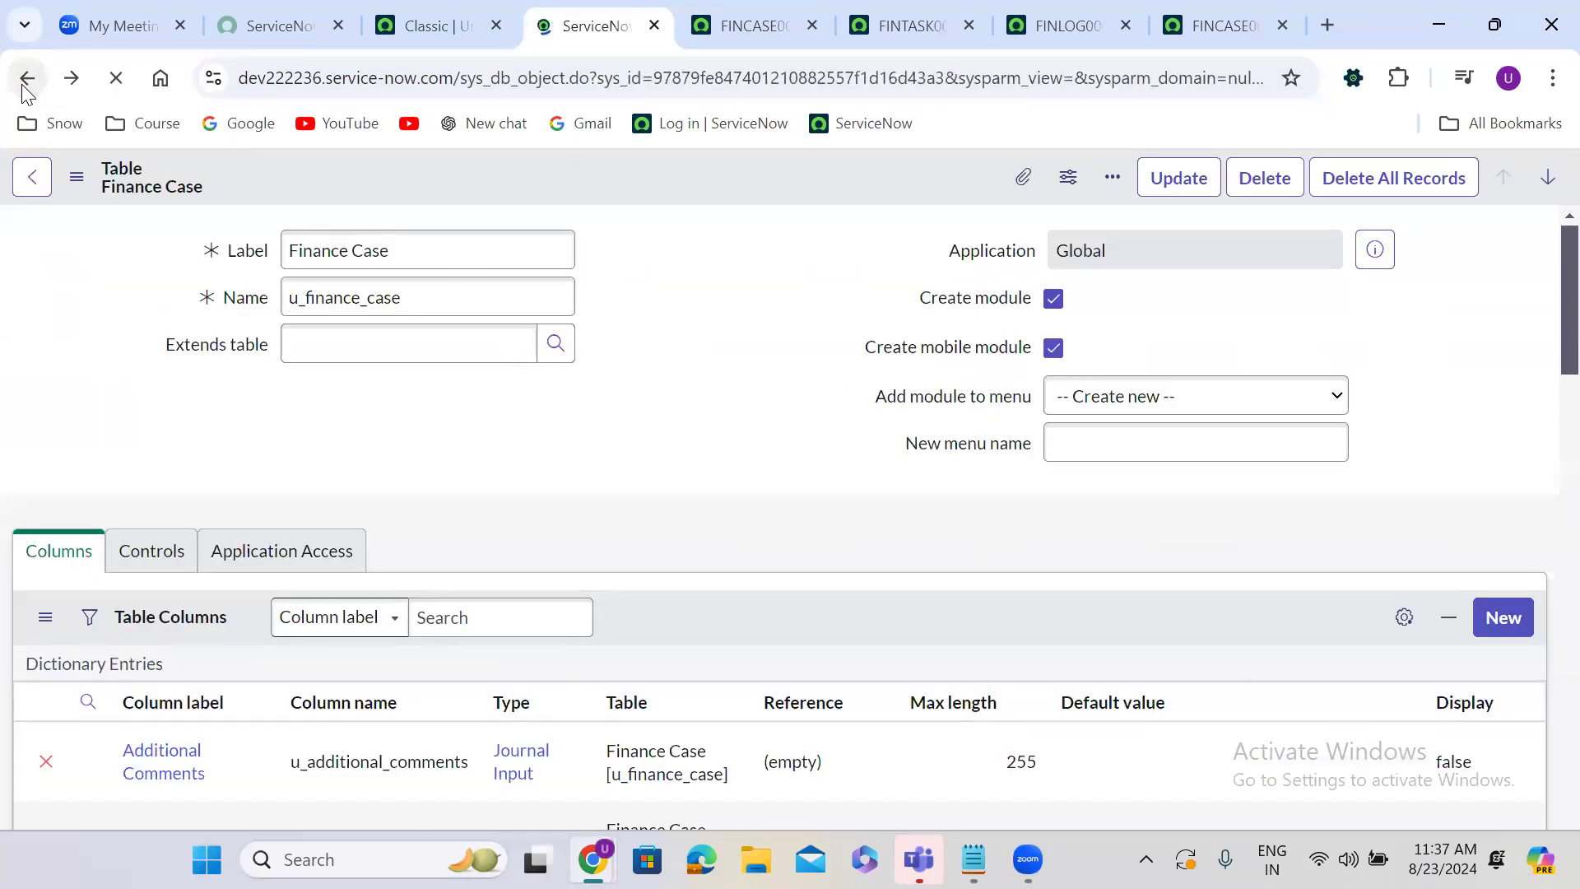
Filter the Finance Case table's columns to those whose label starts with "class".
scroll(484, 443, "down", 5)
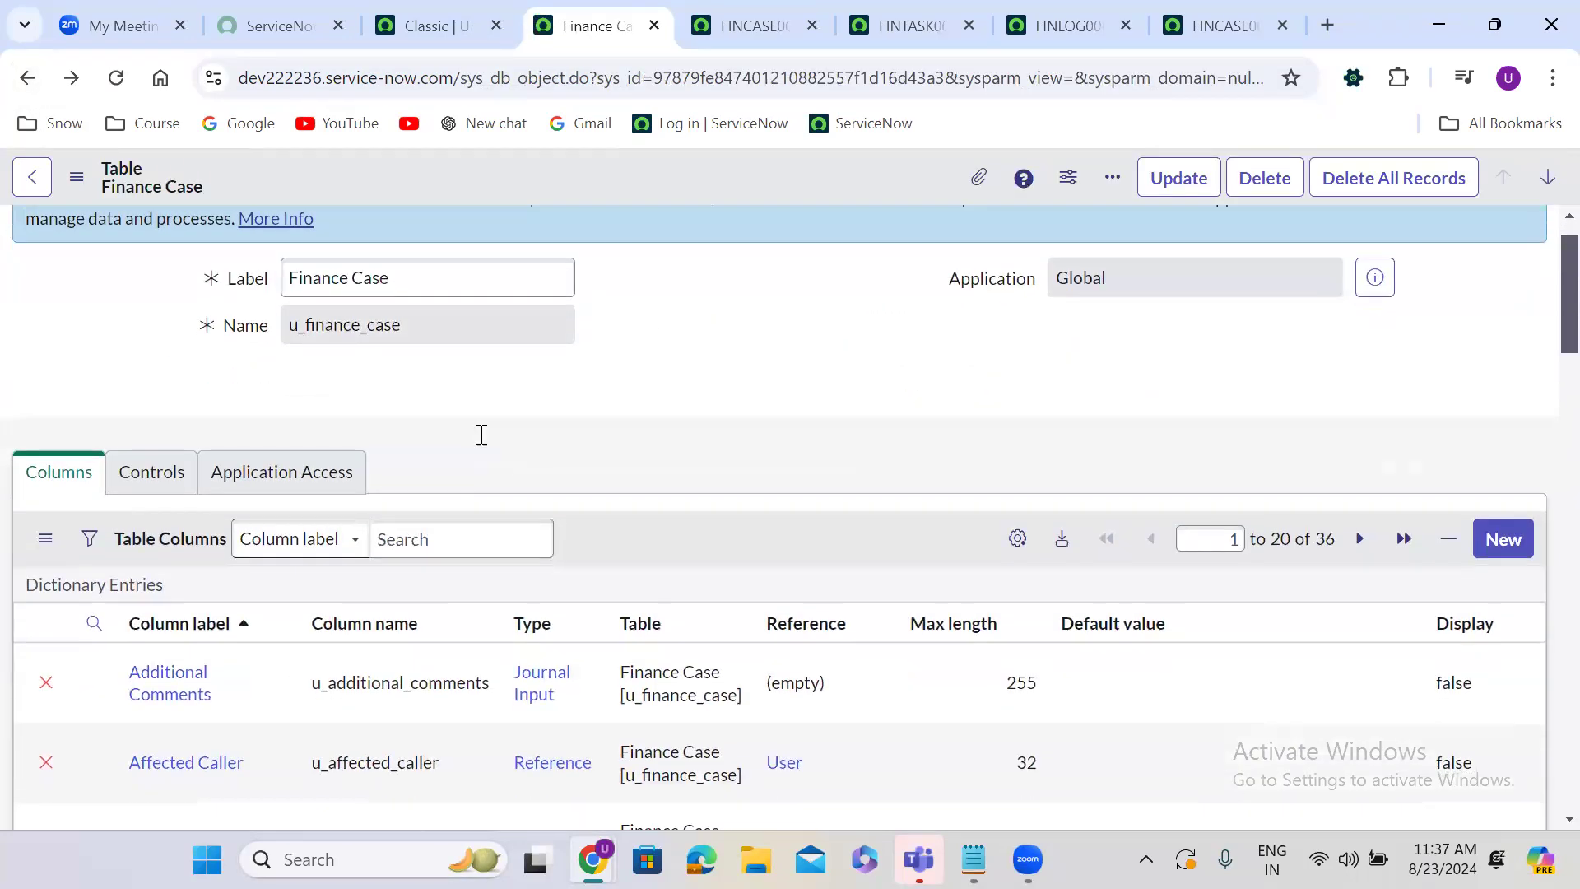
scroll(296, 355, "up", 1)
scroll(296, 355, "up", 1)
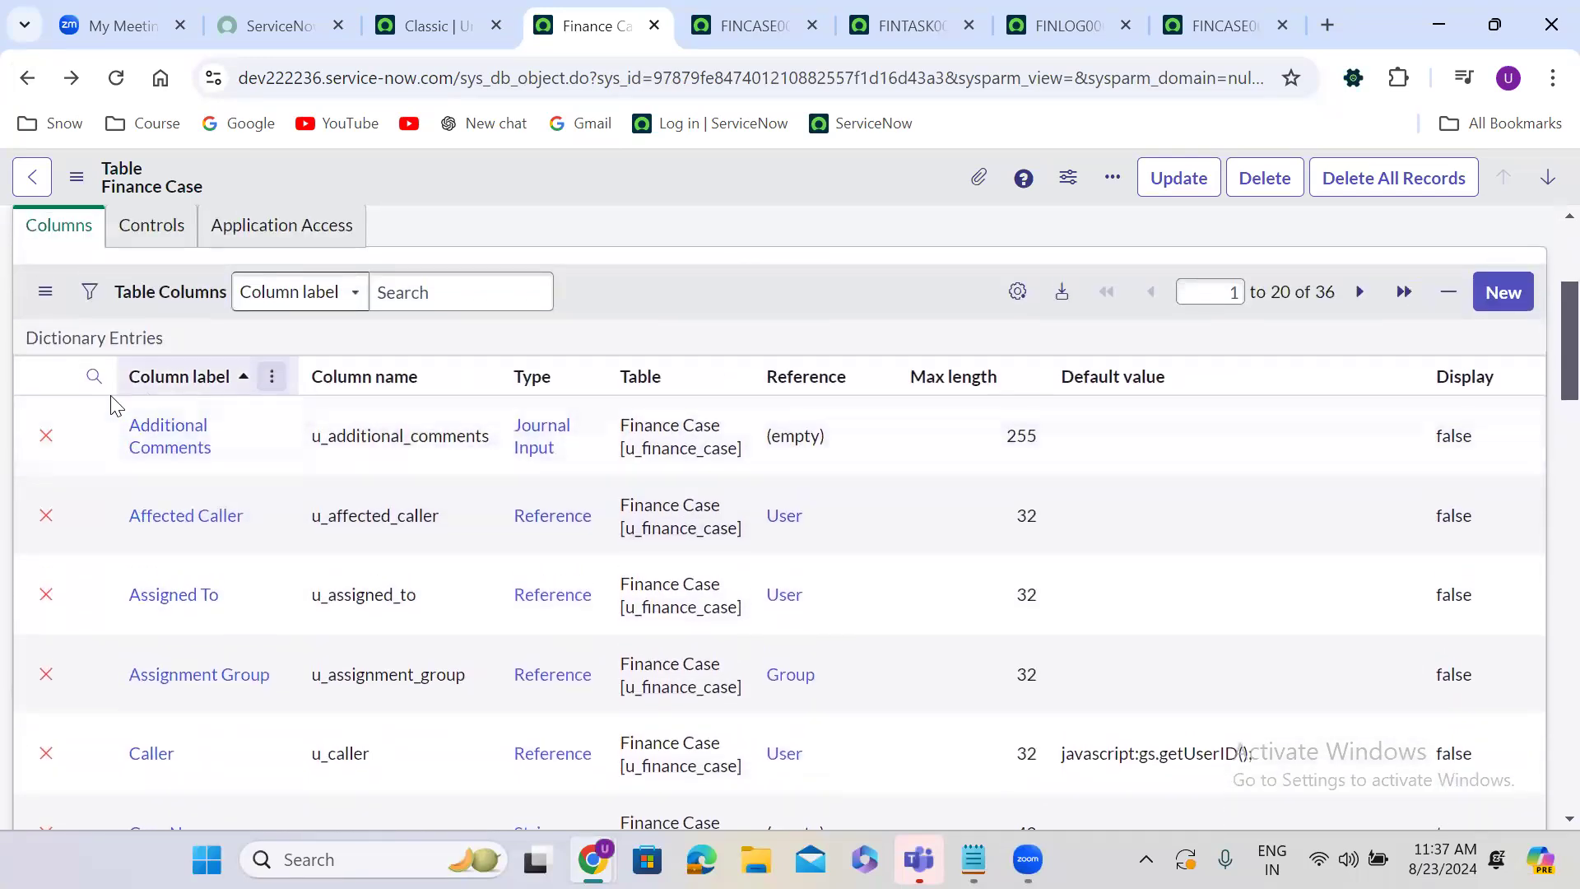
left_click(94, 376)
left_click(155, 419)
type("clas")
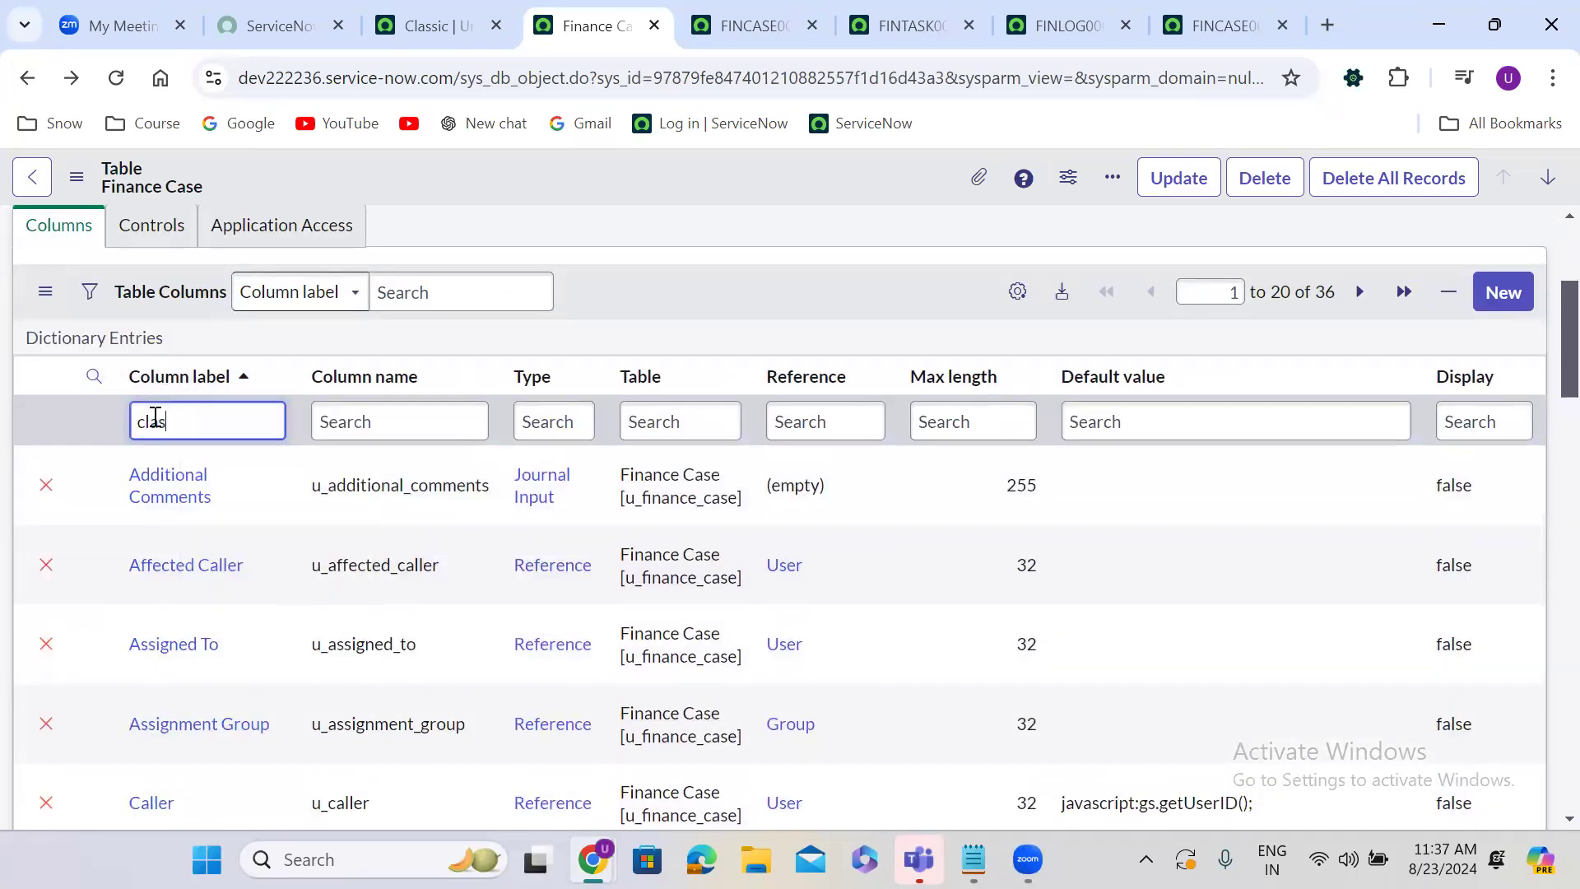
type("s")
key("Return")
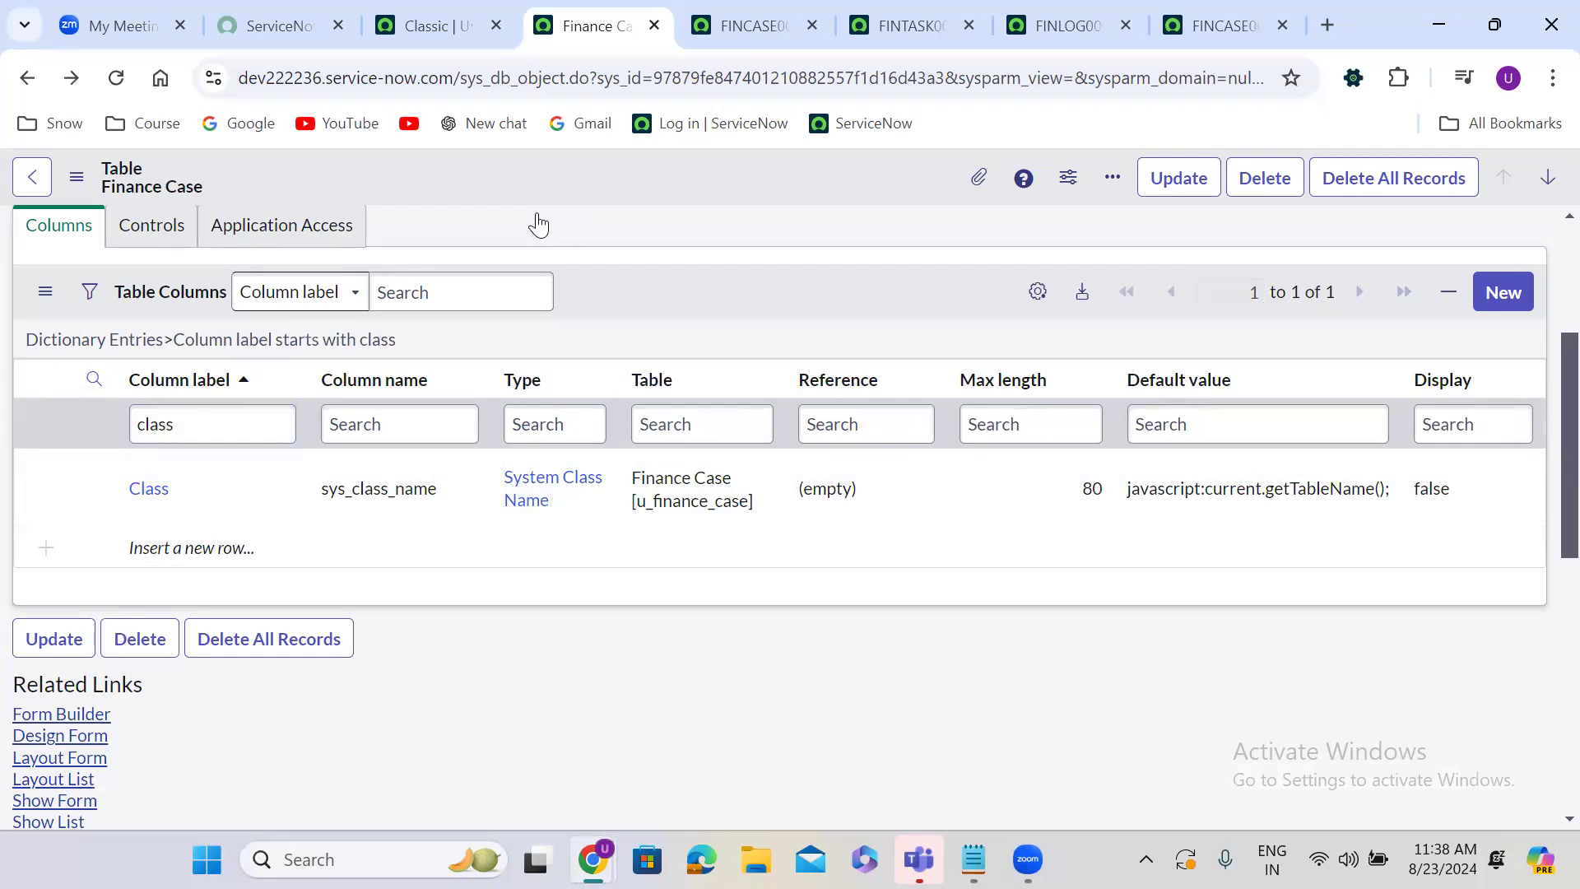
Show the list of Finance Case records and filter it with the condition Class is u_finance_case_task.
scroll(543, 658, "down", 4)
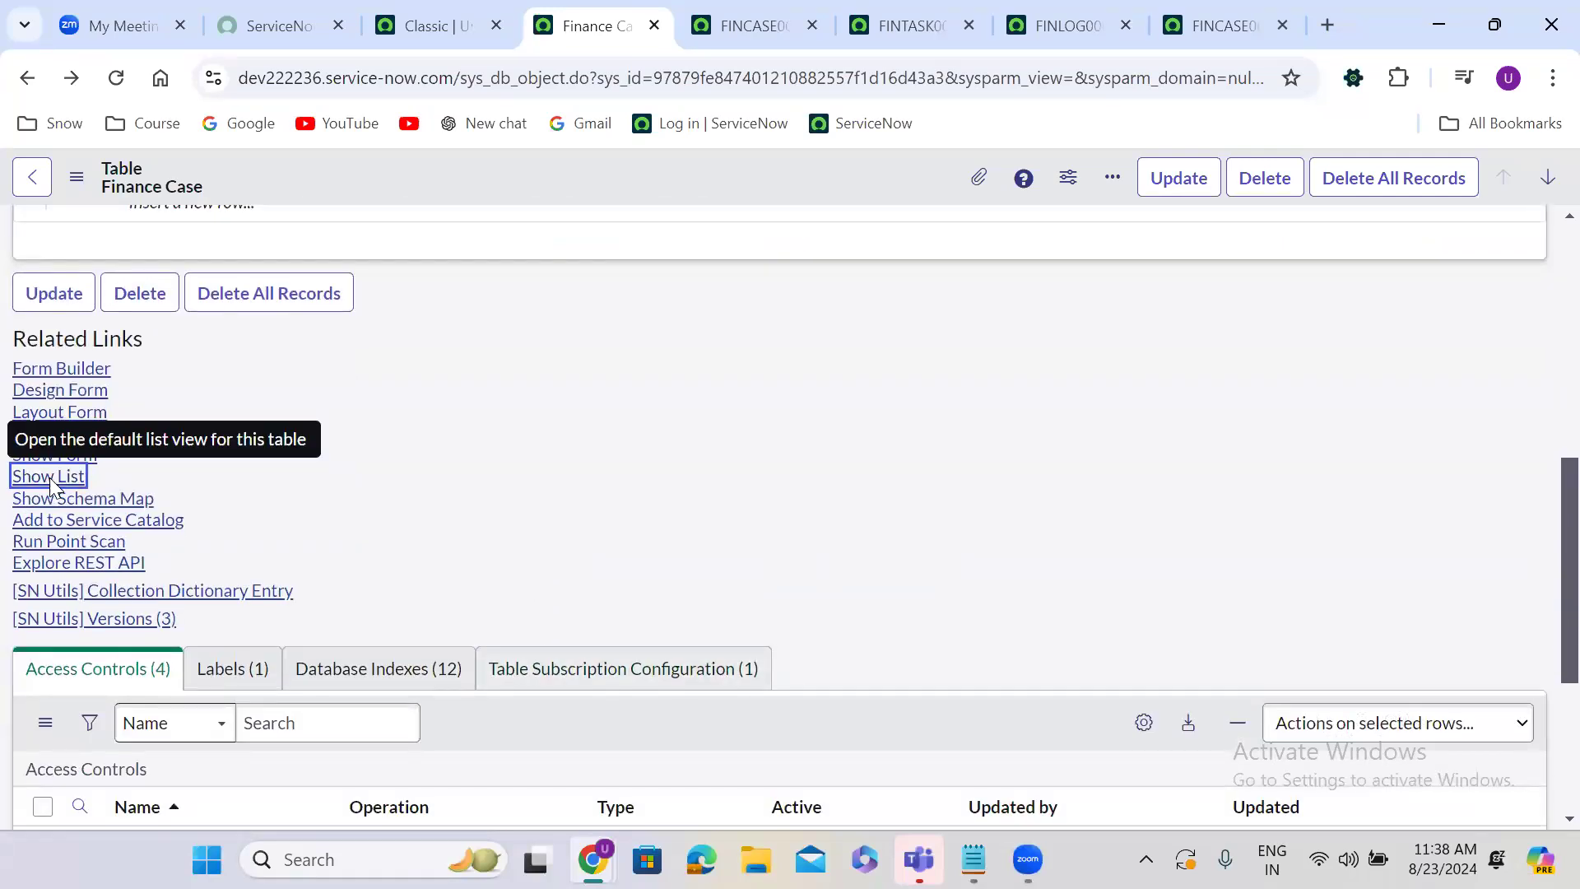
left_click(50, 478)
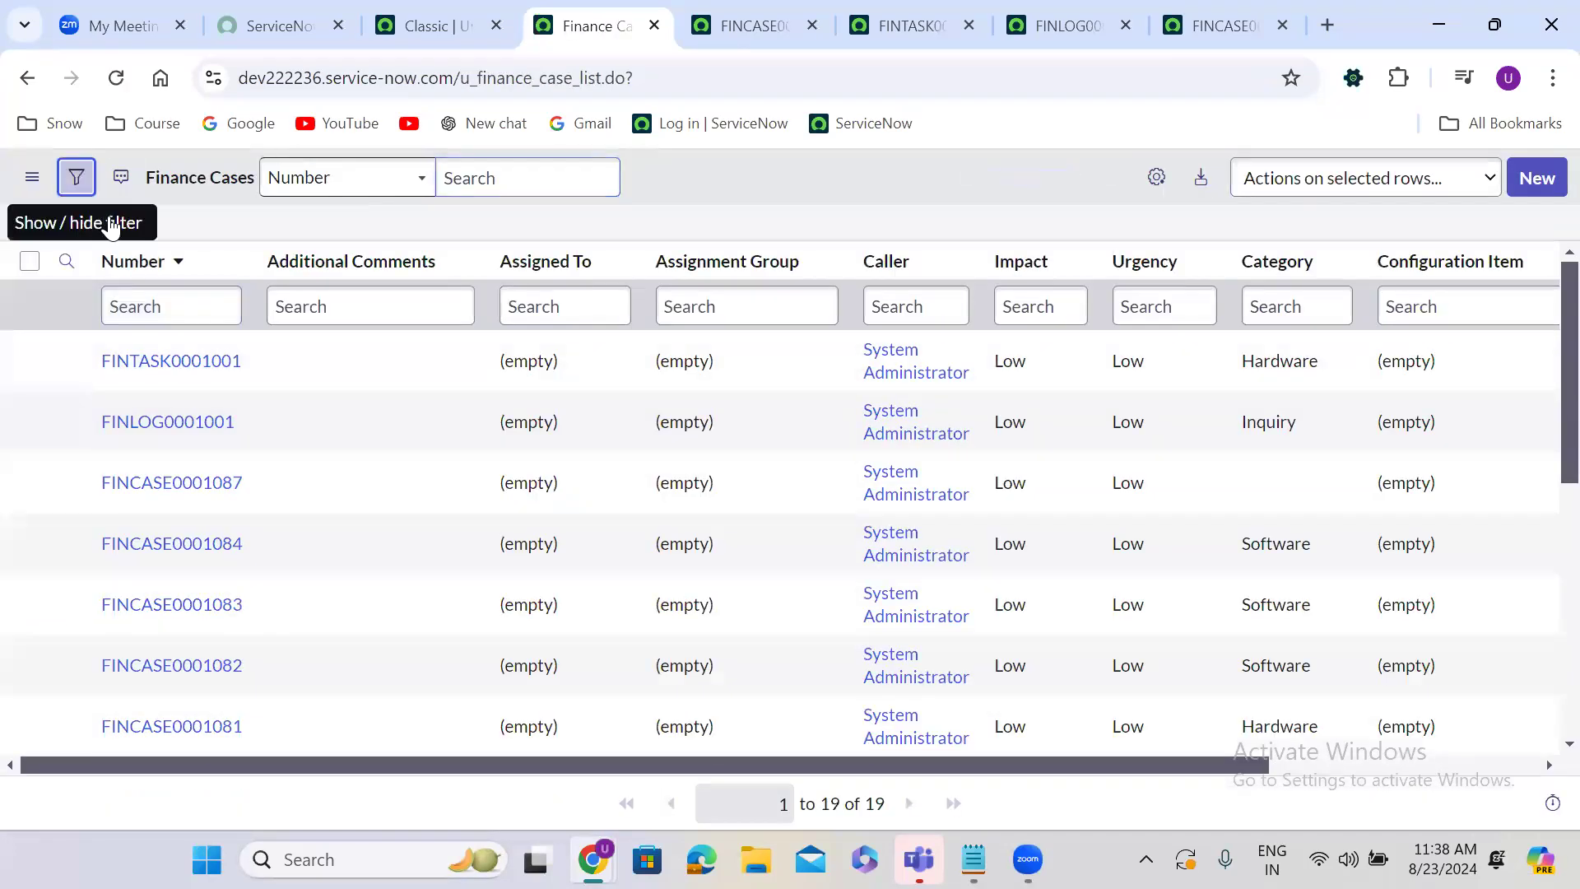
left_click(77, 177)
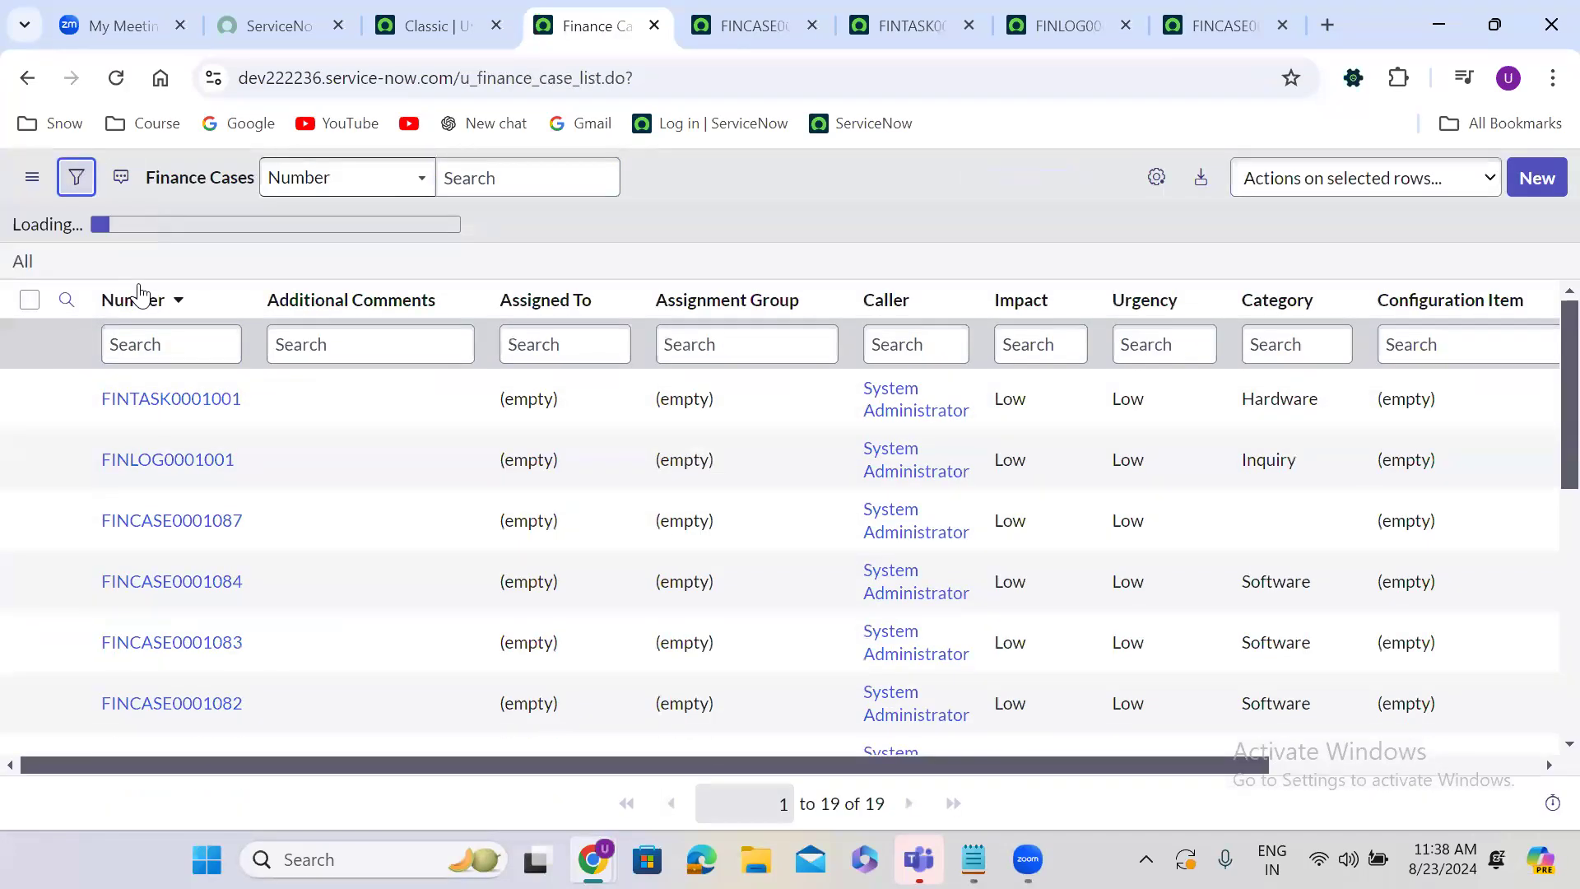
left_click(139, 283)
type("clas")
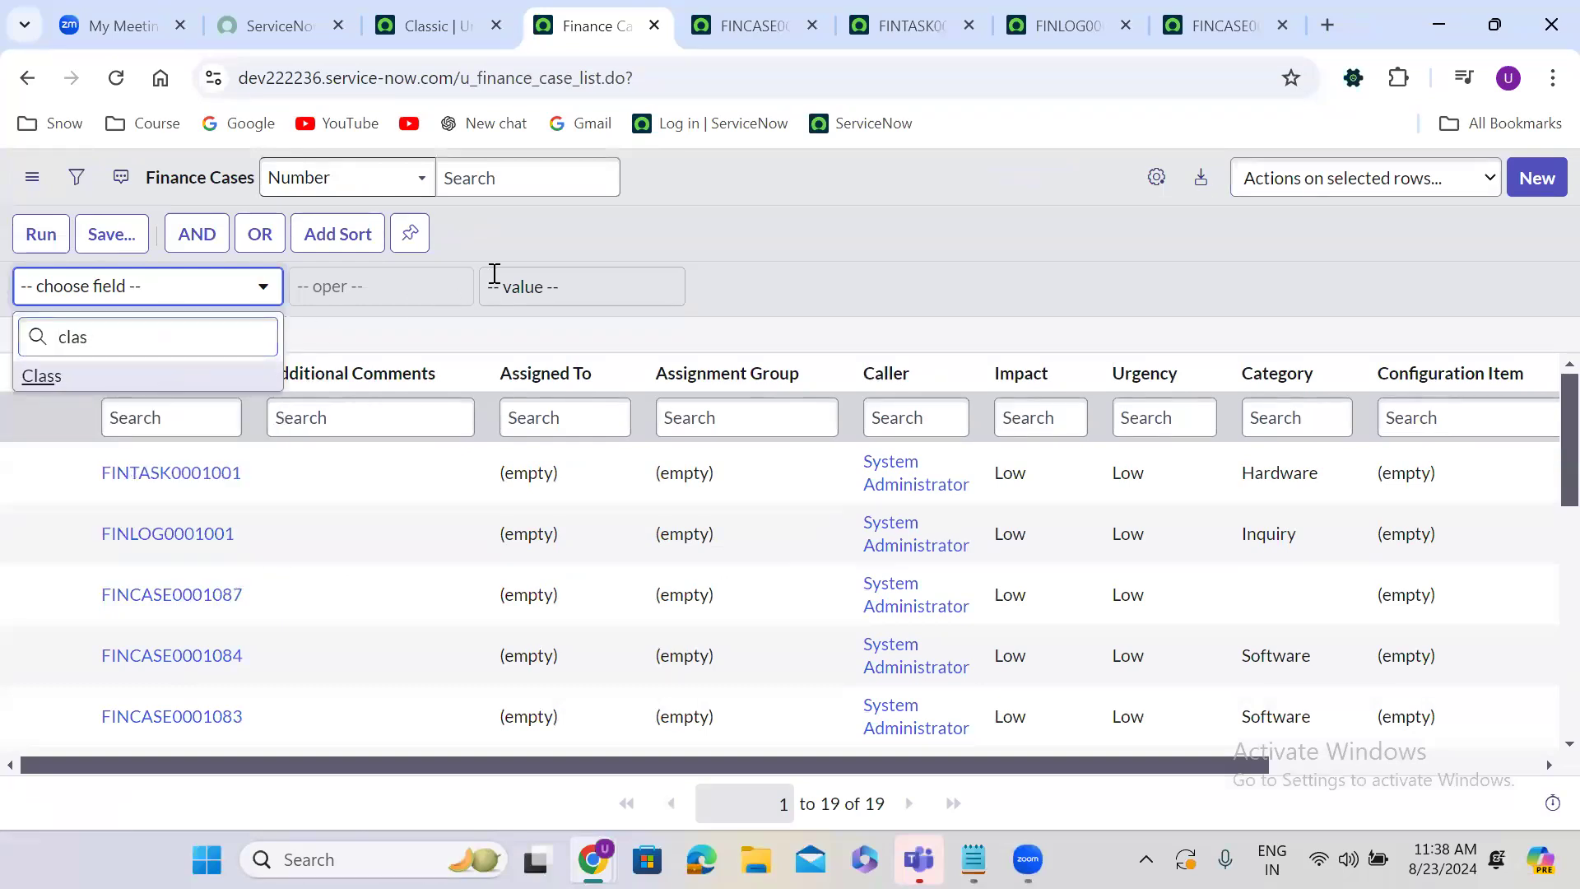
key("Return")
left_click(508, 282)
type("u_finance_")
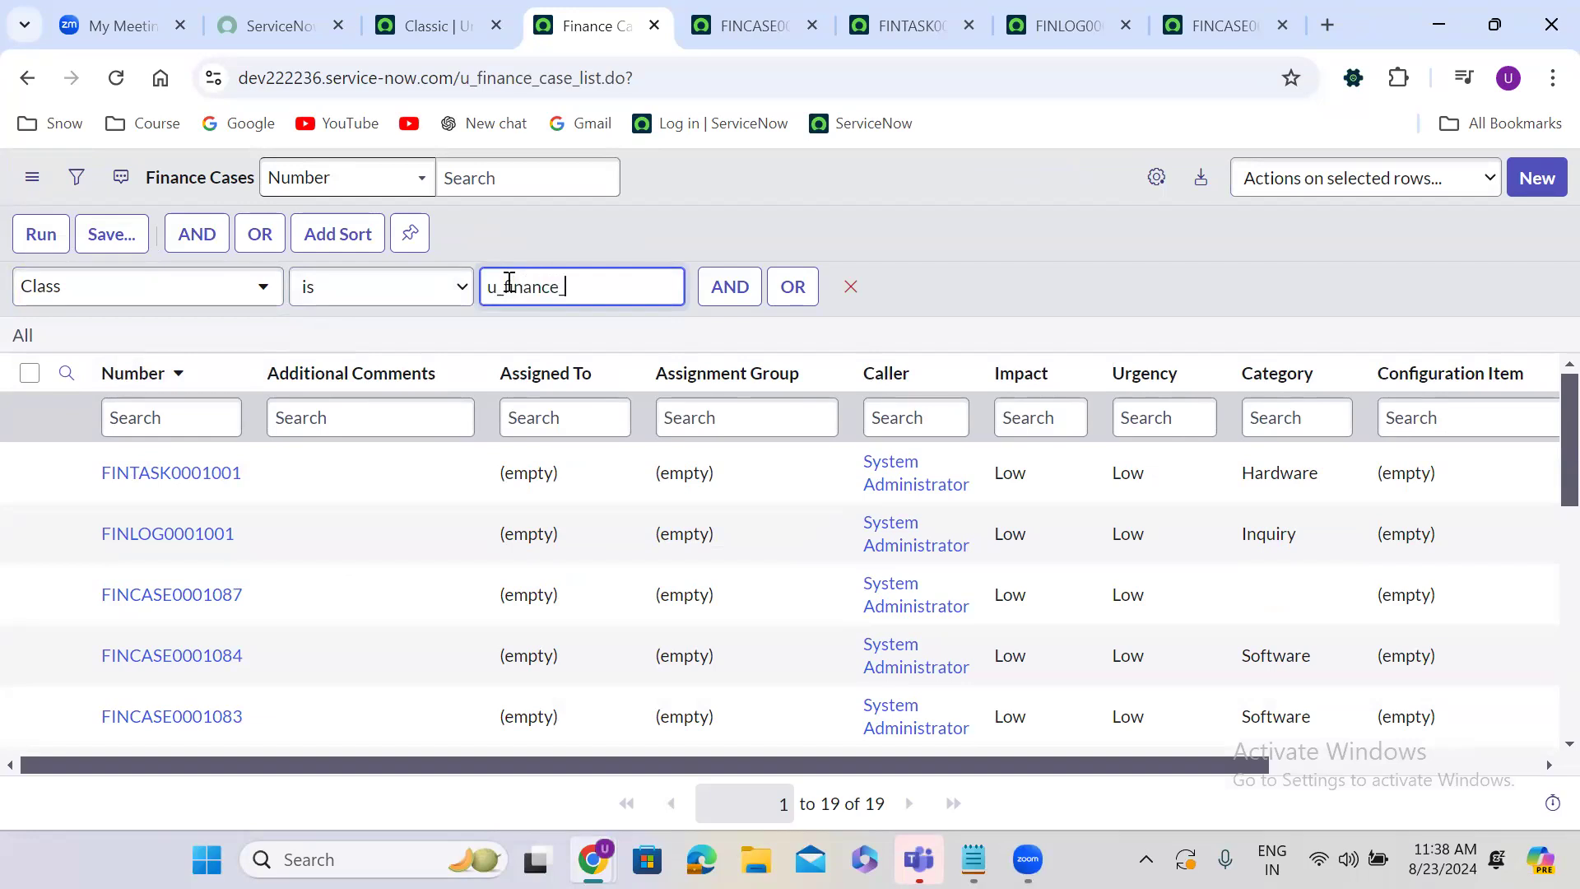
type("case_task")
key("Return")
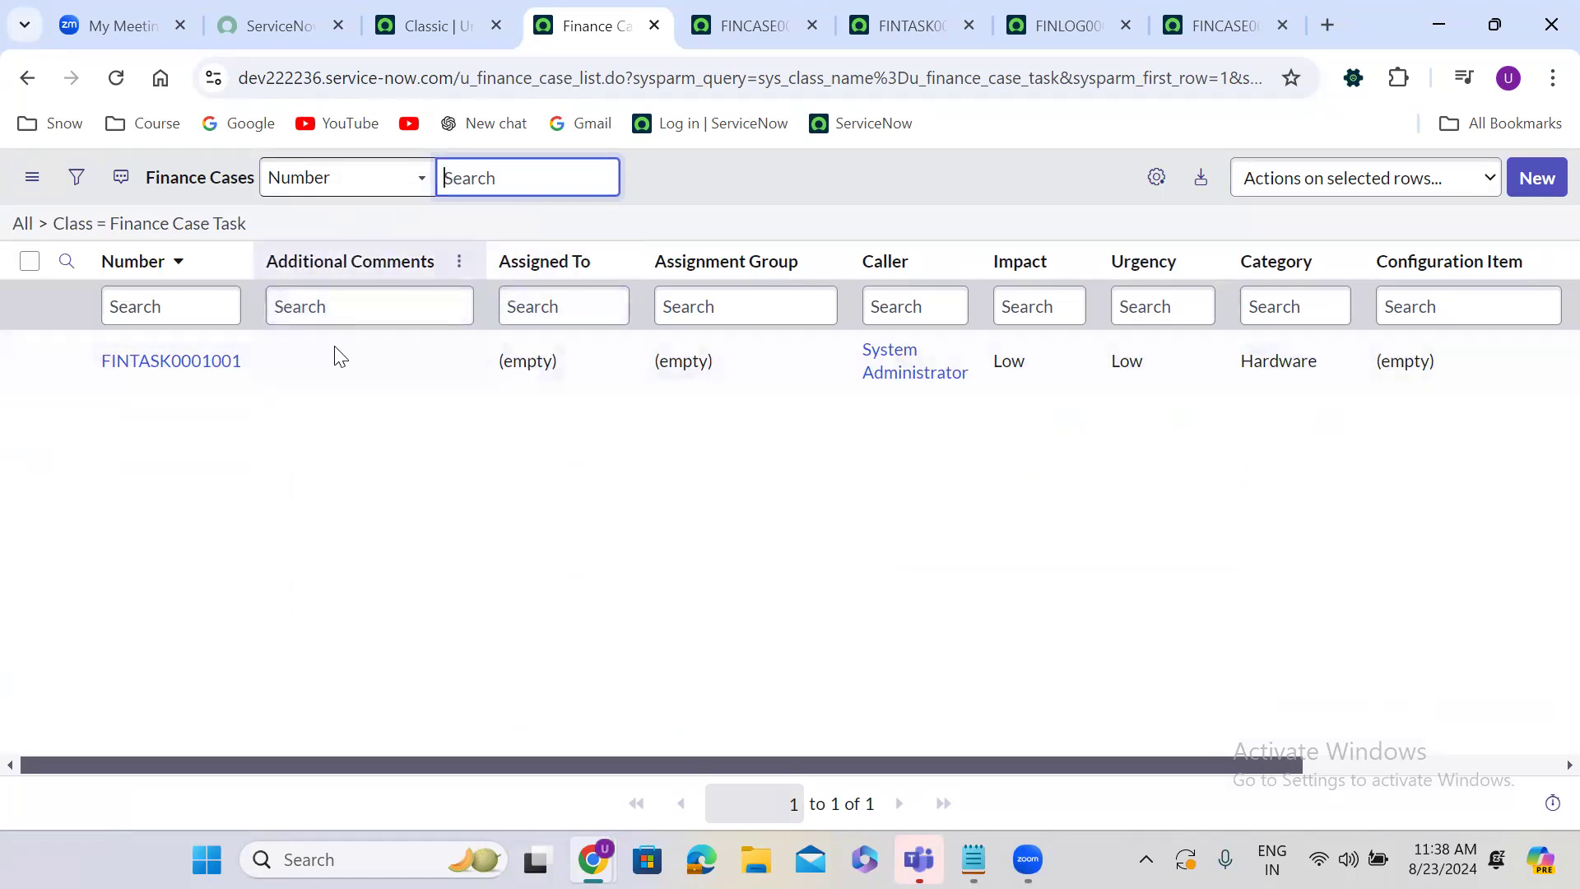
Change the Finance Cases list filter to Class is u_finance_case_log and run it.
left_click(76, 176)
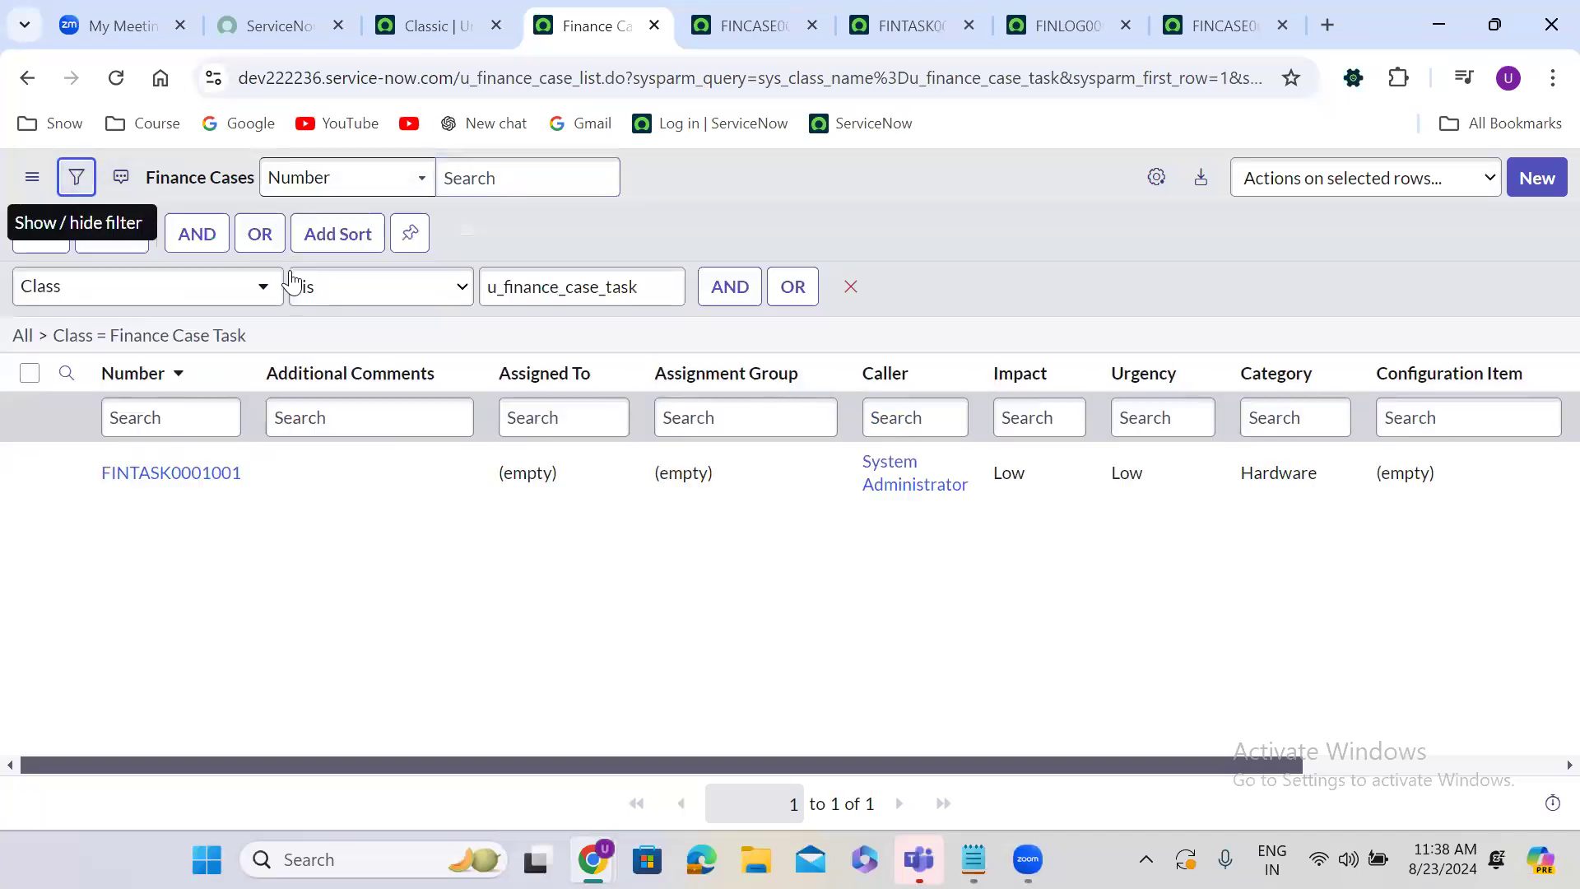
left_click(662, 292)
key("BackSpace")
key("BackSpace")
key("BackSpace")
type("log")
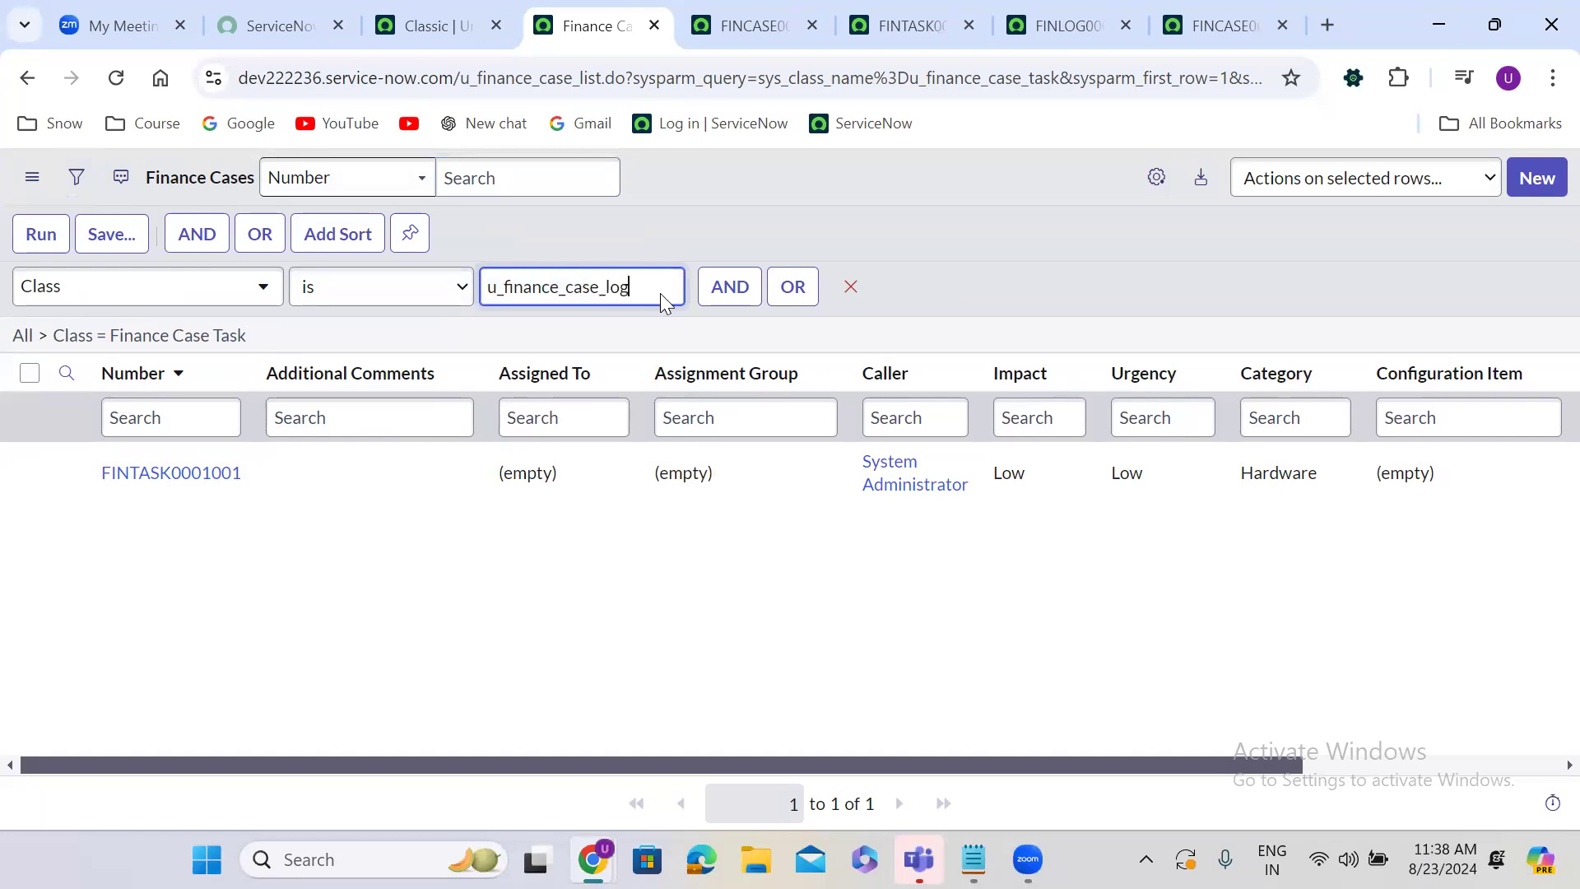
key("Return")
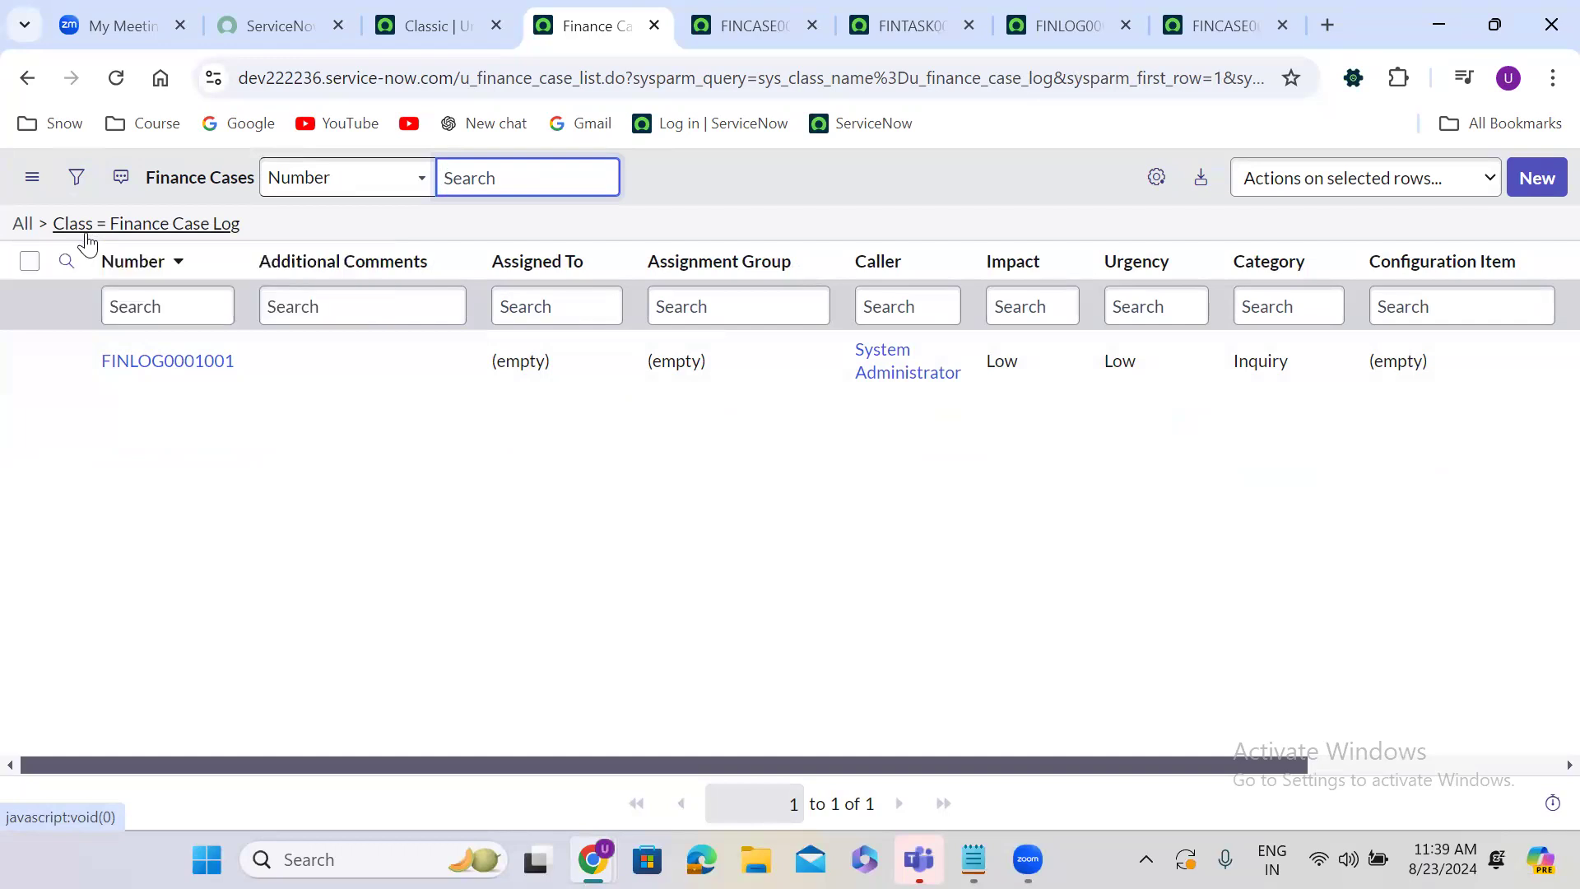
Change the Finance Cases list filter to Class is u_finance_case_map and run it.
left_click(77, 177)
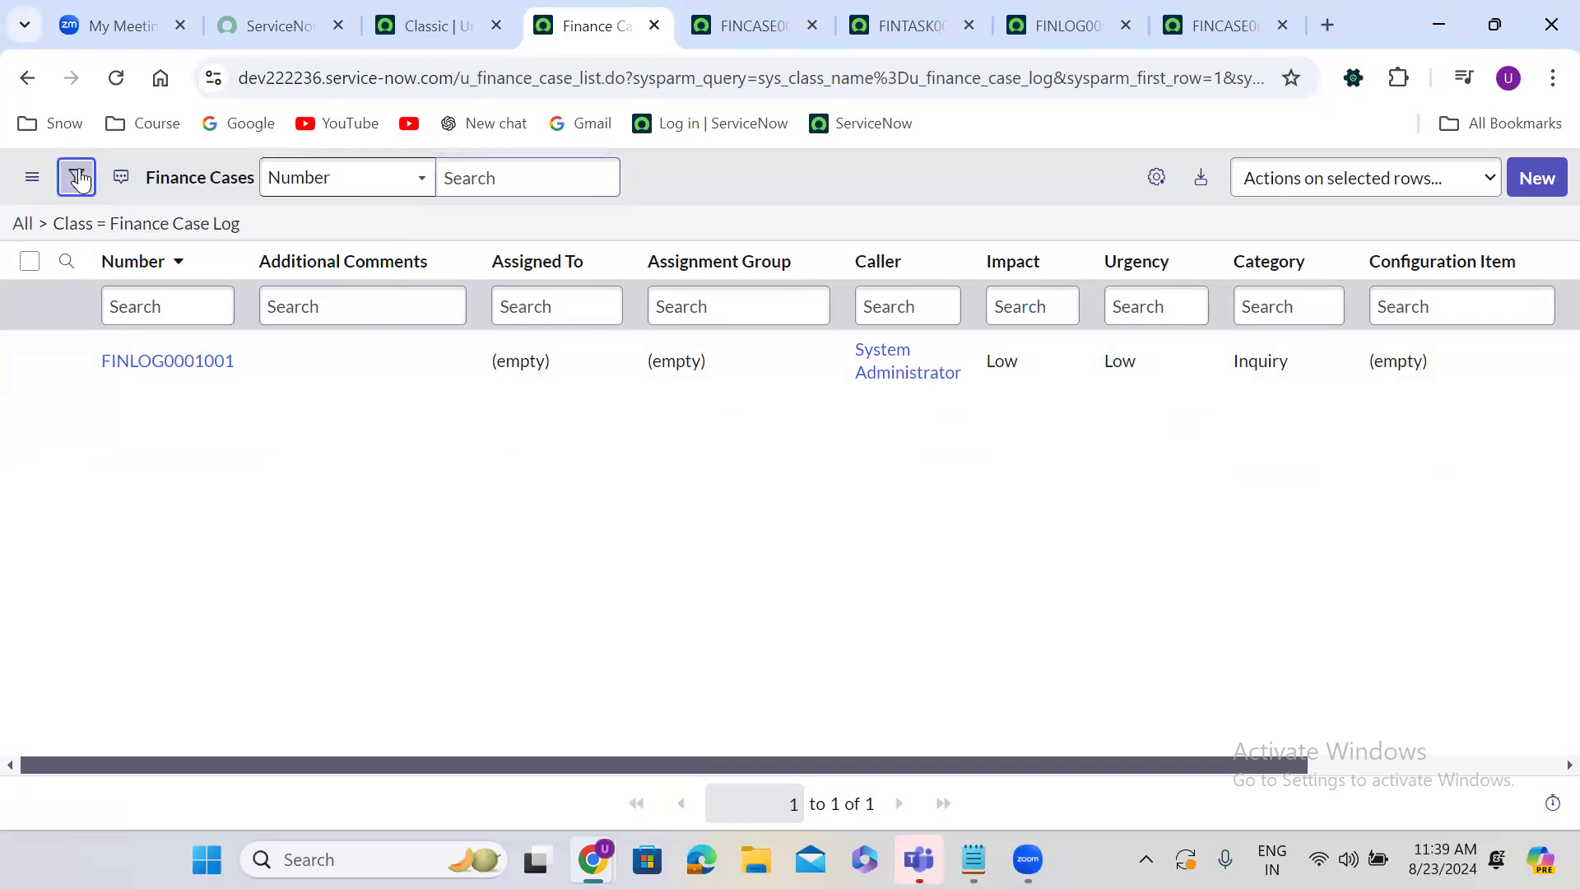
left_click(665, 288)
key("BackSpace")
key("BackSpace")
key("BackSpace")
type("map")
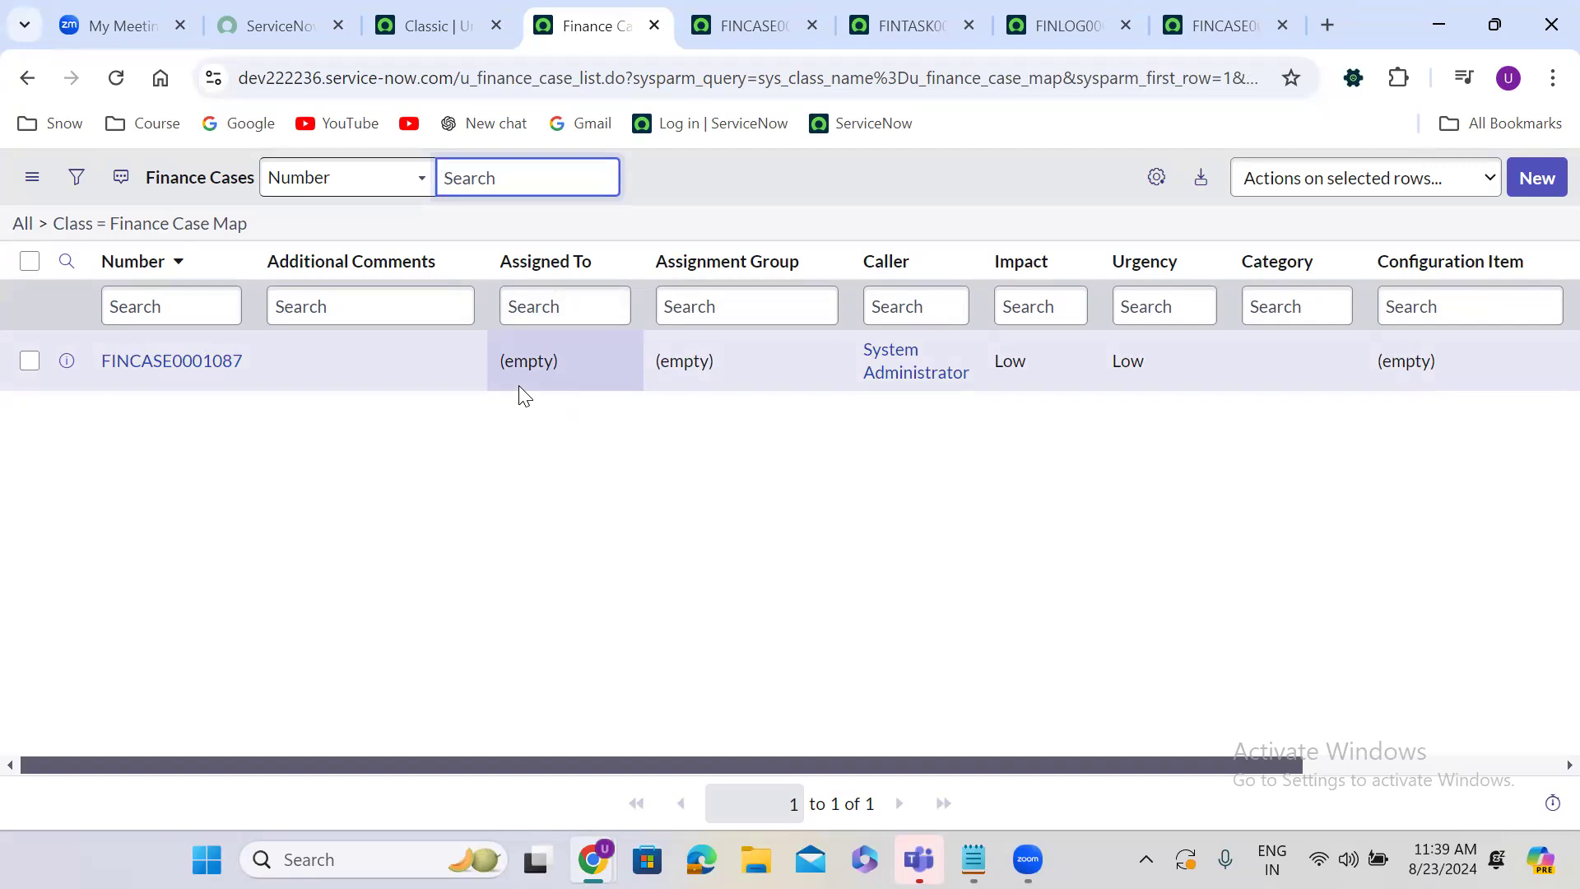
Search the ServiceNow navigator for "tables" and open the System Definition Tables list in a new browser tab.
left_click(431, 42)
left_click(121, 204)
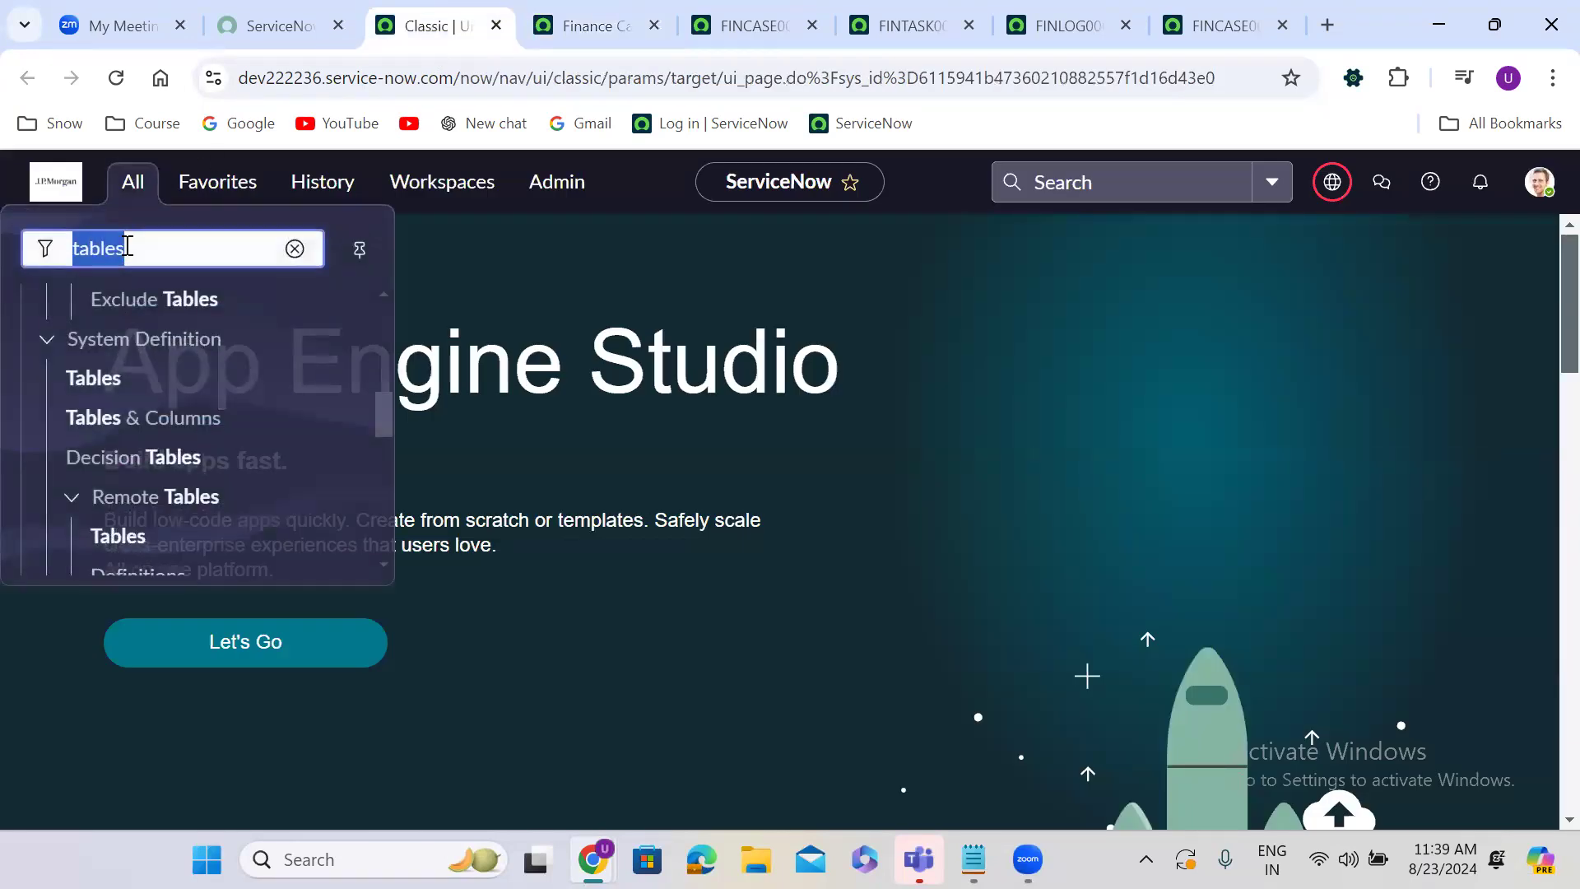
type("tabl")
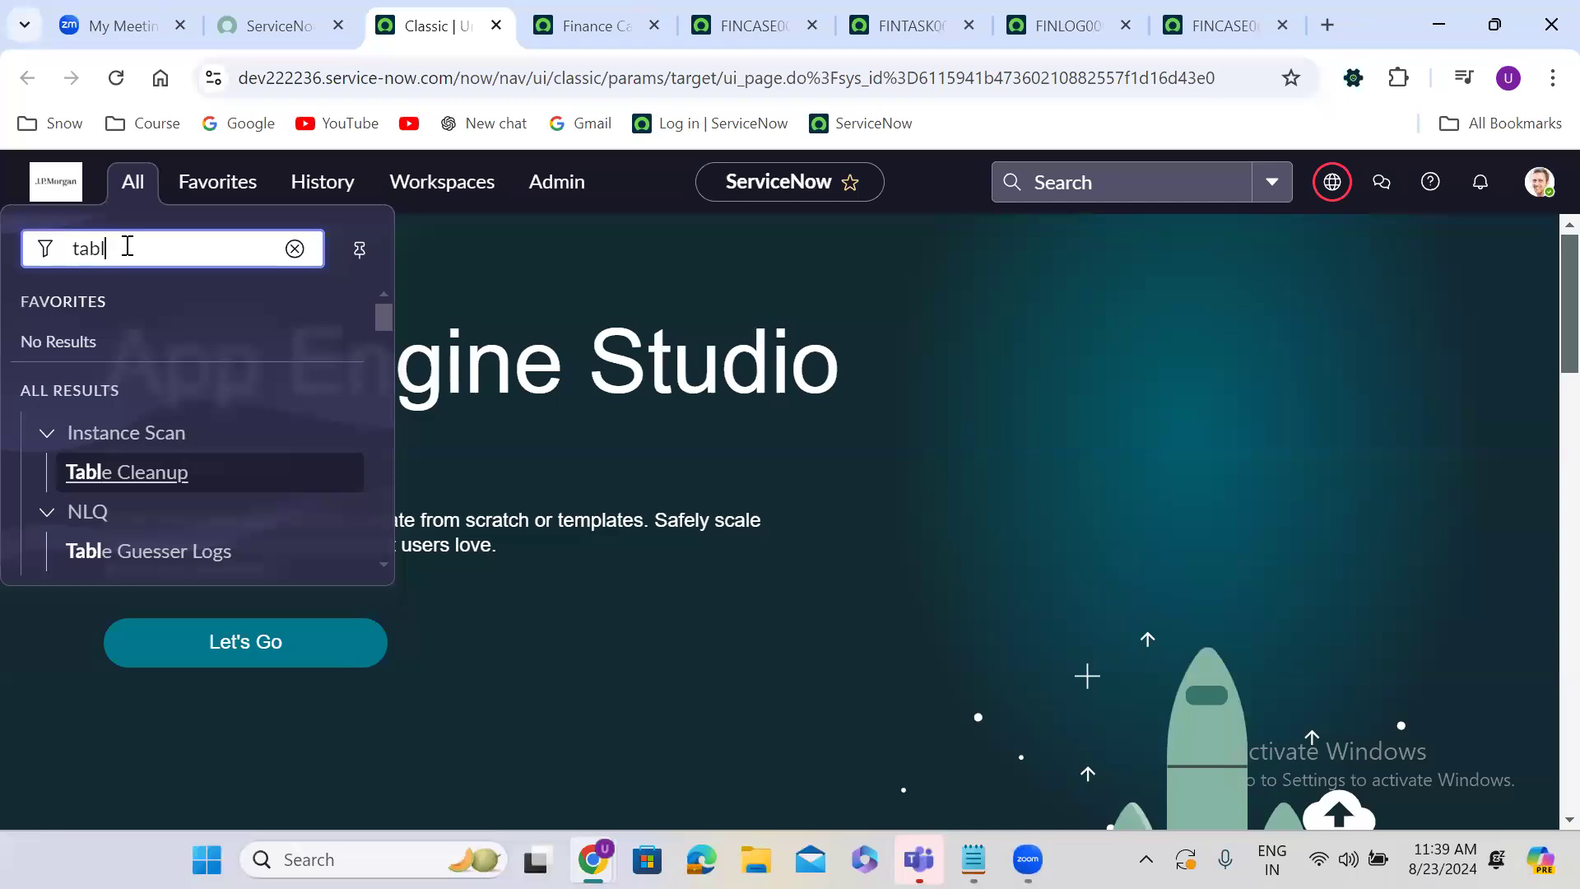
type("les")
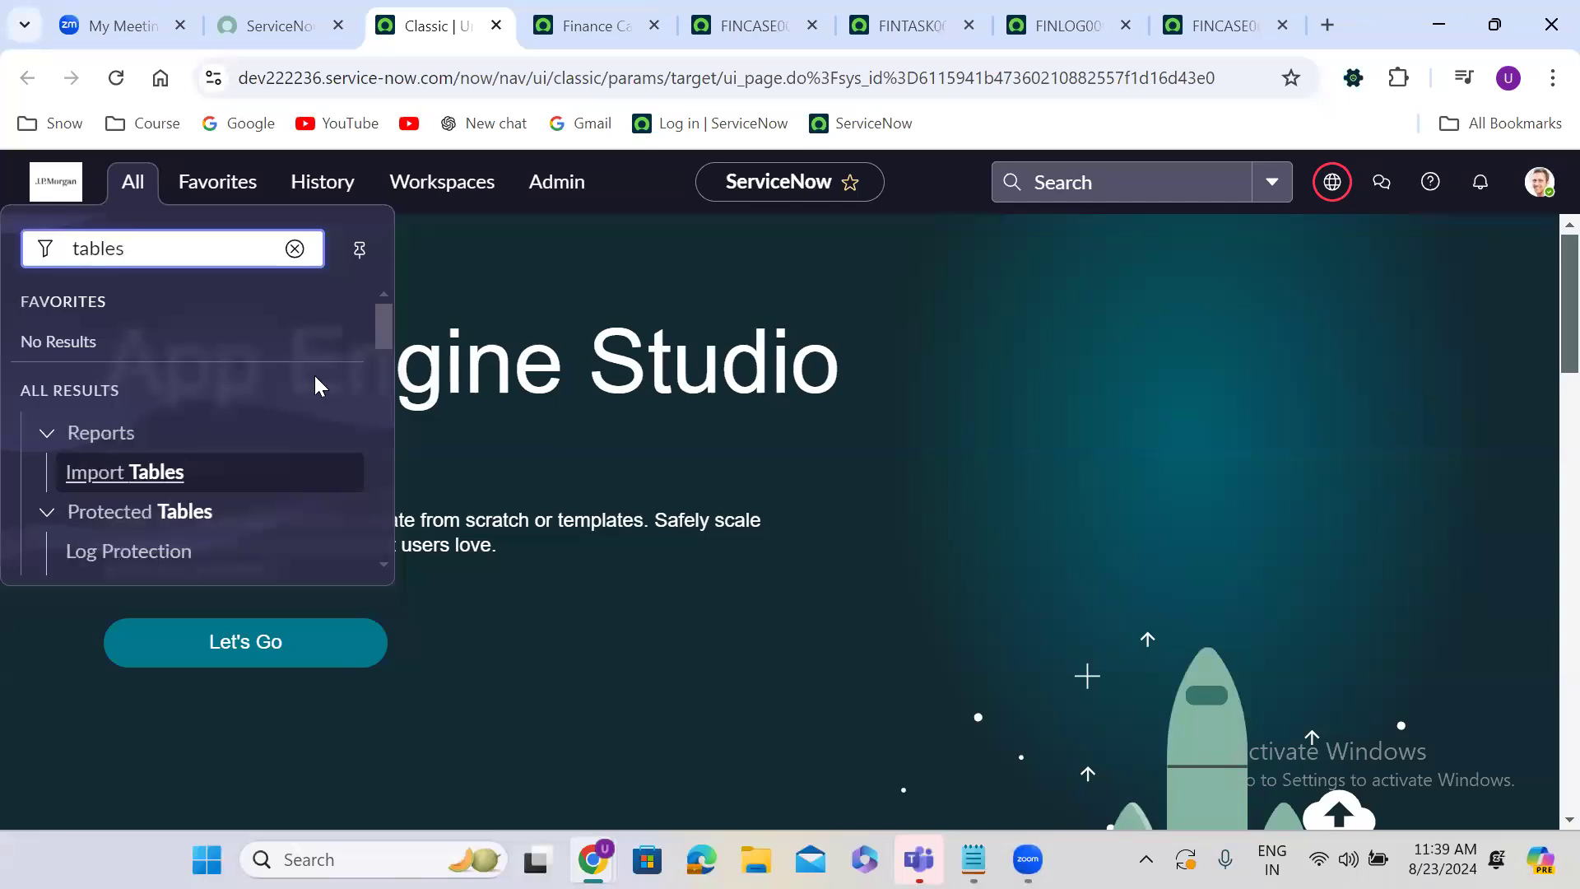
left_click_drag(387, 332, 393, 411)
middle_click(107, 402)
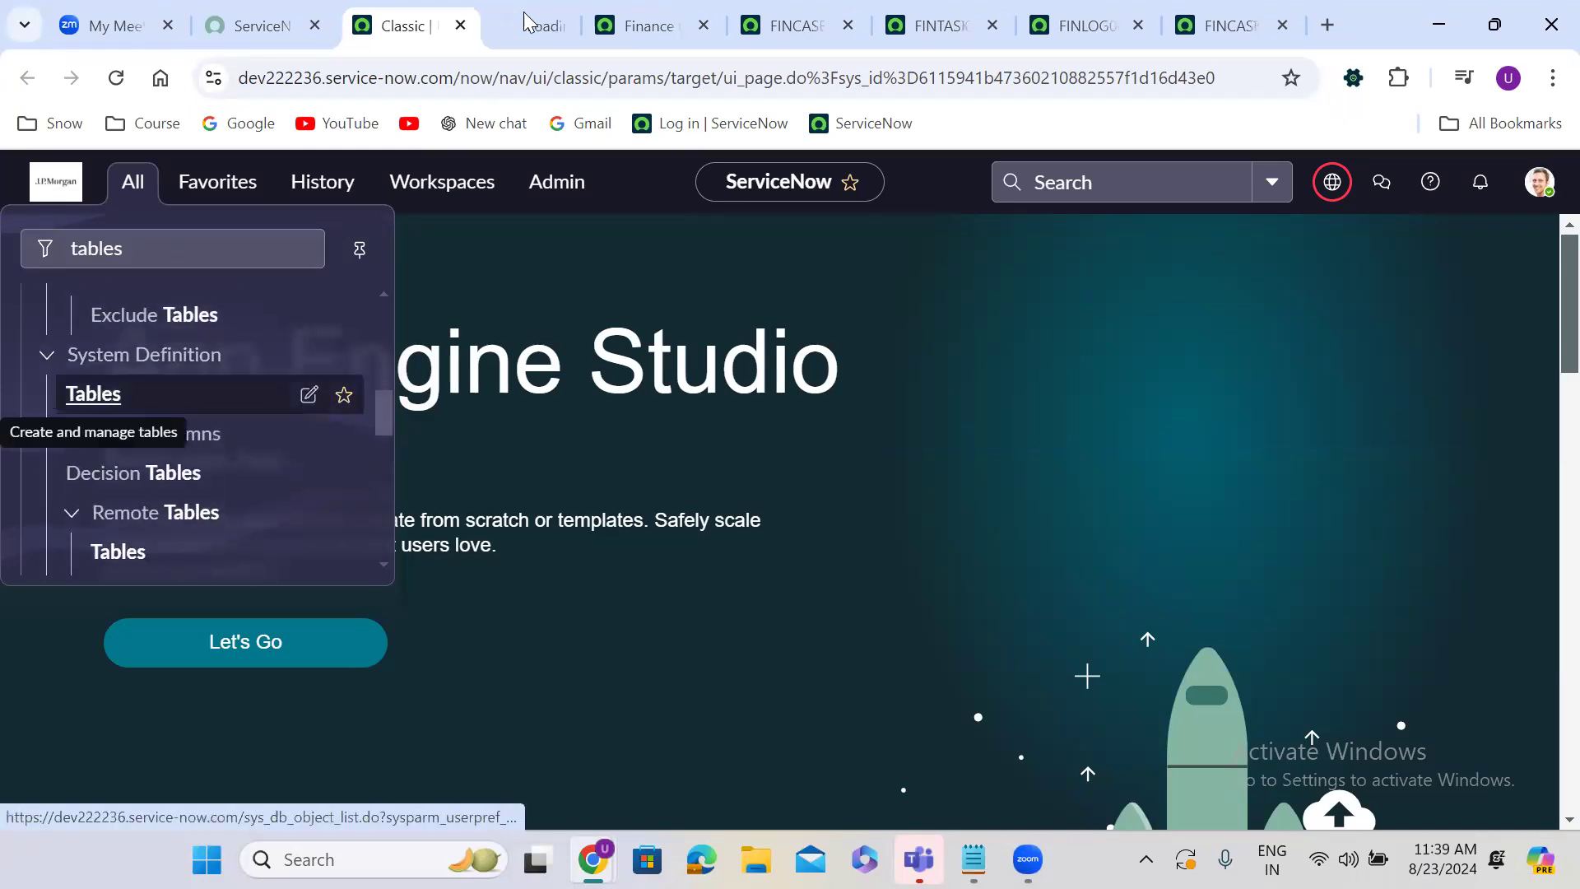
left_click(527, 10)
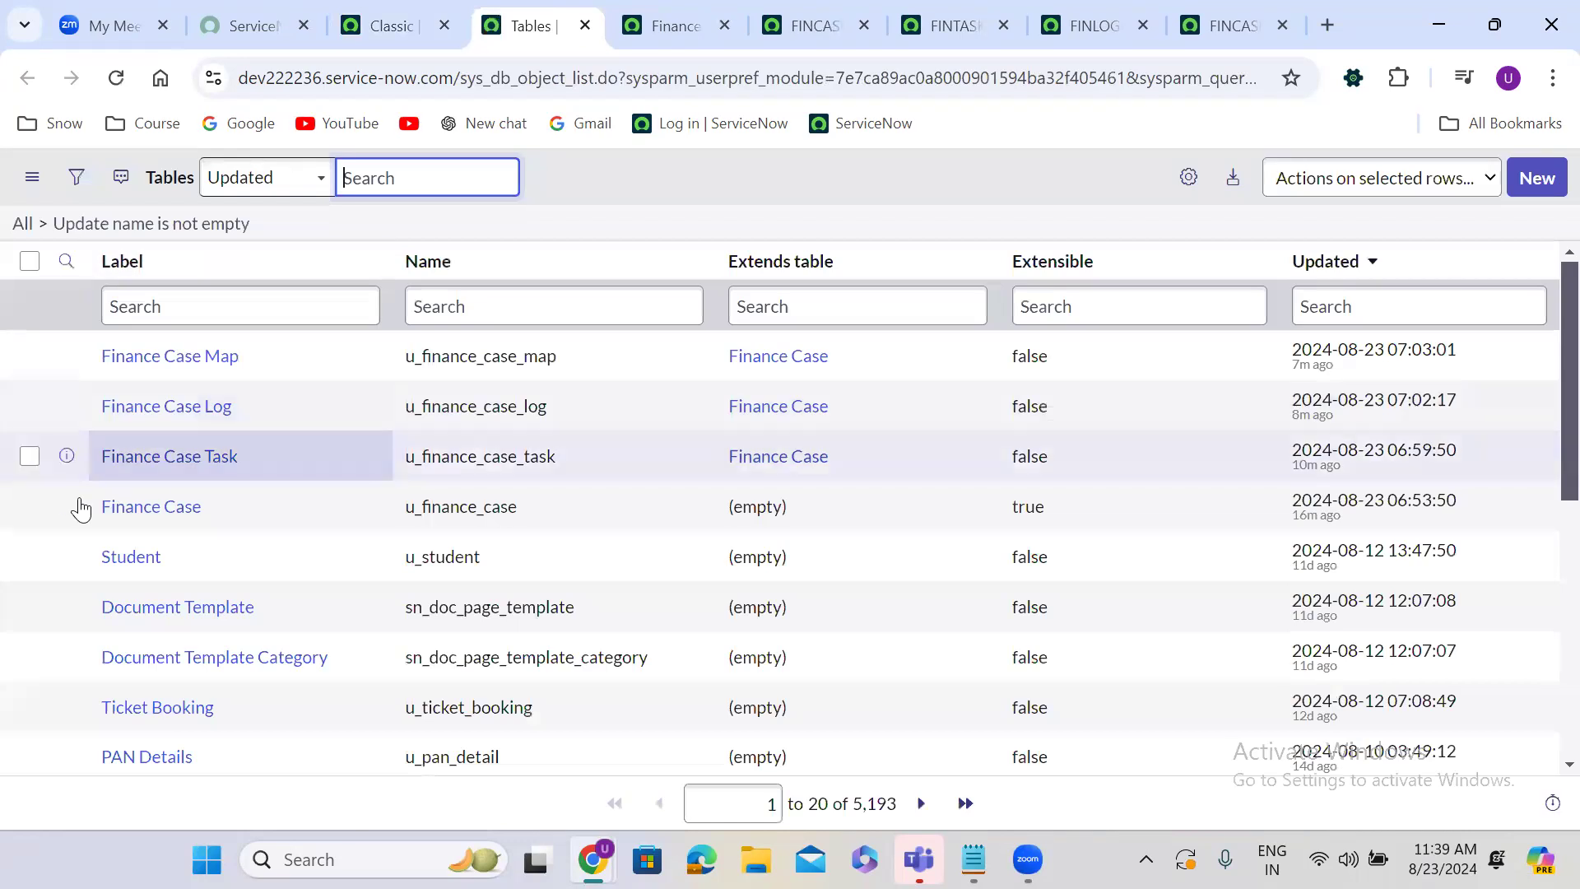
Open the Finance Case Log table record in a new browser tab.
right_click(66, 508)
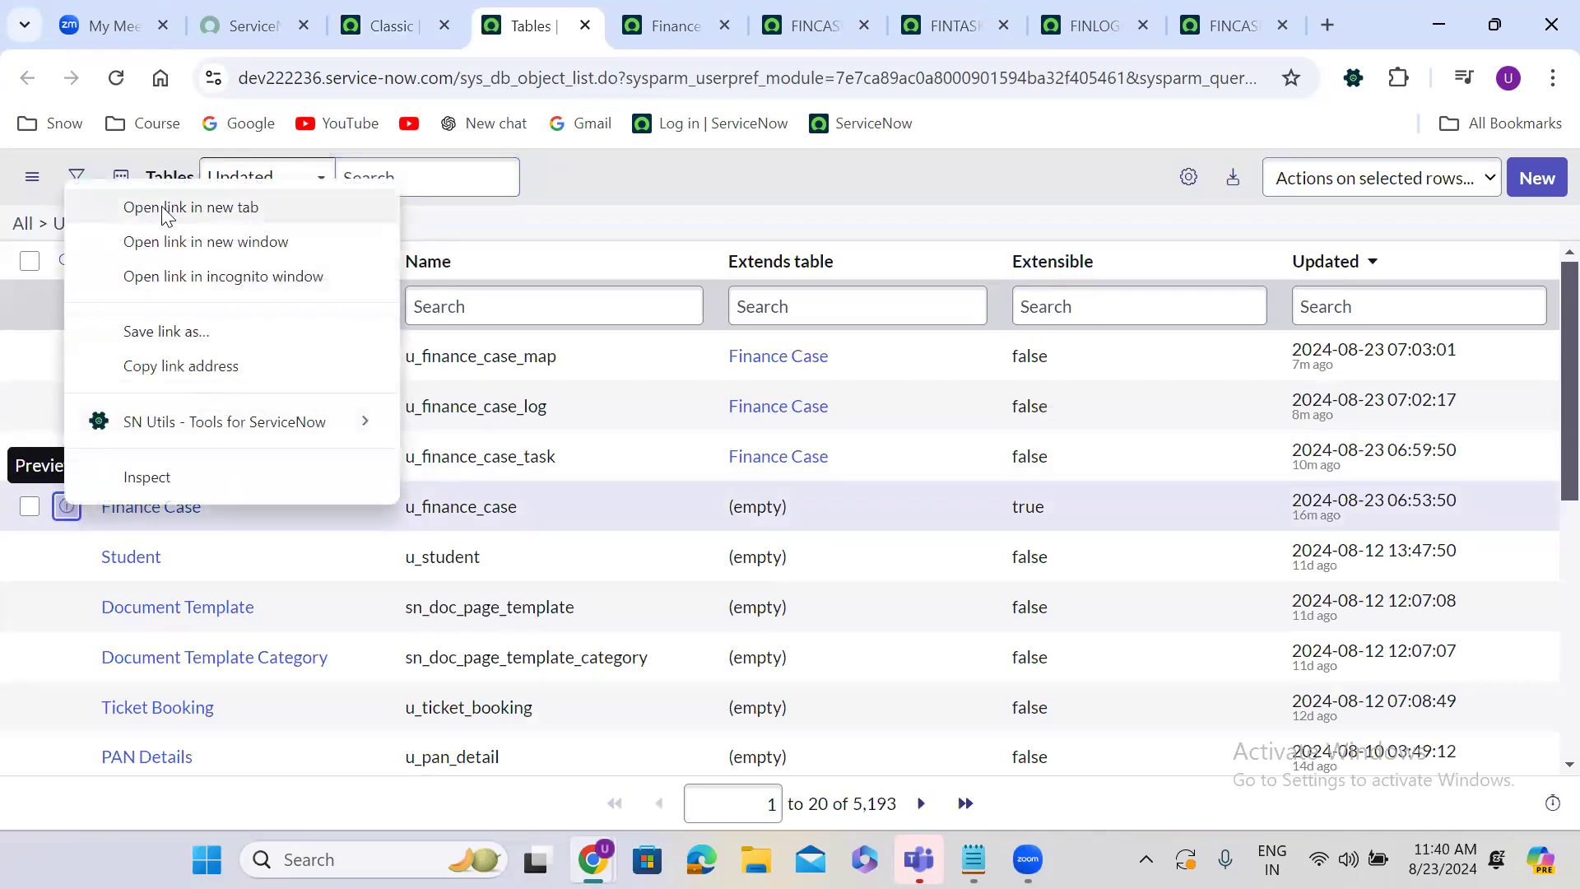
left_click(592, 201)
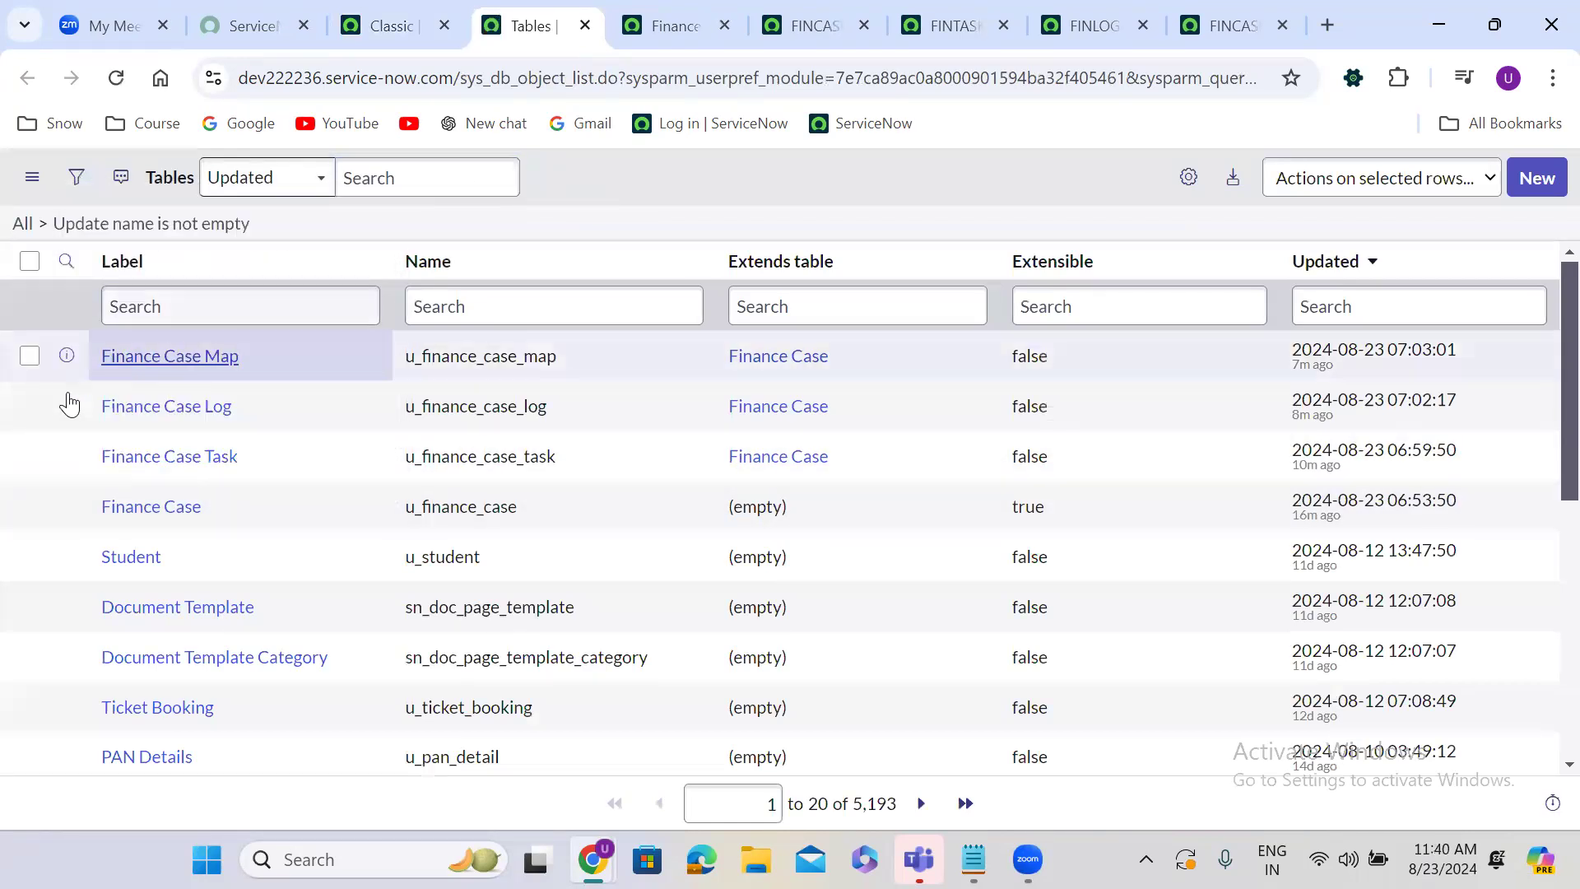
right_click(62, 405)
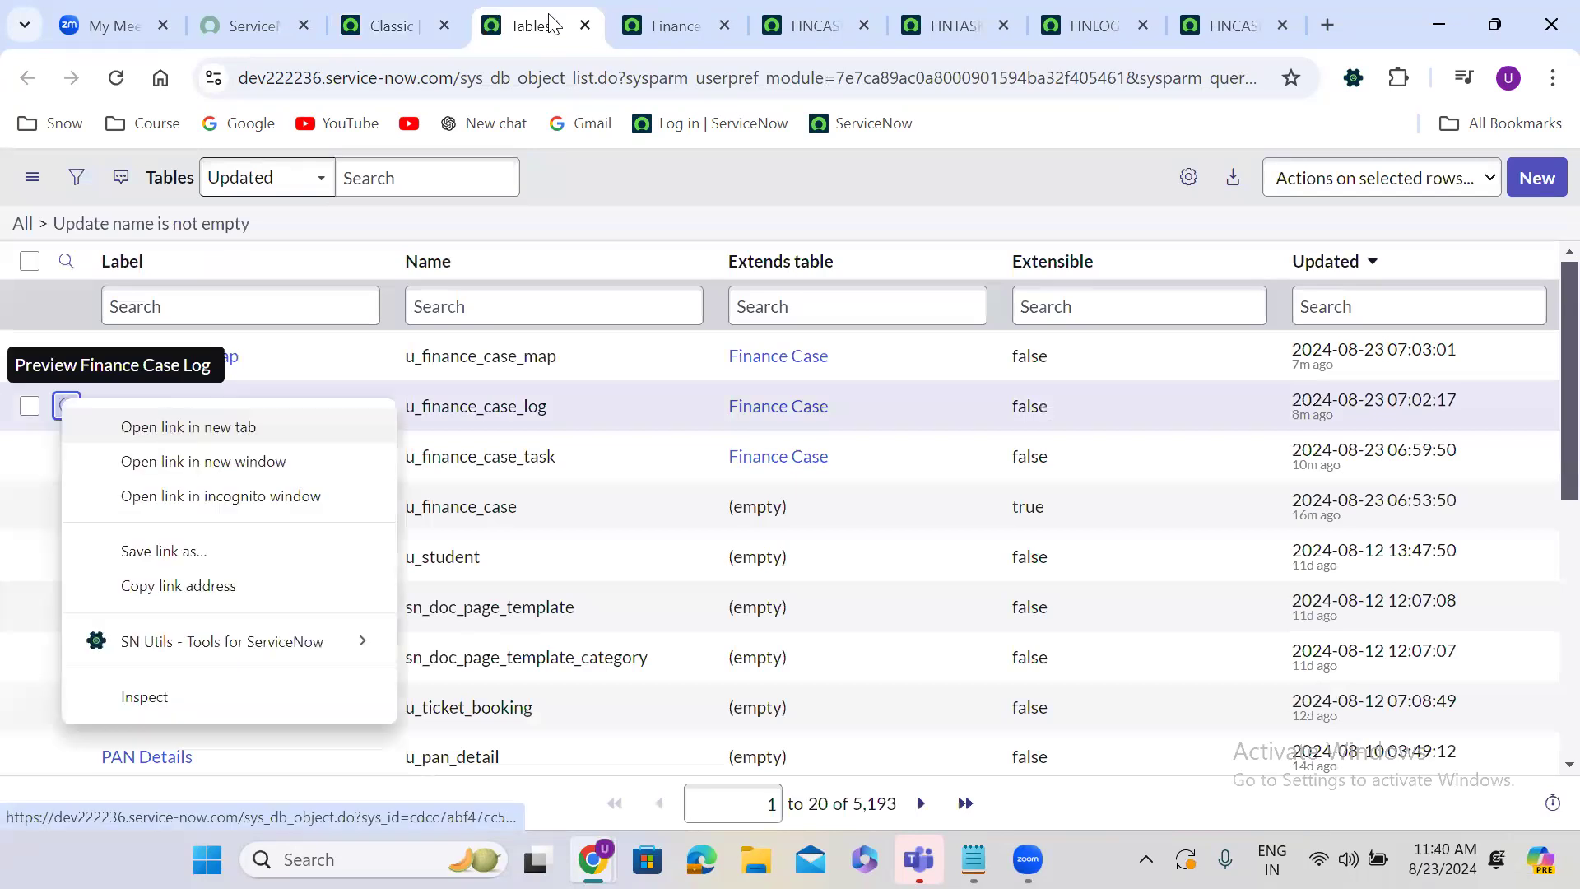
left_click(164, 424)
left_click(591, 15)
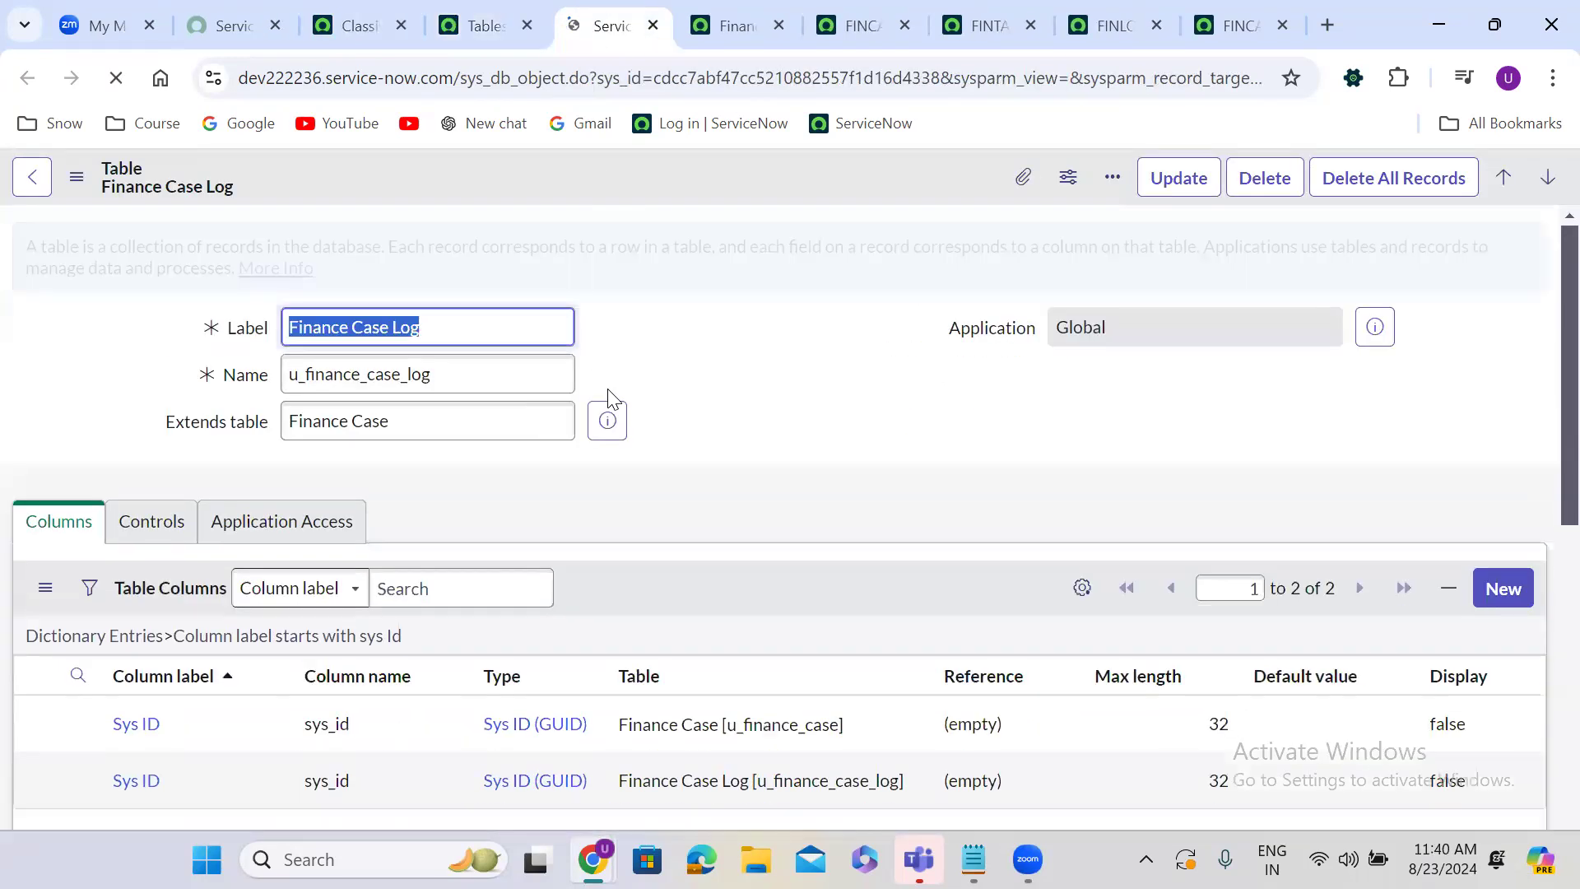
Show the list of Finance Case Log records from its table record.
scroll(676, 465, "down", 10)
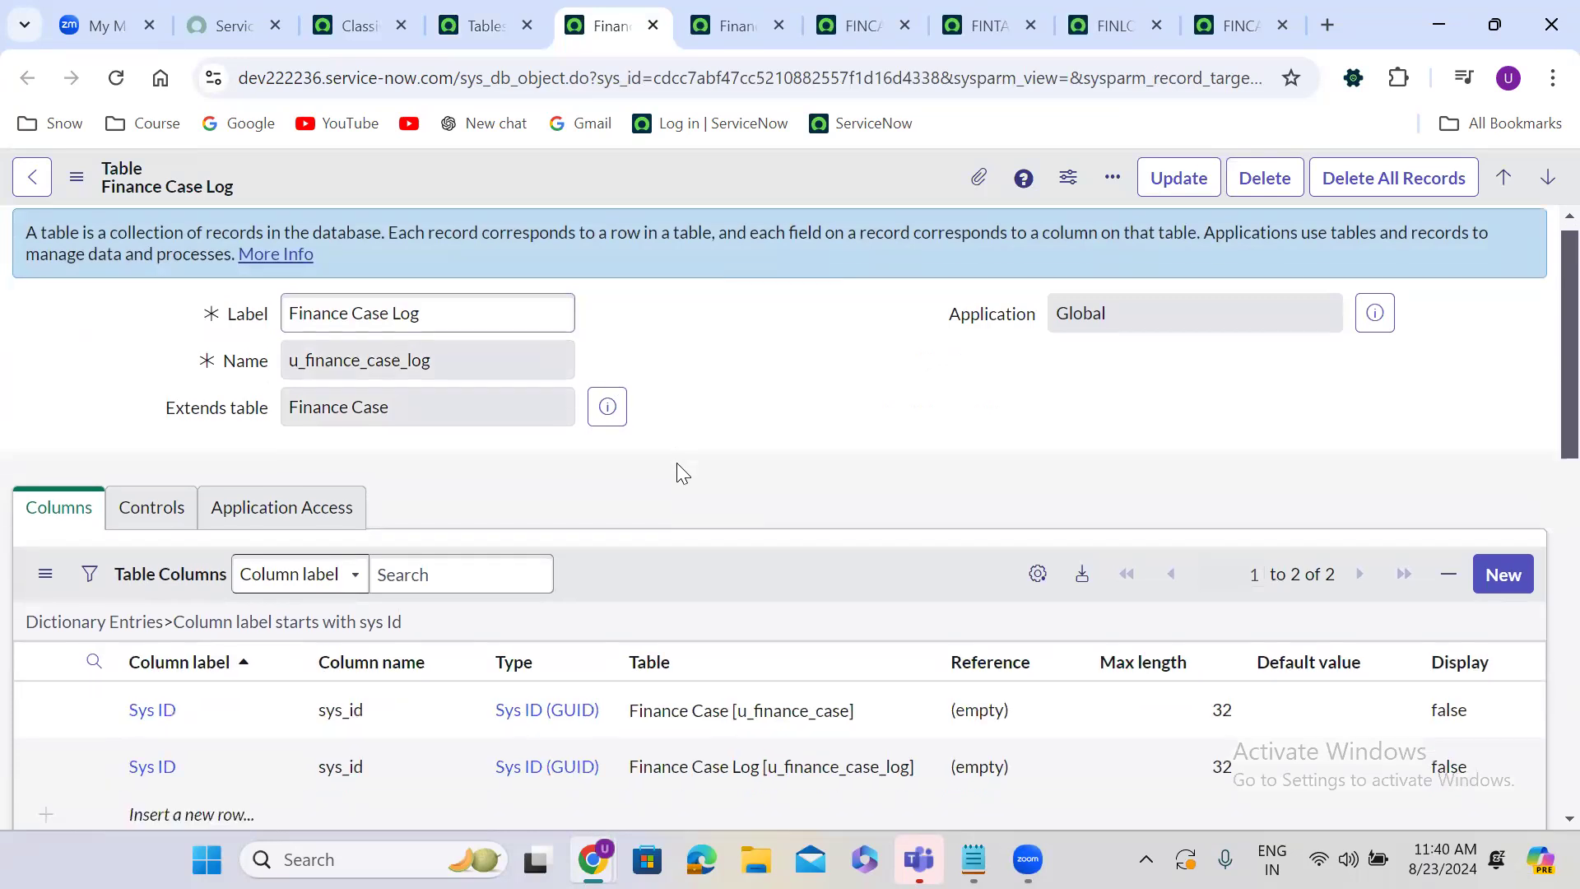
scroll(677, 470, "down", 1)
scroll(576, 436, "up", 1)
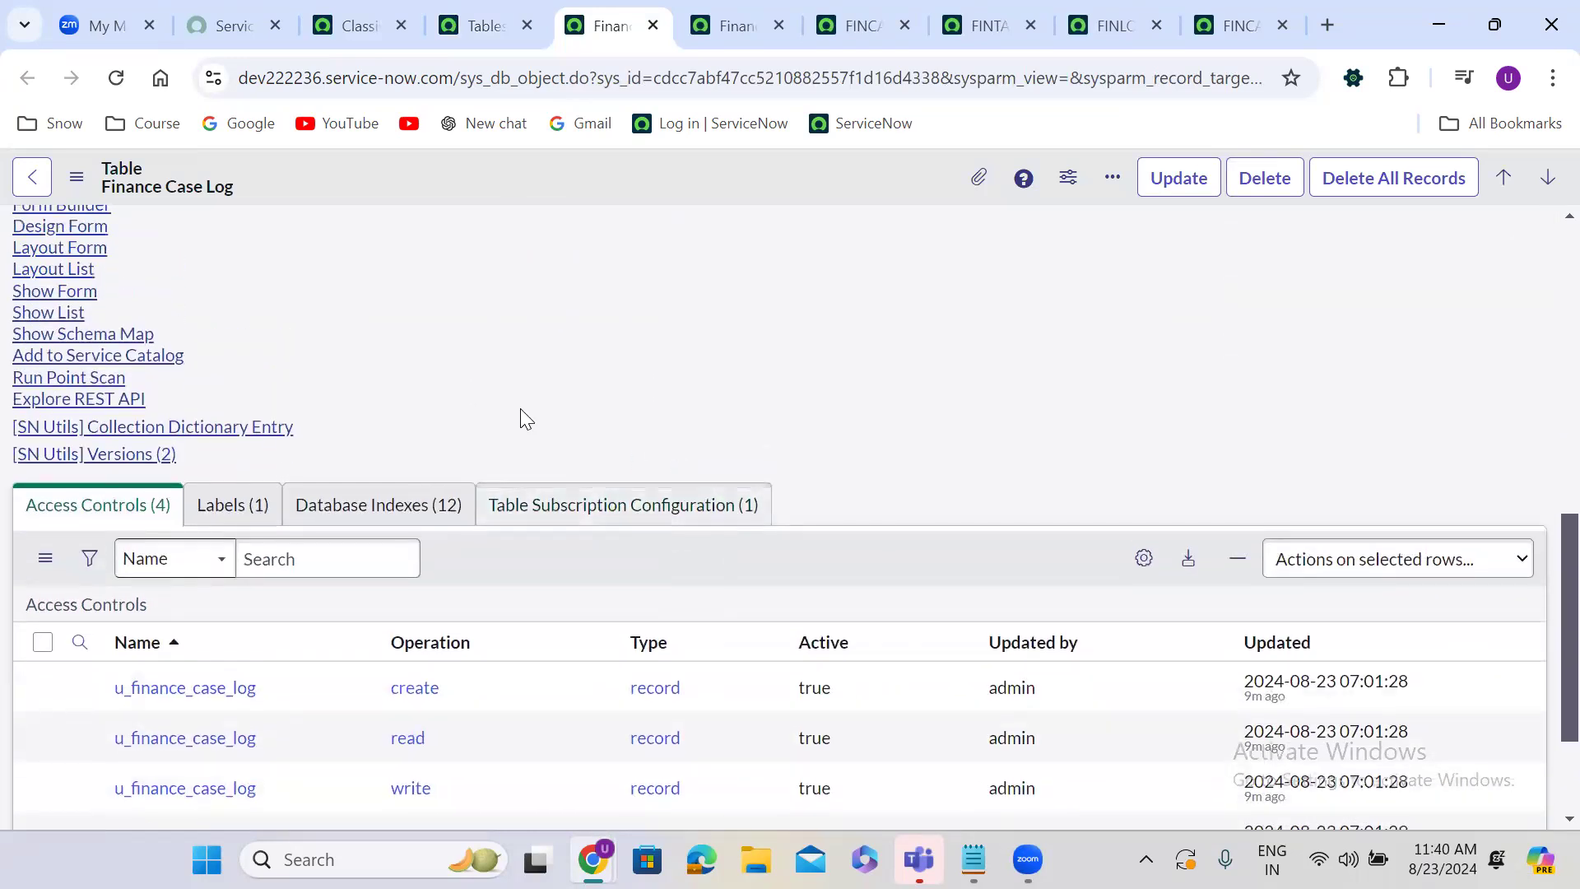
left_click(43, 315)
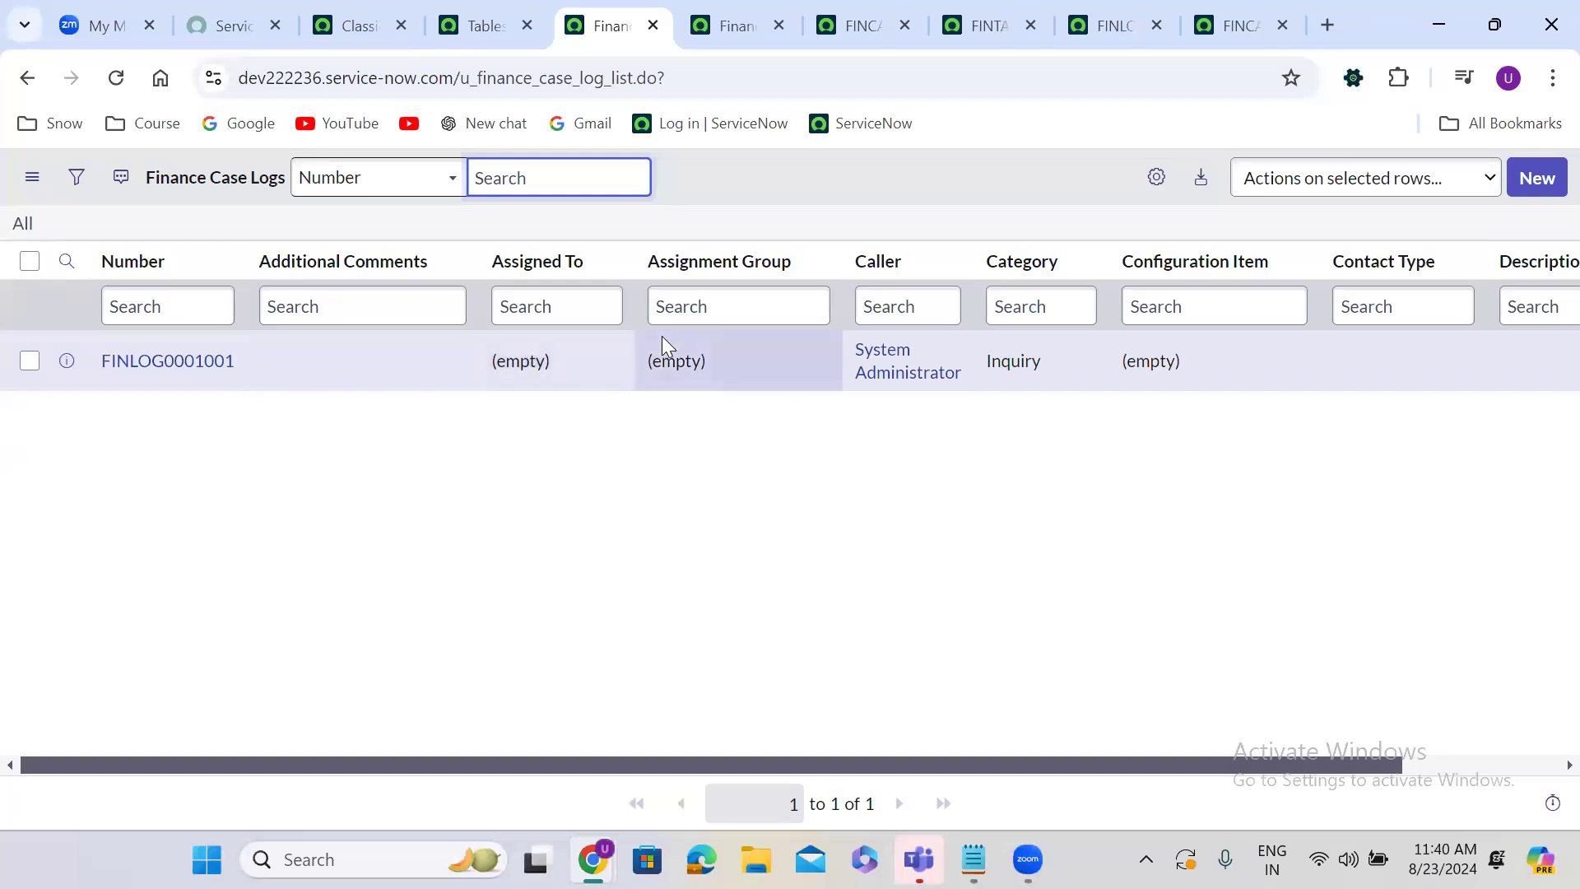
Go back from the Finance Case Logs list and open the Finance Case Map table record from the Tables list in a new browser tab.
left_click(27, 79)
left_click(486, 26)
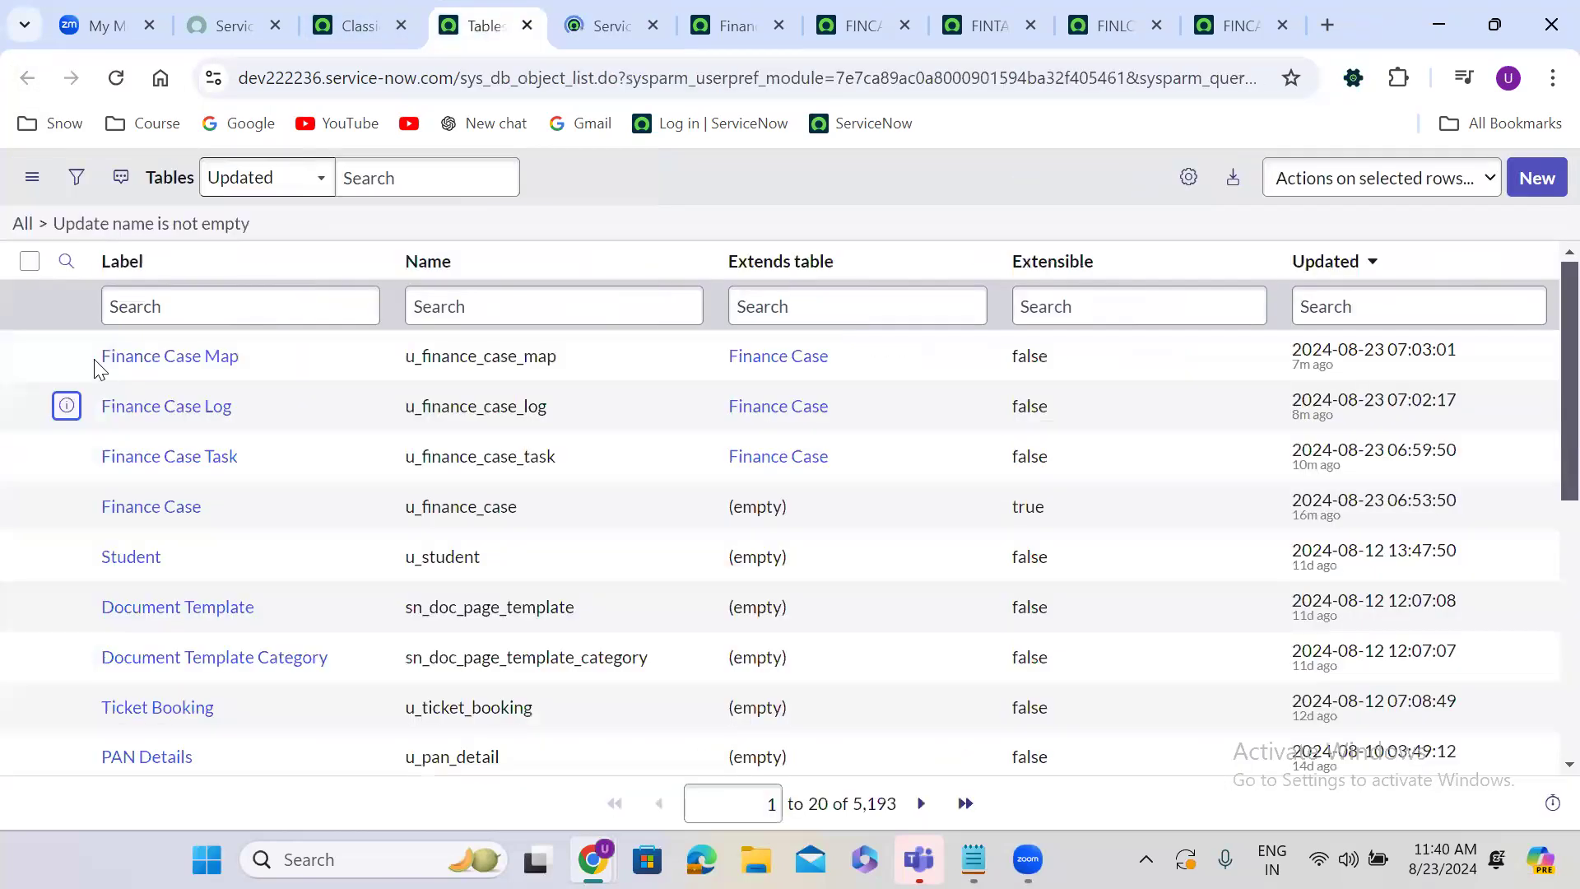
left_click(79, 290)
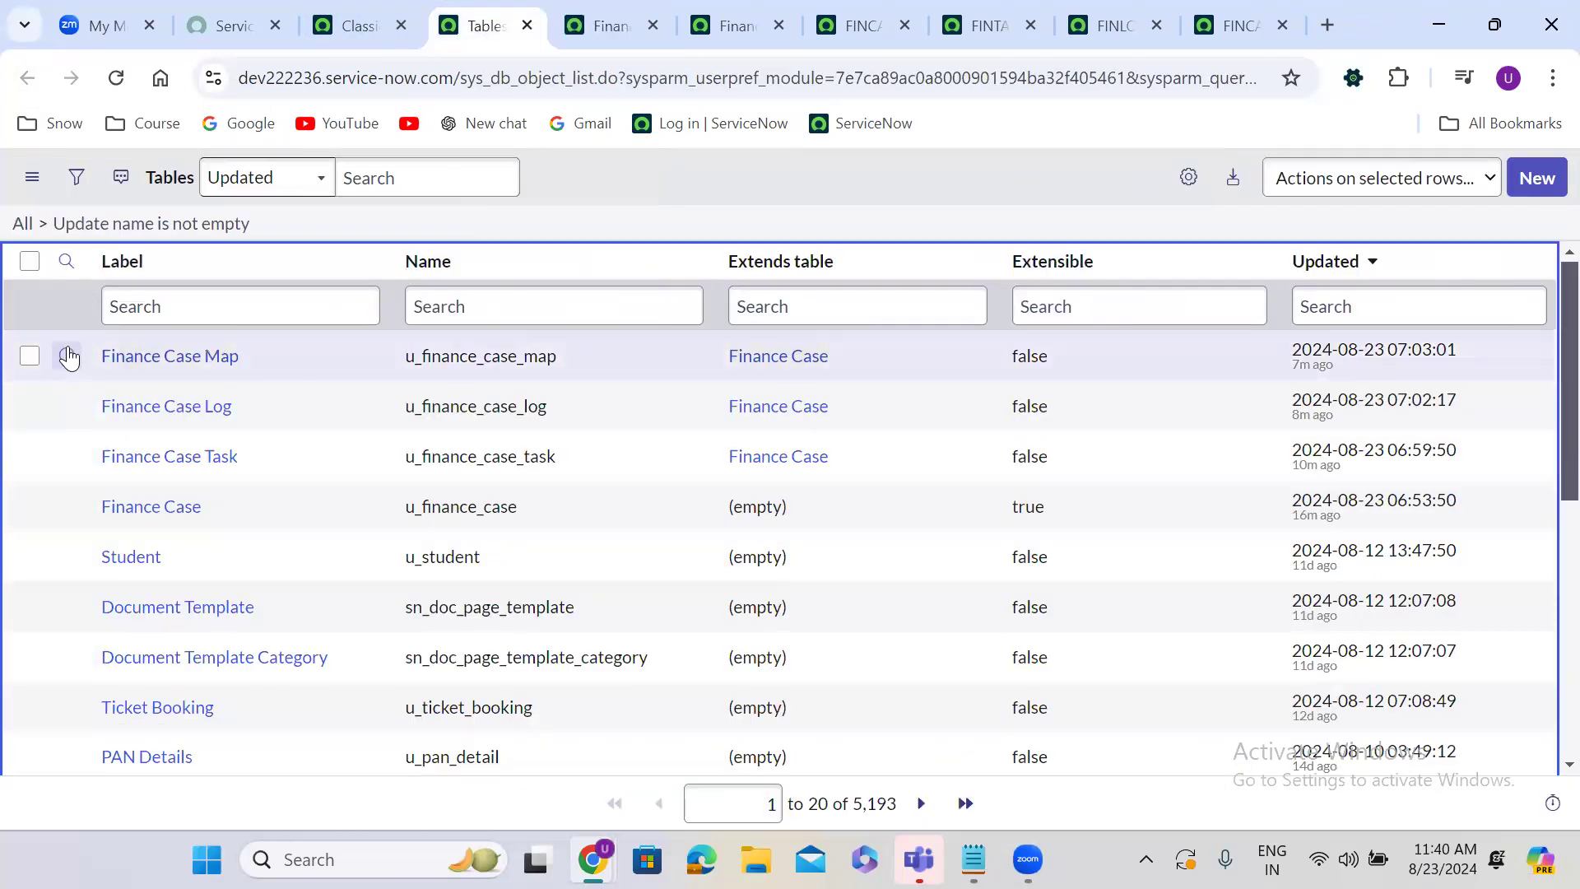
right_click(69, 356)
left_click(148, 378)
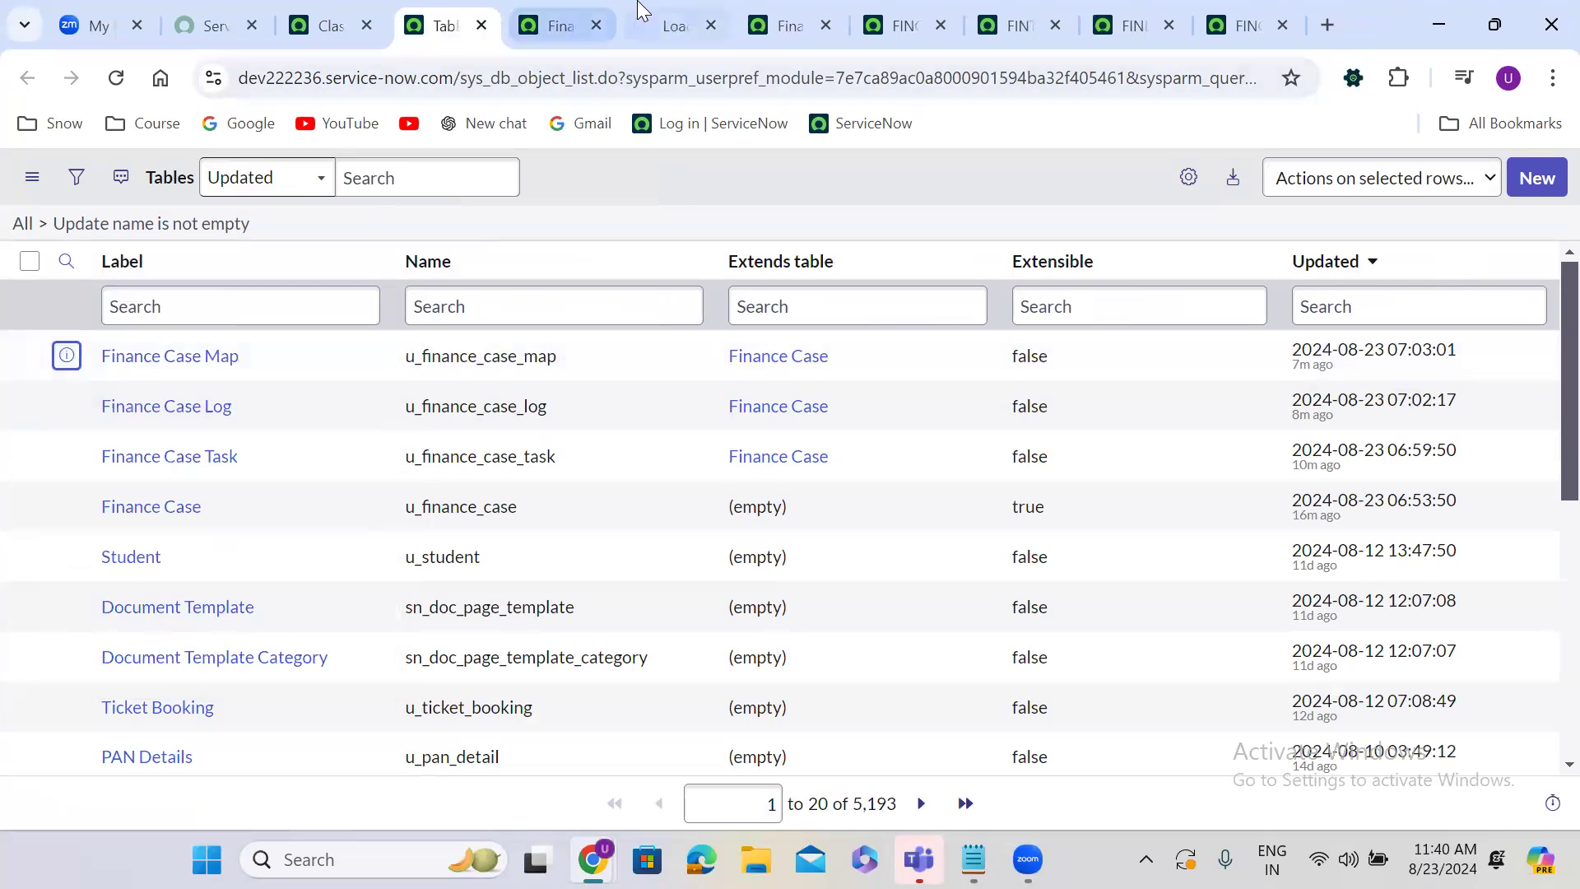
left_click(642, 12)
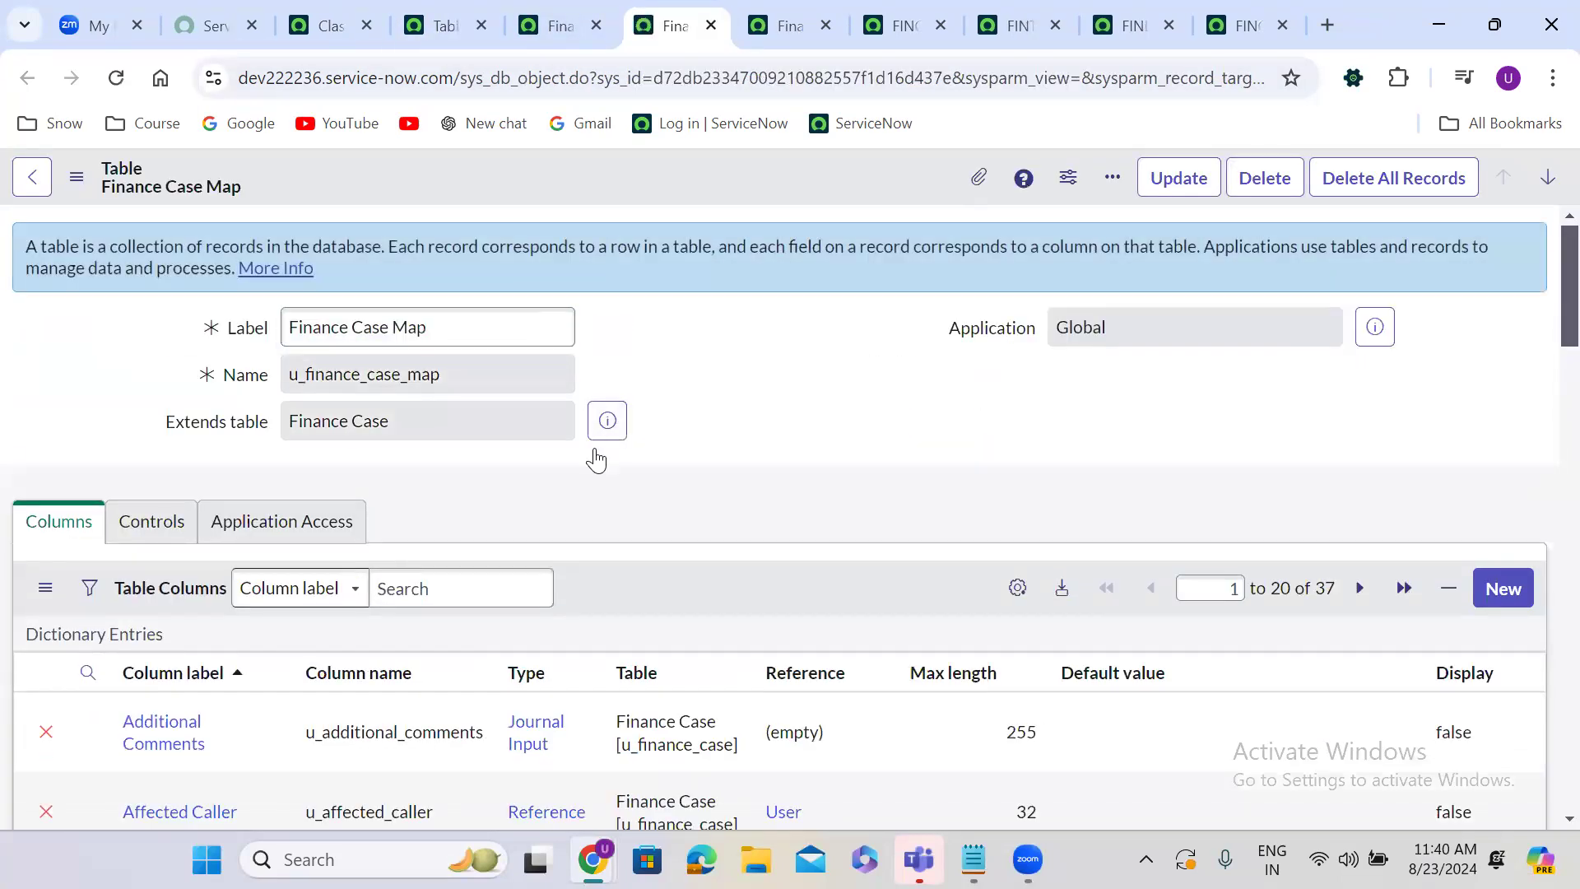
Show the list of Finance Case Map records from its table record.
scroll(619, 483, "down", 15)
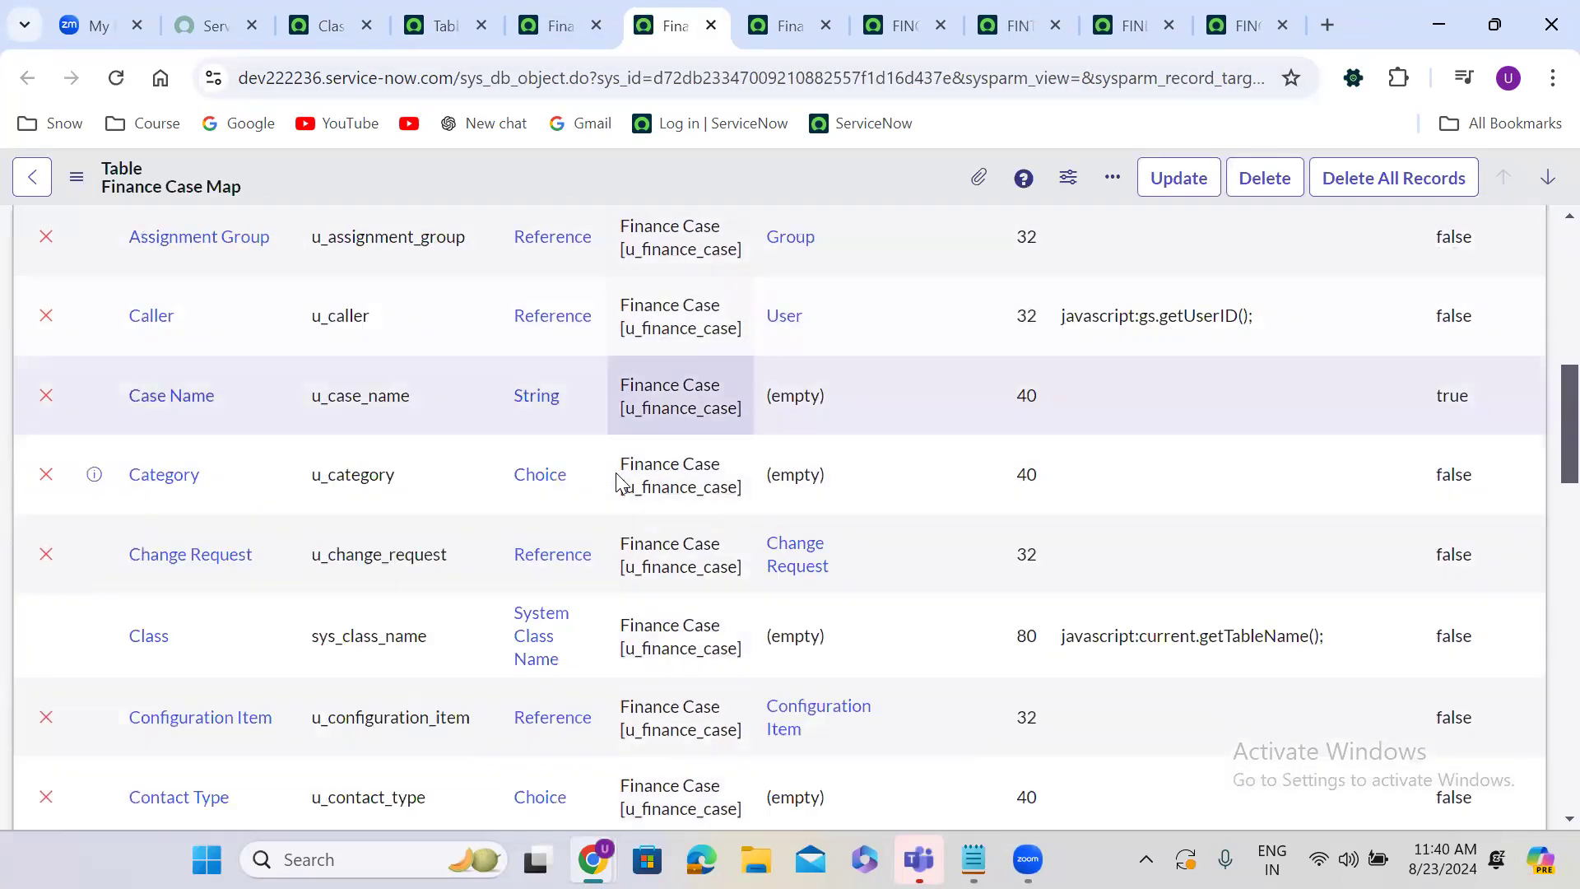
scroll(658, 478, "down", 9)
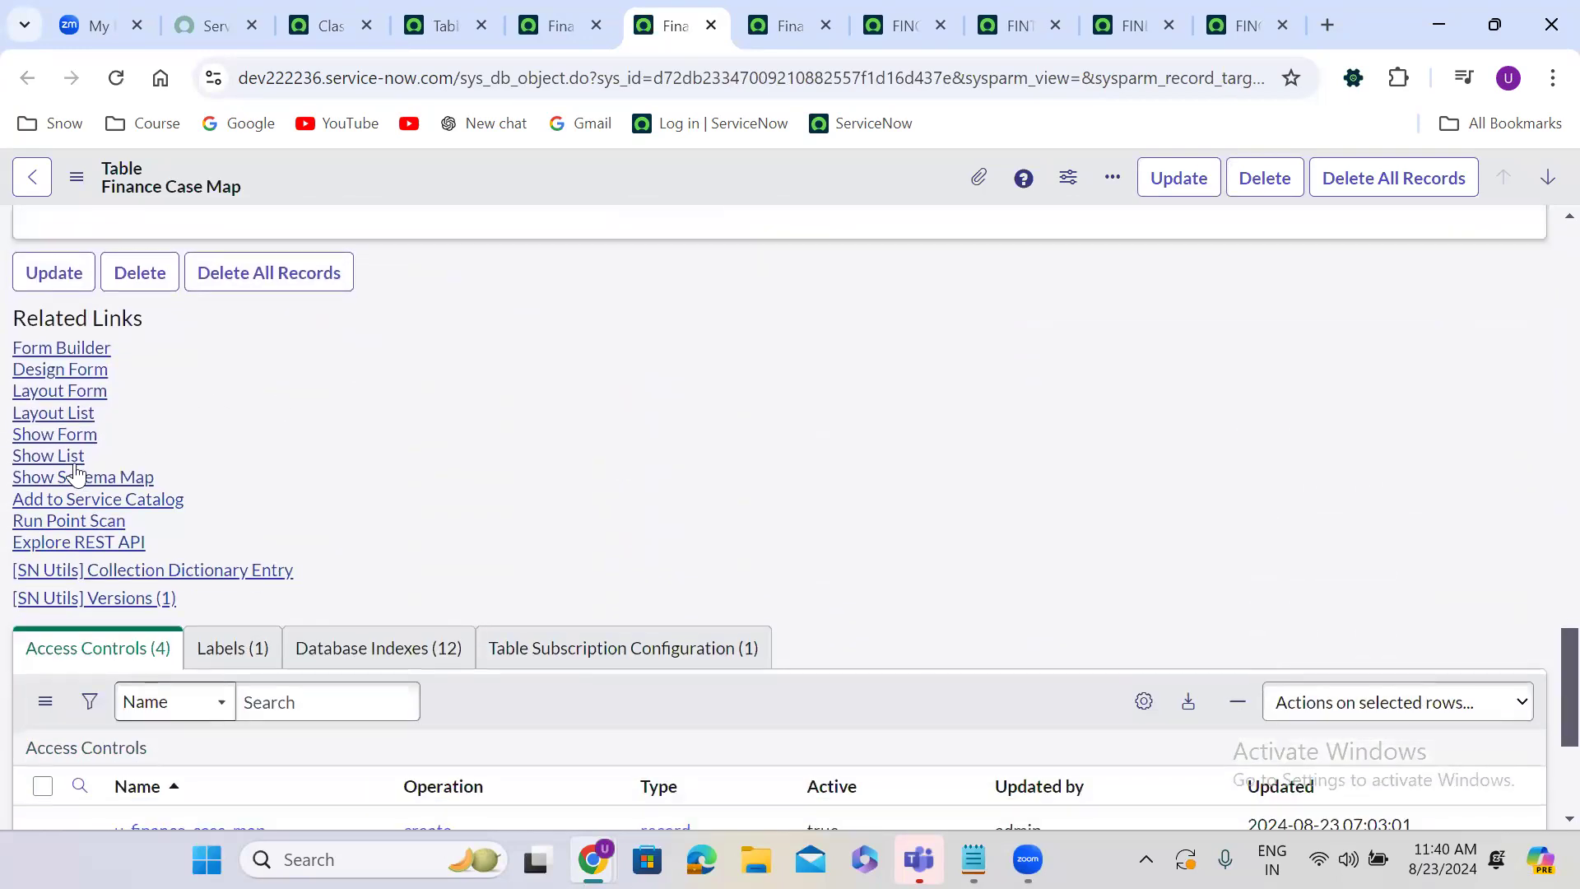
left_click(57, 458)
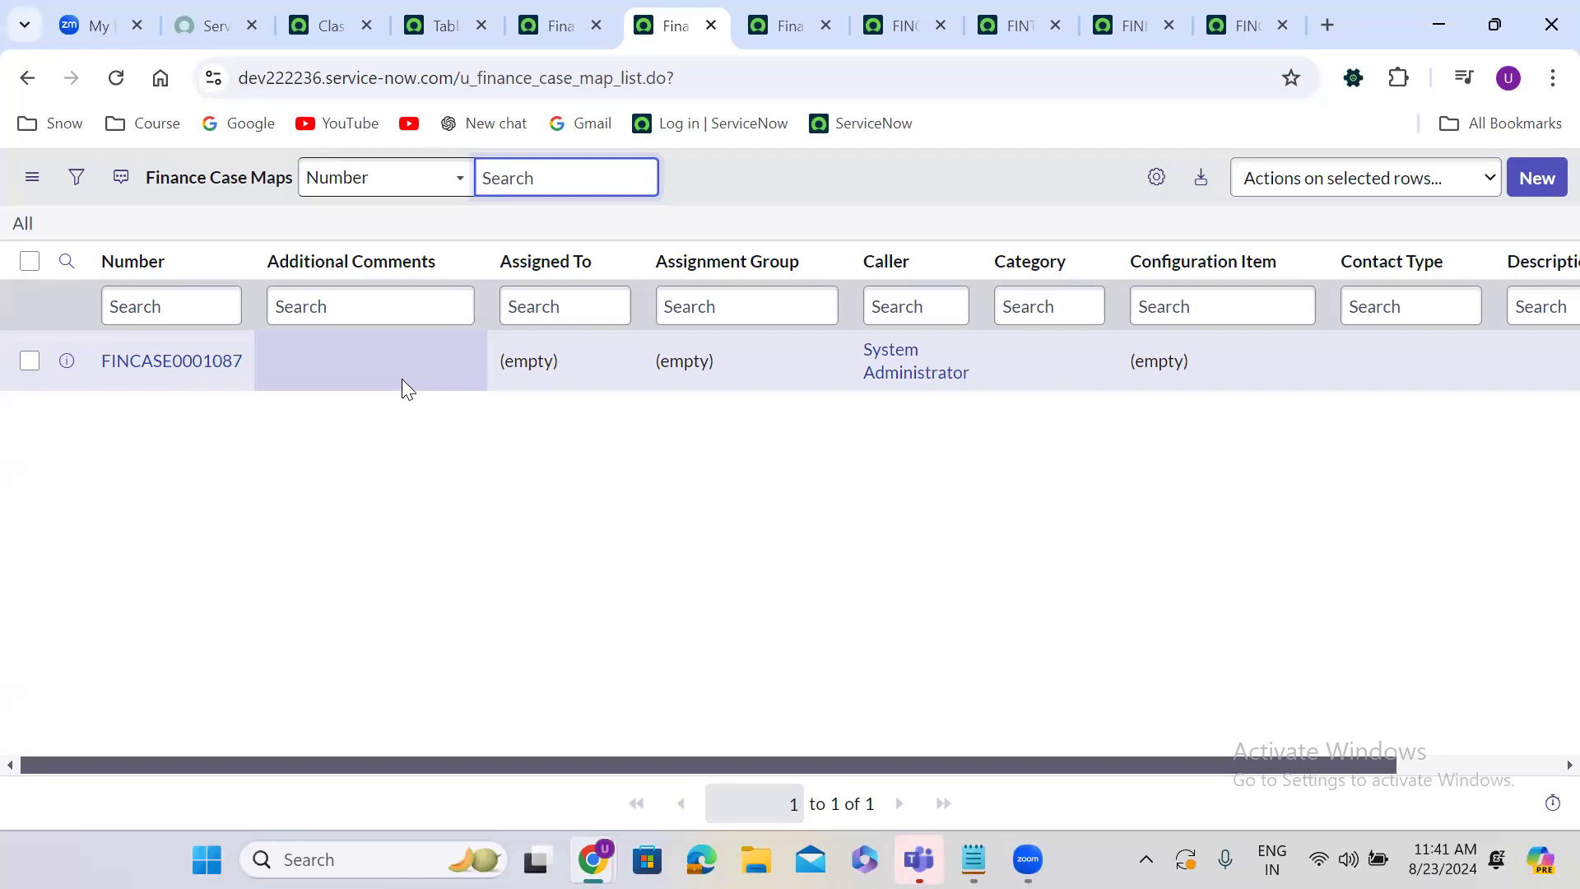
left_click(401, 463)
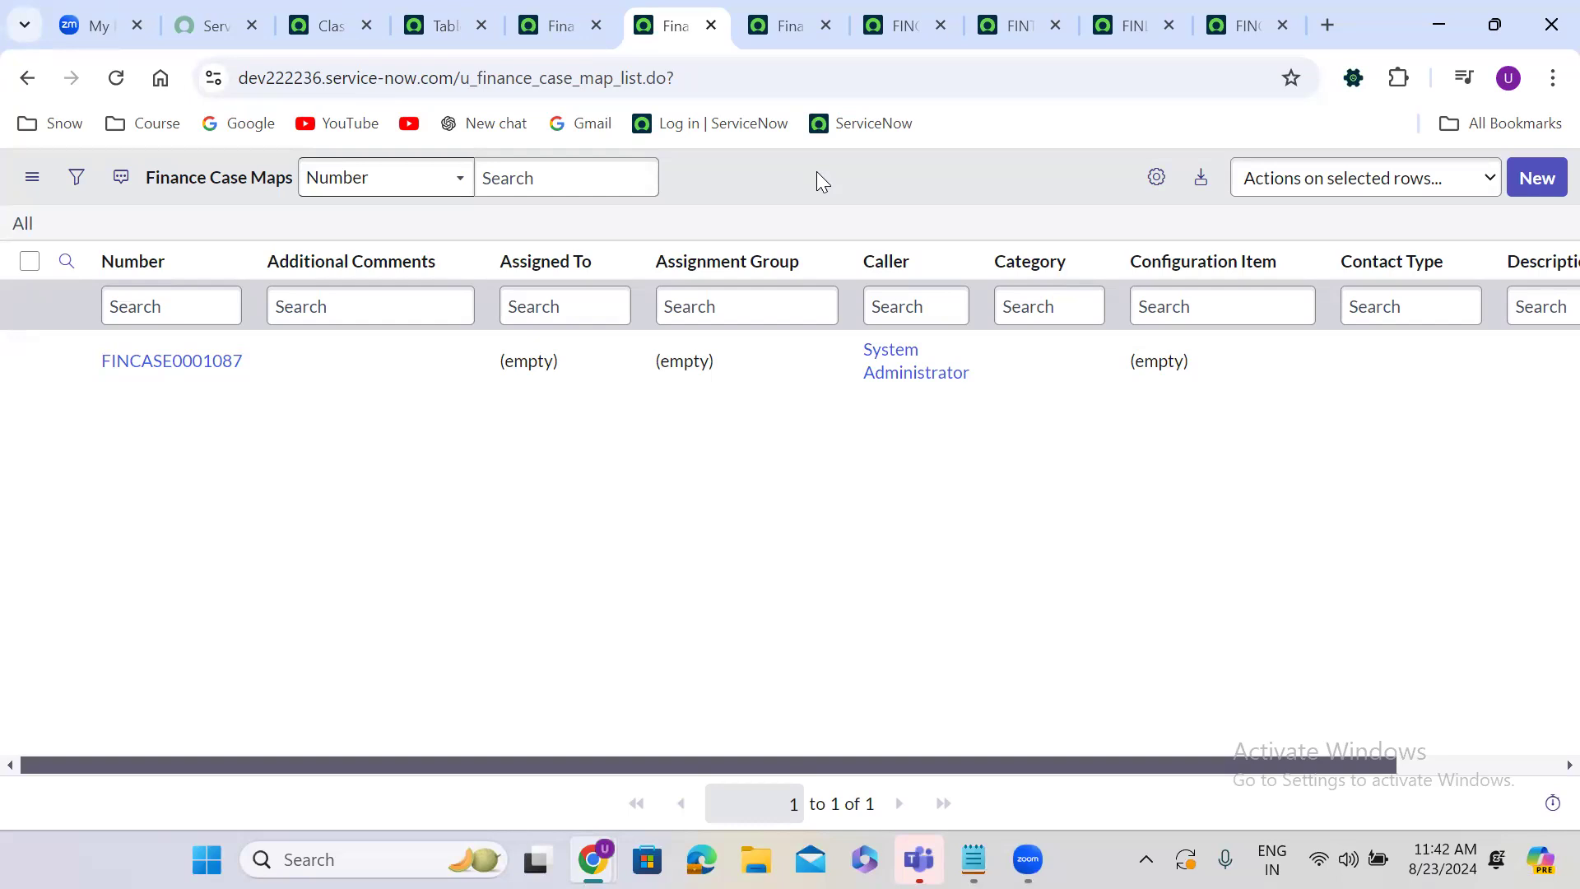
Return to the Tables list and filter it to tables whose Extends table is =Task.
left_click(438, 29)
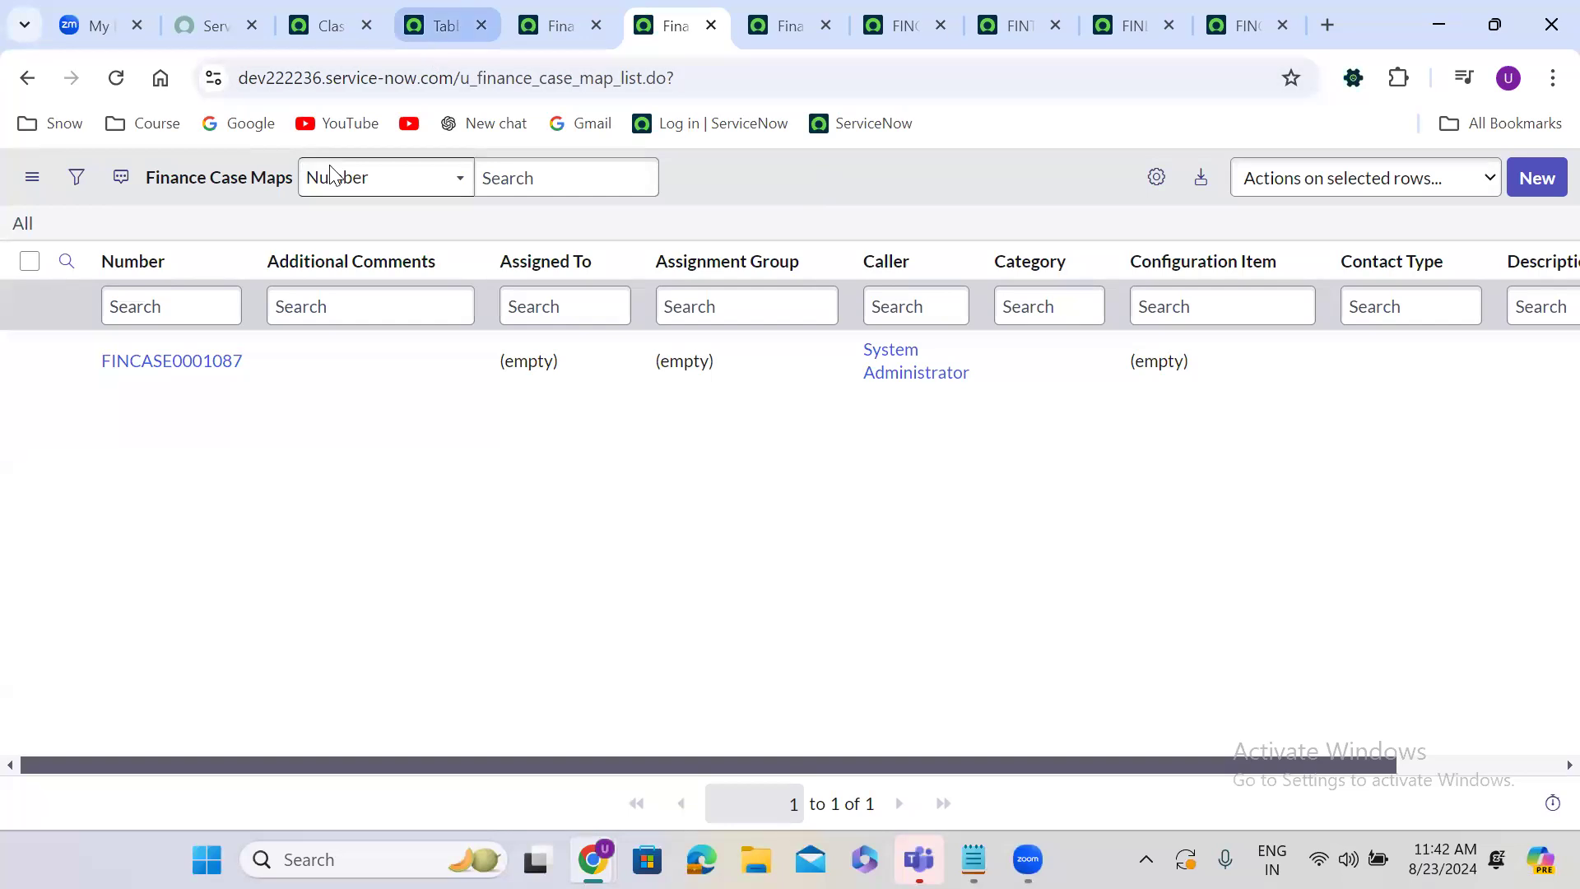
left_click_drag(777, 358, 753, 473)
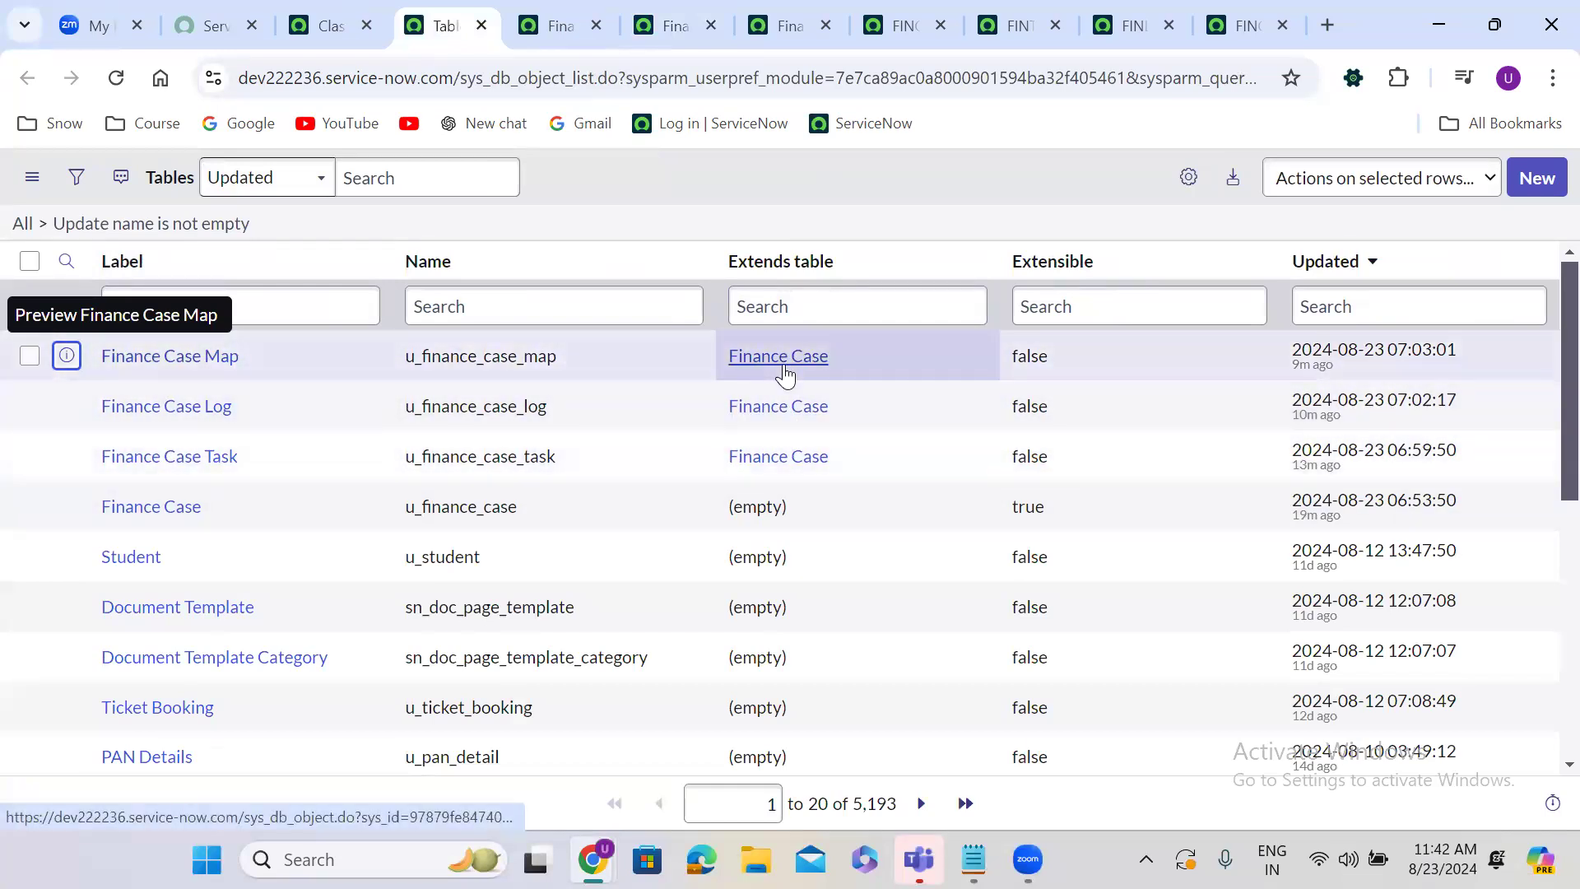
left_click(753, 308)
type("=Task")
key("Return")
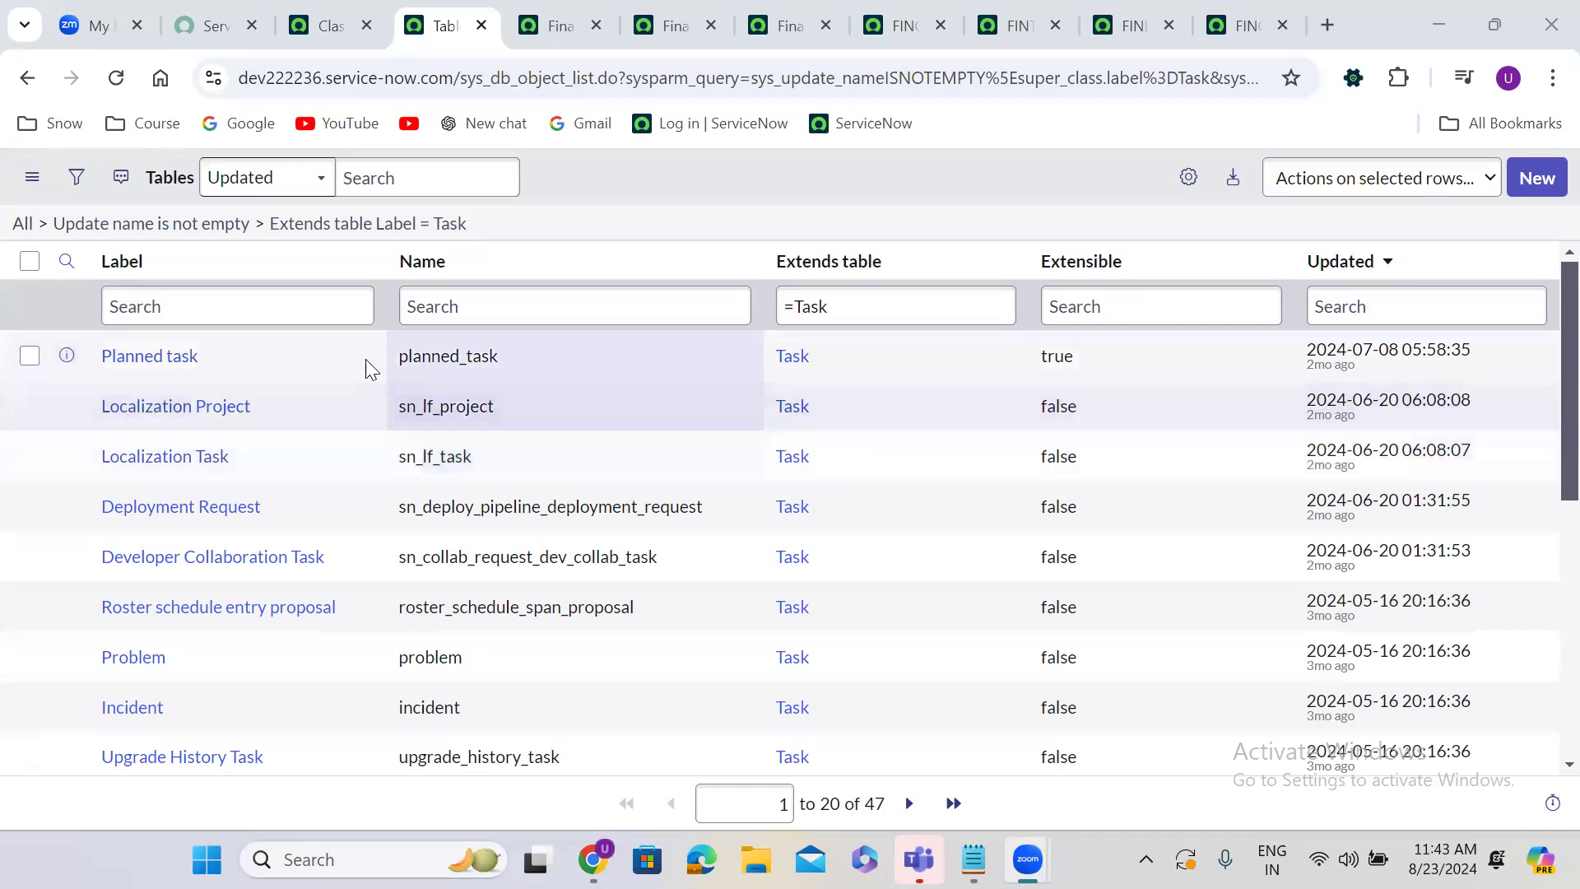
Narrow the tables extending Task to the label =incident.
left_click(228, 306)
type("=")
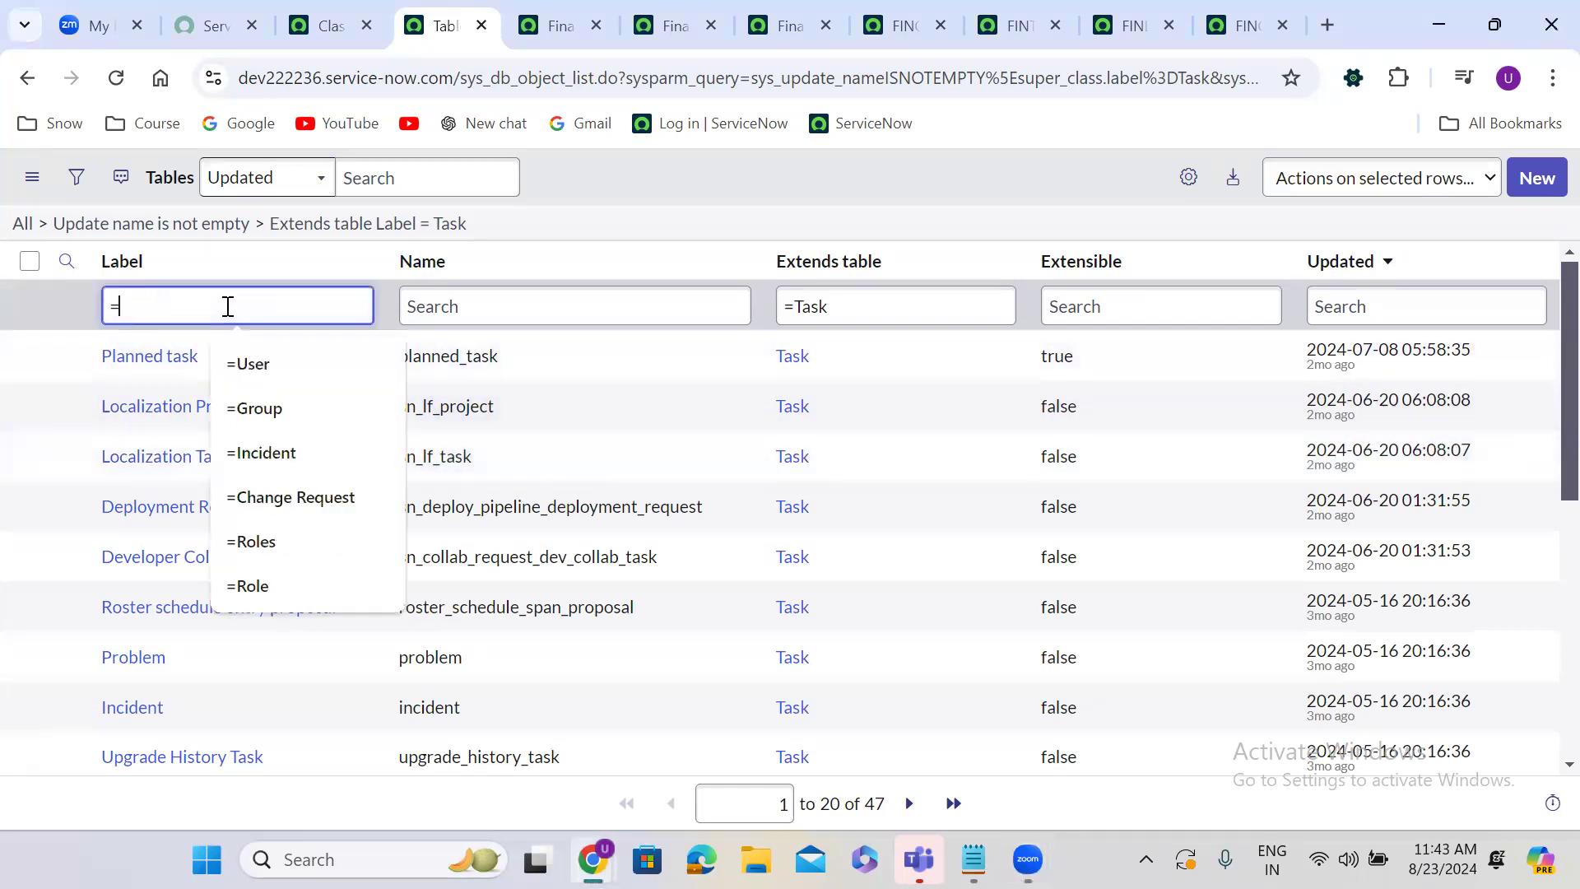
type("incident")
key("Return")
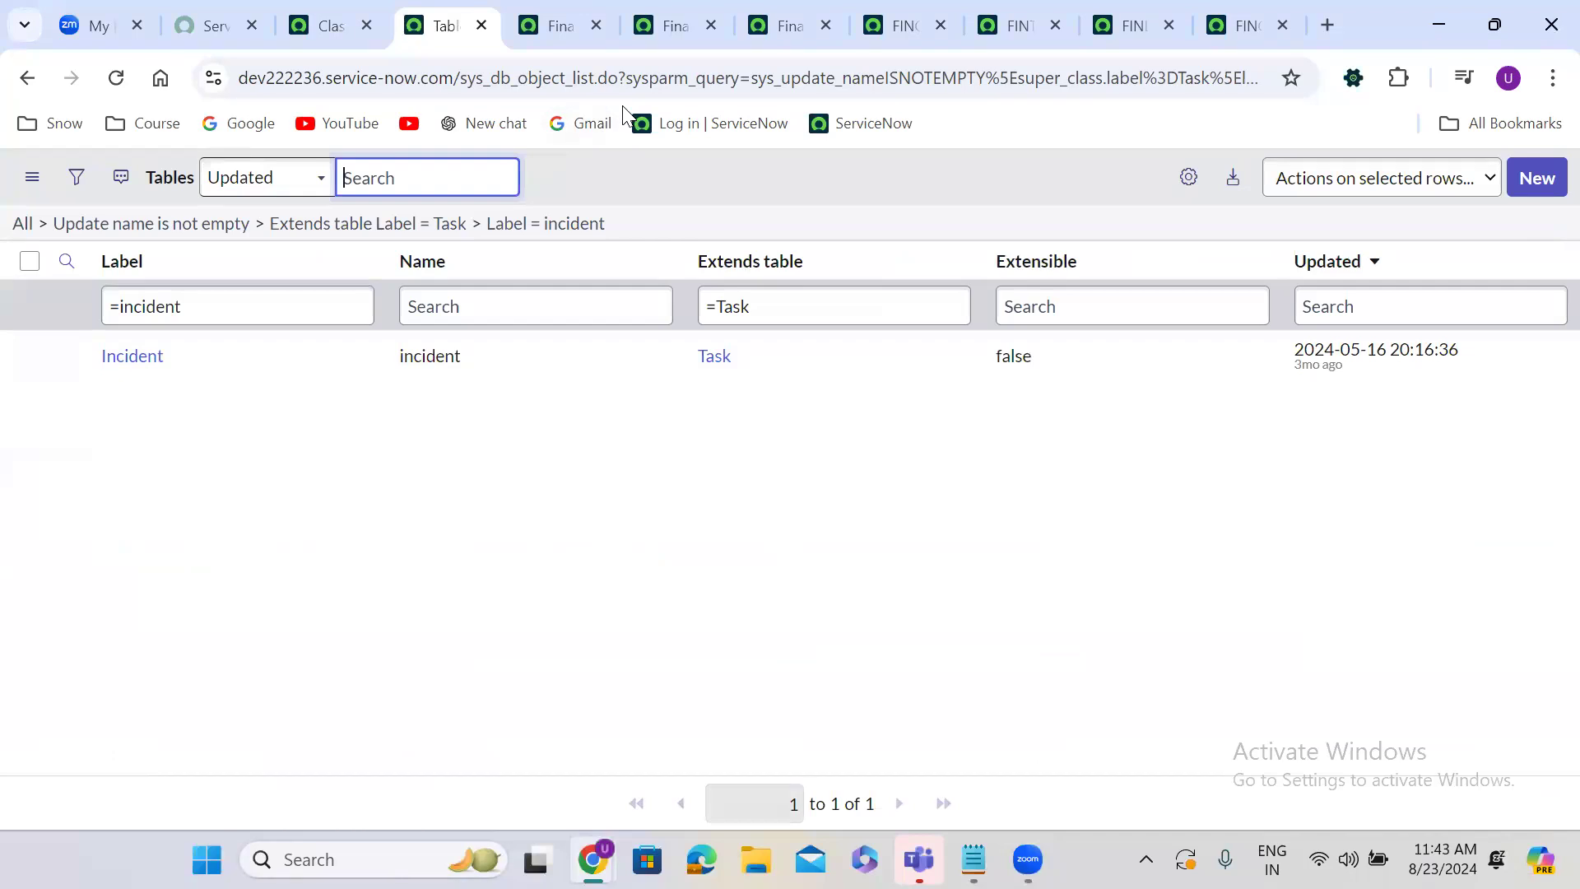
Open the Incident table record in a new browser tab and switch to it.
right_click(67, 359)
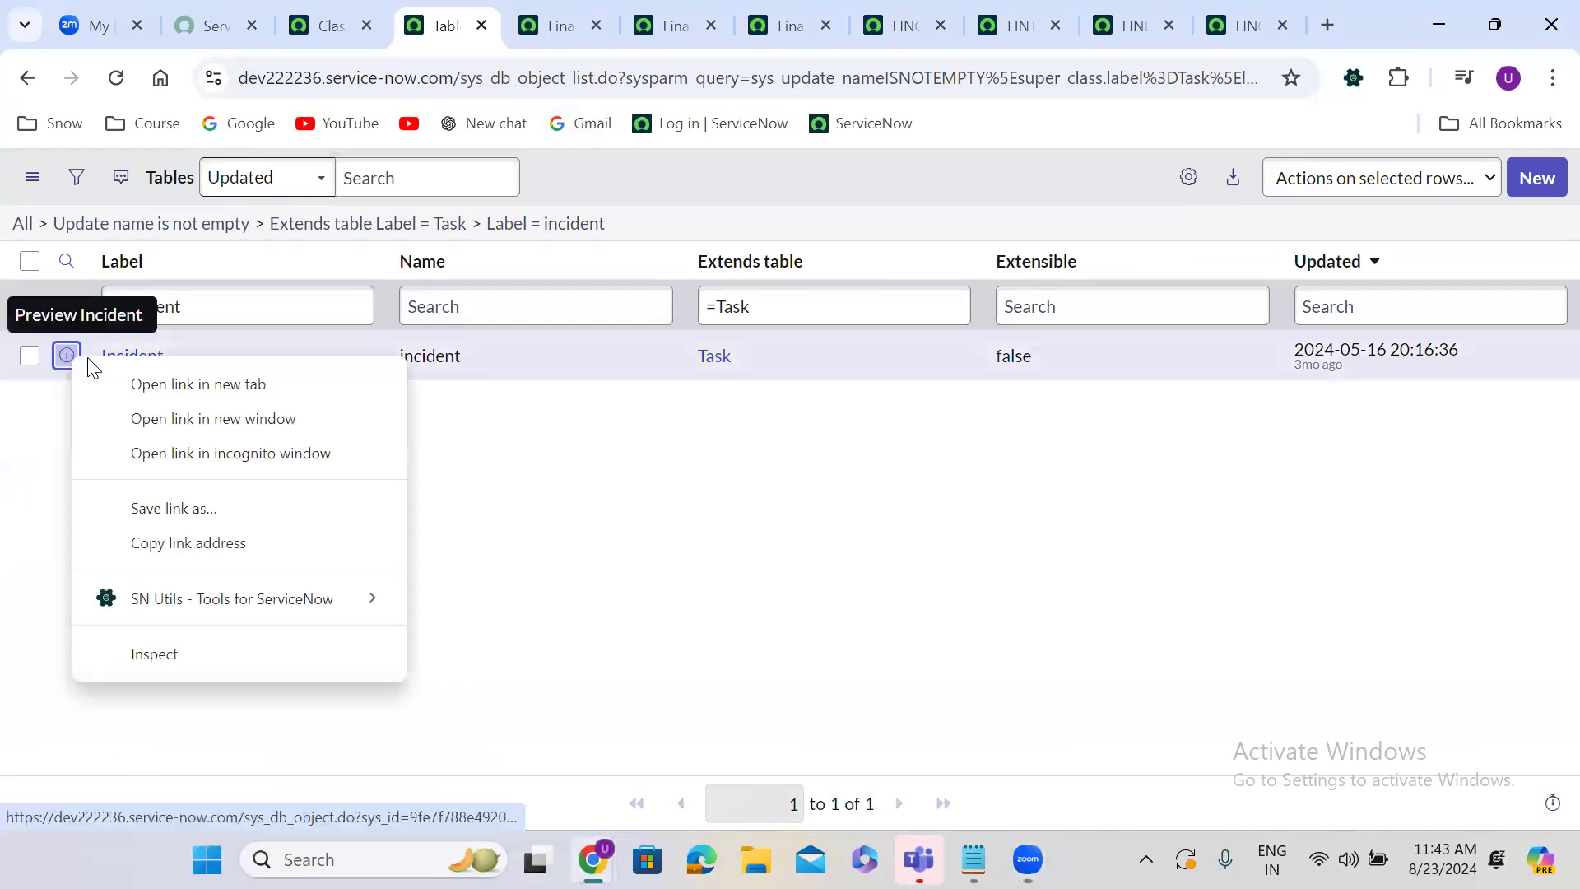
left_click(127, 382)
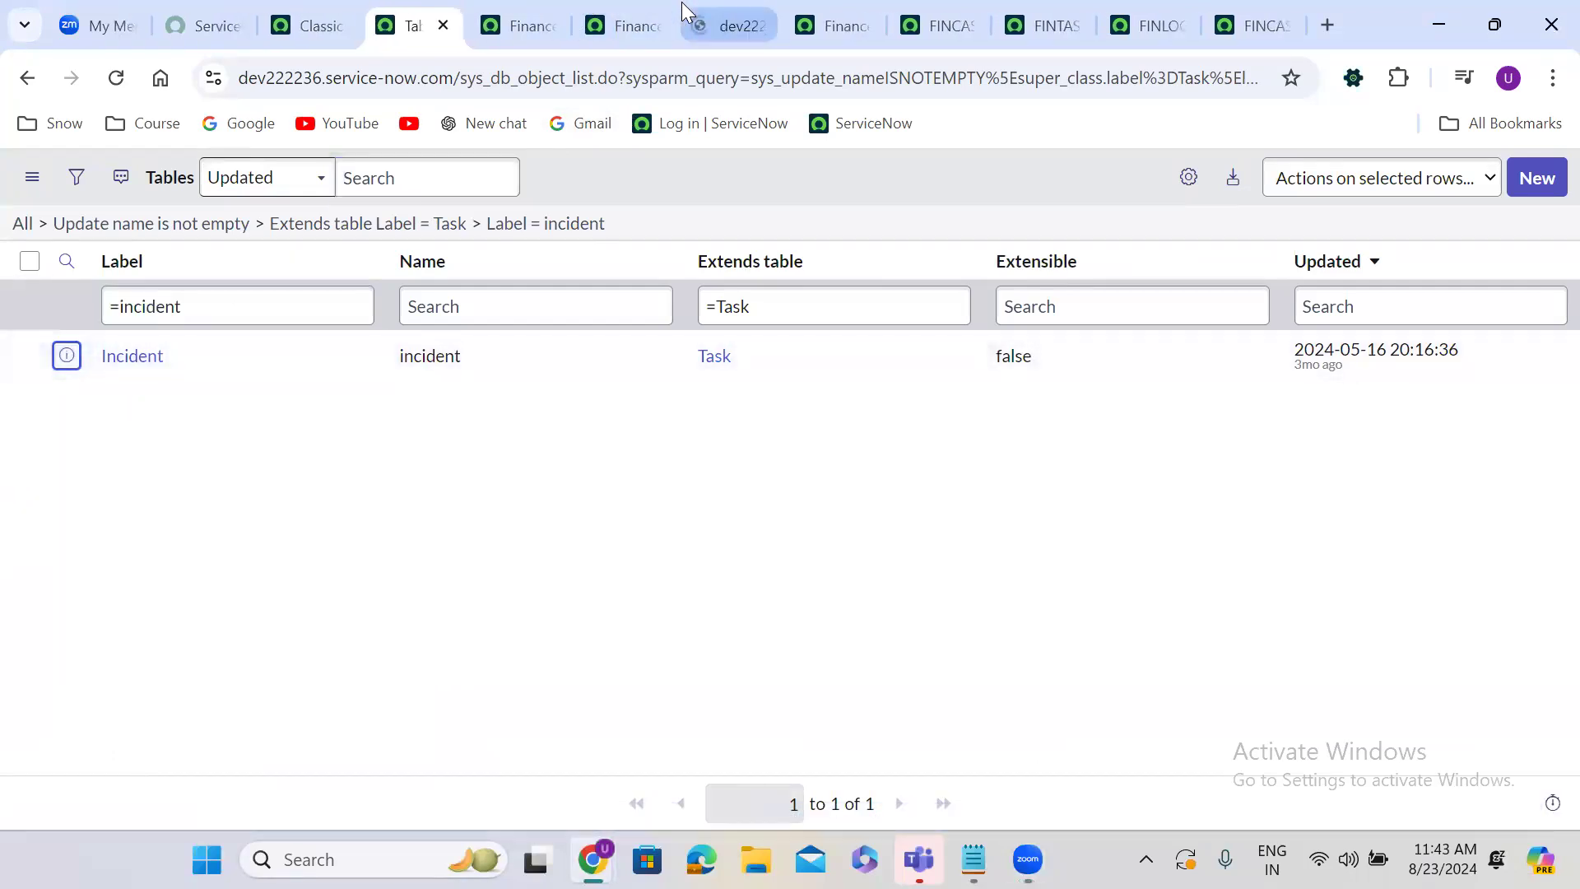
left_click(687, 20)
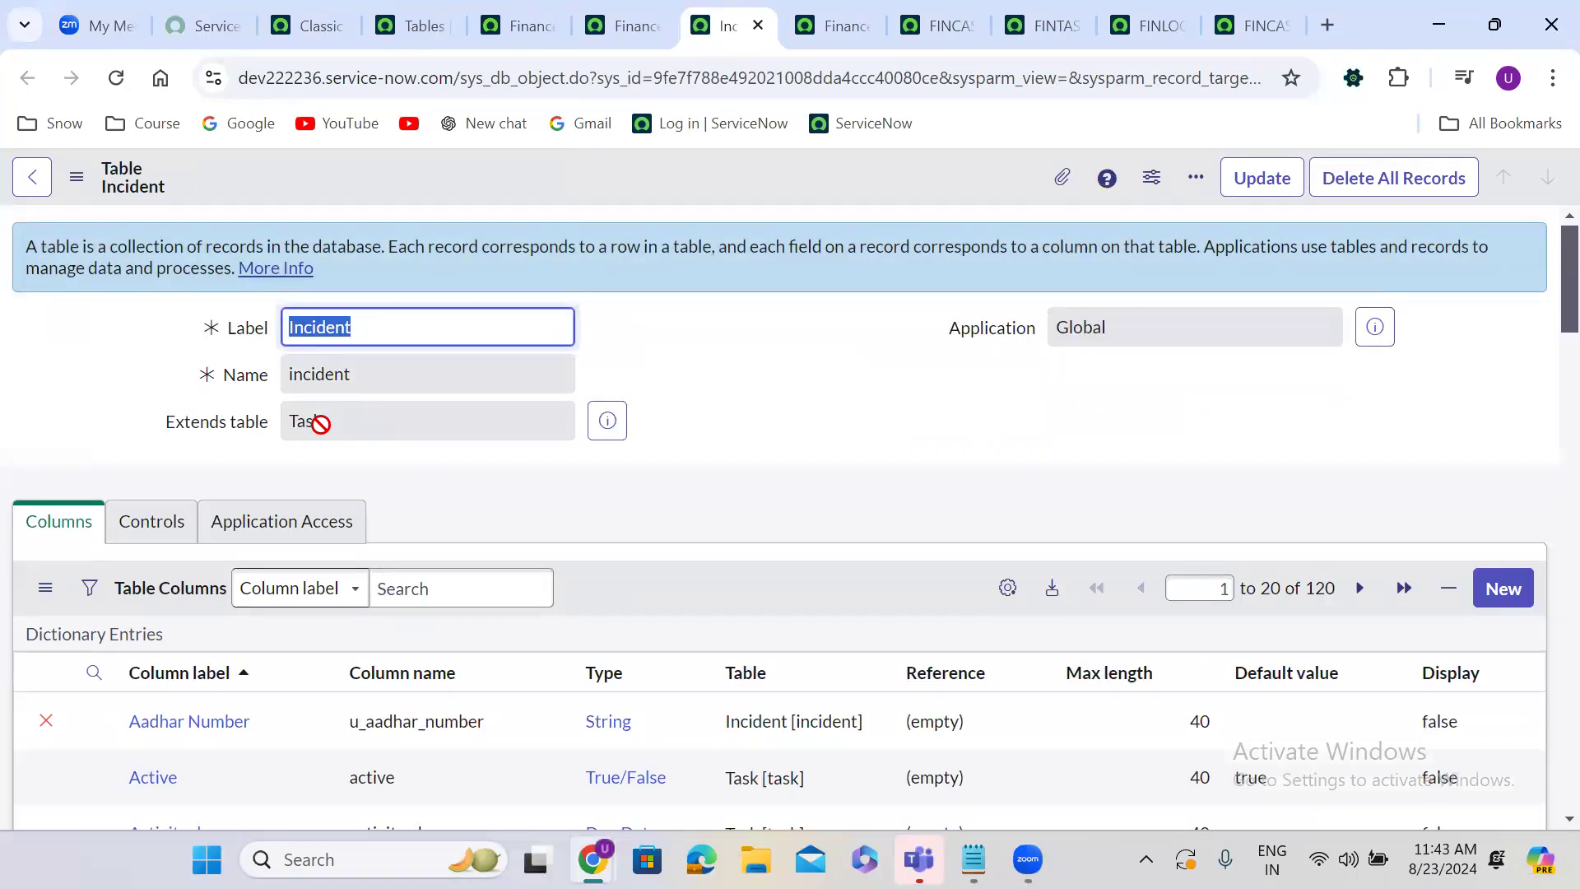
Return to the Tables list and change the label filter to =problem.
left_click(415, 23)
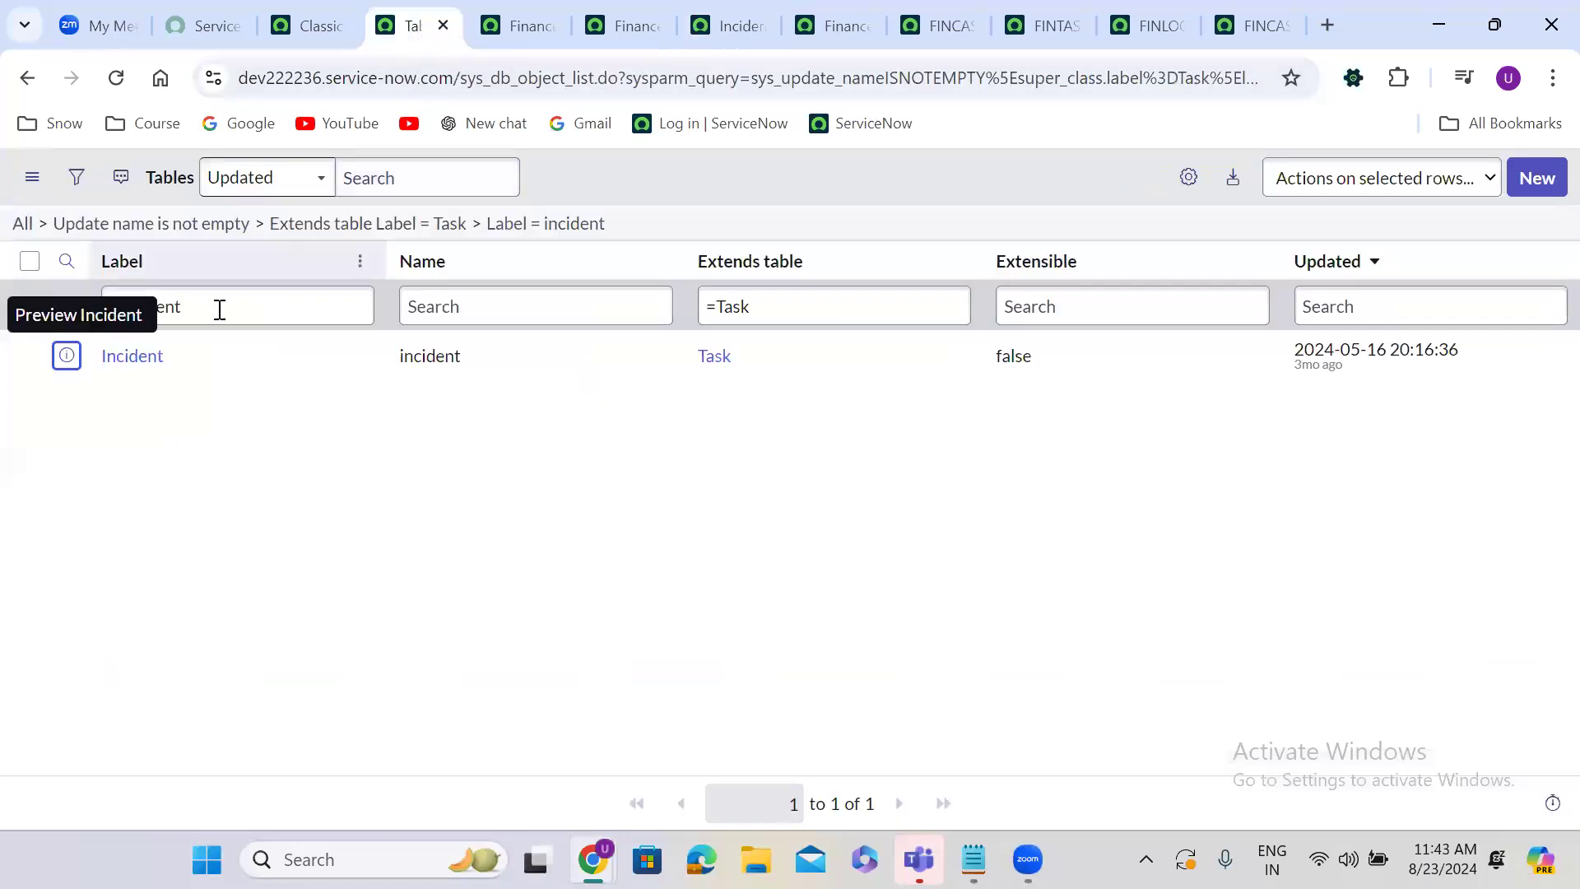
double_click(171, 315)
type("problem")
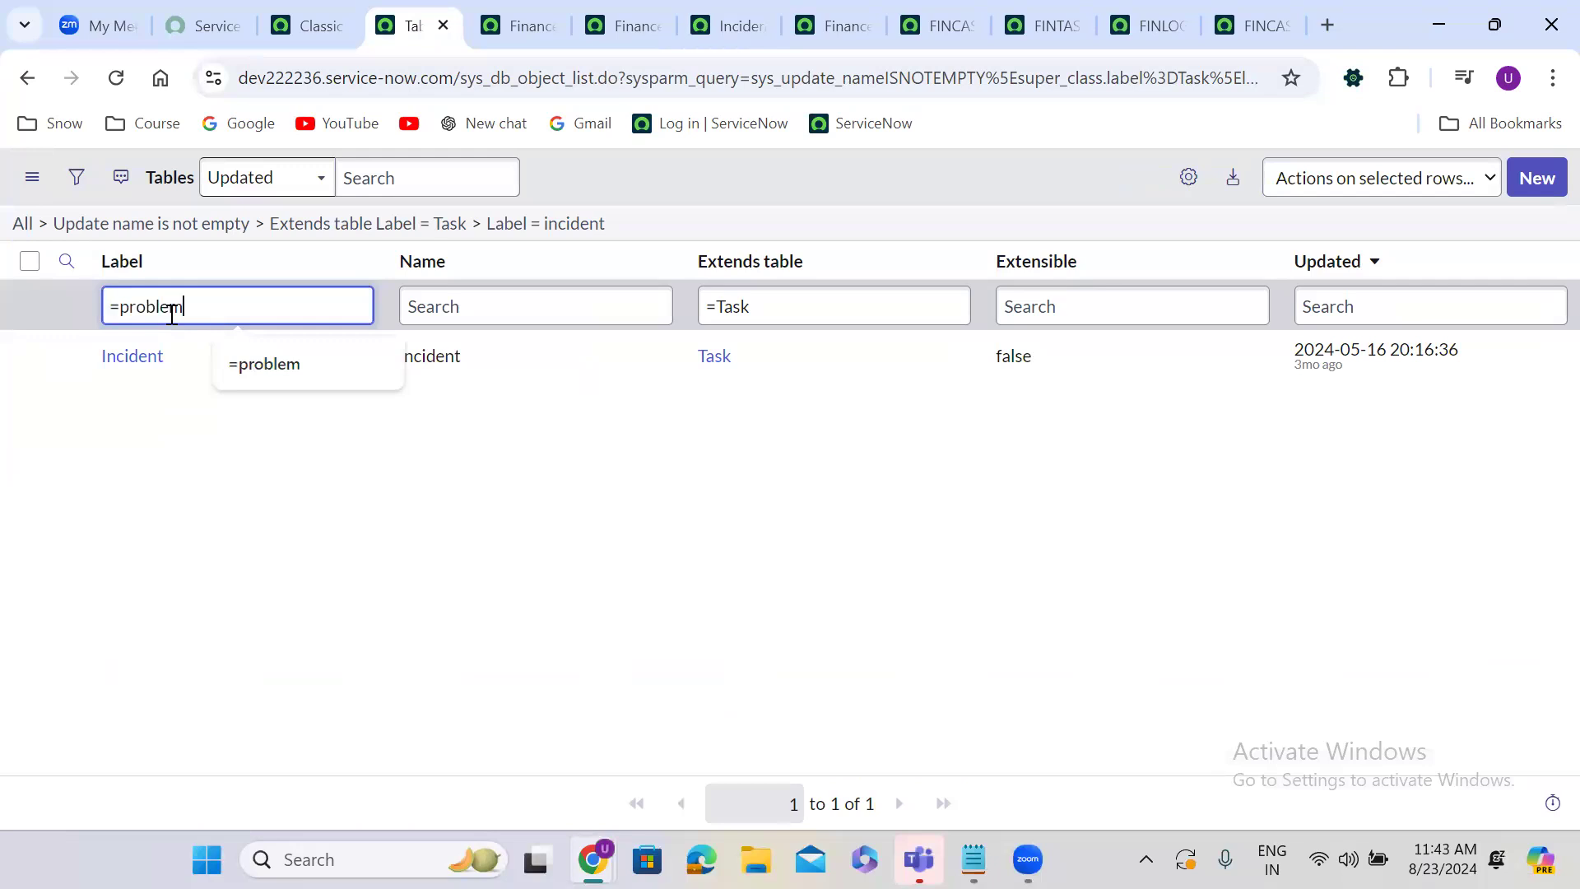
key("Return")
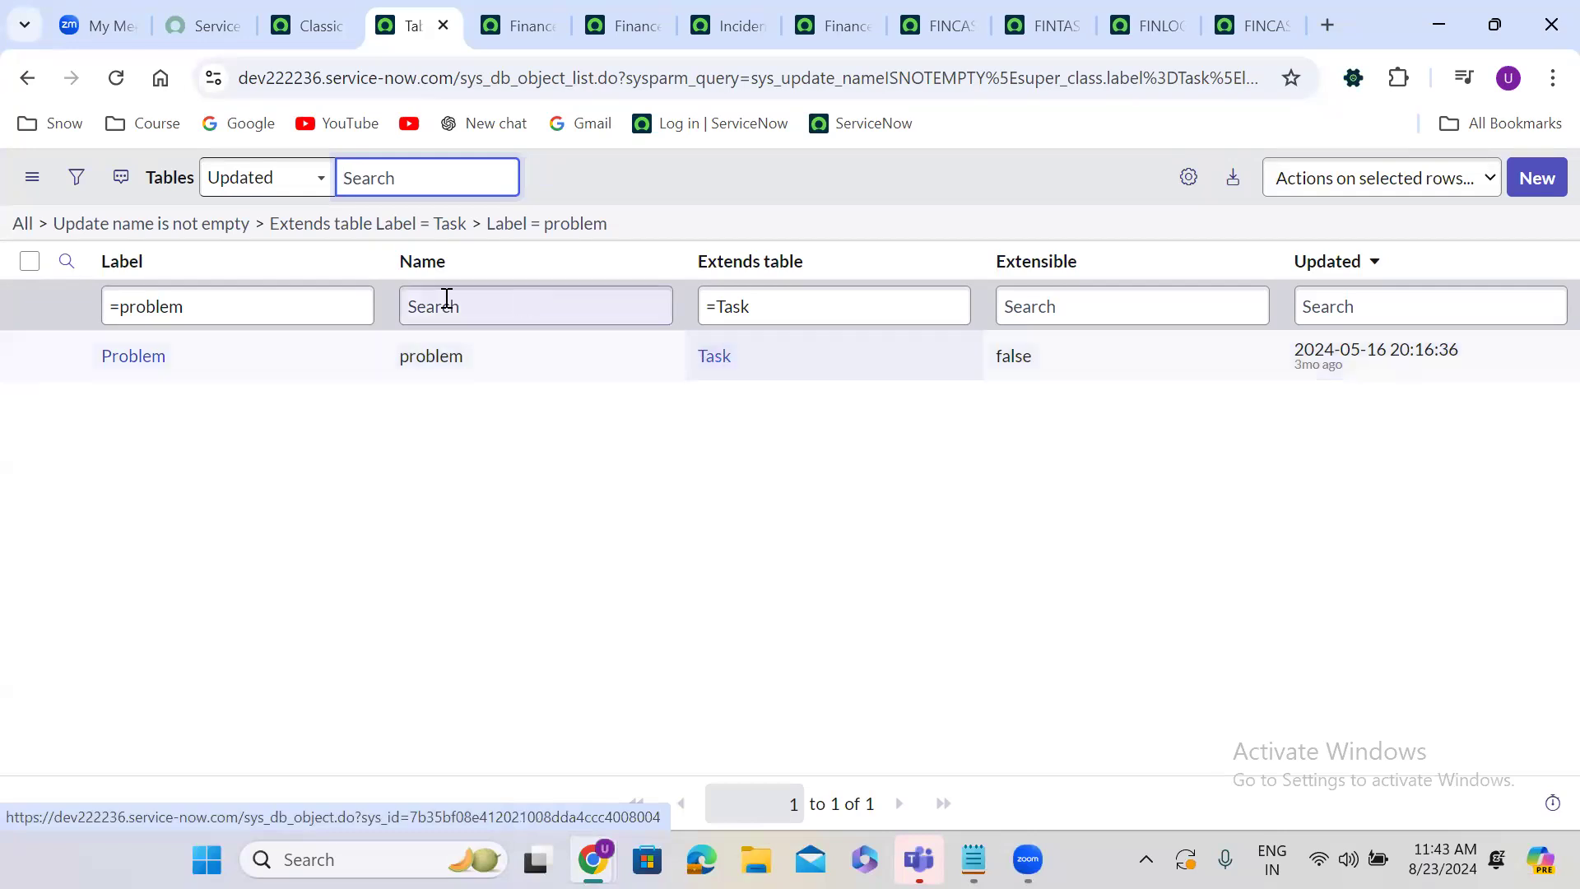
Change the Tables list's label filter to =Change Request.
double_click(172, 307)
type("Chan")
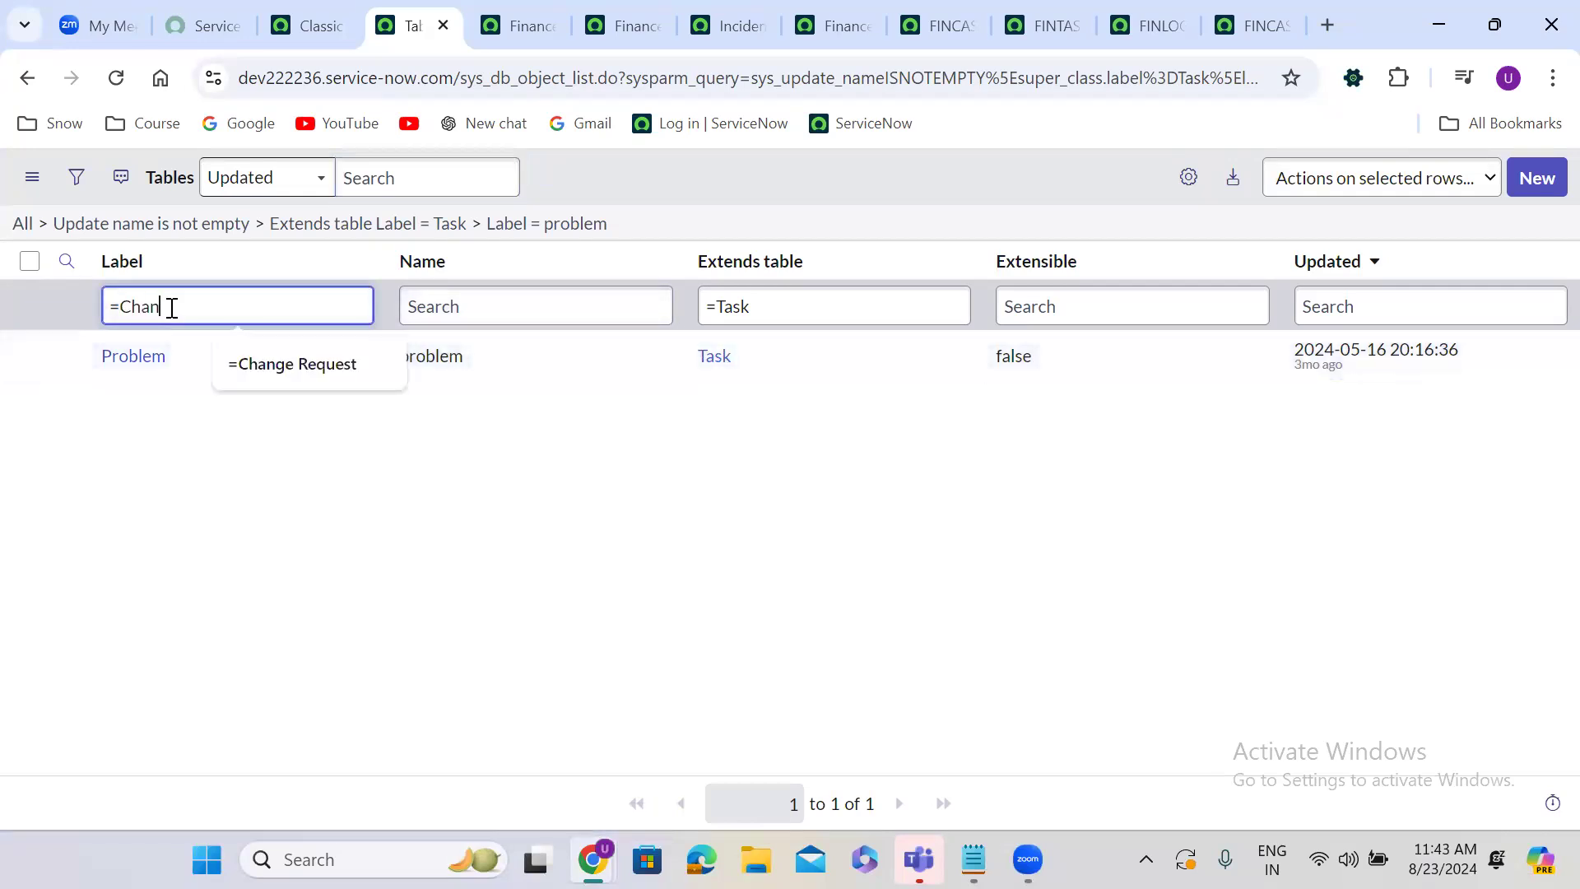
type("ge Request")
key("Return")
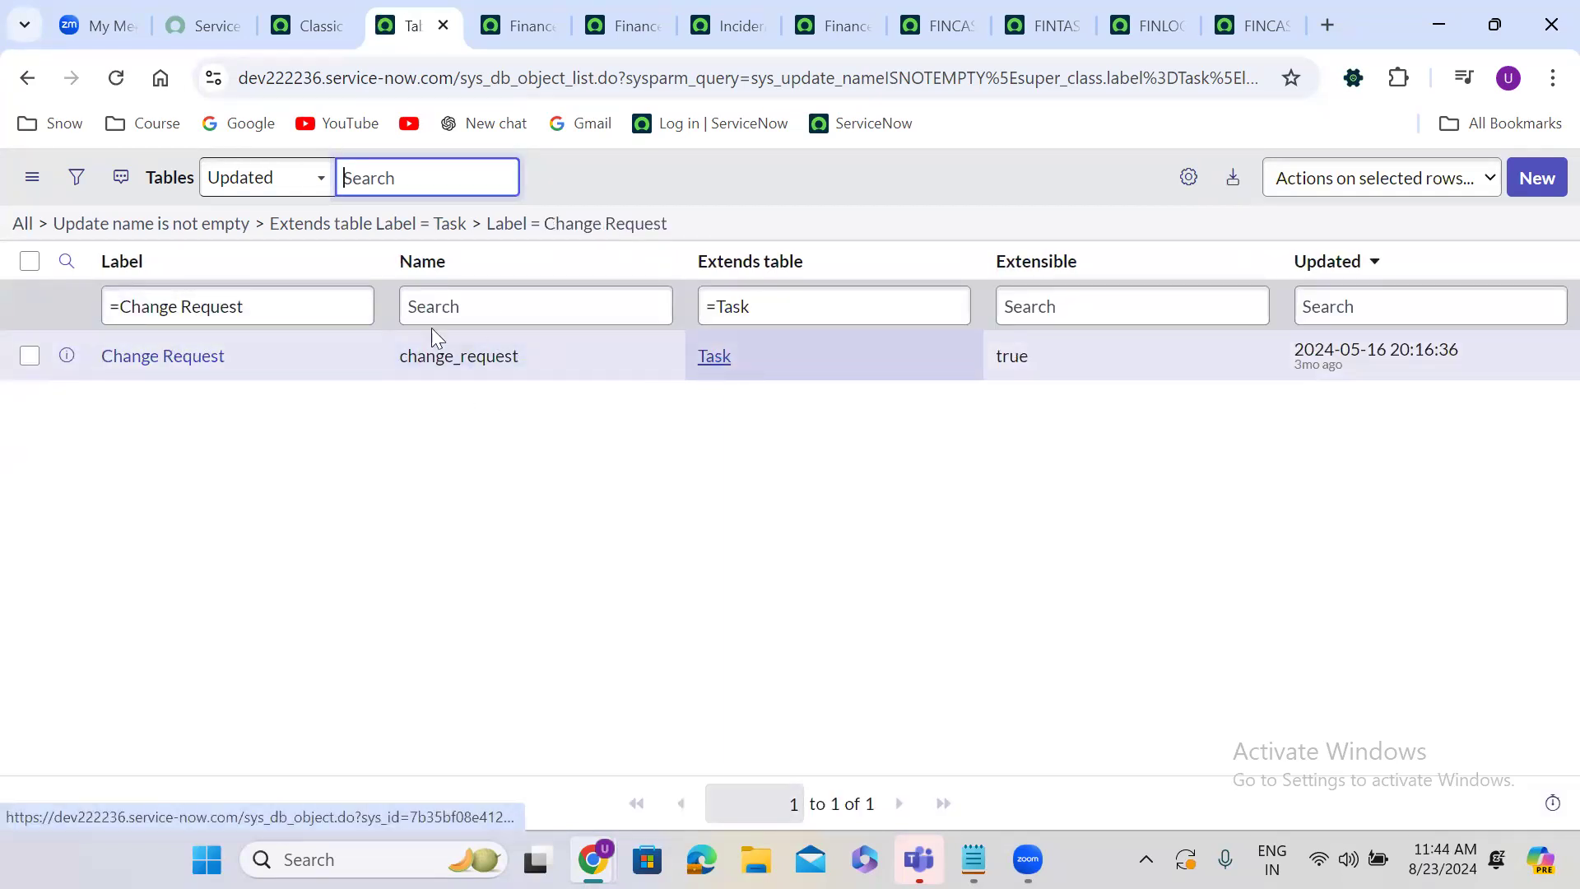
Replace the Tables list's label filter with =Incident task and run it.
left_click(222, 306)
double_click(223, 306)
key("BackSpace")
key("BackSpace")
key("BackSpace")
key("BackSpace")
key("BackSpace")
key("BackSpace")
key("BackSpace")
key("BackSpace")
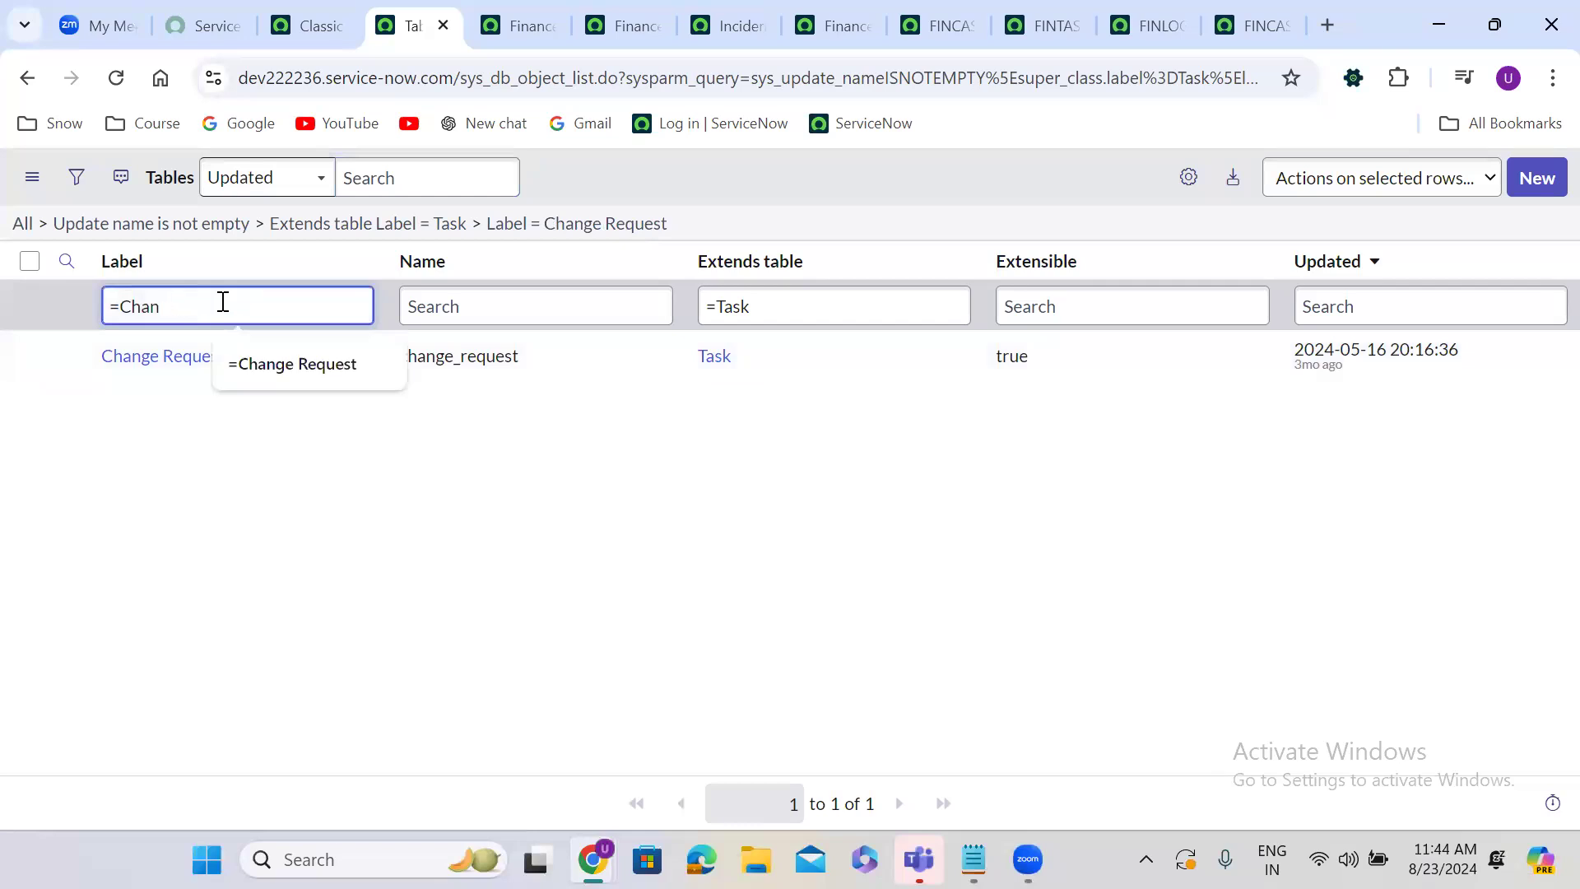
type("Inc")
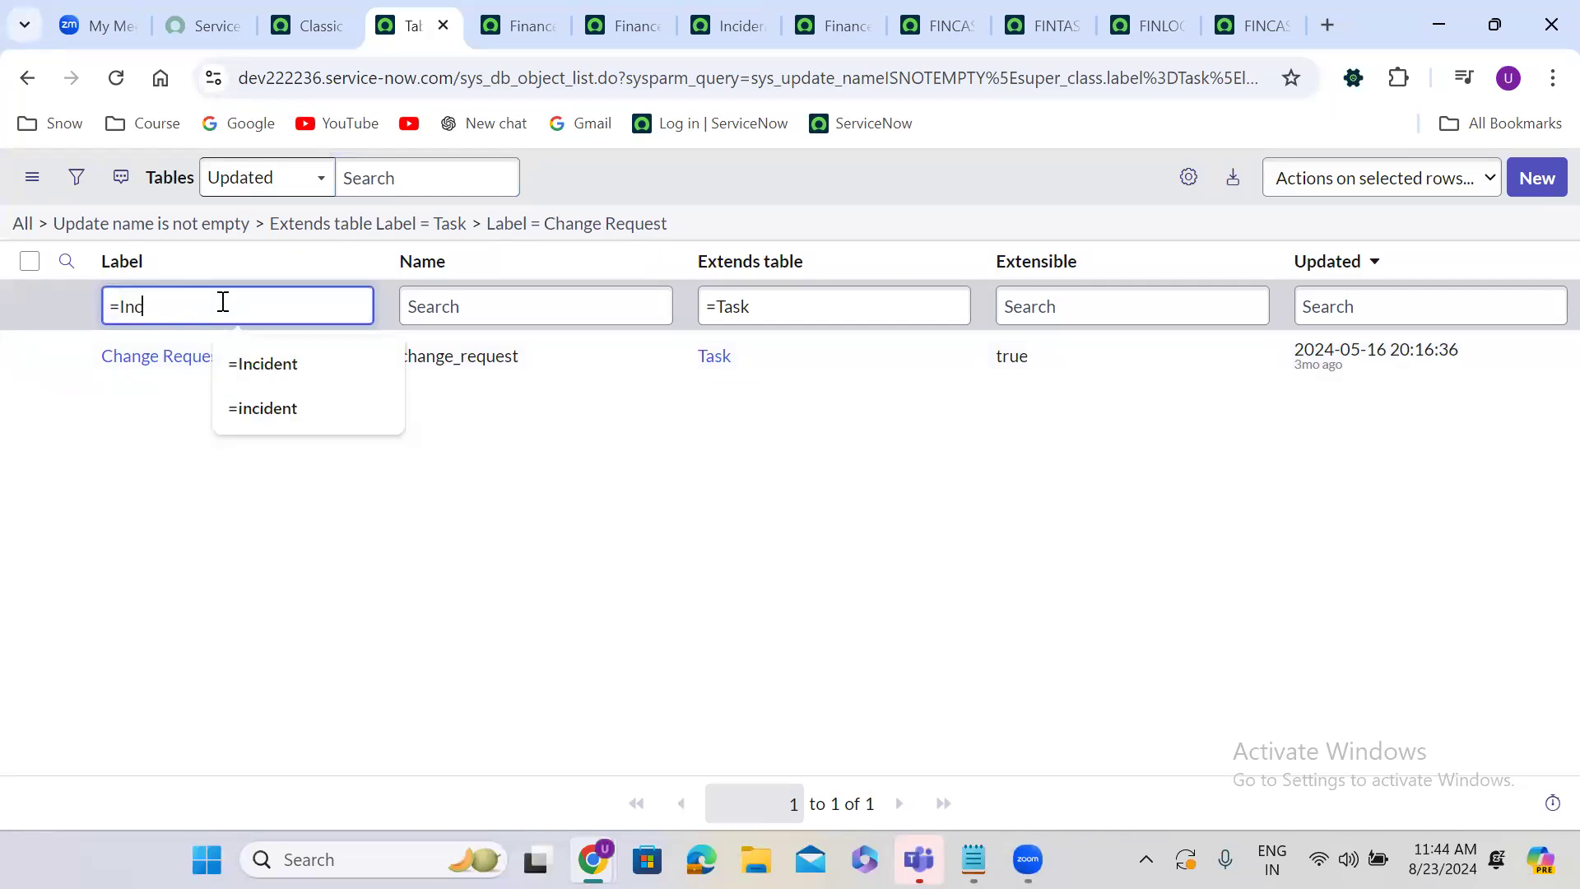
type("ident_t")
key("BackSpace")
type("task")
key("Return")
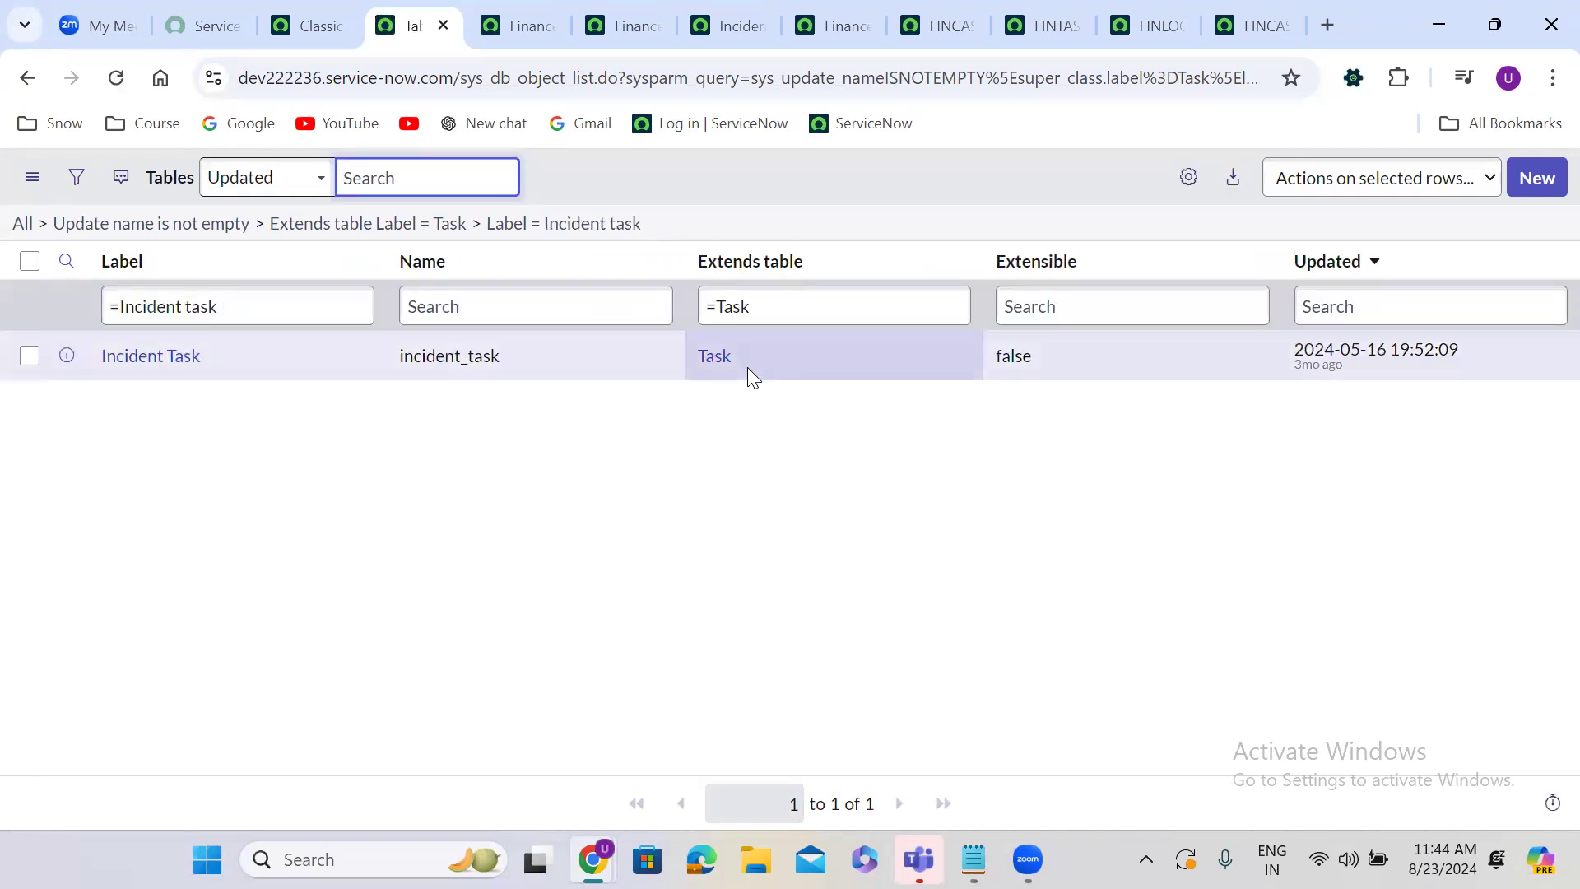
Change the Tables list's label filter to =problem task.
double_click(128, 306)
type("problem")
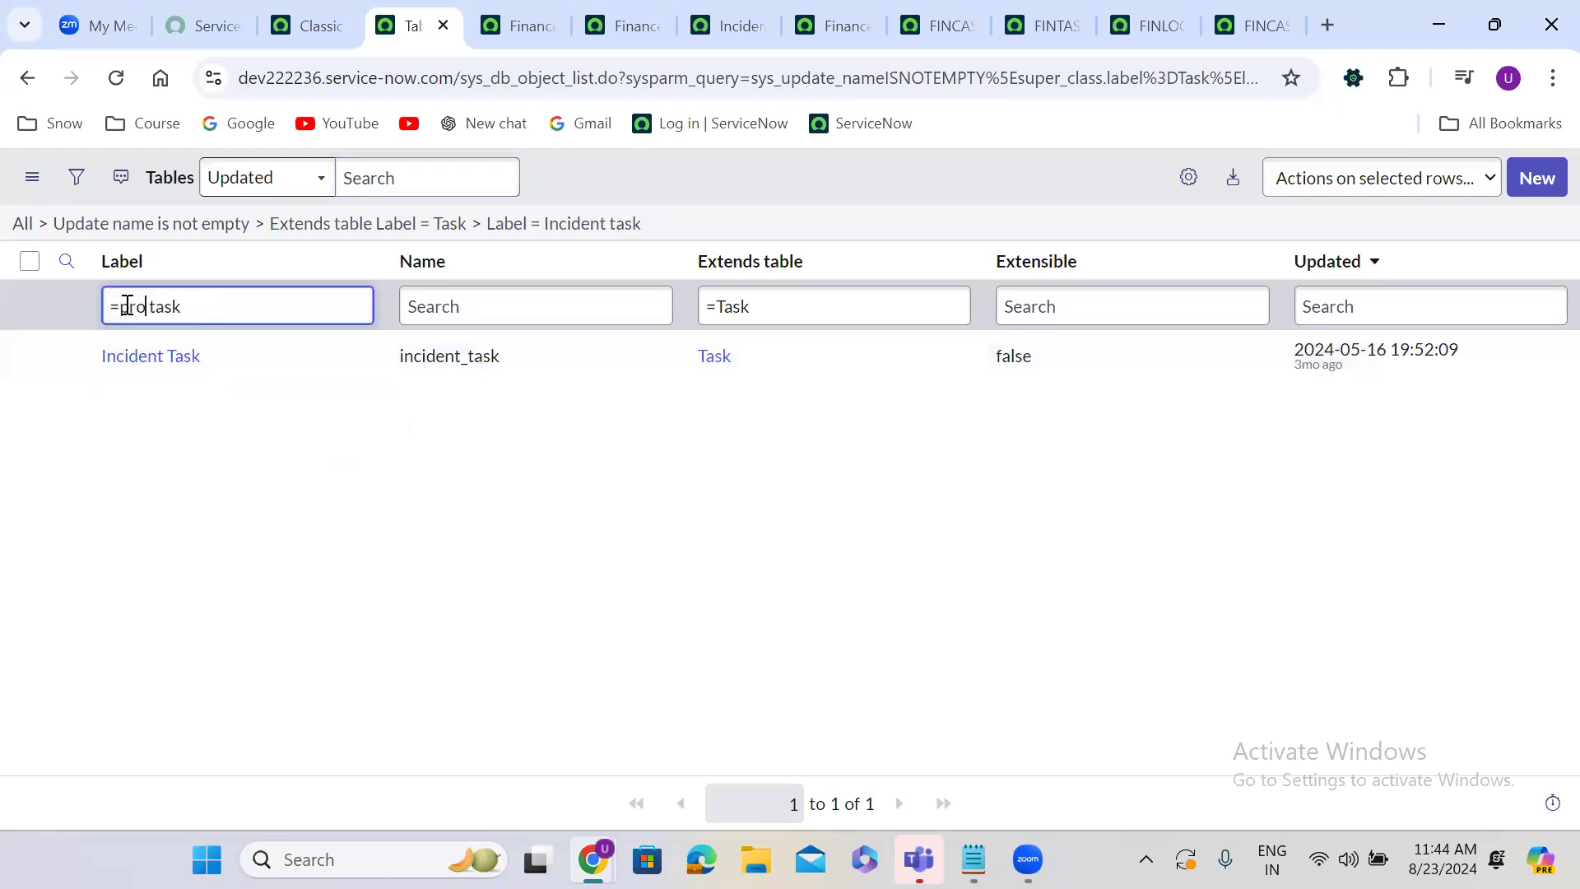
key("Return")
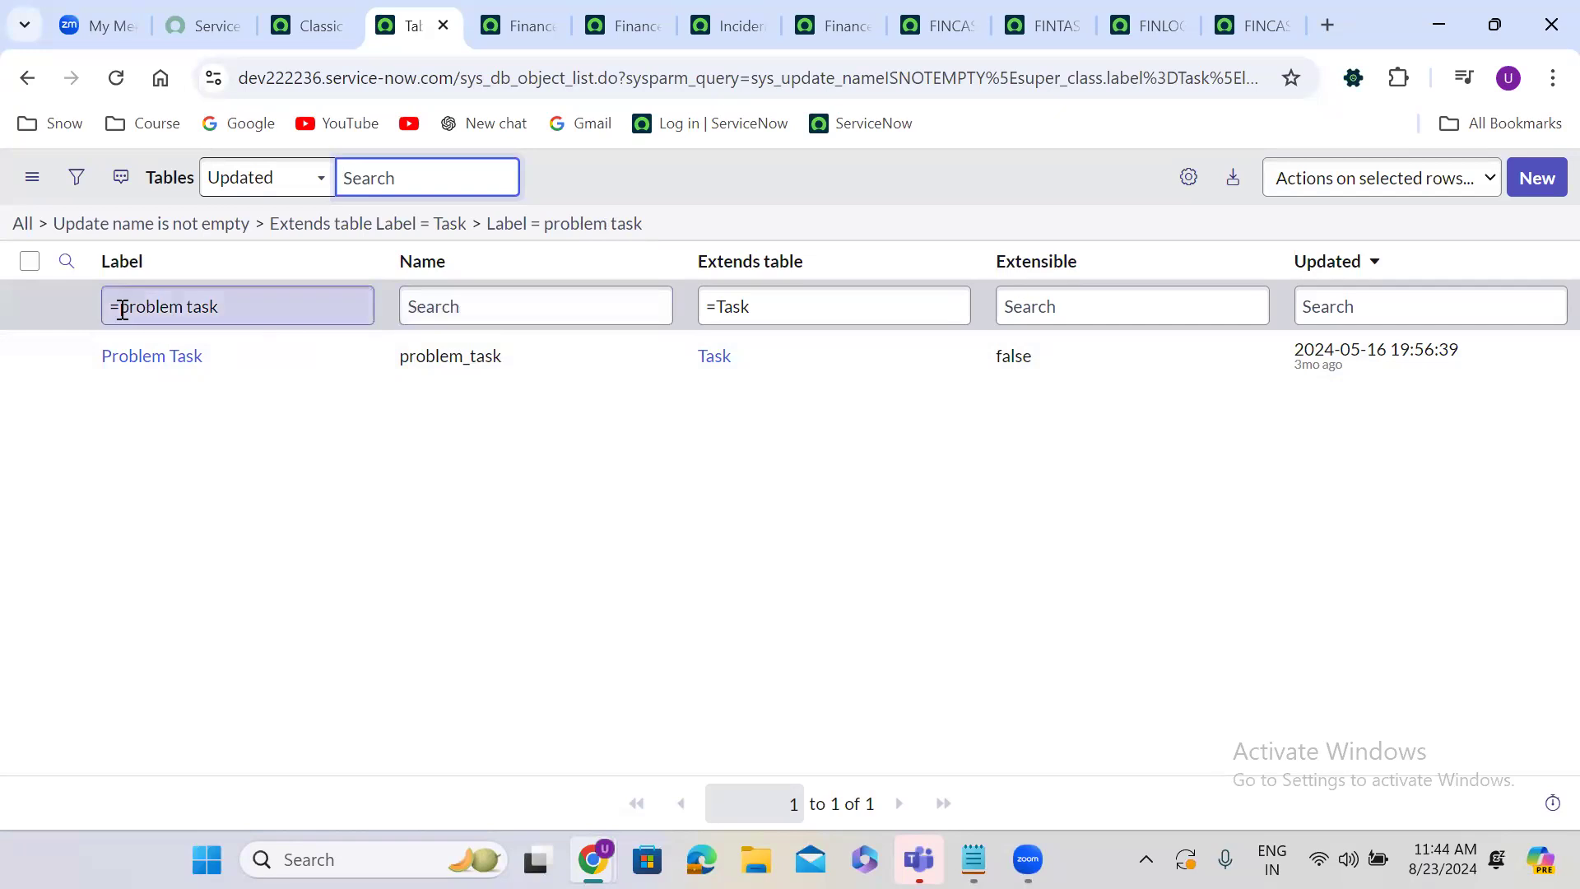
Reset the Tables list to the Update name is not empty condition and search for the label =knowledge.
left_click(213, 237)
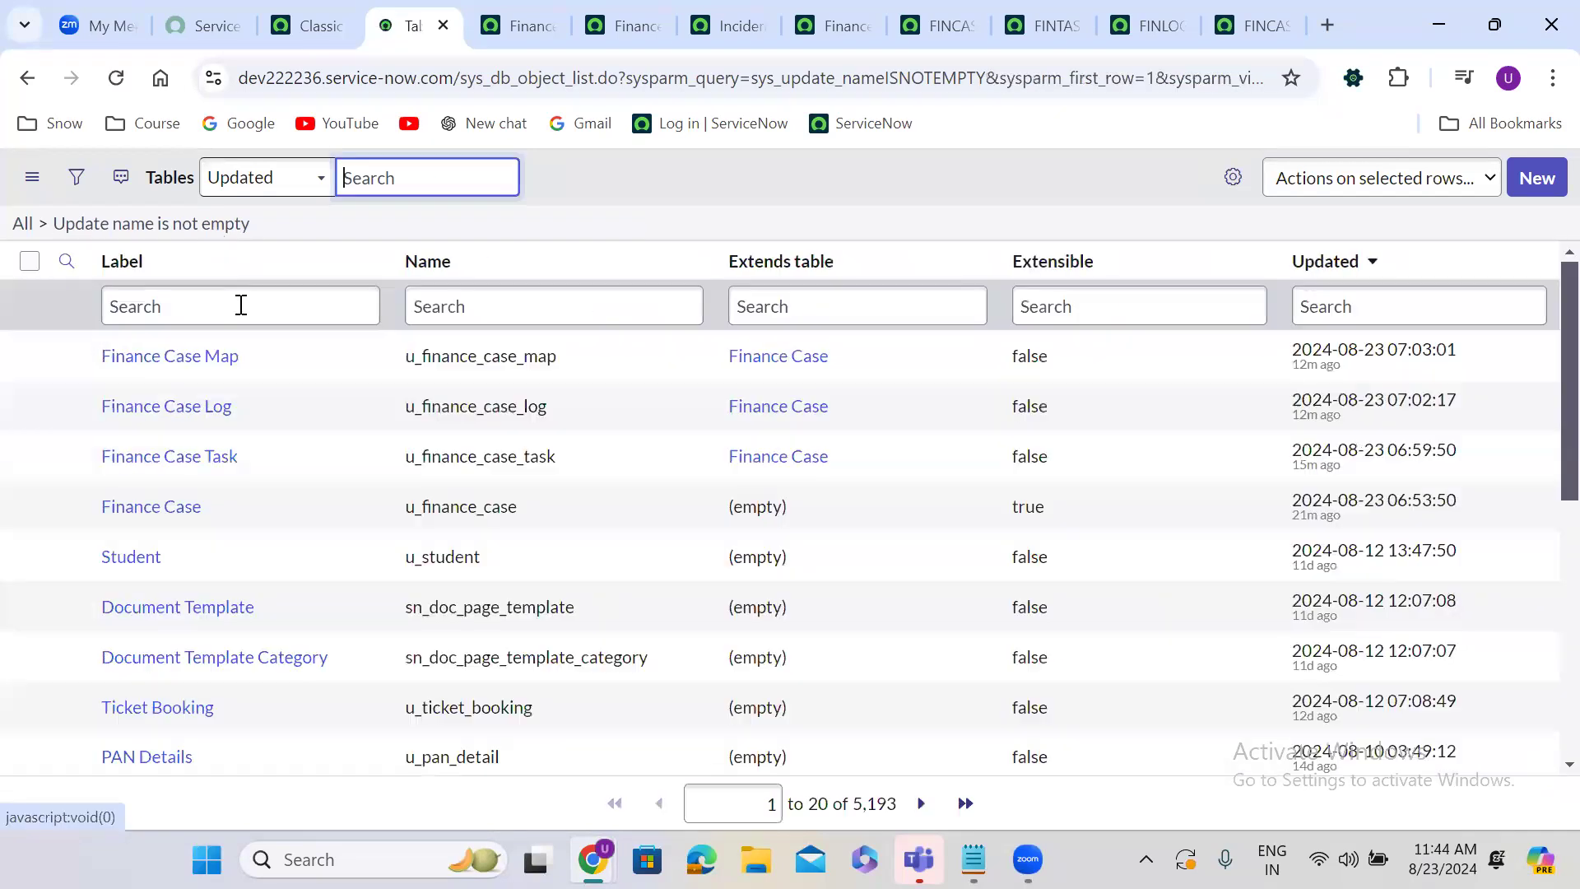
left_click(231, 308)
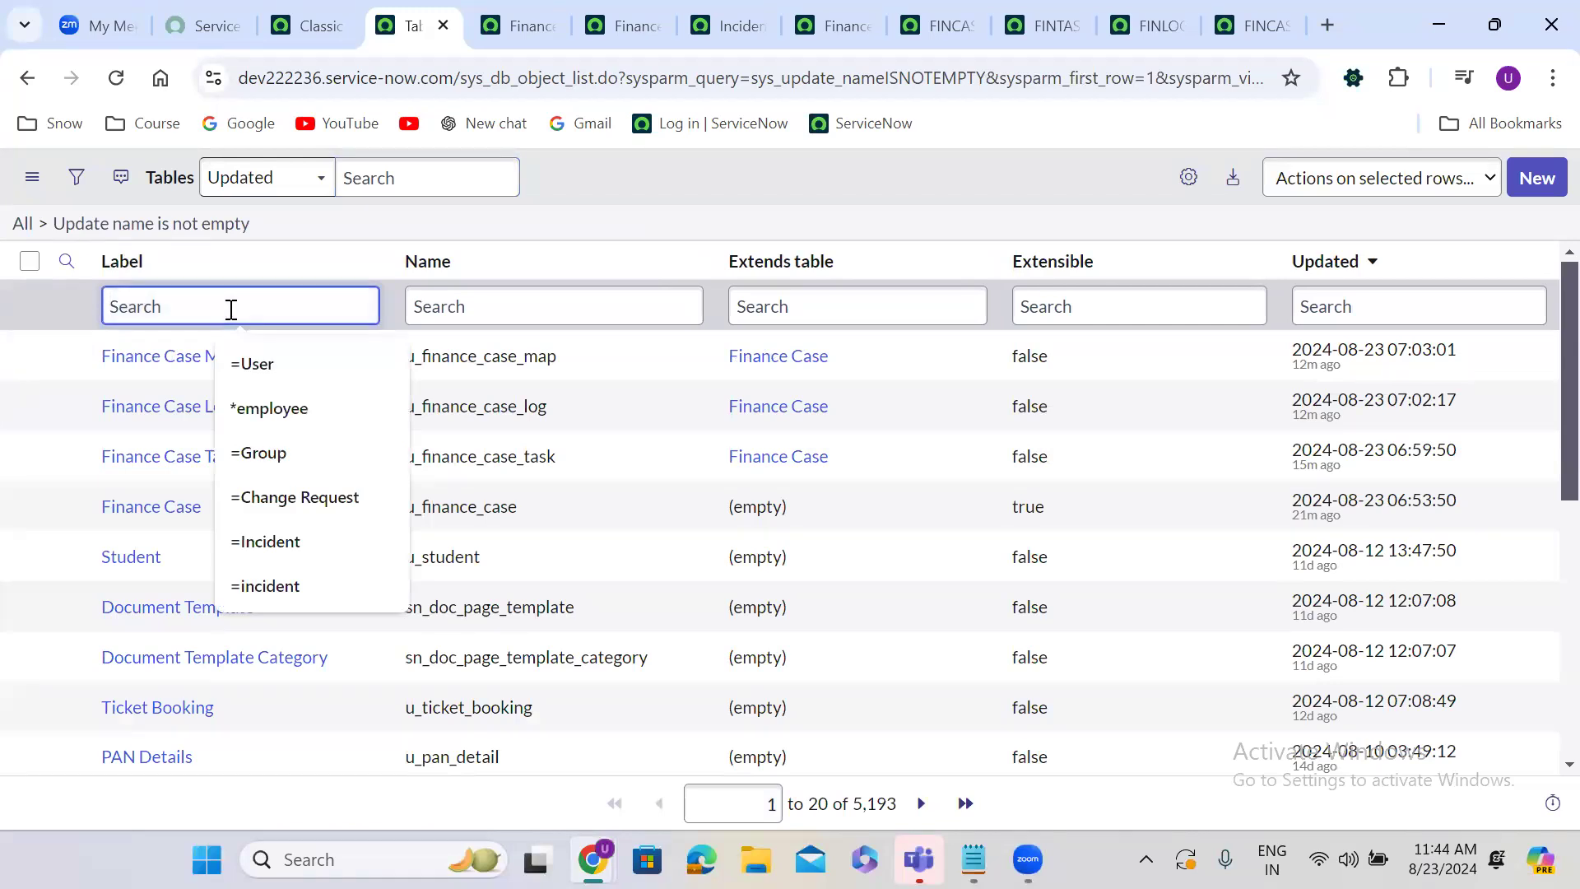
type("=")
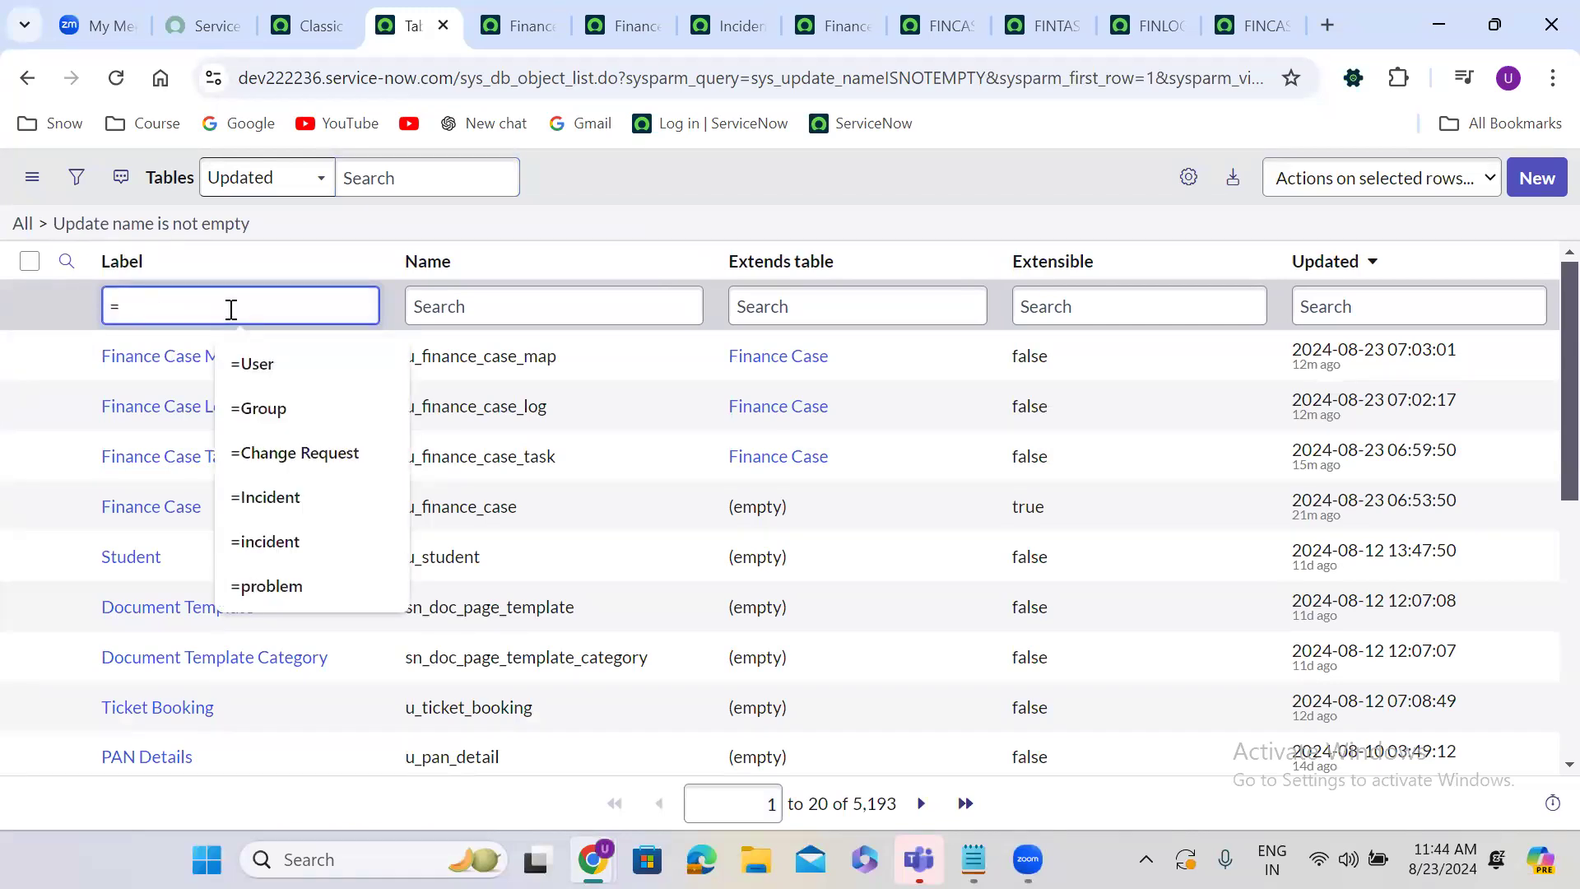
type("knowlrd")
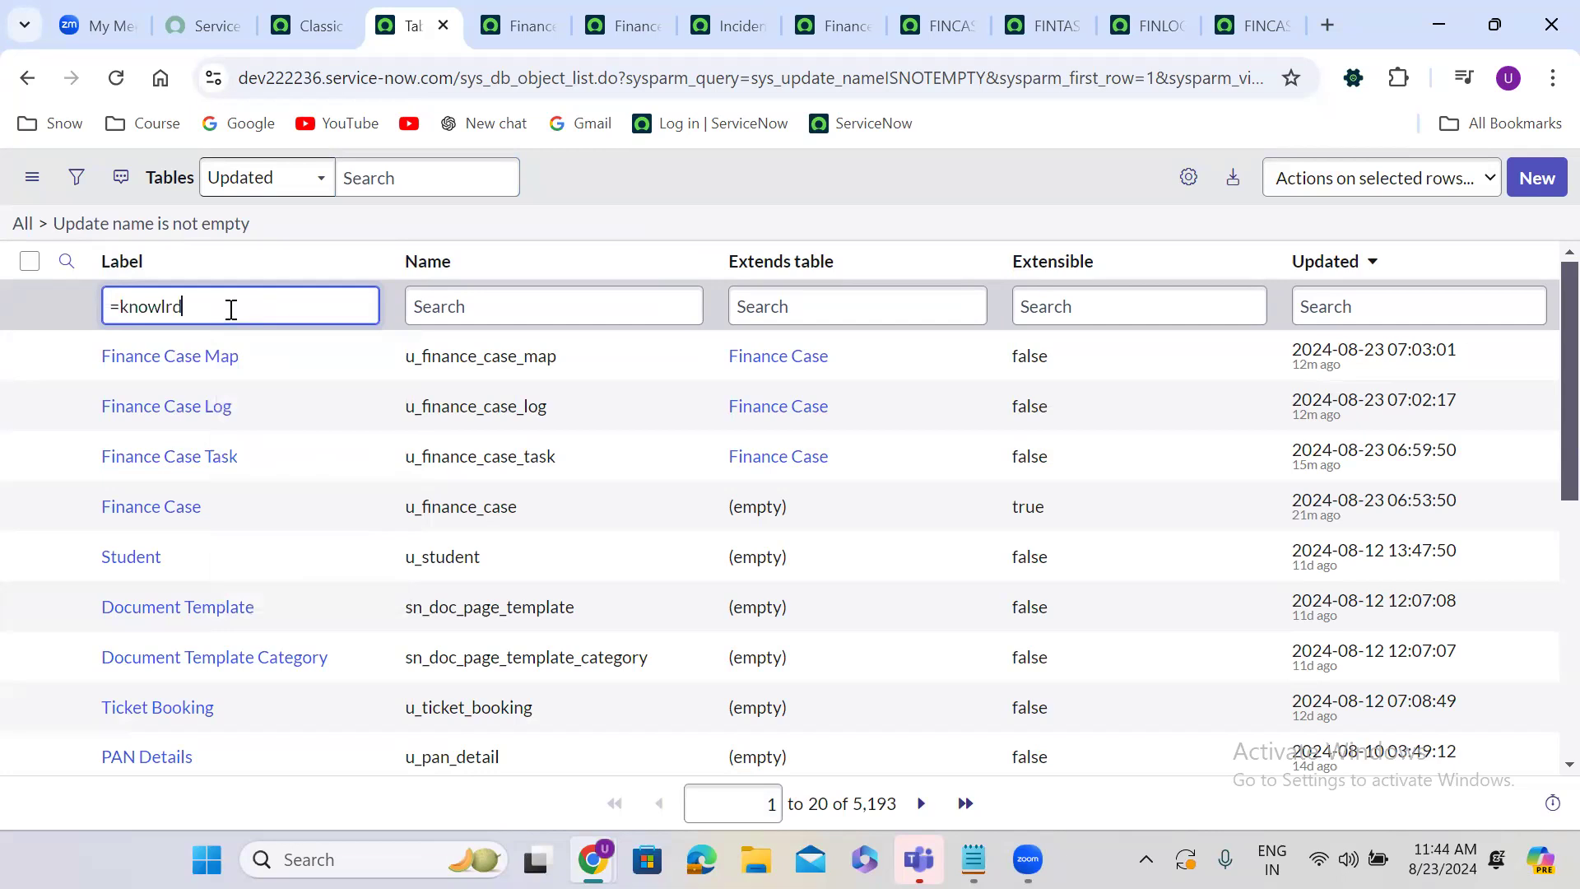
key("BackSpace")
key("BackSpace")
type("edge")
key("Return")
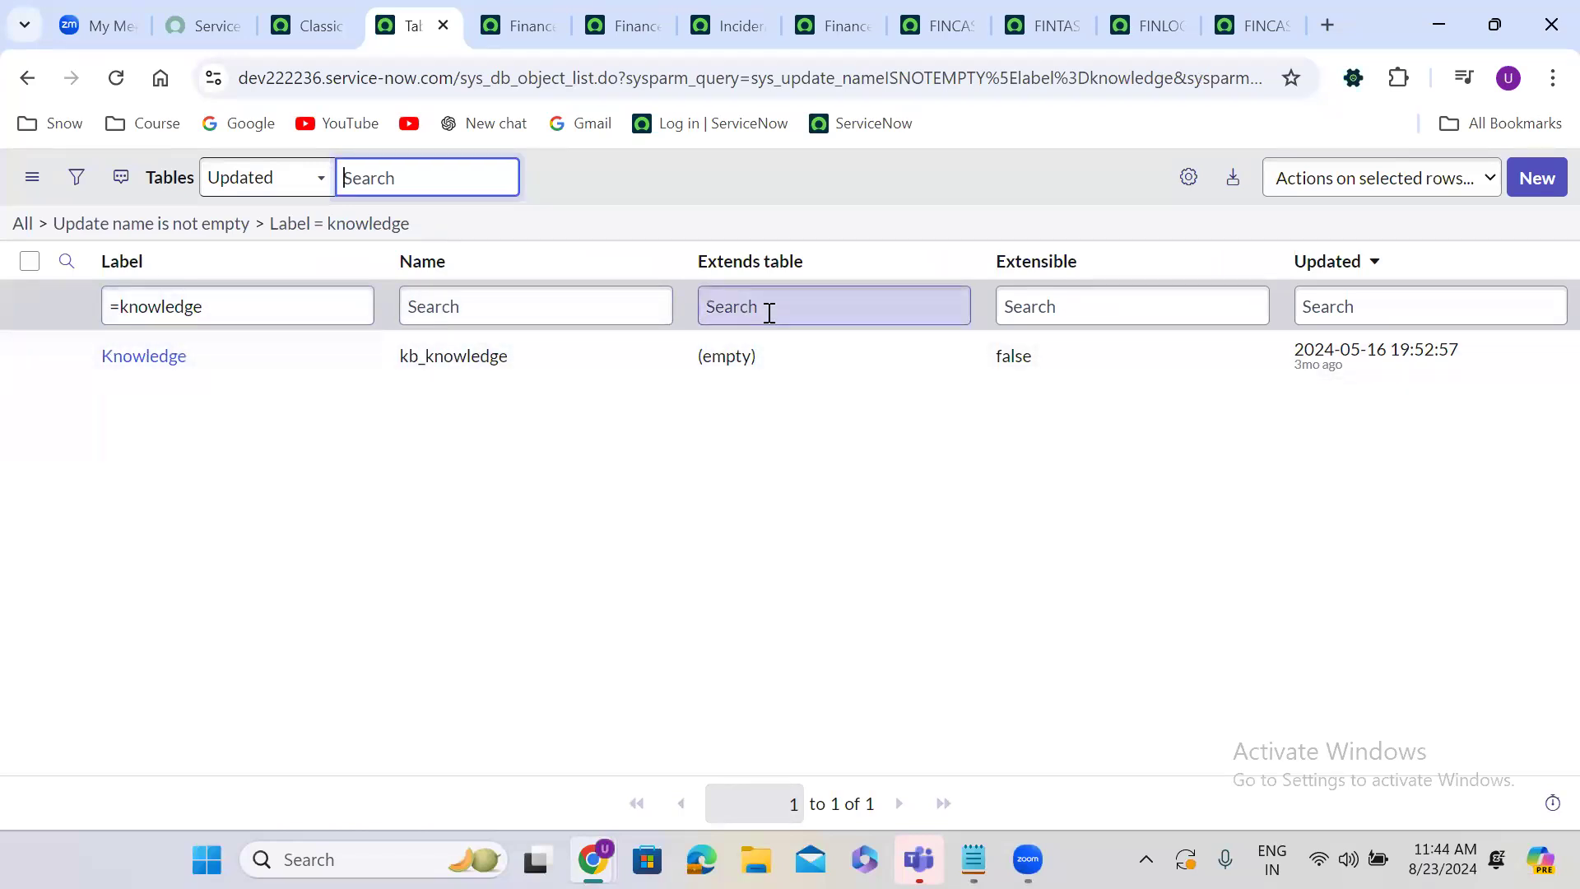
Drop the label filter, filter the Tables list by Extends table =Task, and switch to the open Incident table record.
left_click(212, 233)
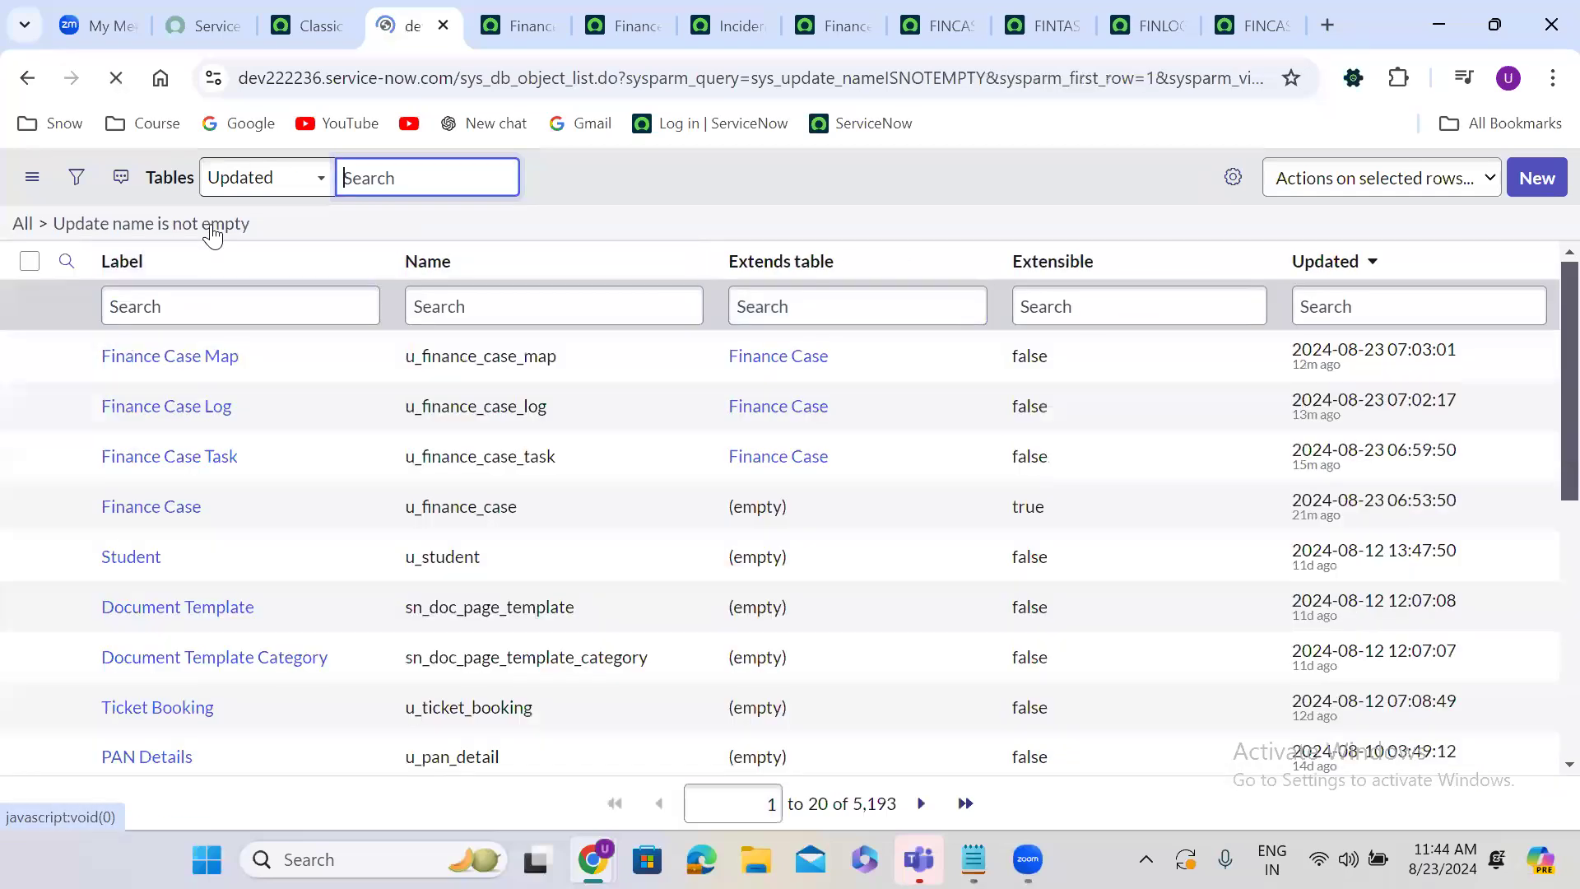
left_click(757, 306)
type("=Task")
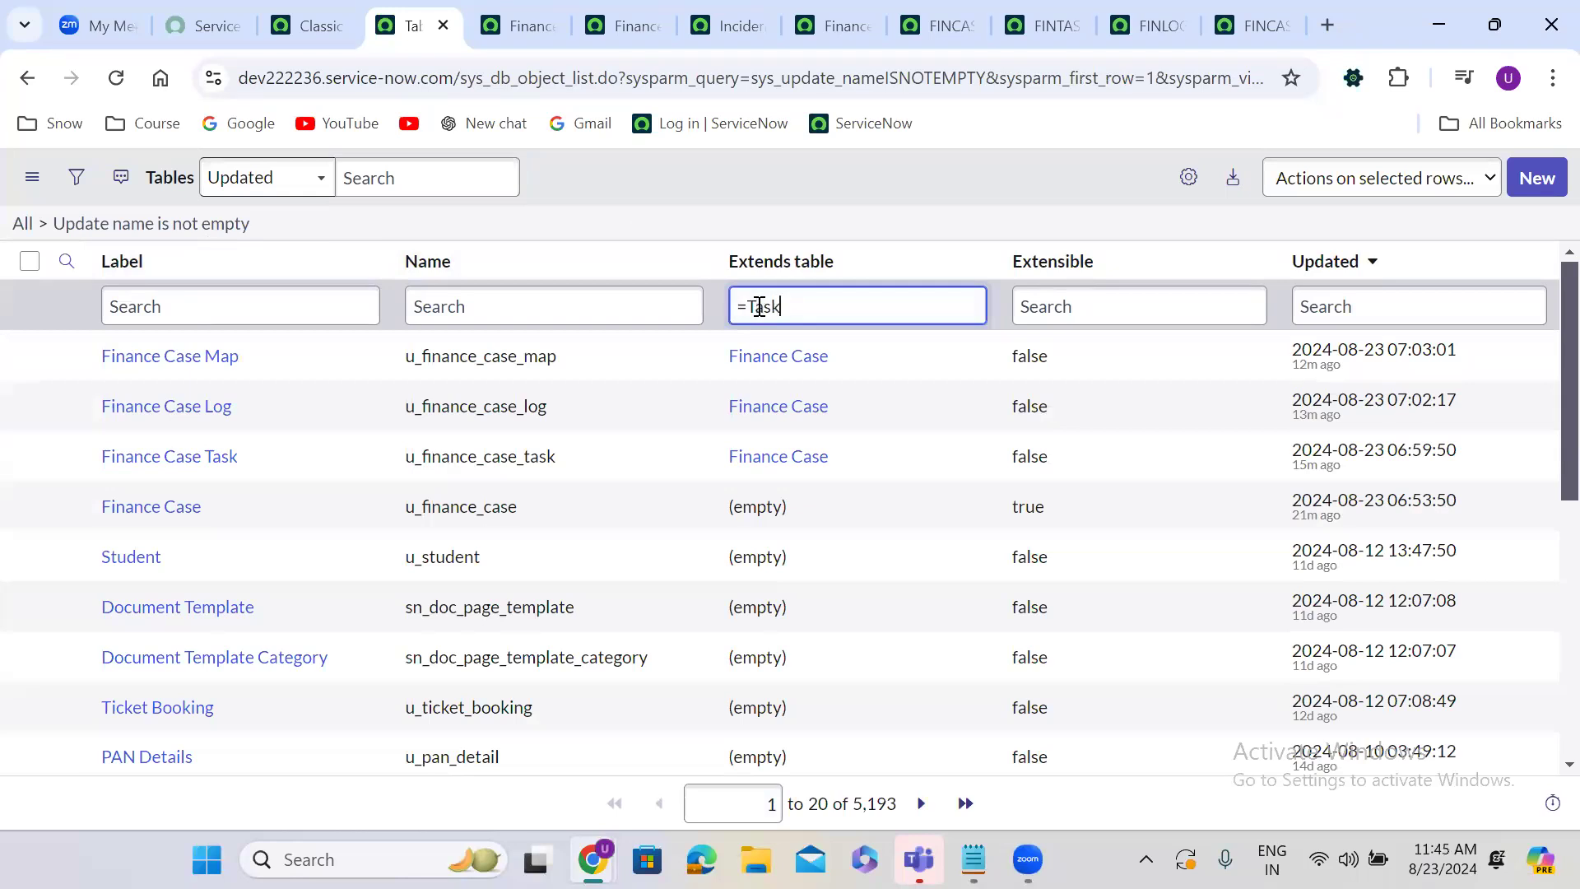
key("Return")
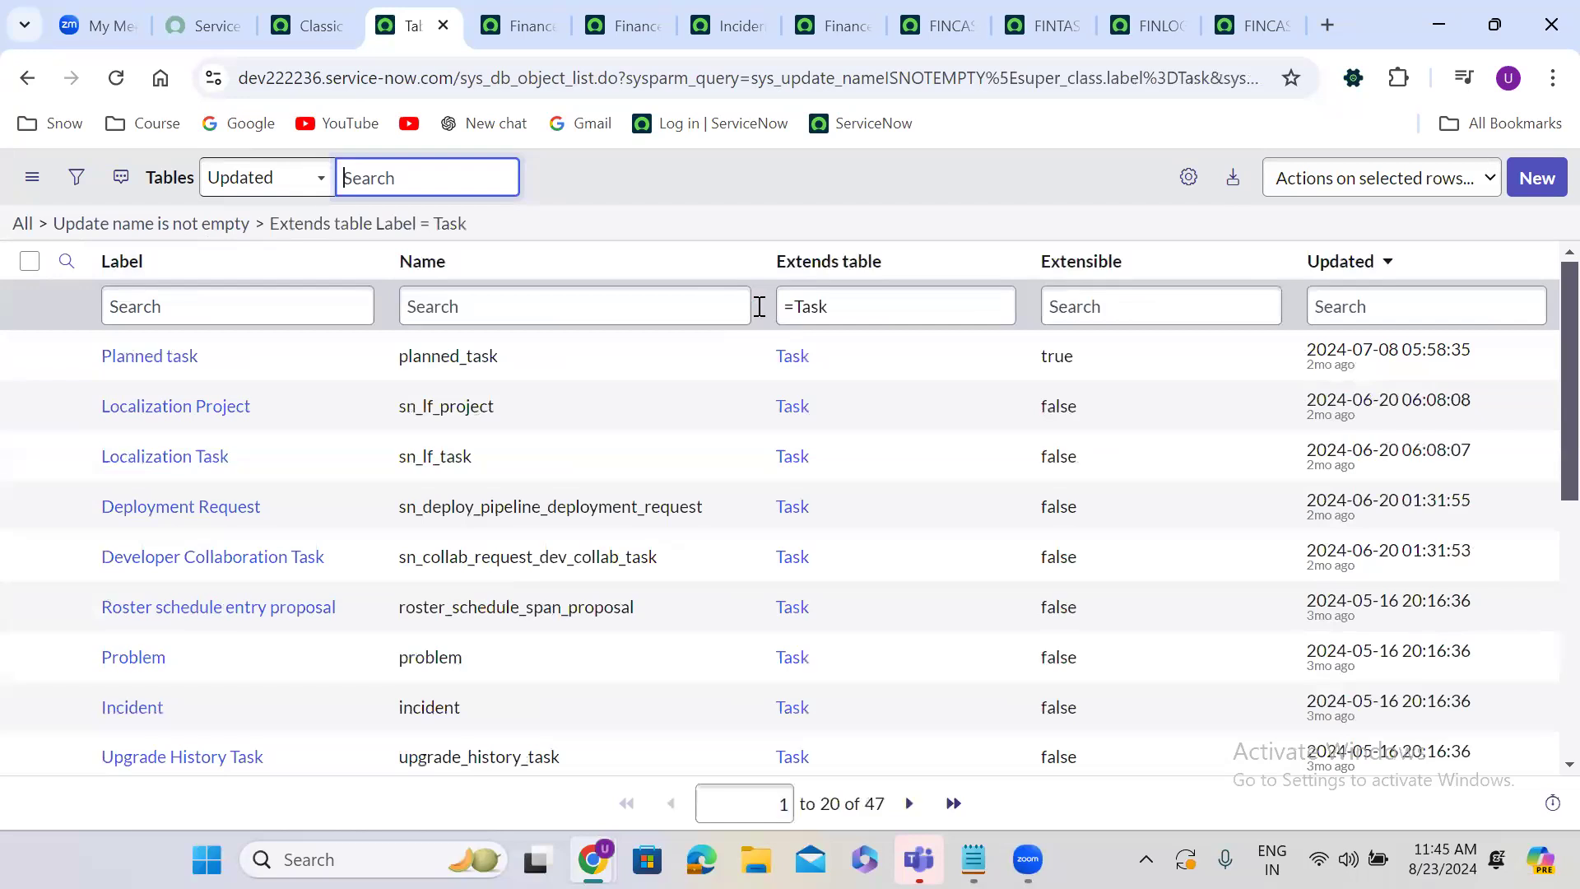
left_click(721, 17)
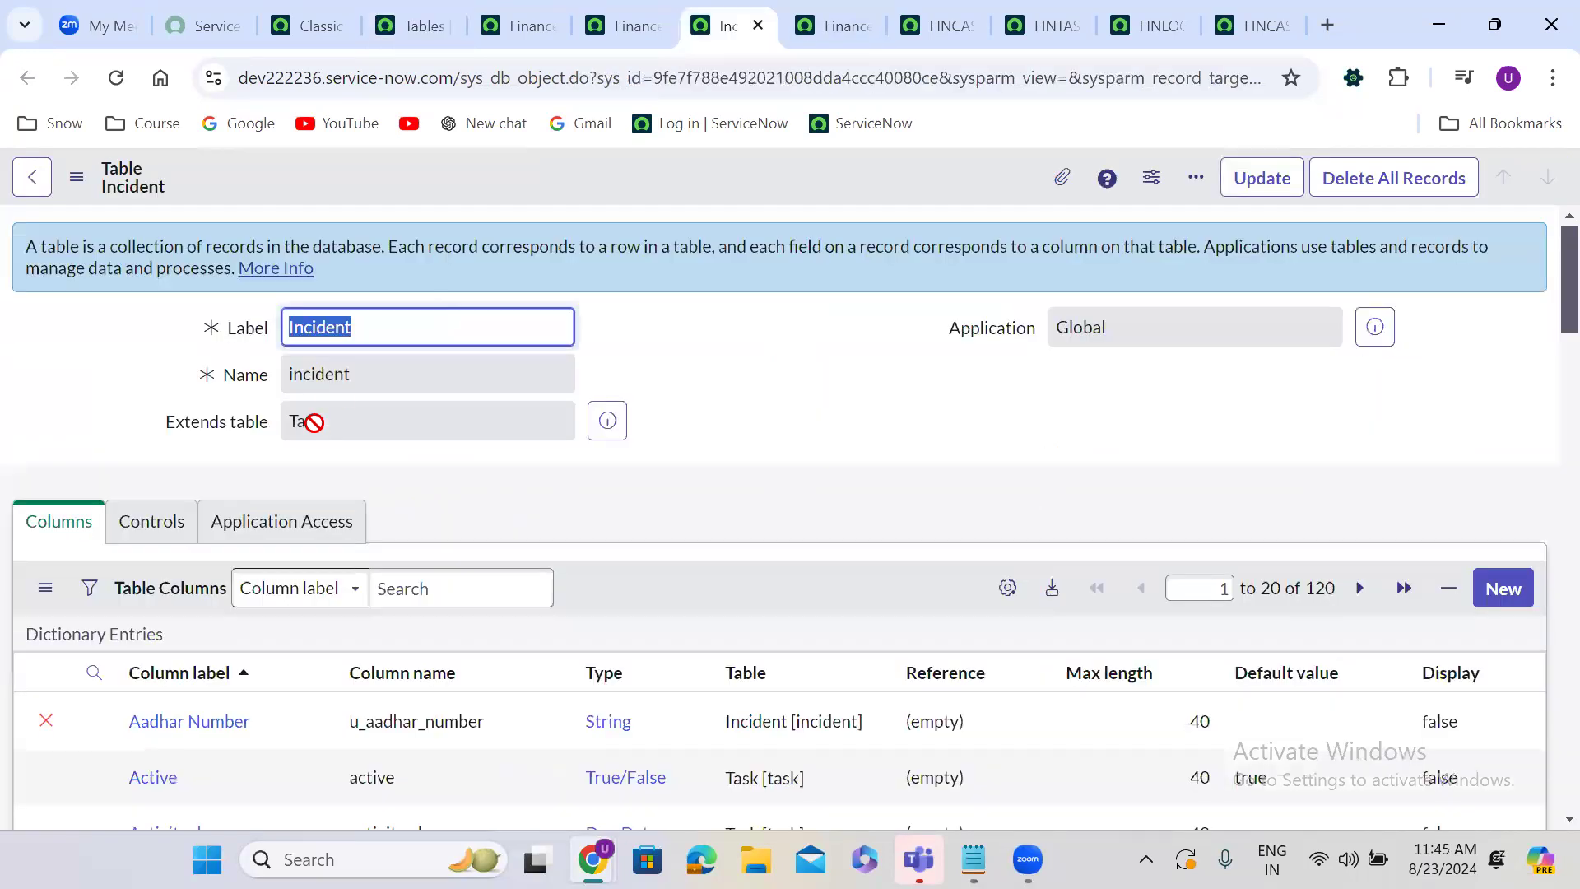
Examine the Incident table's columns and the table each one belongs to, Task or Incident.
left_click(706, 424)
scroll(708, 424, "down", 1)
scroll(706, 424, "down", 5)
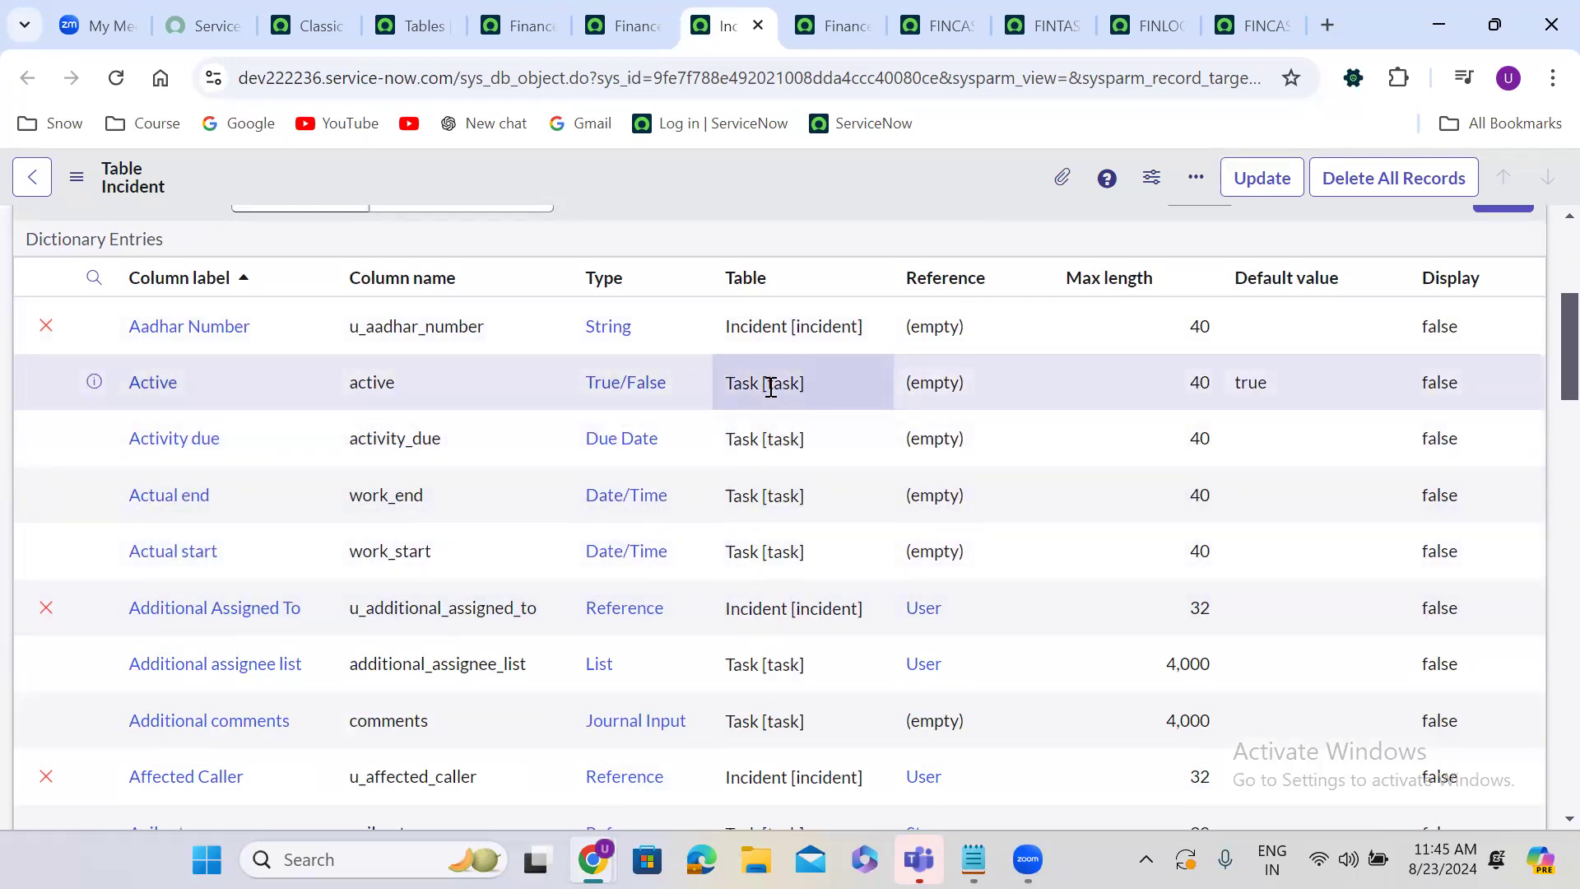
scroll(770, 387, "down", 8)
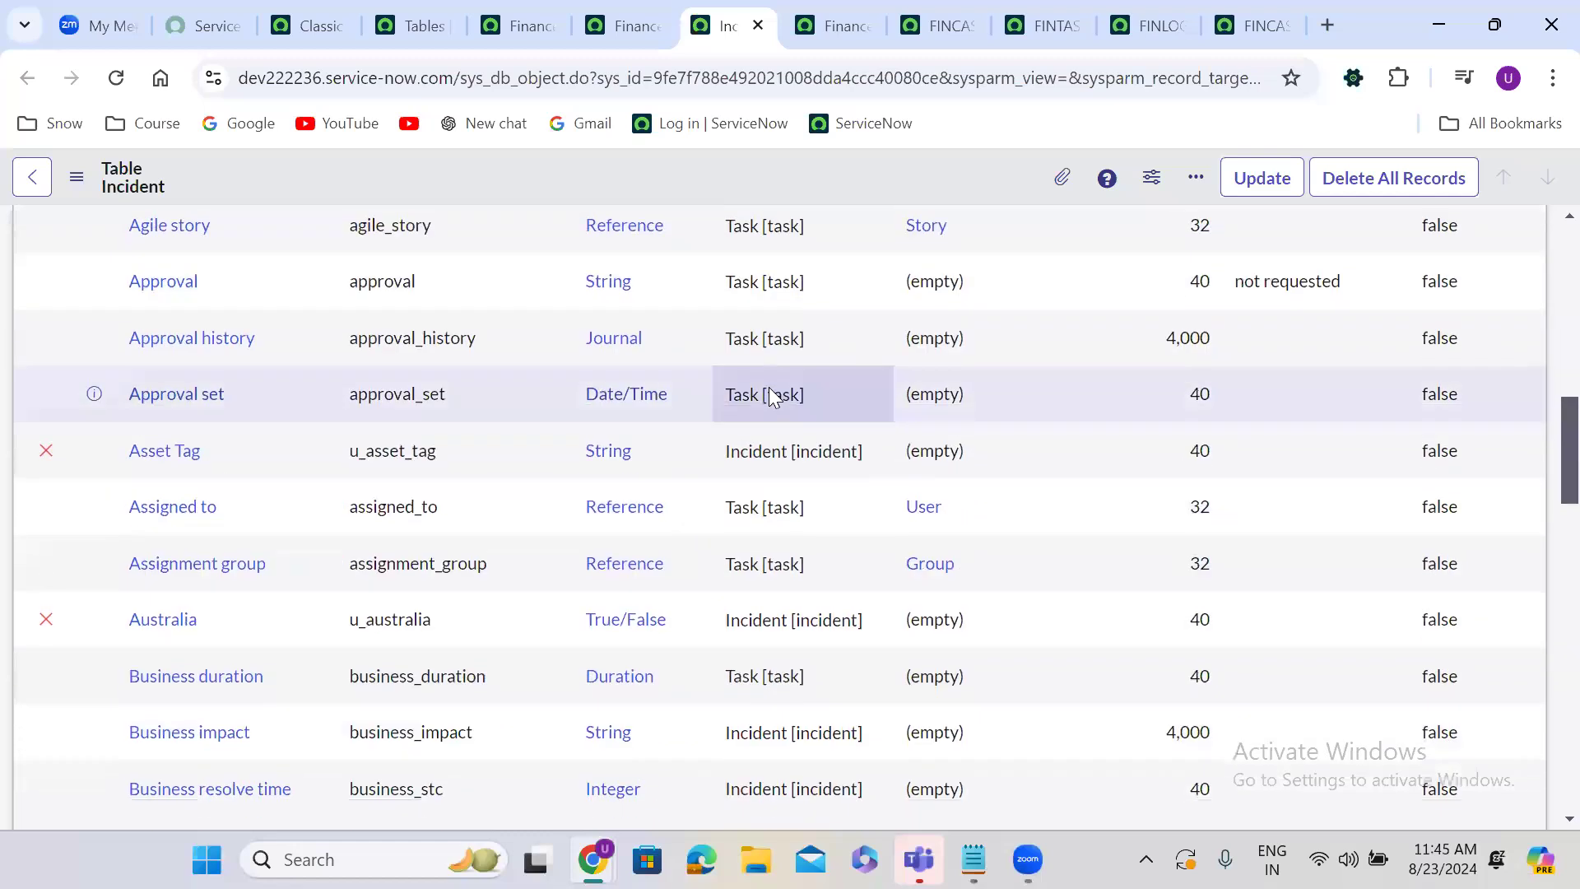
scroll(769, 387, "down", 6)
scroll(768, 386, "up", 5)
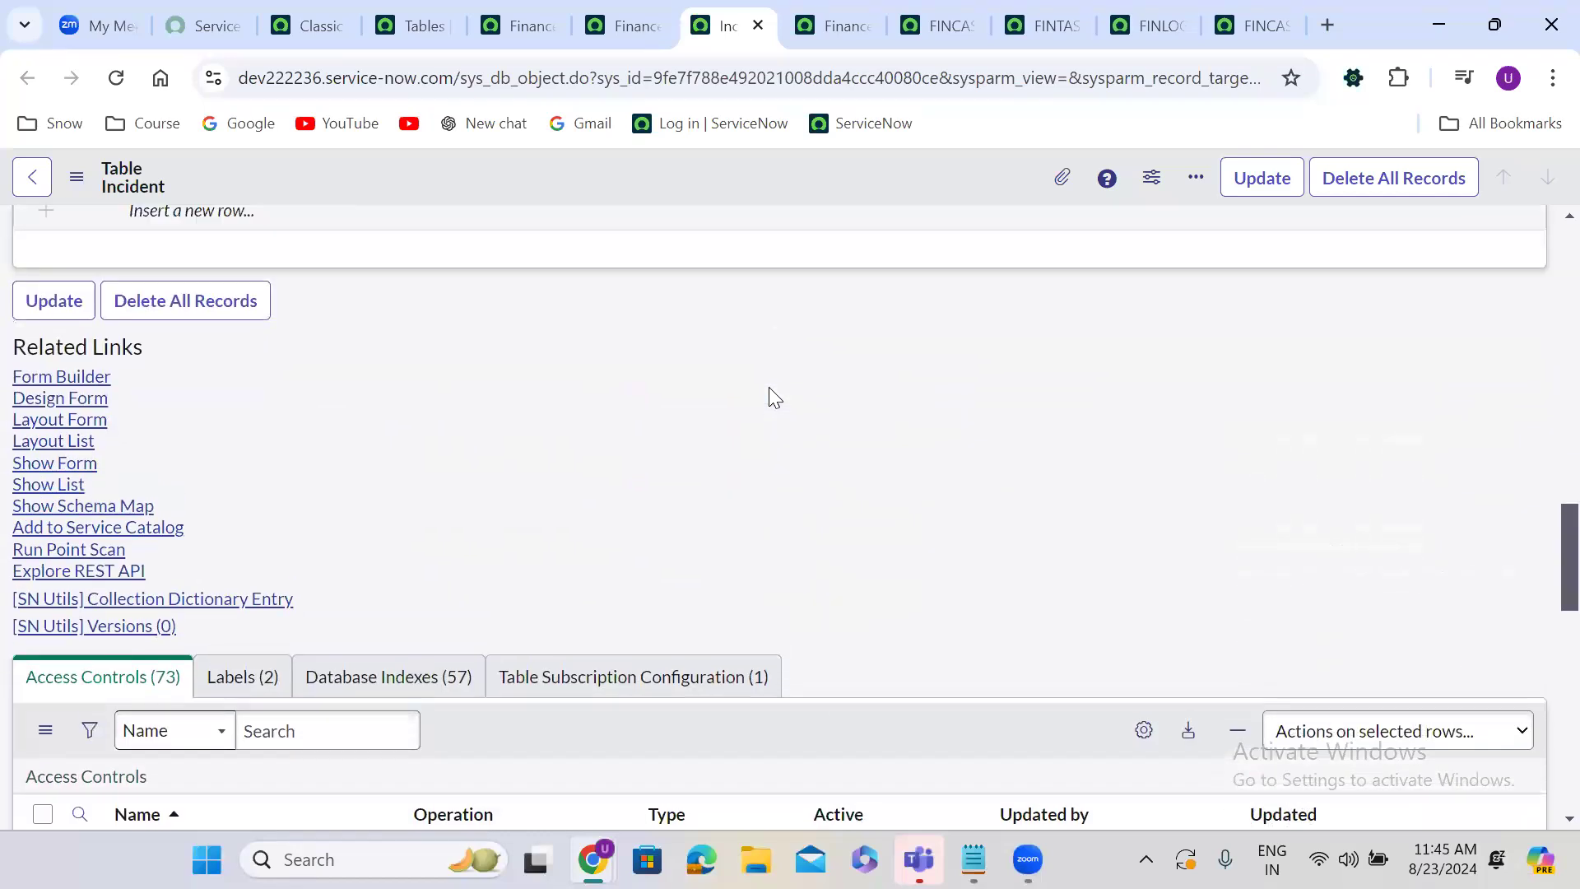
scroll(770, 387, "up", 3)
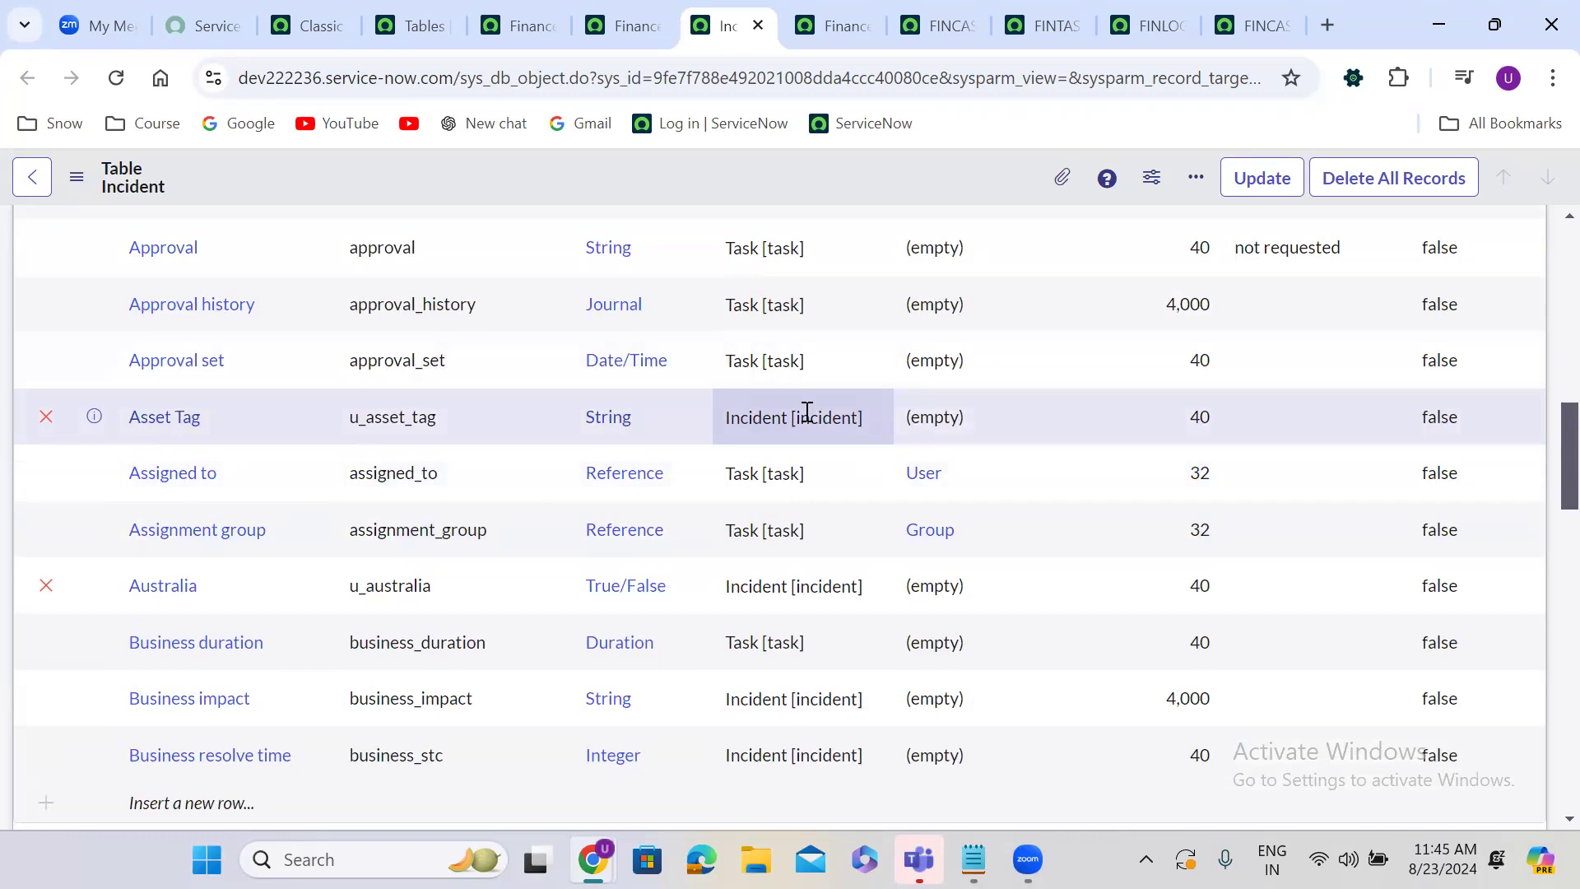
scroll(806, 411, "up", 9)
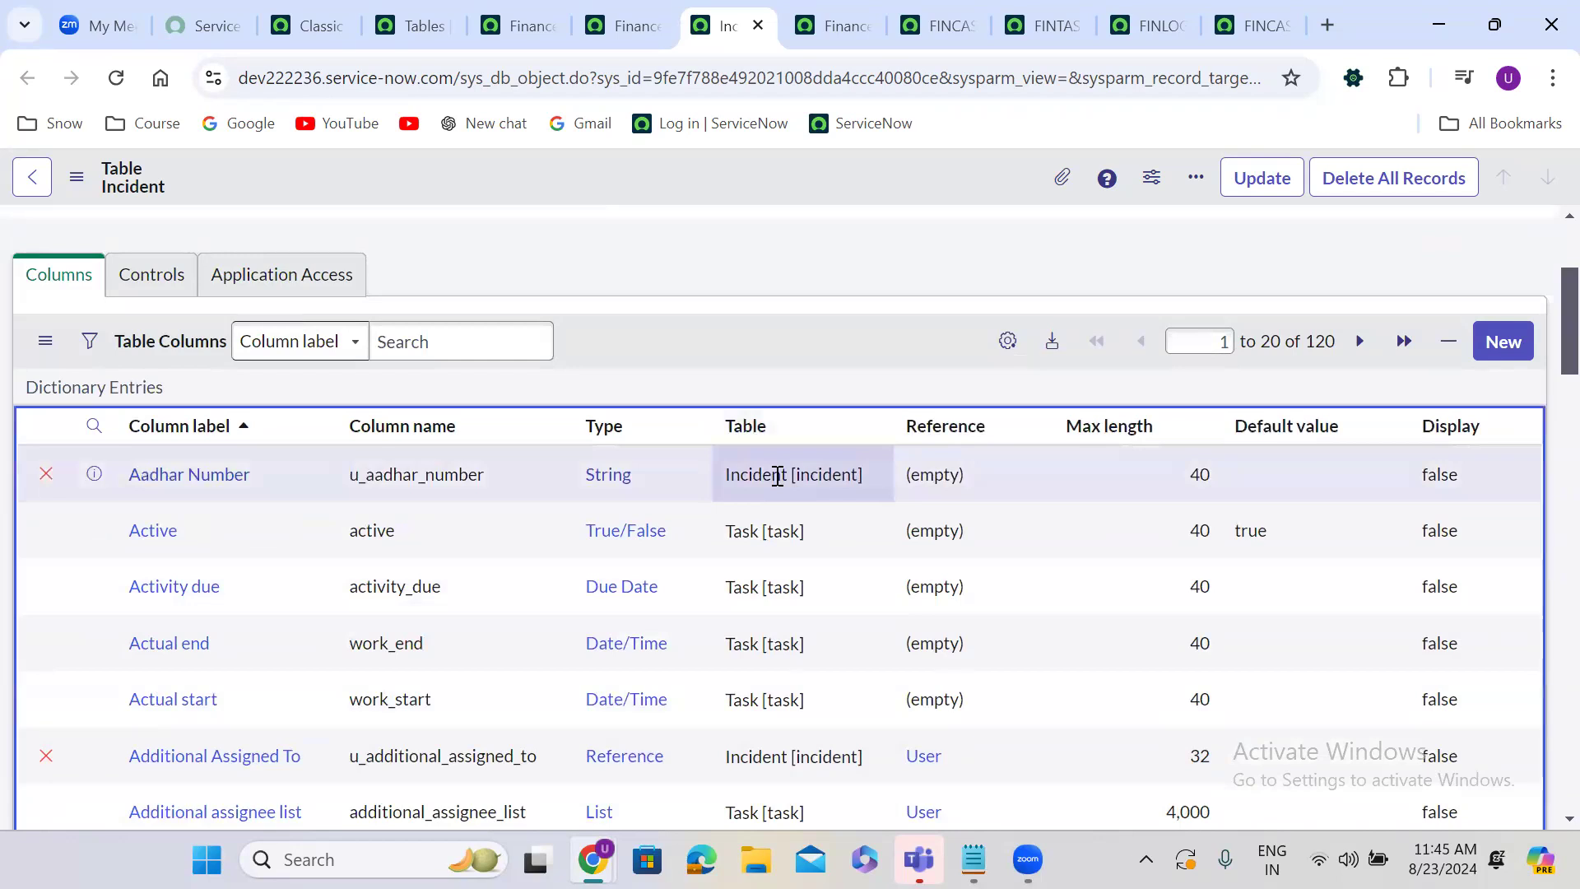
Filter the Incident table's columns to those whose Table is task and review them.
right_click(775, 518)
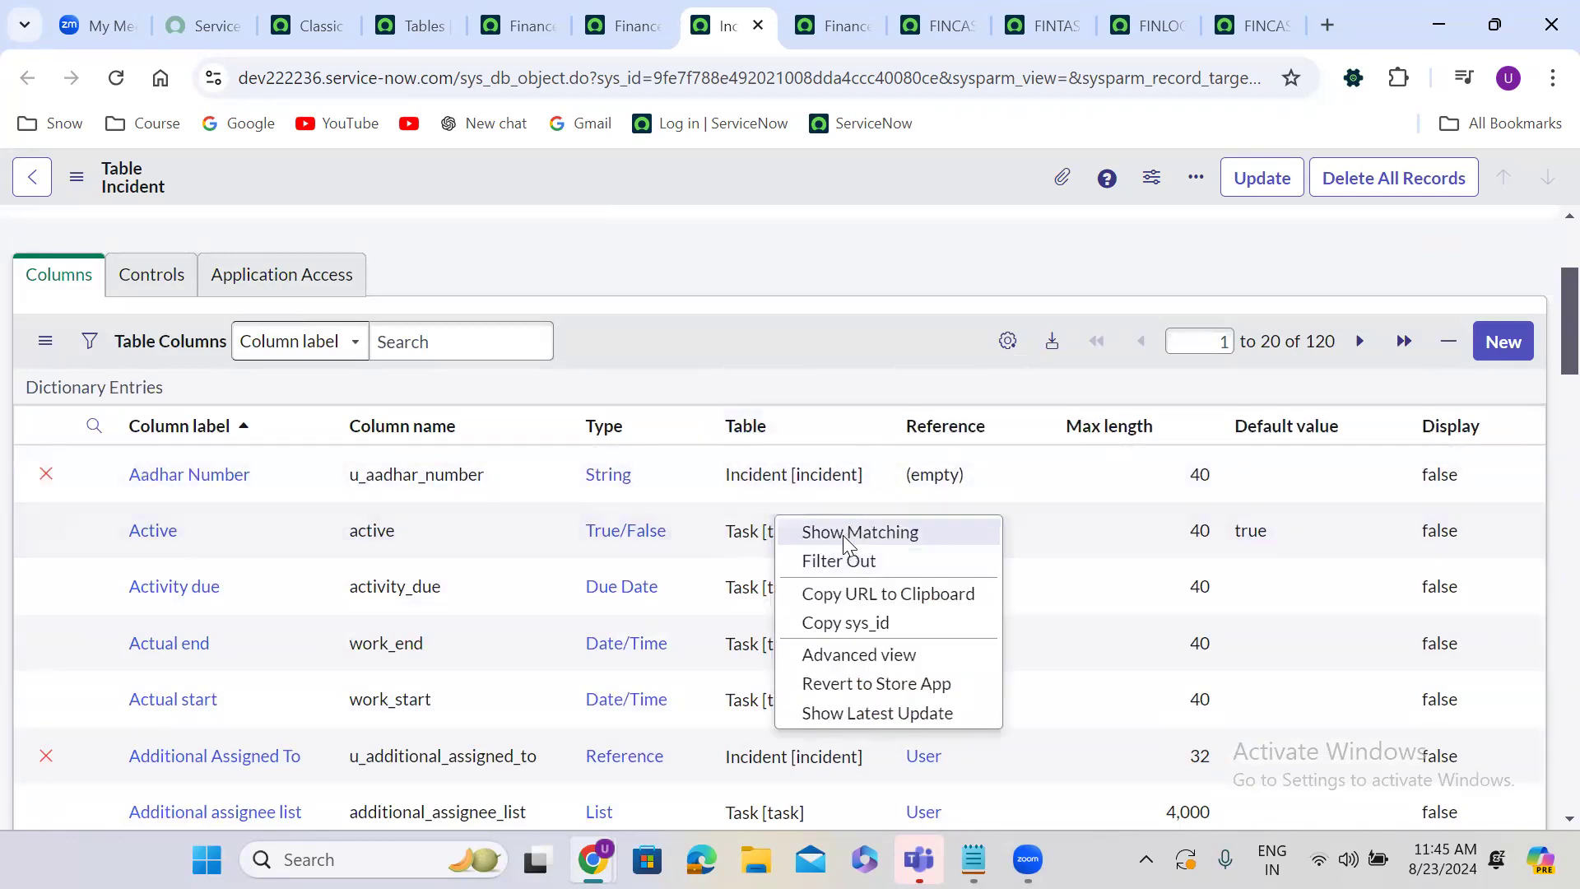
left_click(845, 535)
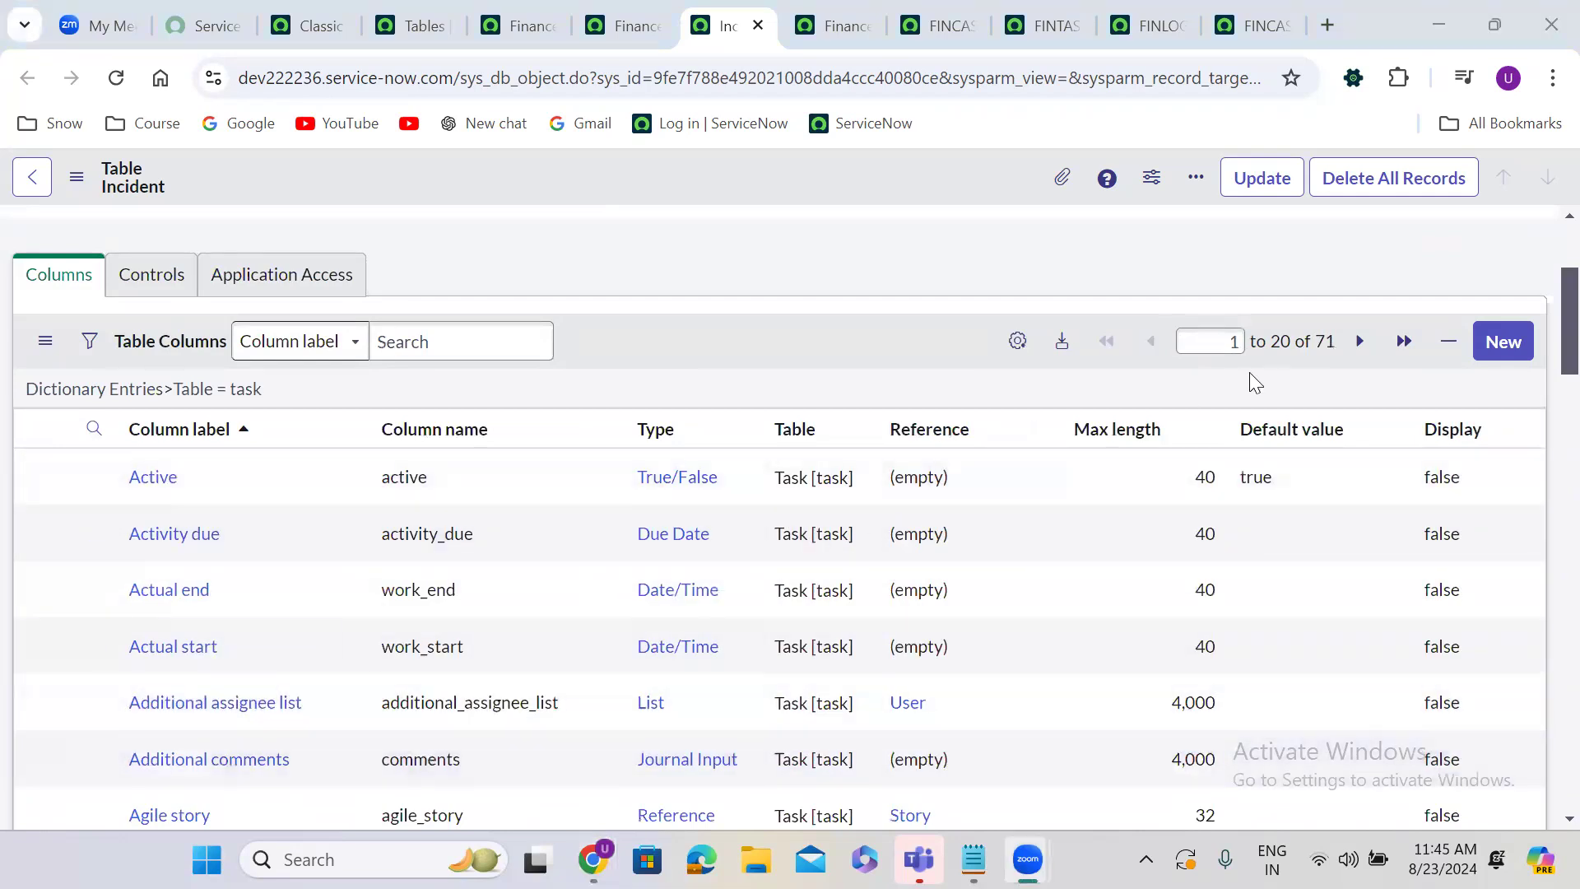
scroll(741, 356, "down", 3)
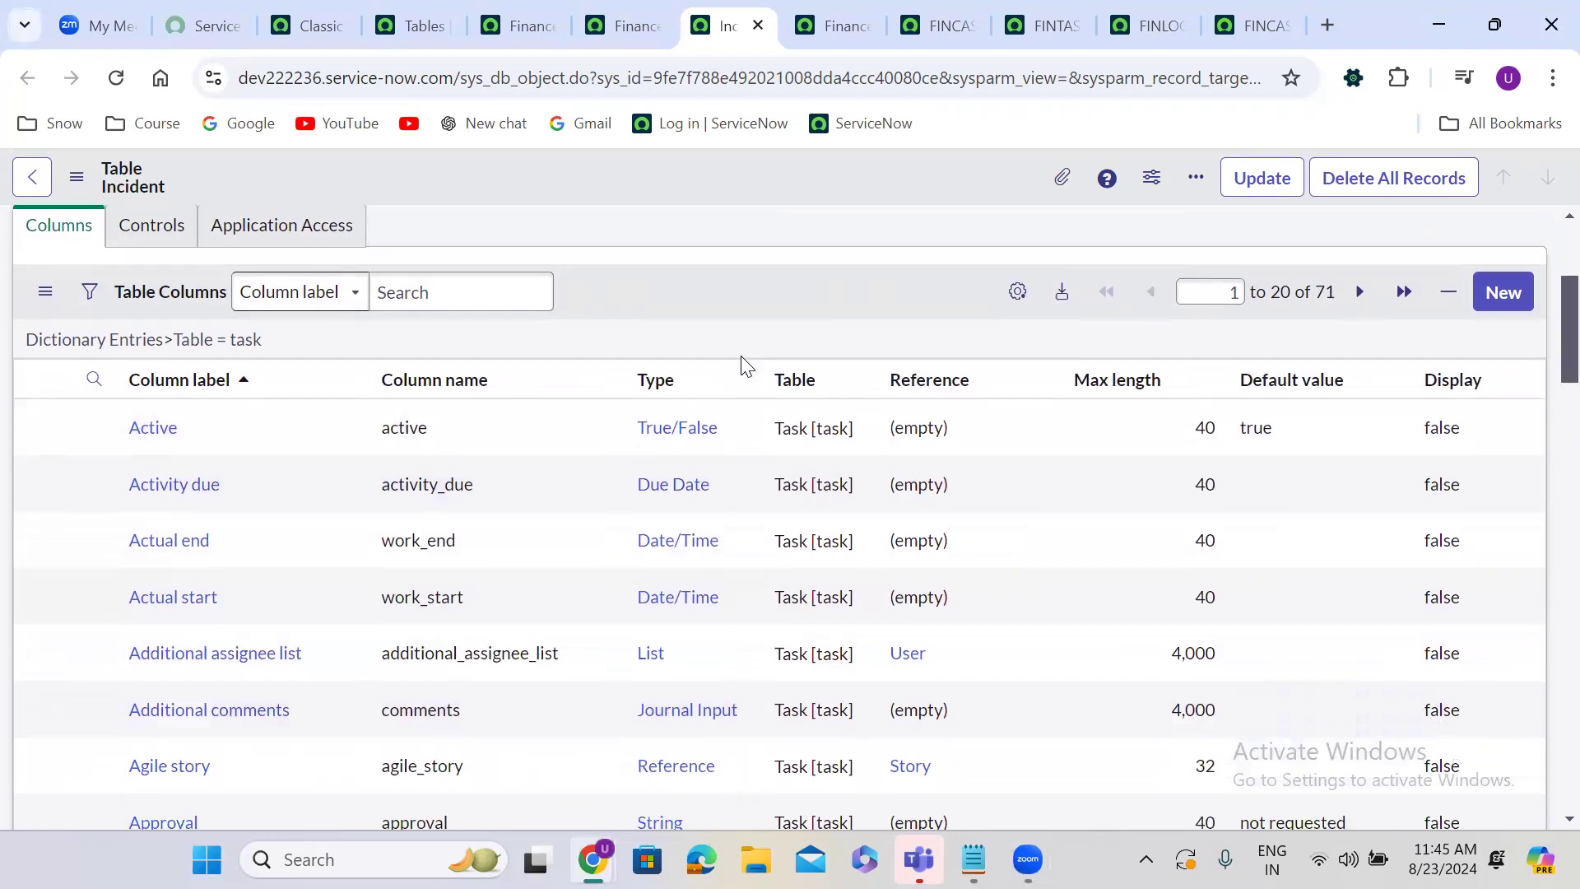
scroll(740, 355, "up", 3)
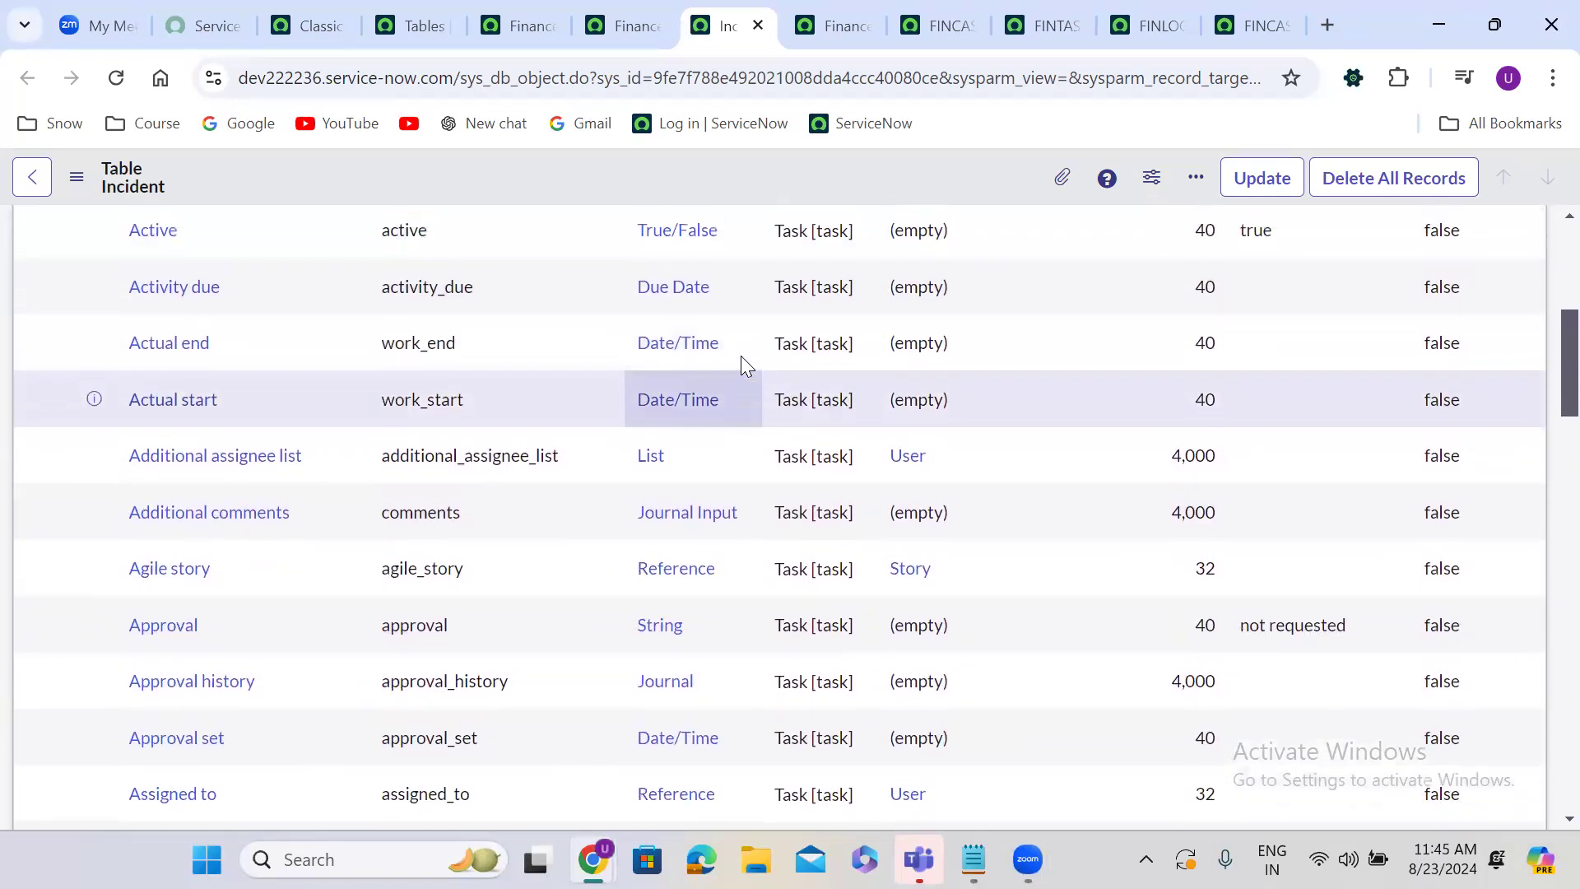
scroll(740, 356, "up", 1)
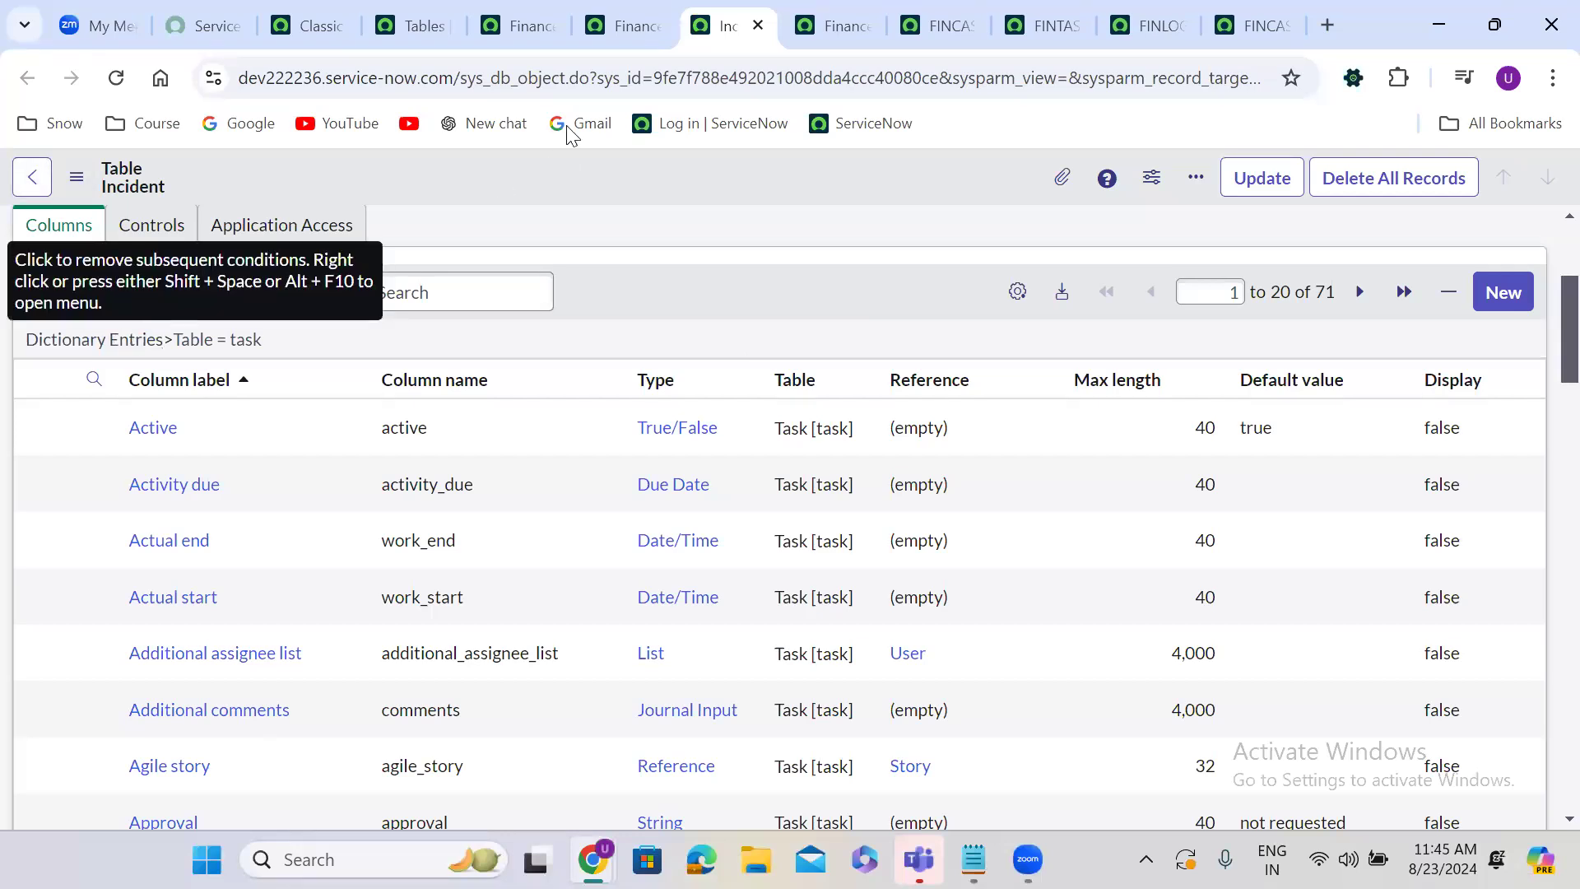
Filter the Tables list that extends Task by label =Problem and open the Problem table record in a separate browser tab.
left_click(635, 21)
left_click(421, 12)
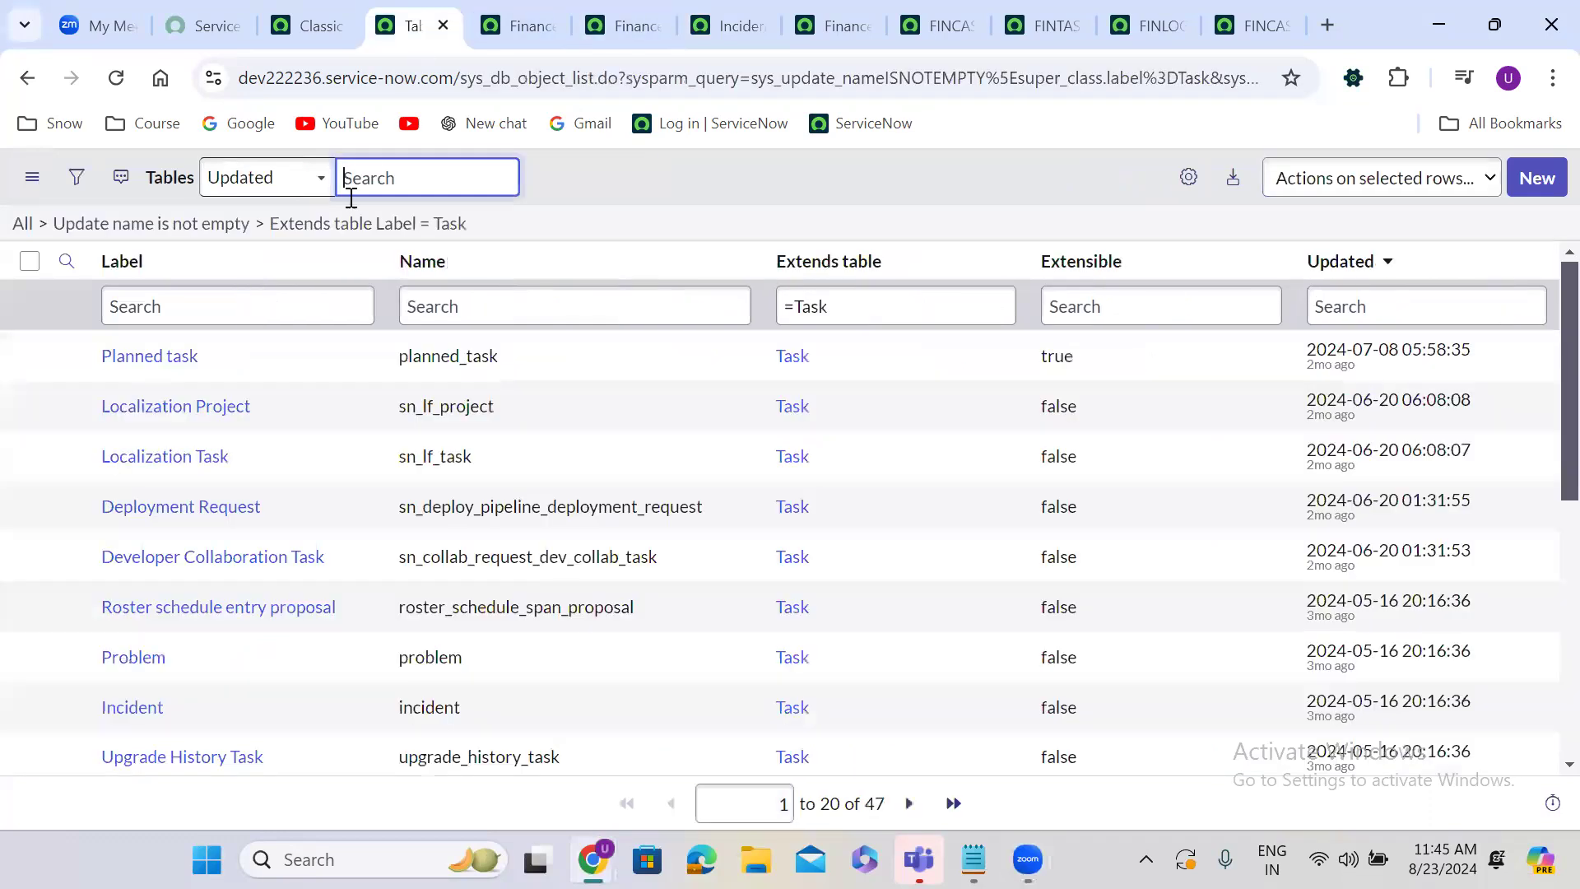
left_click(245, 306)
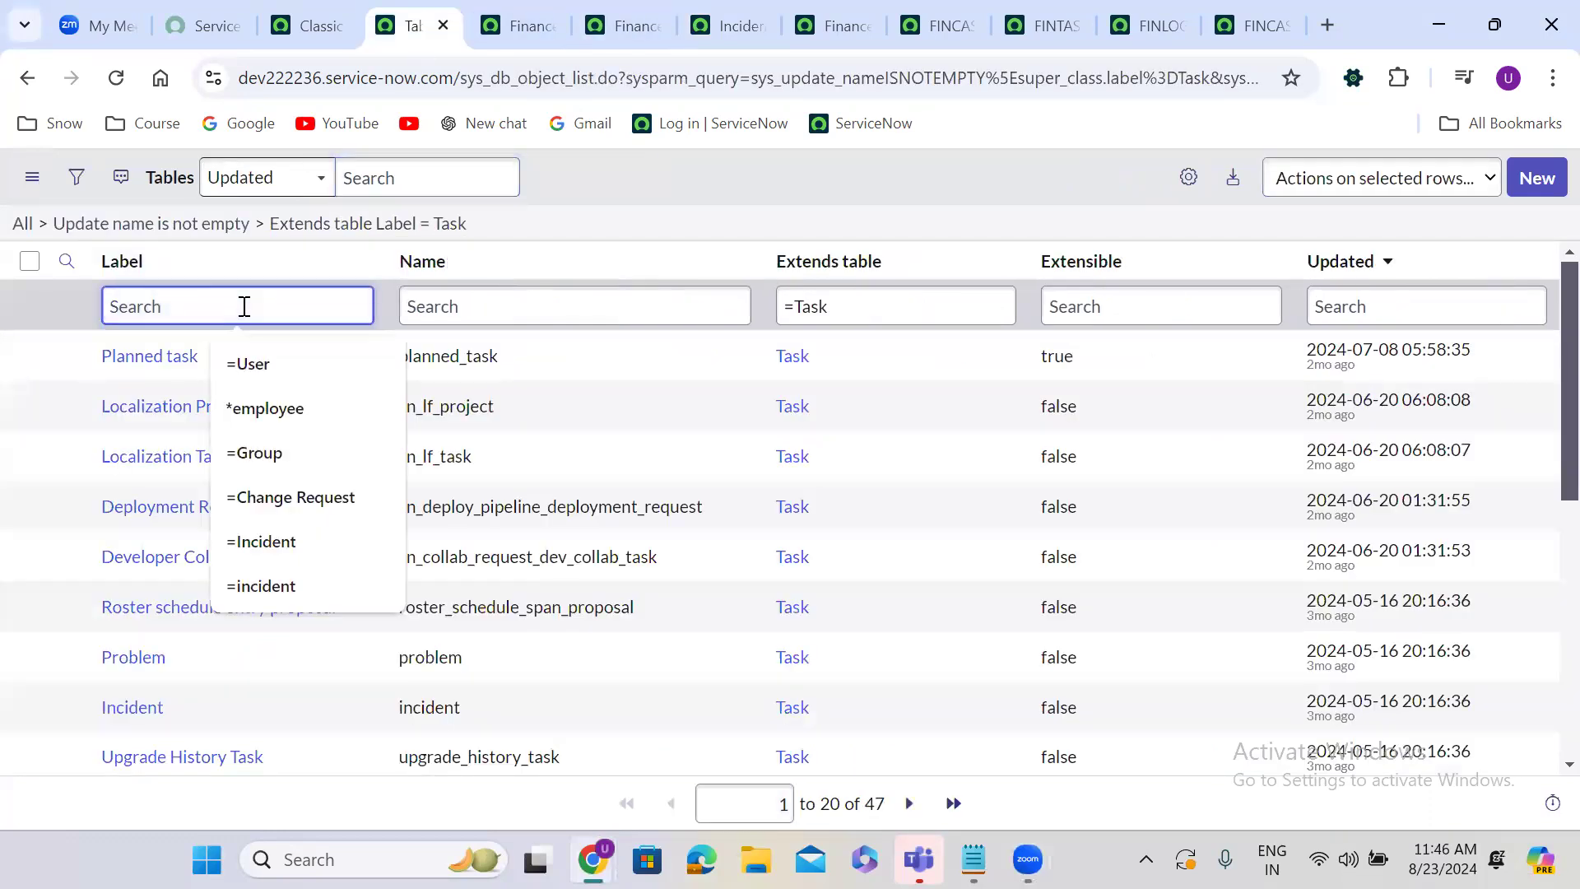
type("=P")
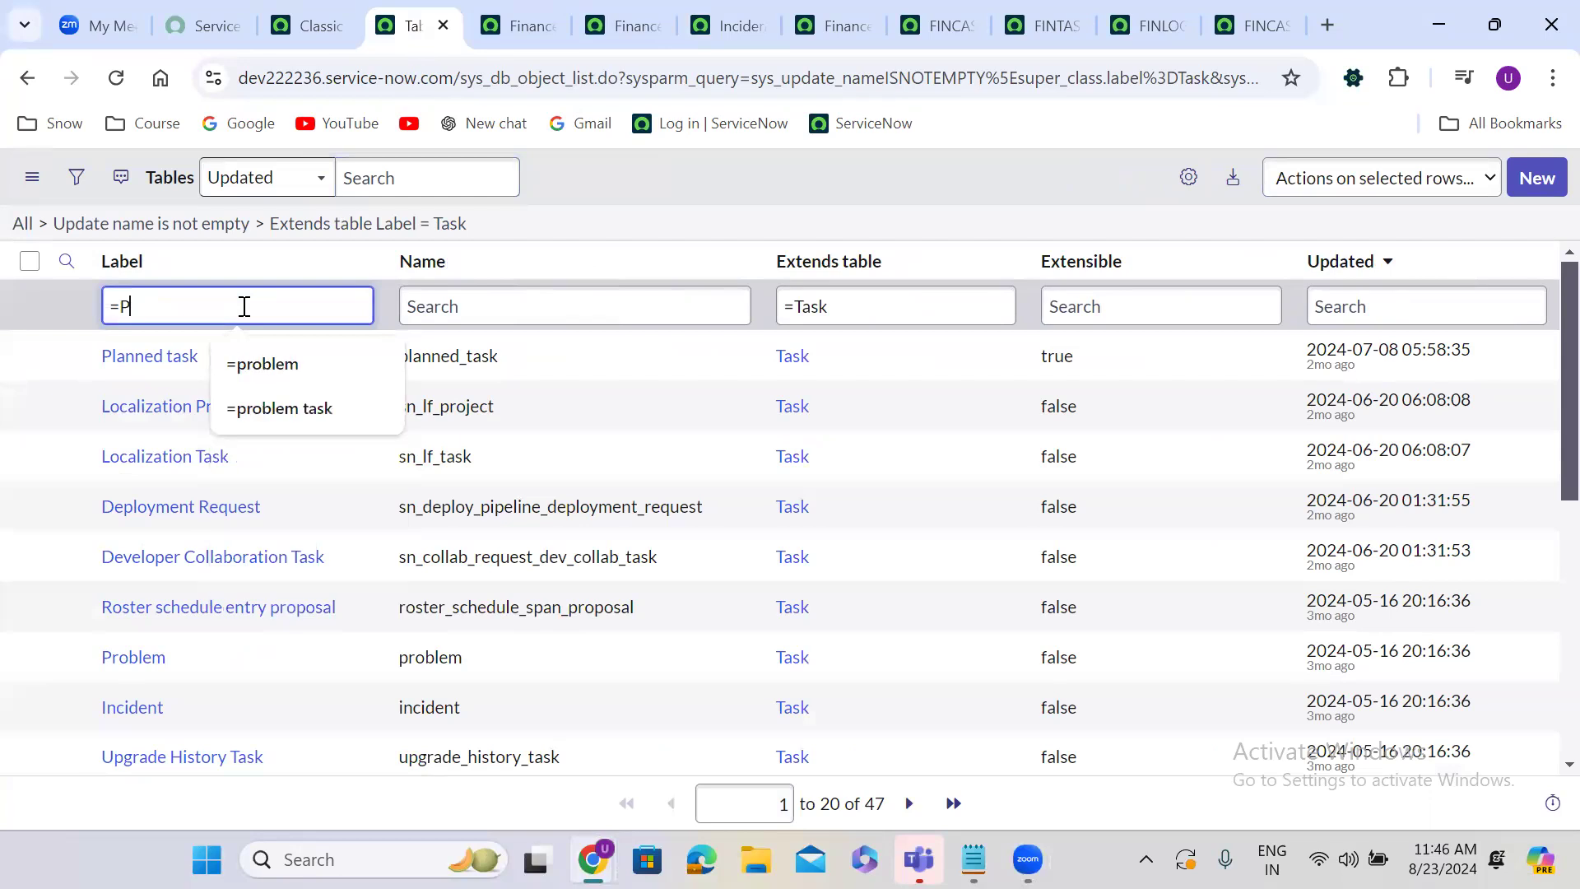
type("roblem")
key("Return")
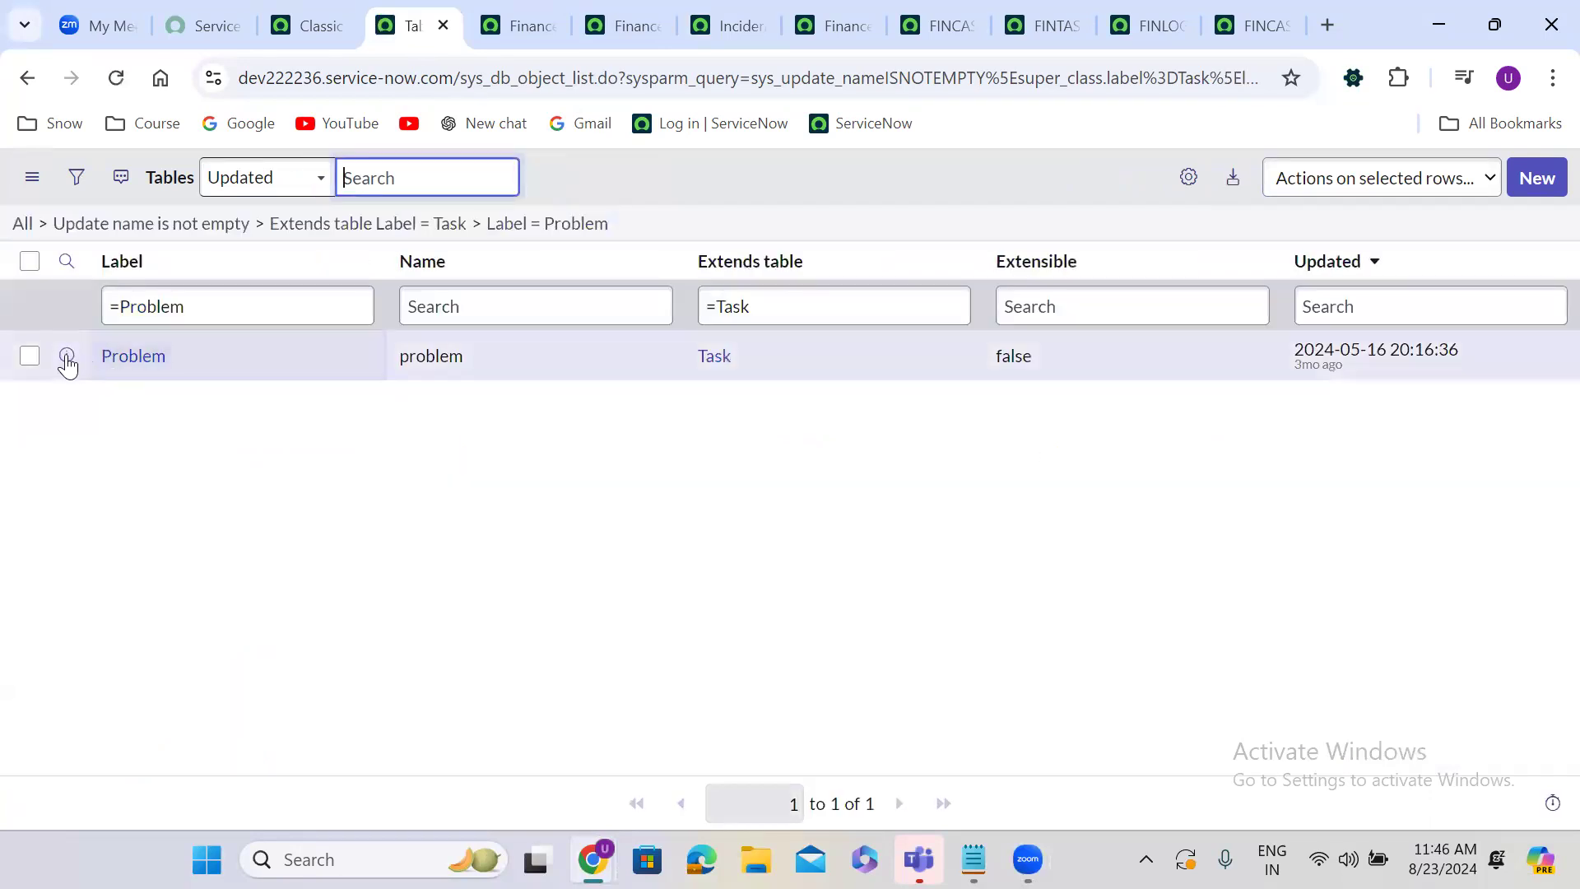
right_click(66, 355)
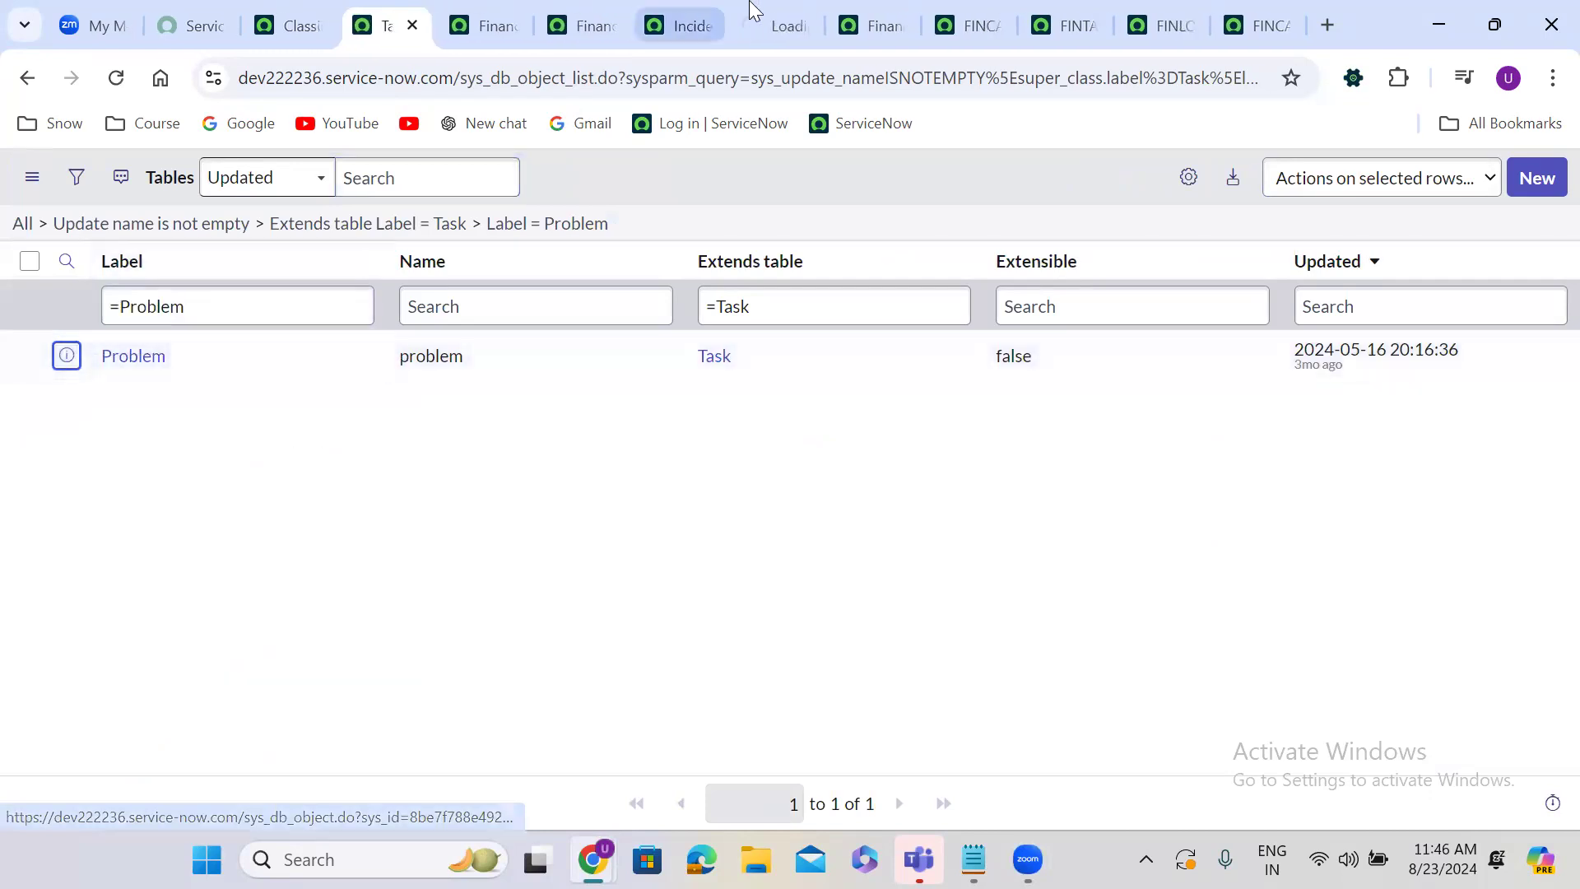
left_click(751, 6)
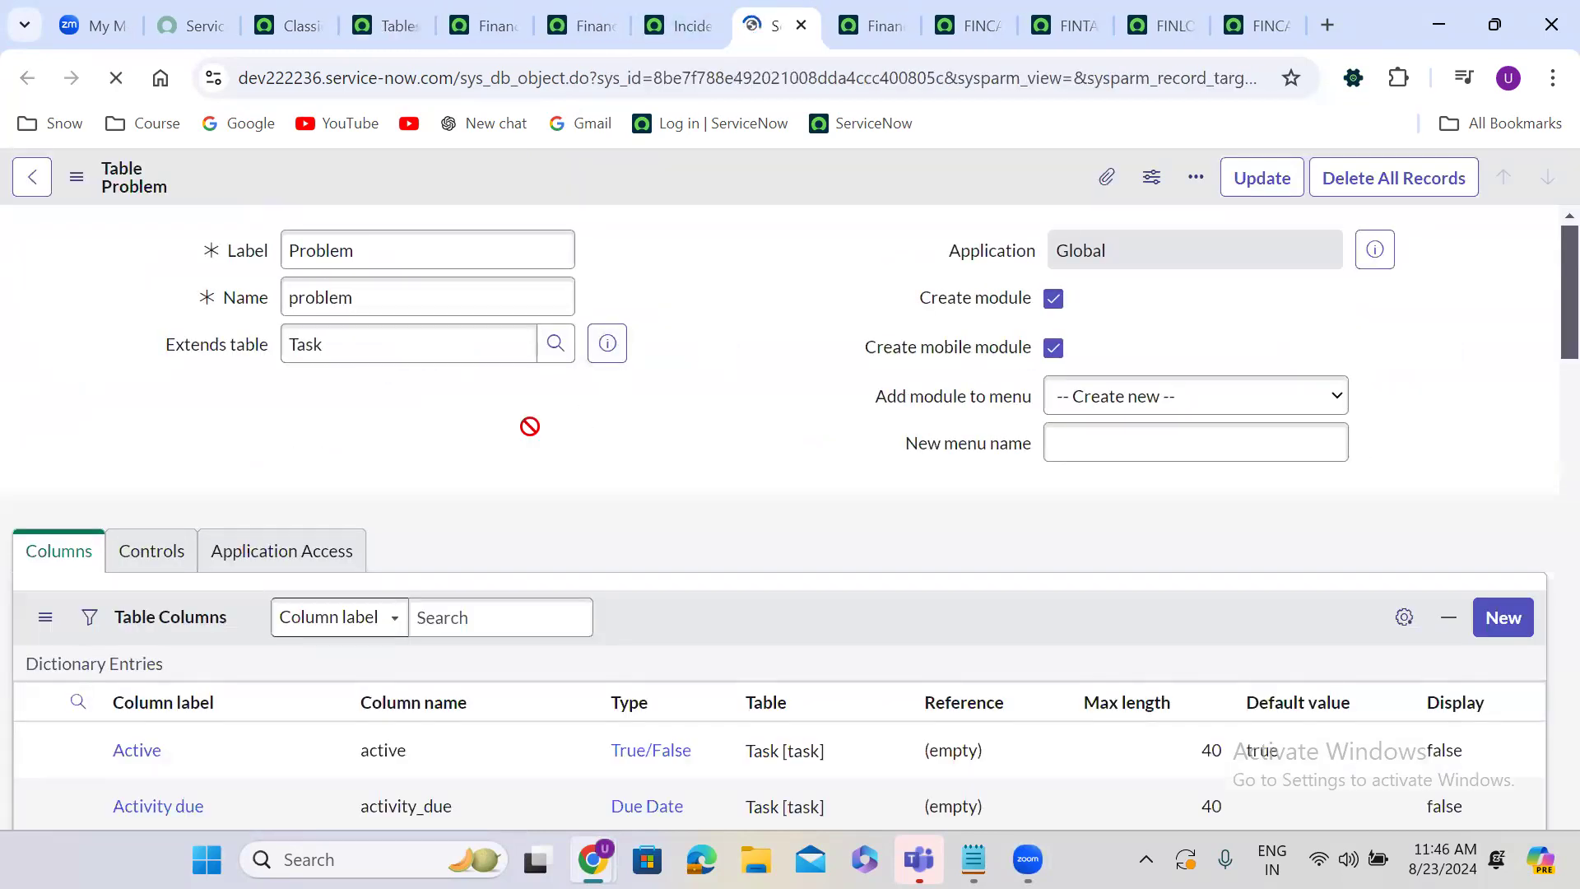
Show the list of Problem records, and return to the Problem table record.
scroll(531, 428, "down", 20)
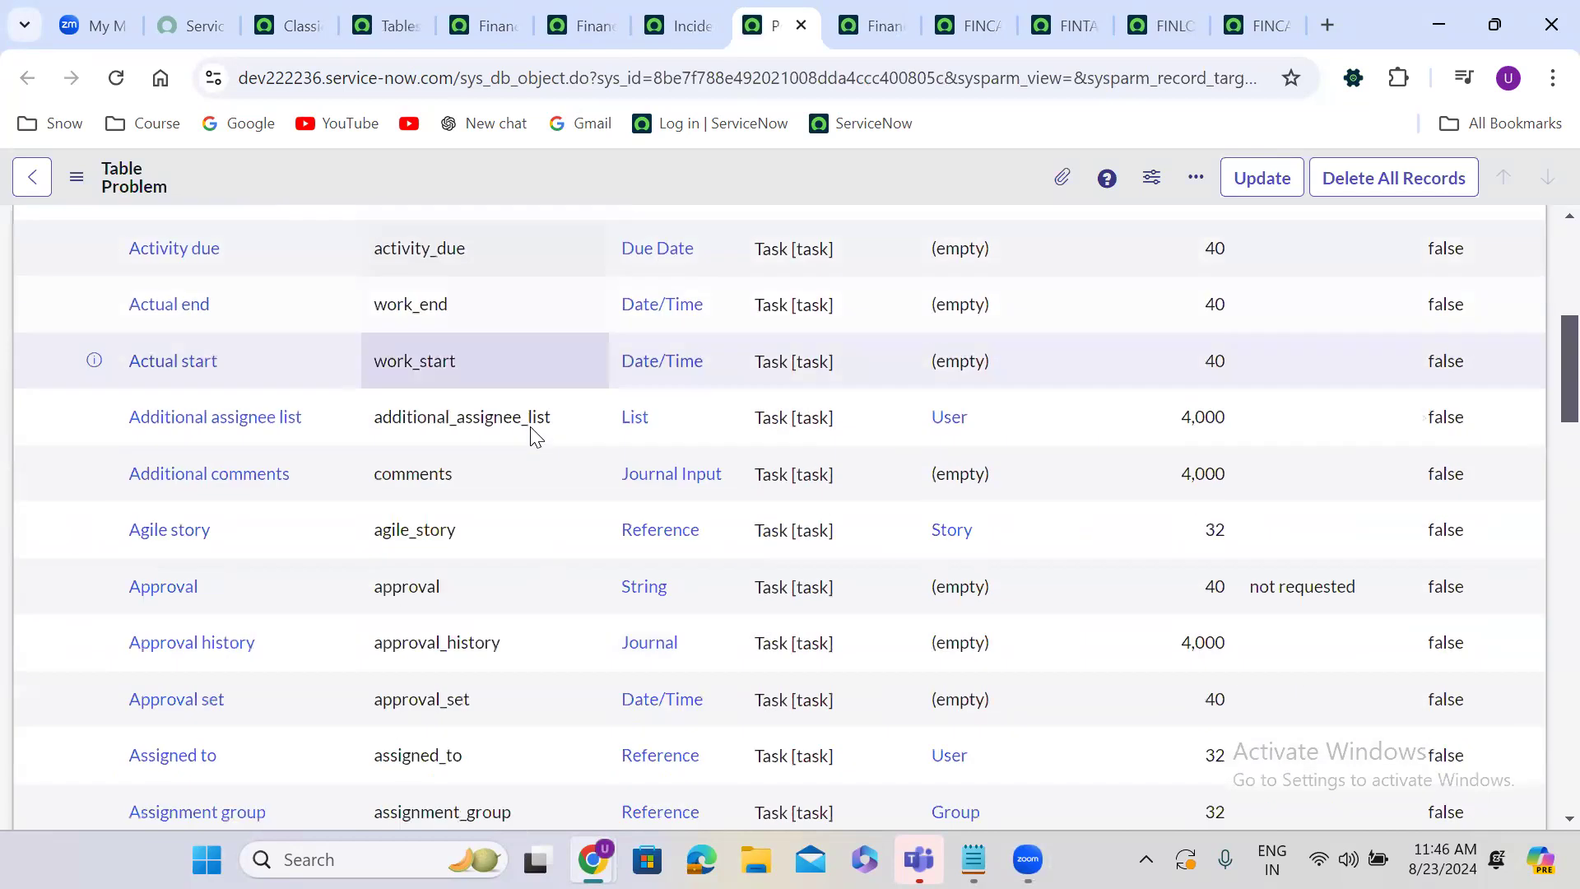
scroll(535, 436, "up", 4)
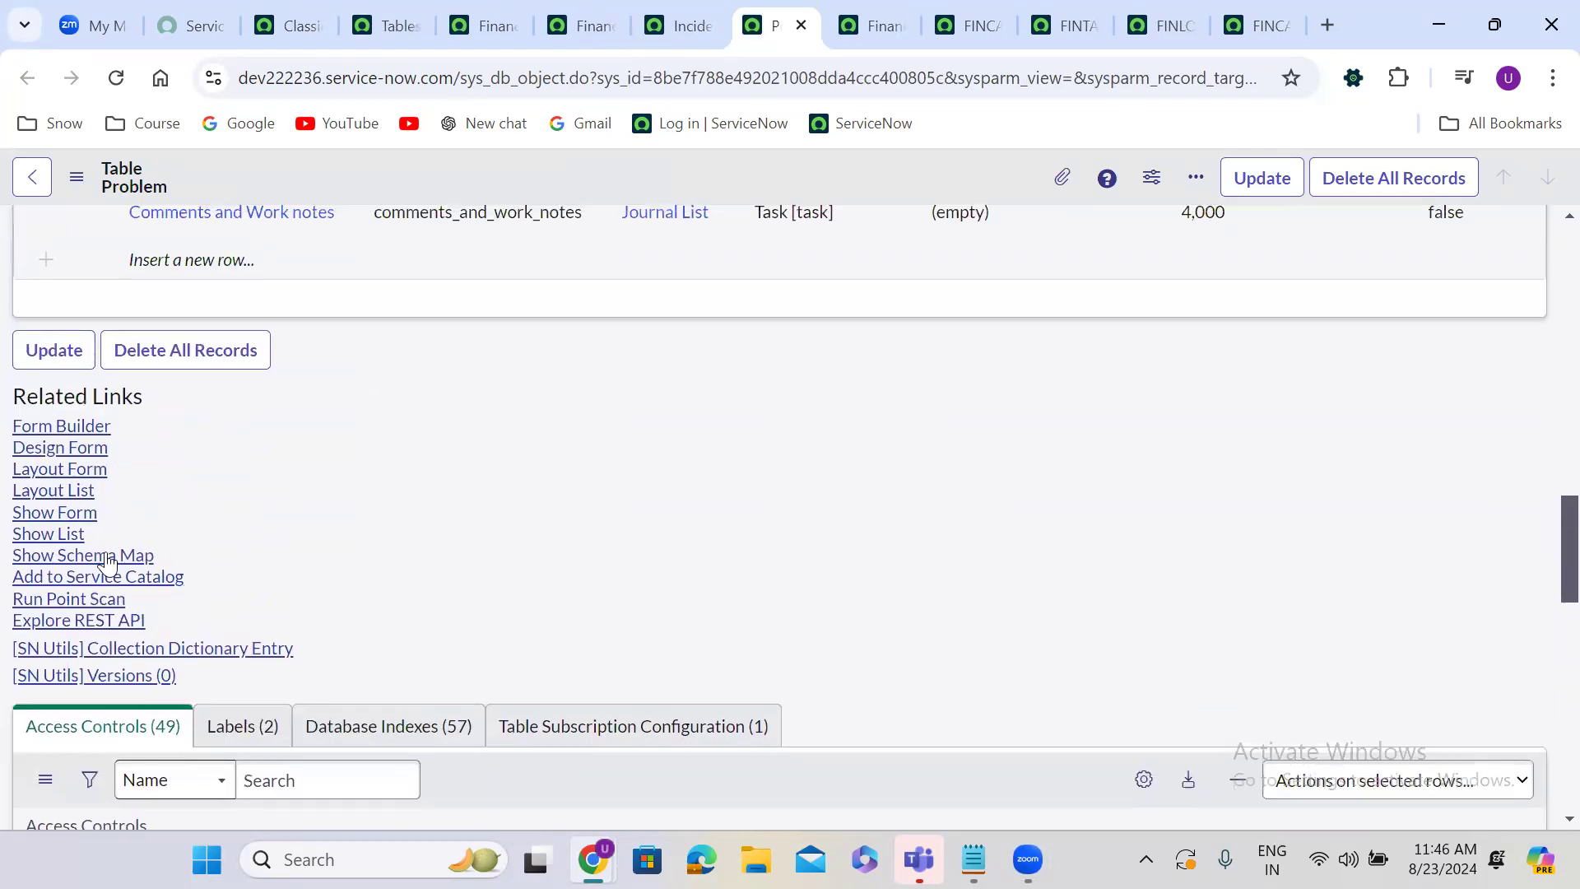
left_click(48, 535)
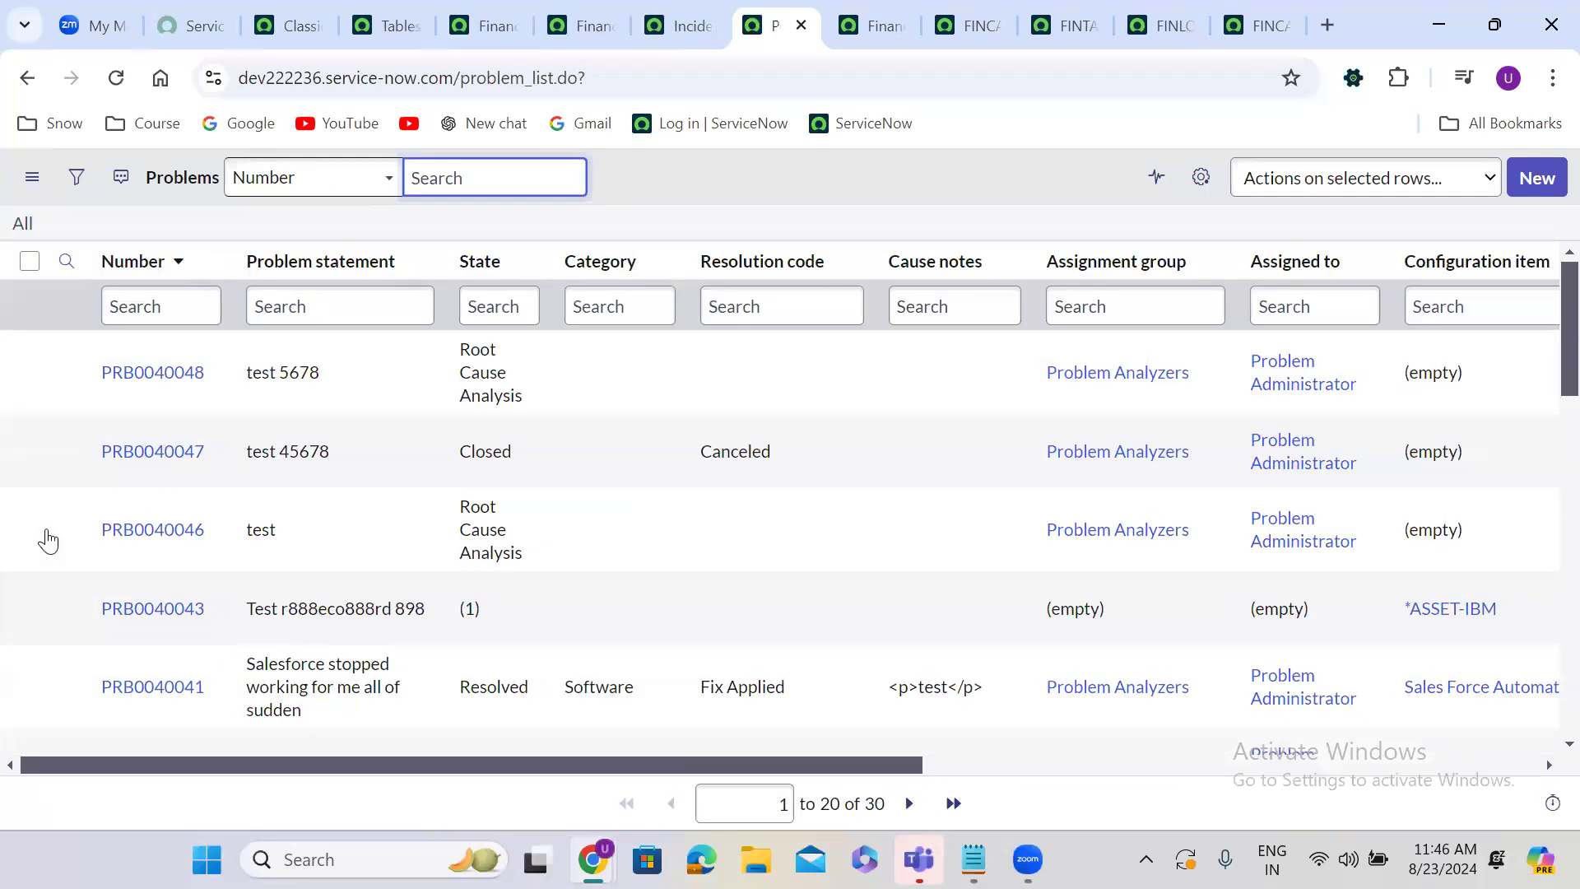
left_click(26, 80)
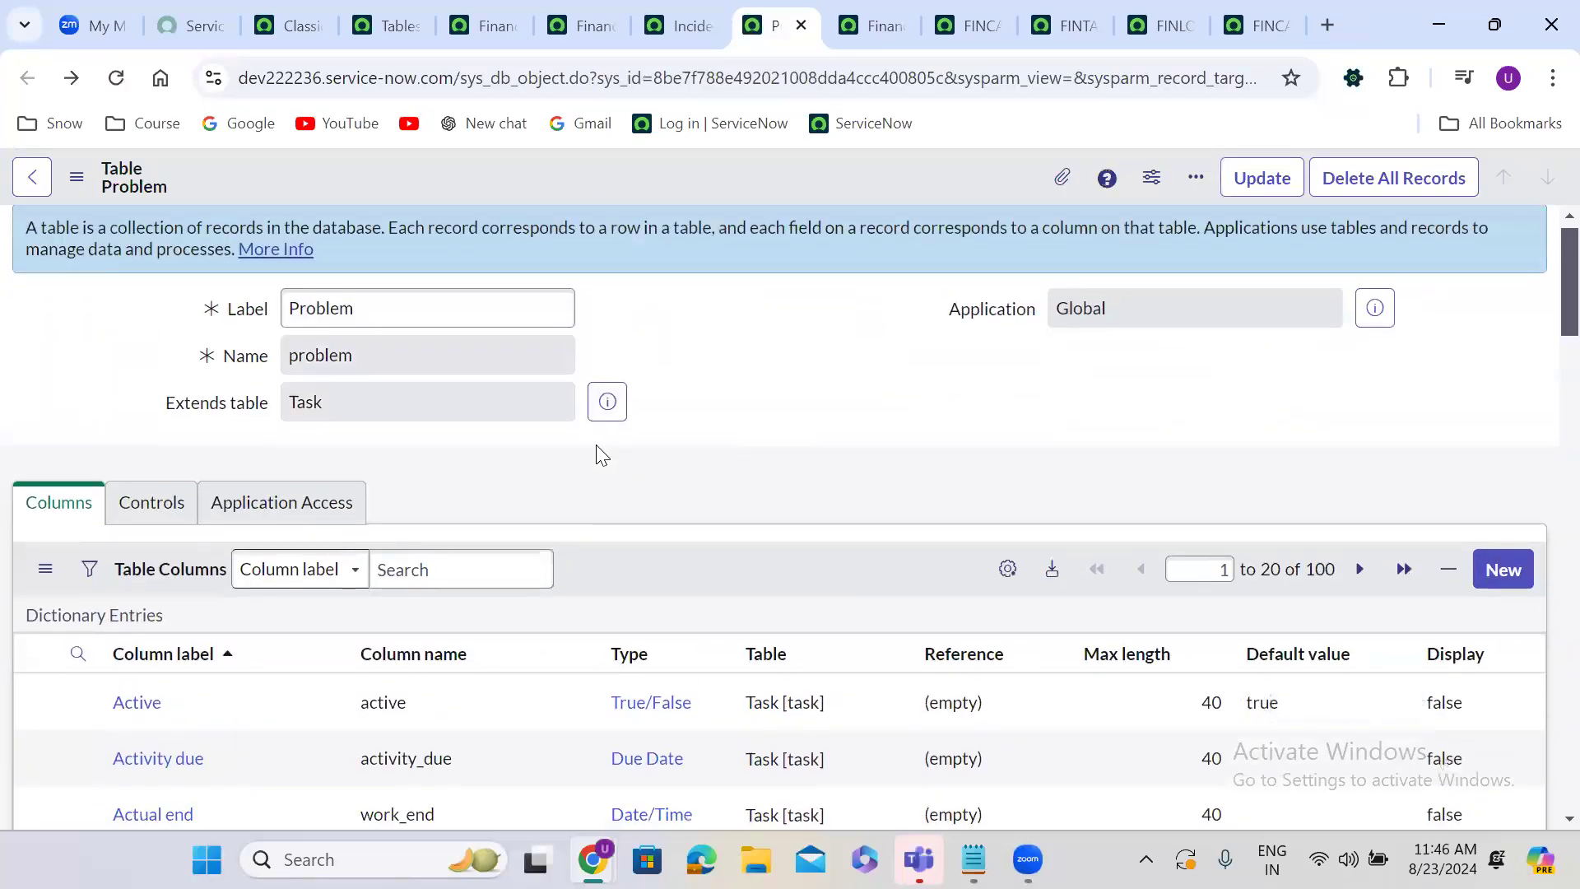
Examine the Problem table's columns and the table each one belongs to, Task or Problem.
scroll(601, 455, "down", 5)
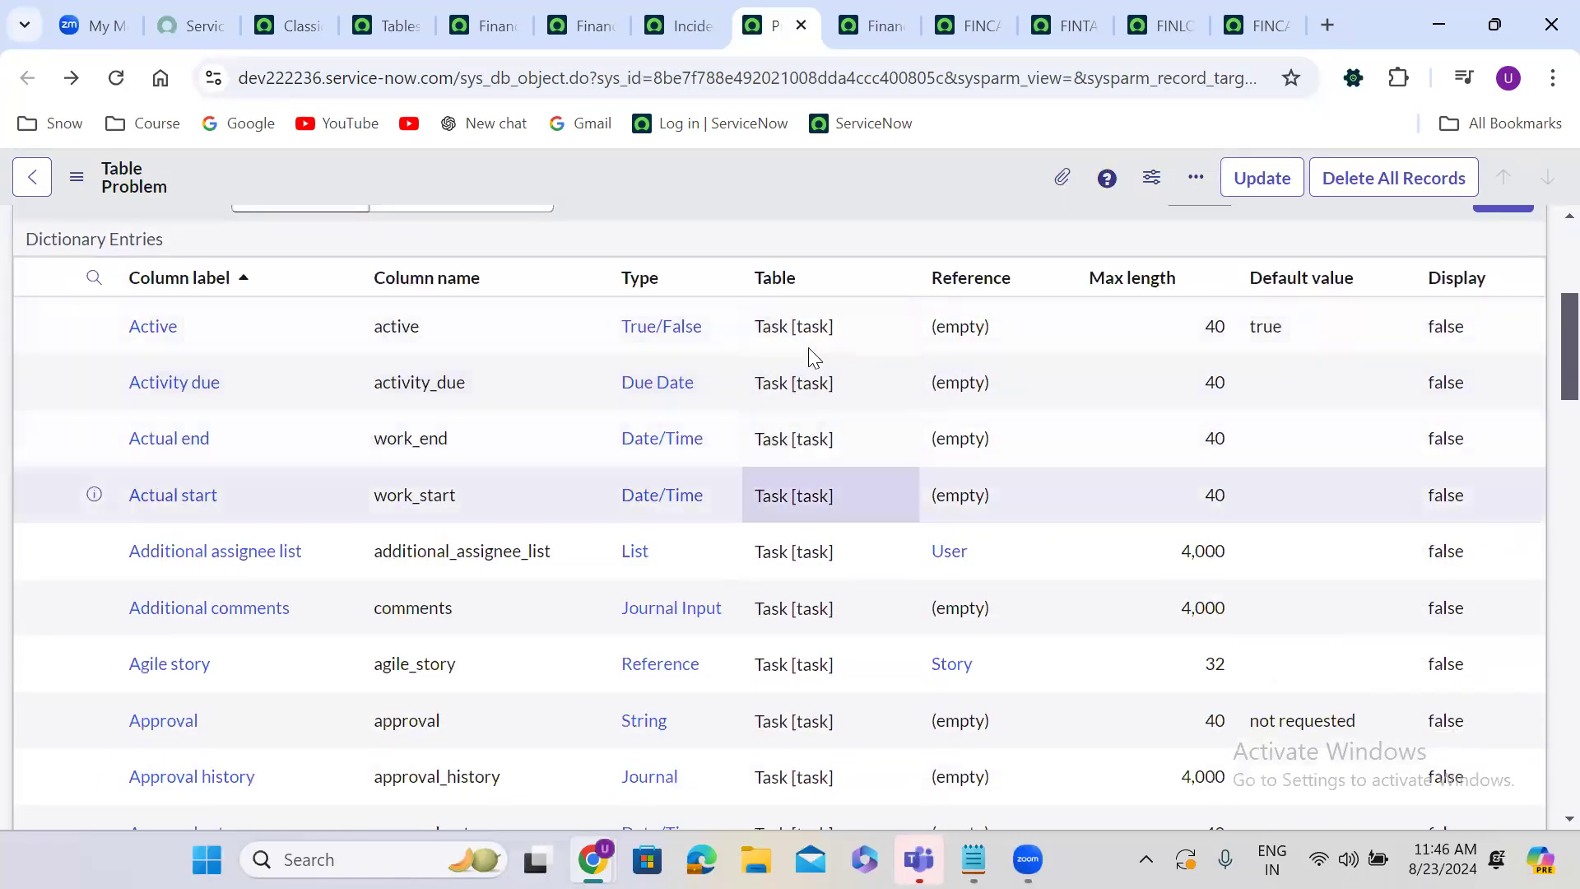
scroll(808, 437, "down", 1)
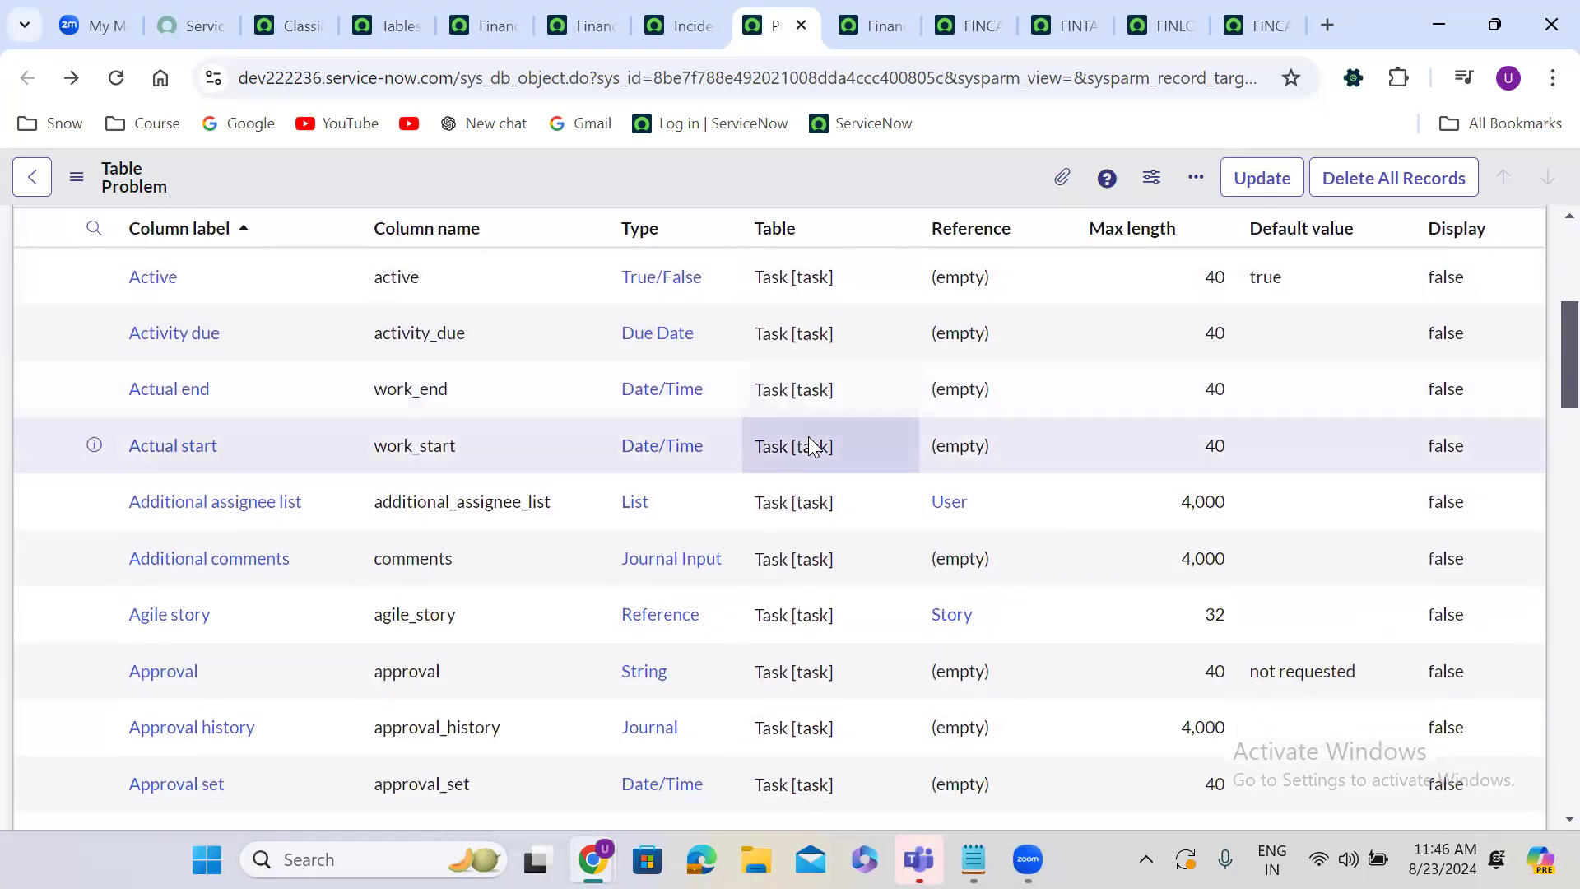
scroll(811, 444, "down", 8)
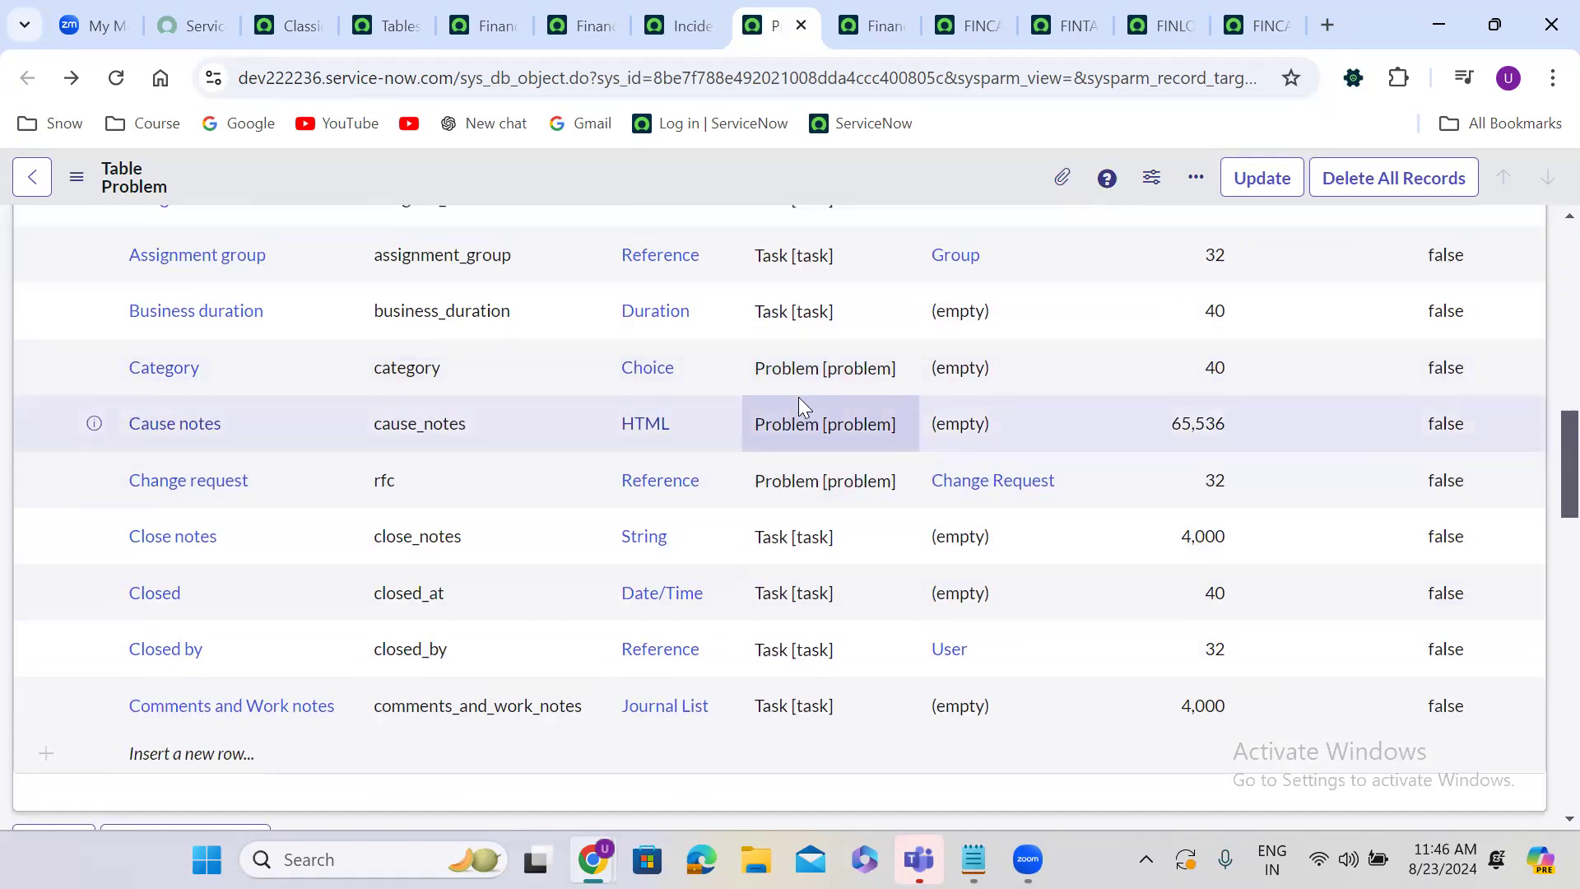
scroll(798, 397, "up", 2)
scroll(799, 399, "up", 6)
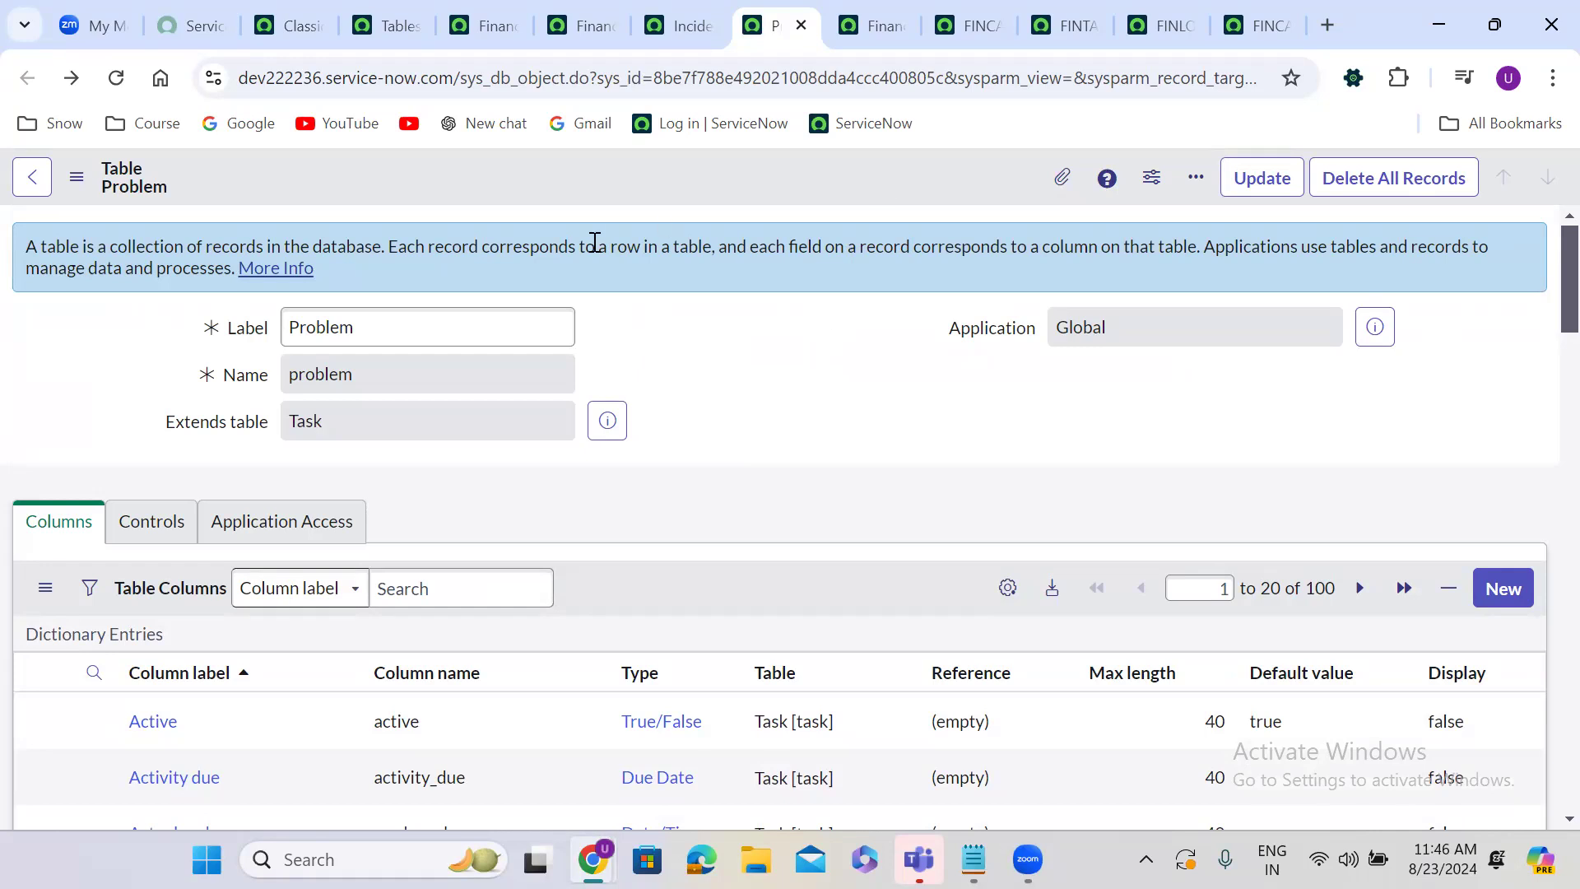
Open the record of the parent table that Problem extends in a separate browser tab.
left_click(608, 415)
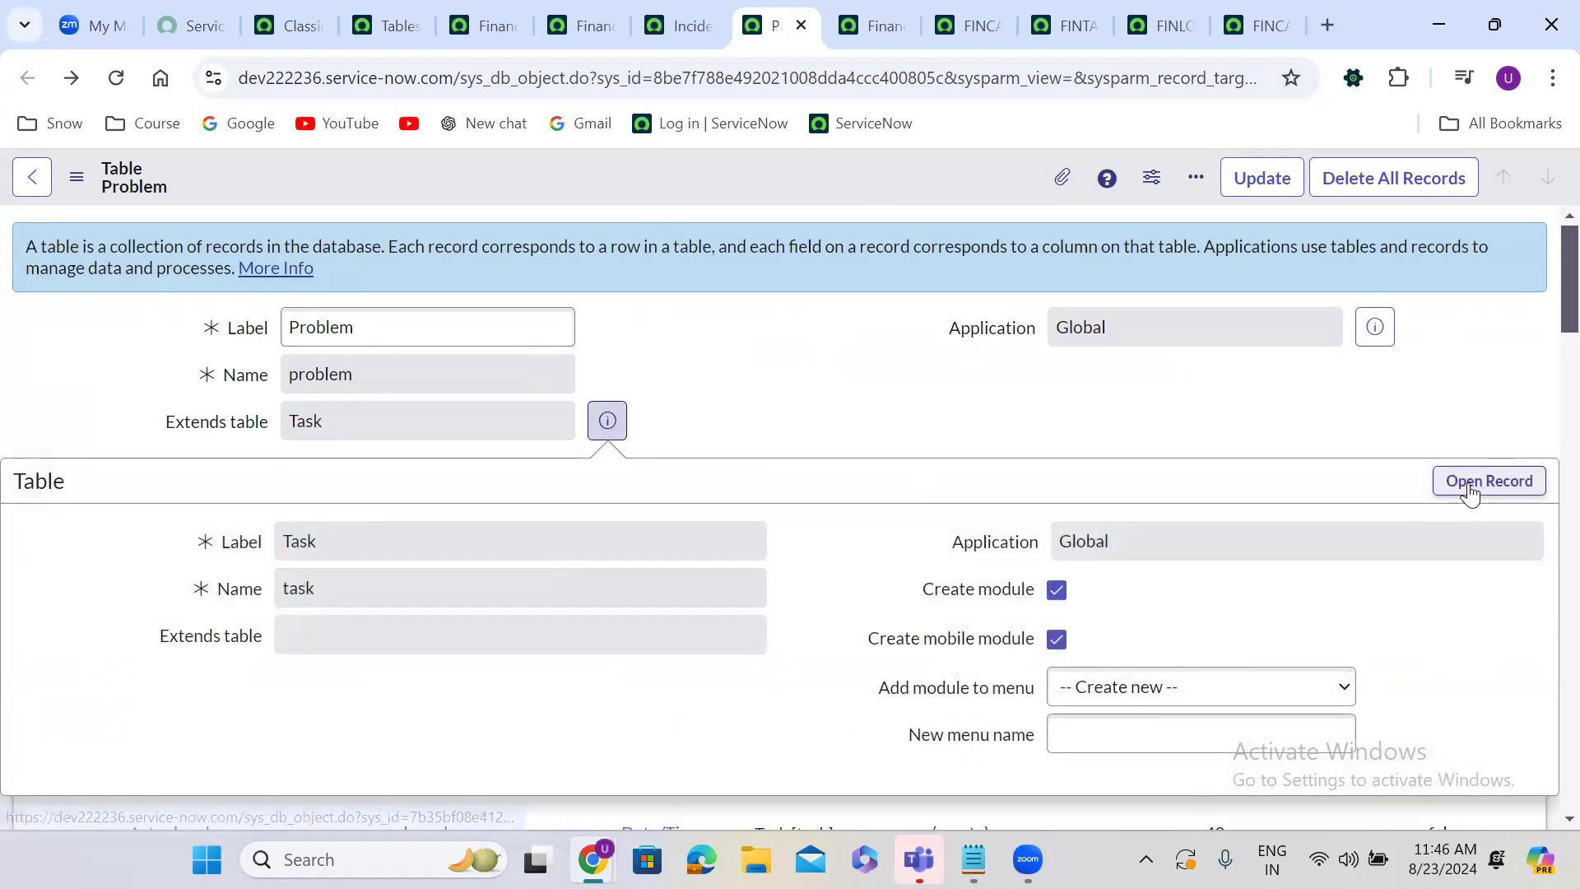
left_click(1467, 486)
left_click(786, 29)
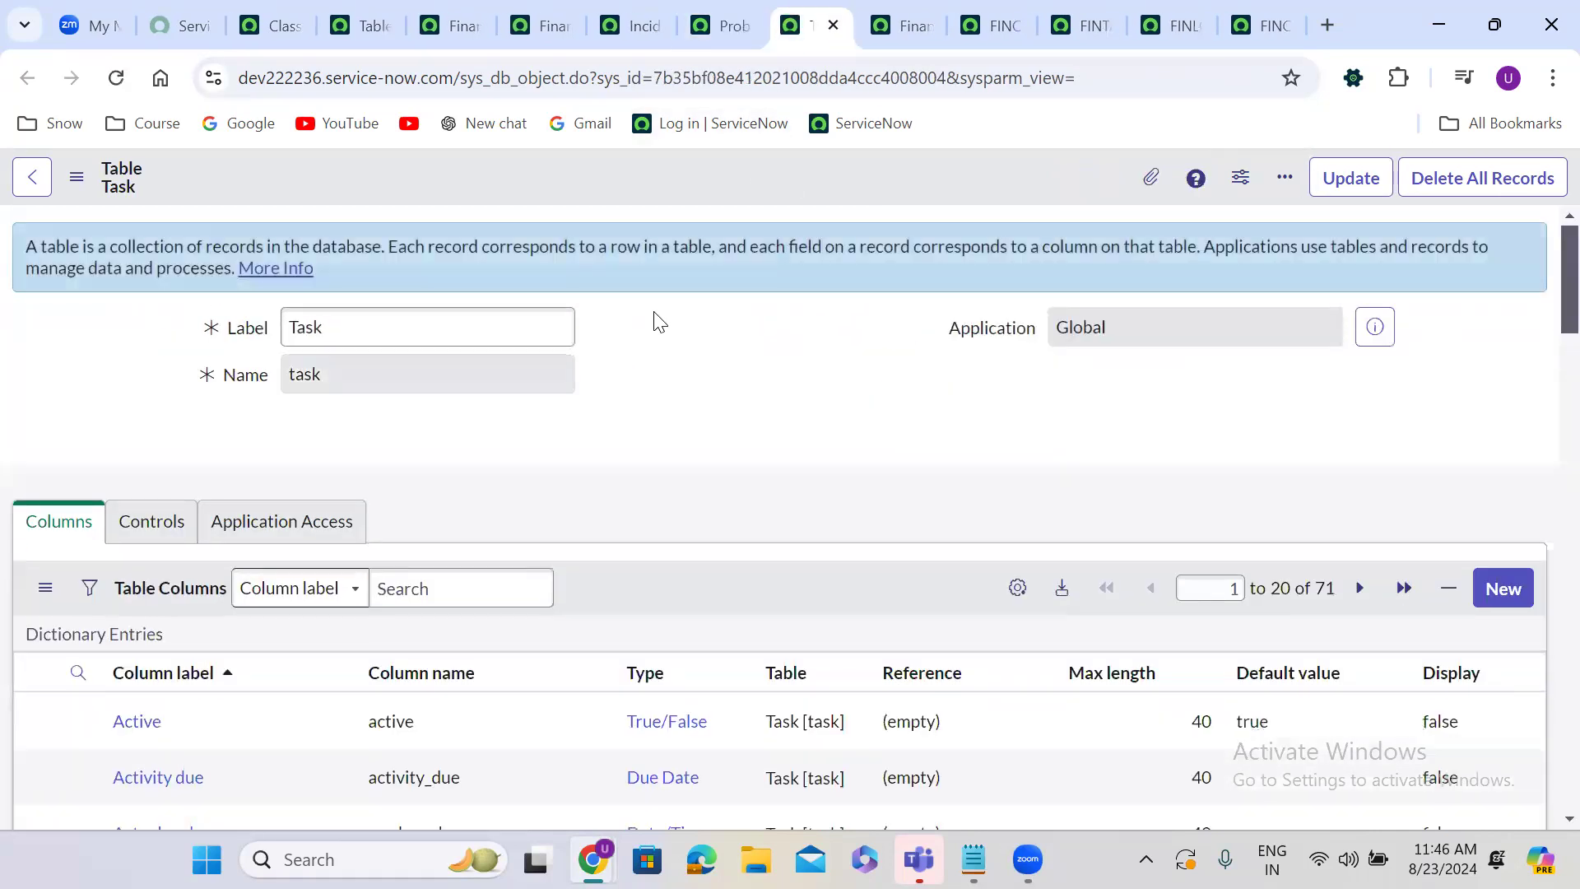
Show the list of records stored in the Task table.
scroll(654, 317, "down", 1)
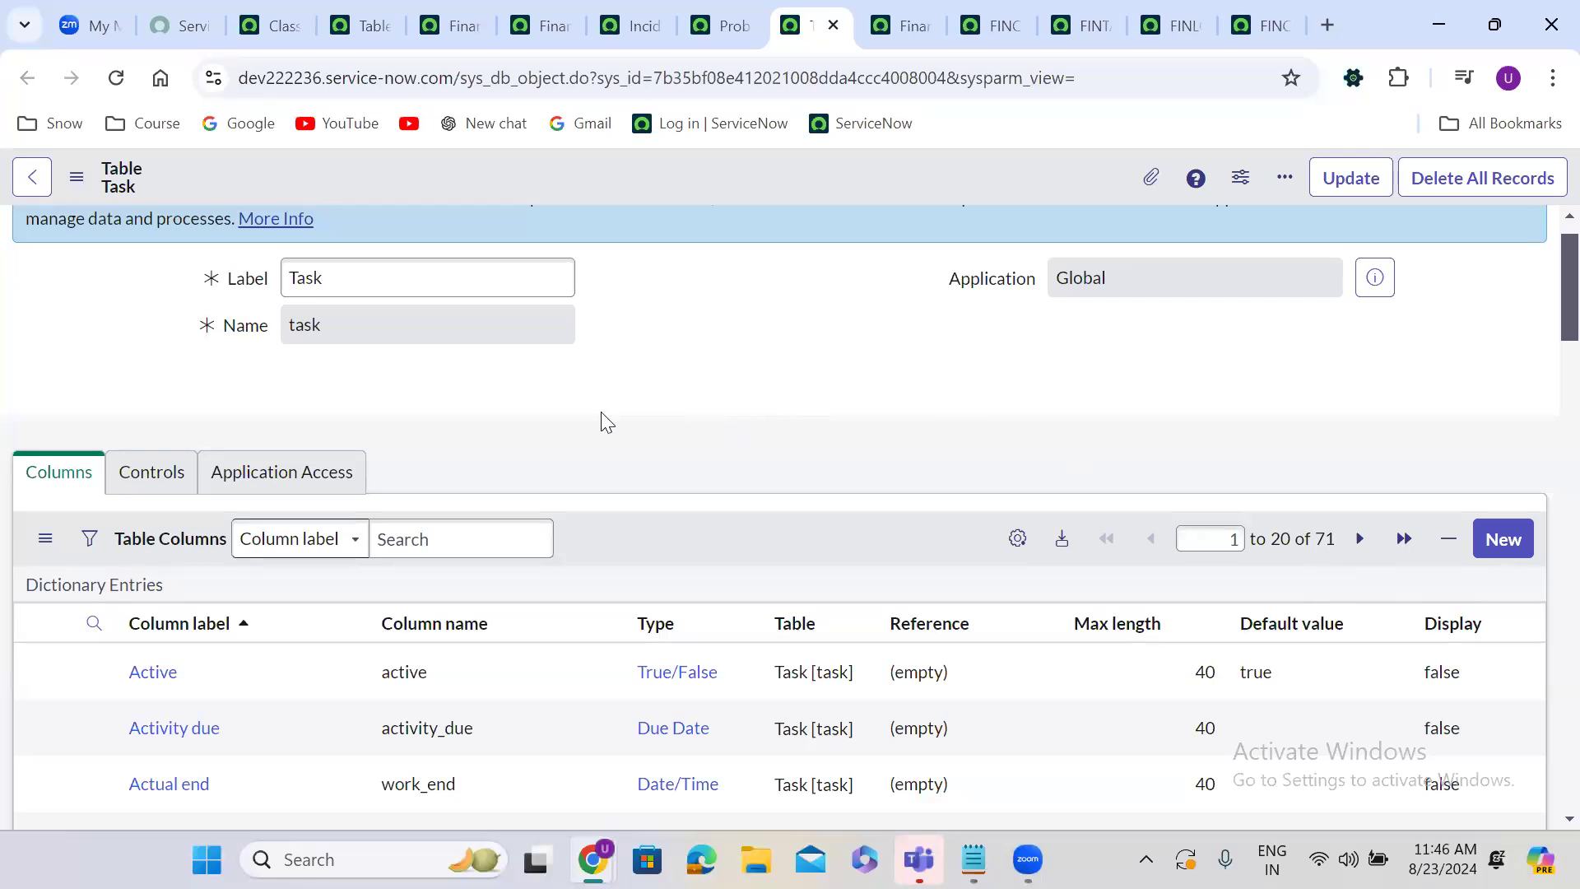
scroll(590, 409, "down", 20)
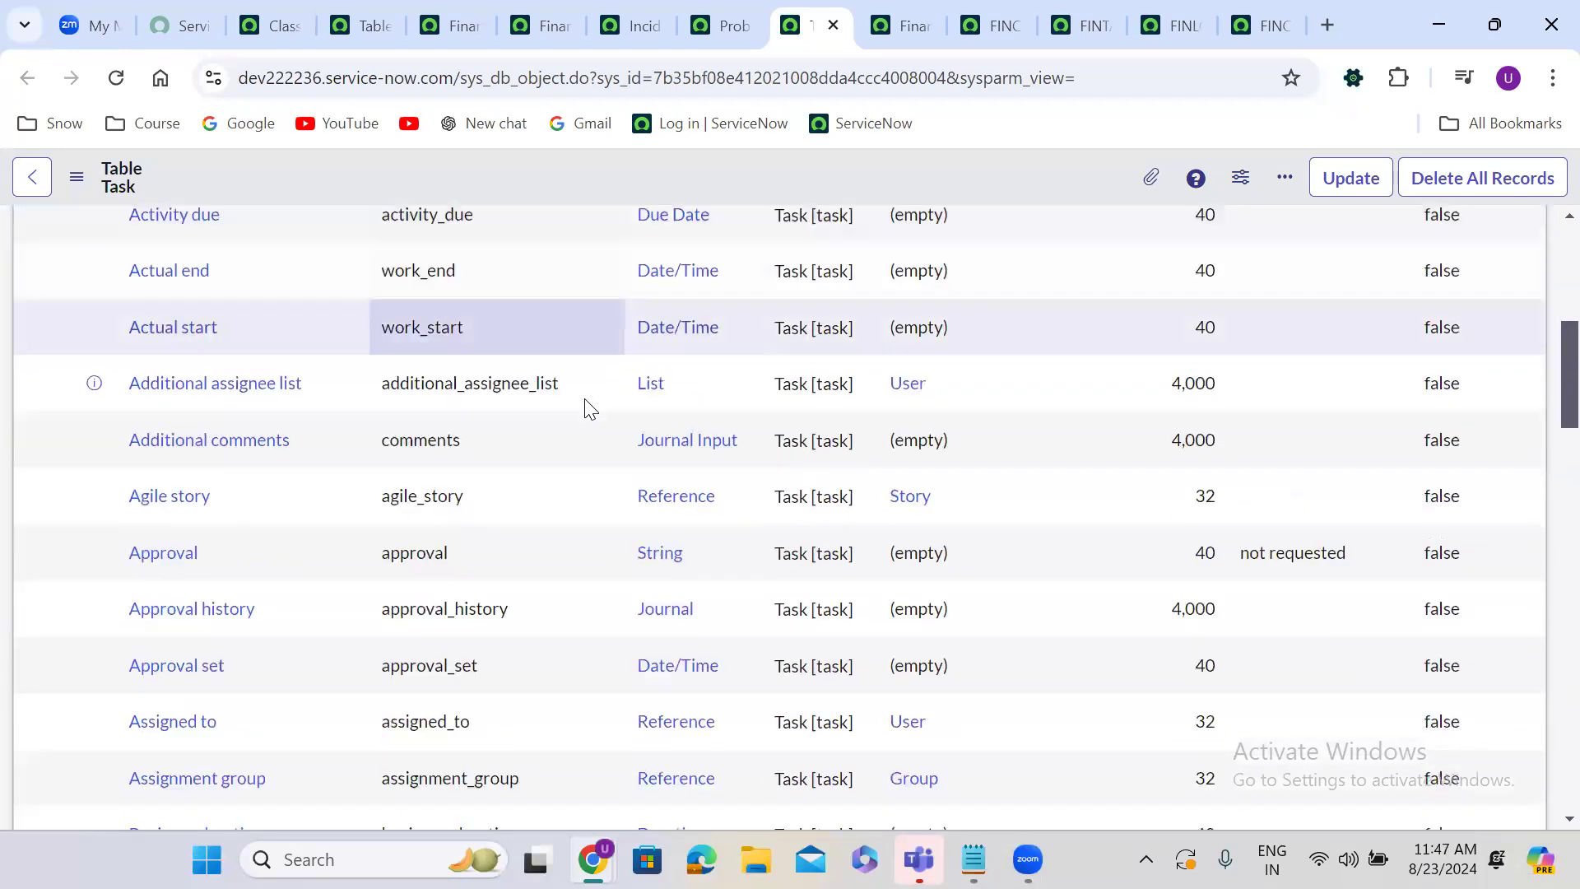
scroll(588, 407, "down", 2)
scroll(585, 406, "up", 4)
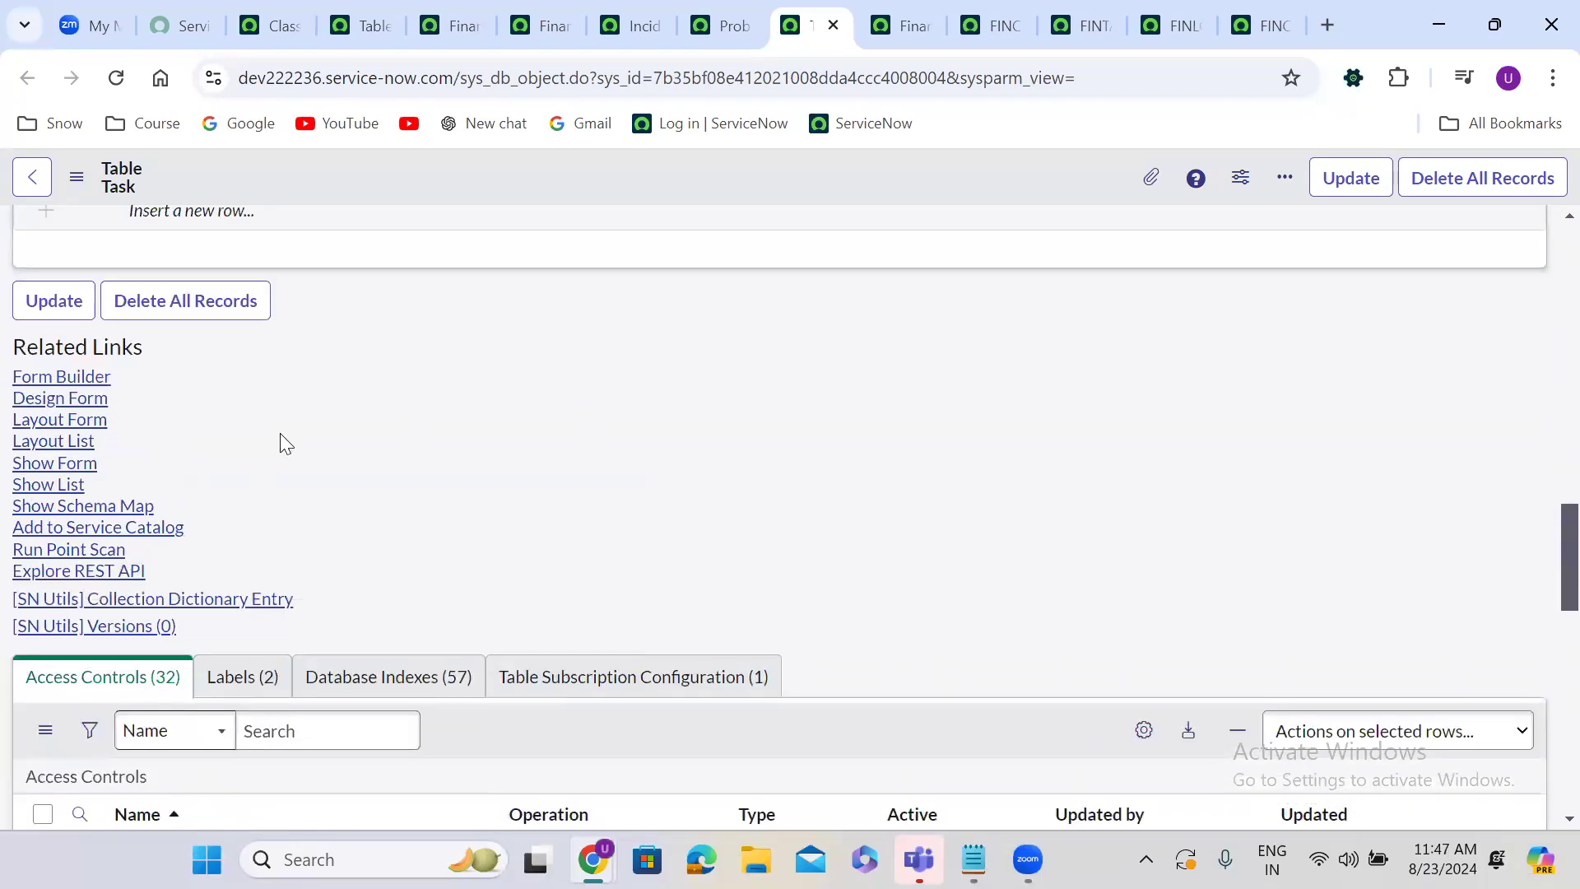
left_click(41, 490)
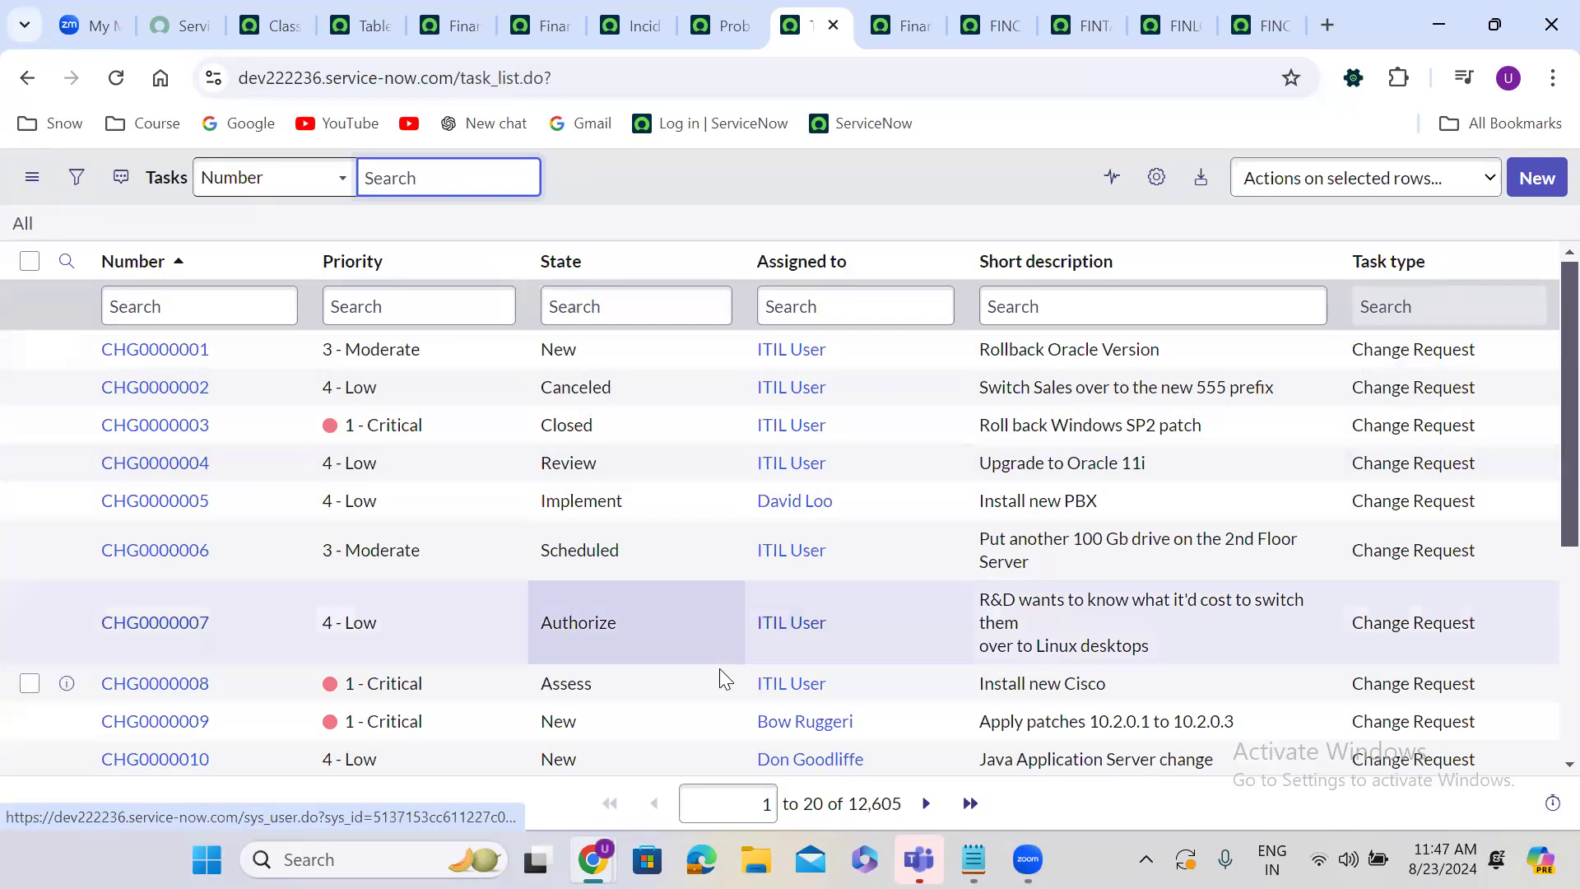
Filter the Tasks list to records whose number starts with Inc.
left_click(174, 310)
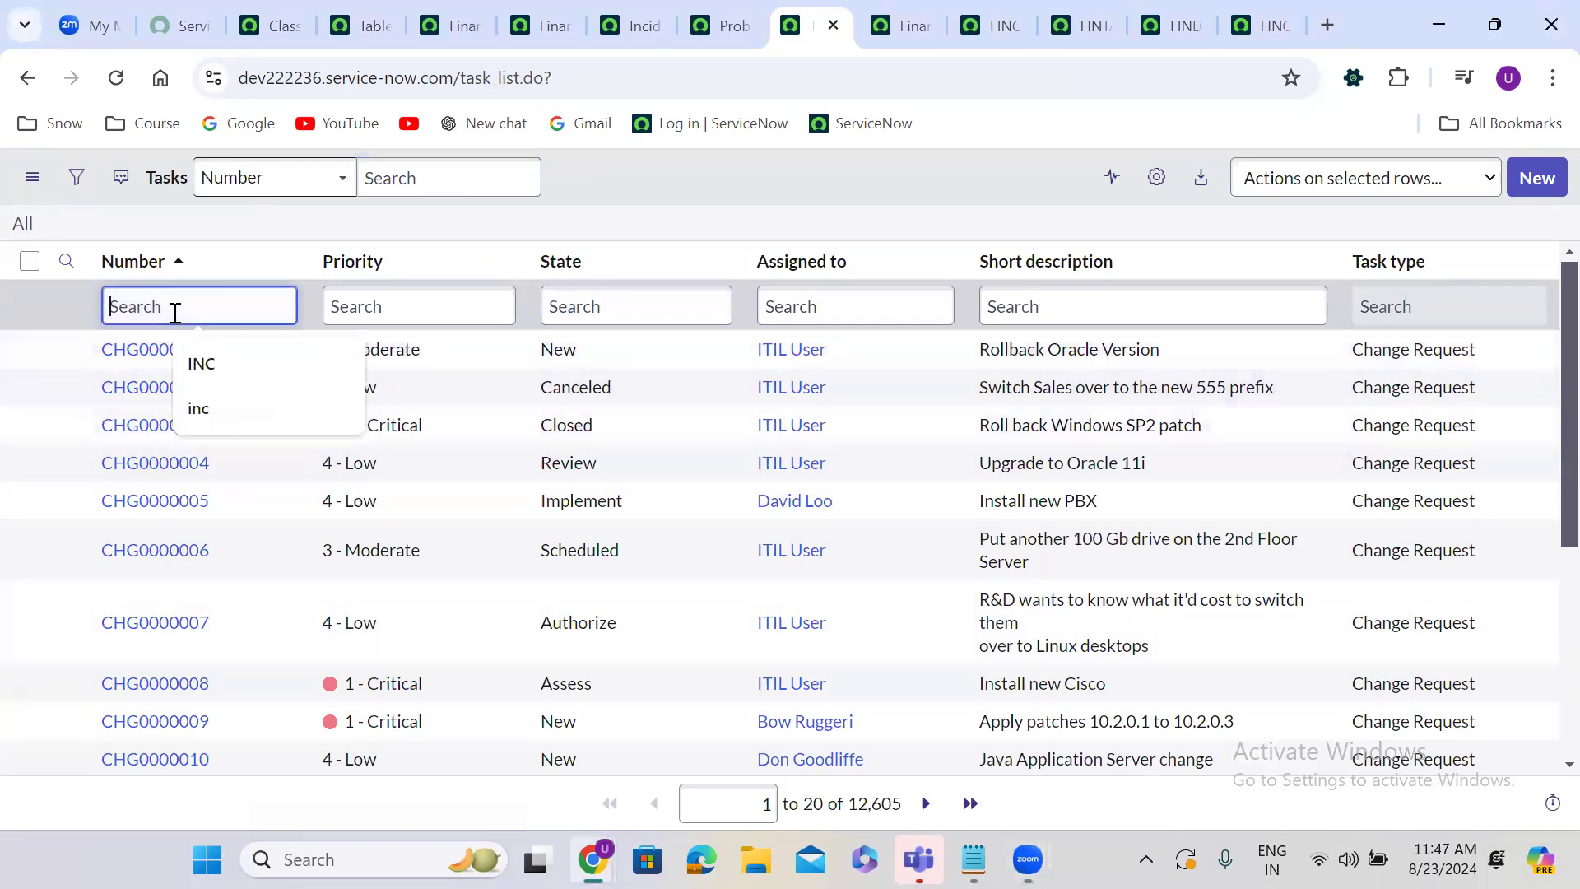
type("Inc")
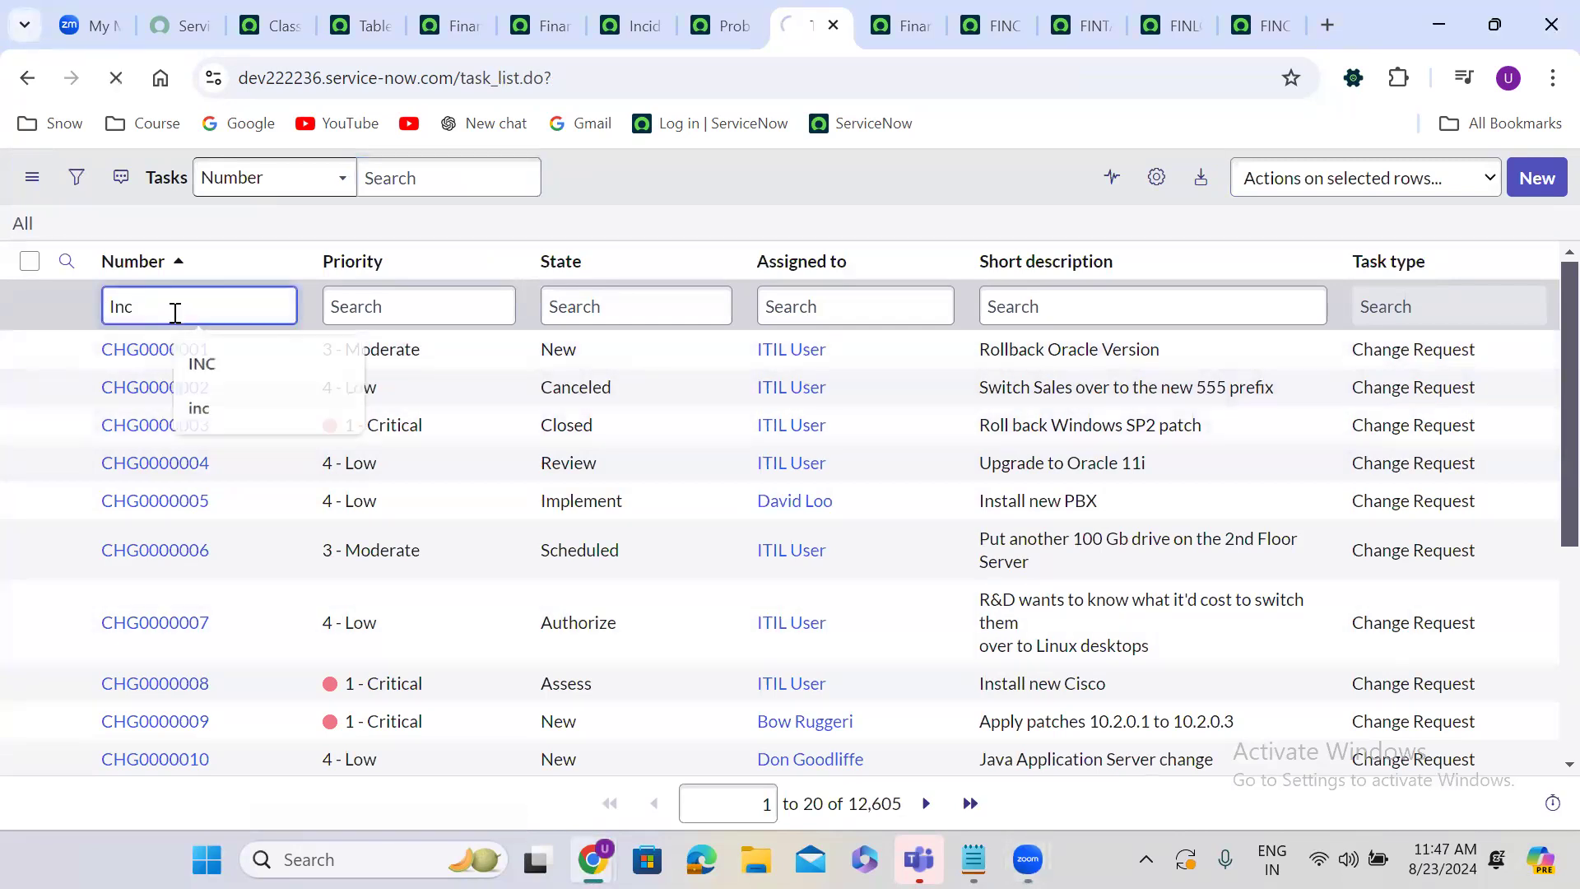
key("Return")
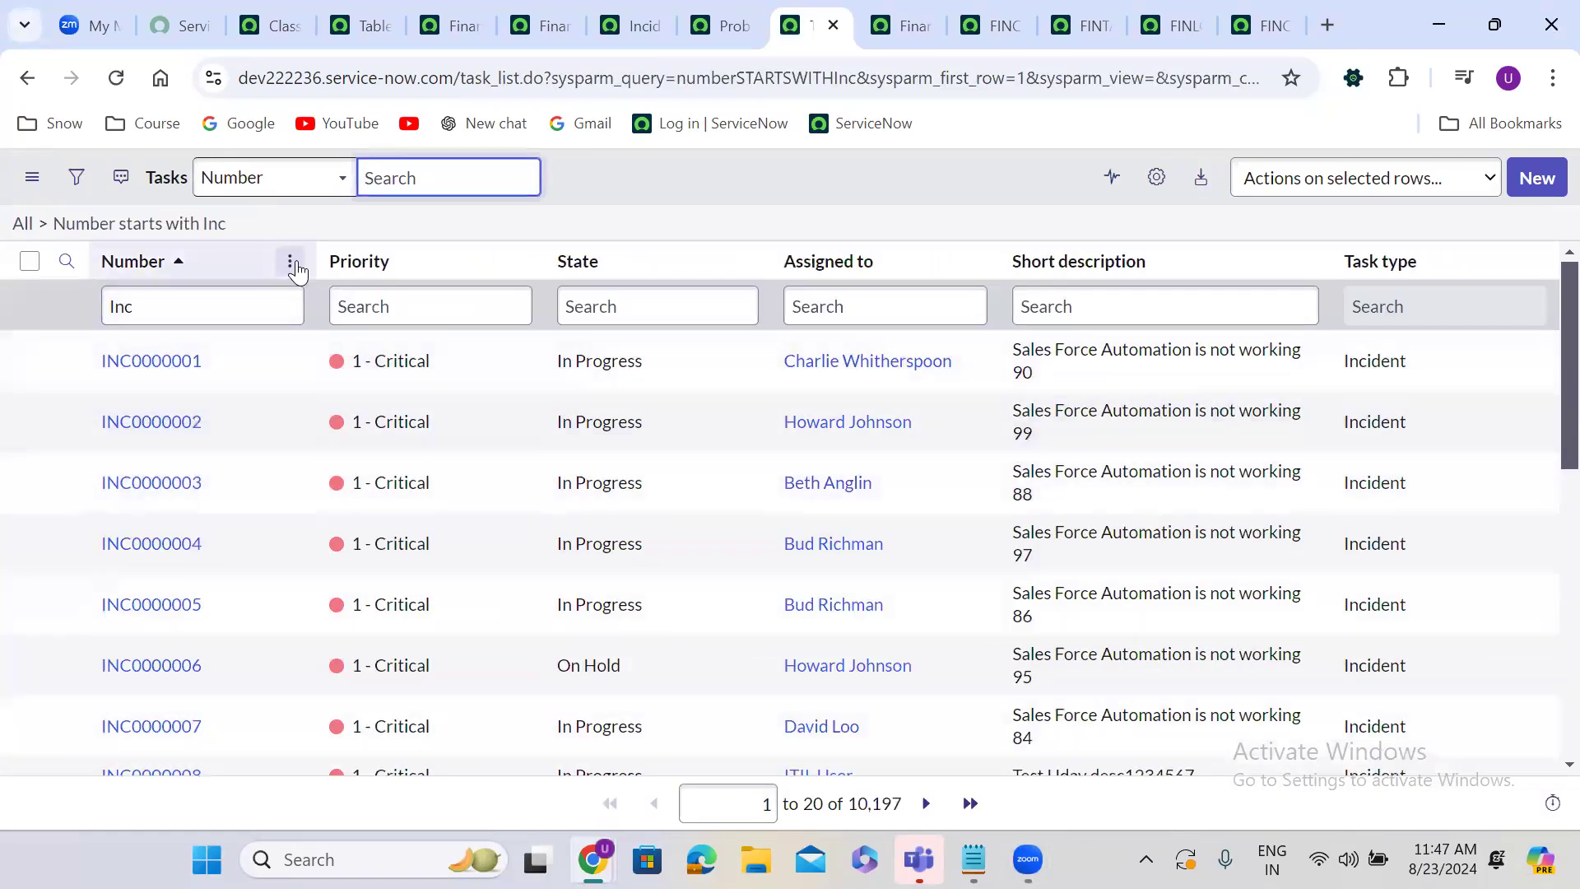
Filter the Tasks list to records whose number starts with prb.
left_click(125, 306)
double_click(124, 305)
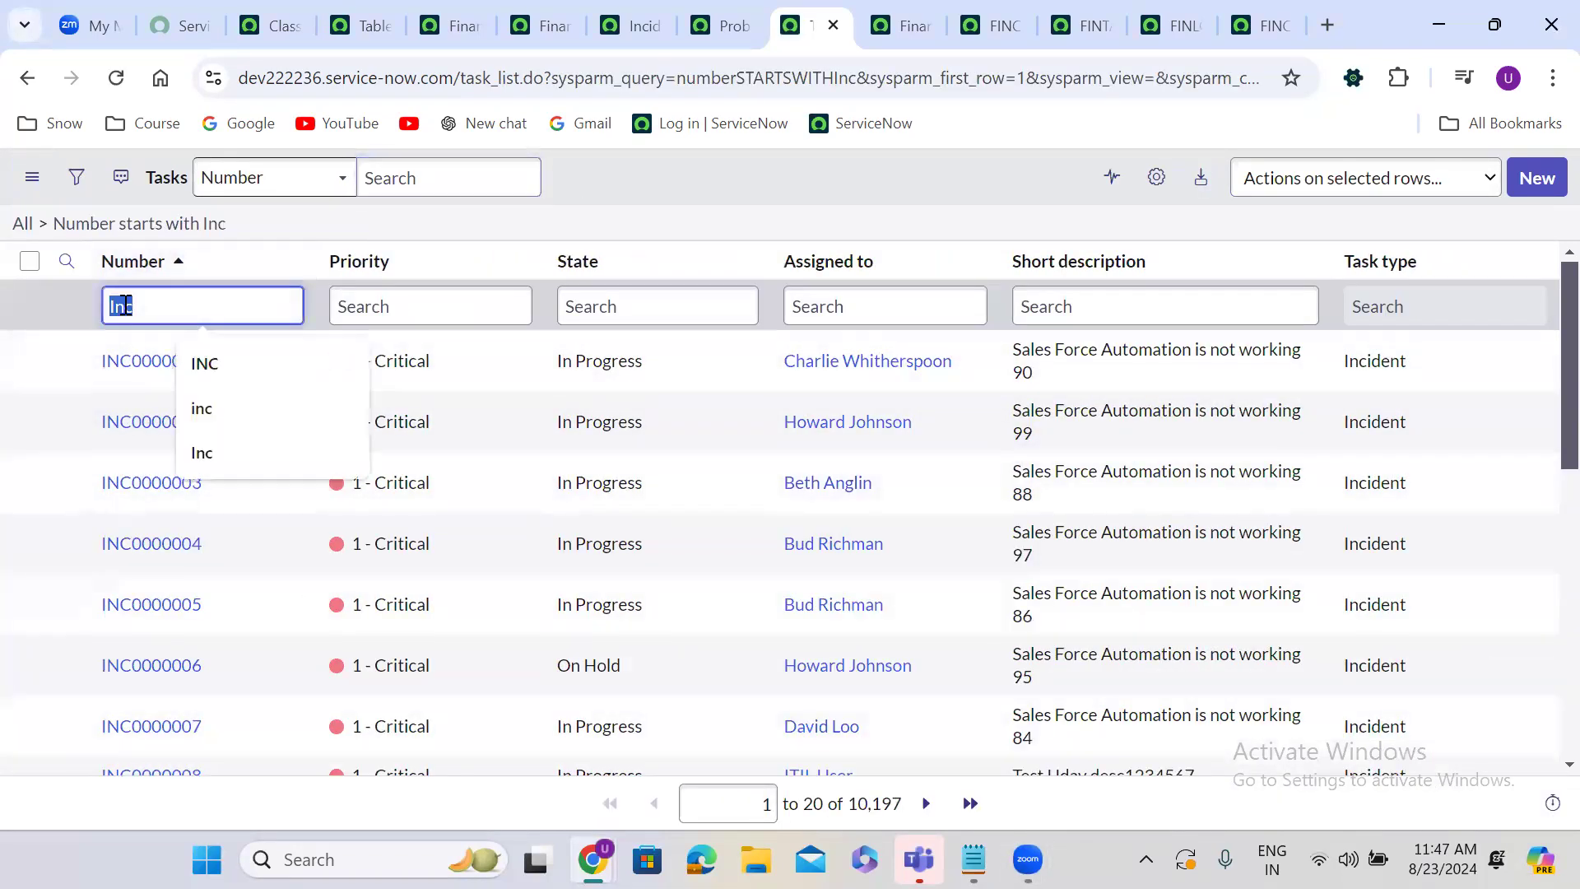
type("prb")
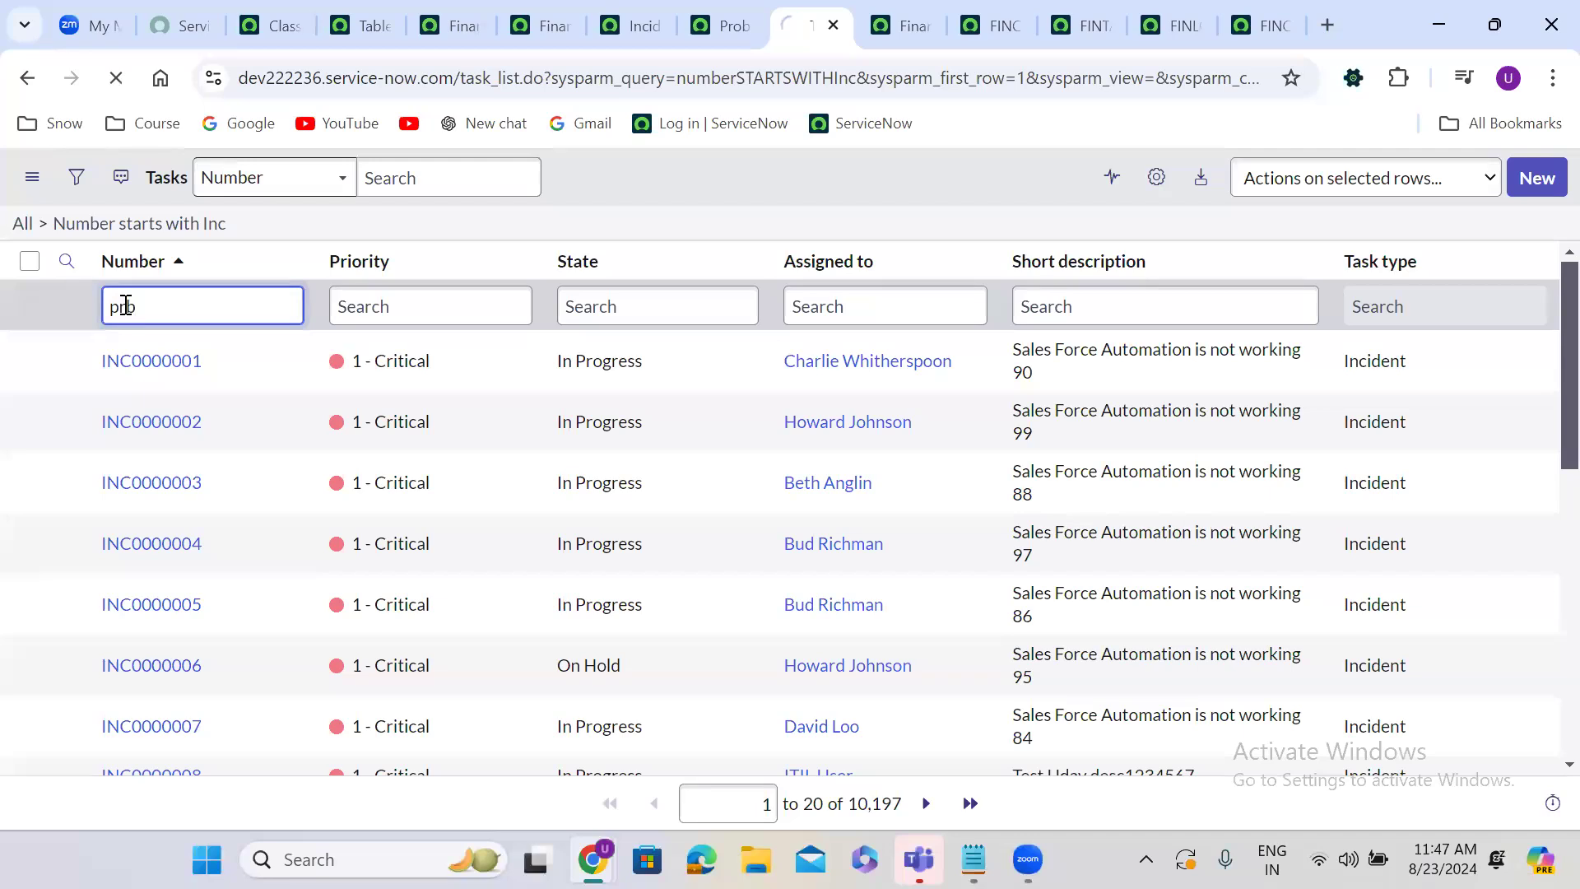
key("Return")
Replace the Tasks list's number filter with chg.
left_click(166, 307)
double_click(166, 307)
type("chg")
key("Return")
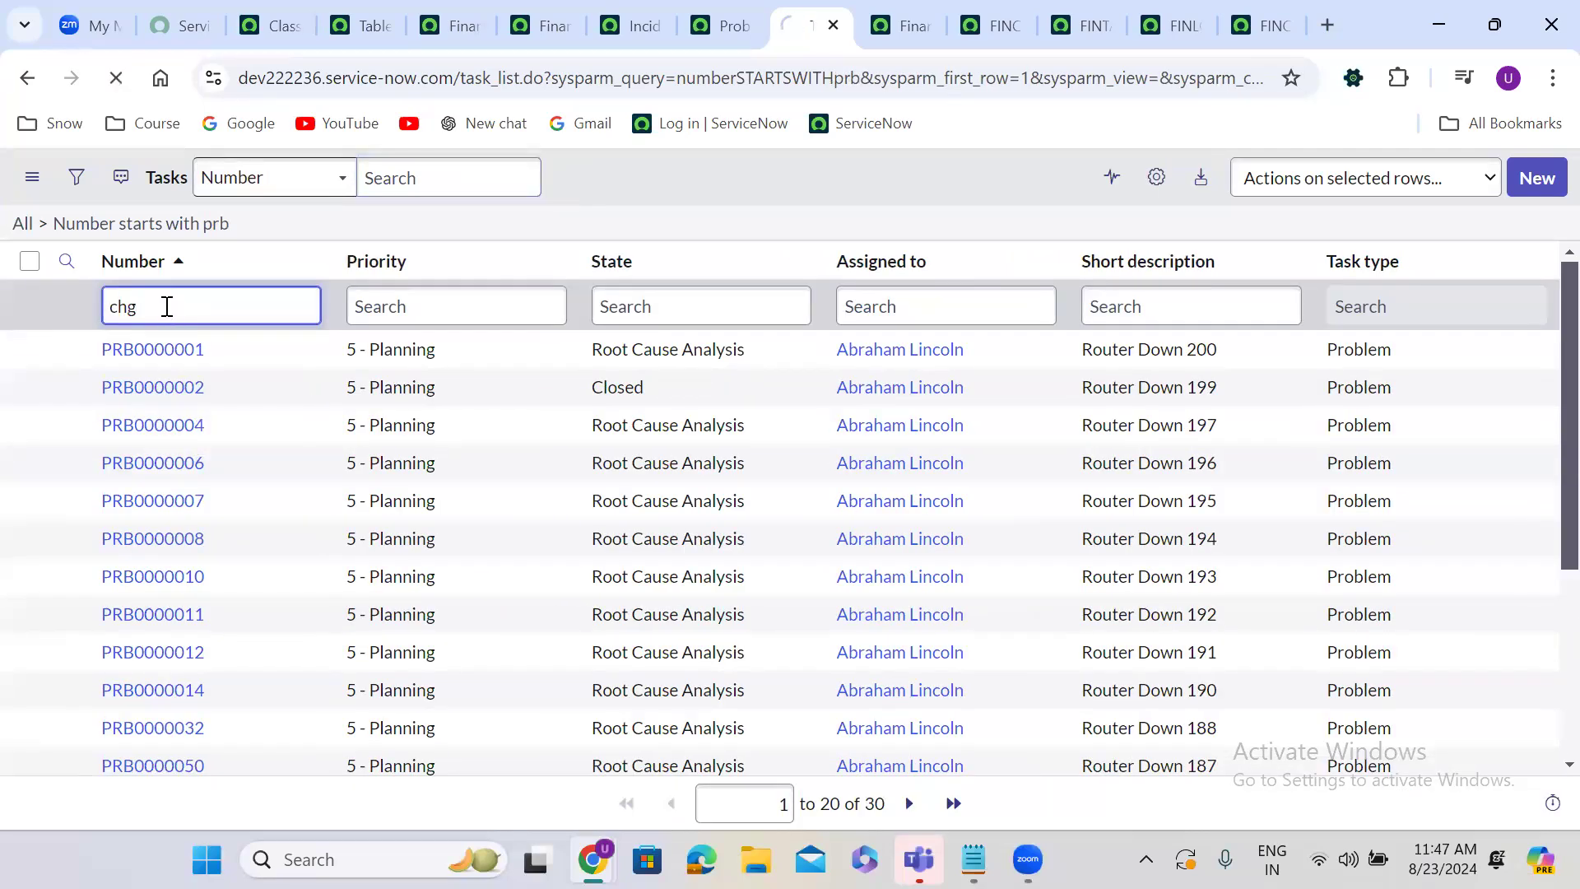
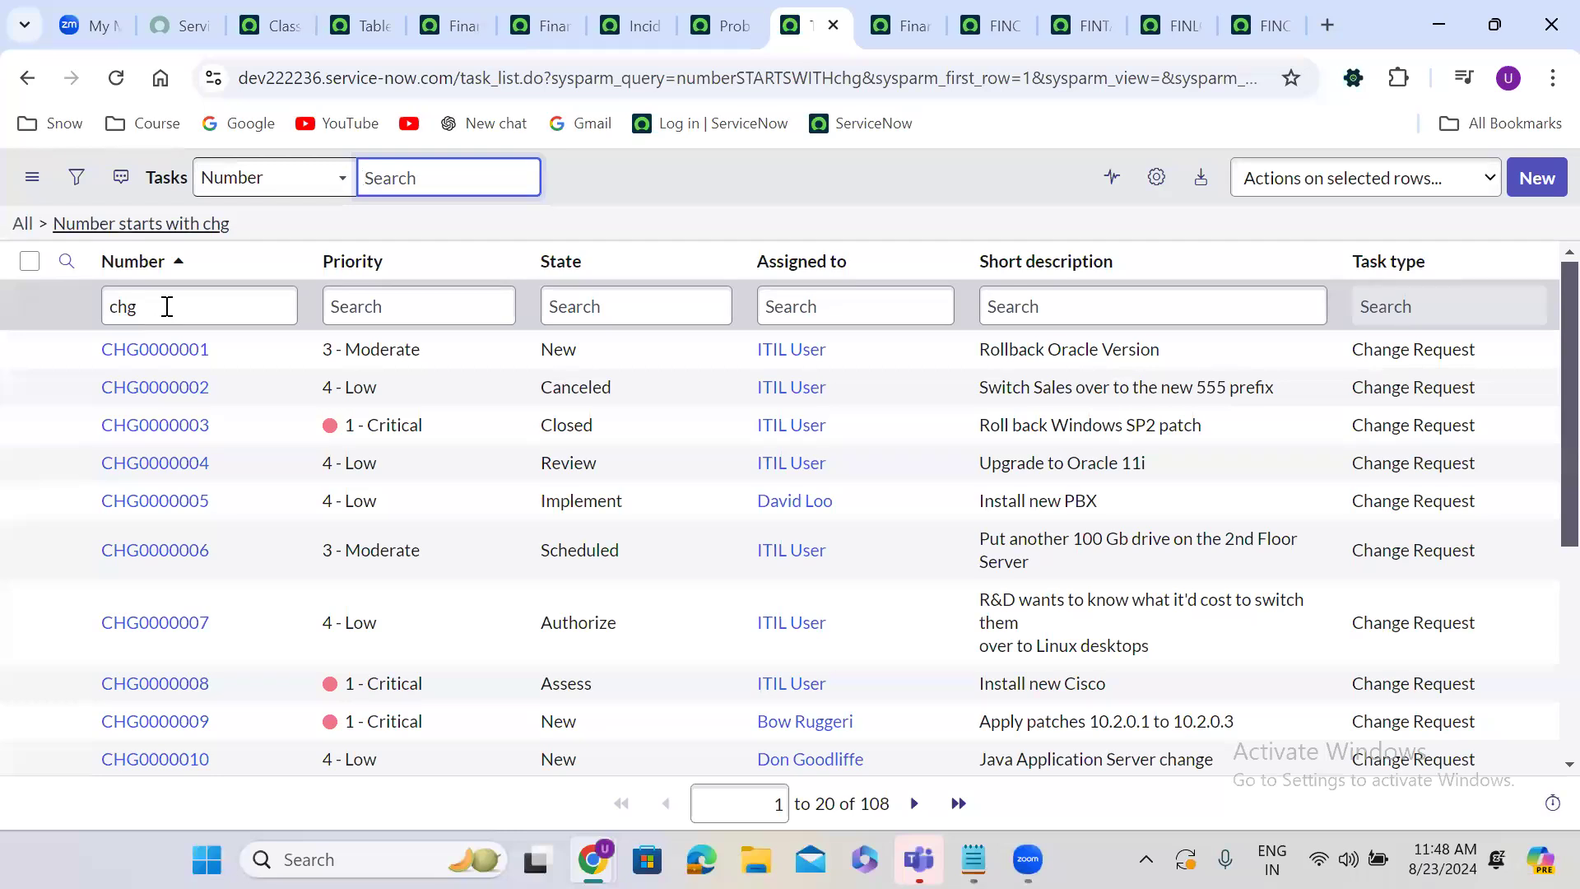
Clear the Tasks list's number filter, and go back through the earlier chg and prb views to the Inc view.
left_click(23, 224)
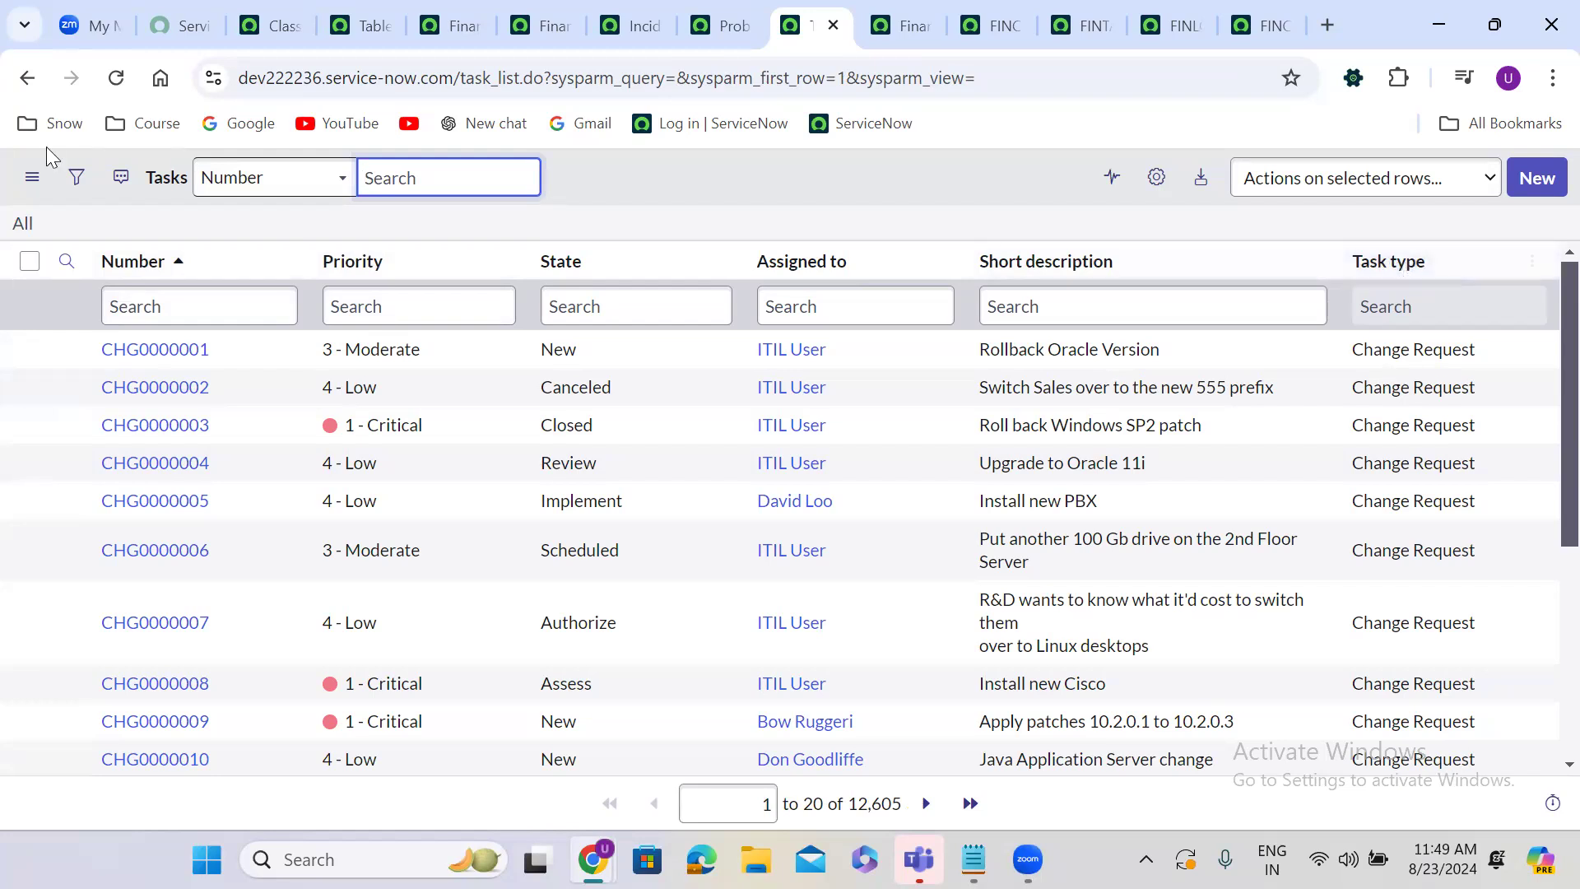
left_click(27, 79)
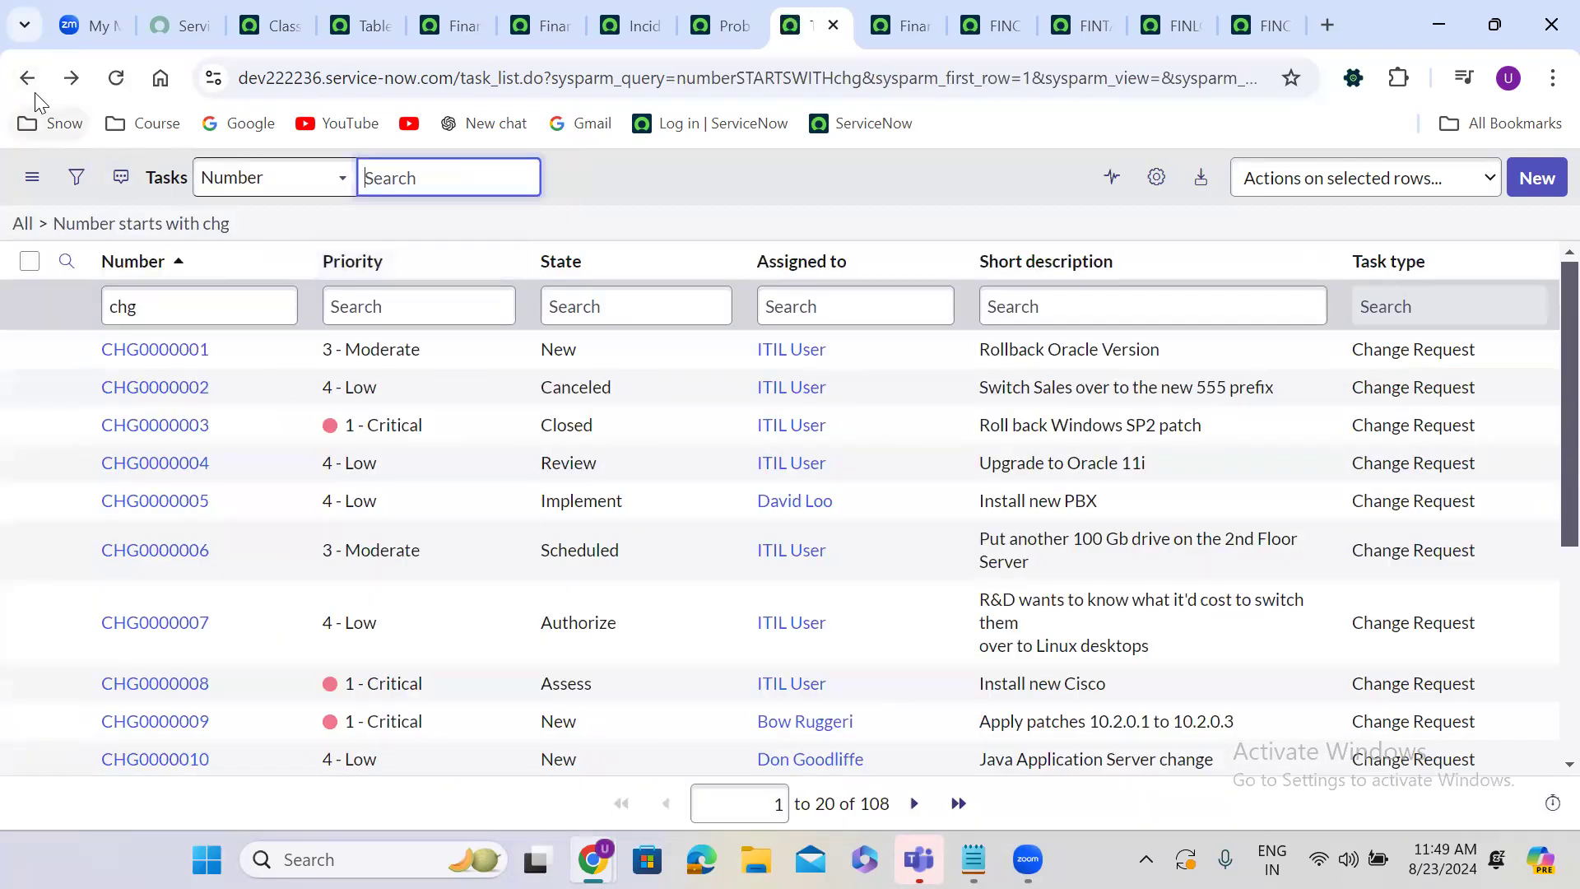
left_click(35, 92)
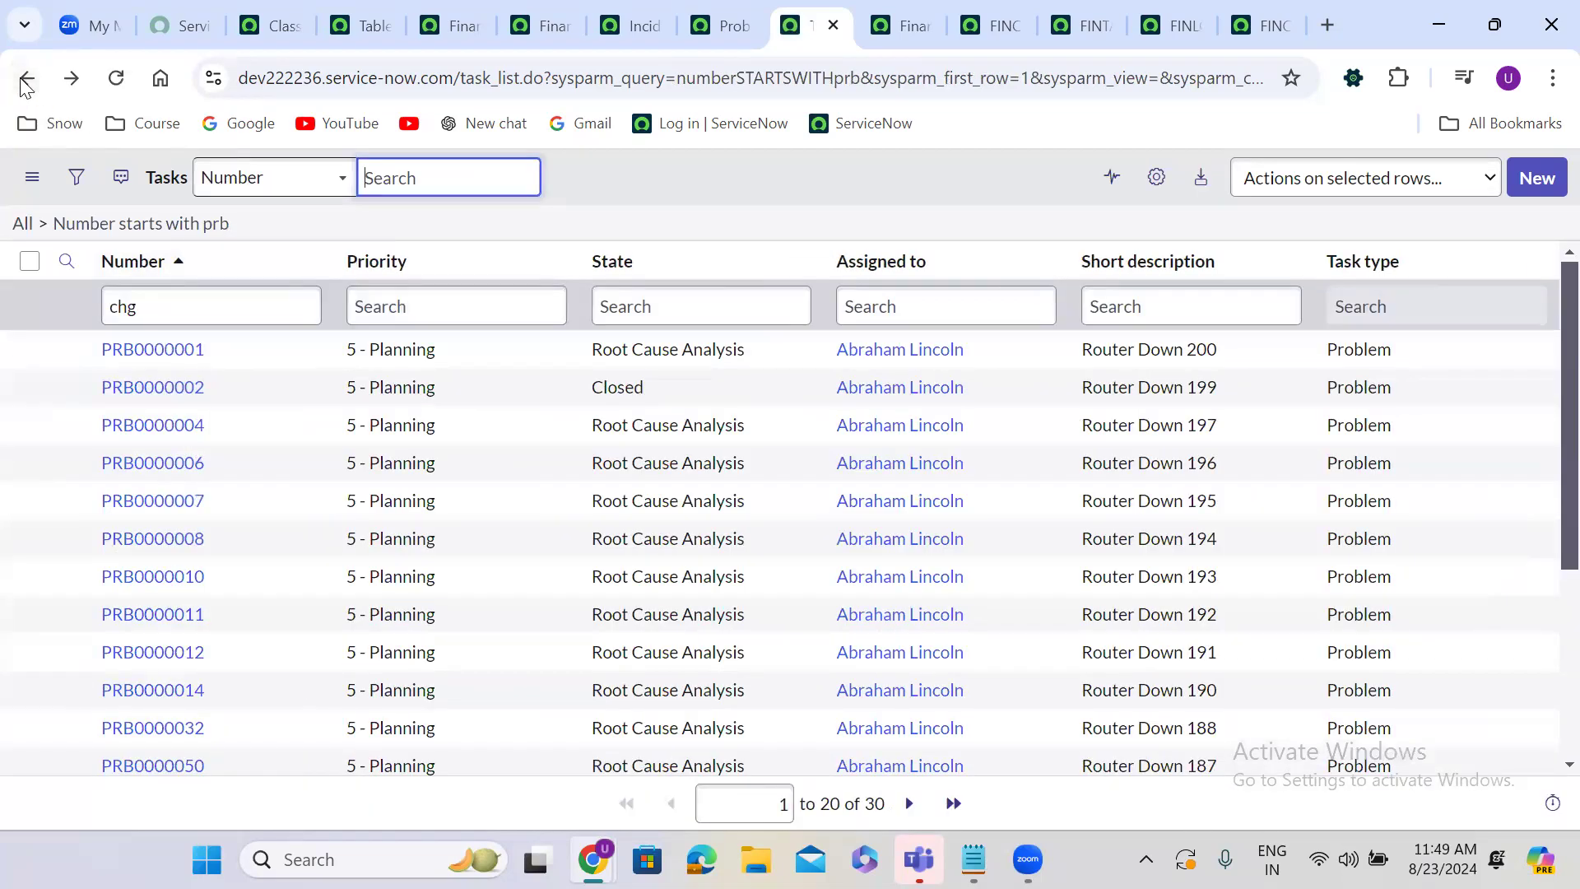
left_click(25, 82)
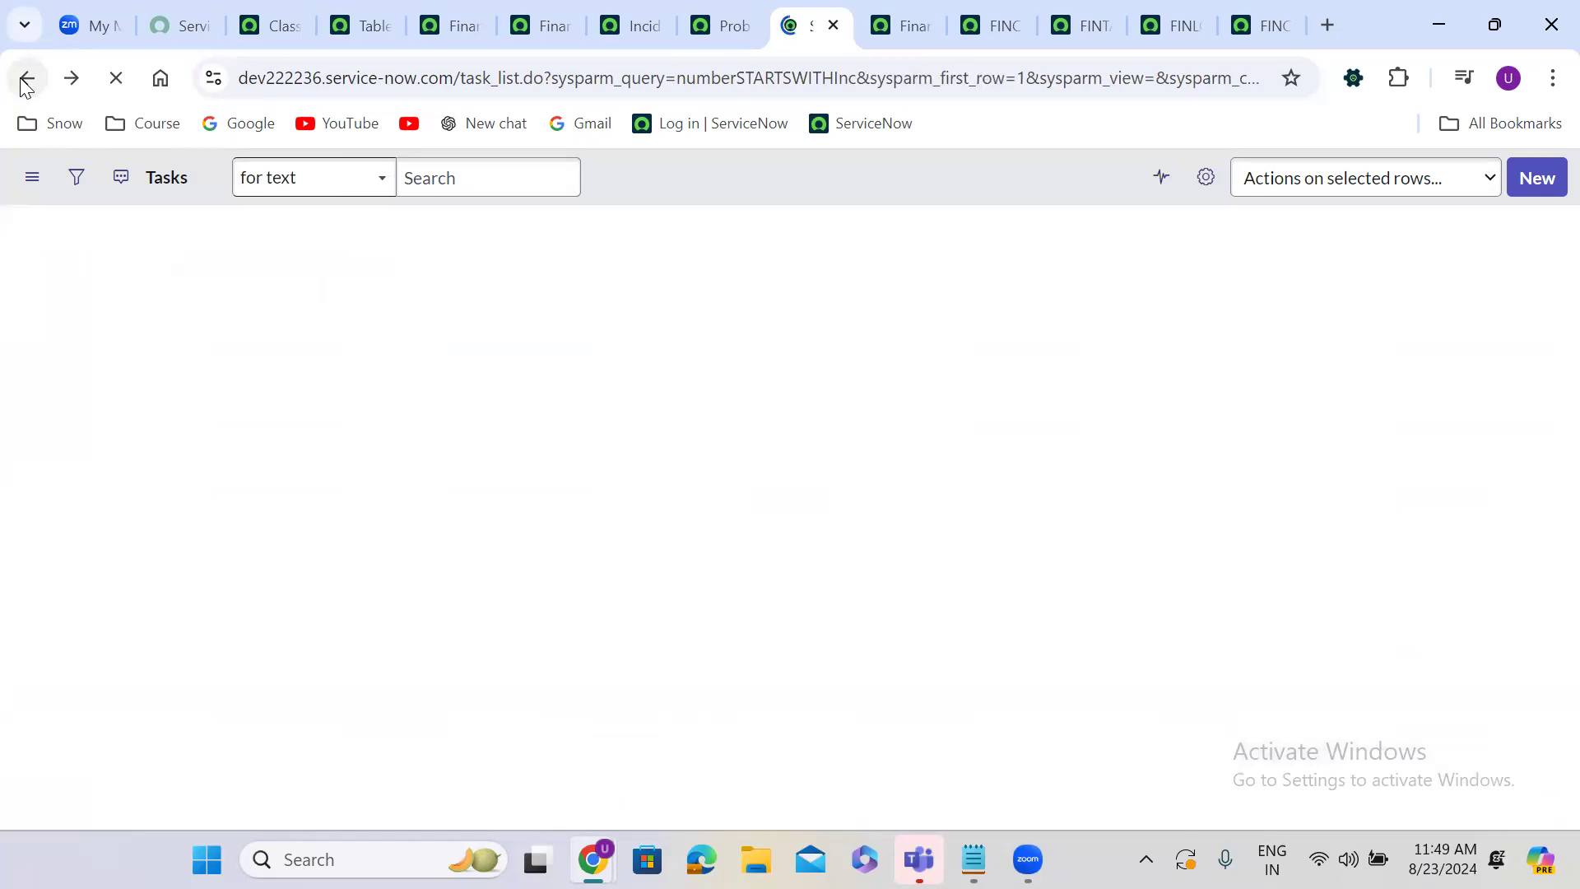
Return from the filtered task list to the Task table's definition record.
left_click(23, 83)
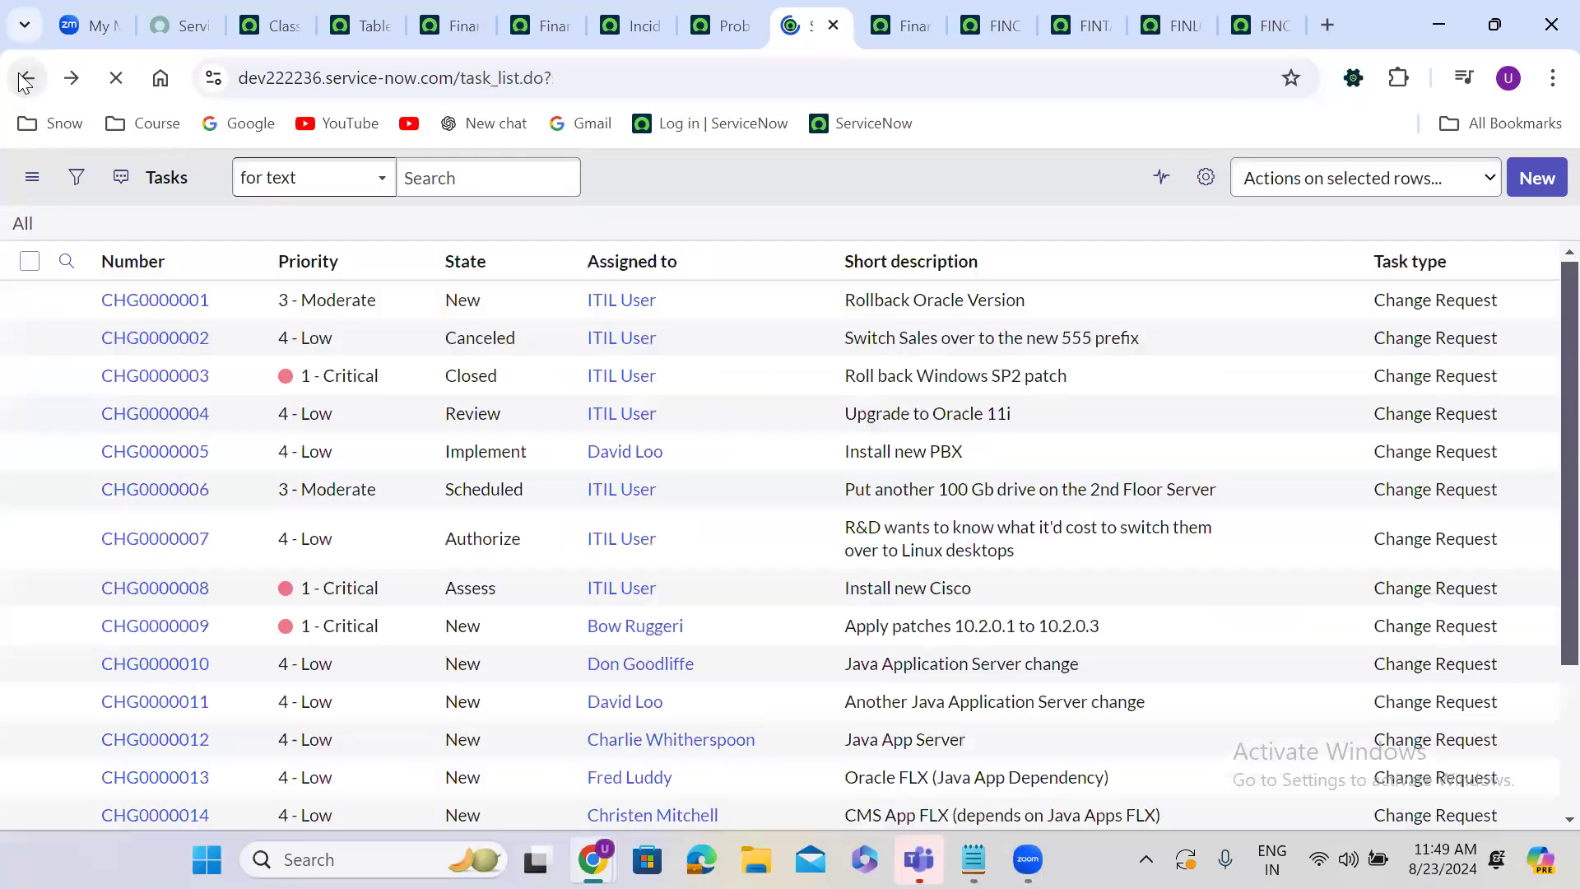
left_click(23, 83)
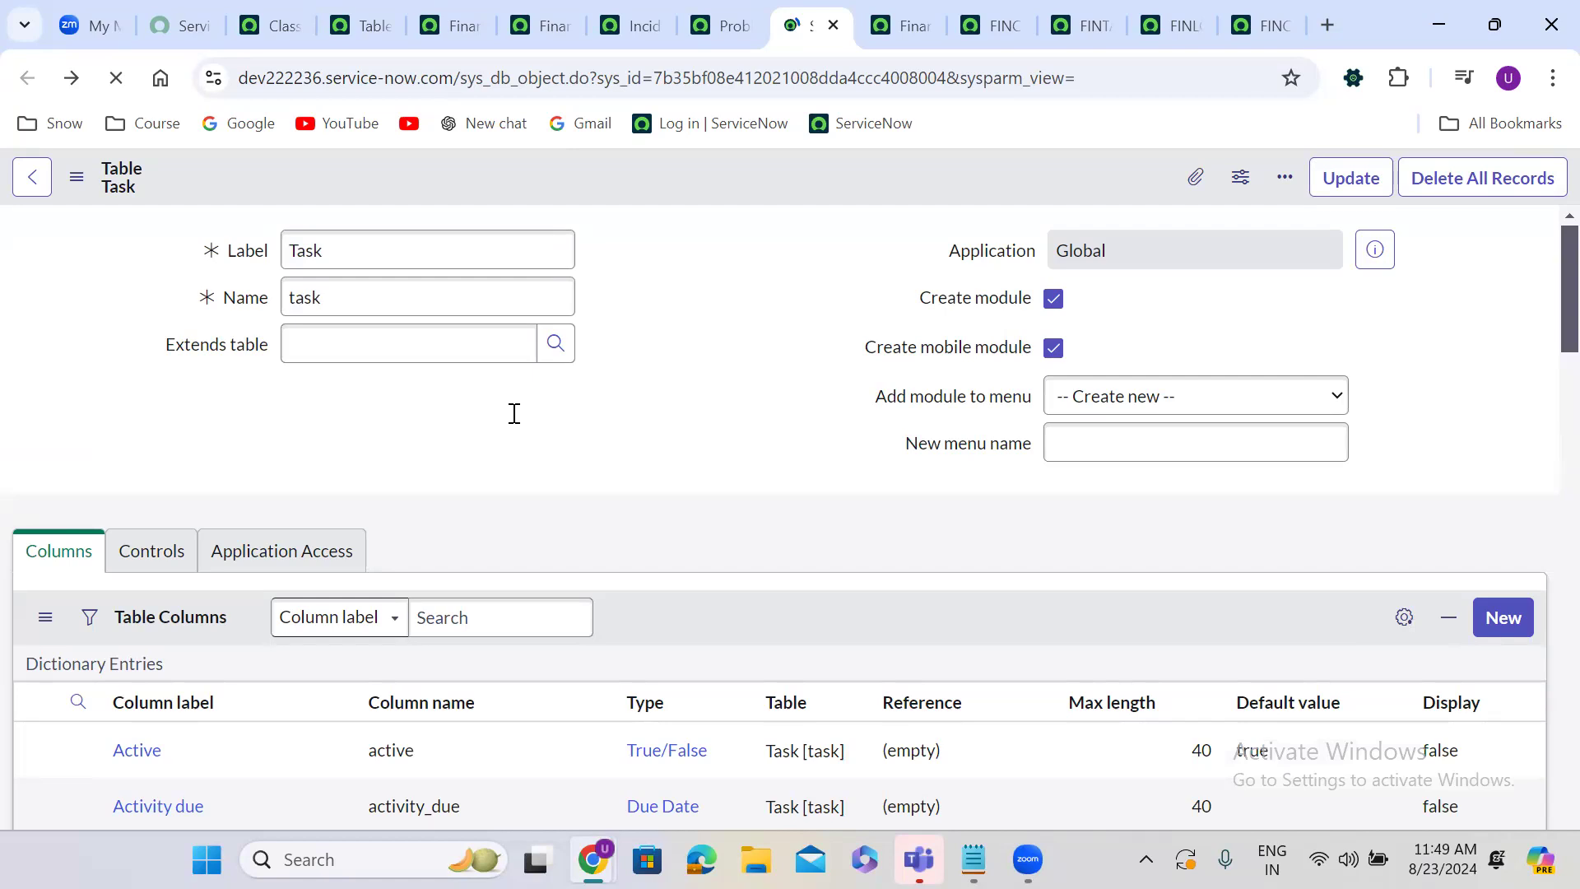
scroll(514, 414, "down", 4)
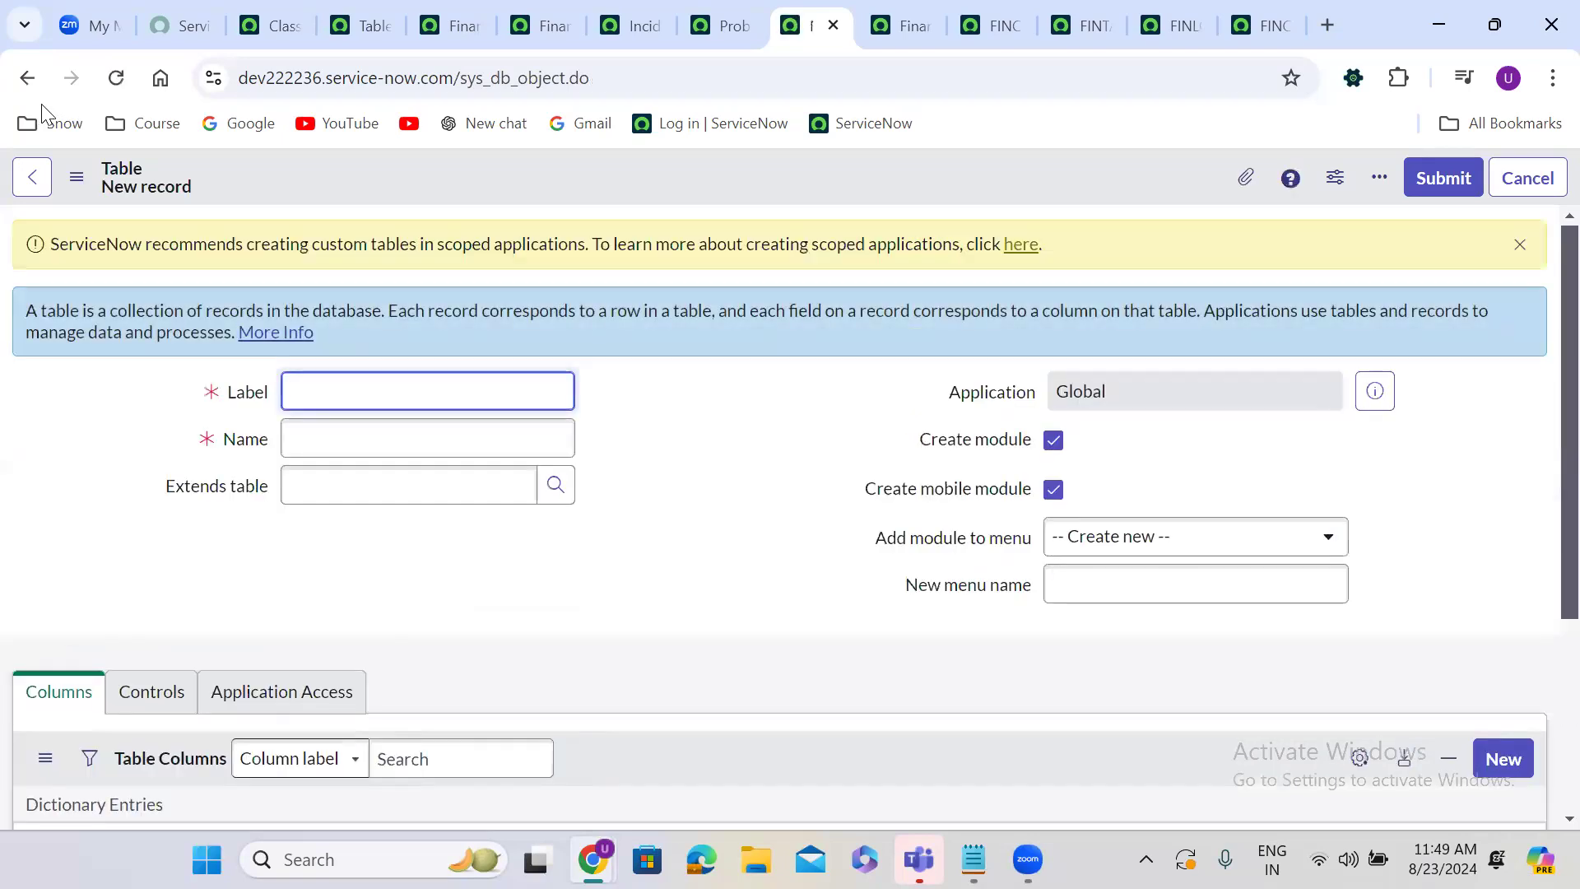
left_click(27, 80)
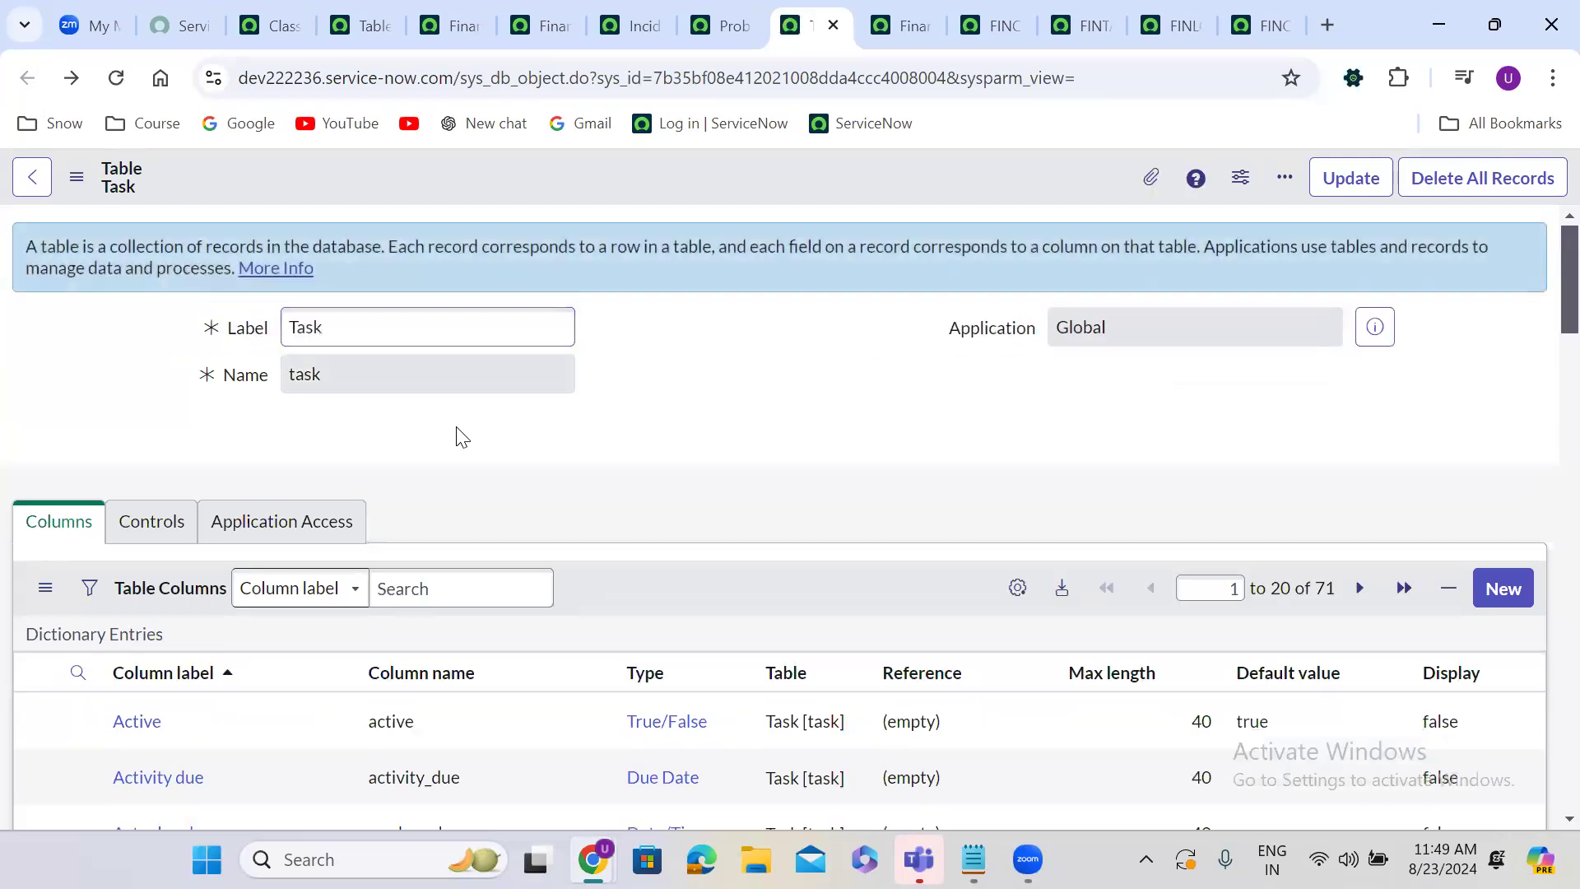
Filter the Task table's columns by the column name sys_class_name.
scroll(463, 437, "down", 1)
scroll(463, 437, "down", 3)
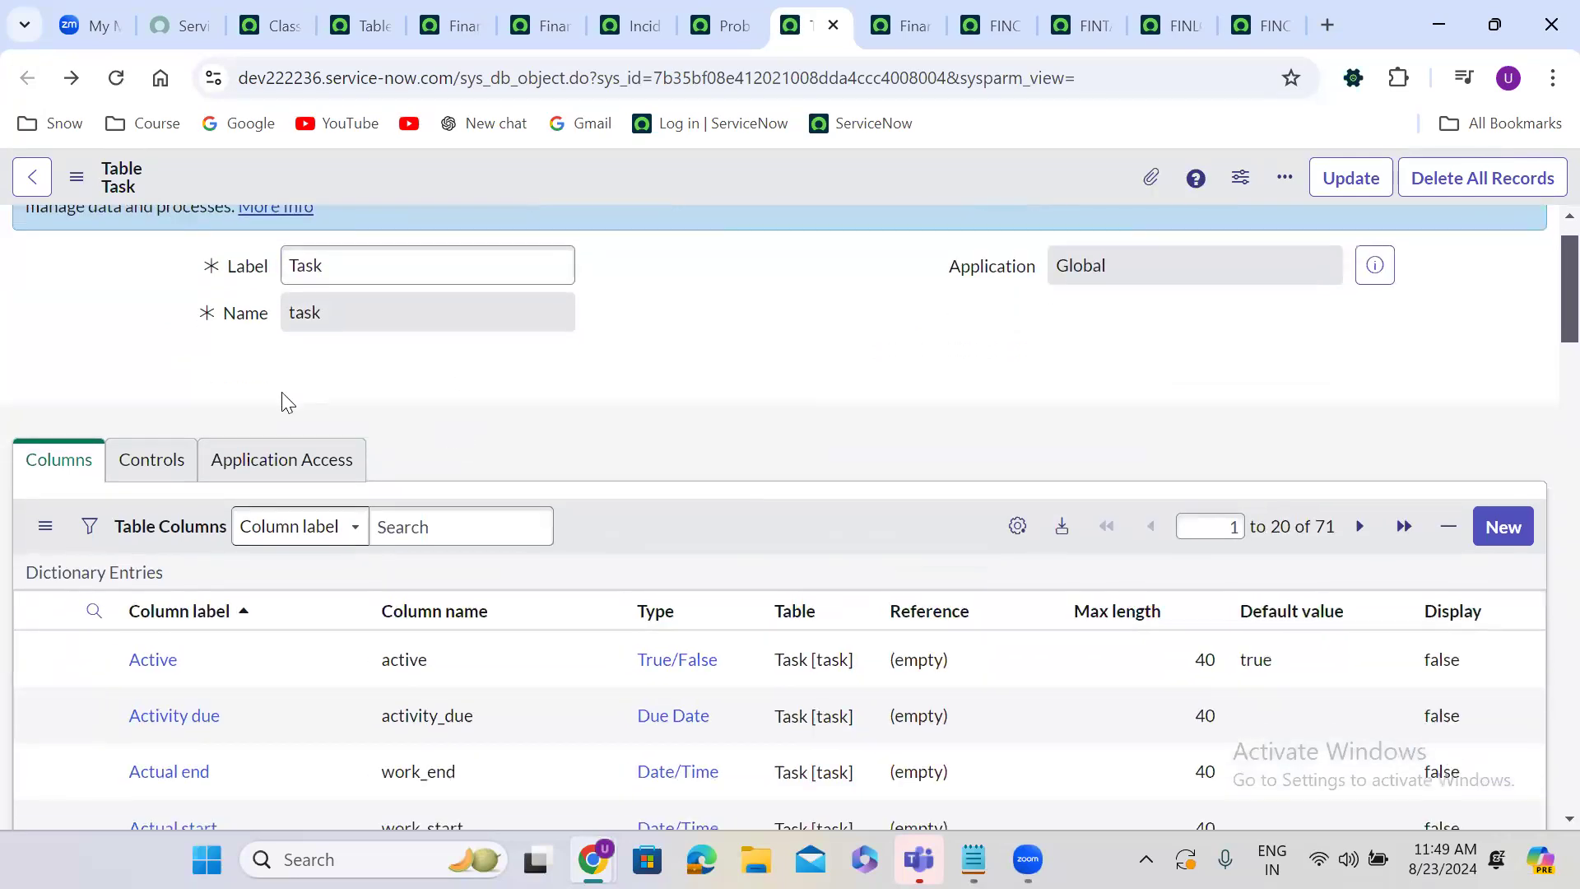
left_click(94, 379)
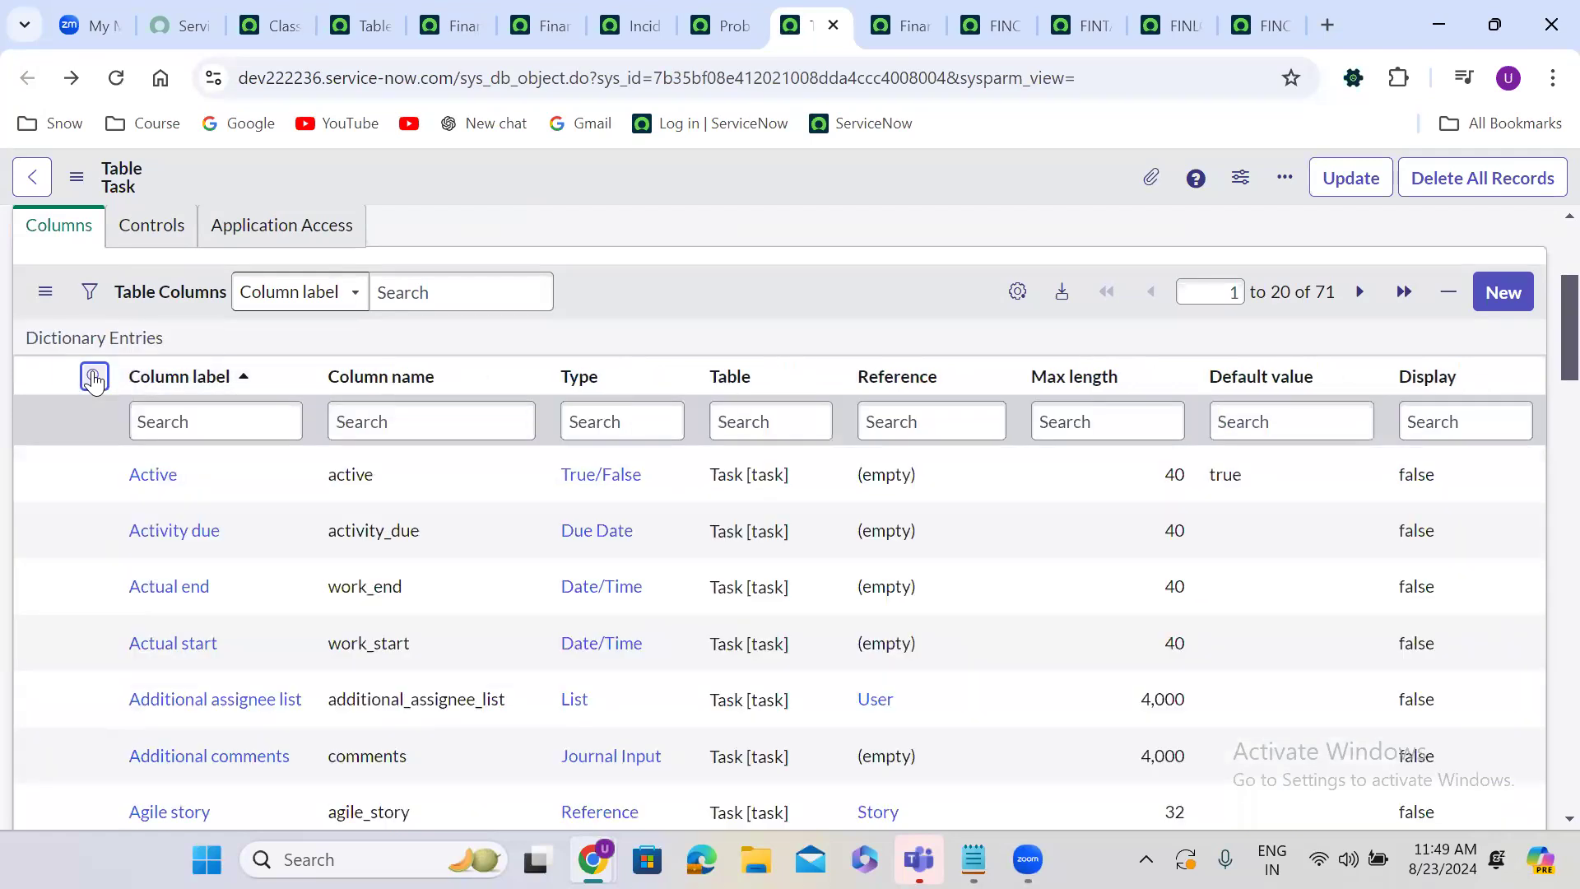
left_click(434, 432)
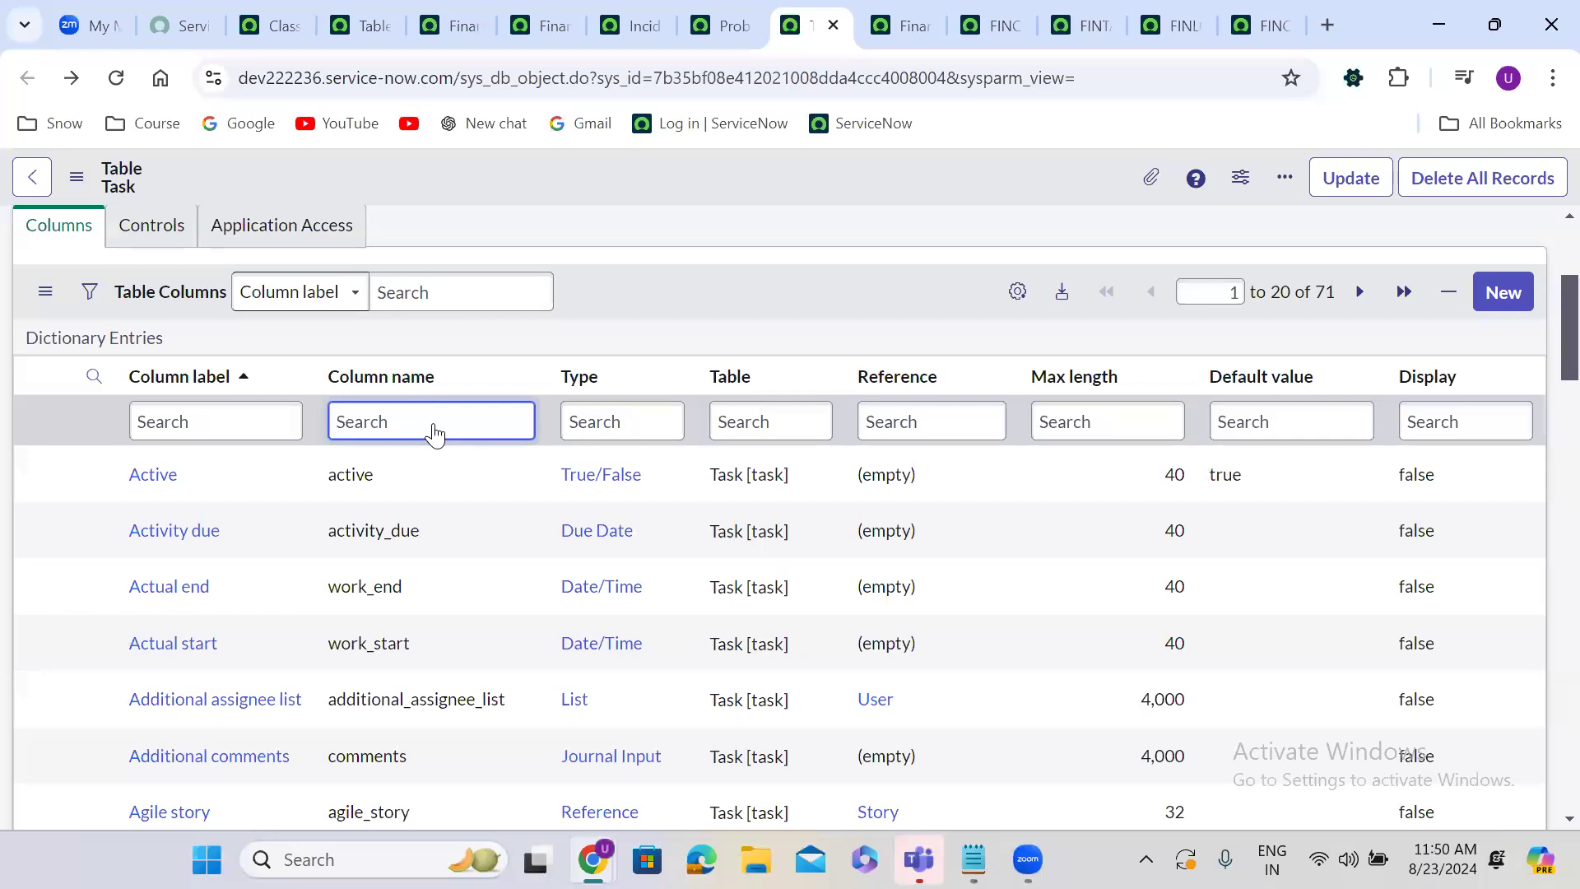
type("sys_class_name")
key("Return")
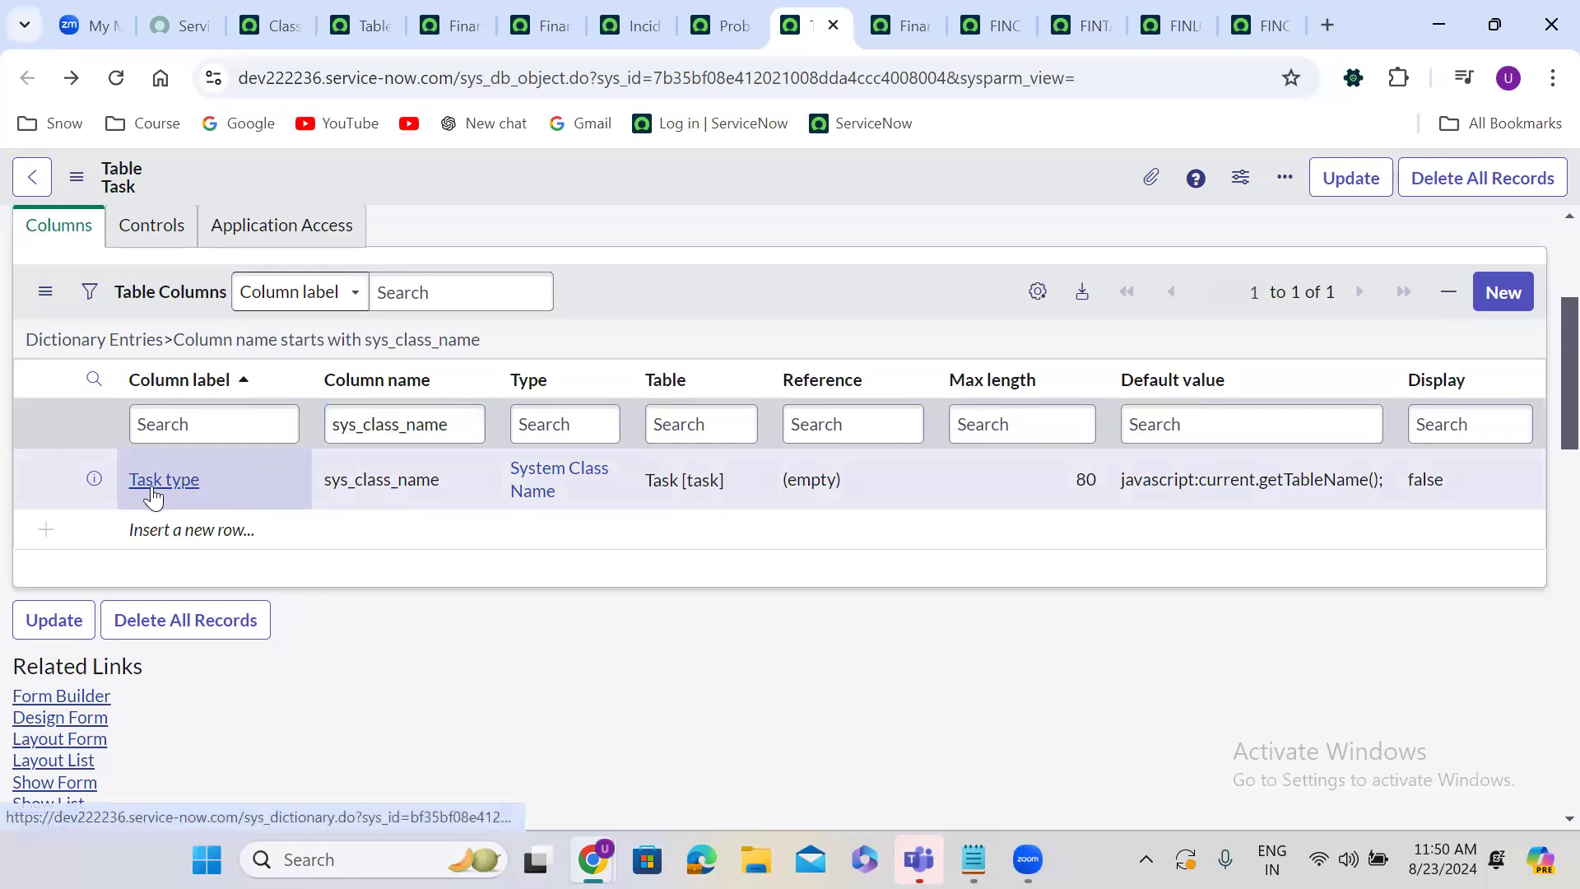
Open the Task type column's dictionary entry in a new tab and enter Class as its column label.
right_click(95, 481)
left_click(218, 185)
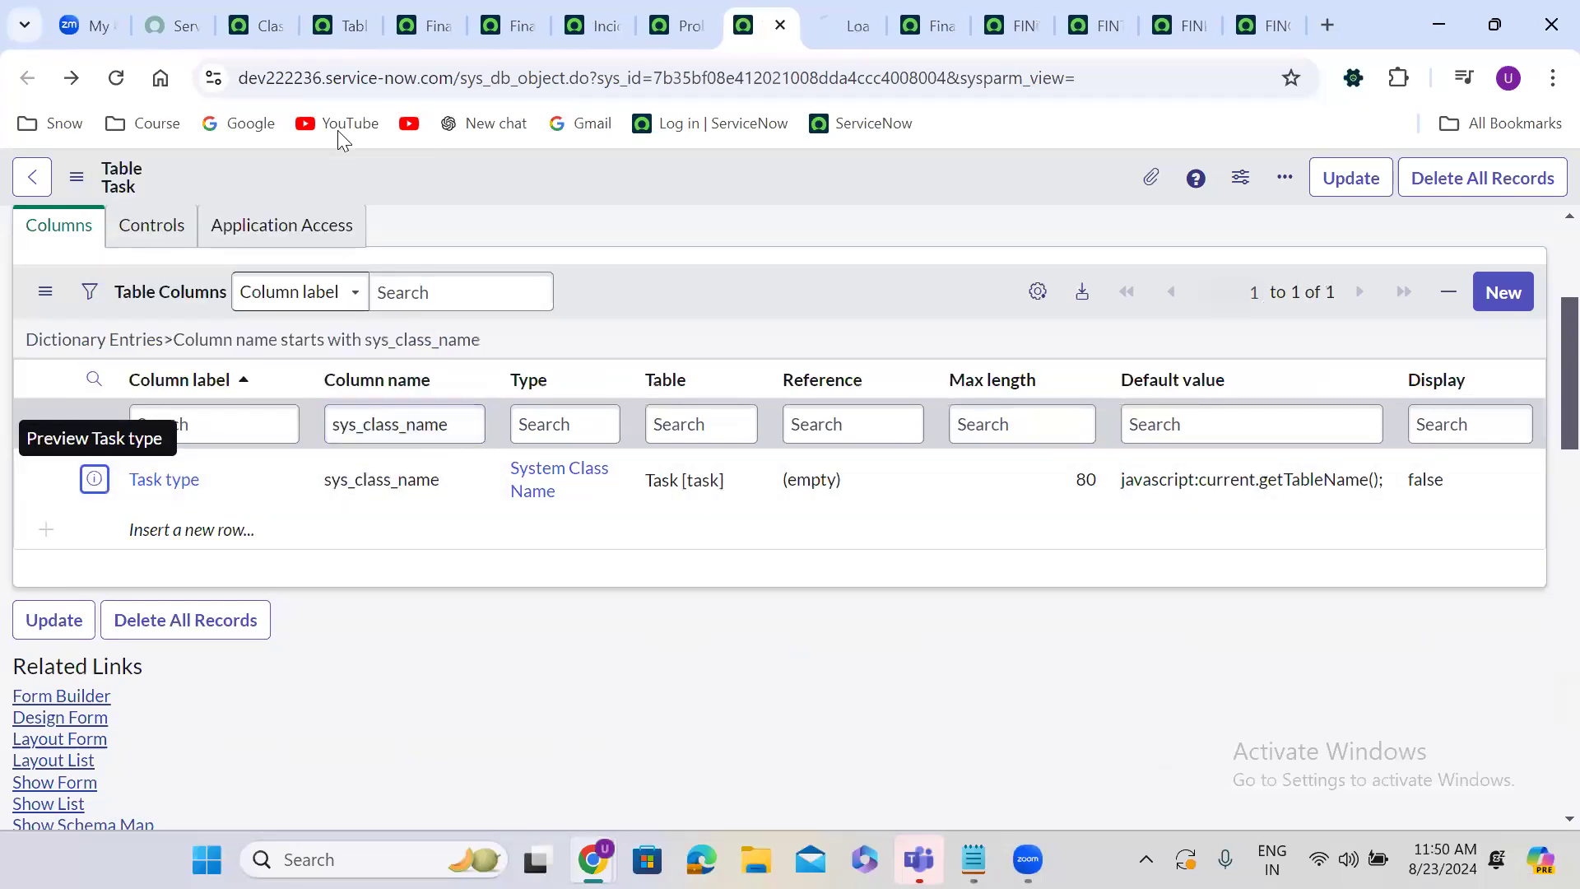
left_click(824, 15)
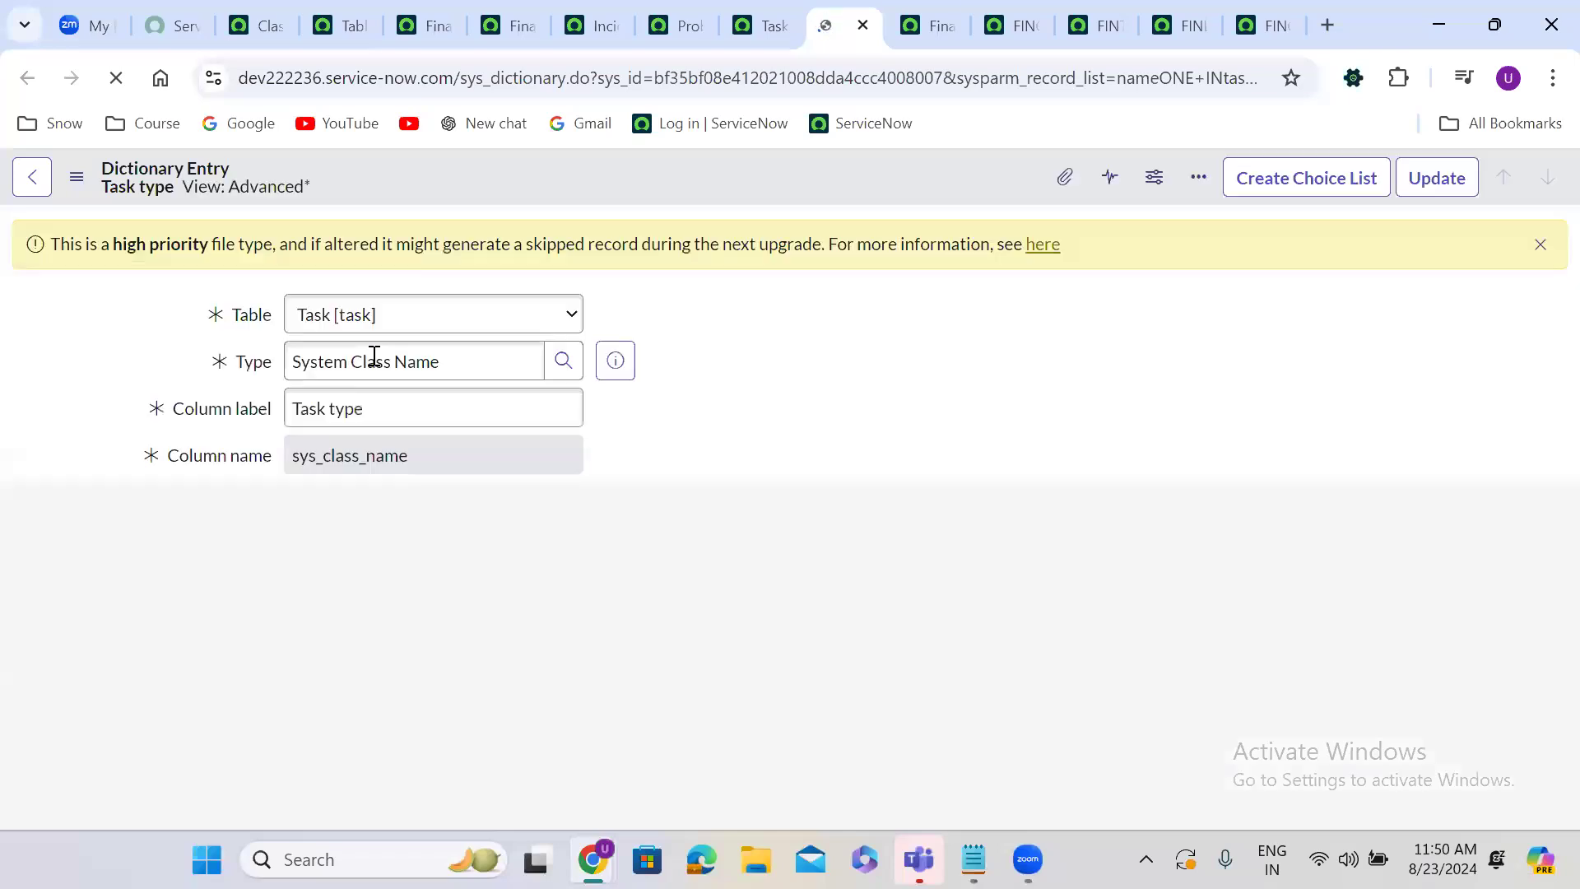
triple_click(367, 414)
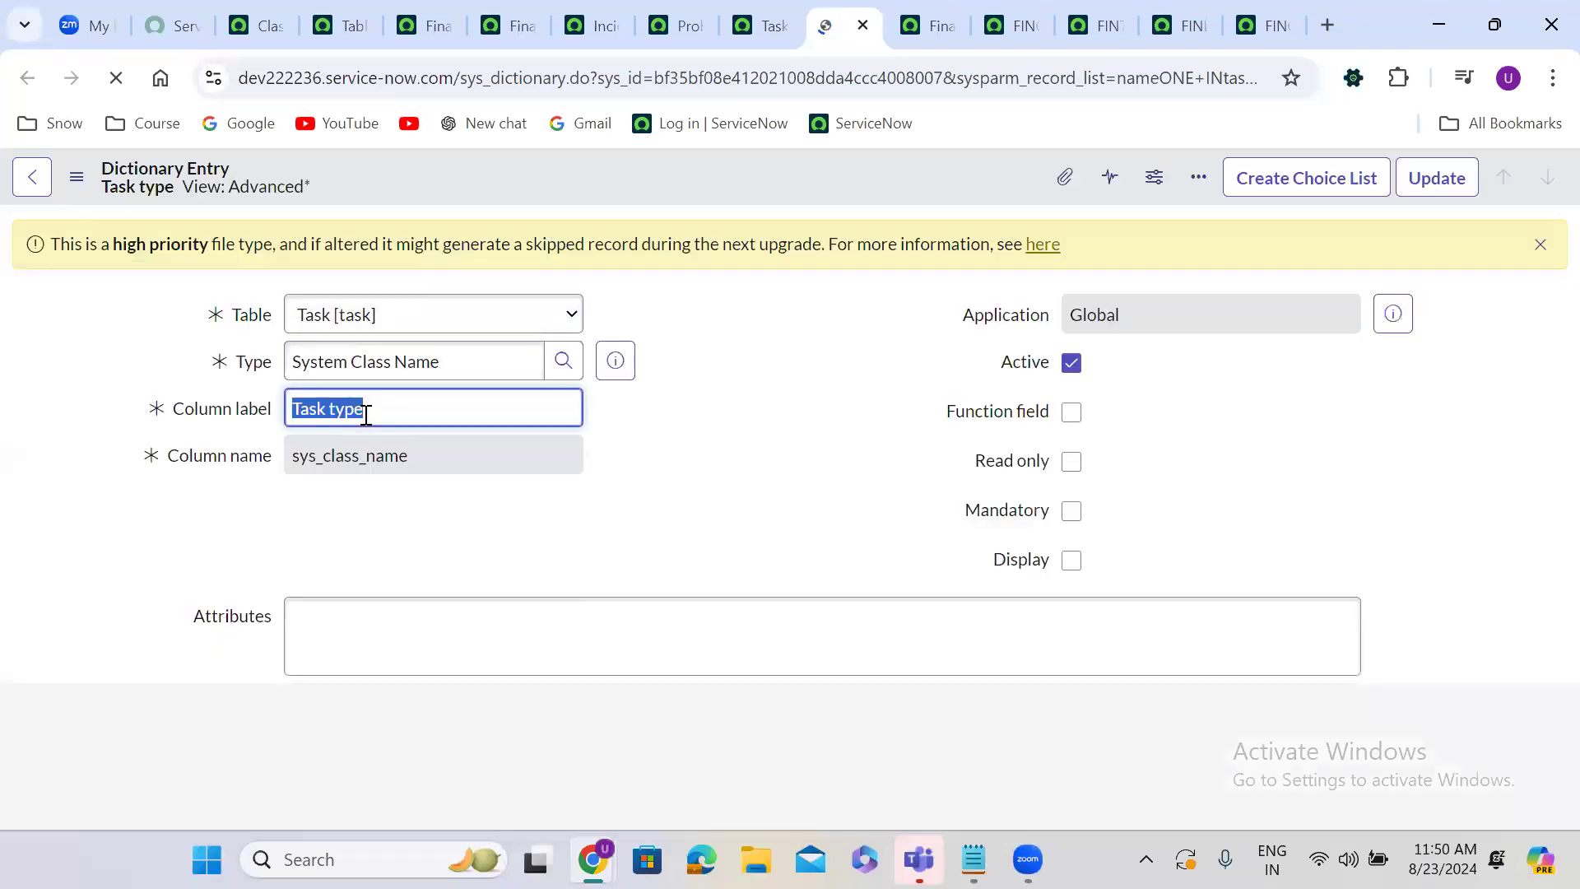
key("BackSpace")
type("Class")
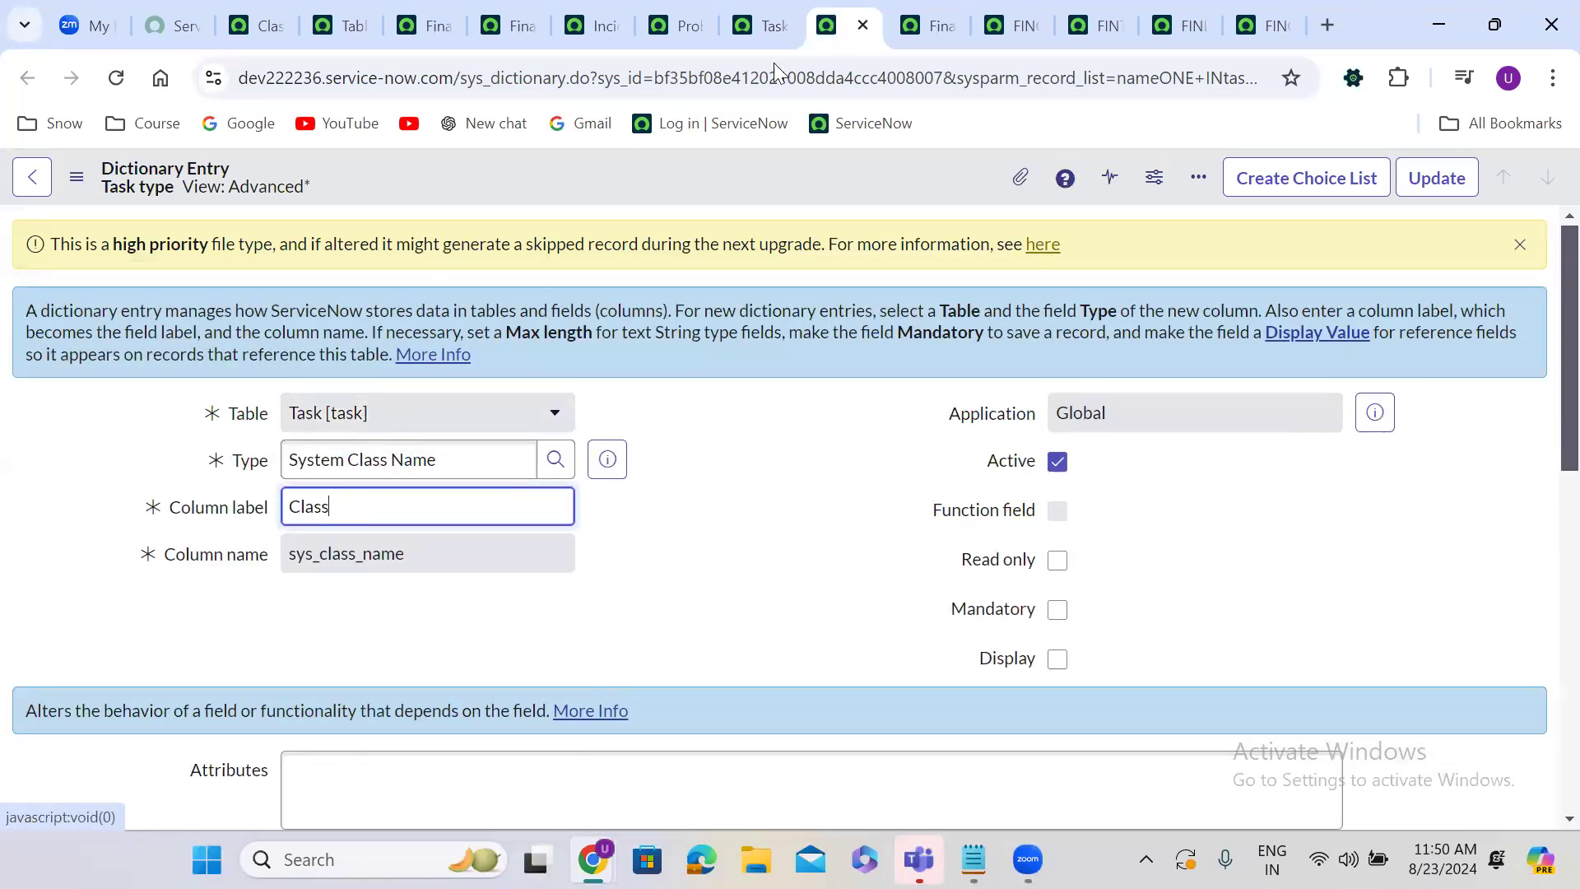
Go back to the Task table's definition record and show the list of its records.
left_click(772, 3)
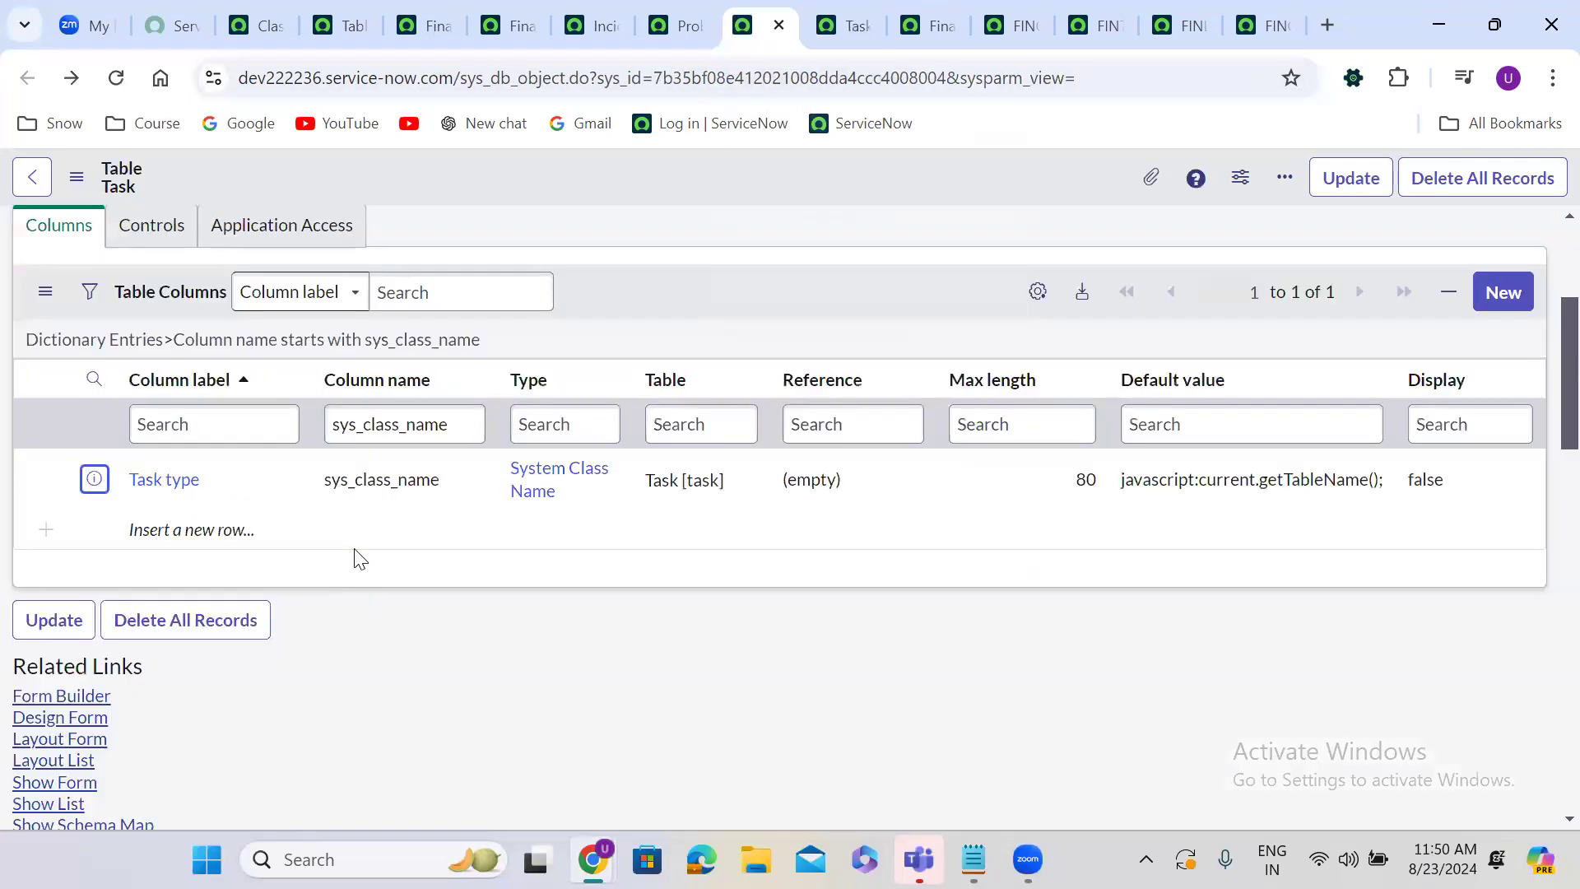
scroll(58, 566, "down", 3)
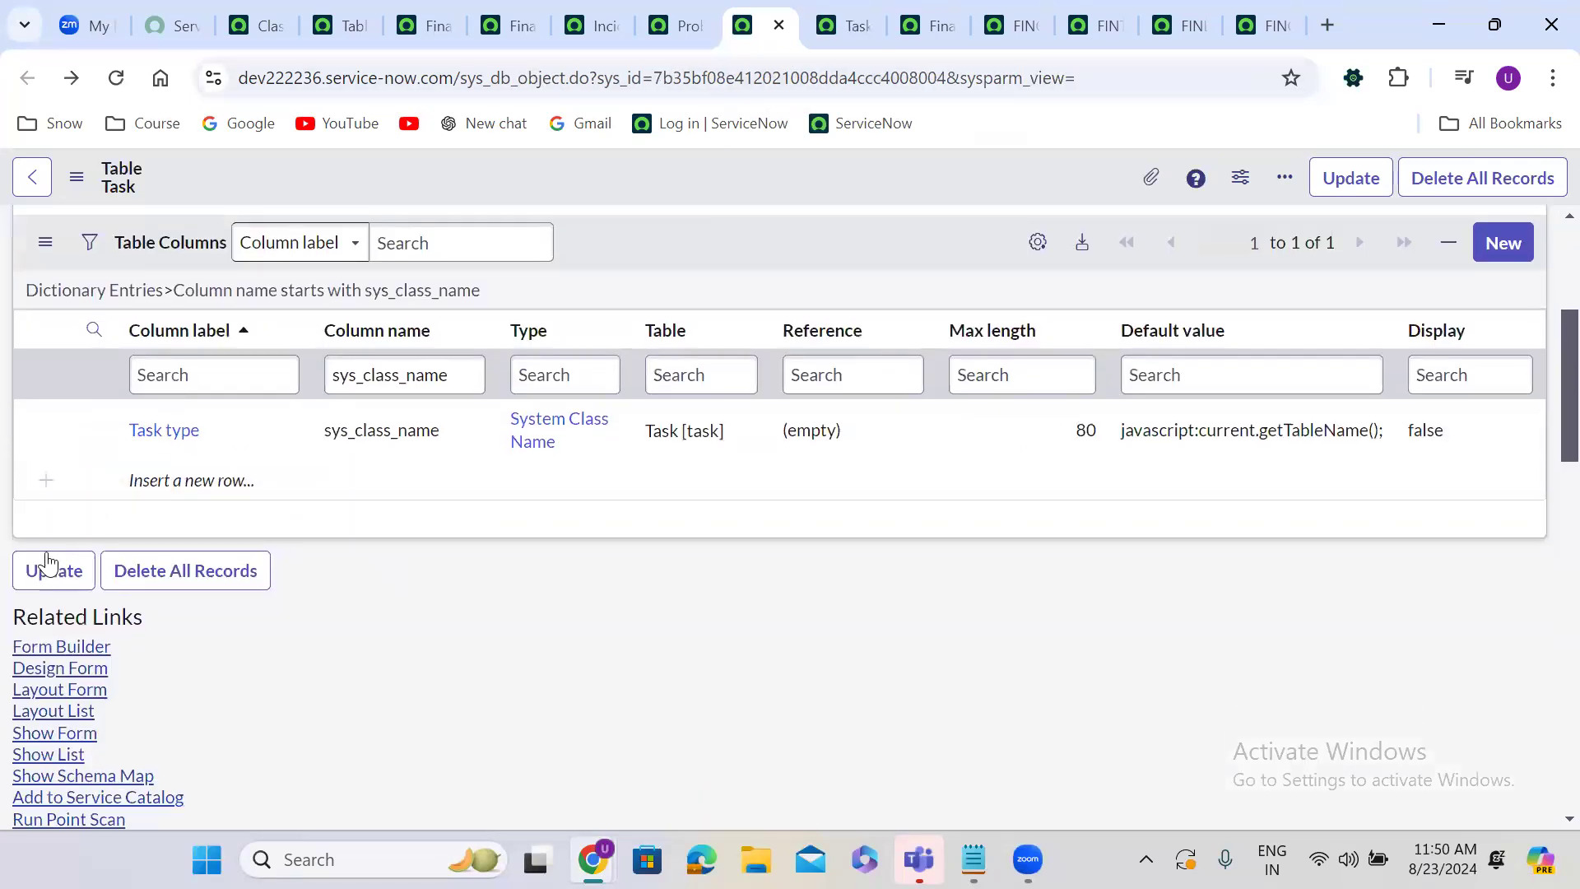
left_click(59, 560)
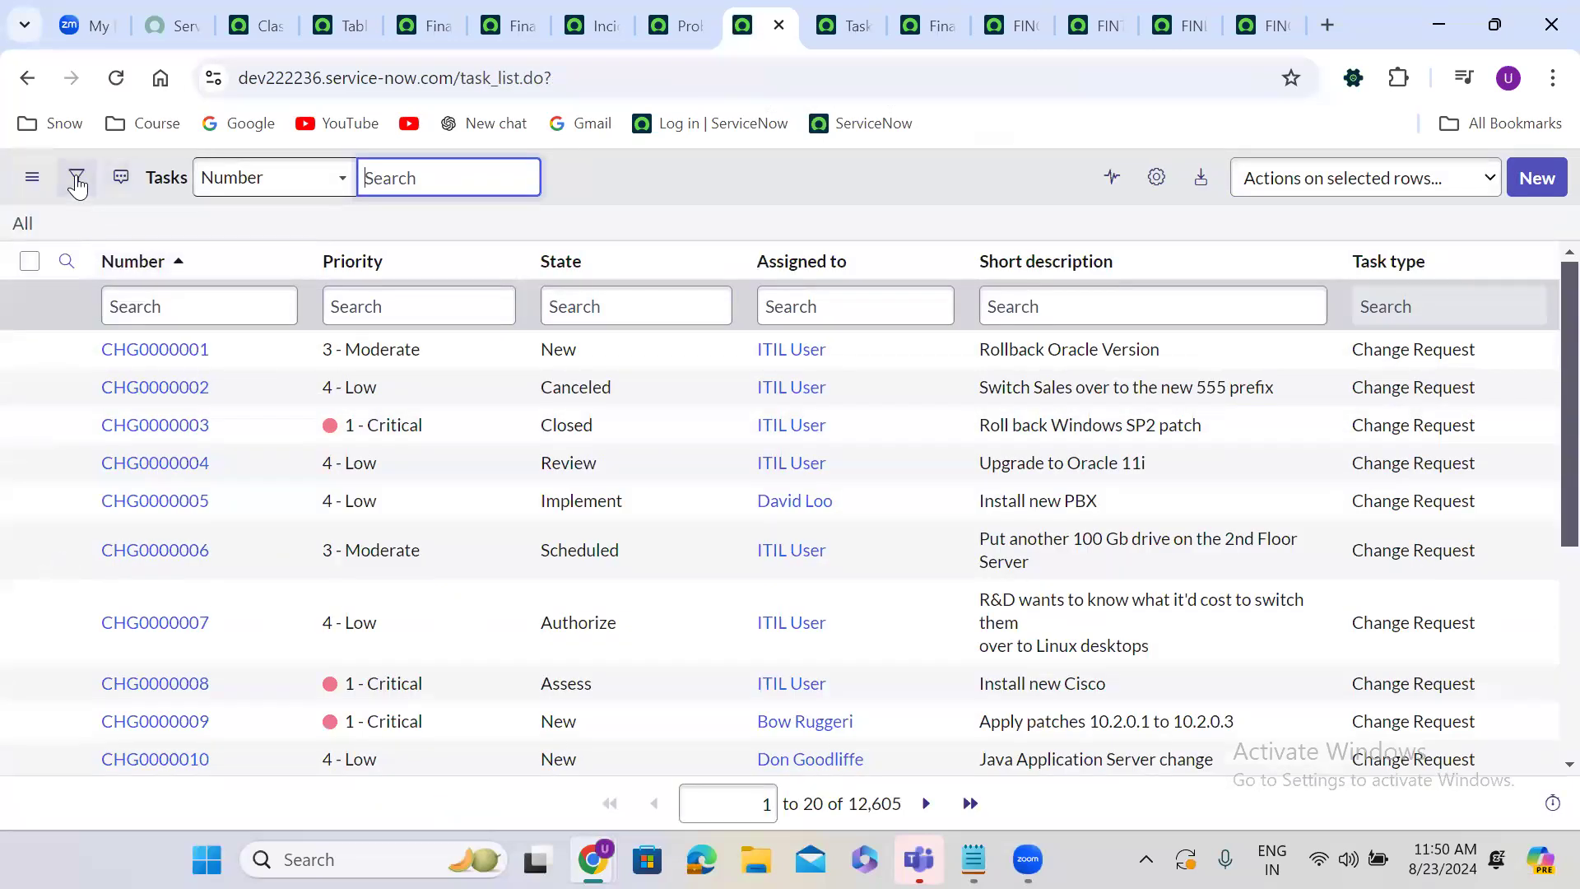
Filter the Tasks list with the condition Task type is Incident.
left_click(75, 177)
left_click(141, 286)
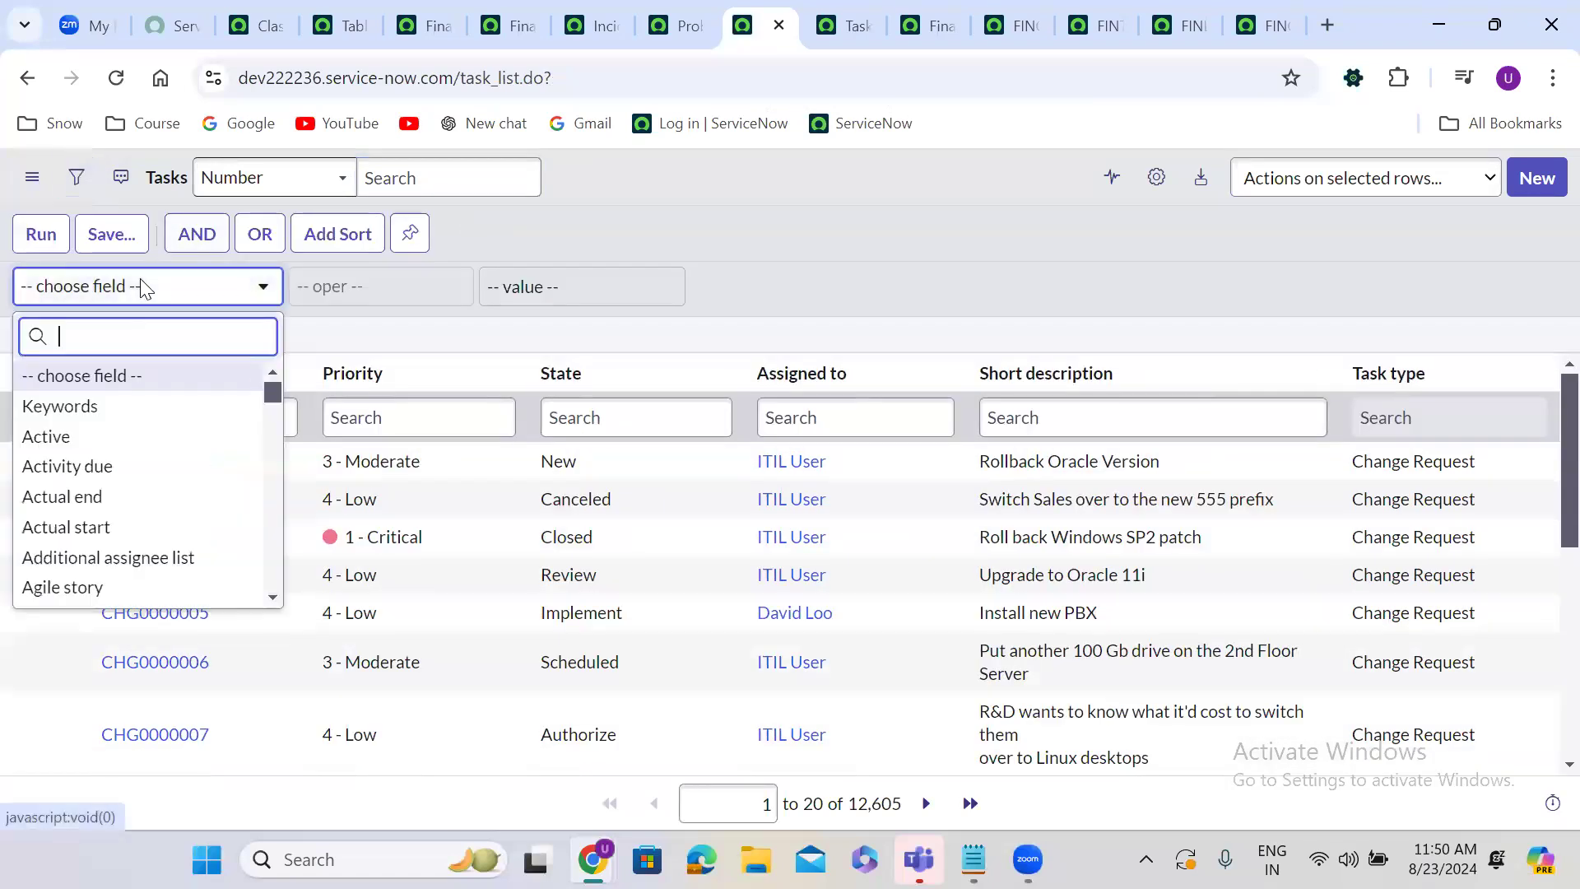
type("task")
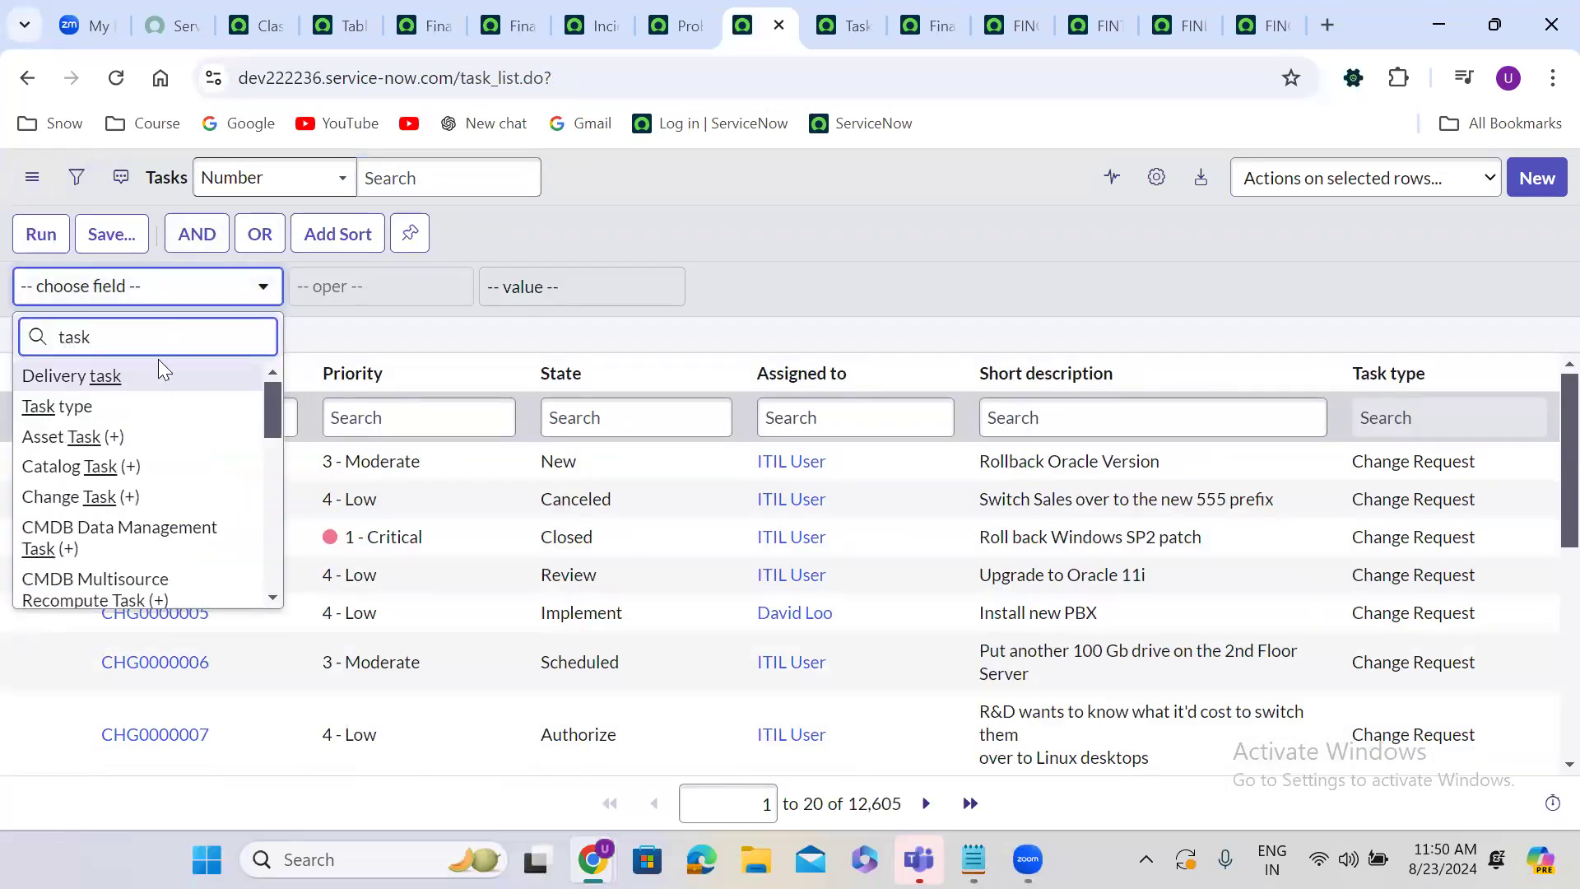
left_click(149, 407)
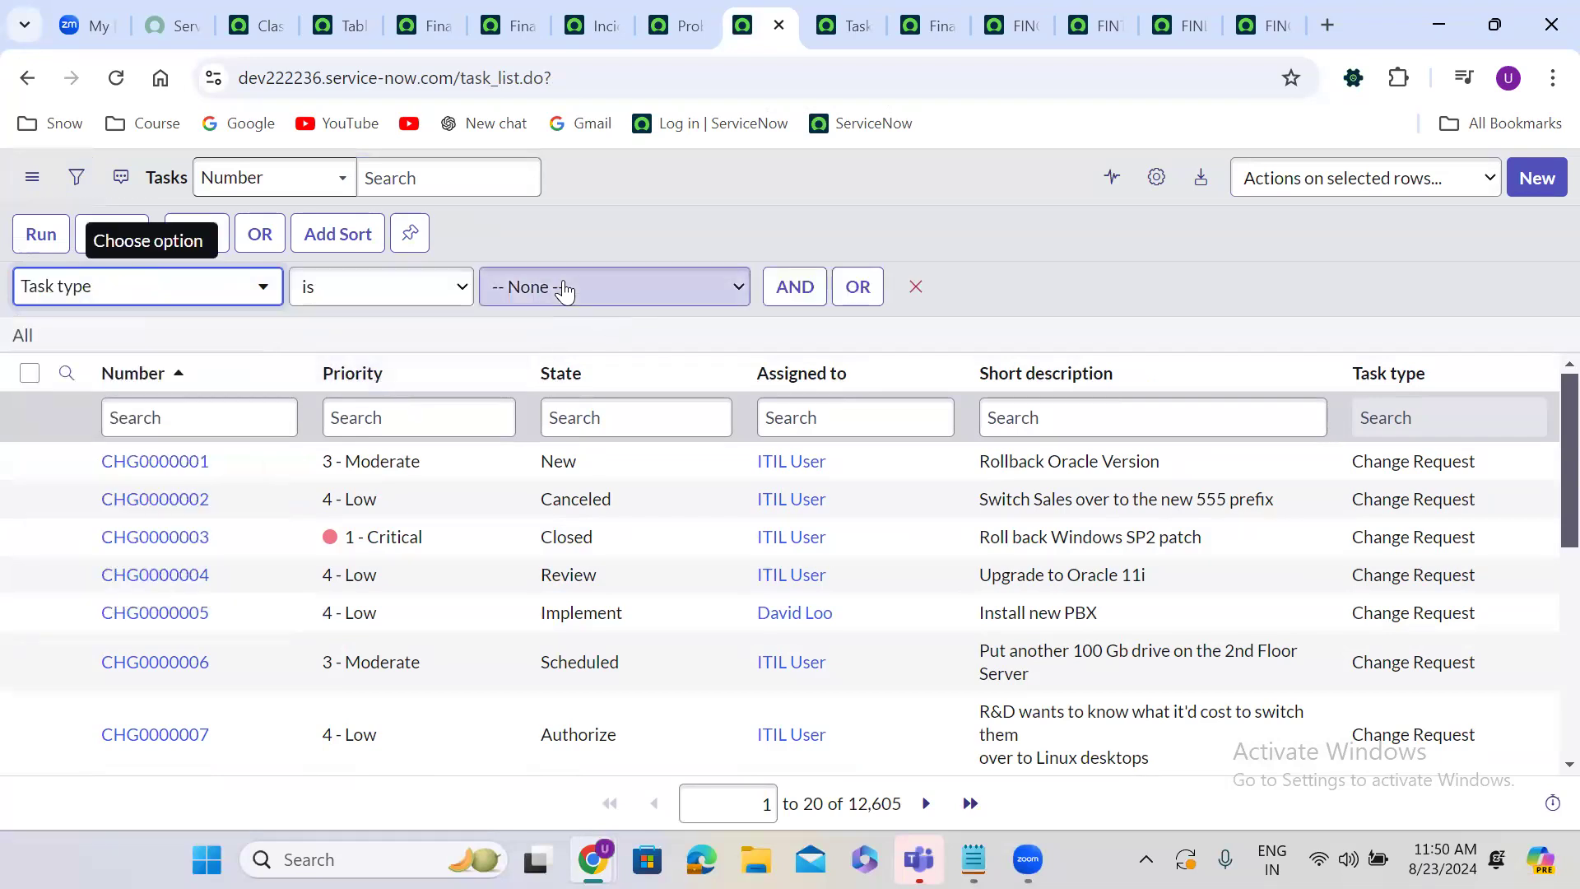
left_click(564, 288)
type("in")
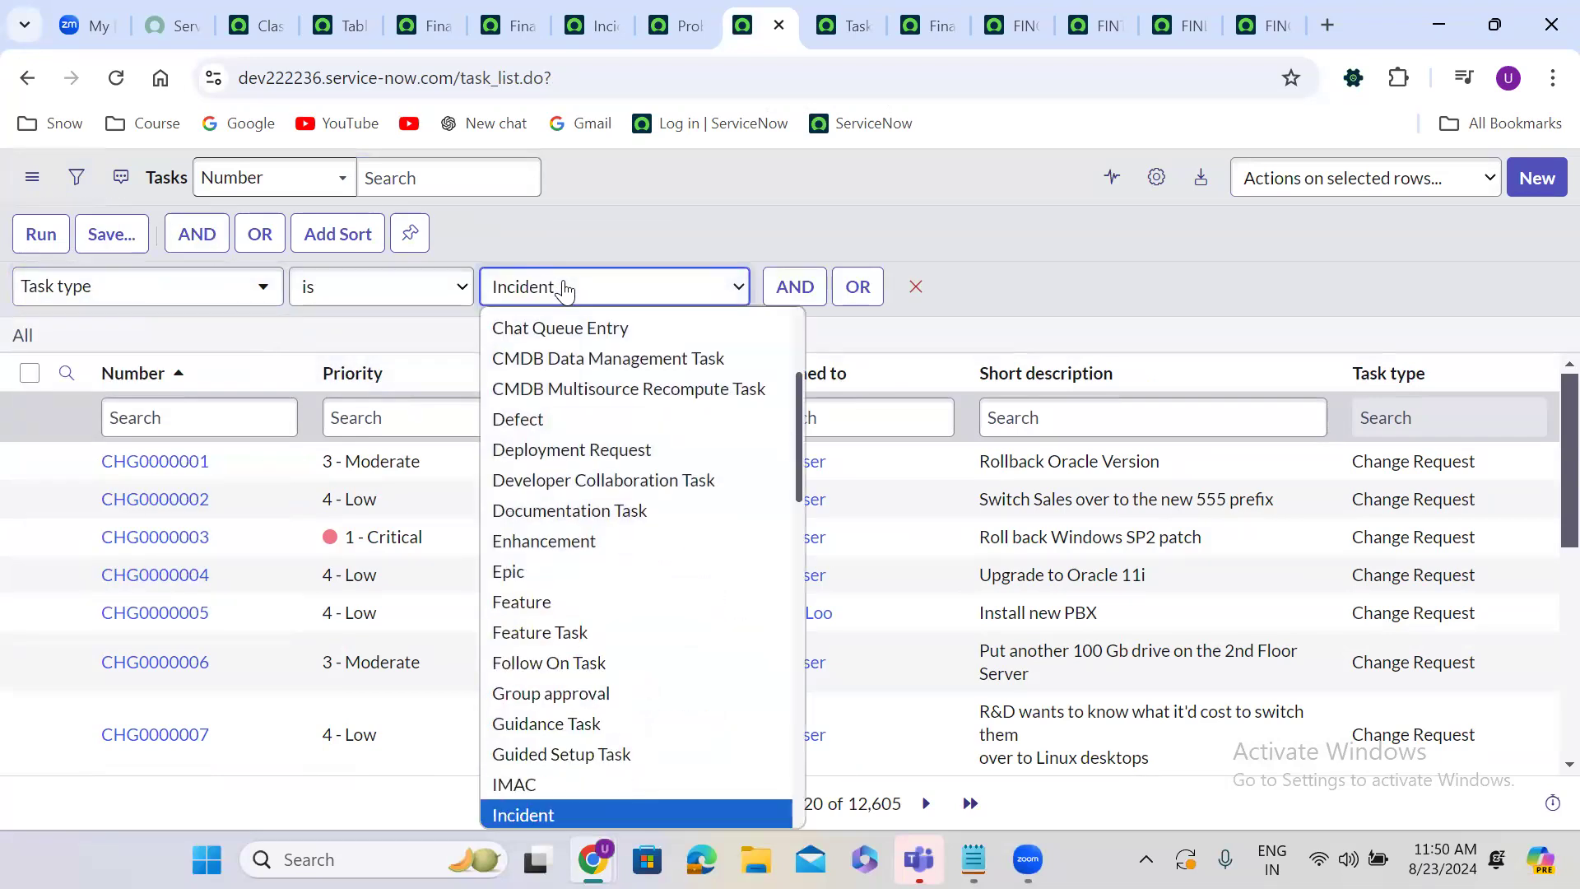
key("Return")
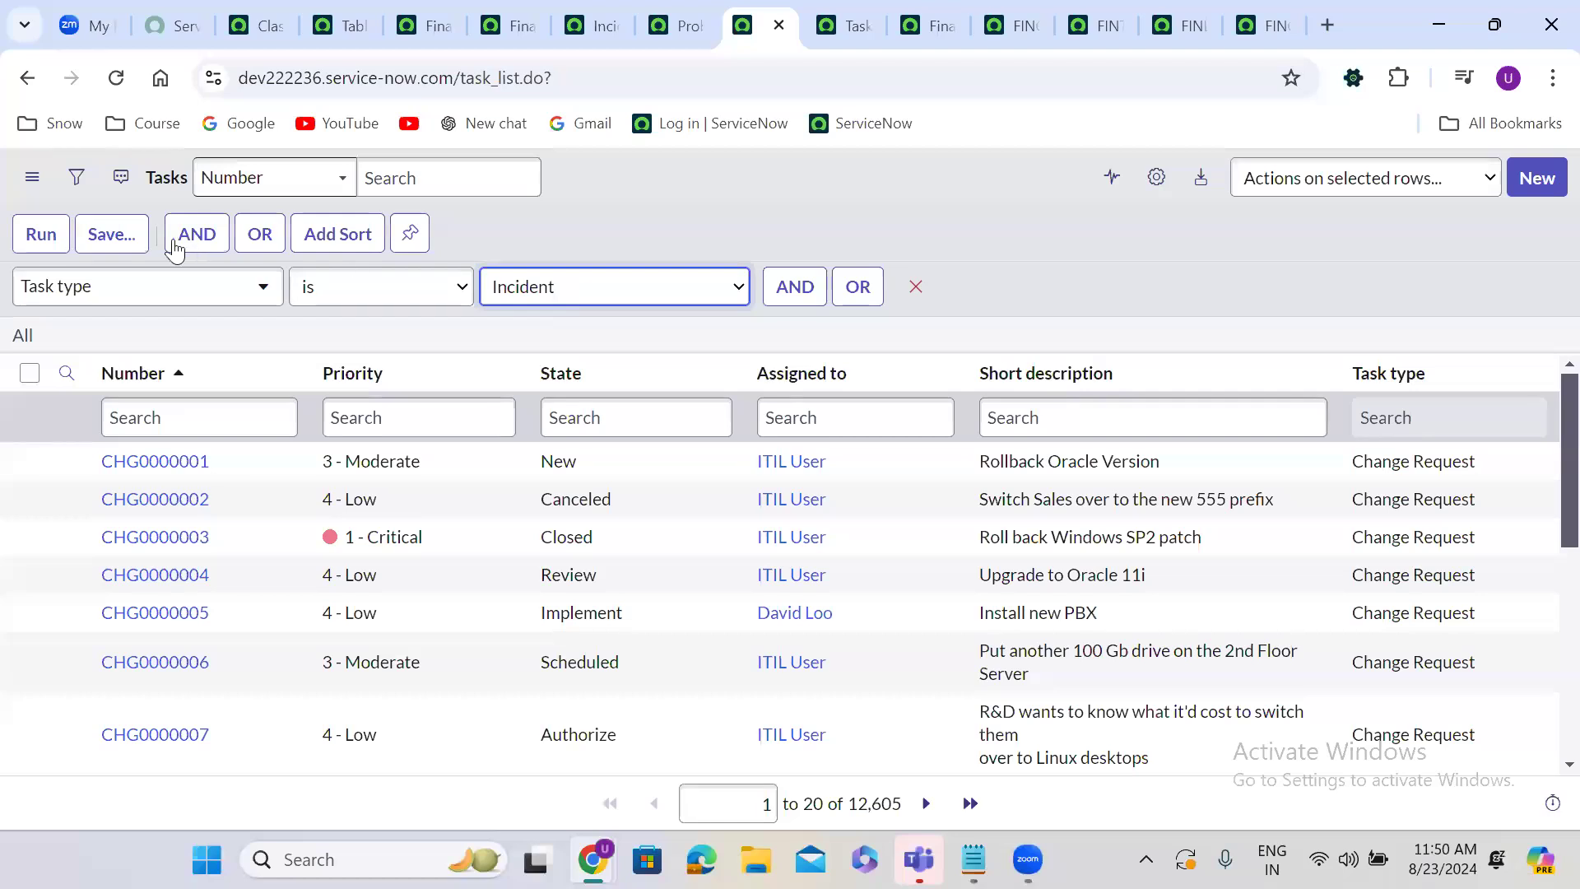
left_click(41, 235)
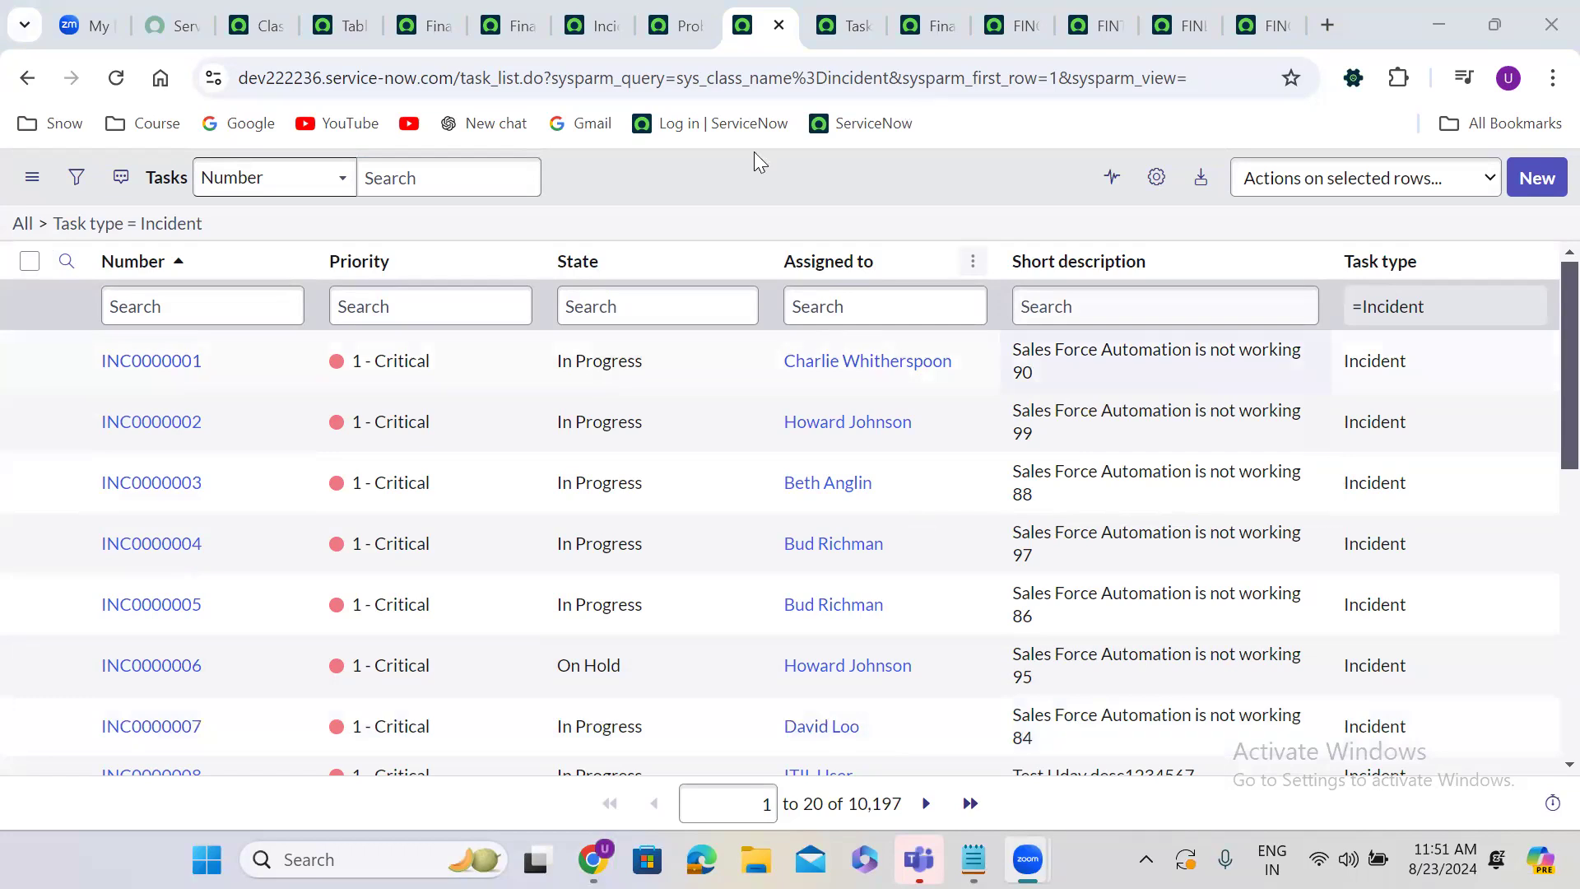
left_click(436, 219)
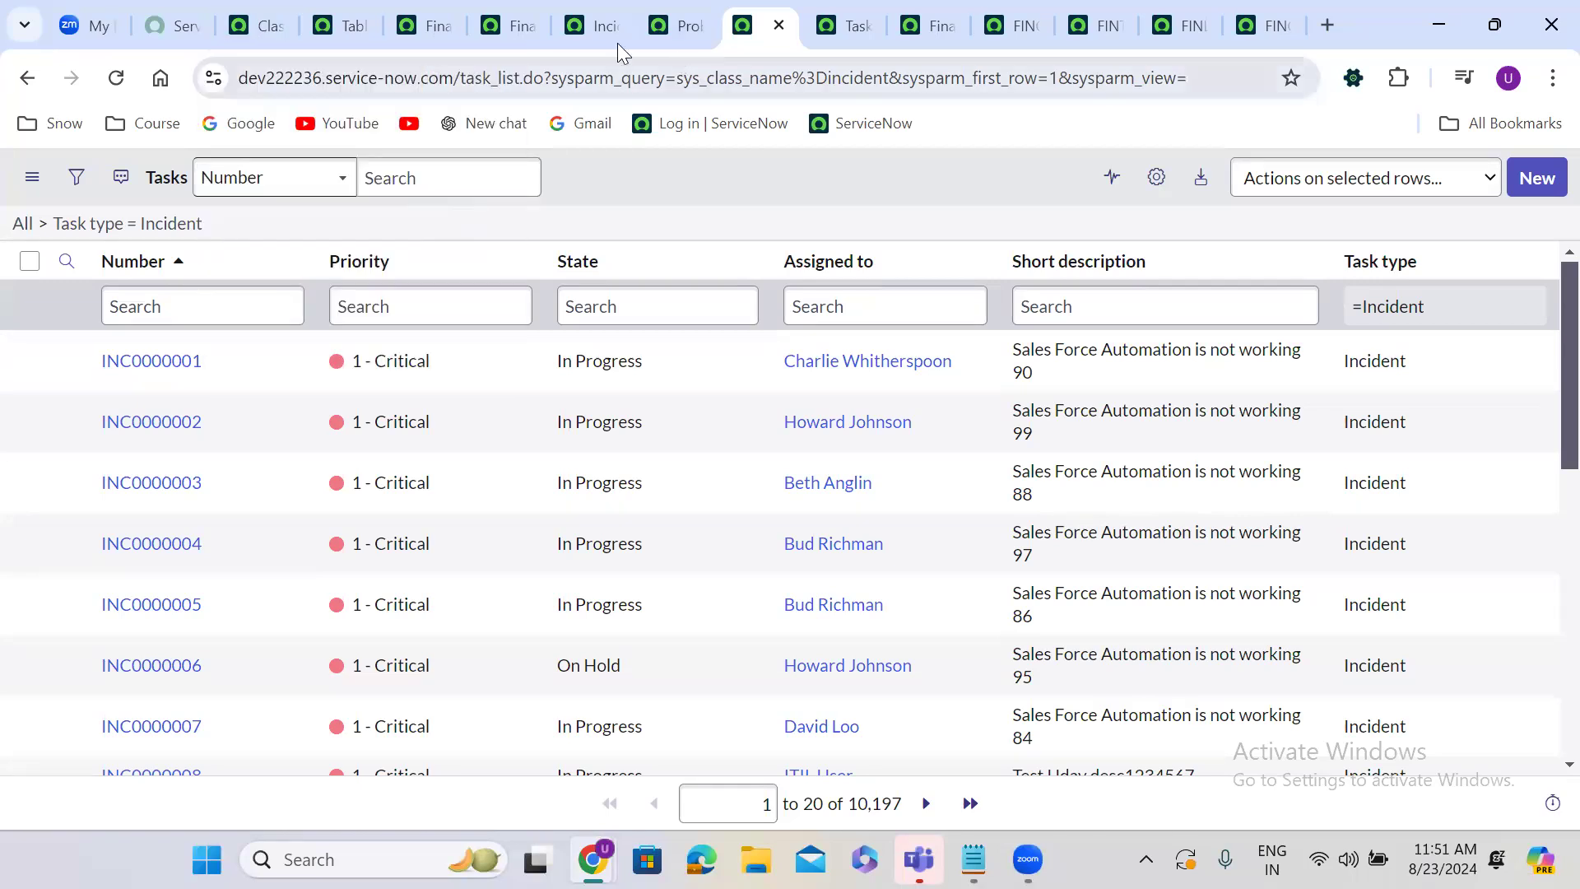
Switch to the Tables list and try filtering the extended table by cmdb_ci.
left_click(352, 25)
double_click(740, 306)
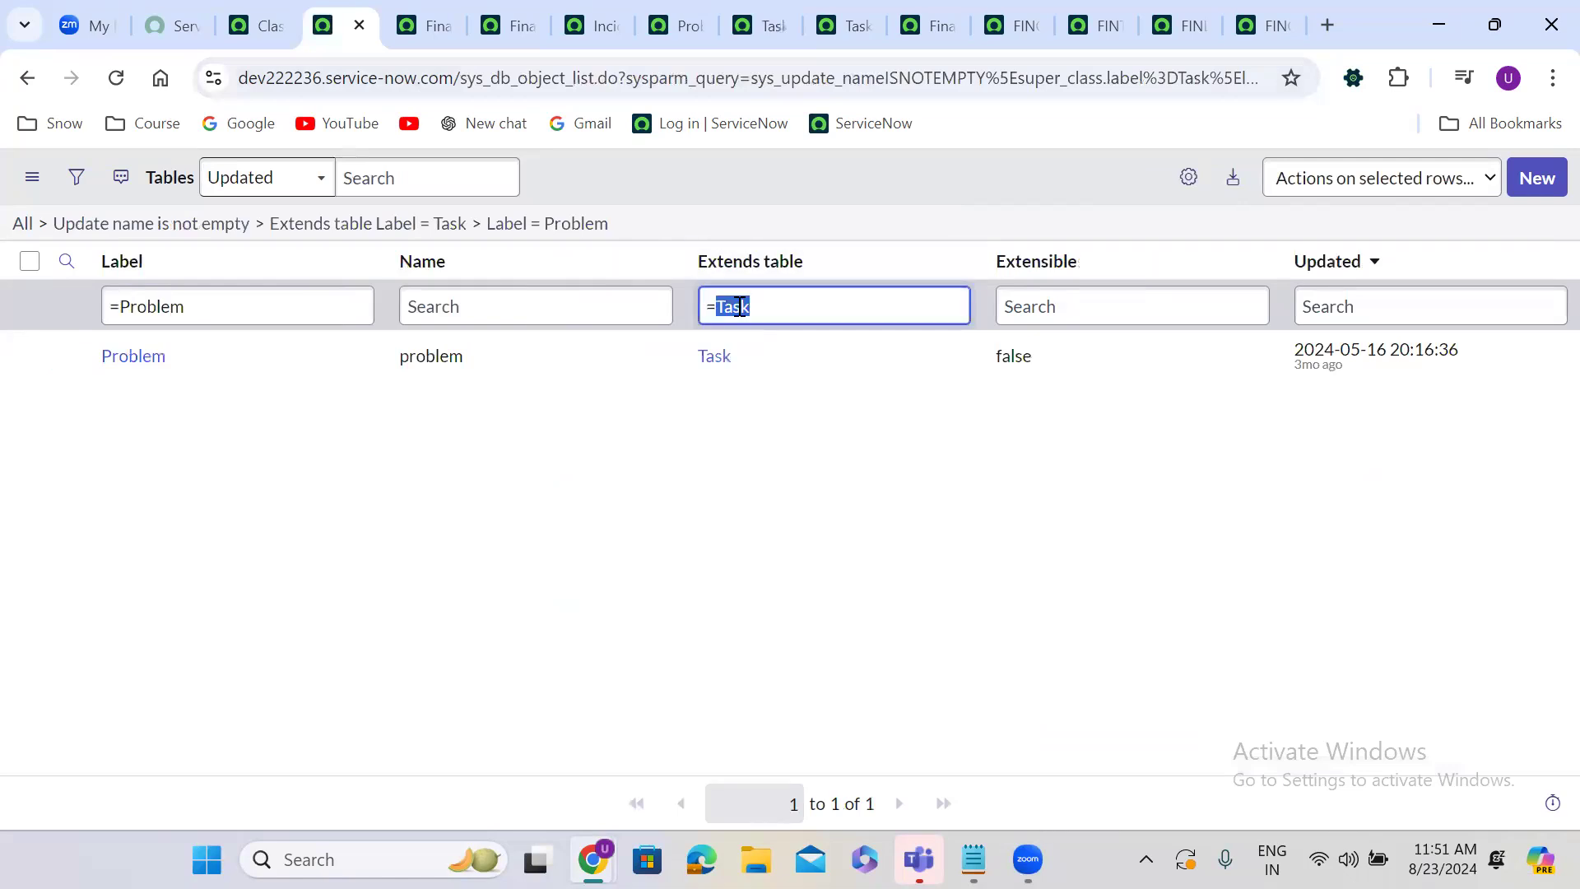
type("cmdb_ci")
key("Return")
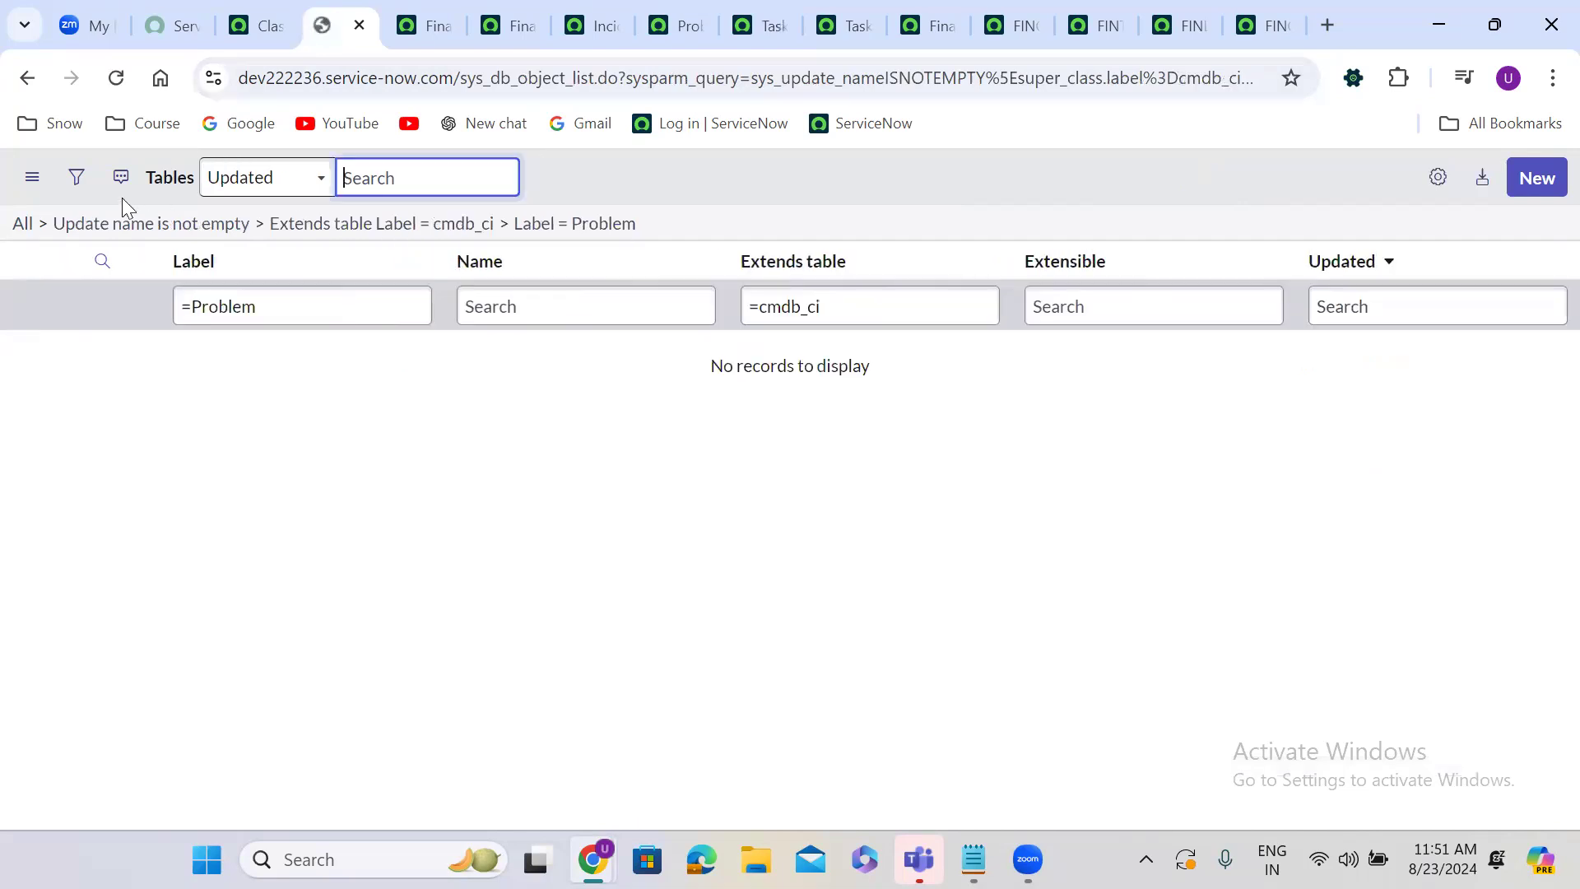
Remove the Label is Problem condition from the Tables list filter and rerun it.
left_click(76, 177)
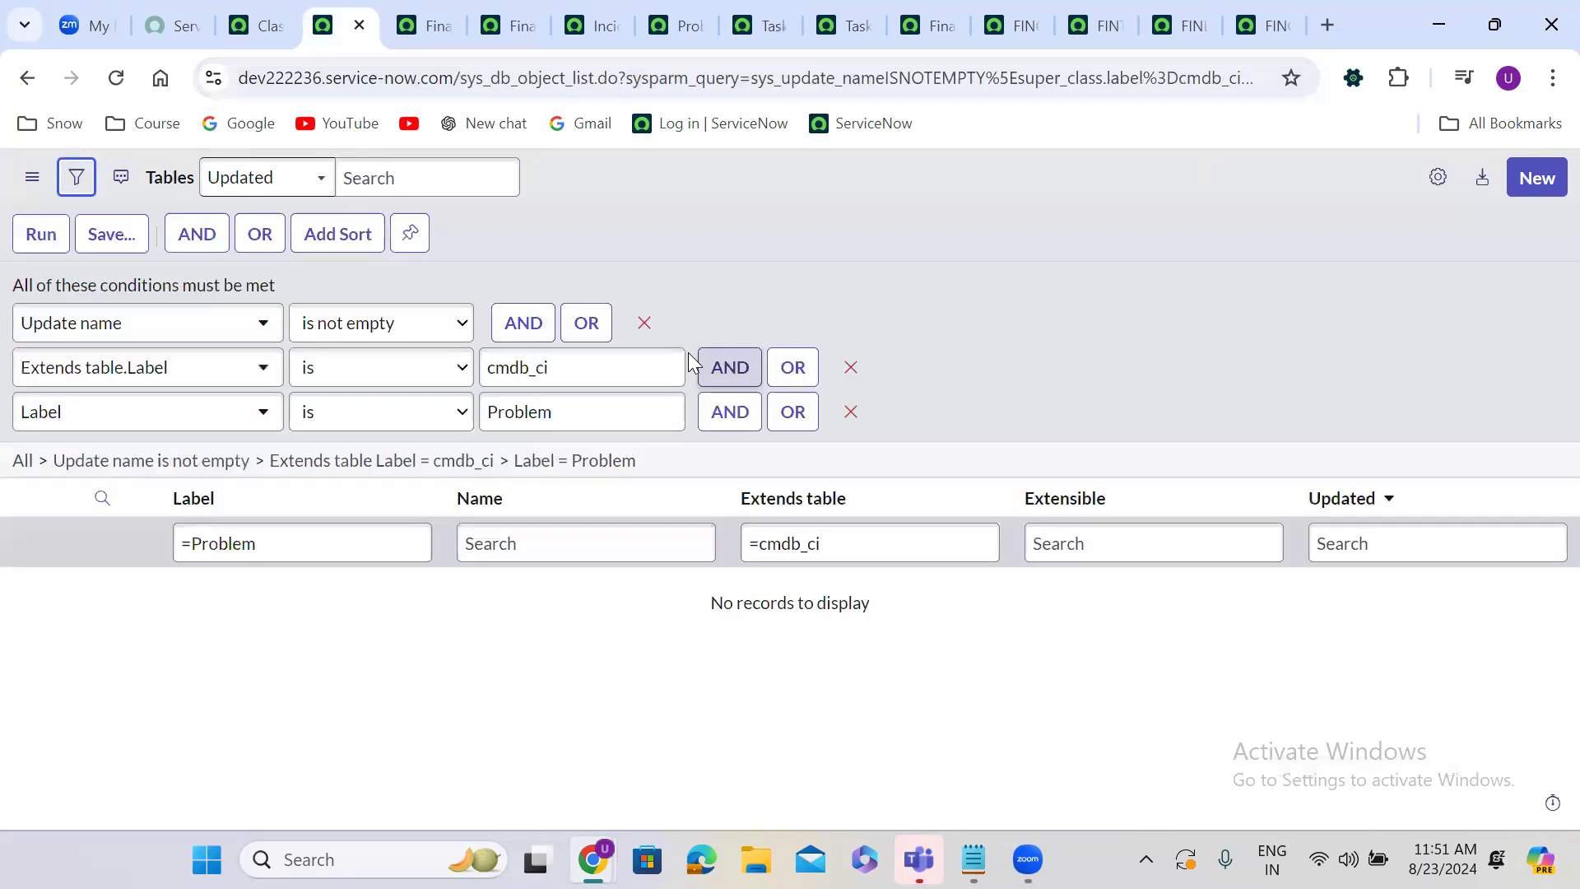
left_click(790, 413)
left_click(850, 411)
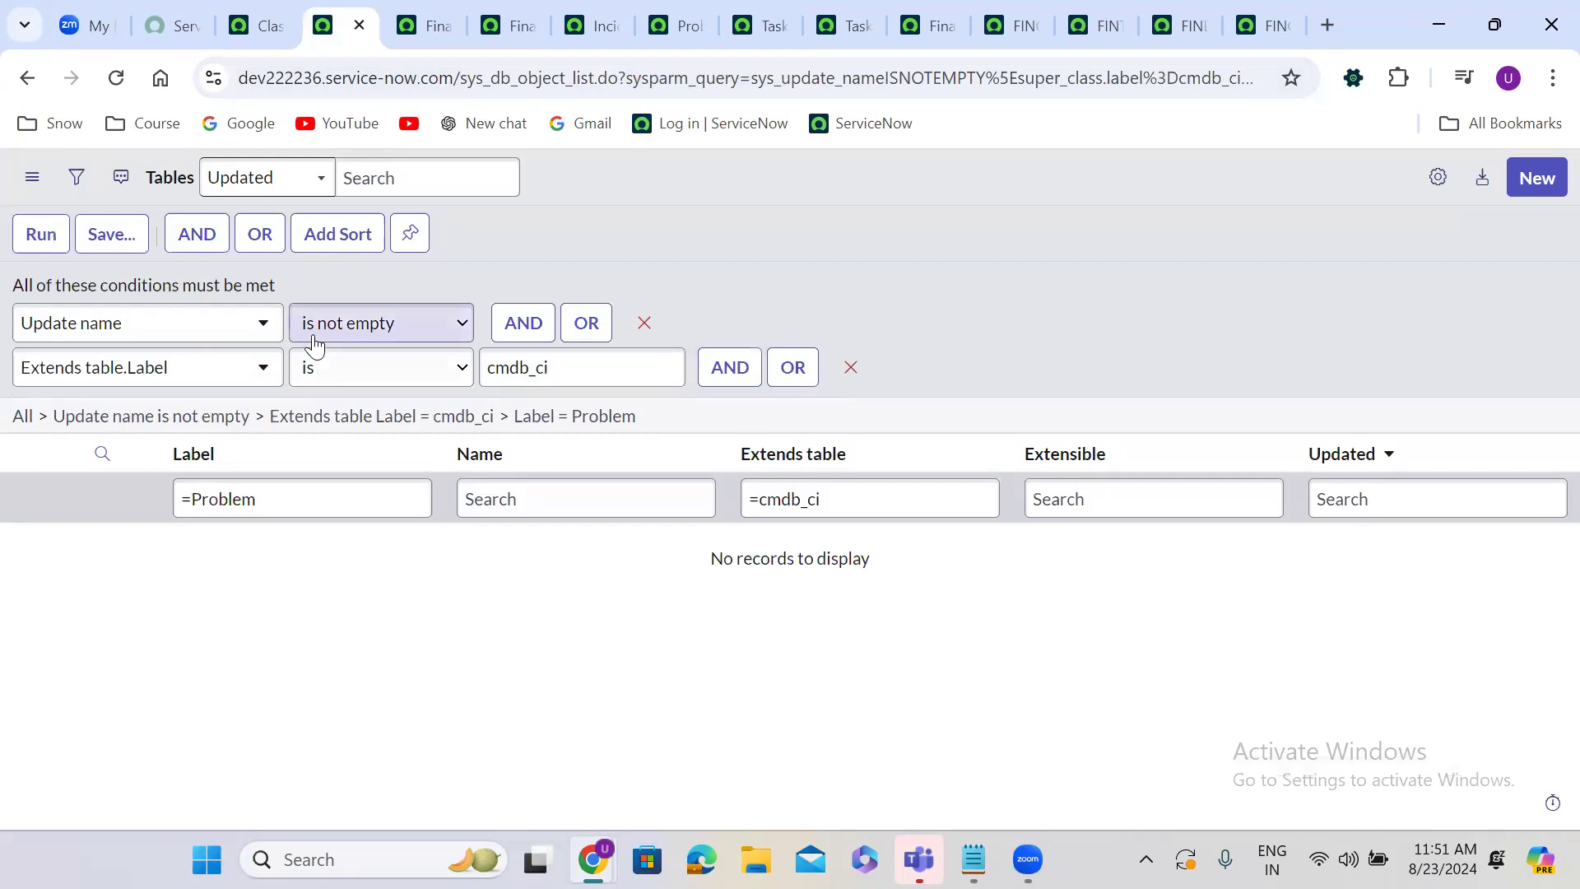
left_click(45, 234)
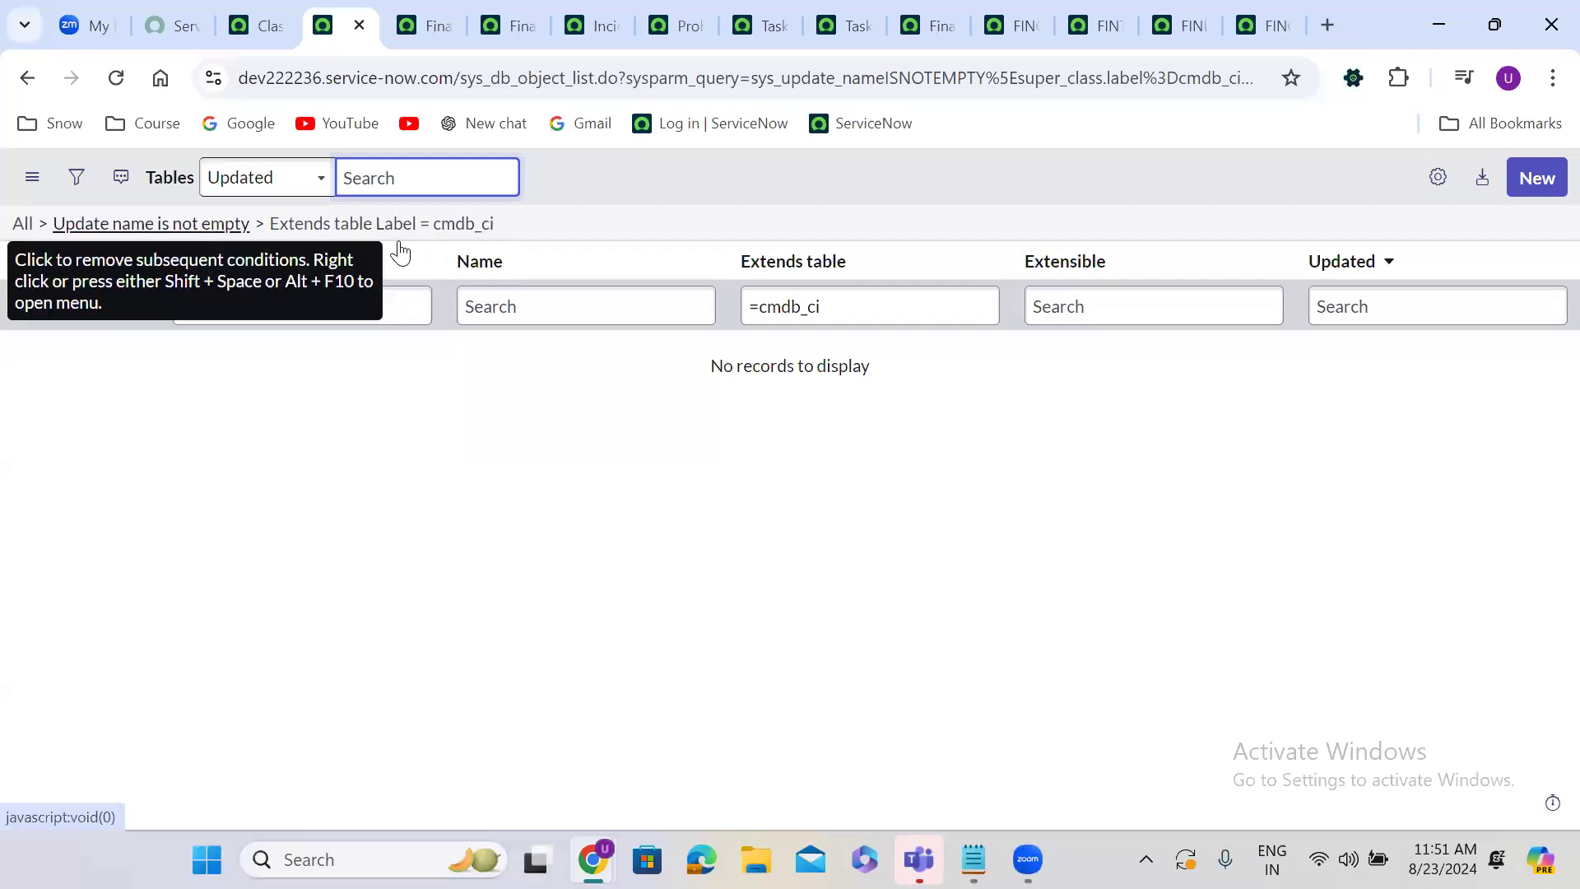
Filter the Tables list for tables that extend Configuration Item and check how many there are.
left_click_drag(762, 309, 888, 316)
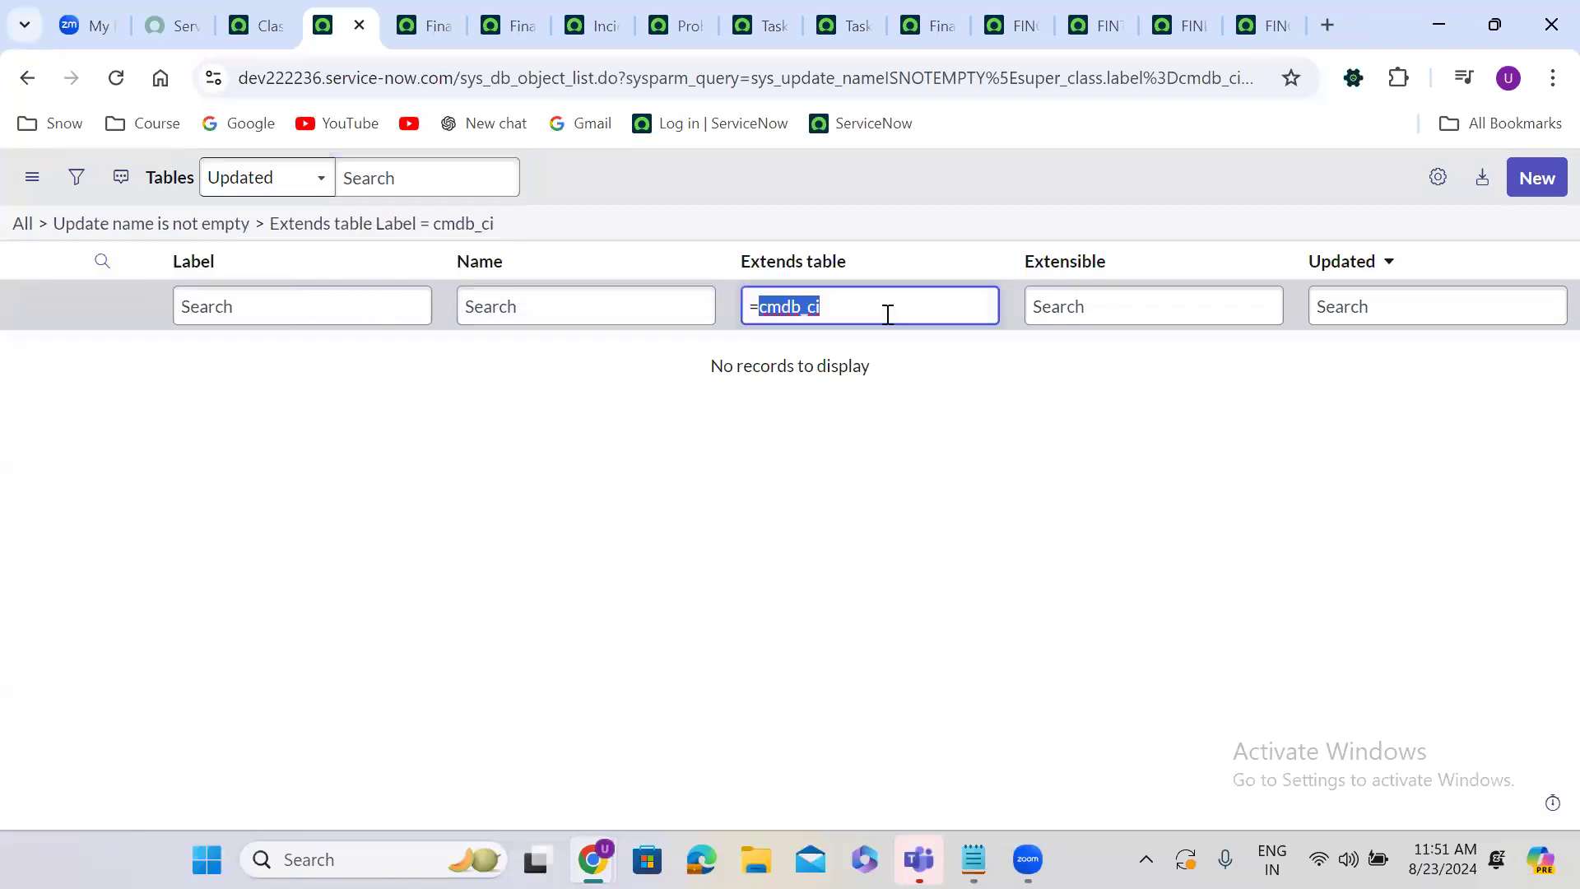
key("BackSpace")
type("Configurati")
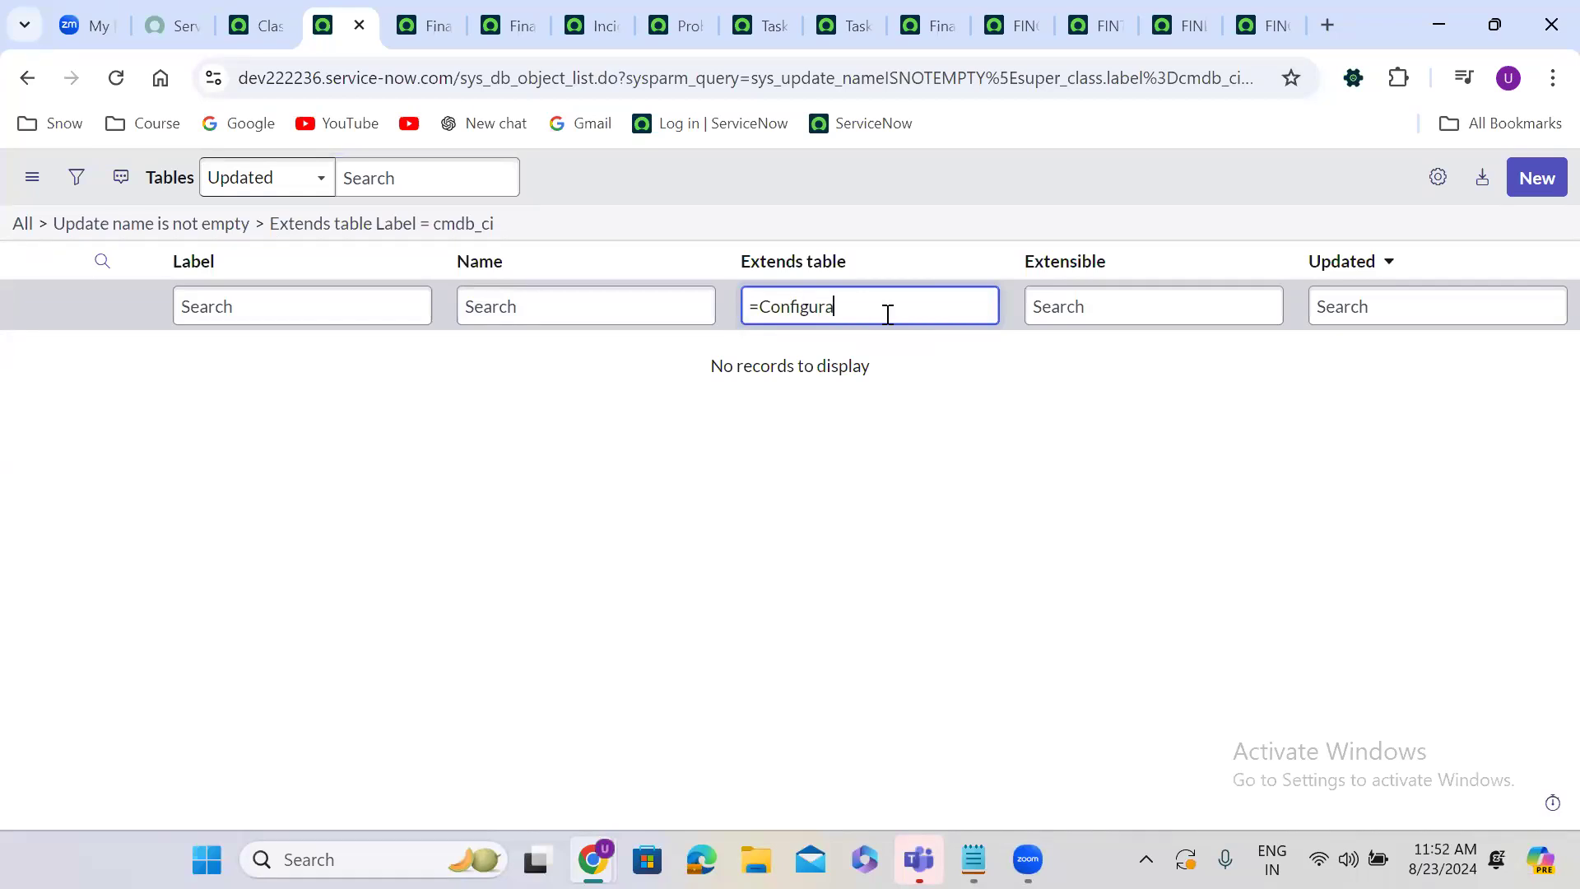
type("on Item")
key("Return")
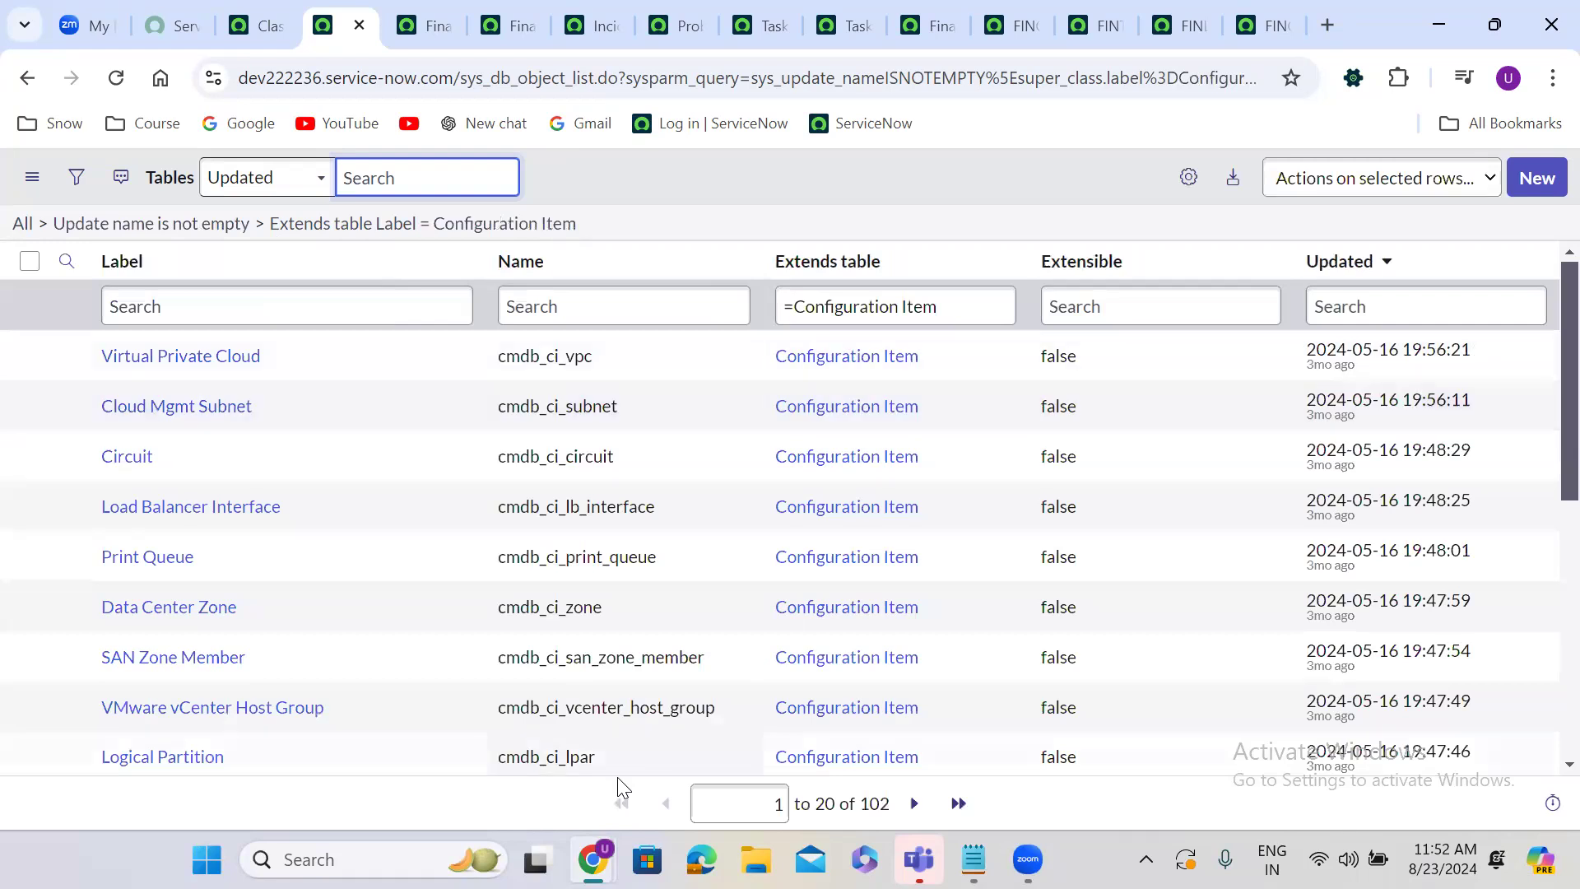
double_click(866, 806)
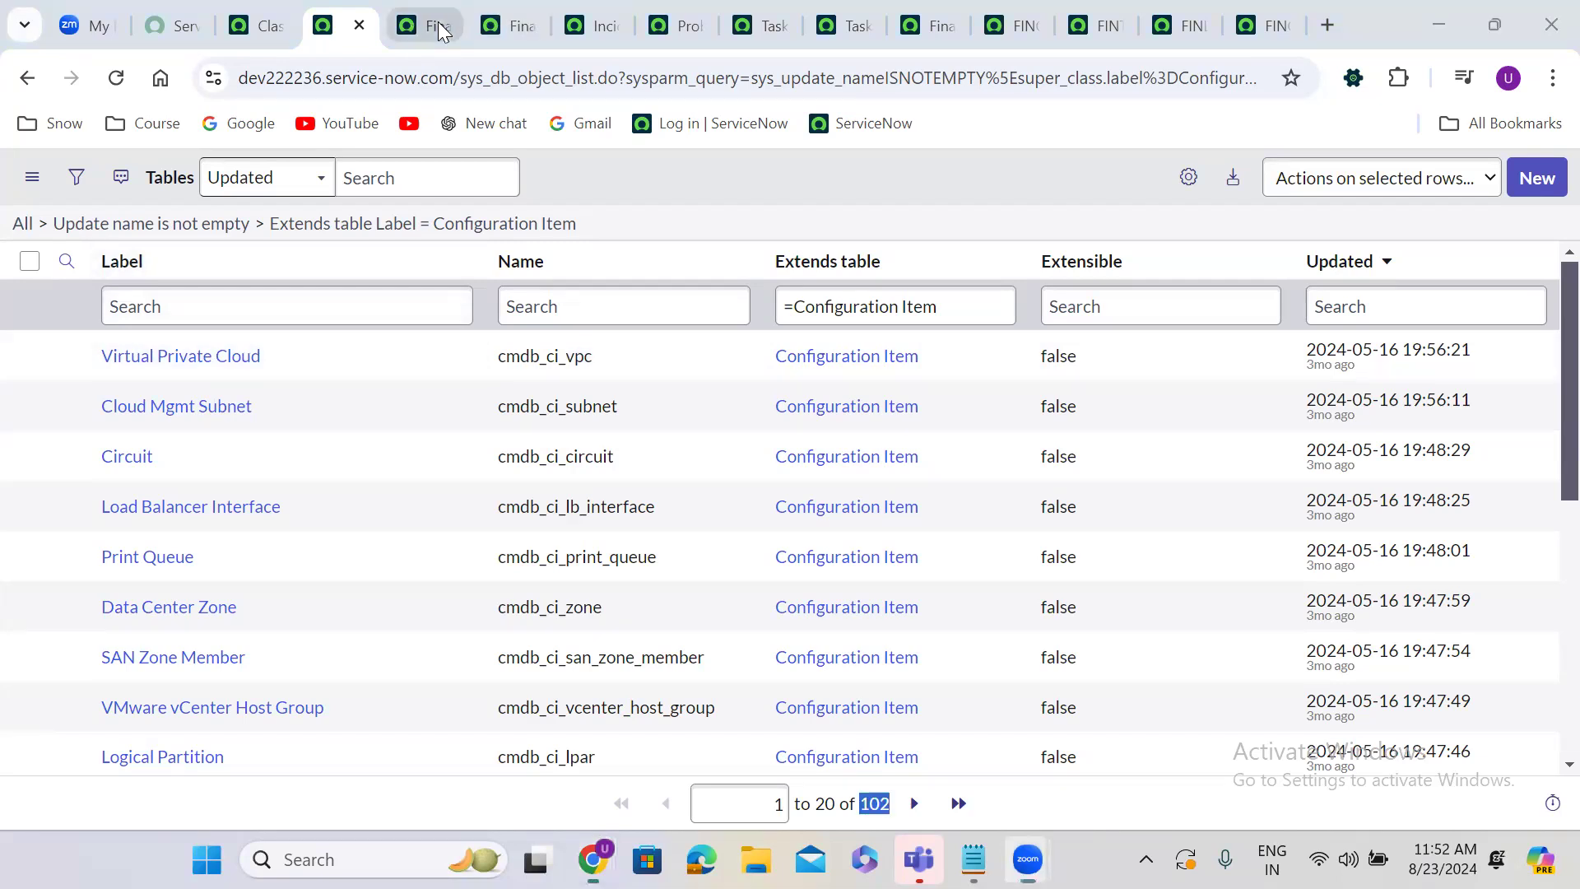
Look through the Finance Case Log and Finance Case Maps tabs, and close the Incident and Problem table tabs.
left_click(455, 37)
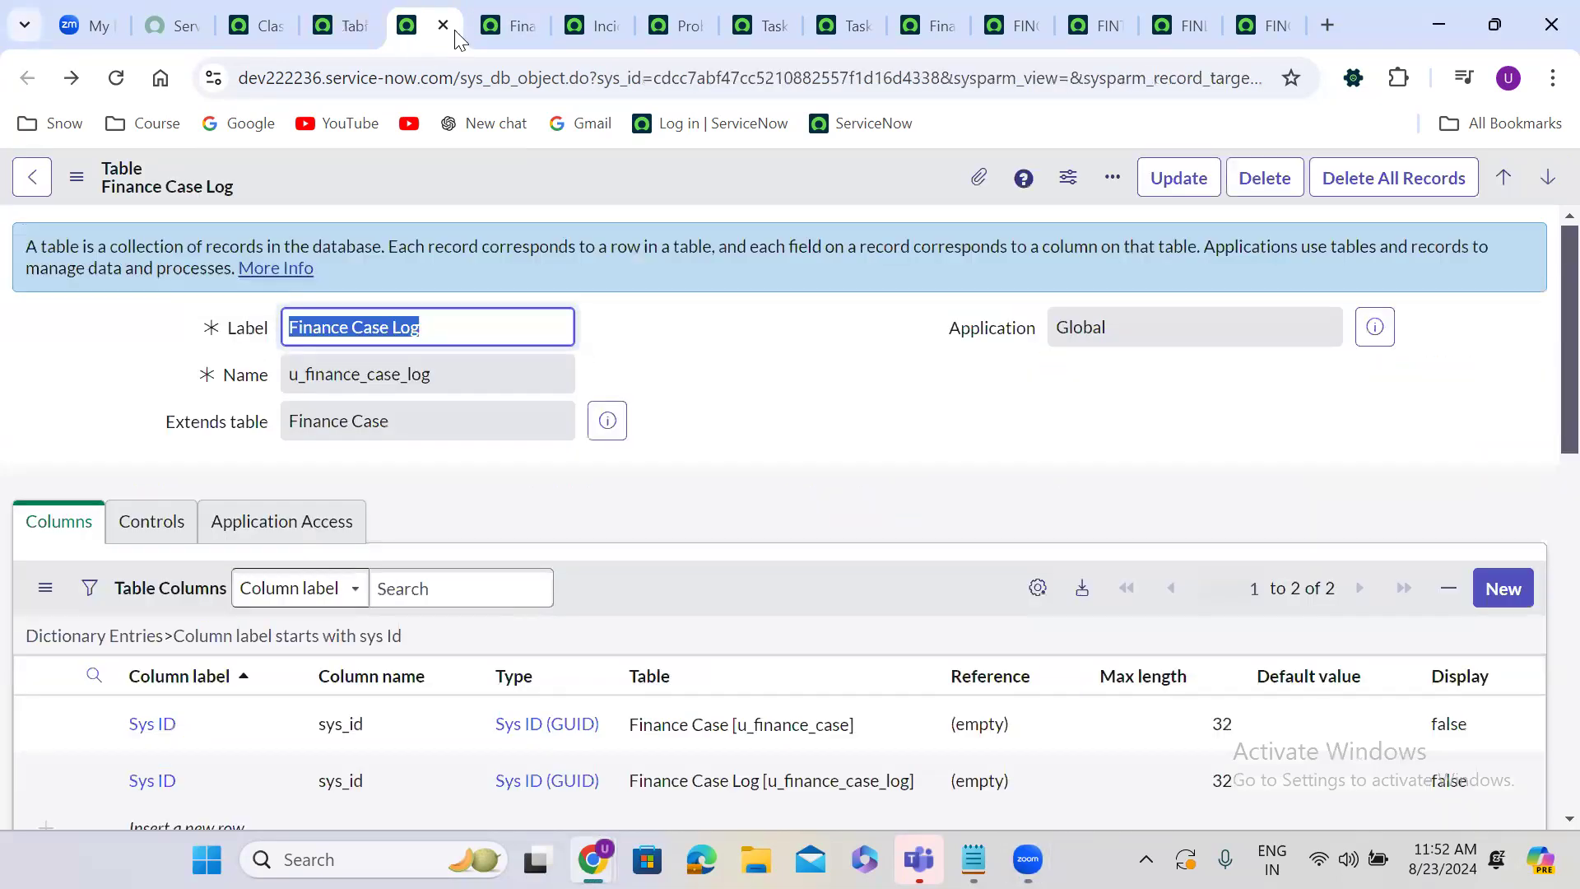
left_click(504, 23)
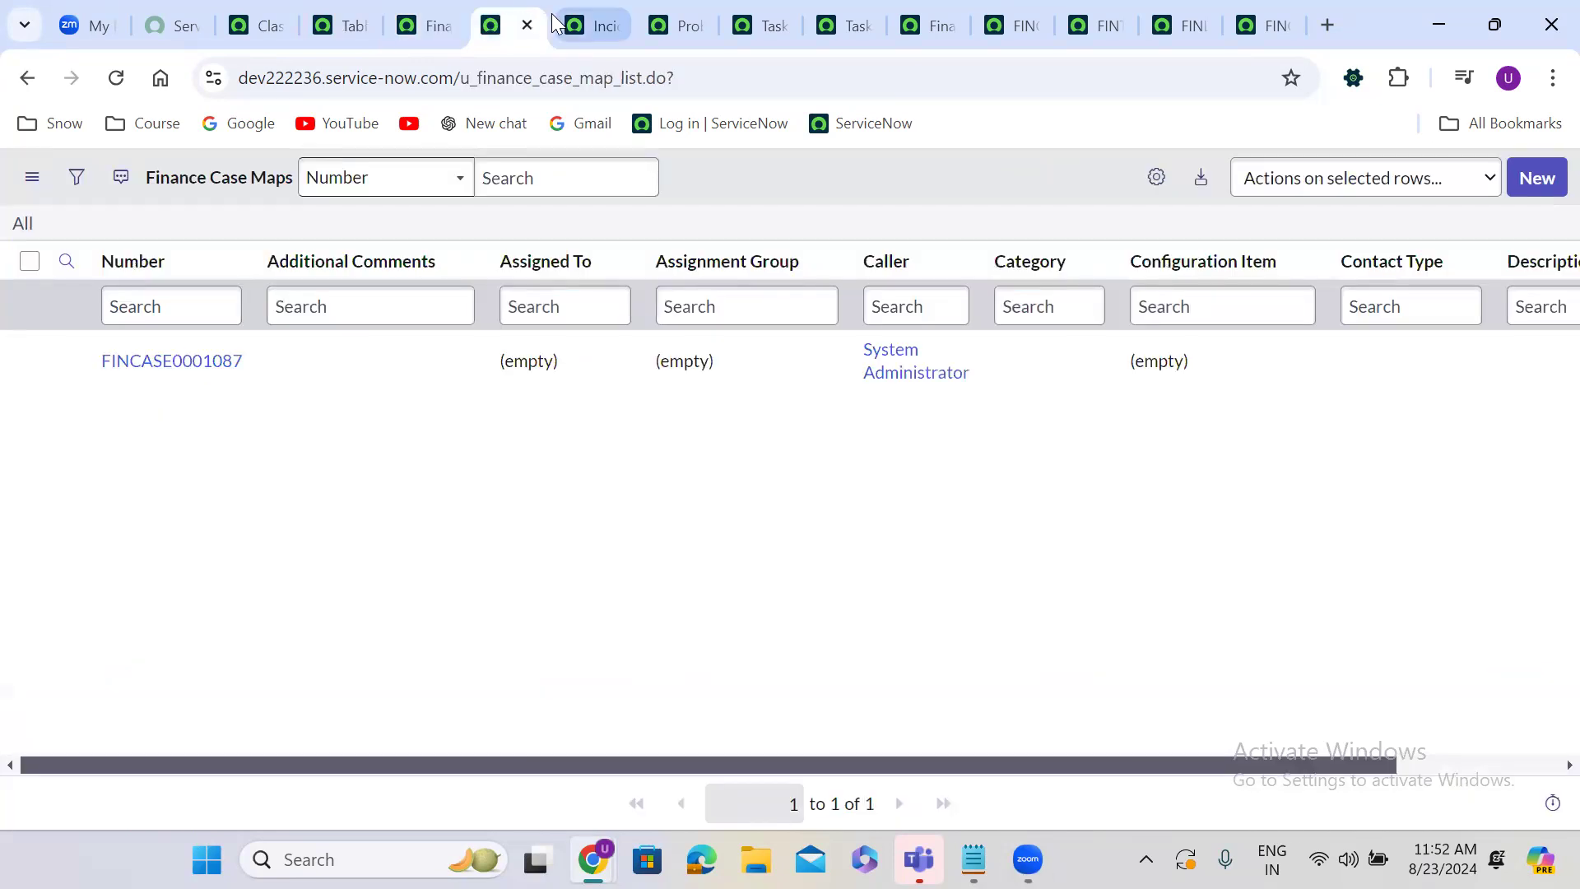
left_click(622, 26)
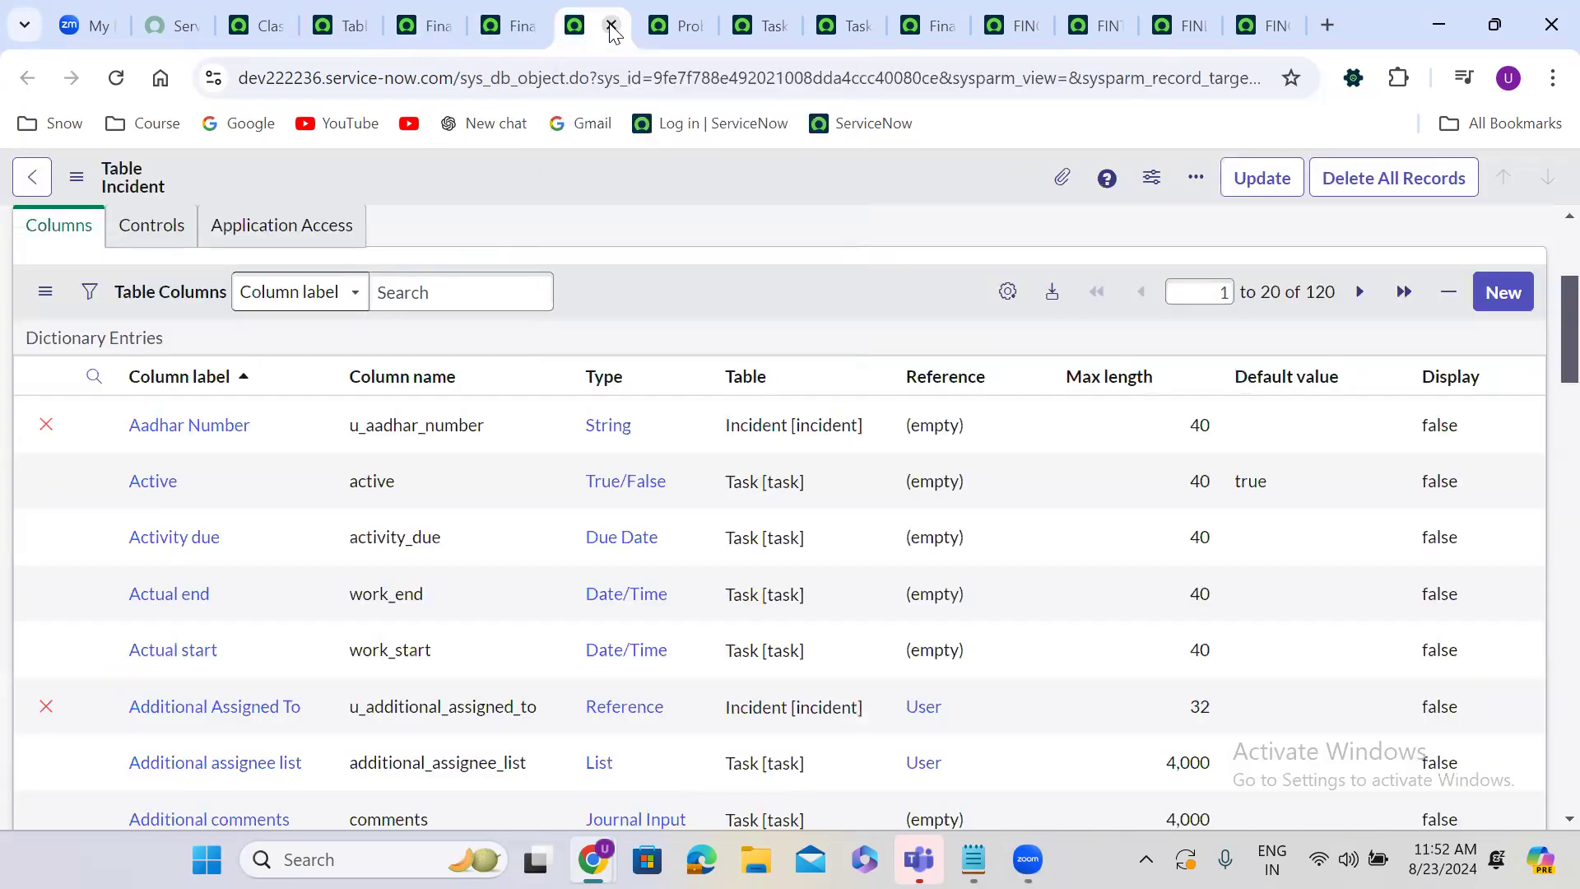
left_click(612, 25)
left_click(610, 26)
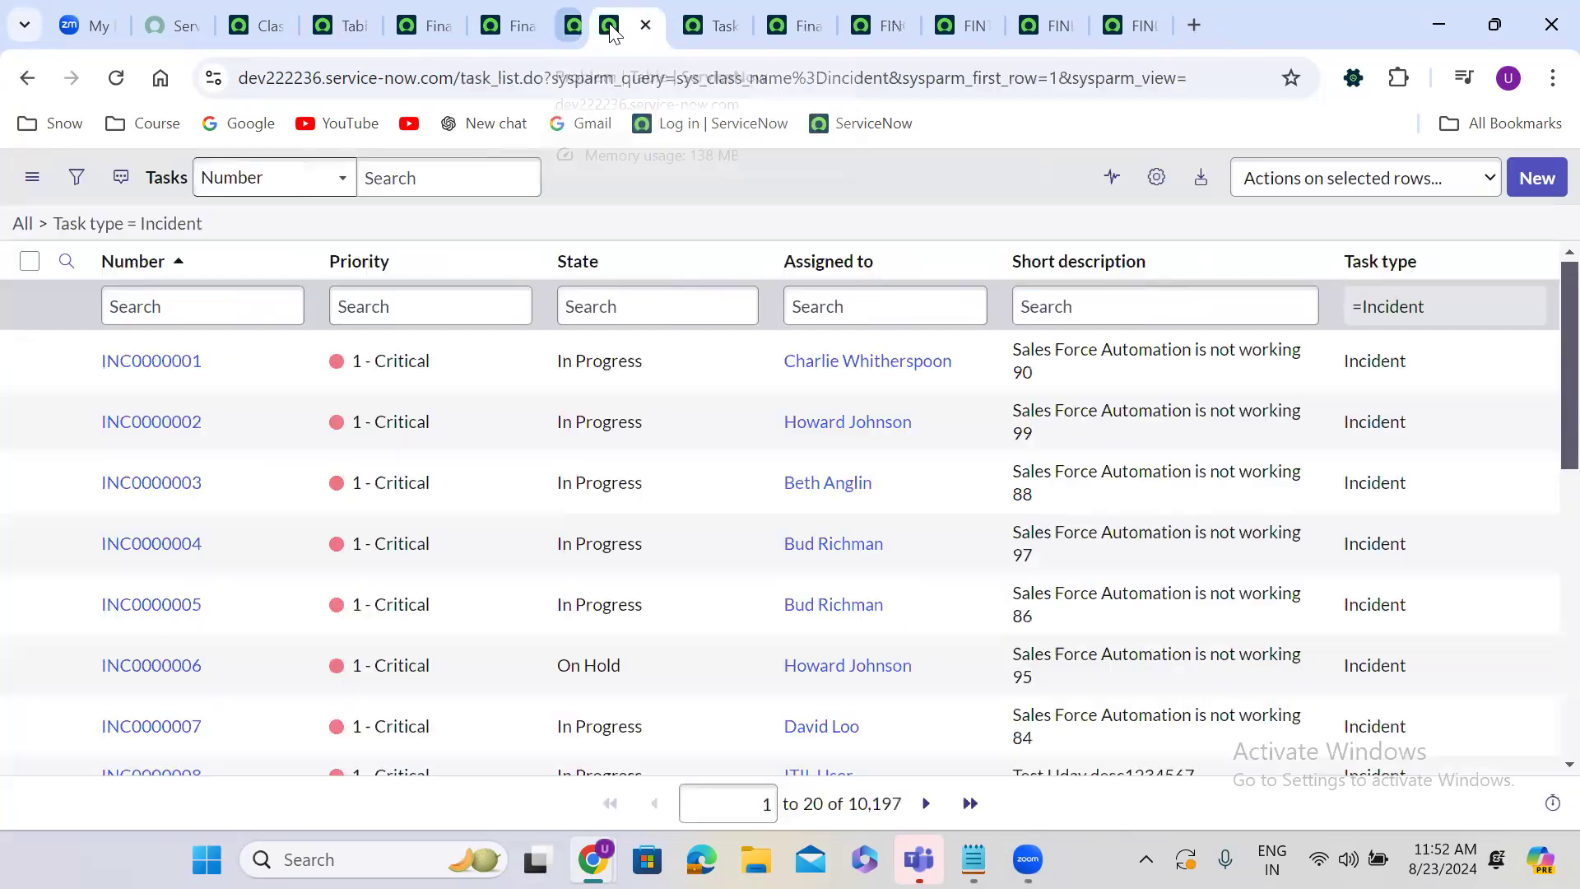
Close the Tasks list, the Task type dictionary entry without saving, and the Finance Cases list filtered by class.
left_click(611, 26)
left_click(610, 26)
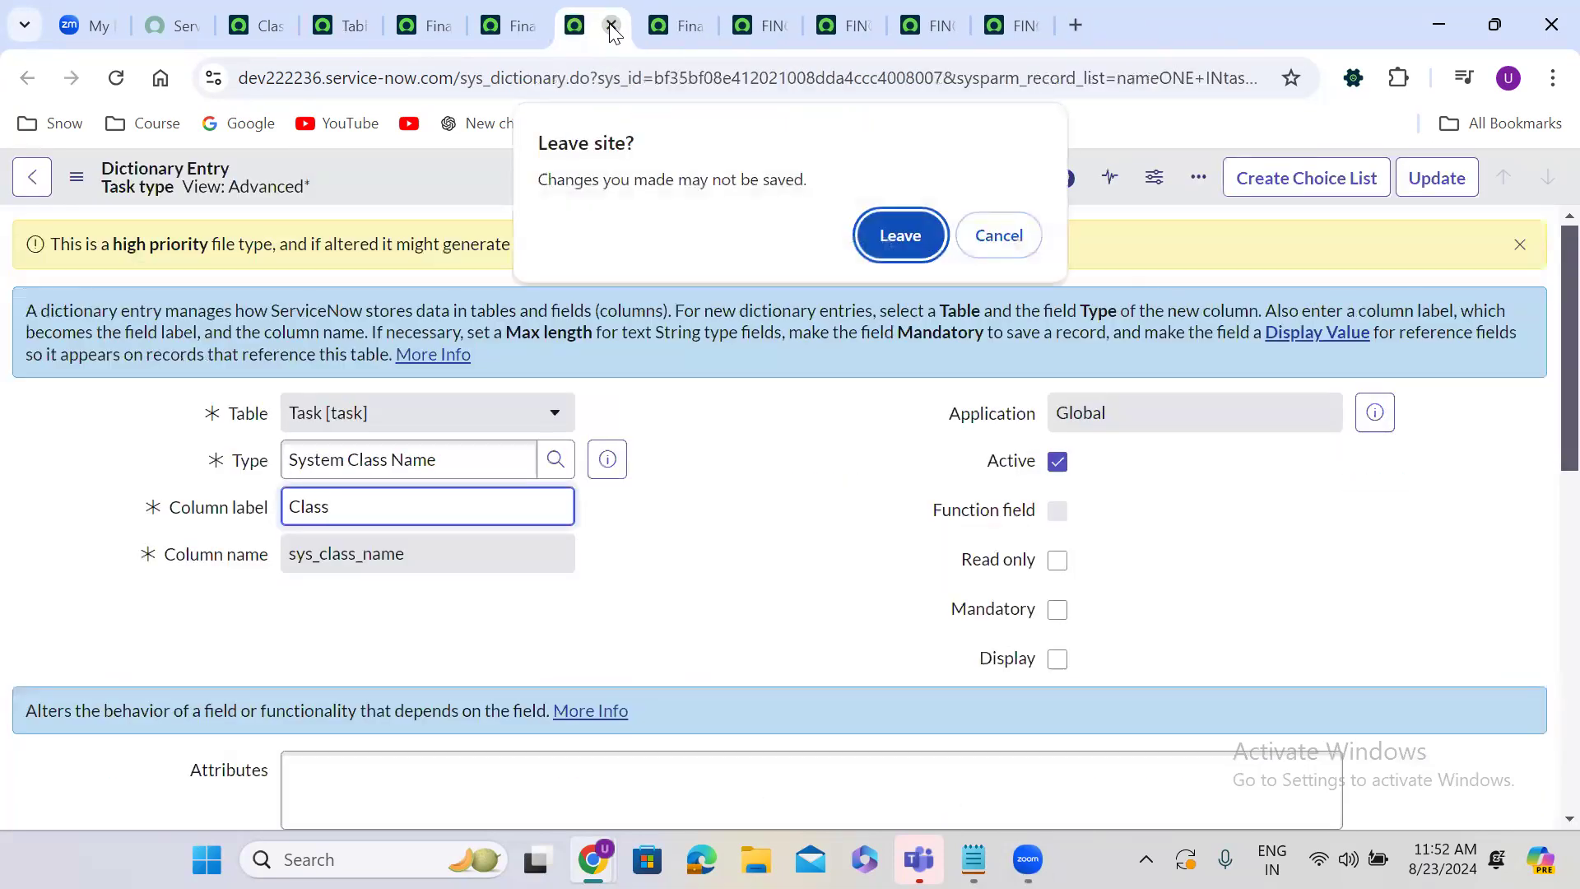
left_click(897, 233)
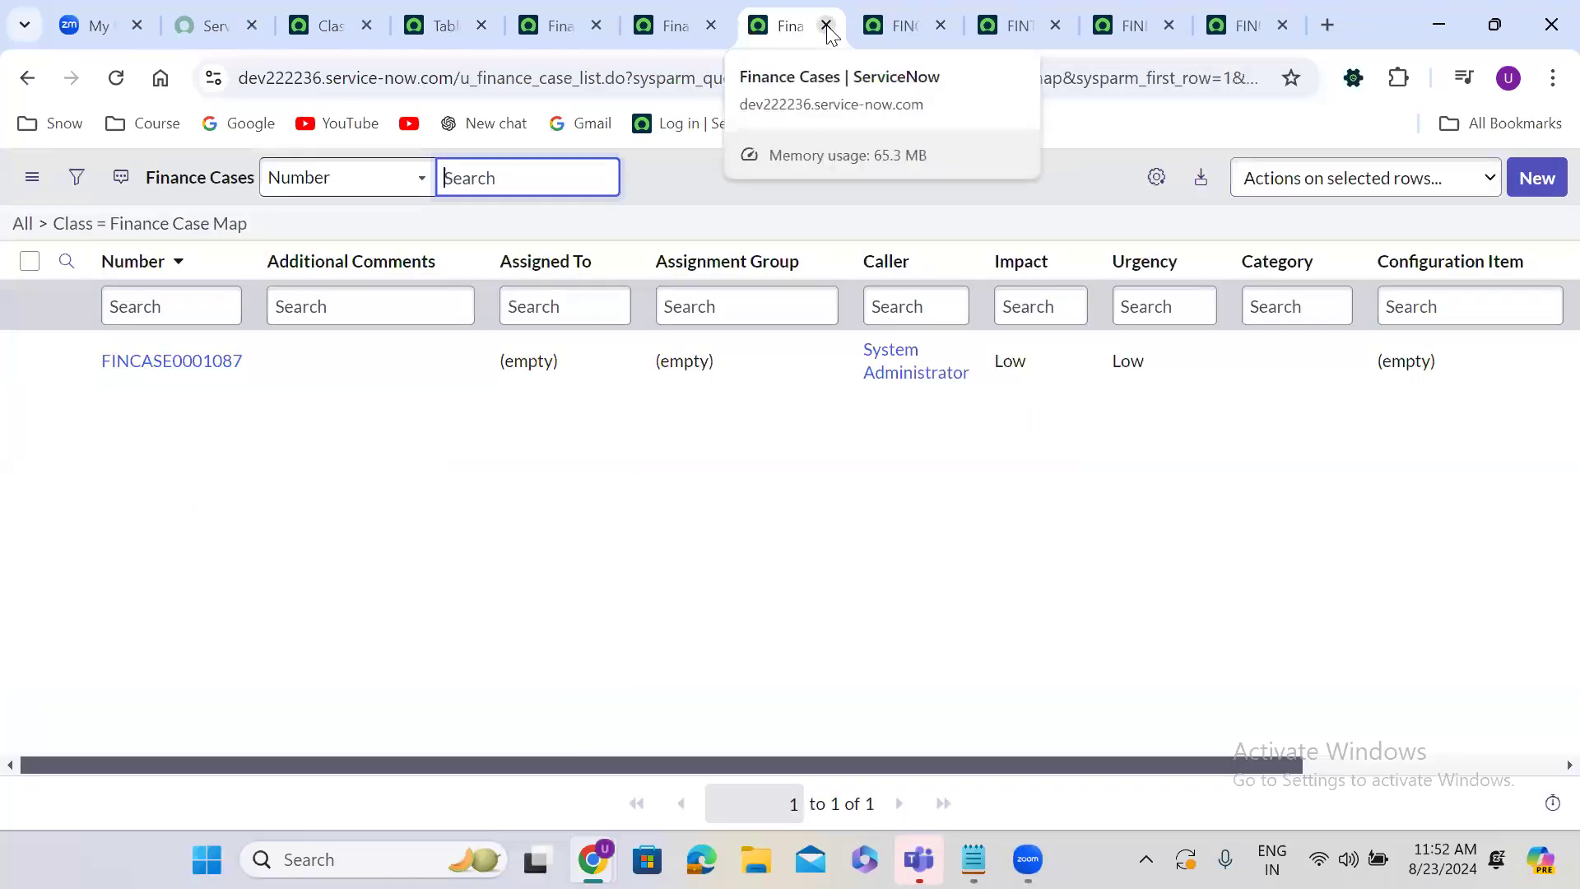
left_click(826, 25)
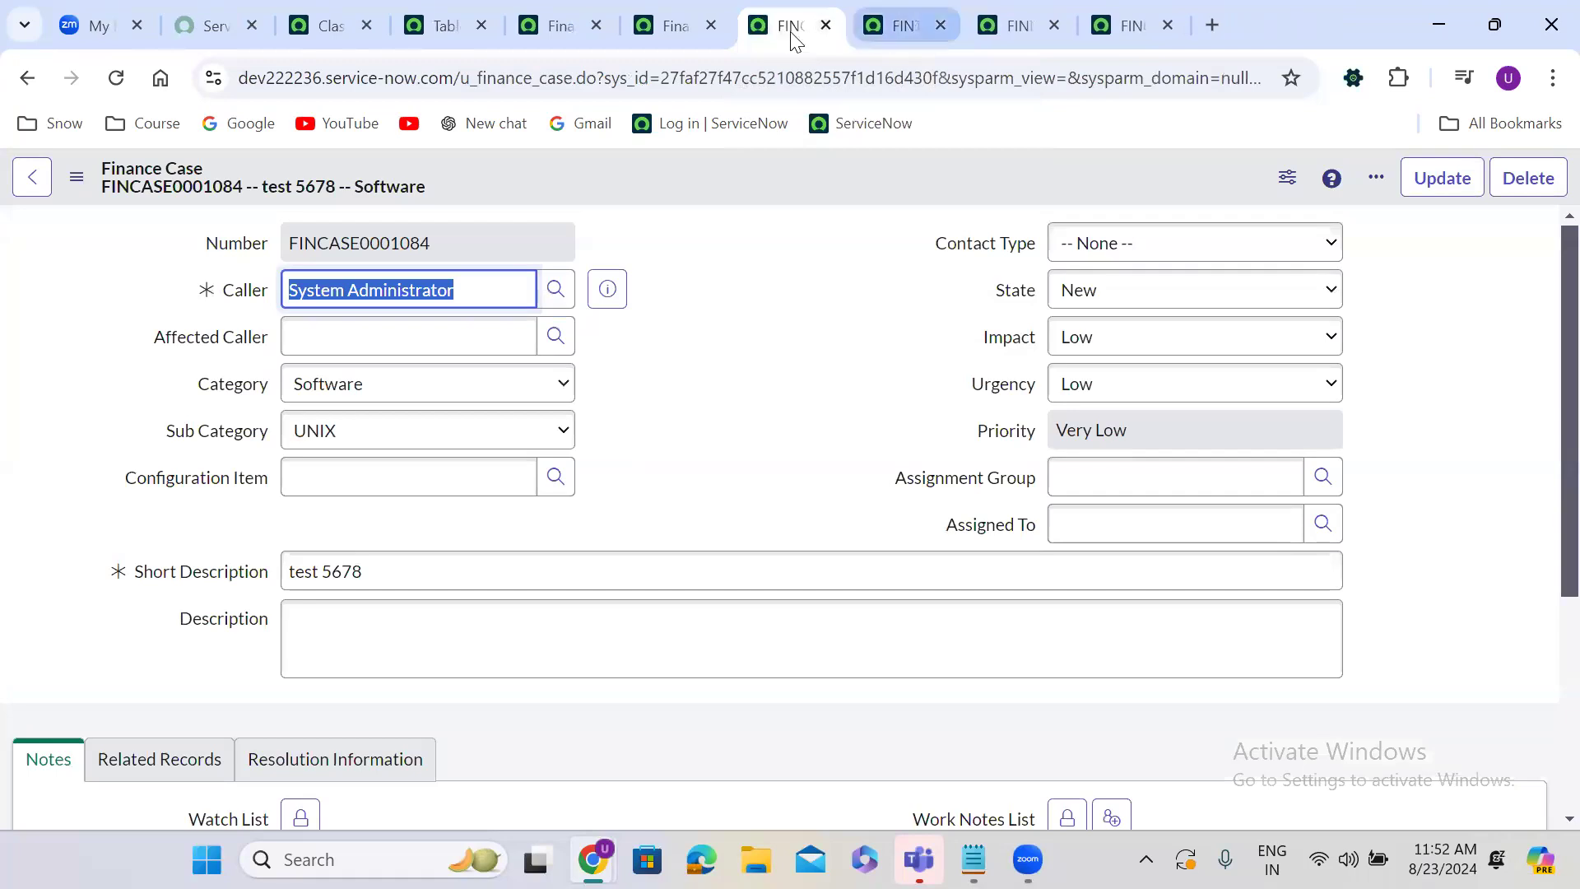
Look through the open Finance Case Task, Finance Case Log and Finance Case Map records.
left_click(880, 23)
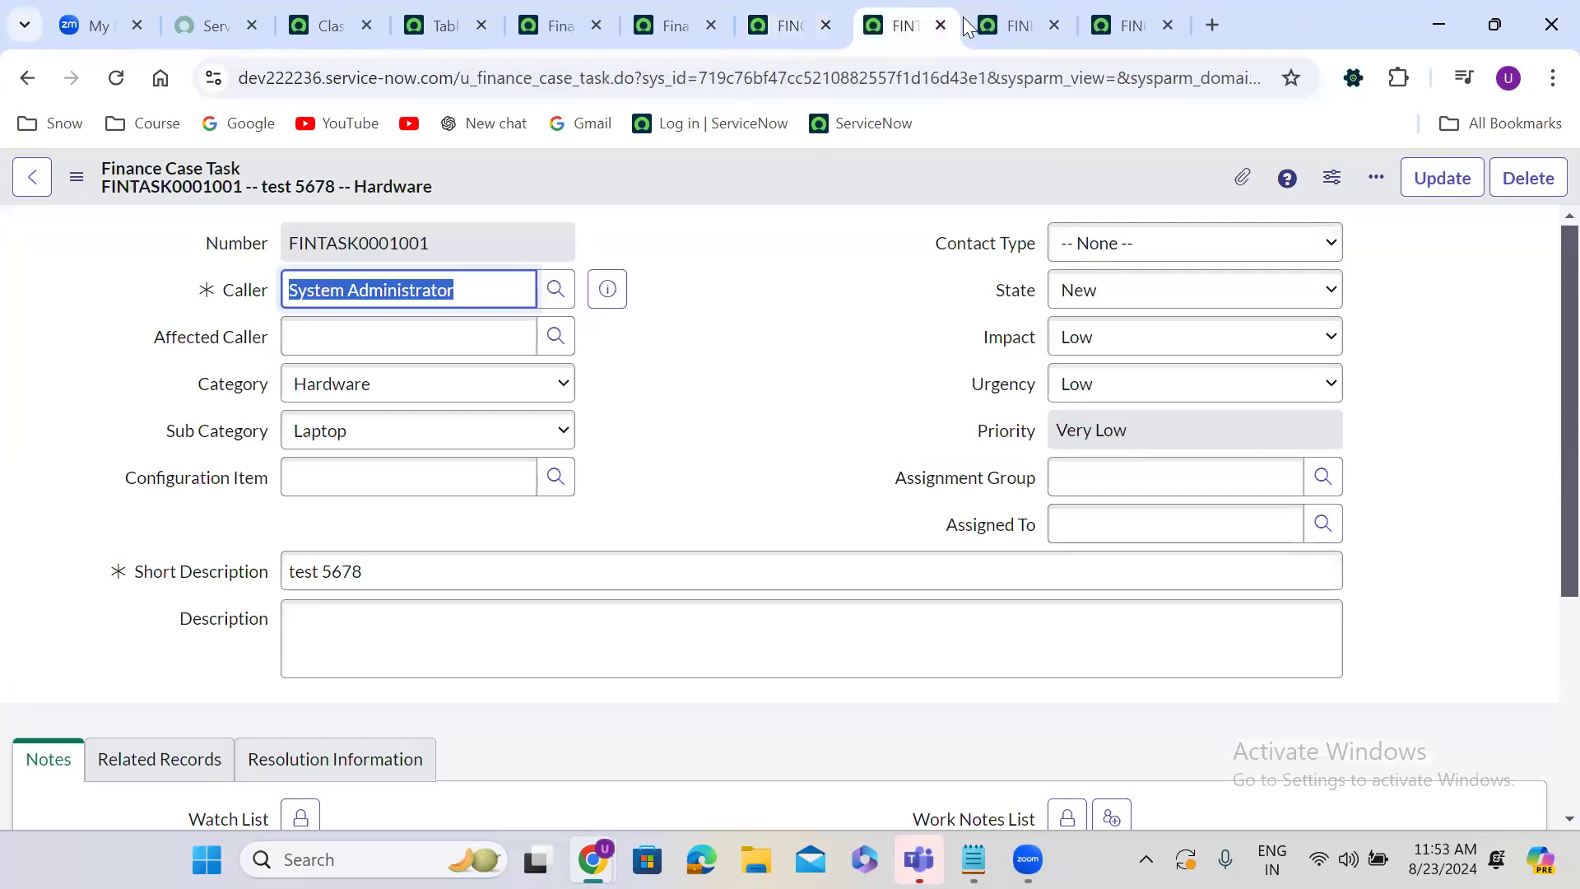
left_click(998, 25)
left_click(1085, 23)
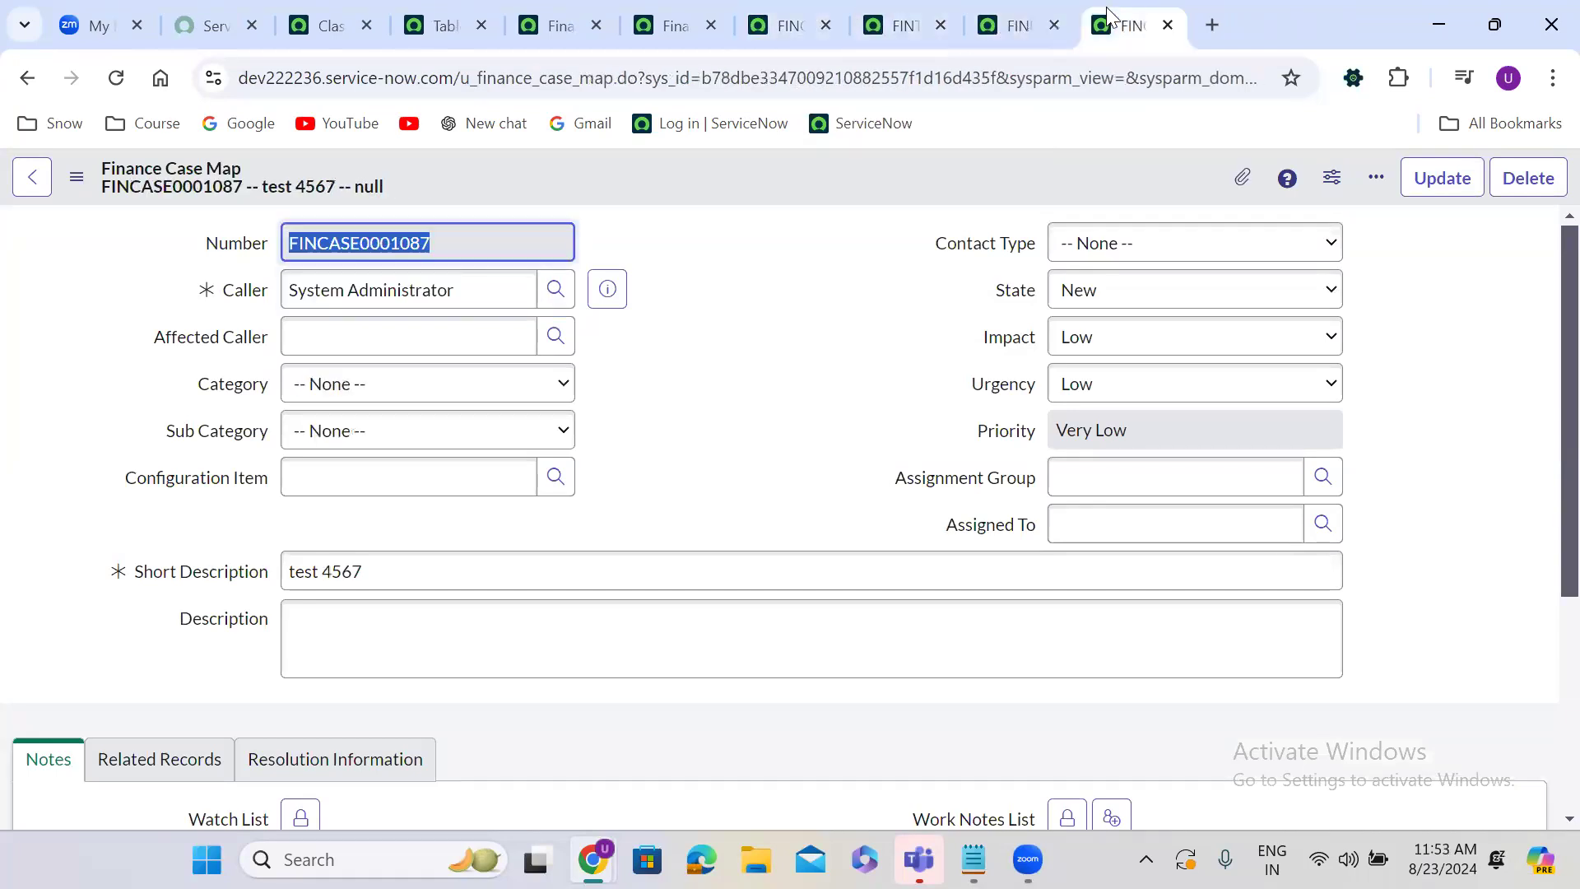
Close the Finance Case Log table definition and the Finance Case Maps list.
left_click(545, 25)
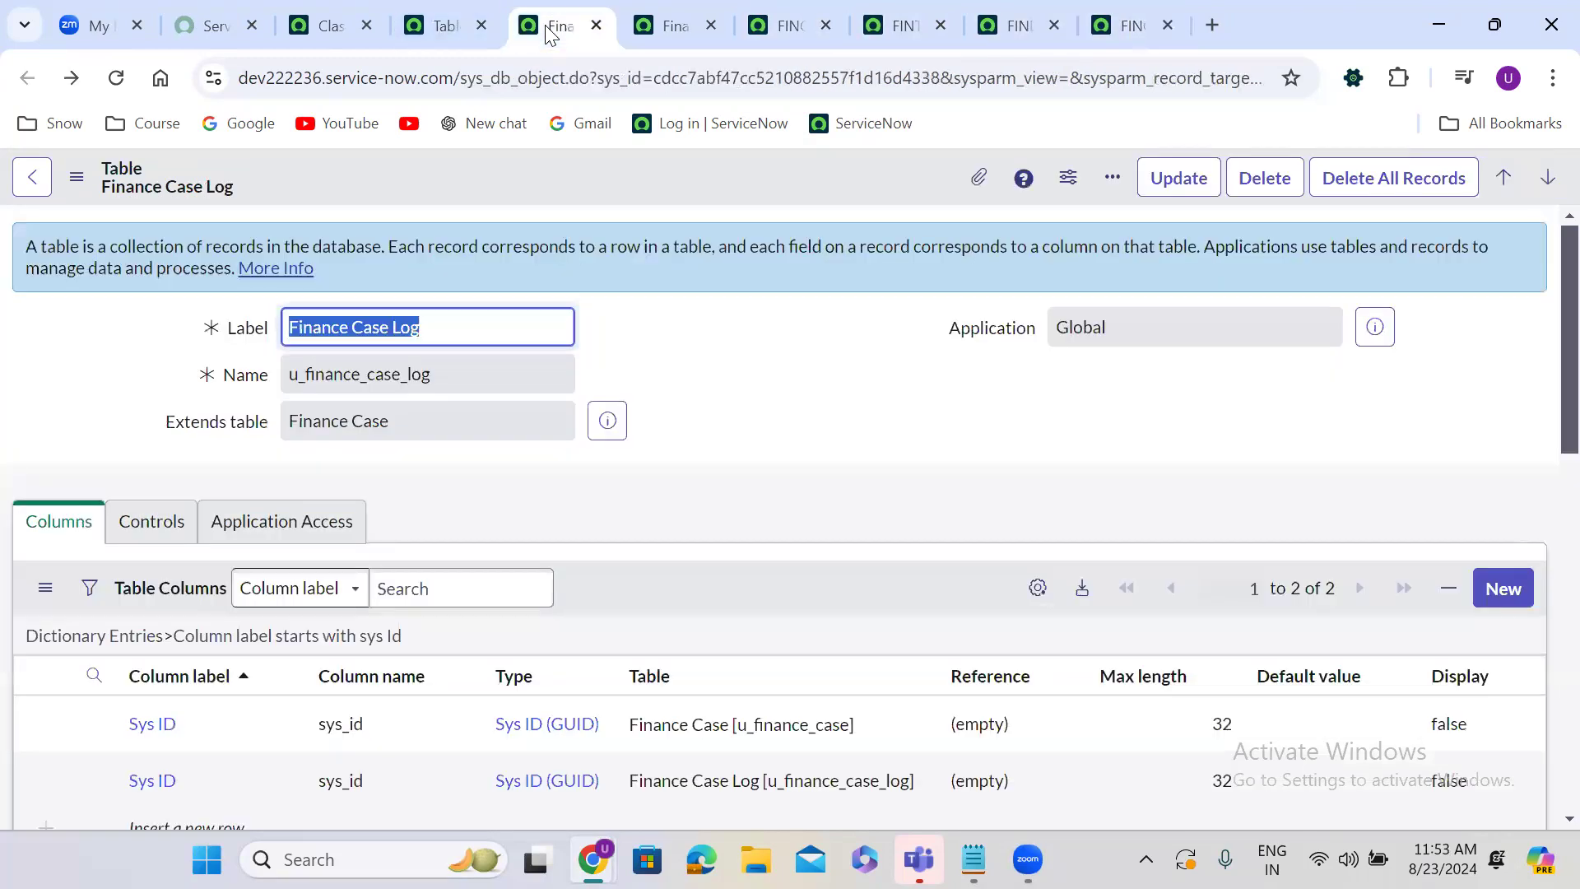
left_click(603, 26)
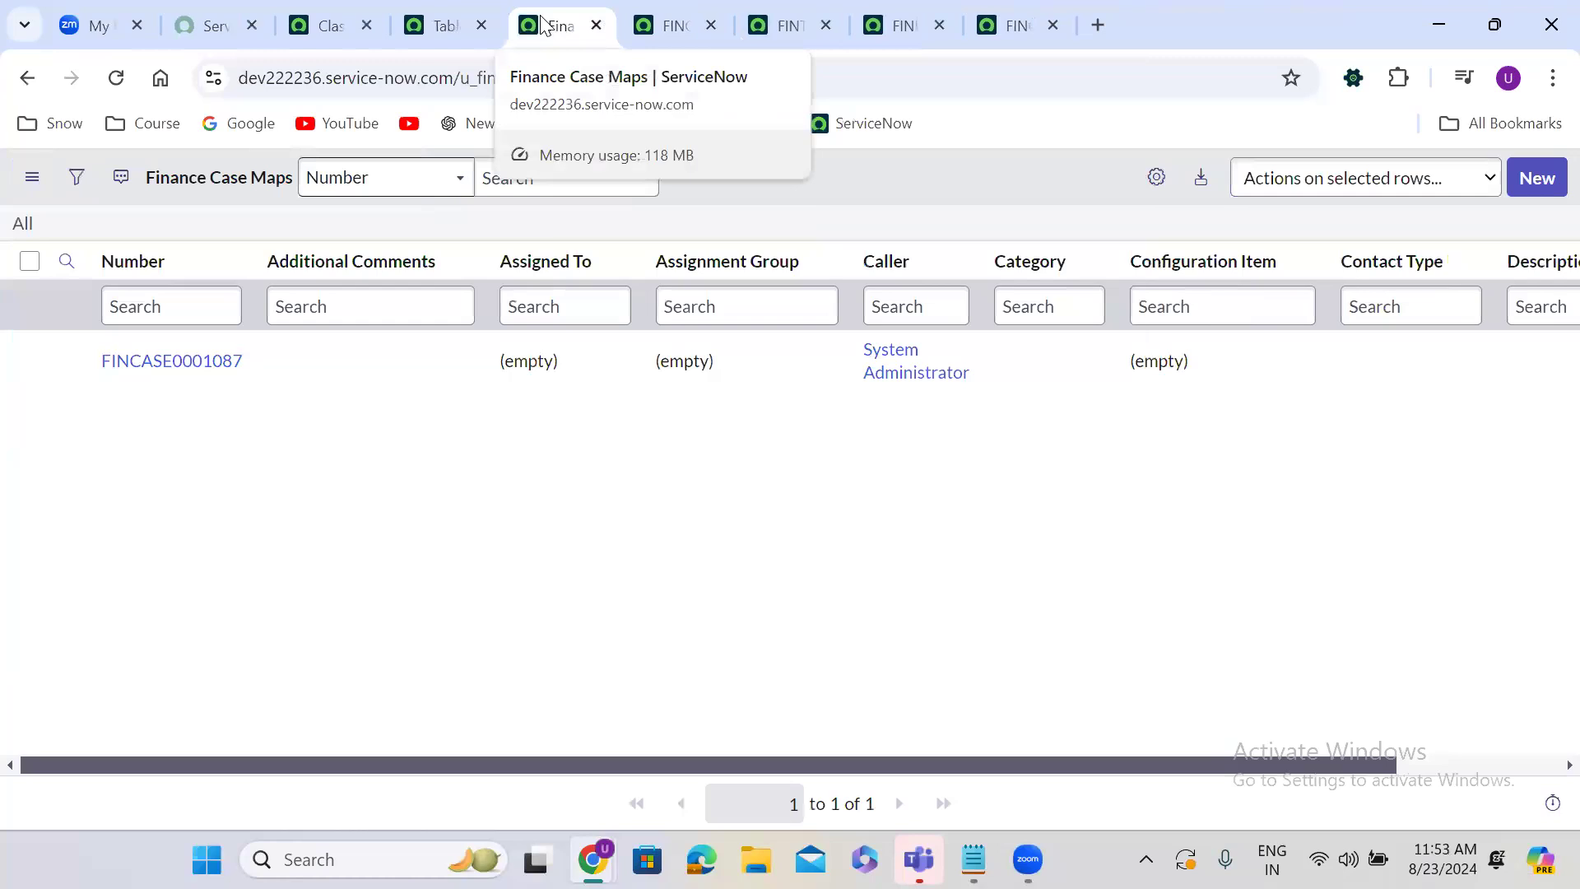
left_click(596, 25)
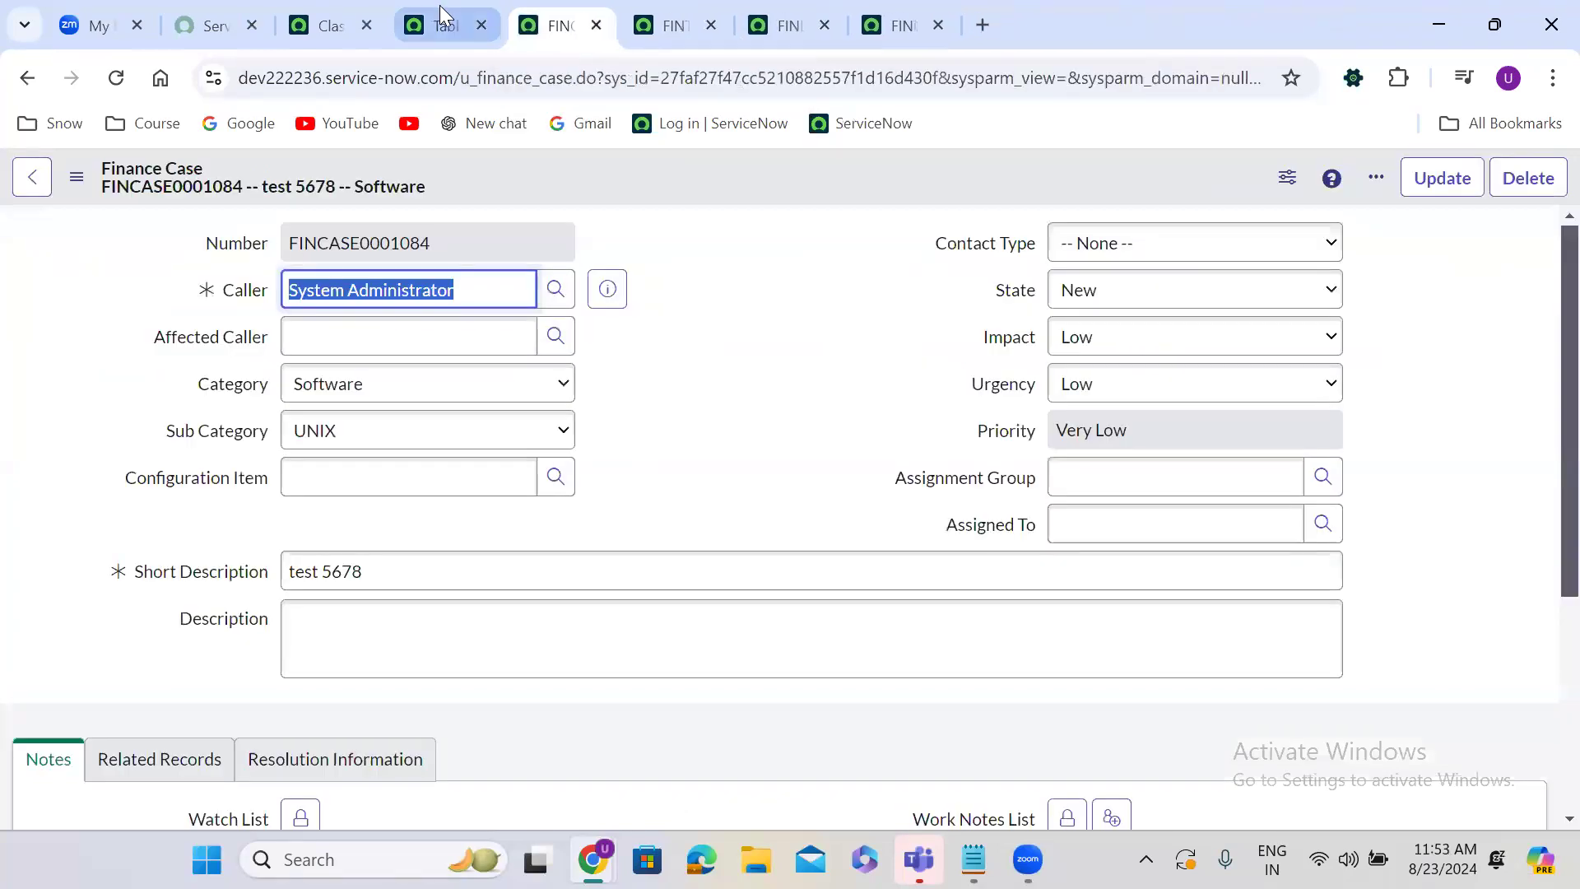
Reduce the Tables list filter to Update name is not empty and open the Finance Case table definition in a new tab.
left_click(442, 23)
left_click(151, 234)
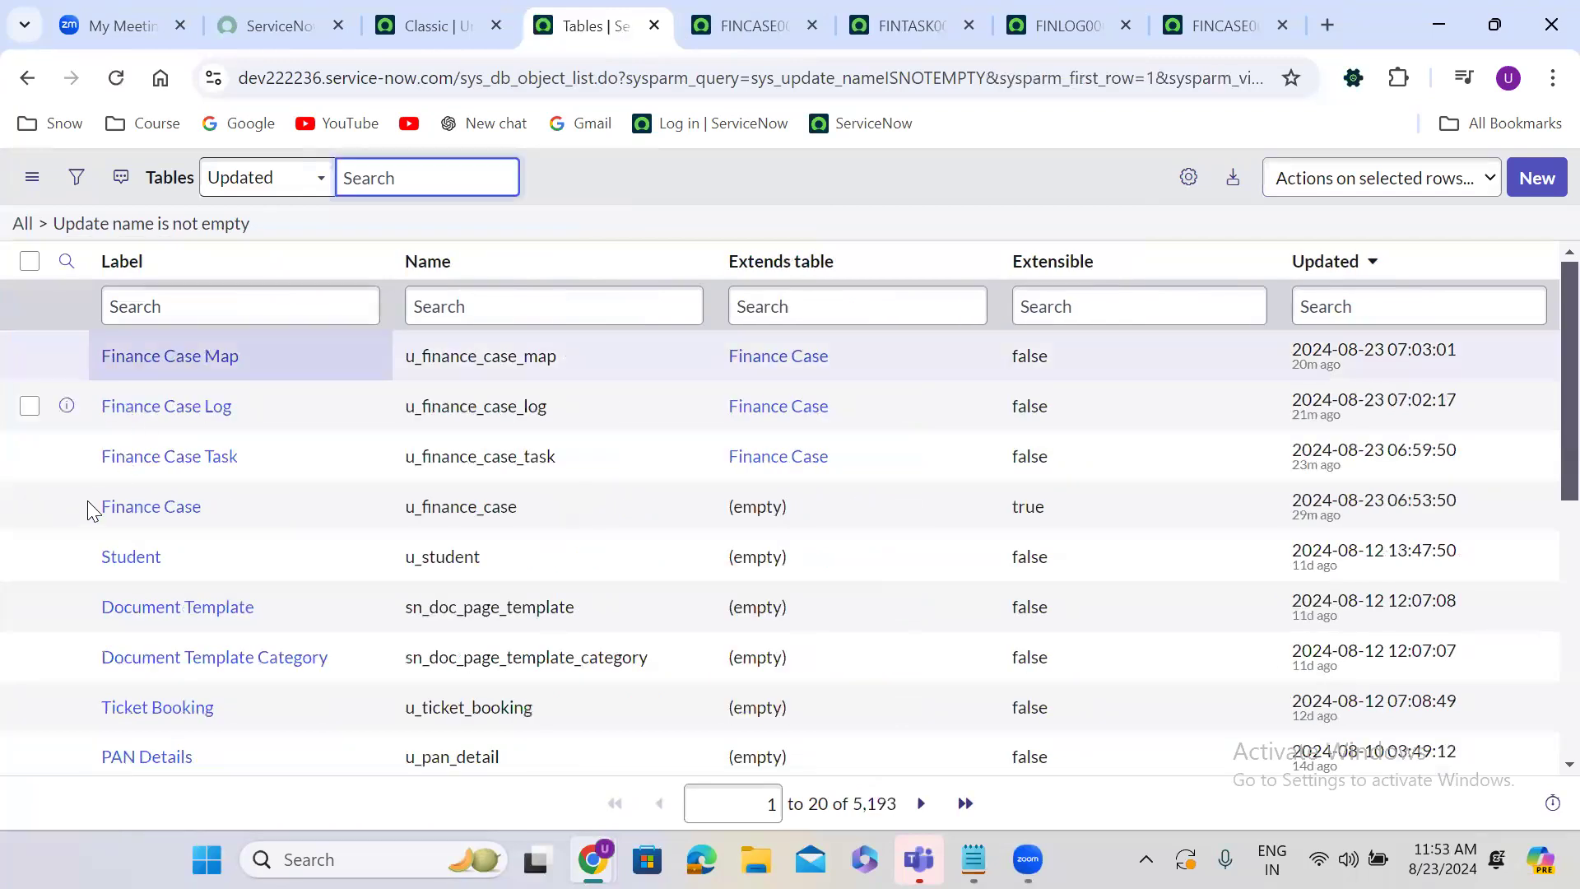
right_click(68, 507)
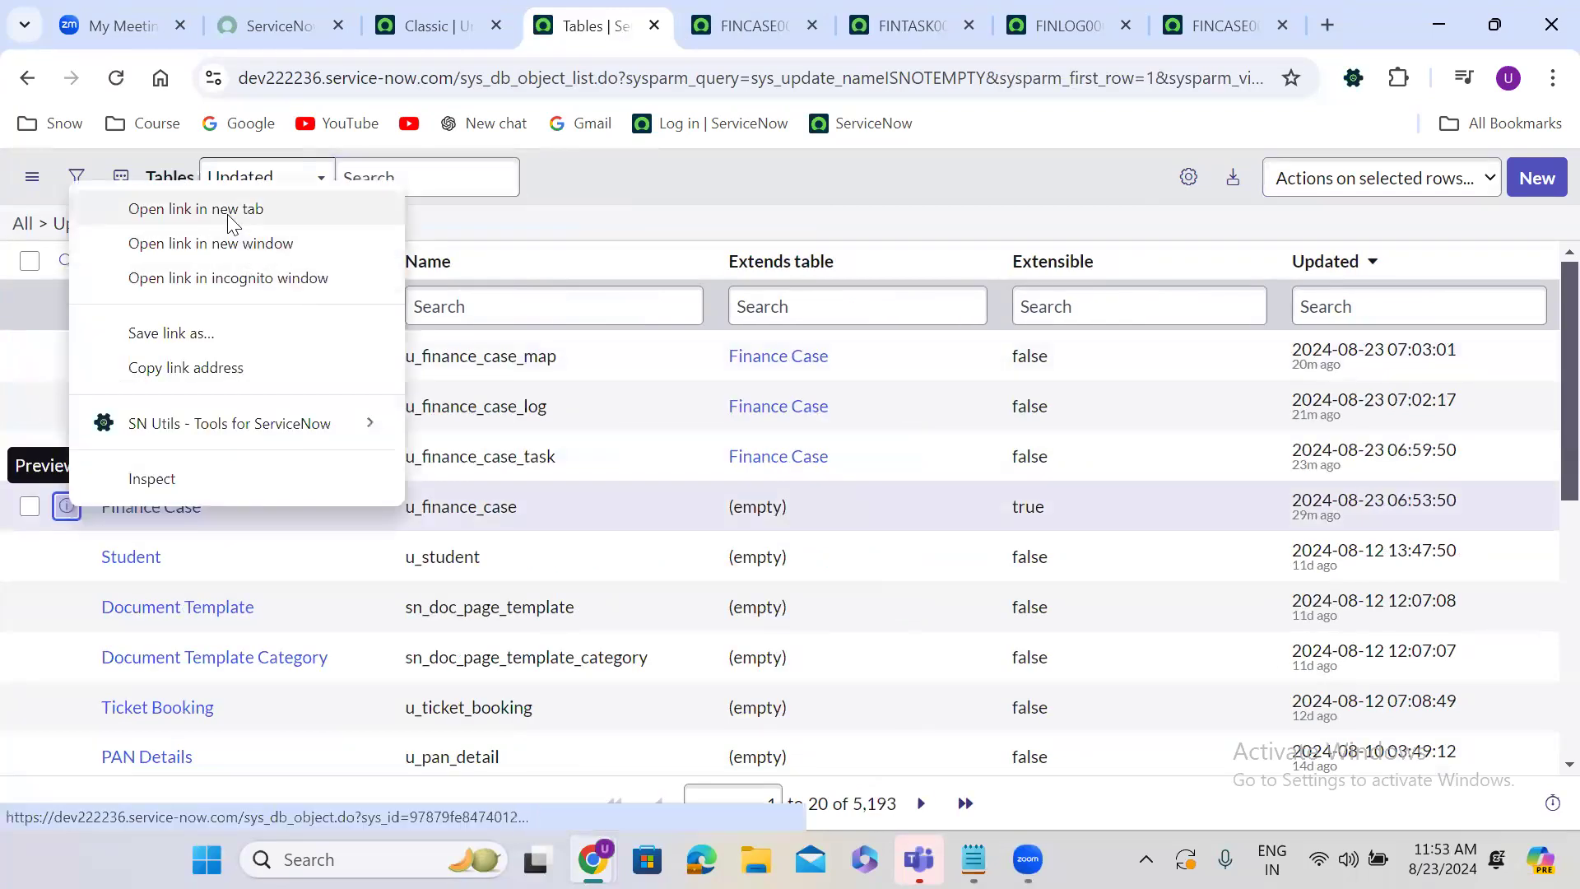
left_click(205, 208)
left_click(665, 11)
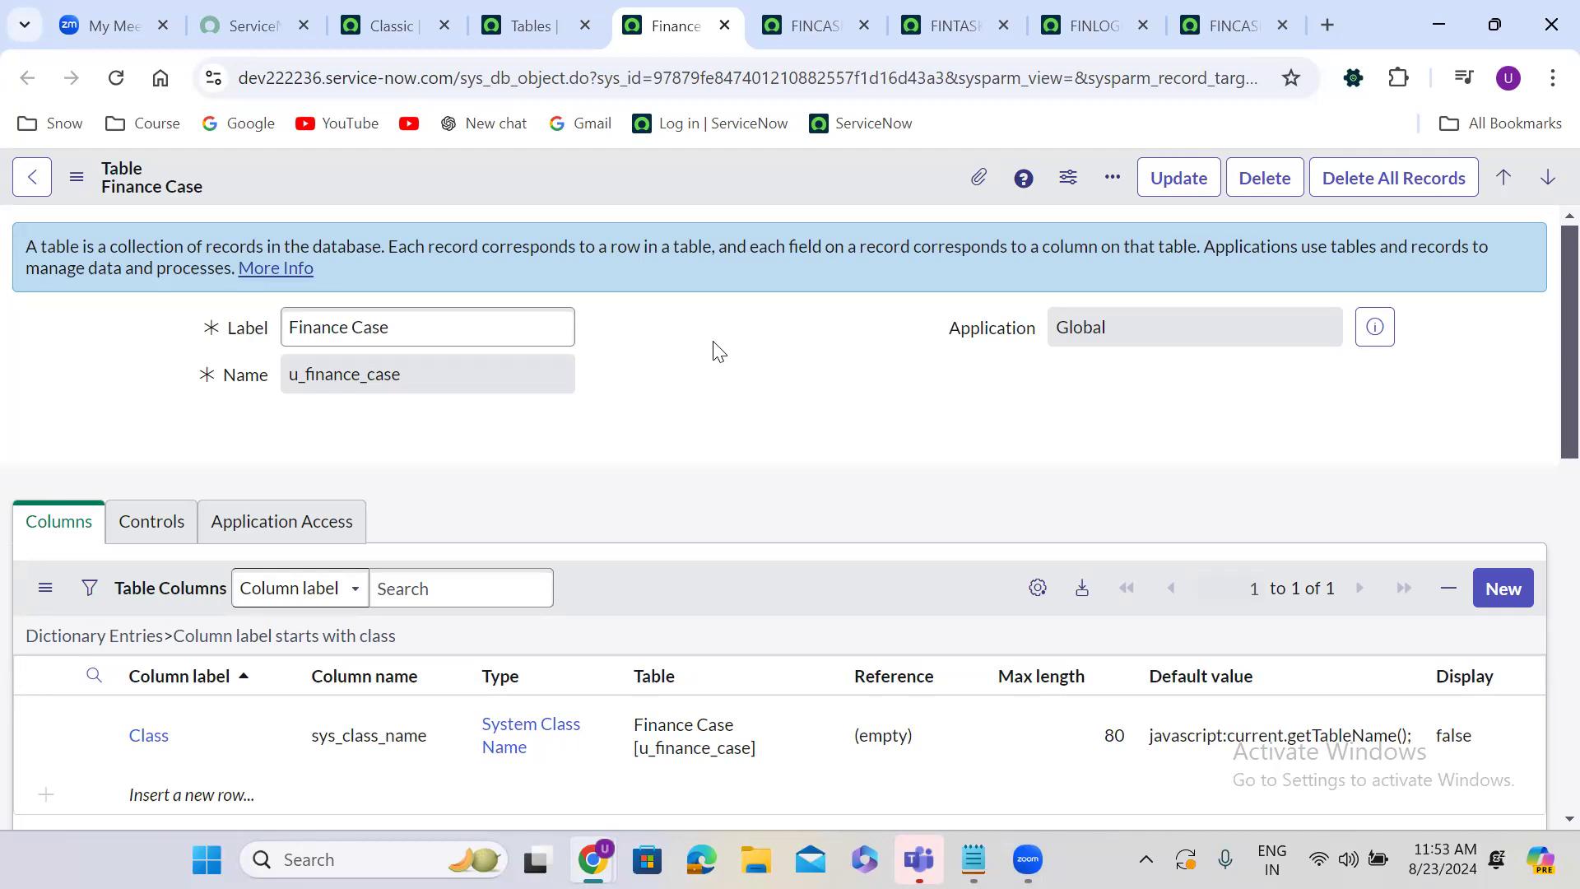
Compare the Caller field across the Finance Case, Finance Case Task, Finance Case Log and Finance Case Map records.
left_click(811, 10)
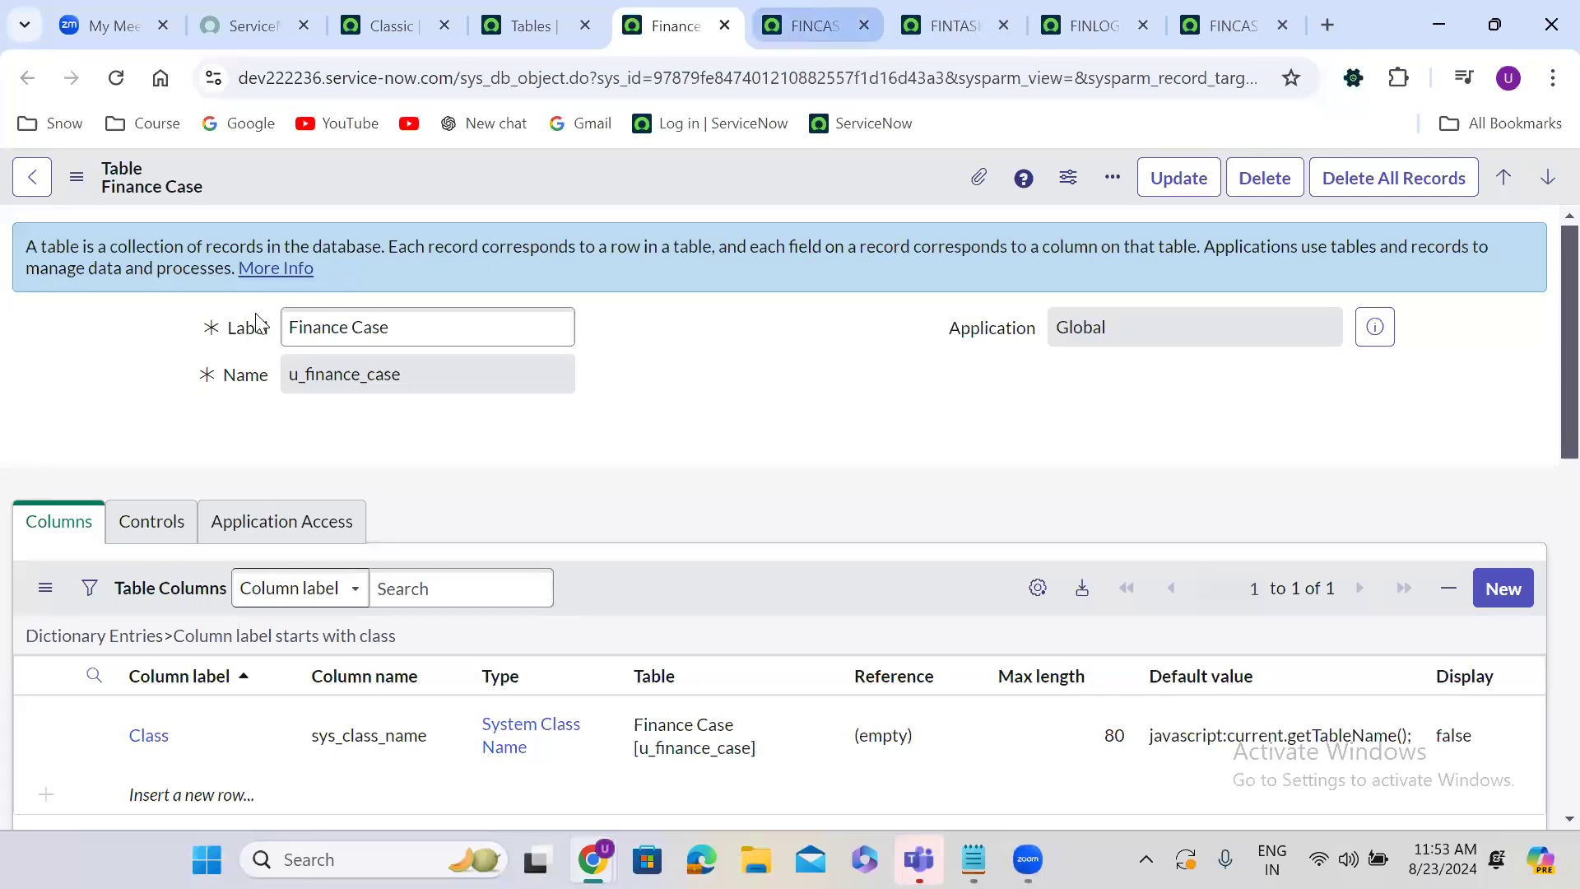
left_click(930, 25)
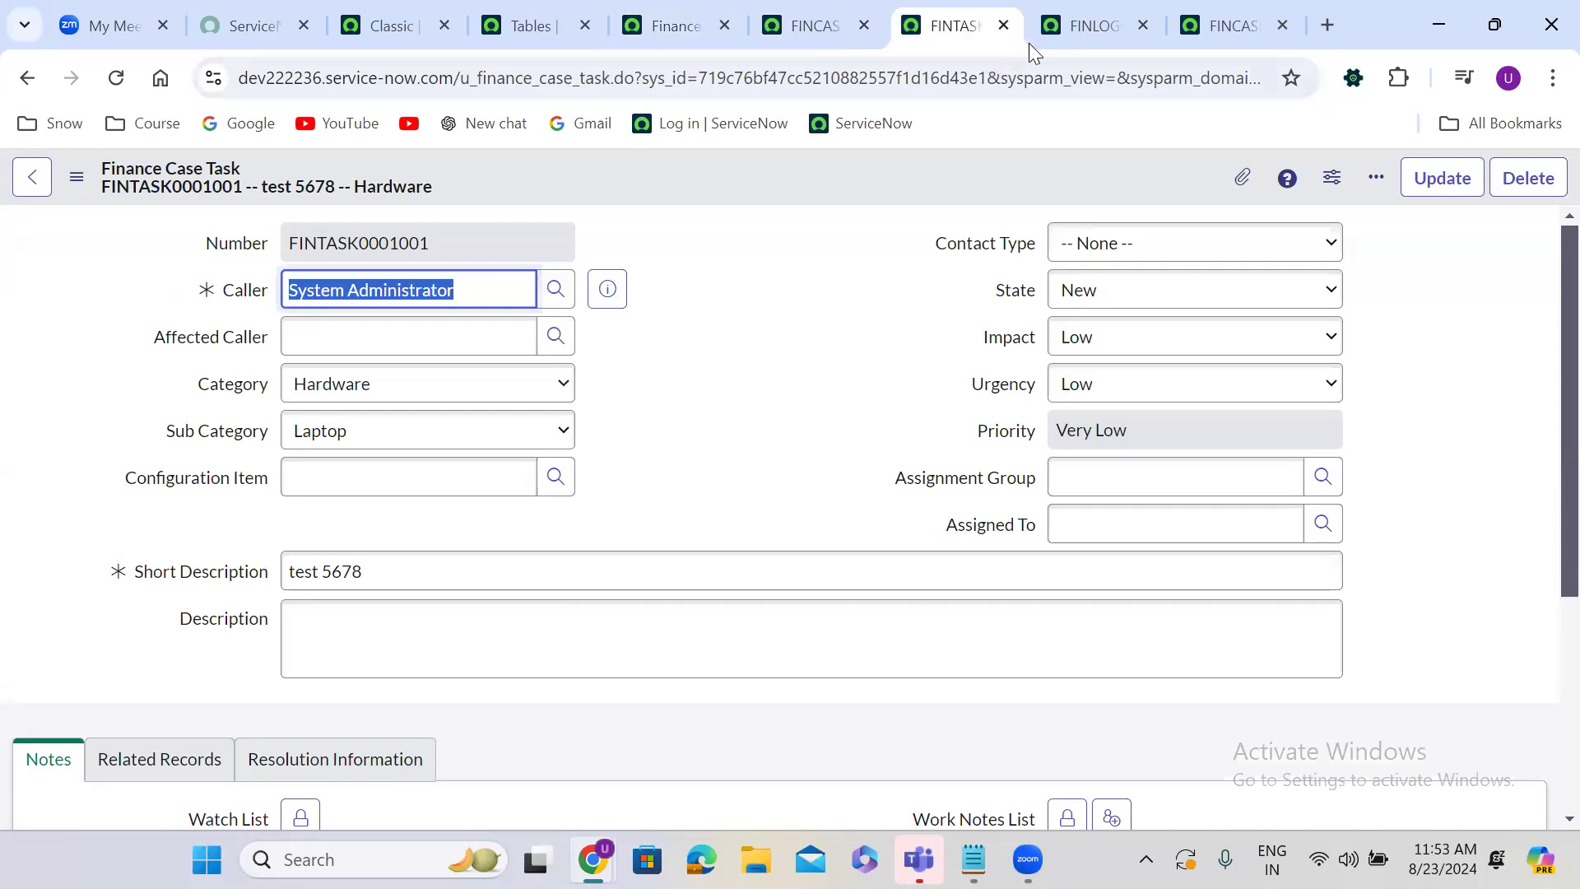
left_click(1067, 31)
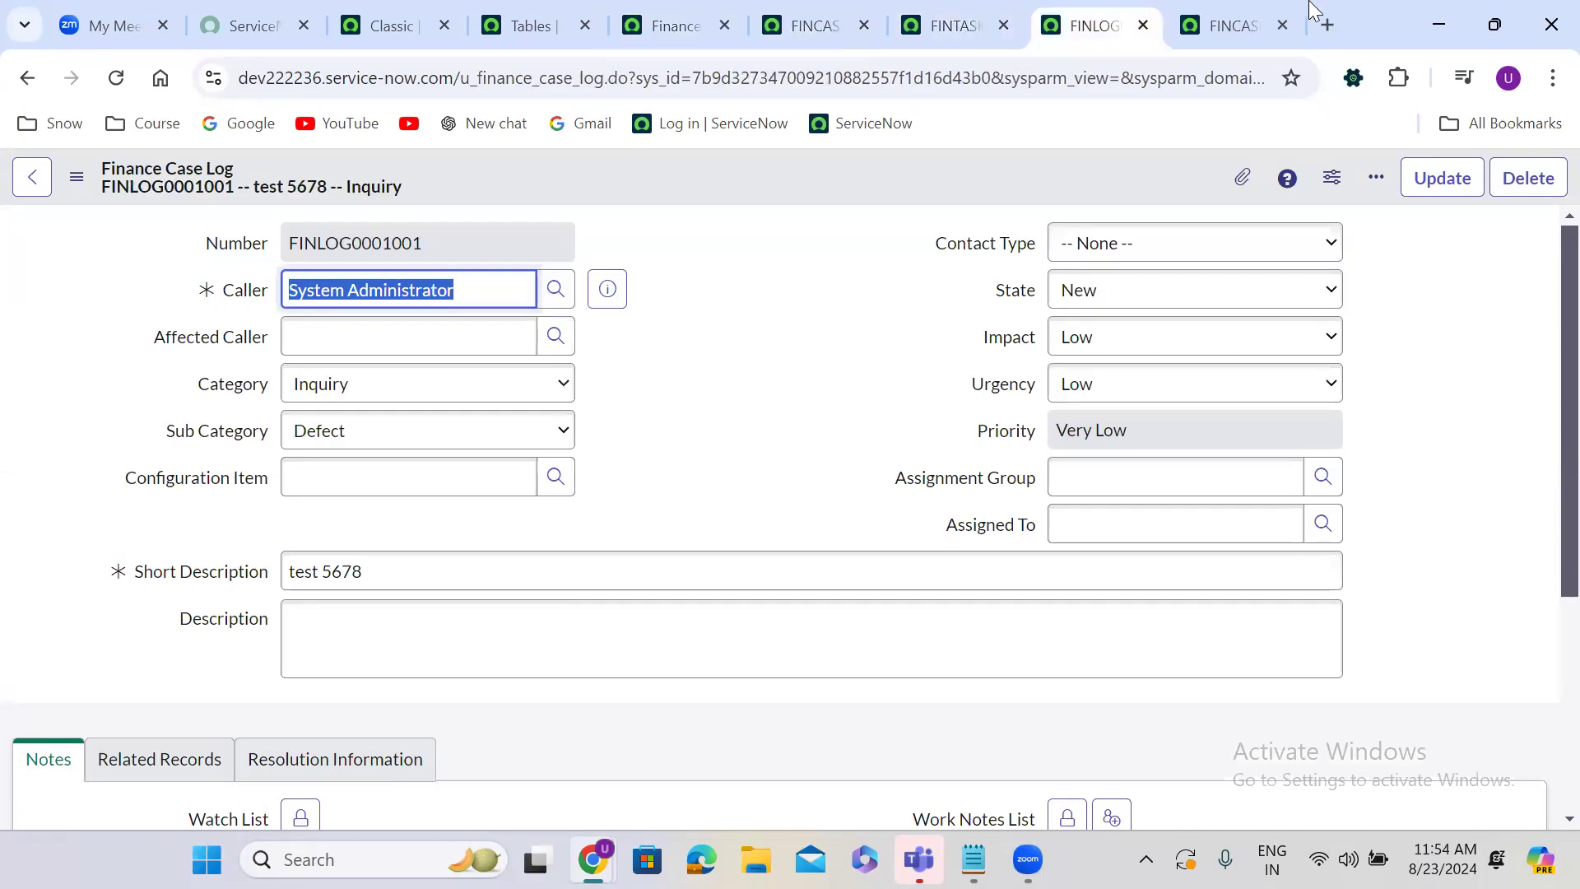
left_click(1232, 7)
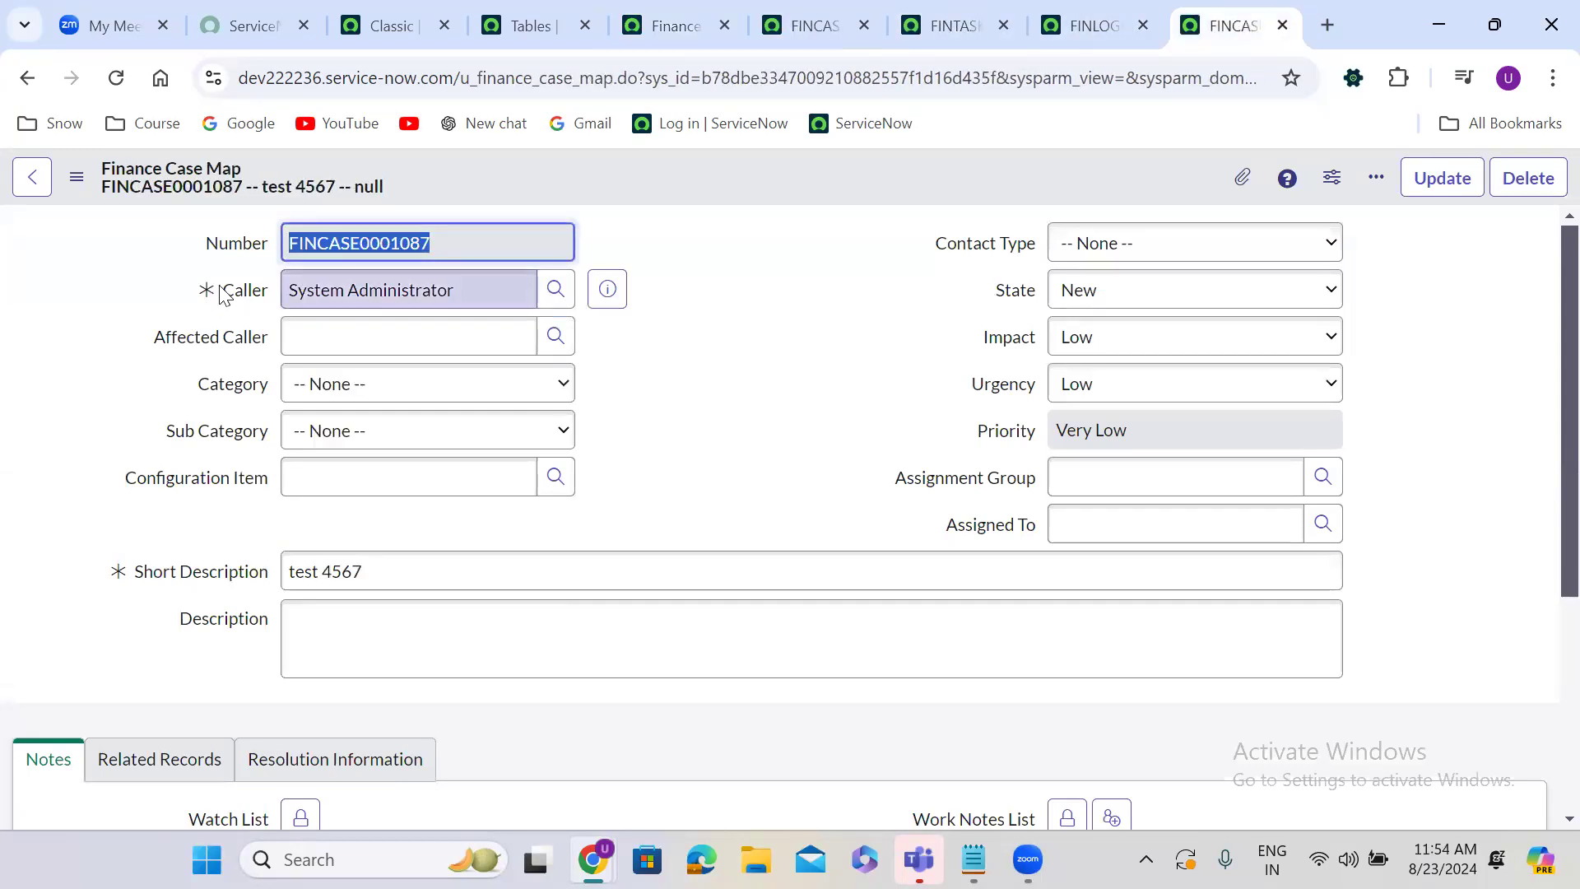
left_click(848, 15)
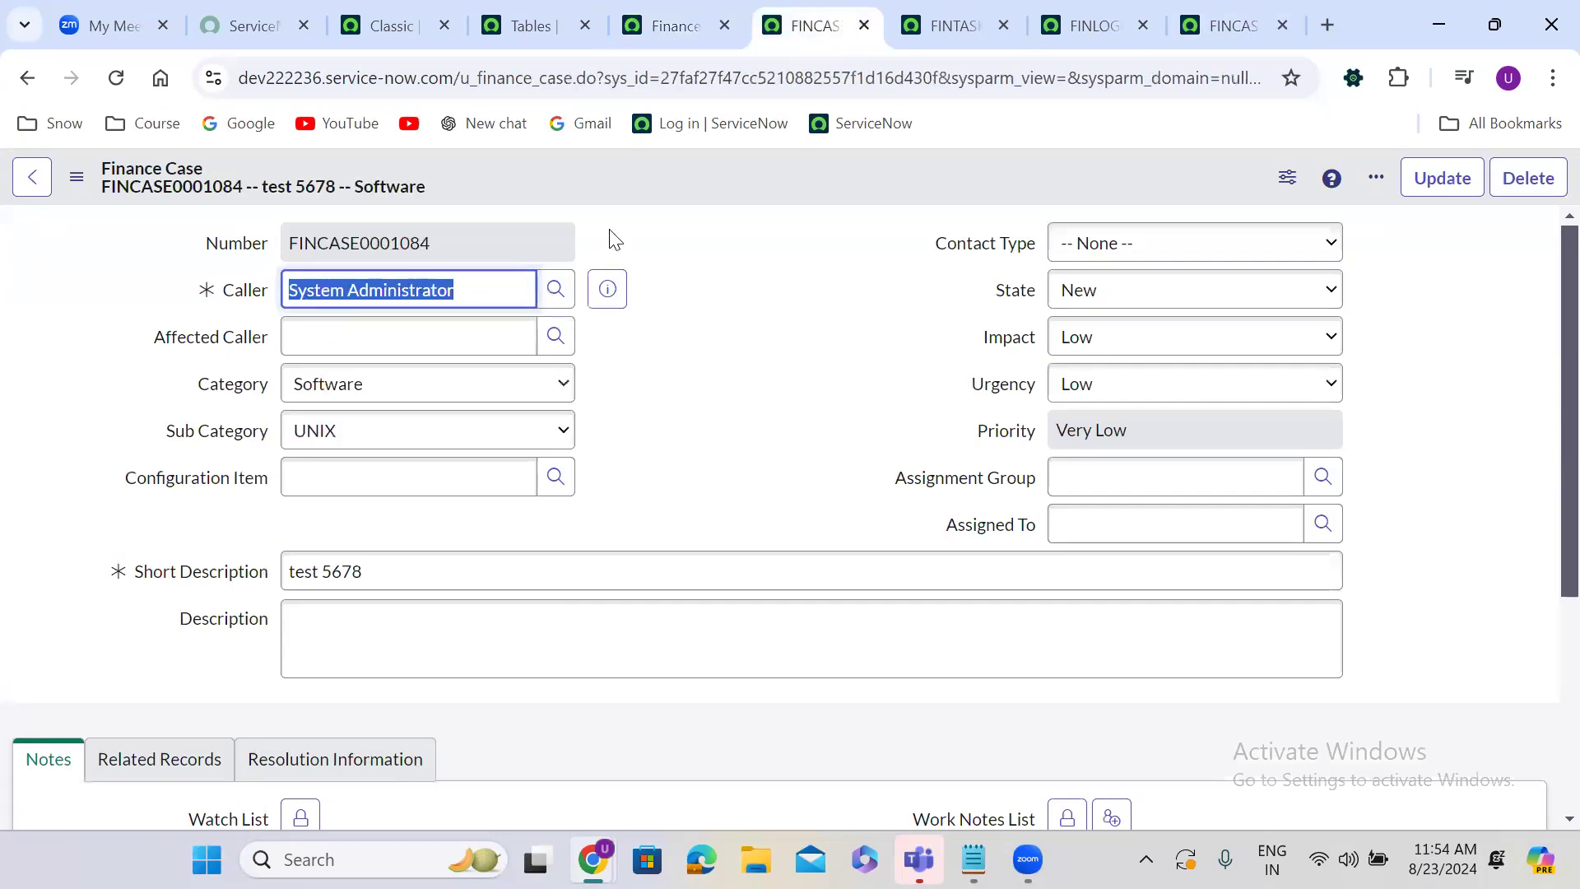
left_click(943, 25)
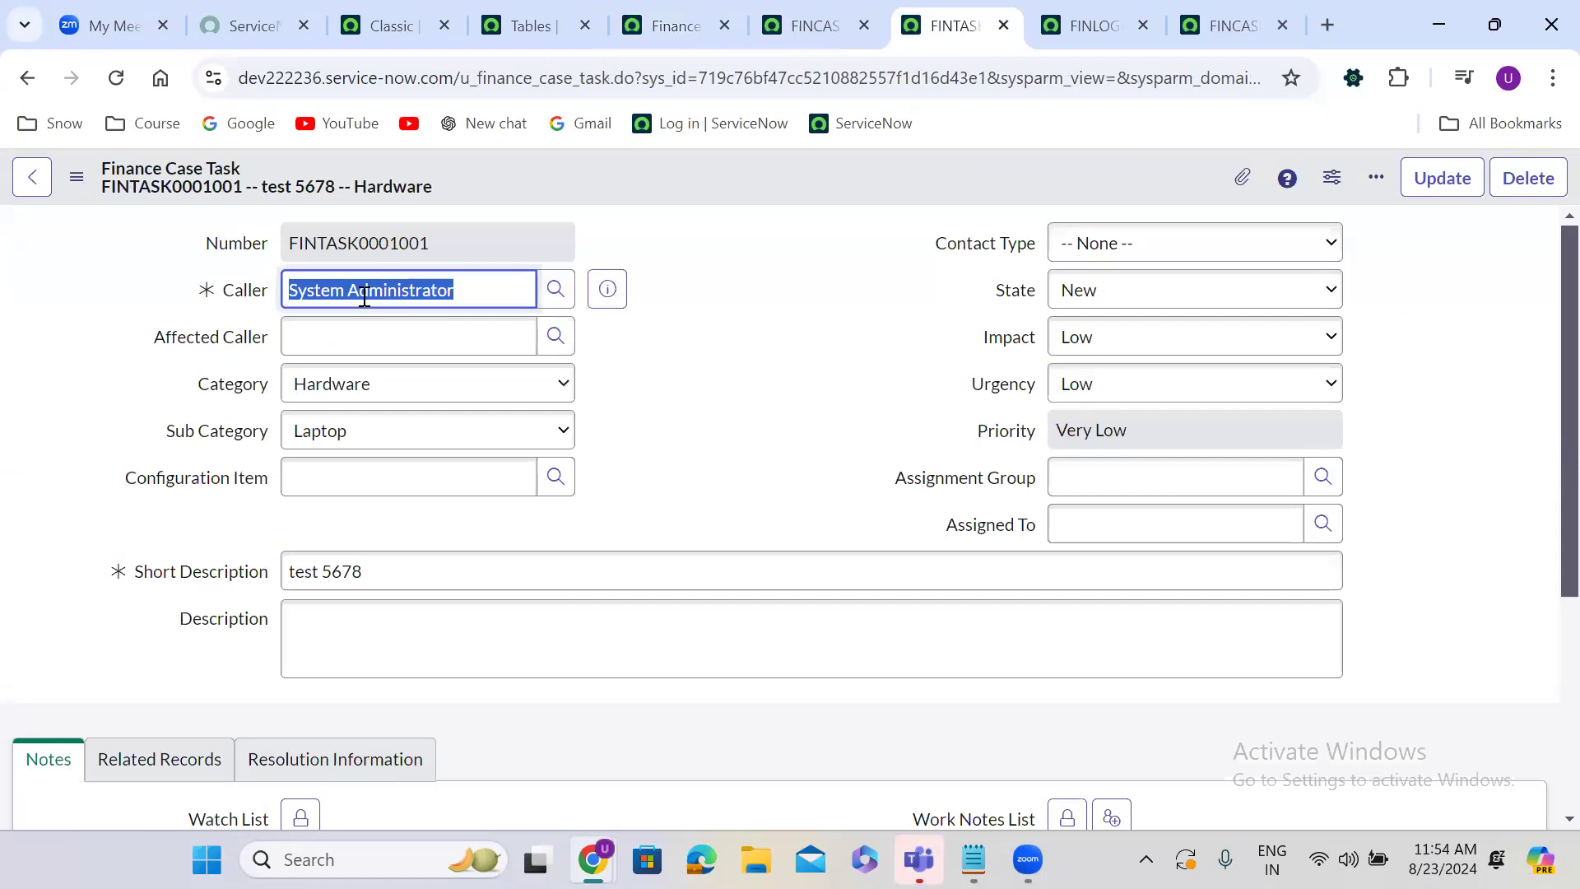
left_click(1095, 23)
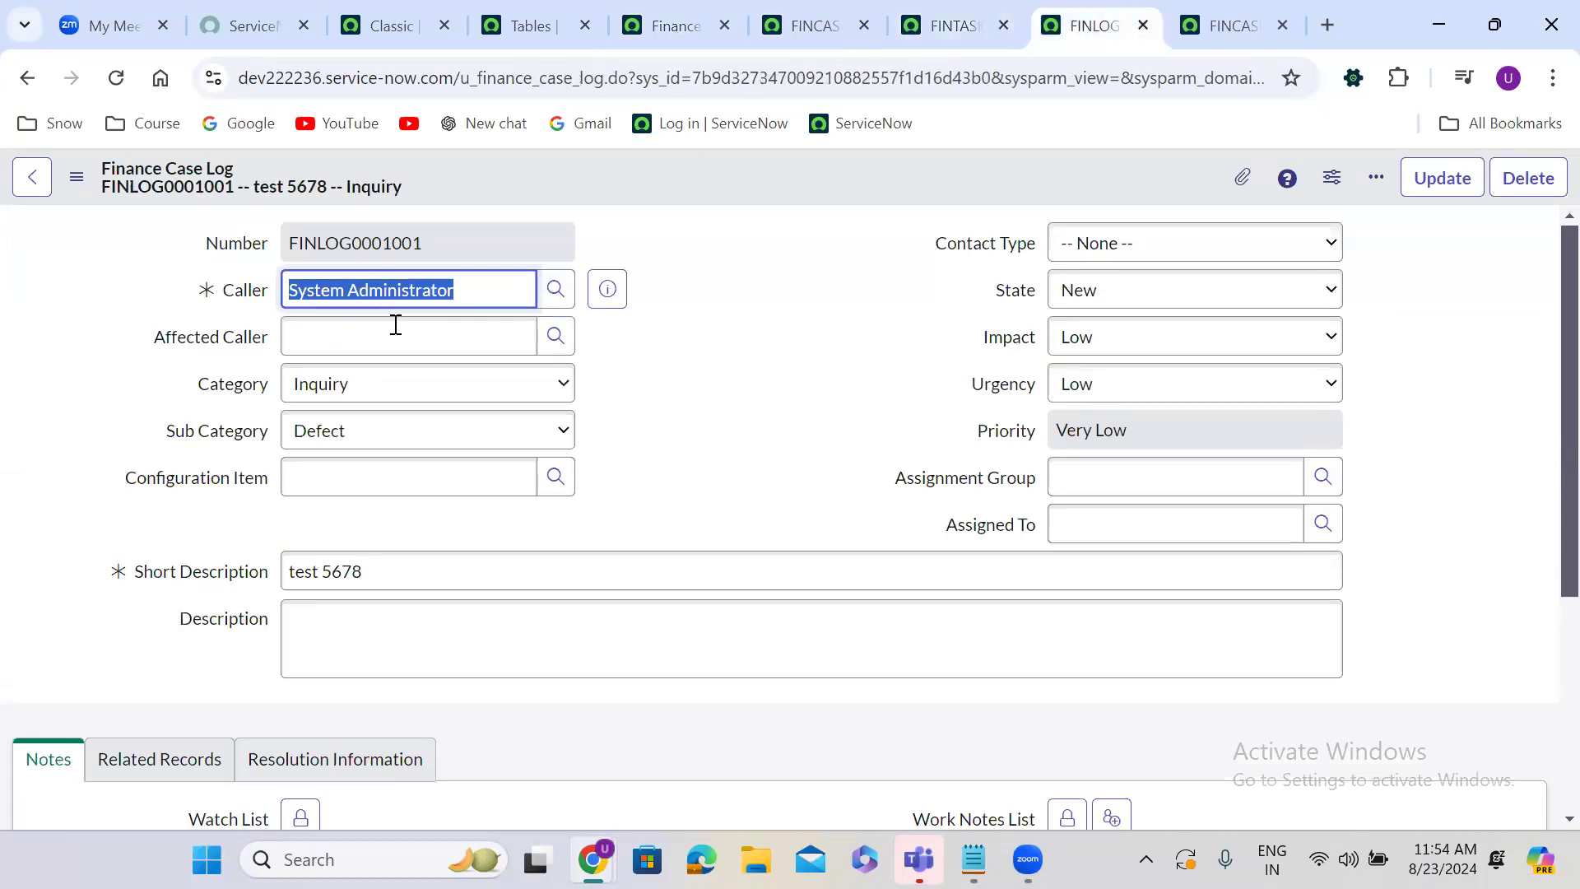
left_click(1232, 25)
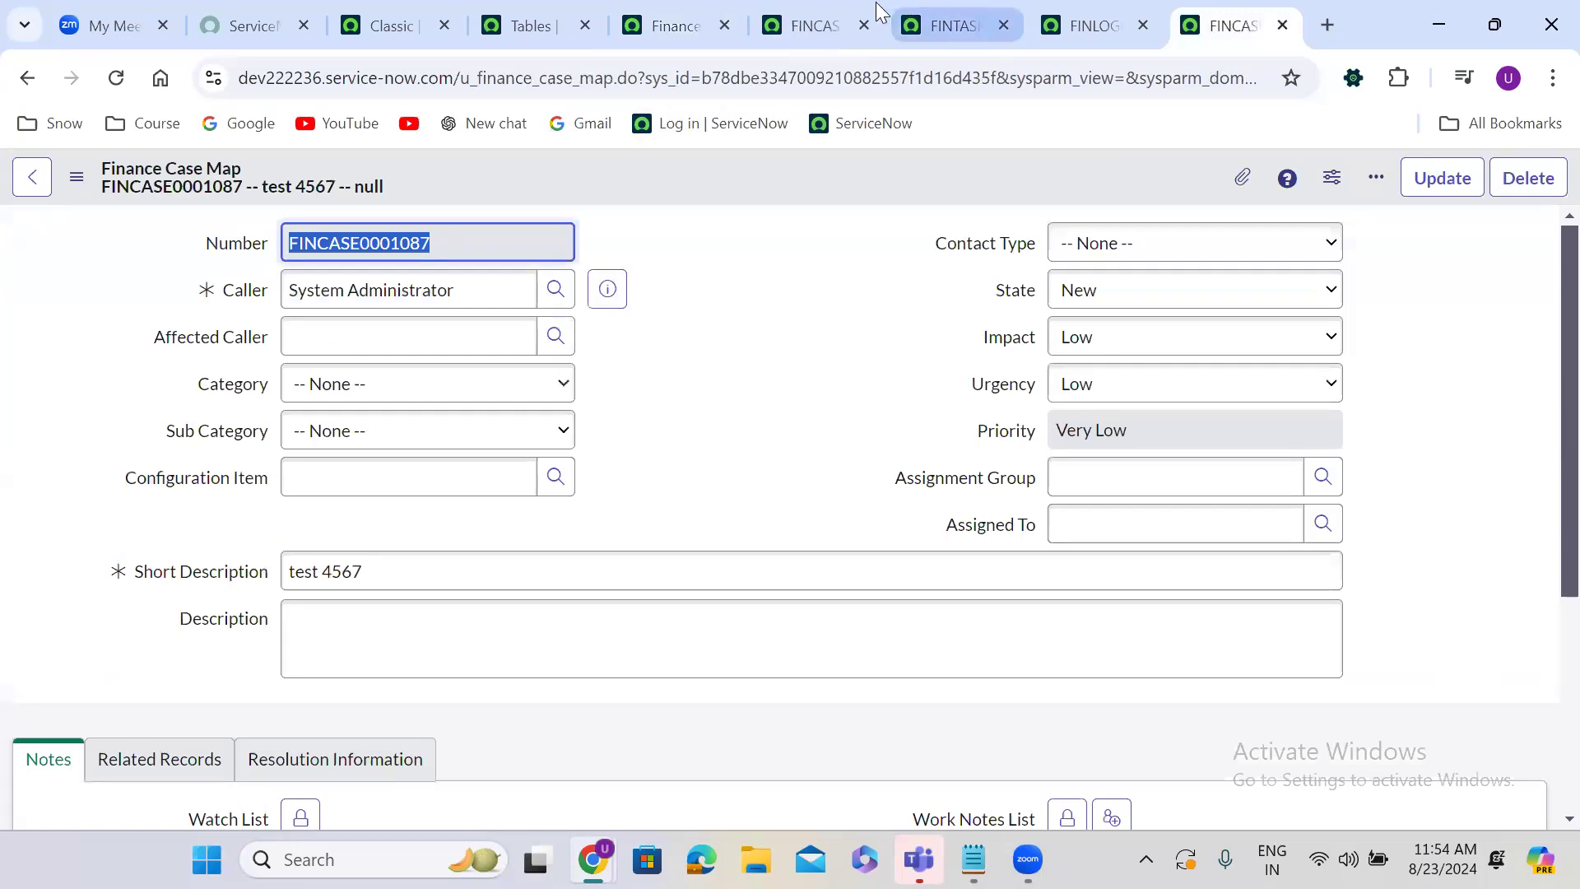
List the selectable users with ** in the Finance Case record's Caller field and clear the field.
left_click(795, 12)
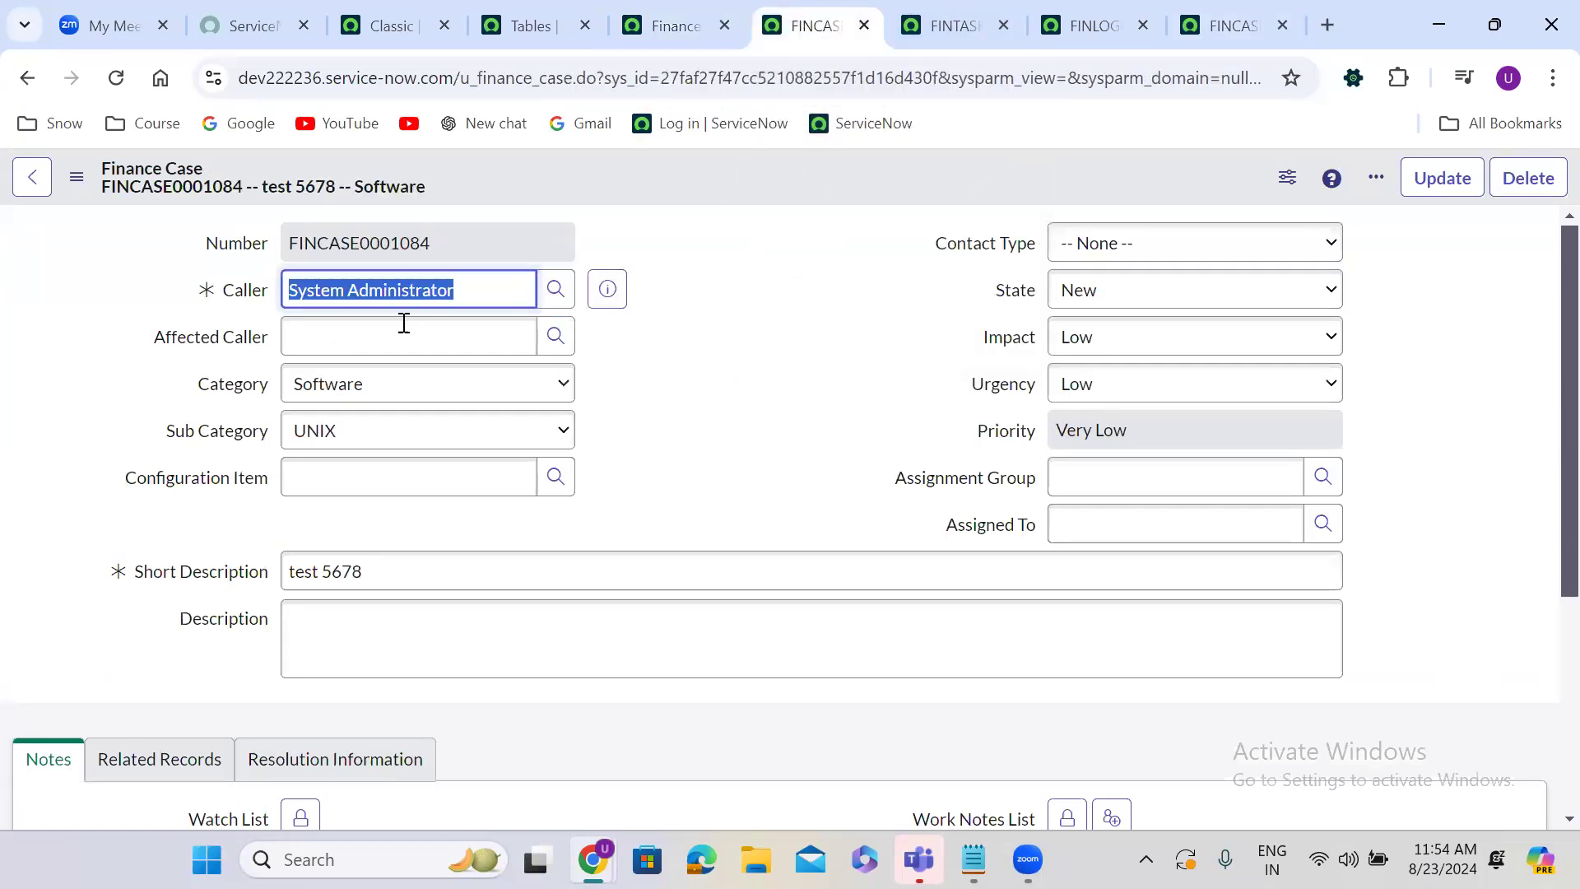
type("**")
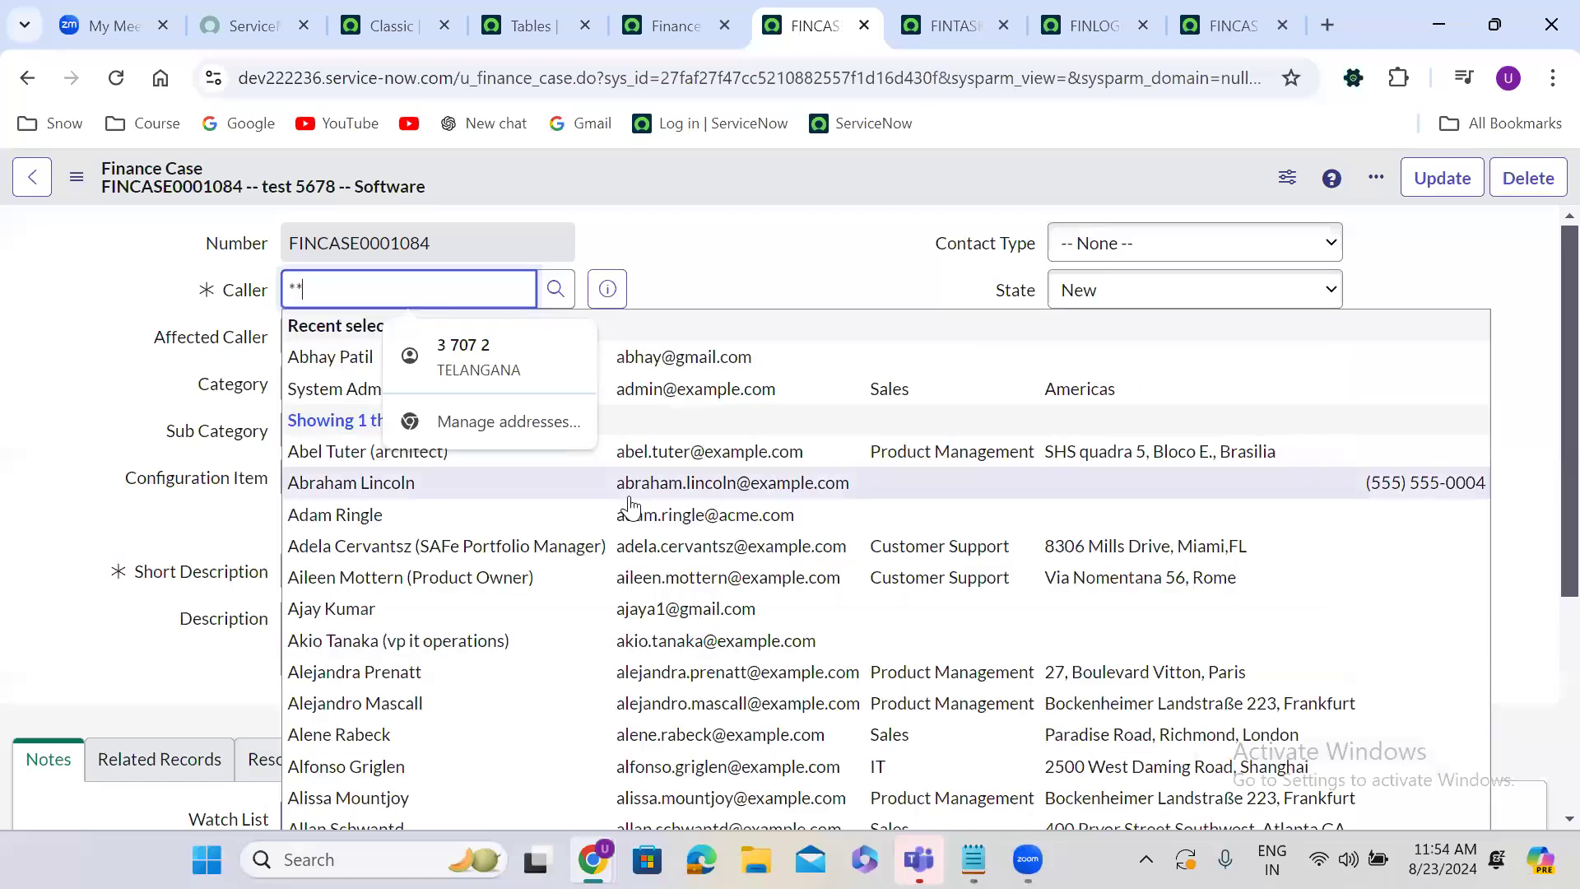
key("shift+Left")
key("shift+Left")
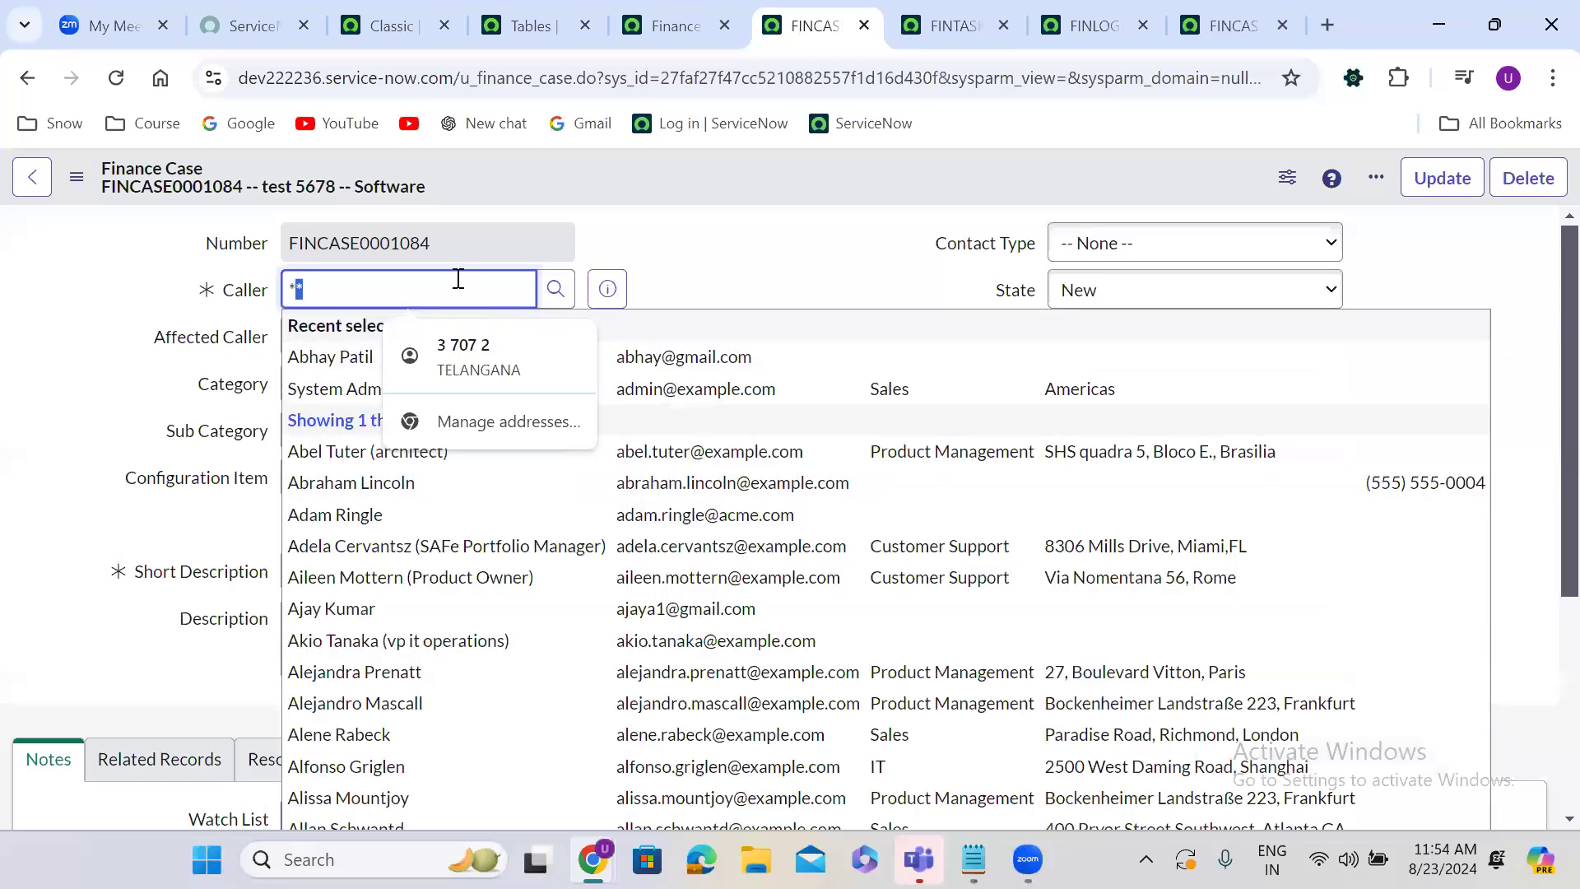
key("BackSpace")
left_click(747, 262)
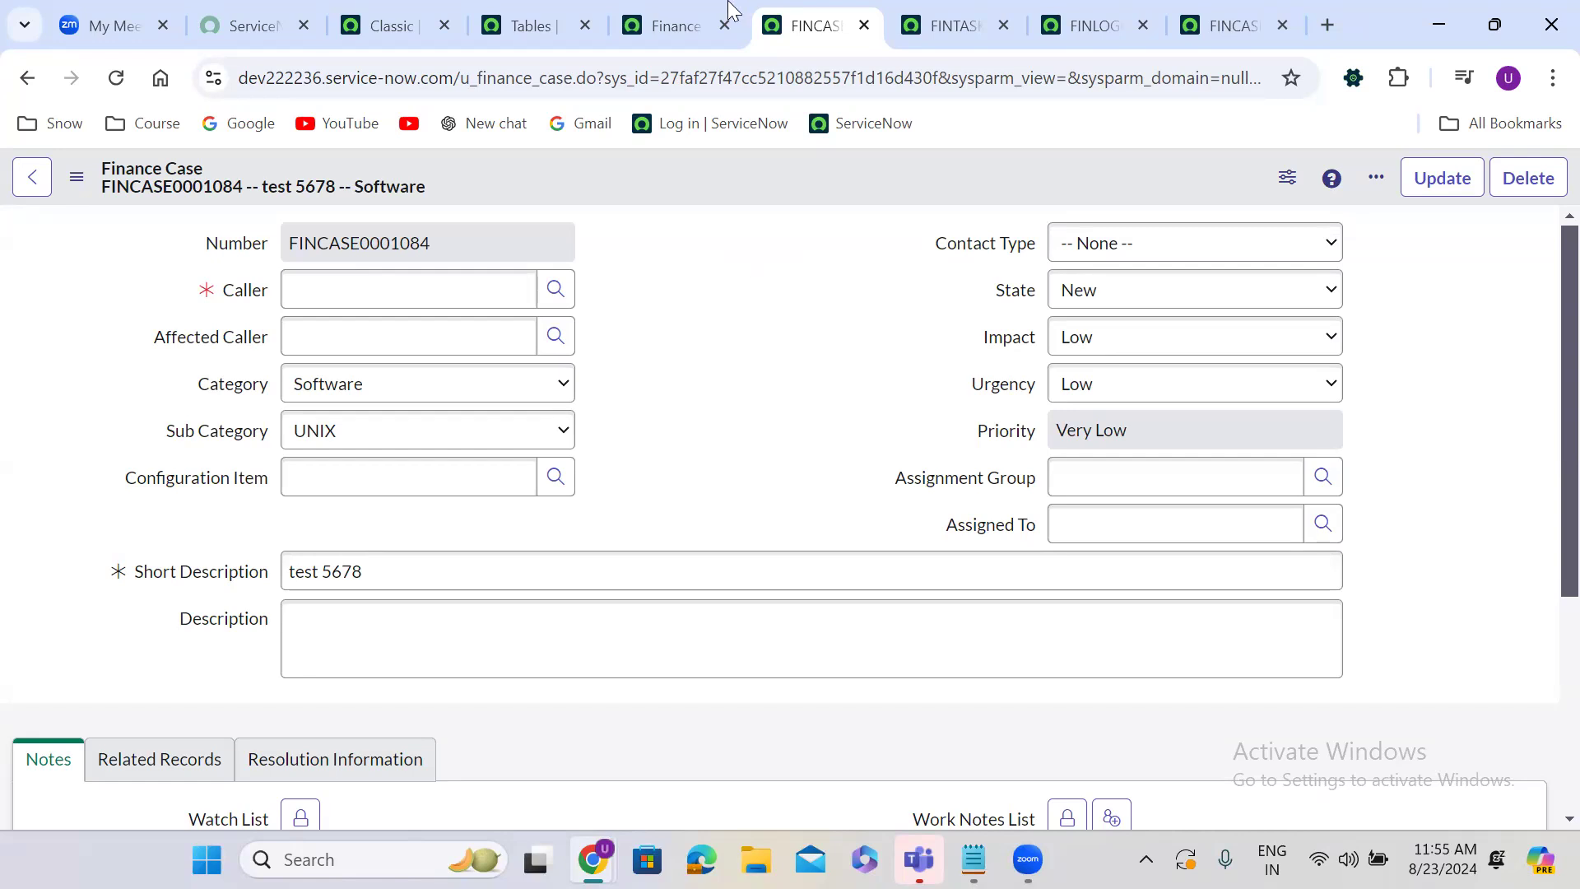
Open the dictionary entry of the Caller column from the Finance Case table definition in a new tab.
left_click(703, 18)
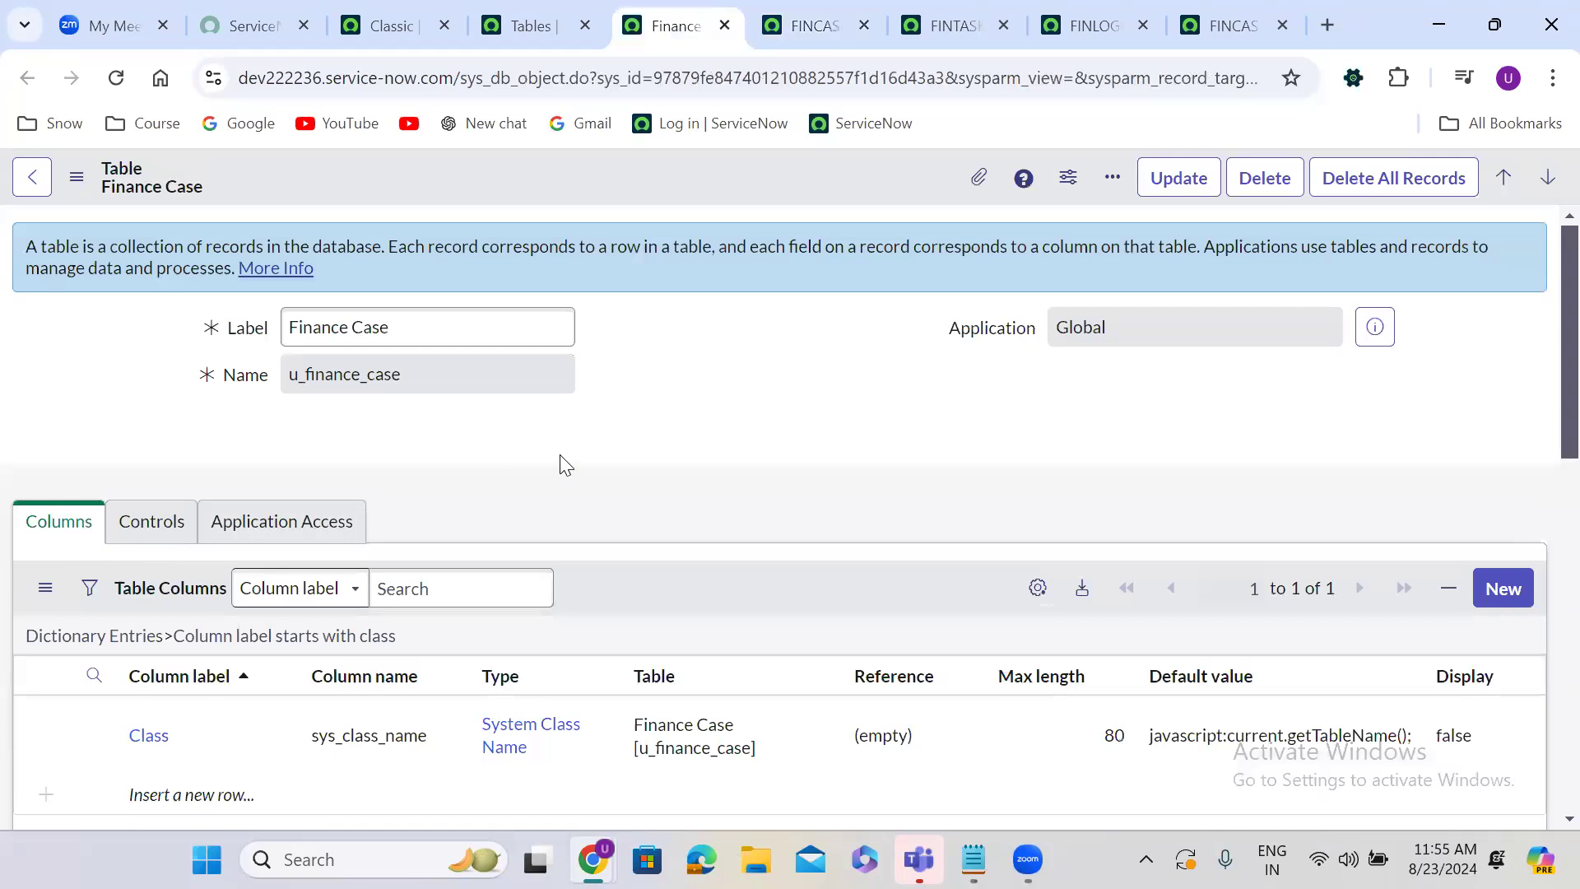
scroll(560, 457, "down", 6)
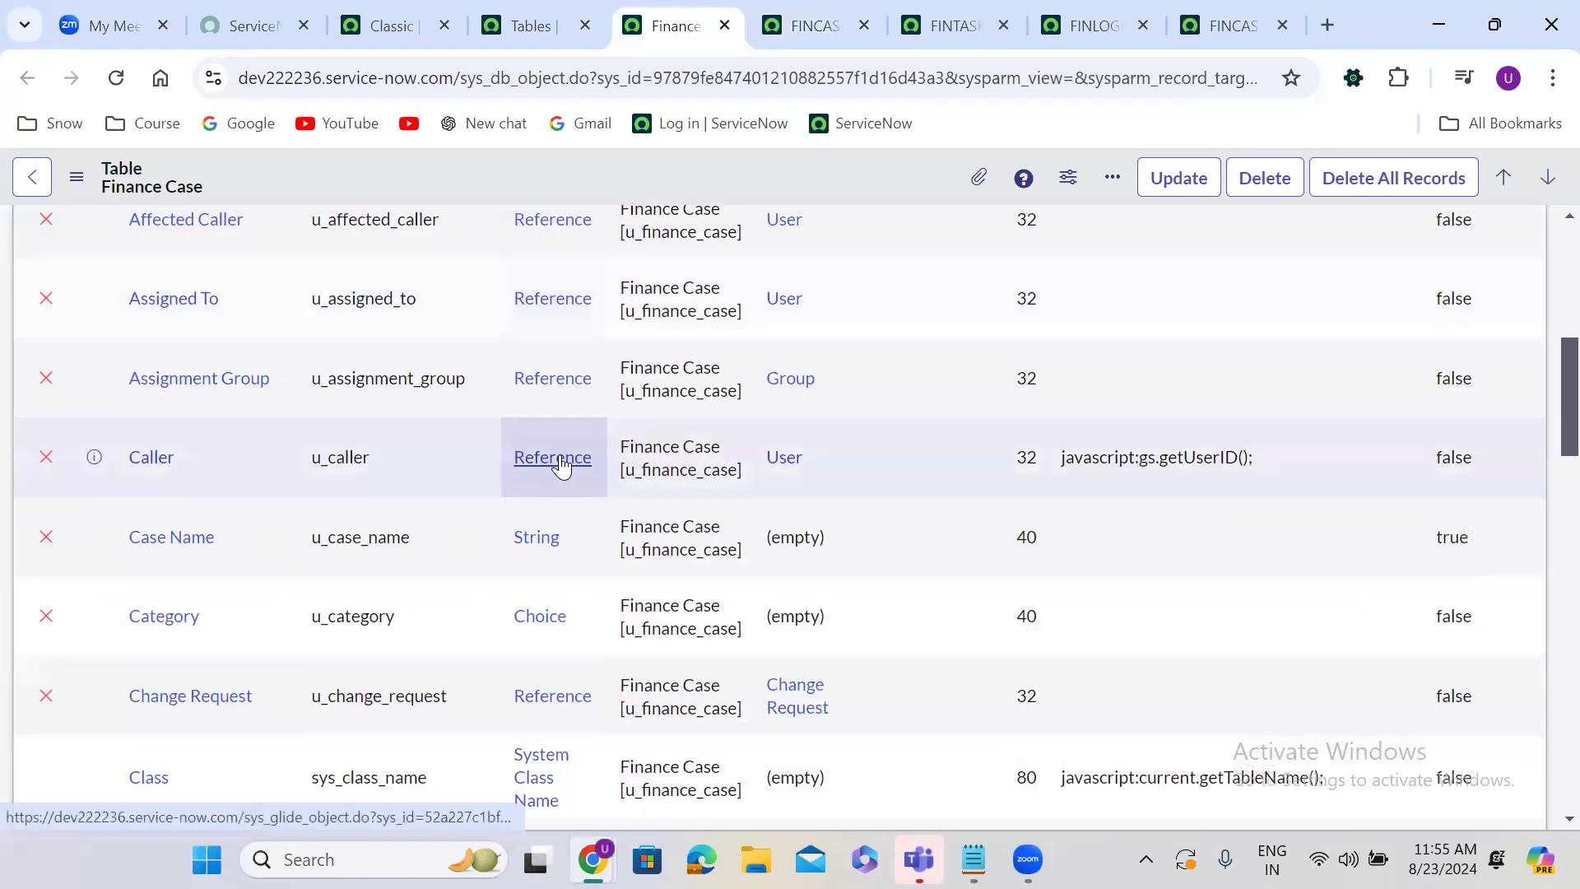
right_click(94, 457)
left_click(227, 481)
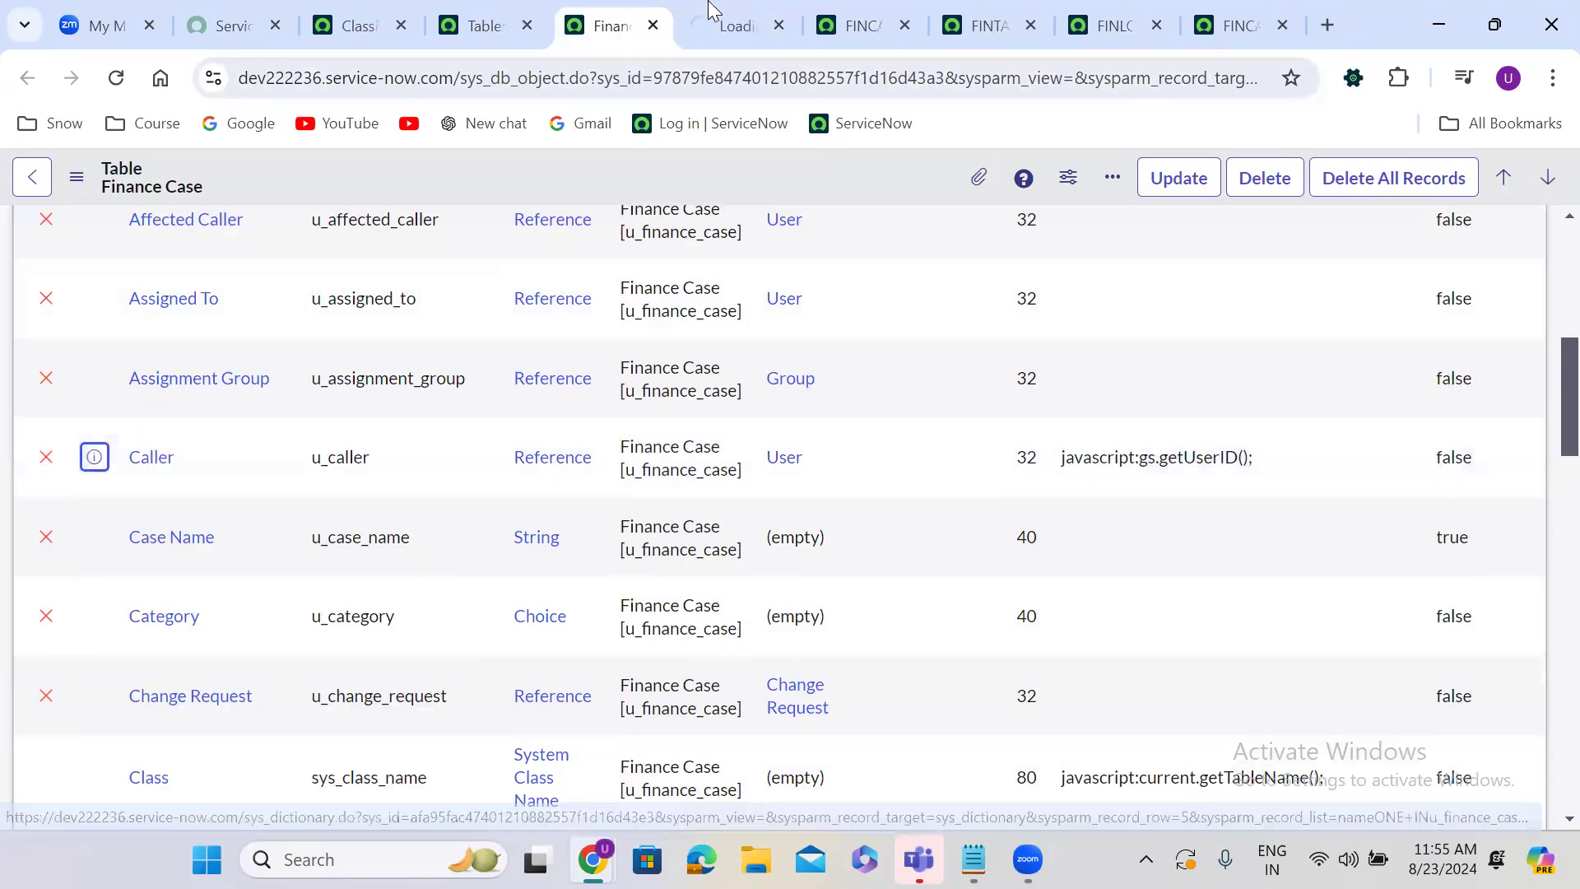
left_click(709, 9)
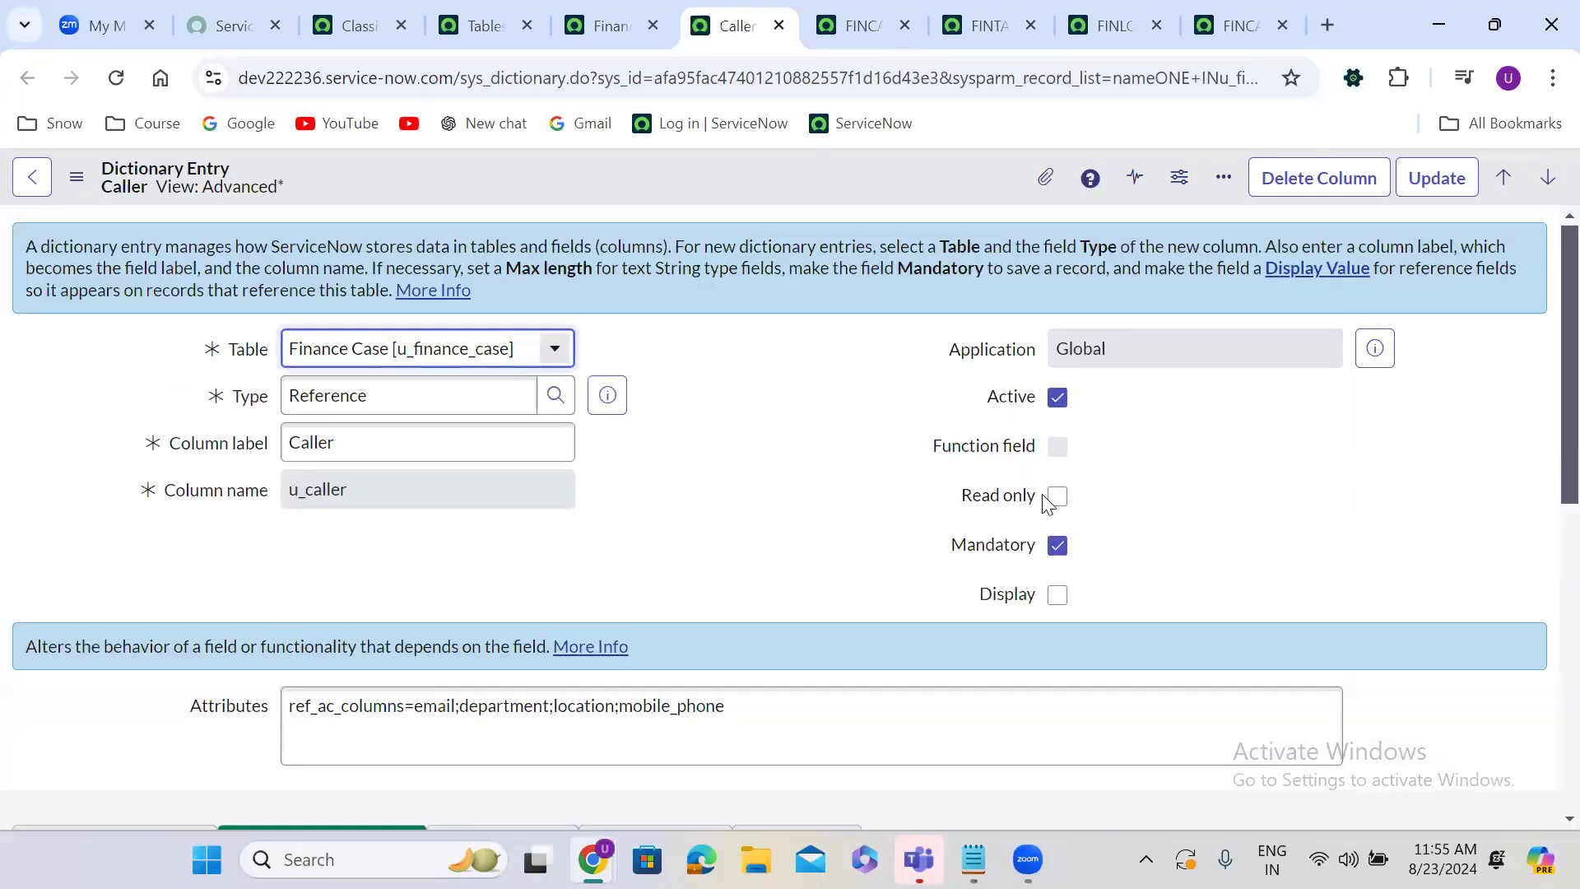
Make the Caller column non-mandatory on the Finance Case table and save the dictionary entry.
left_click(1058, 545)
right_click(676, 174)
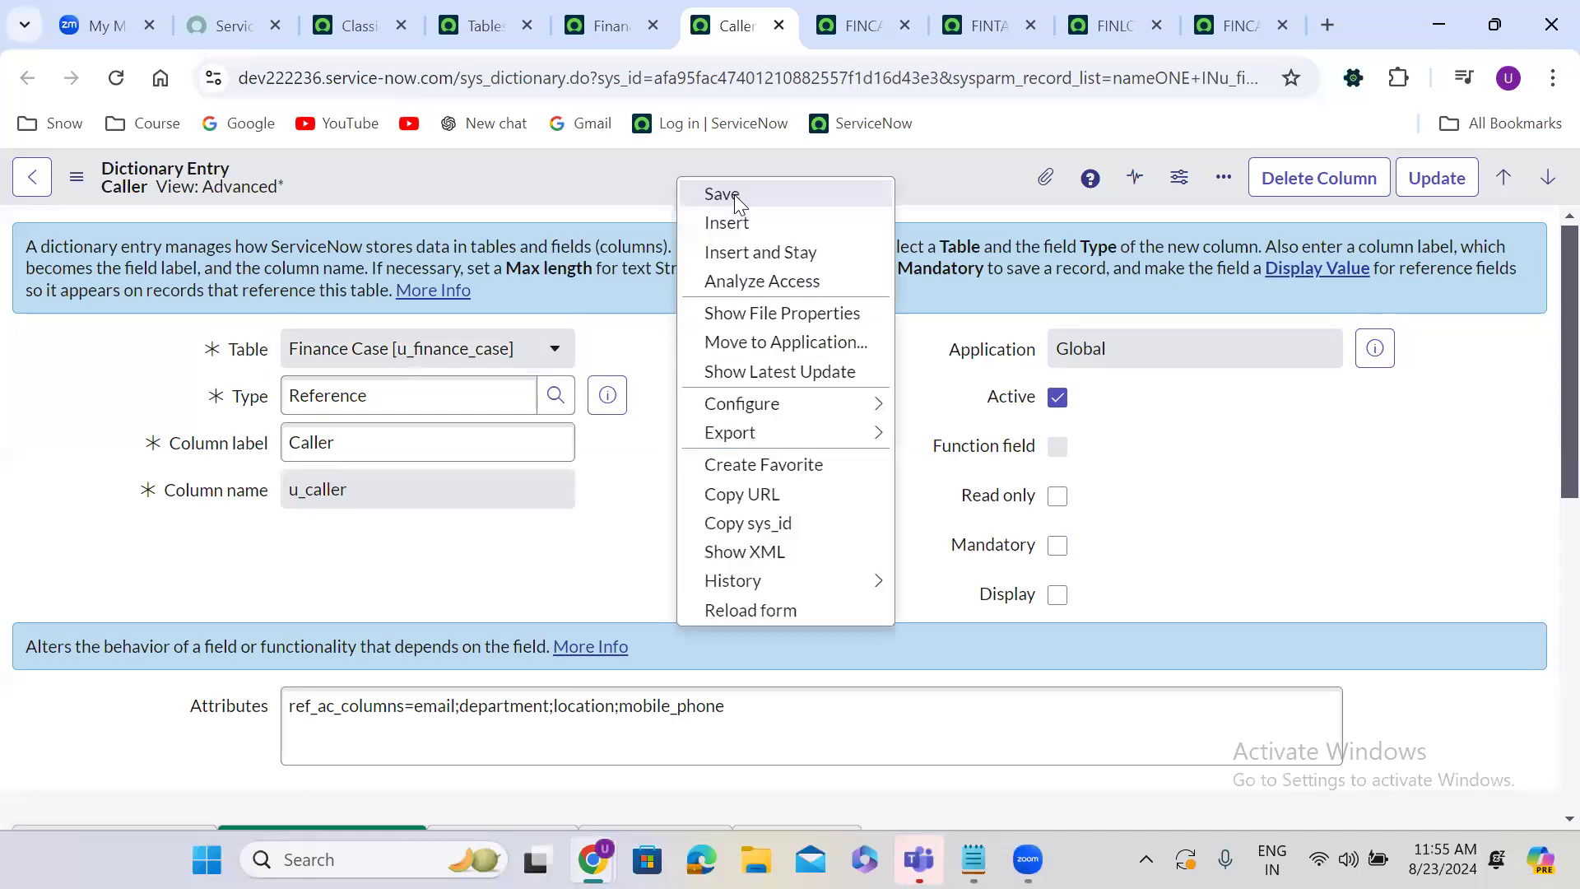
left_click(734, 194)
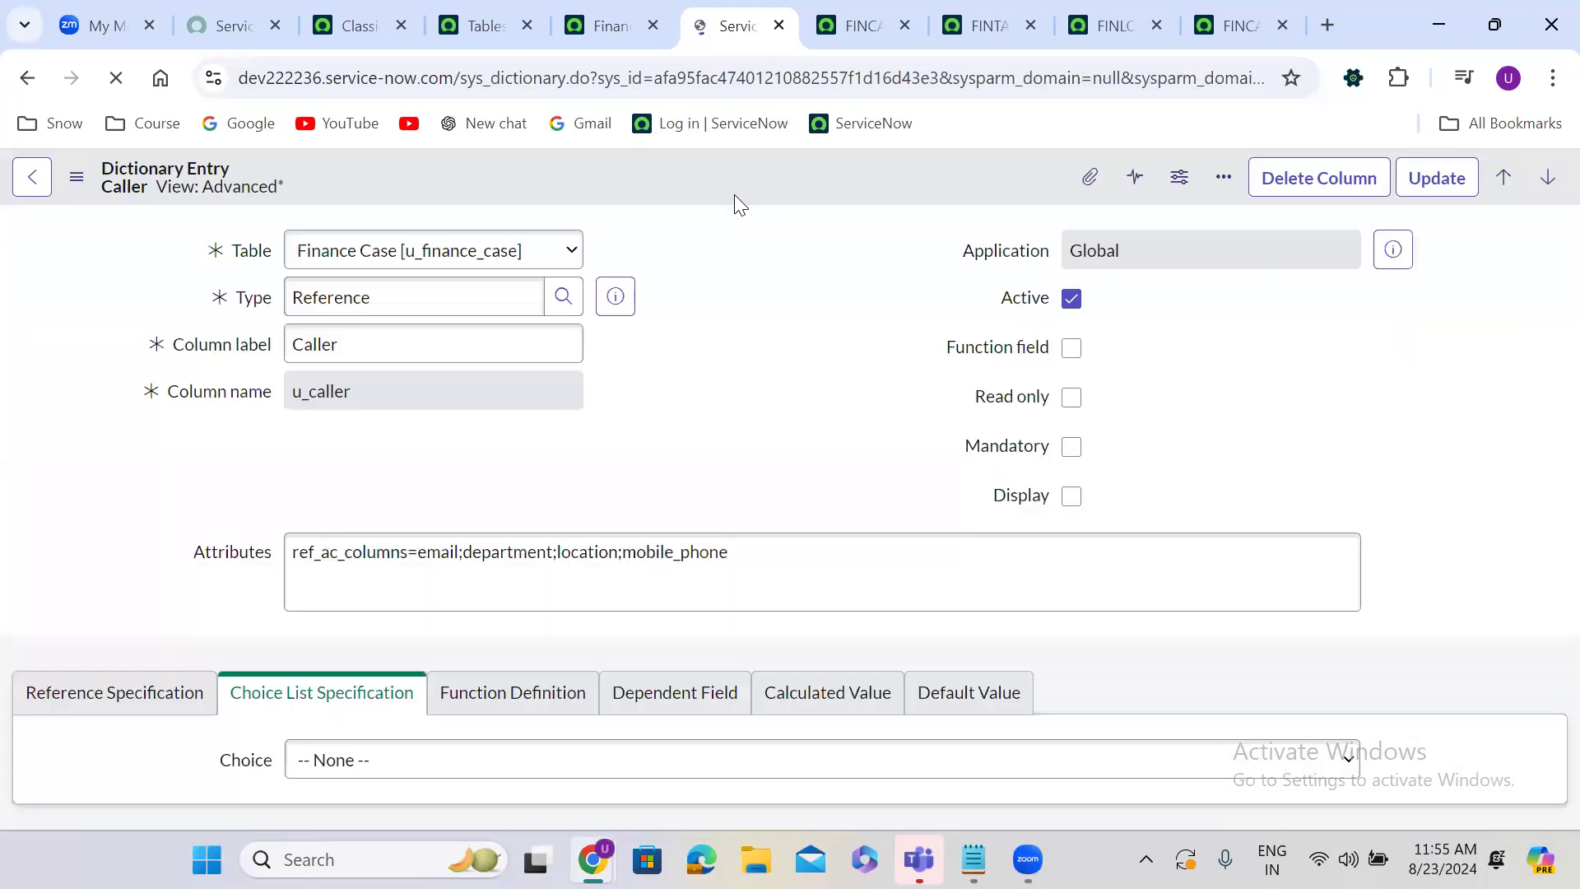
Reload the Finance Case, Finance Case Task, Finance Case Log and Finance Case Map records and check whether Caller is mandatory.
left_click(855, 25)
left_click(116, 77)
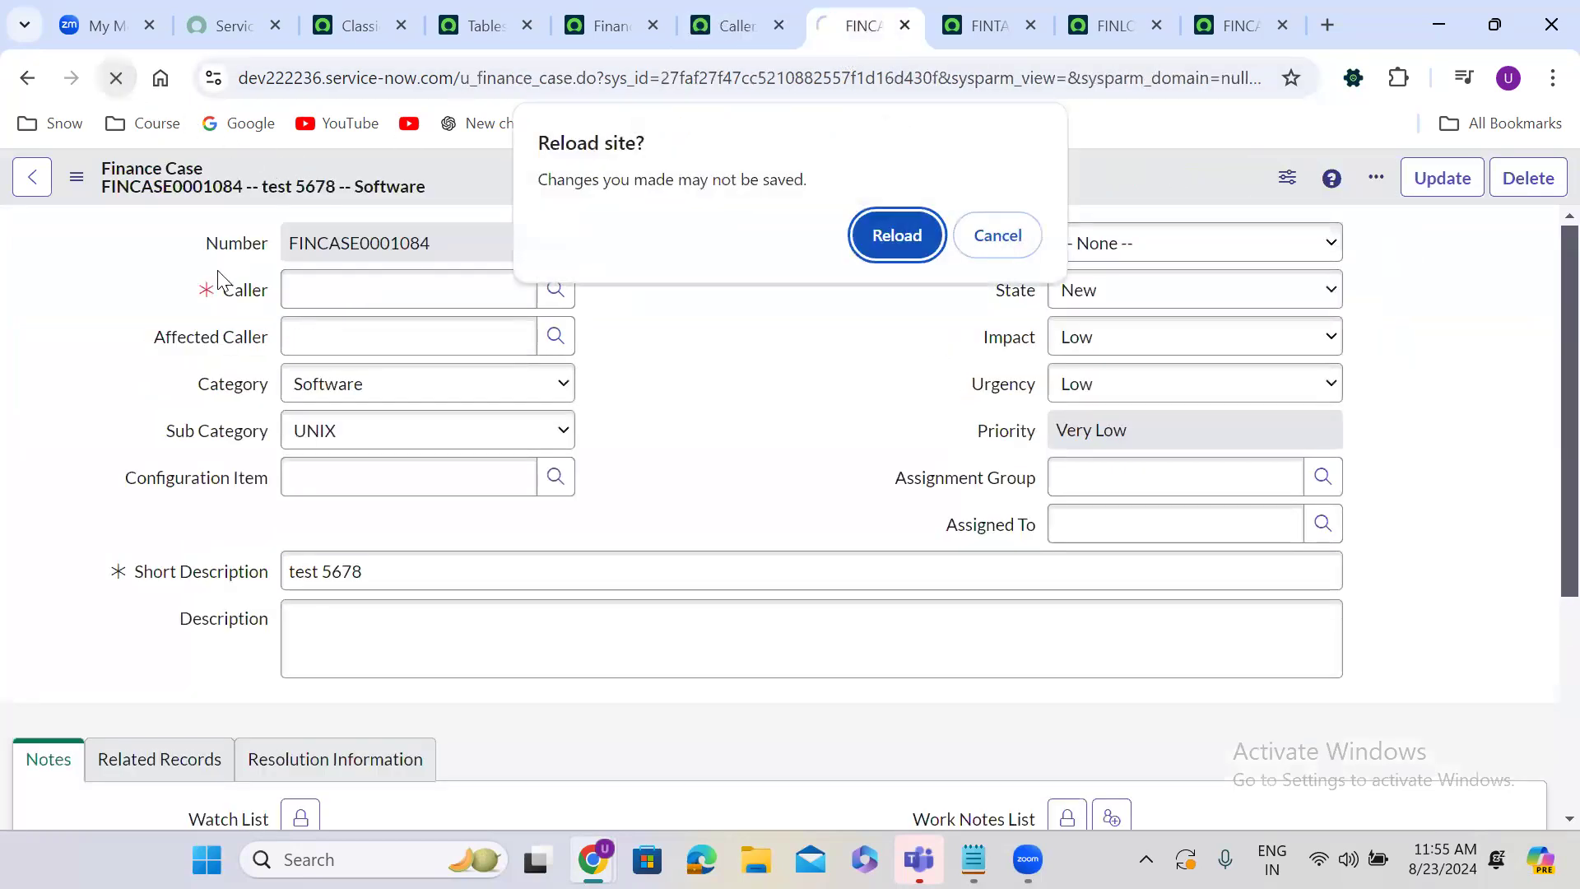
left_click(872, 239)
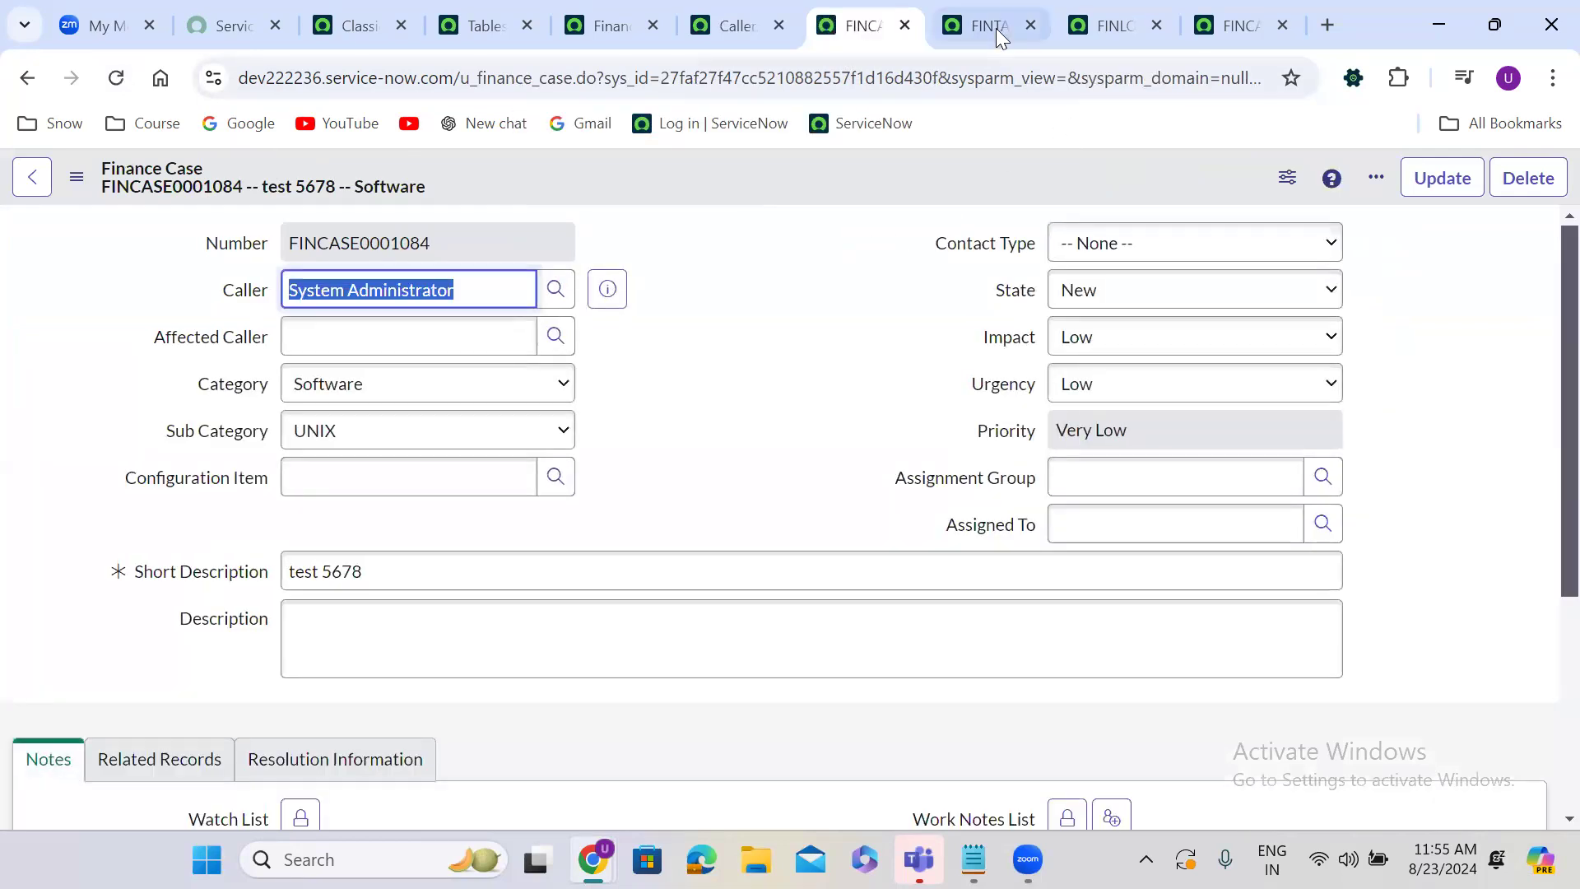
left_click(996, 28)
left_click(117, 80)
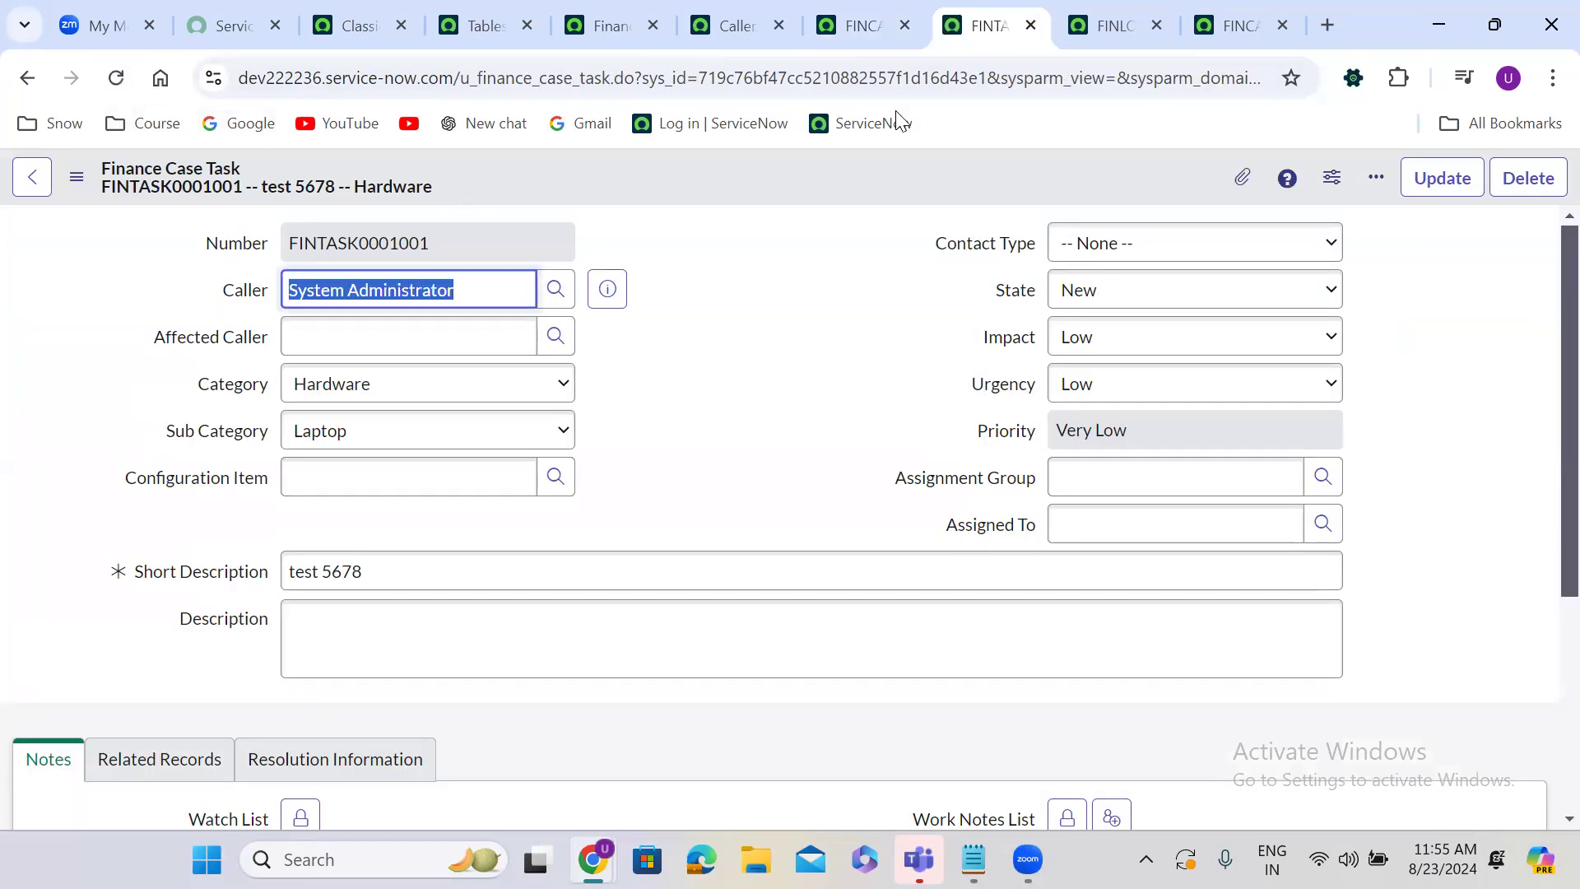
left_click(1089, 15)
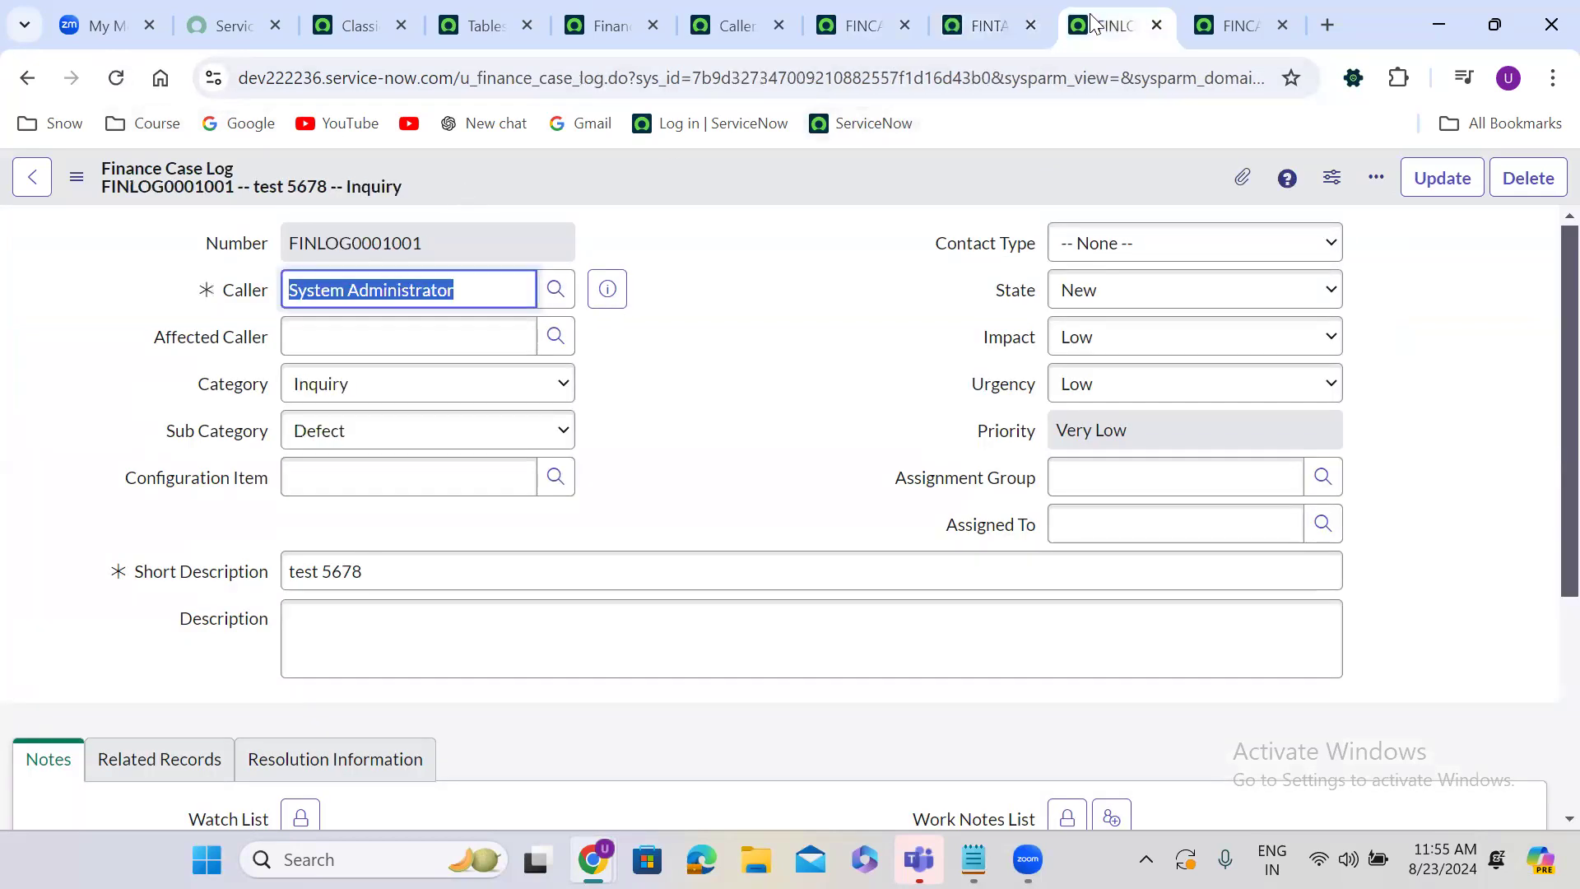
left_click(116, 80)
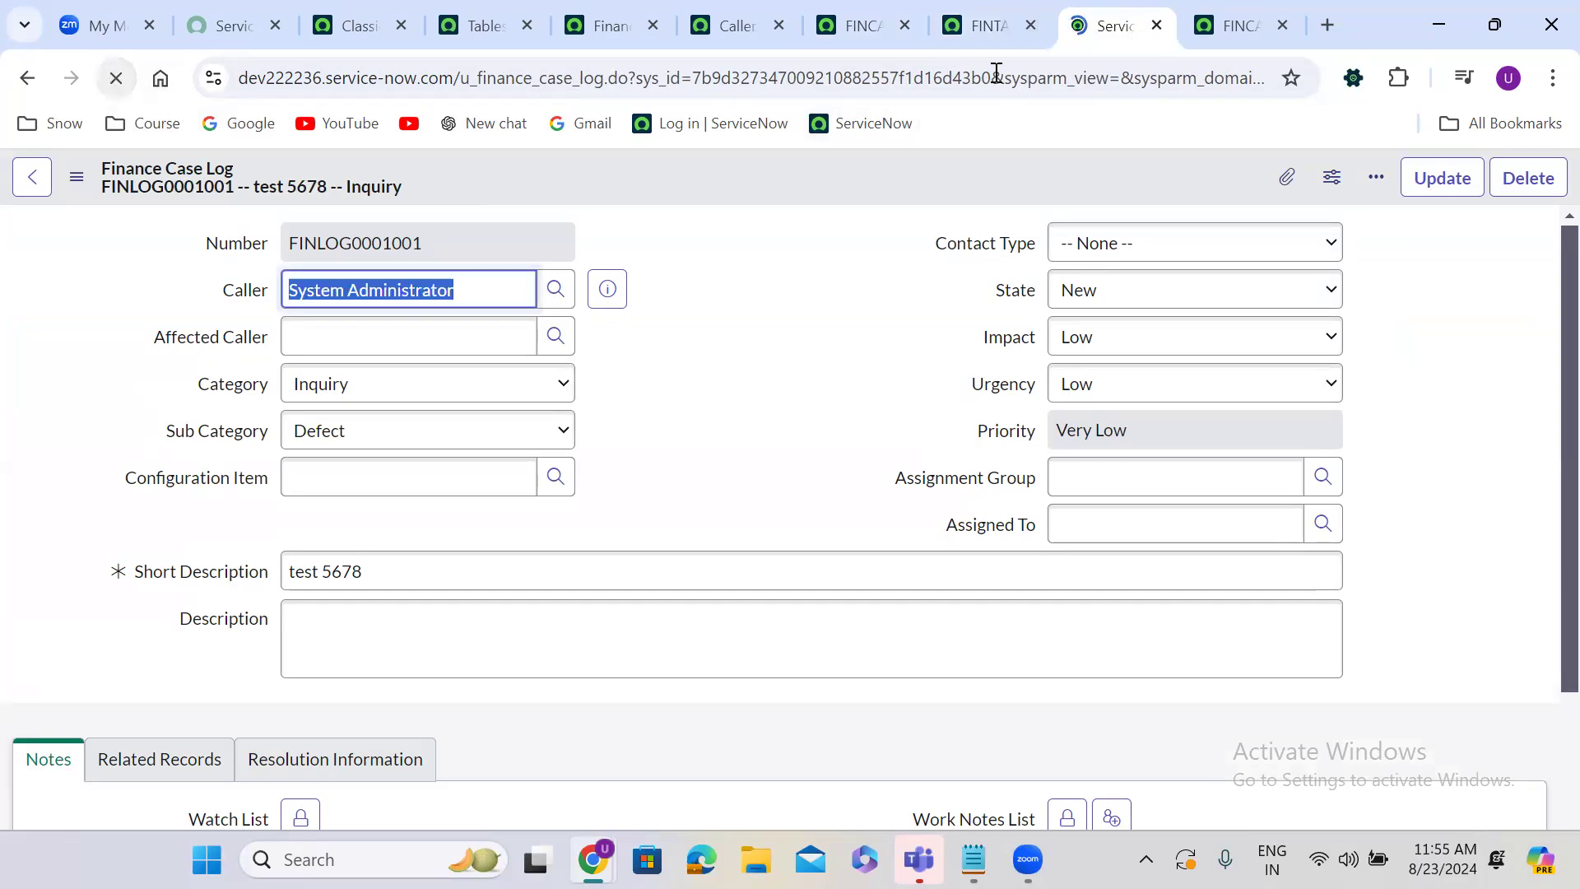
left_click(1239, 26)
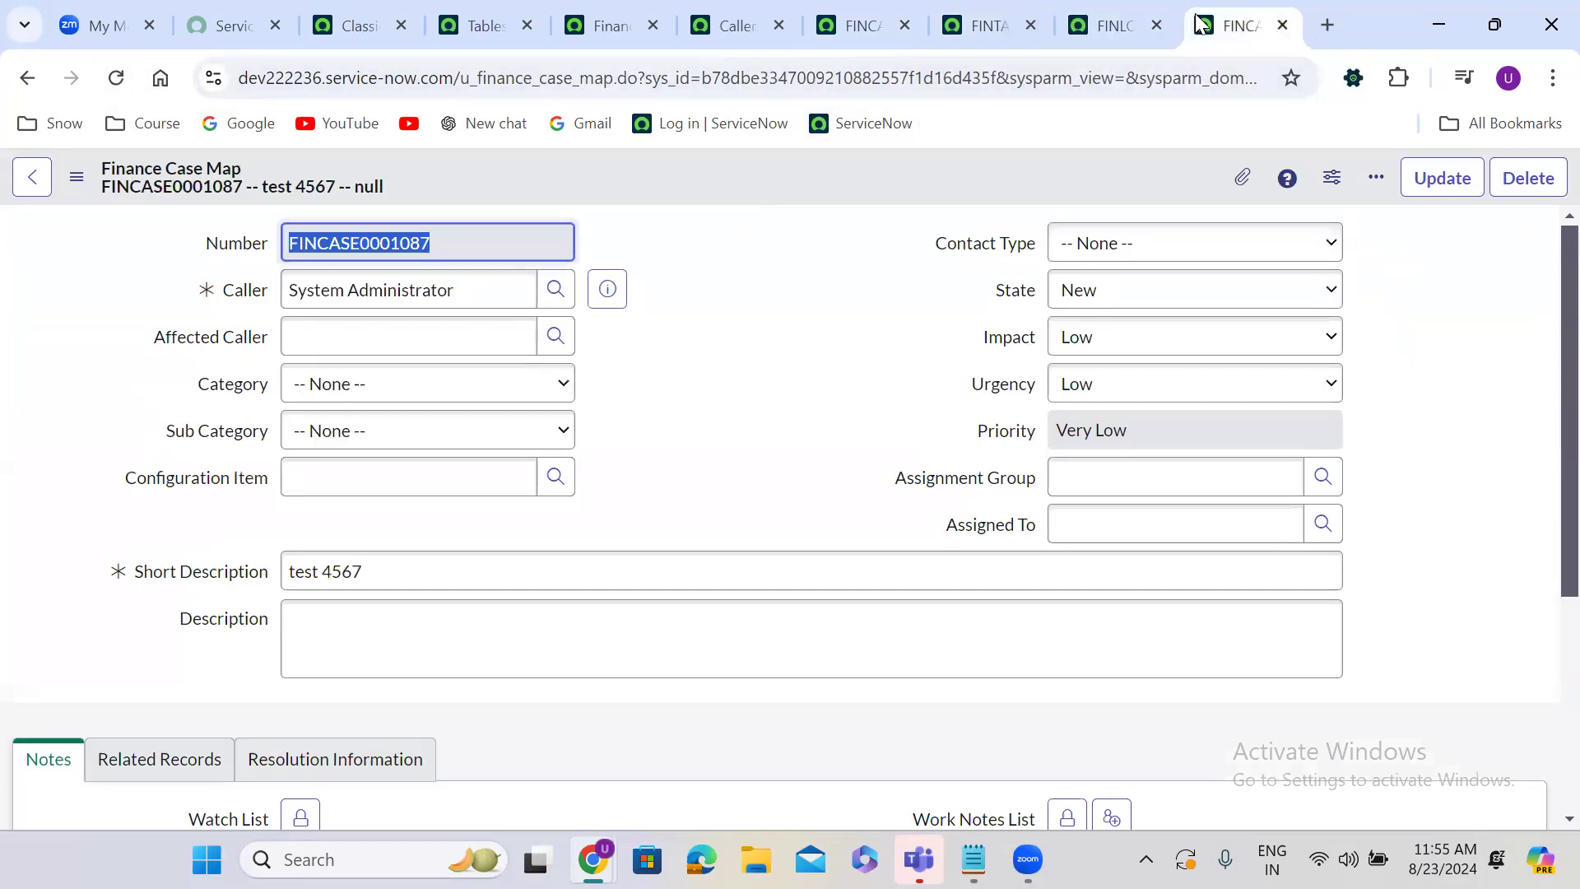
left_click(113, 83)
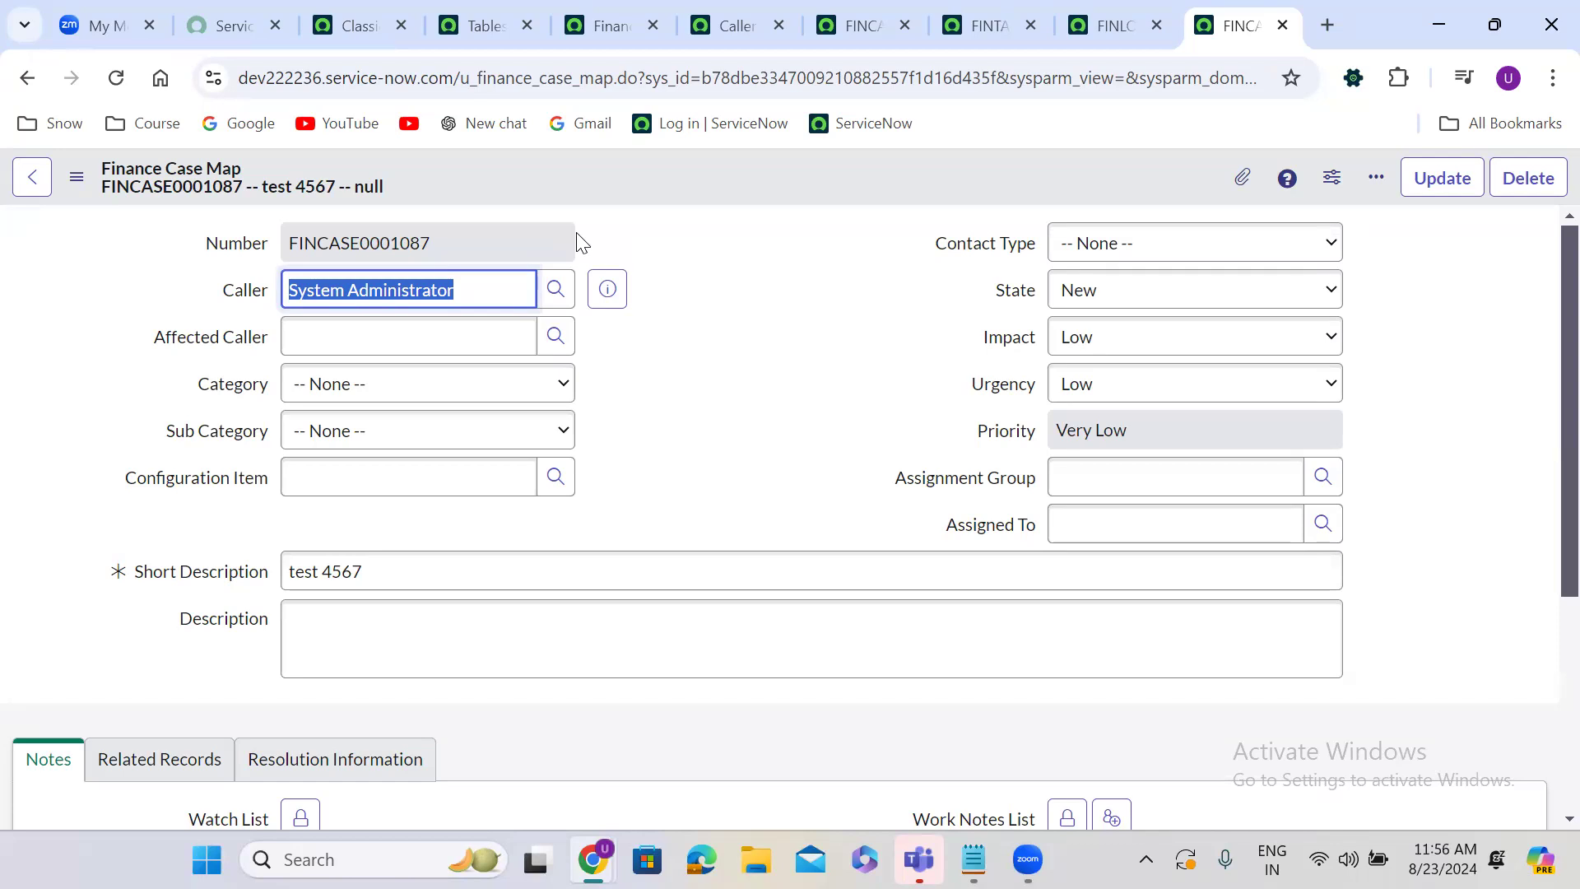
Switch to Notepad and add the heading "Dictionary Overrides:" below "Parent and Child Tables:", then return to the browser.
left_click(974, 860)
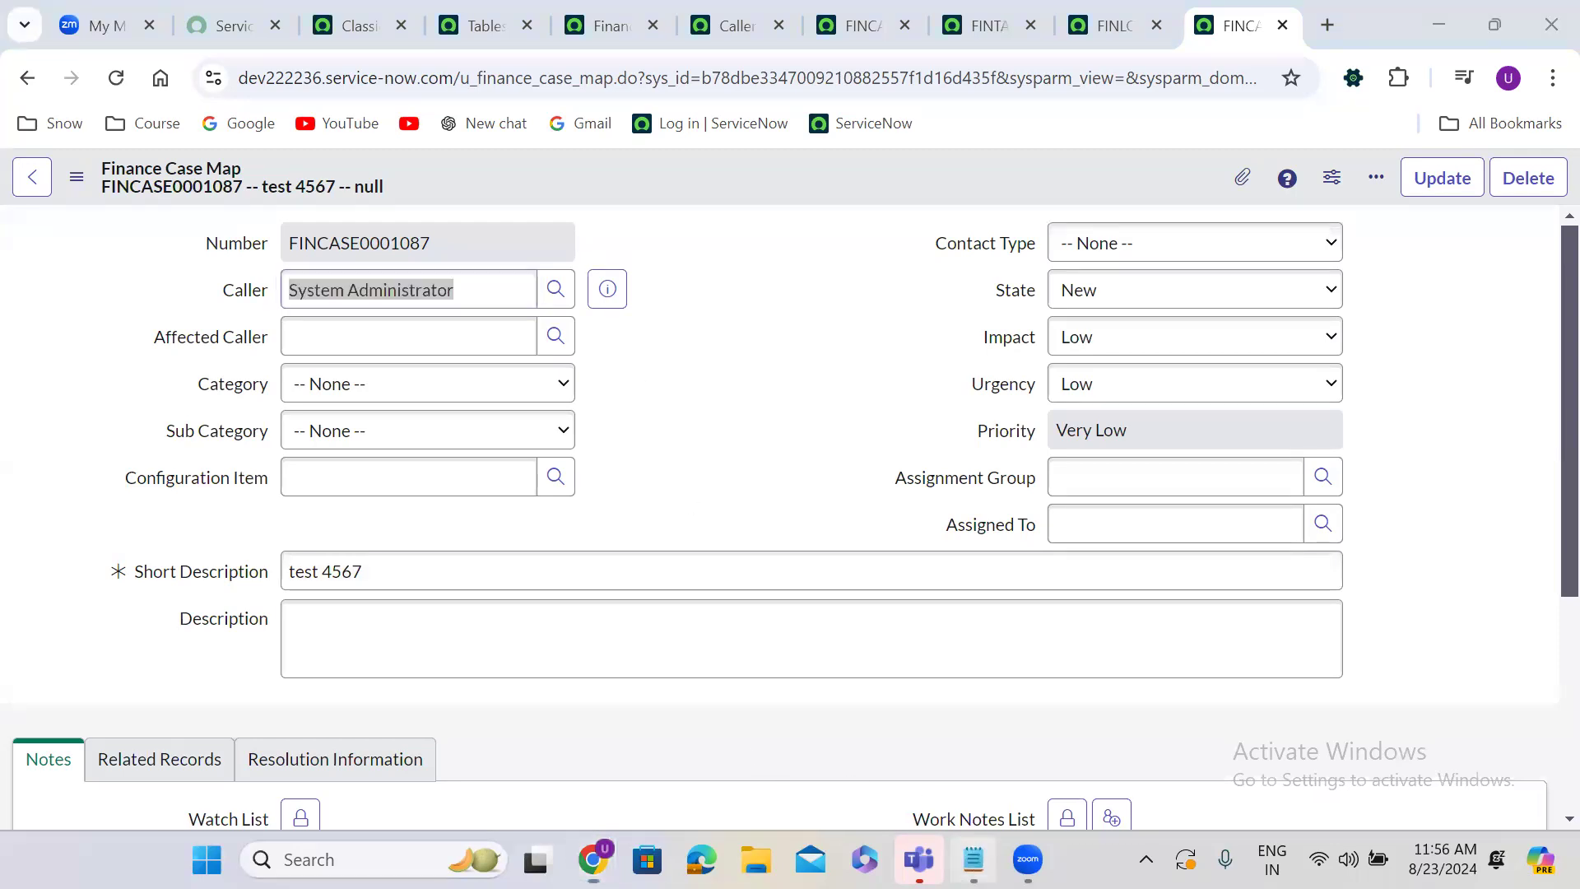
type("Dictionary Overri")
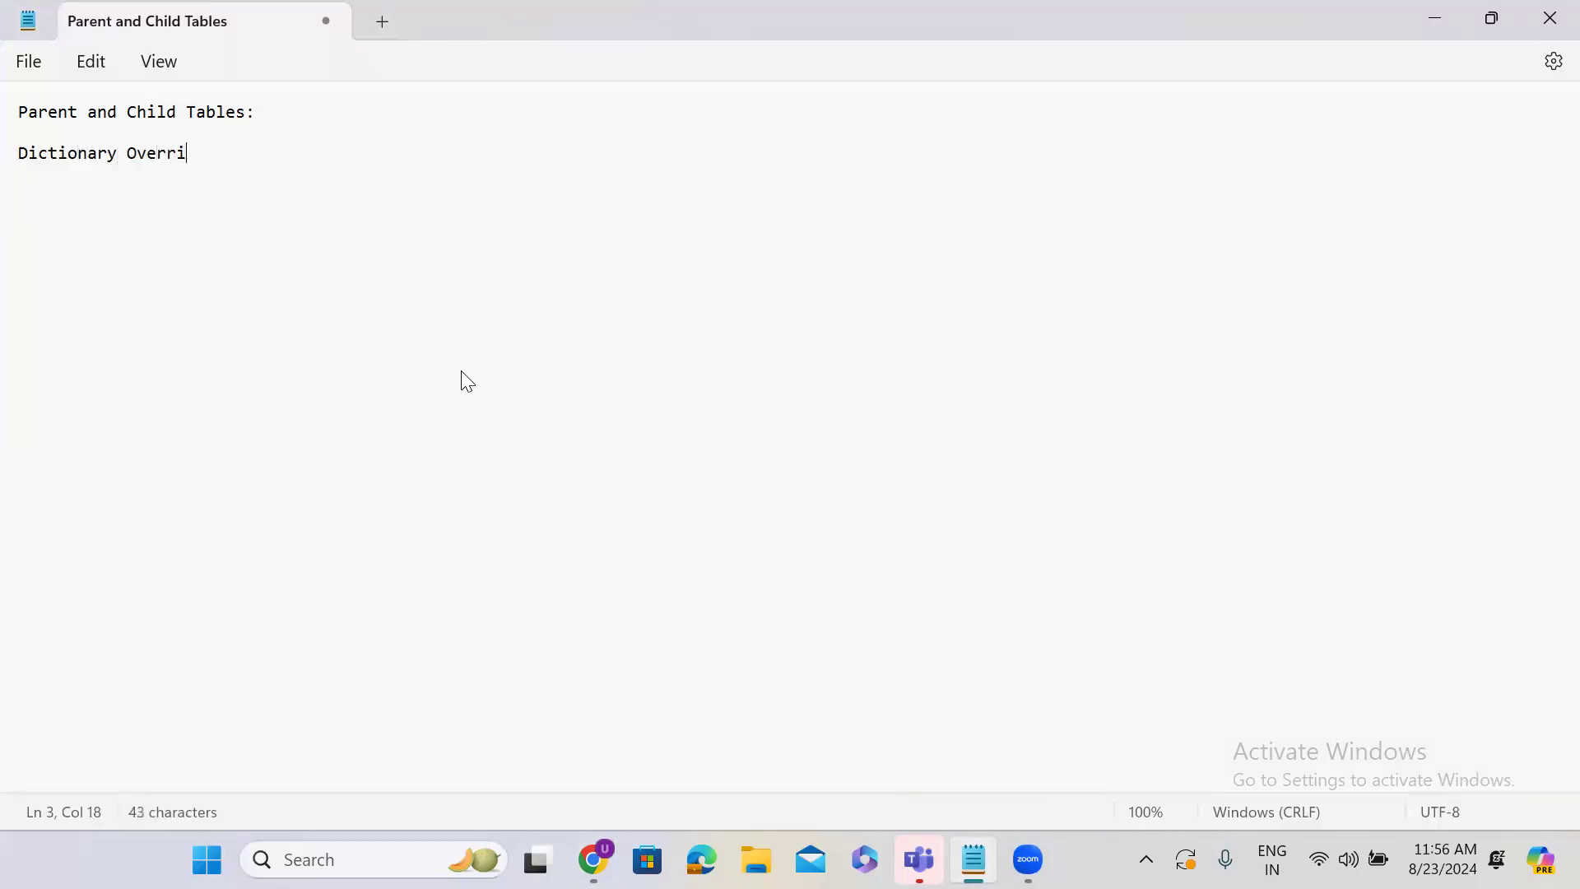
type("des:")
key("Return")
key("Return")
left_click(1434, 18)
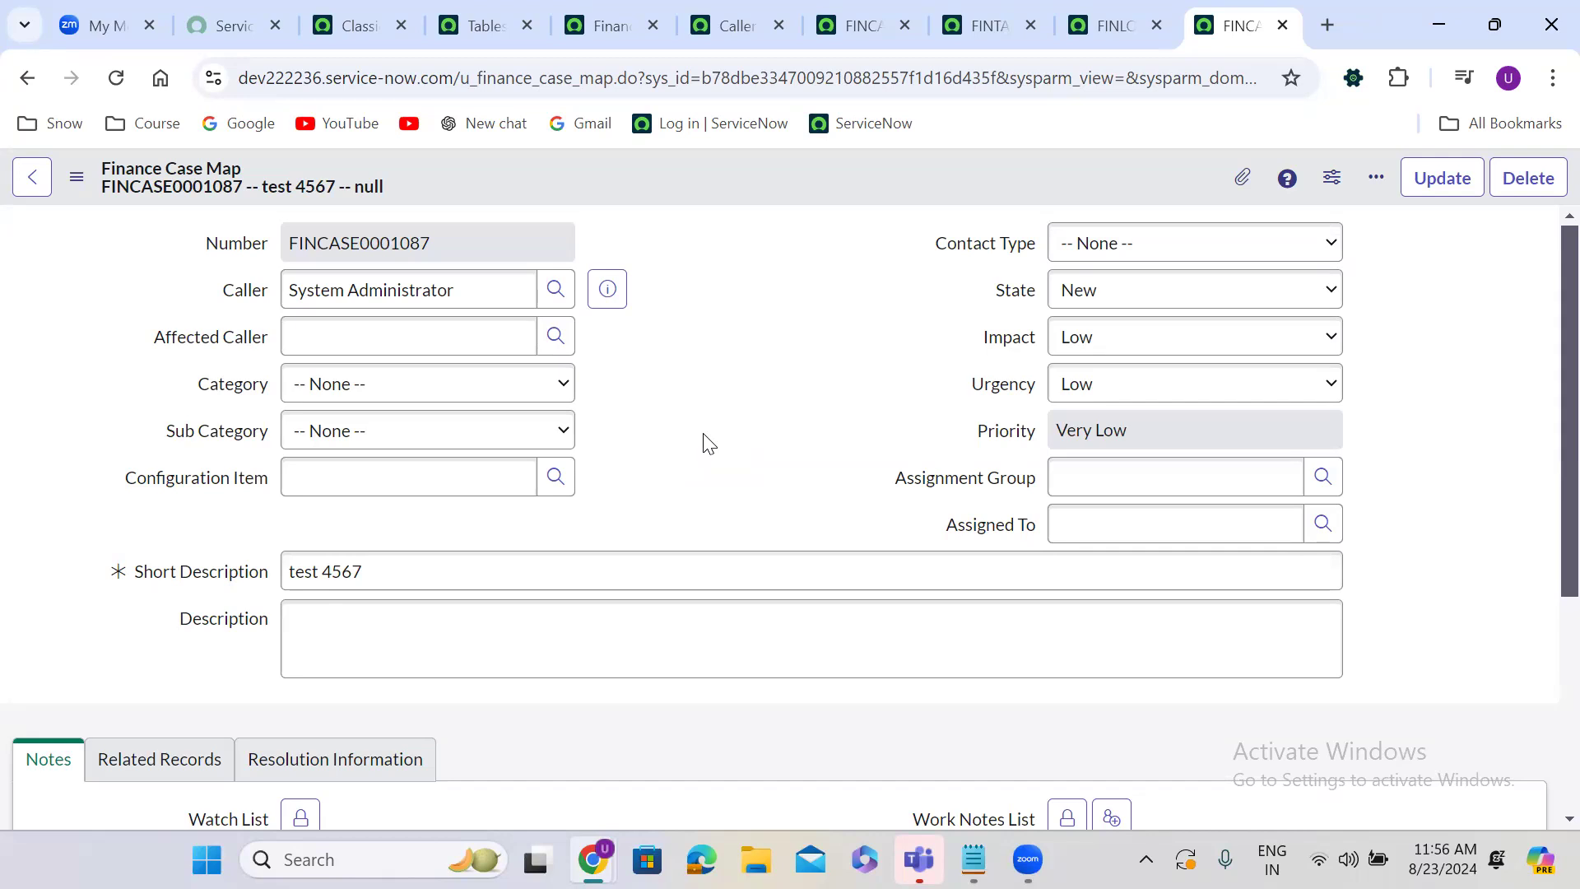
Start a new dictionary override for the Finance Case table's Caller column from its dictionary entry.
left_click(634, 670)
left_click(744, 16)
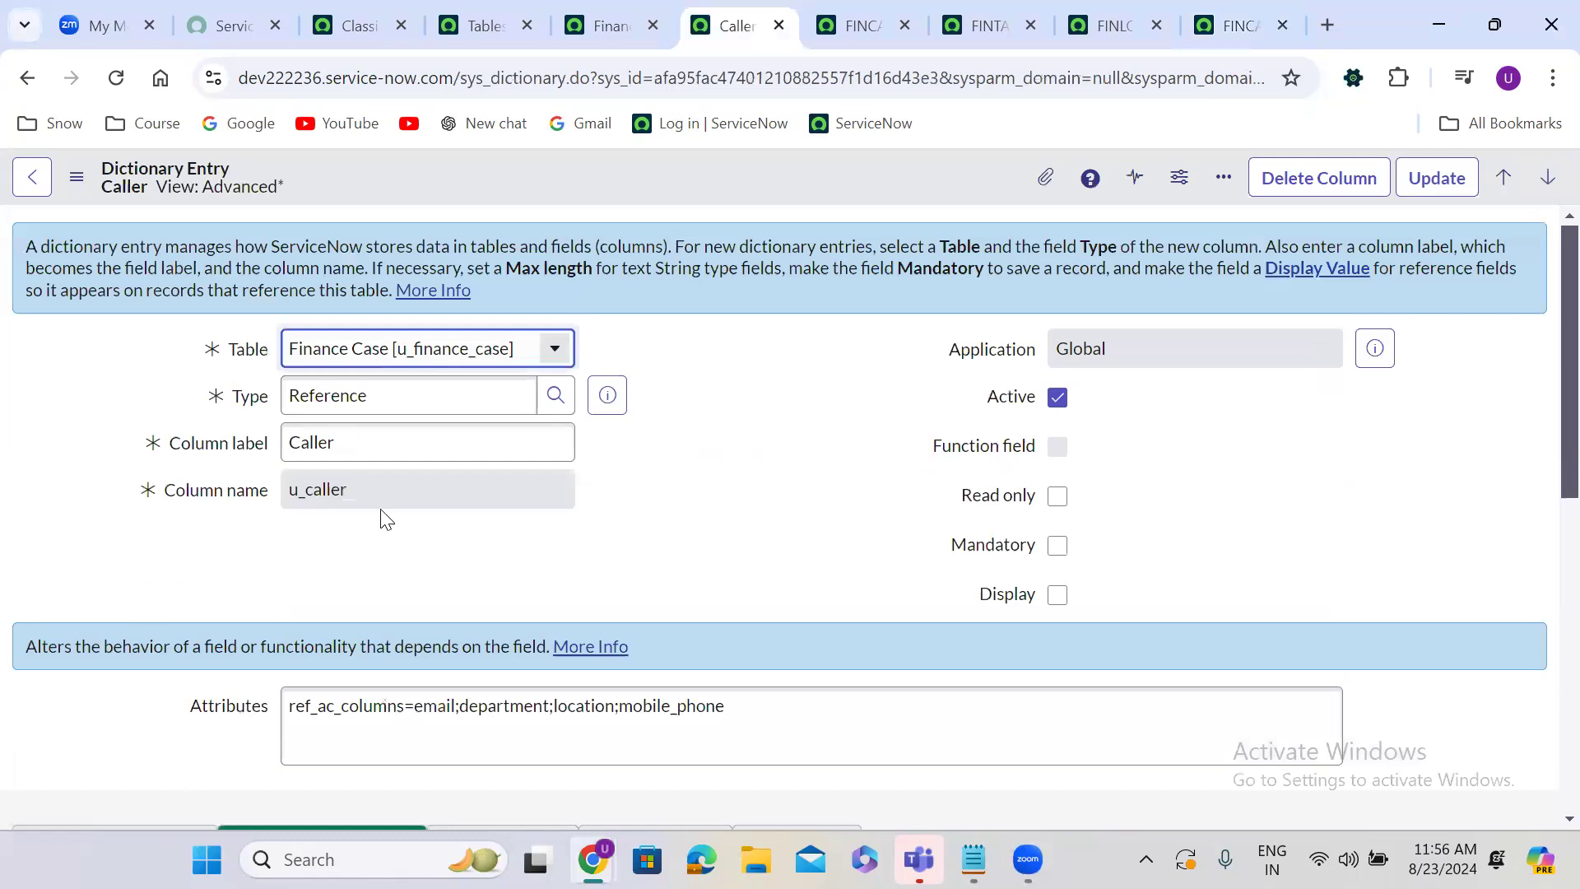
scroll(607, 535, "down", 1)
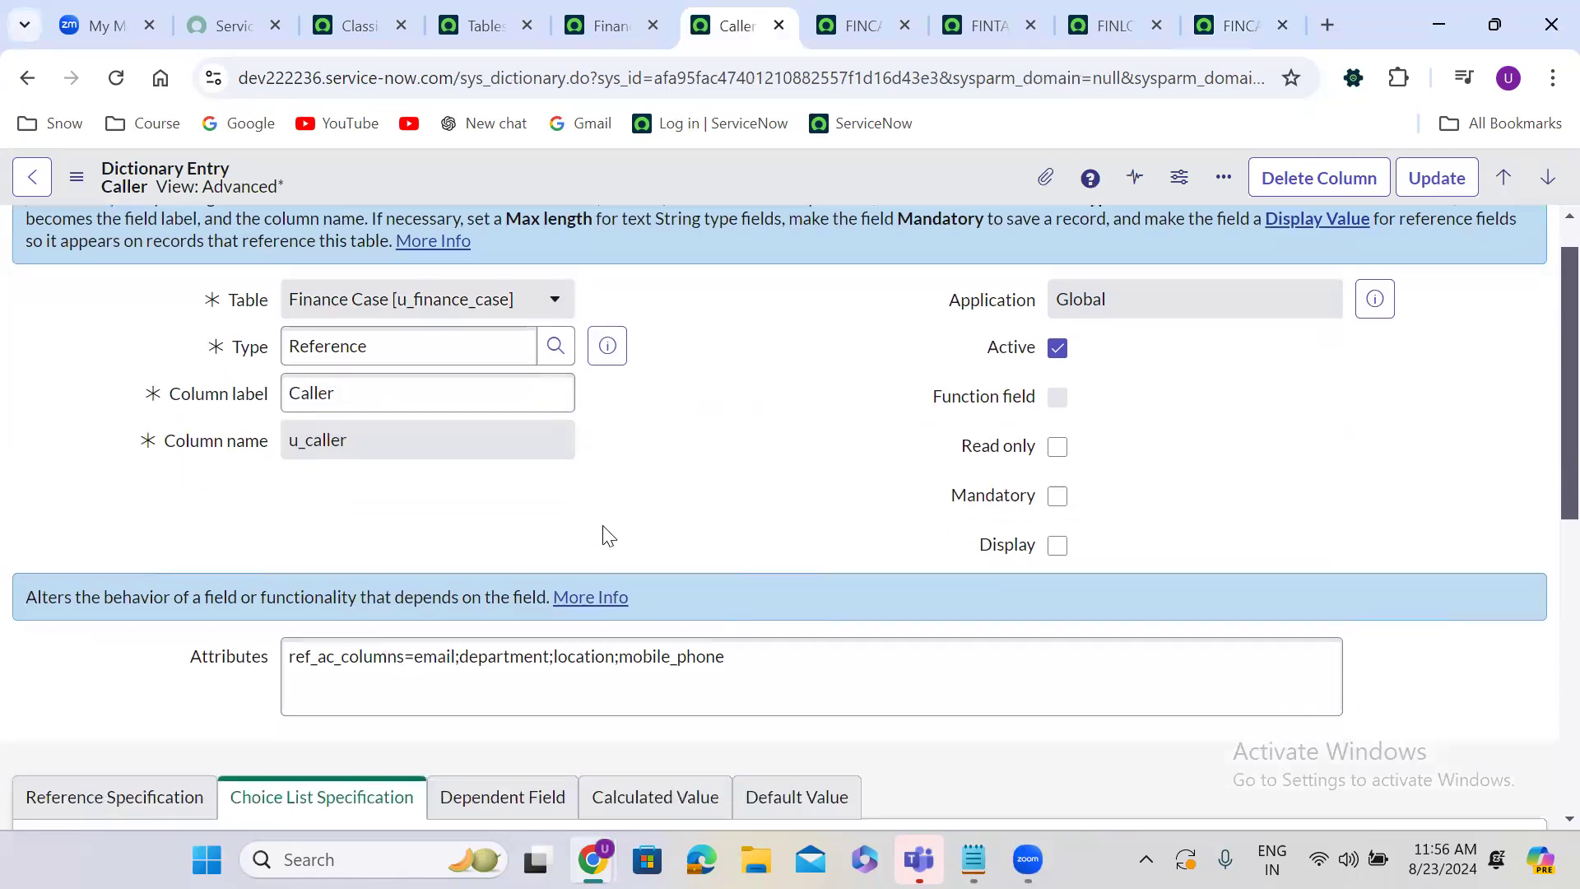
scroll(607, 535, "down", 8)
left_click(552, 506)
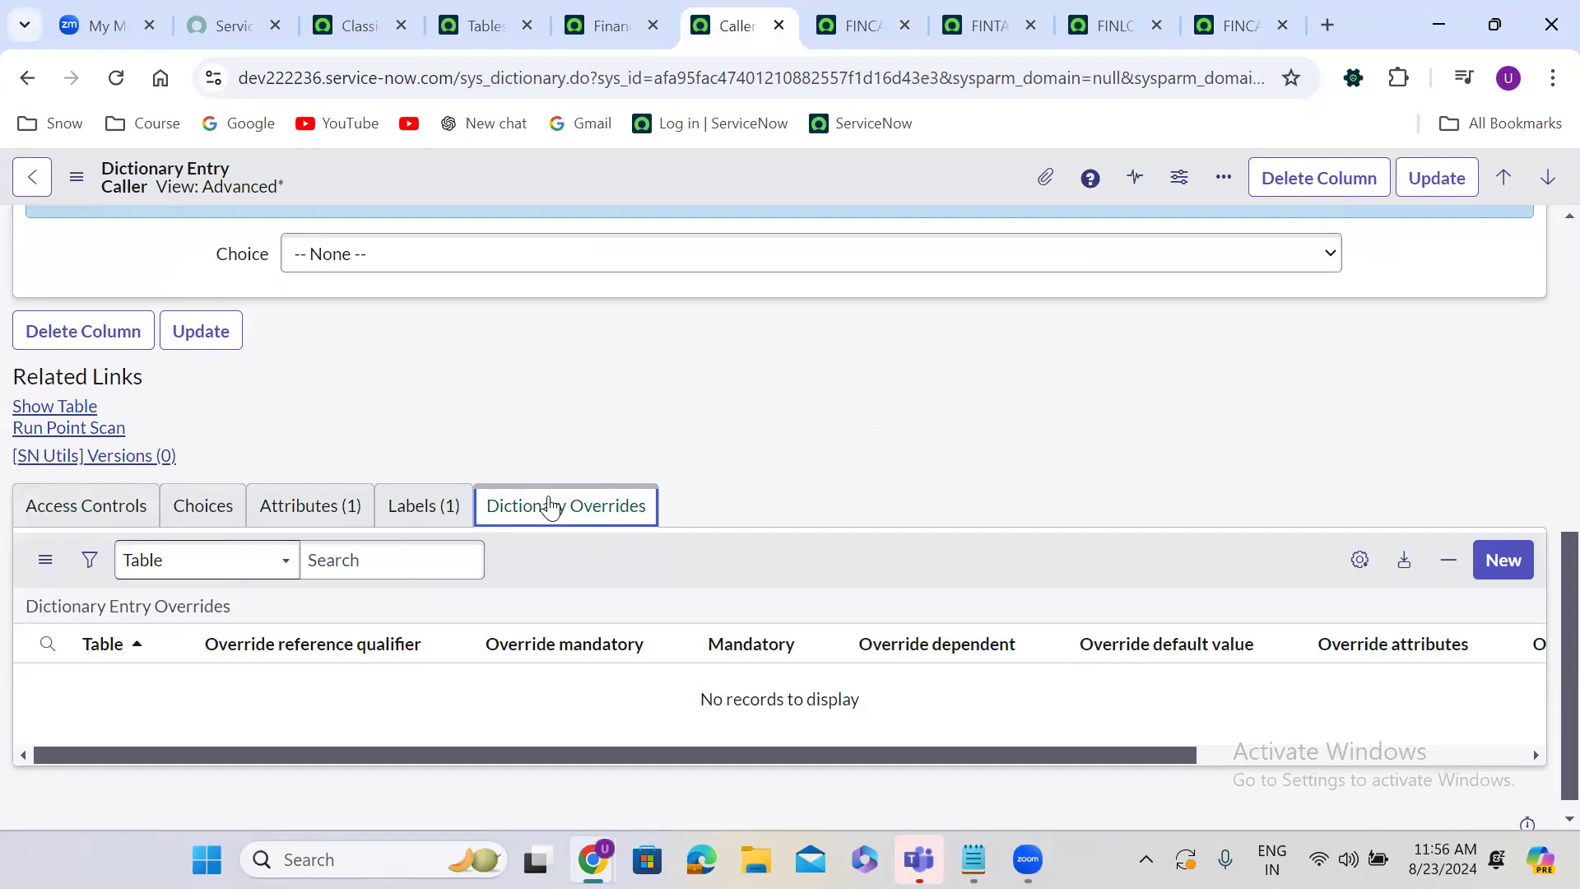
left_click(1510, 560)
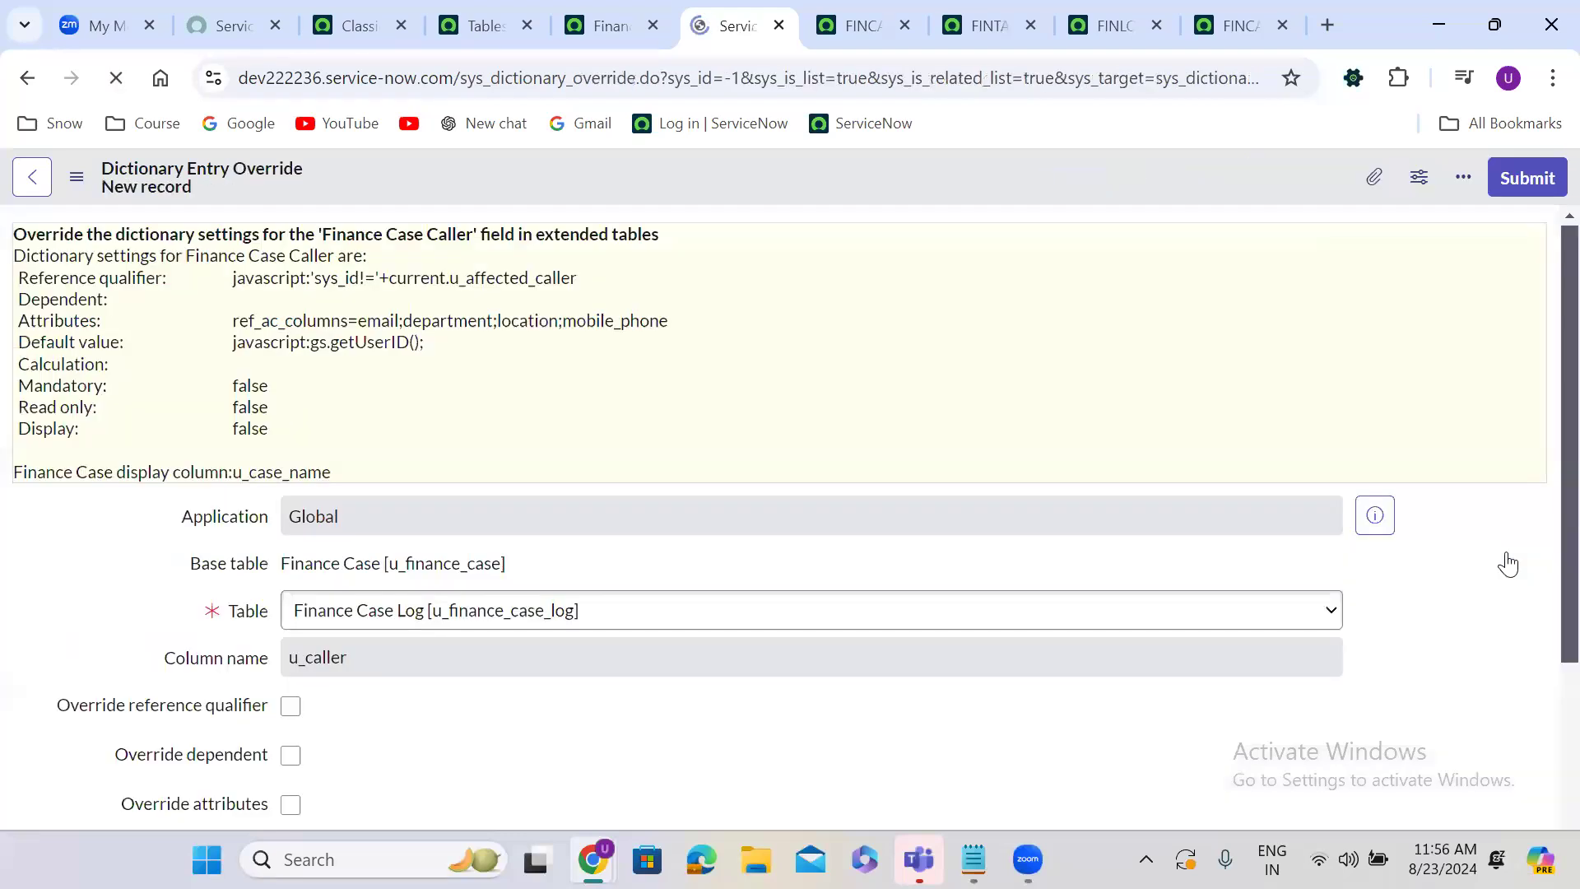
left_click(873, 385)
Enable Override mandatory on the new Caller override and leave its Mandatory option off.
scroll(873, 385, "down", 4)
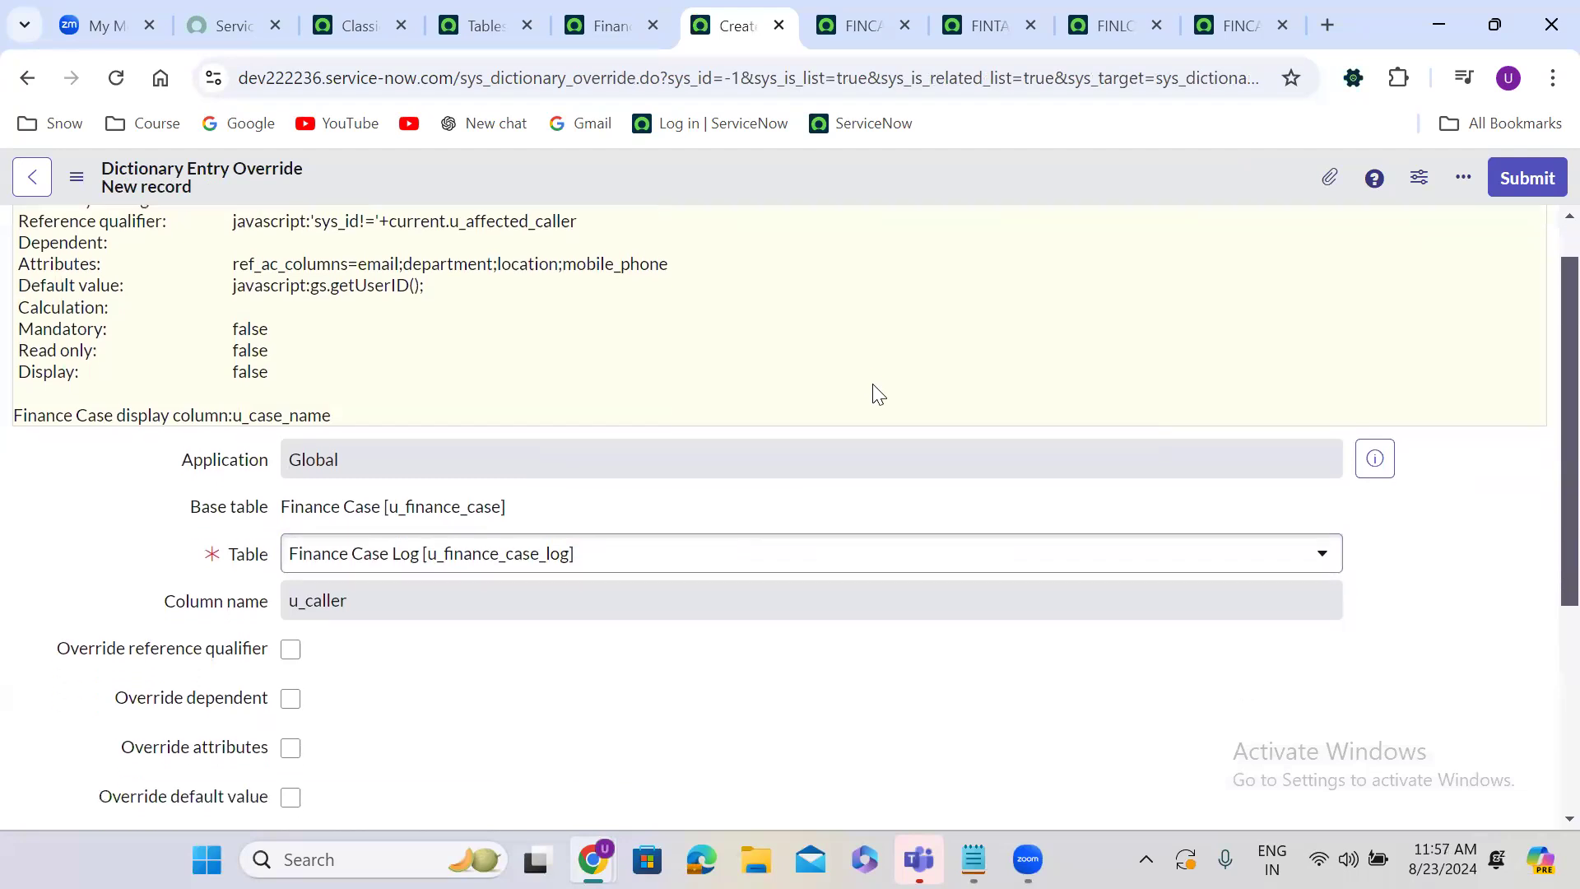
left_click(409, 280)
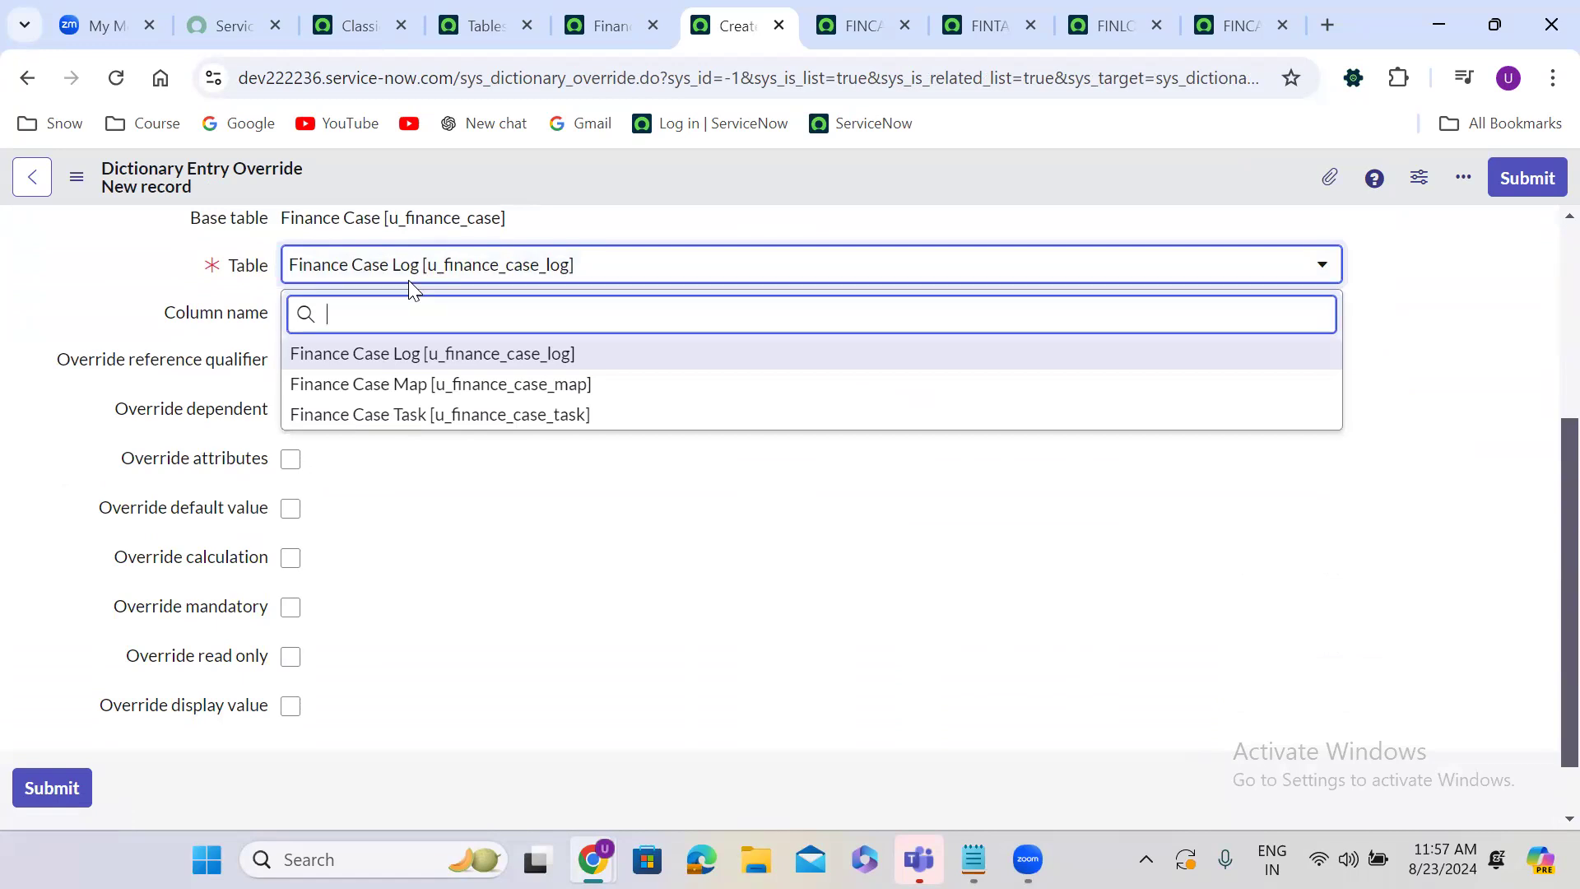
left_click(415, 355)
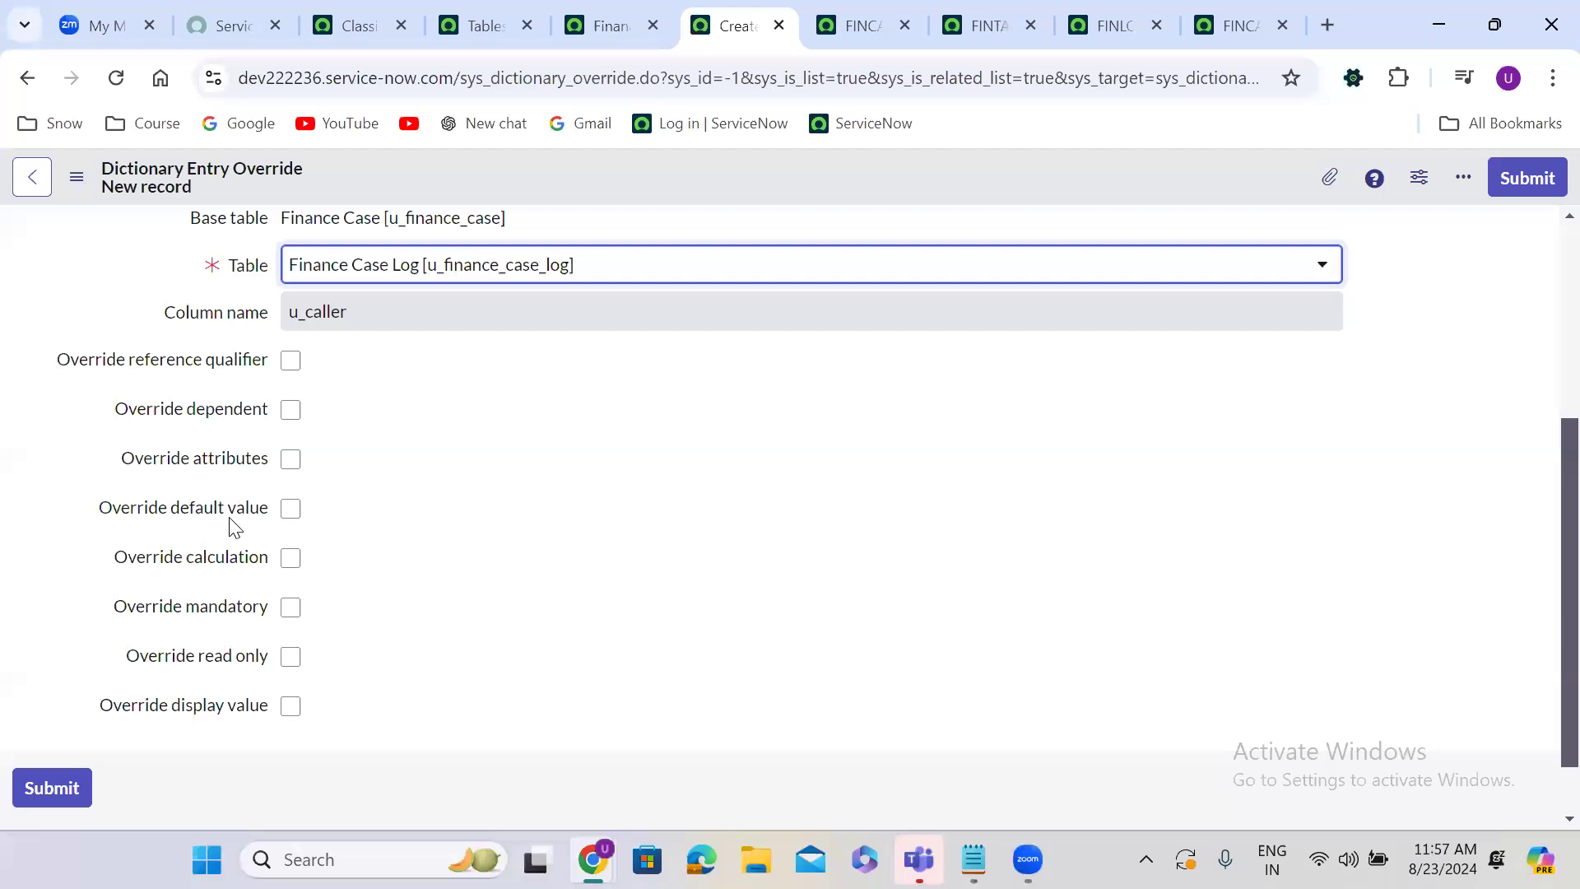
left_click(290, 607)
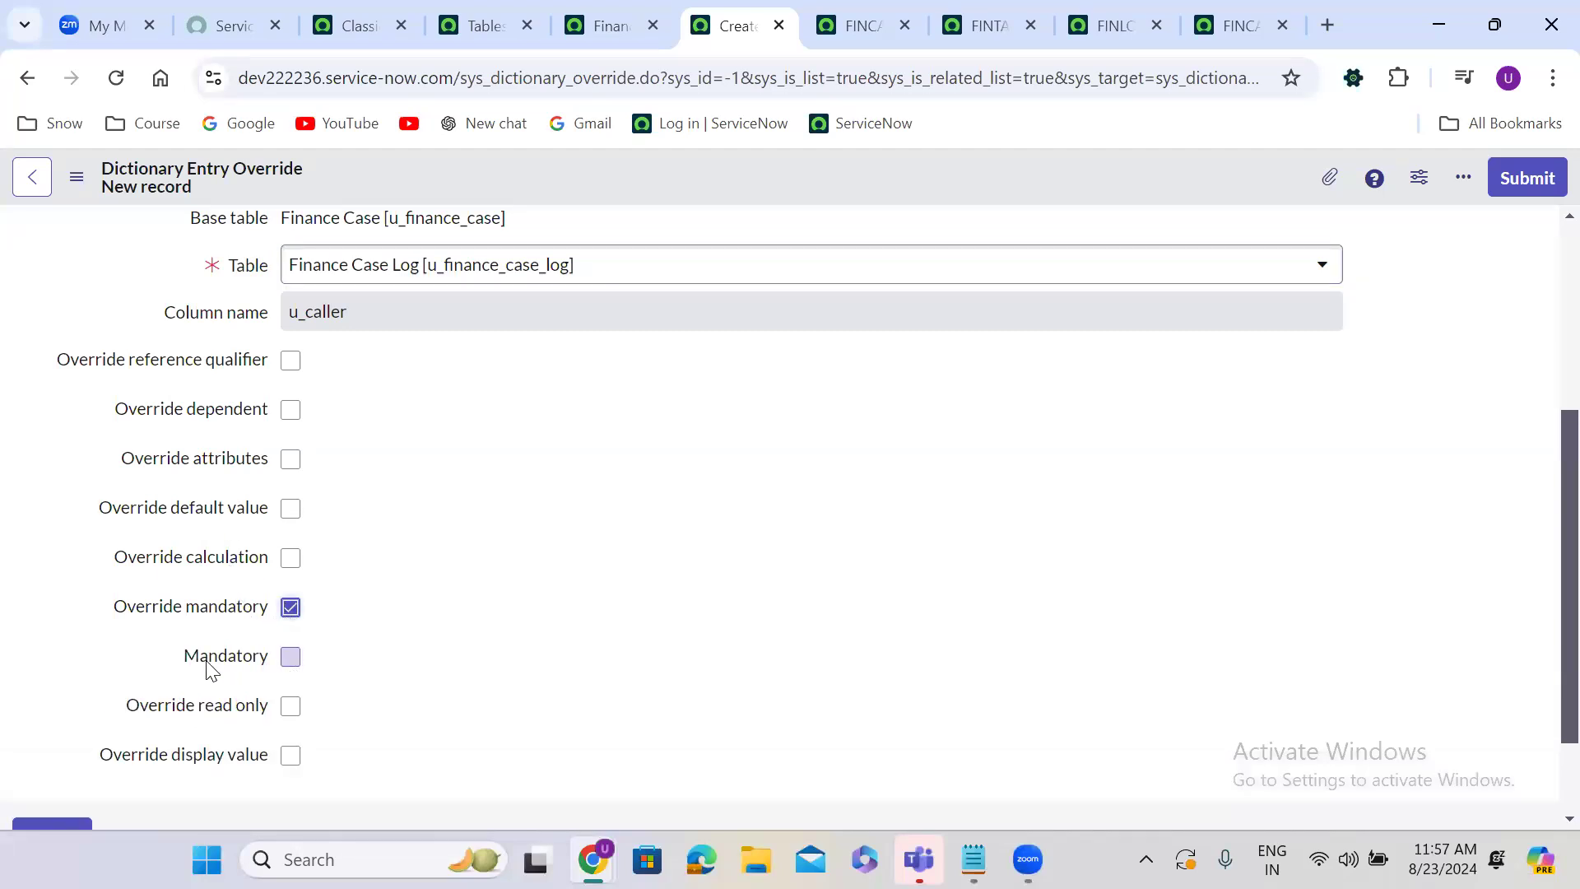
left_click(291, 609)
left_click(291, 609)
left_click(292, 657)
Set the override's table to Finance Case Task [u_finance_case_task] and submit the record.
left_click(383, 276)
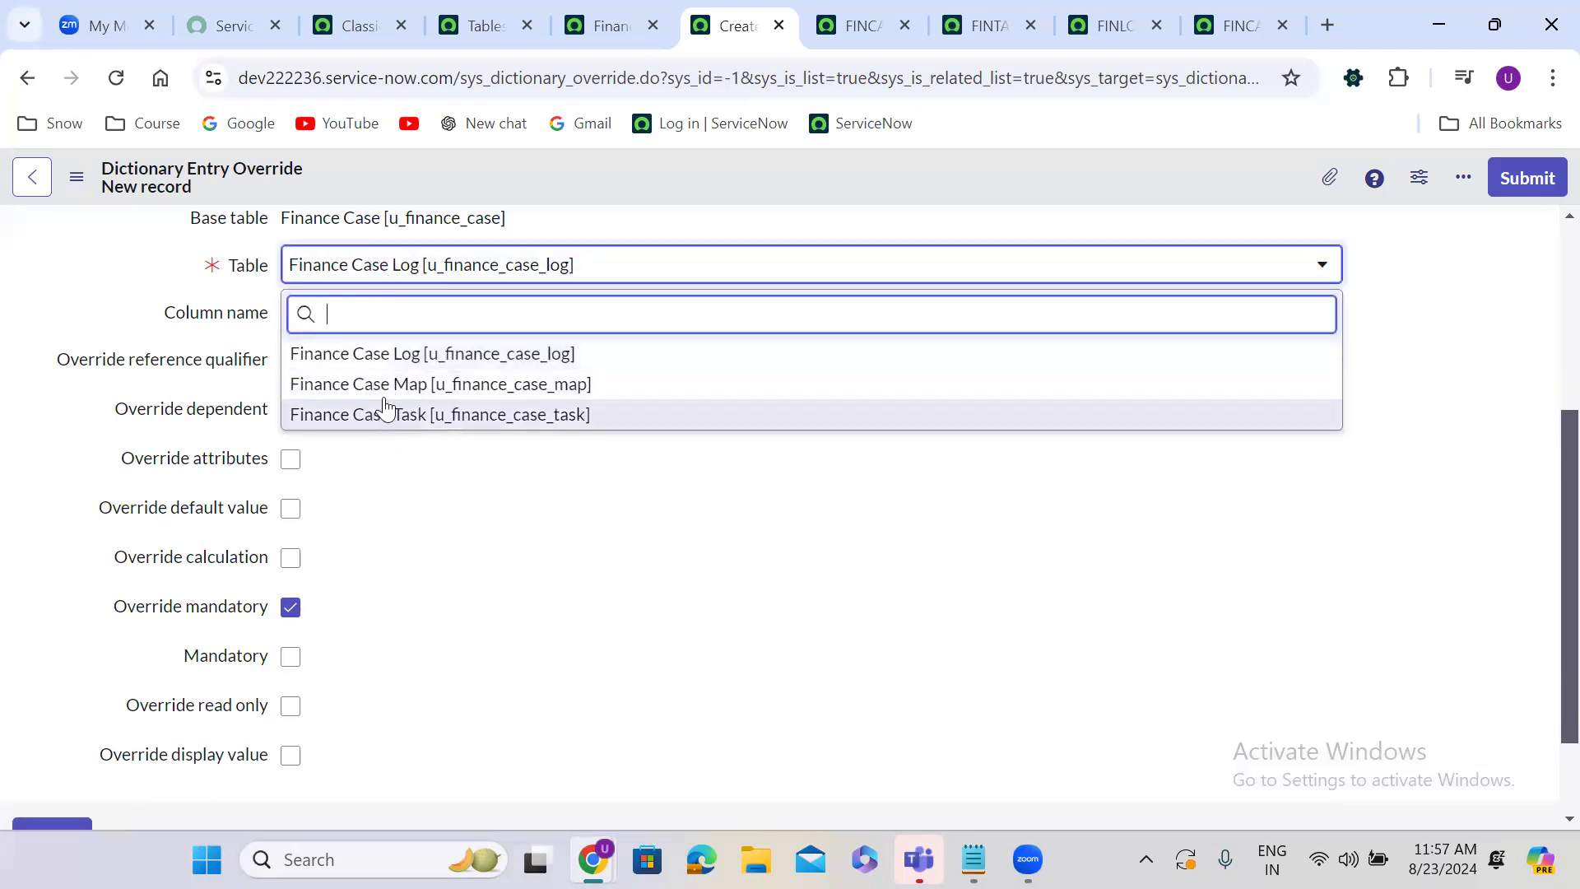
left_click(377, 358)
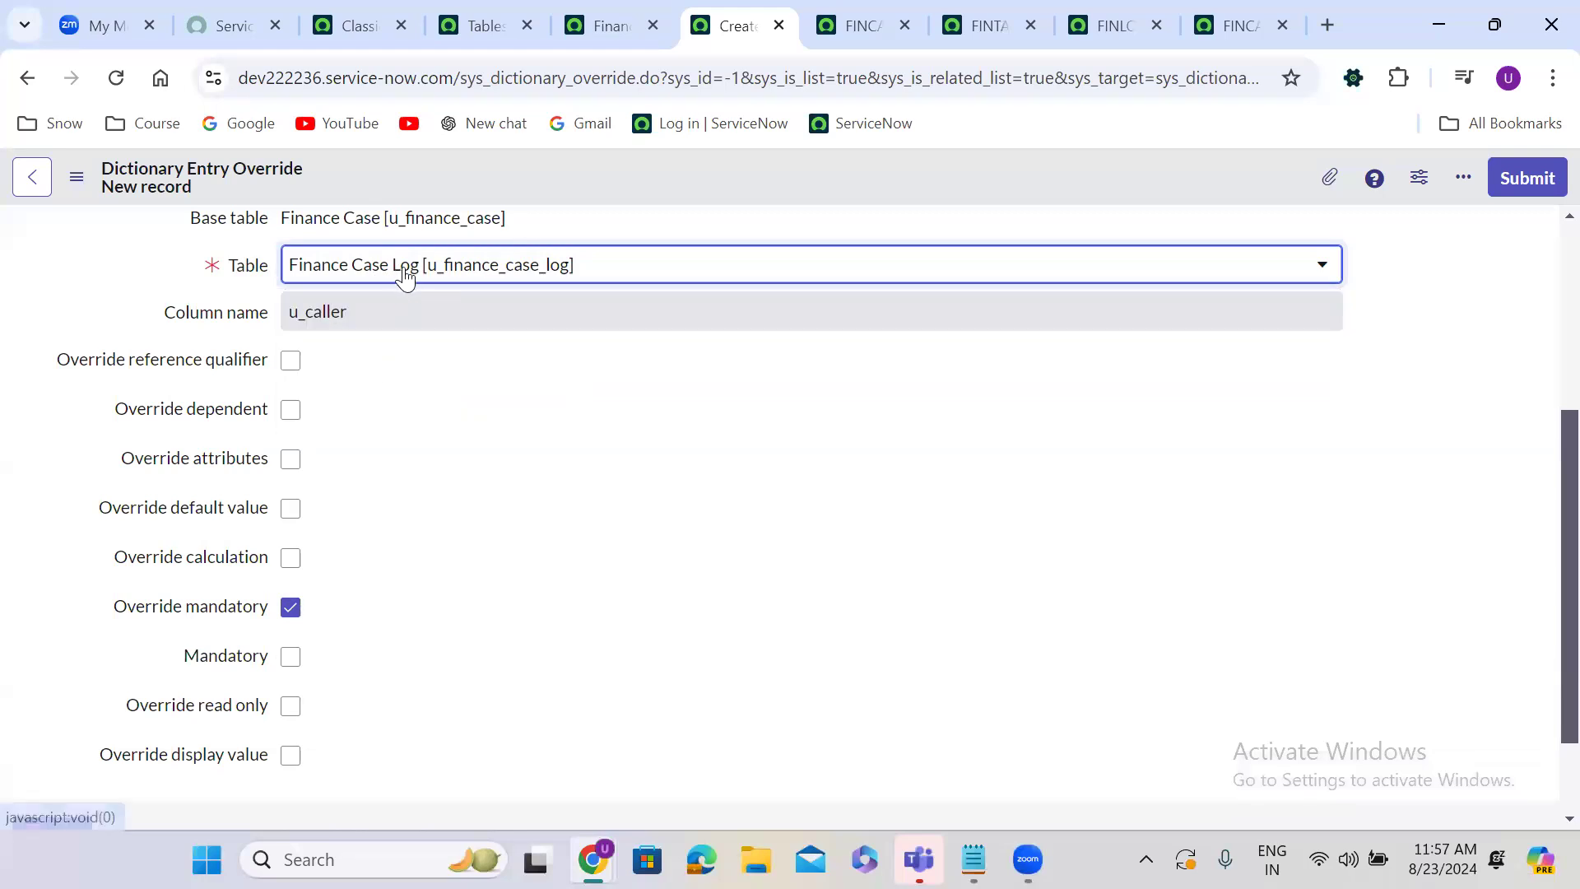
left_click(403, 279)
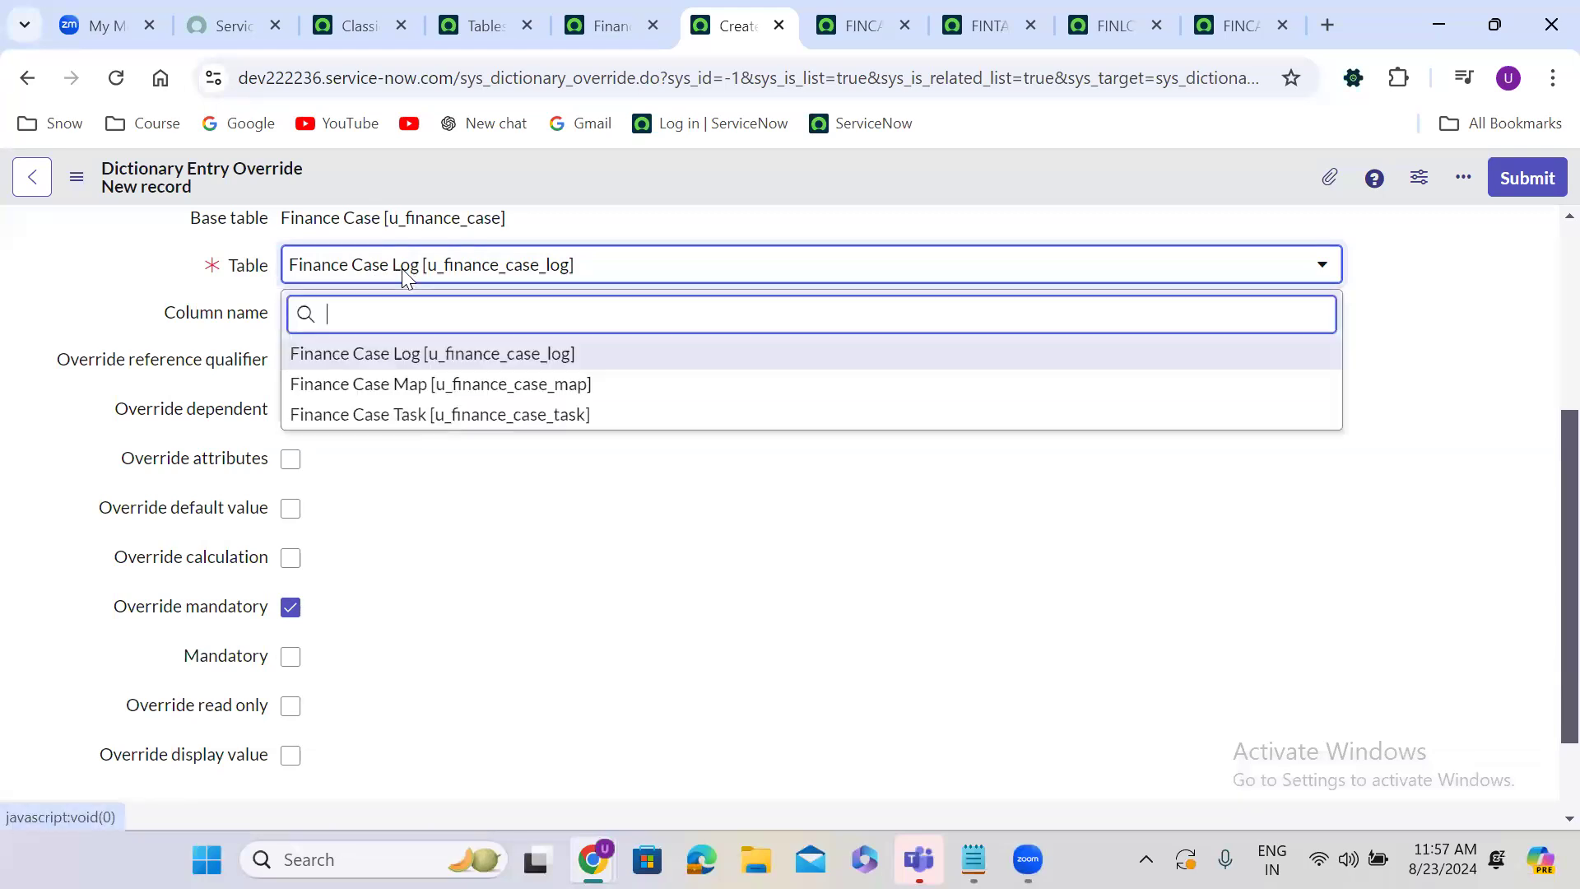
left_click(412, 414)
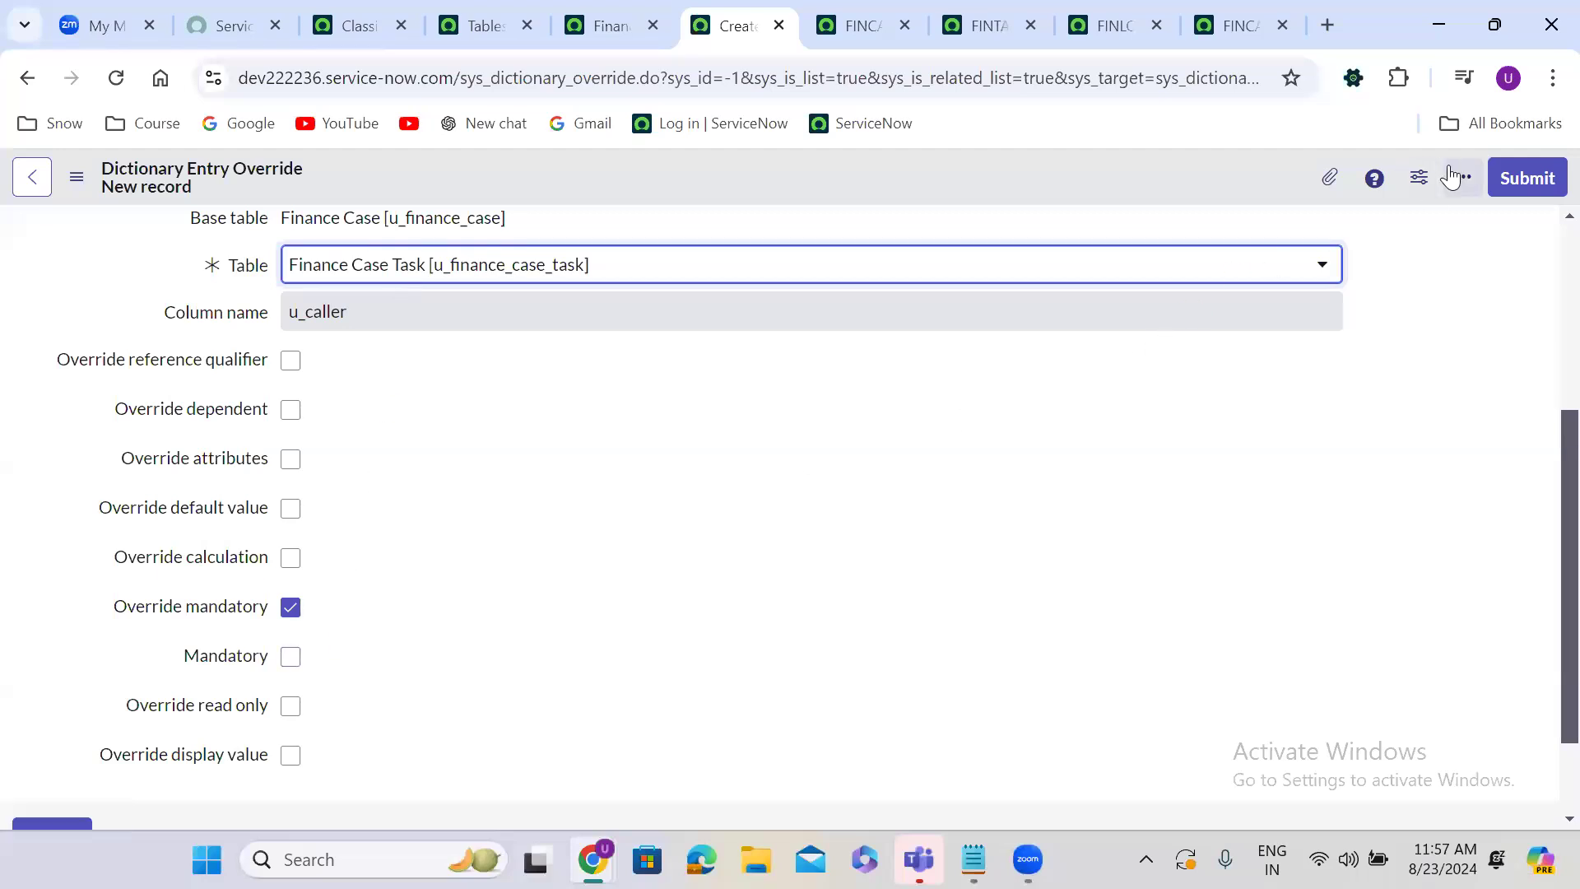
left_click(1520, 175)
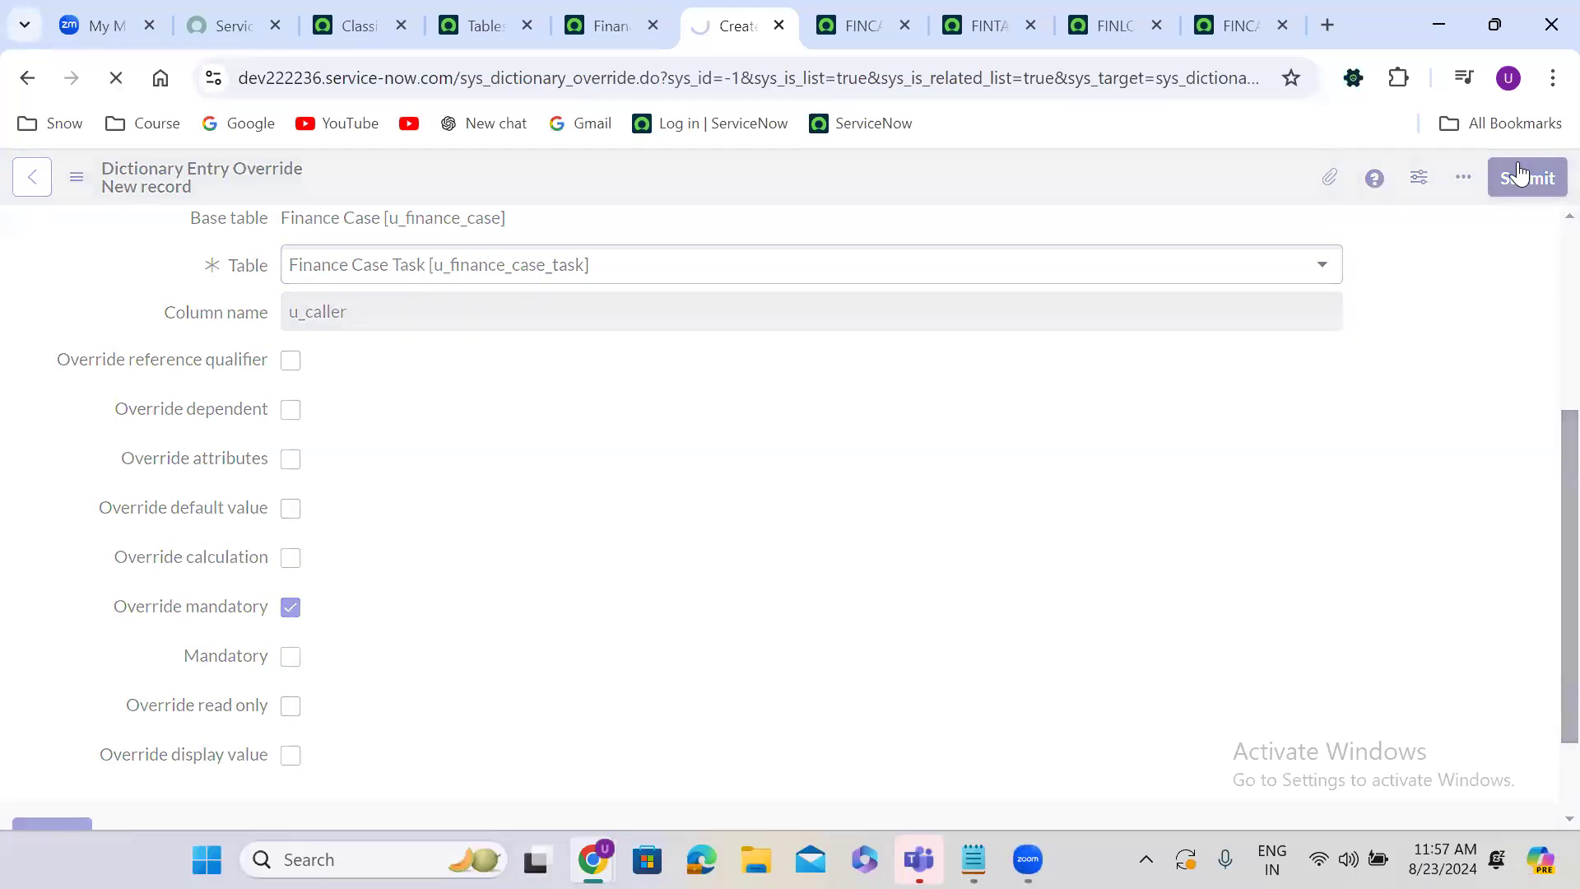
Return to the Caller dictionary entry and review the column values of the Finance Case Task override.
left_click(20, 86)
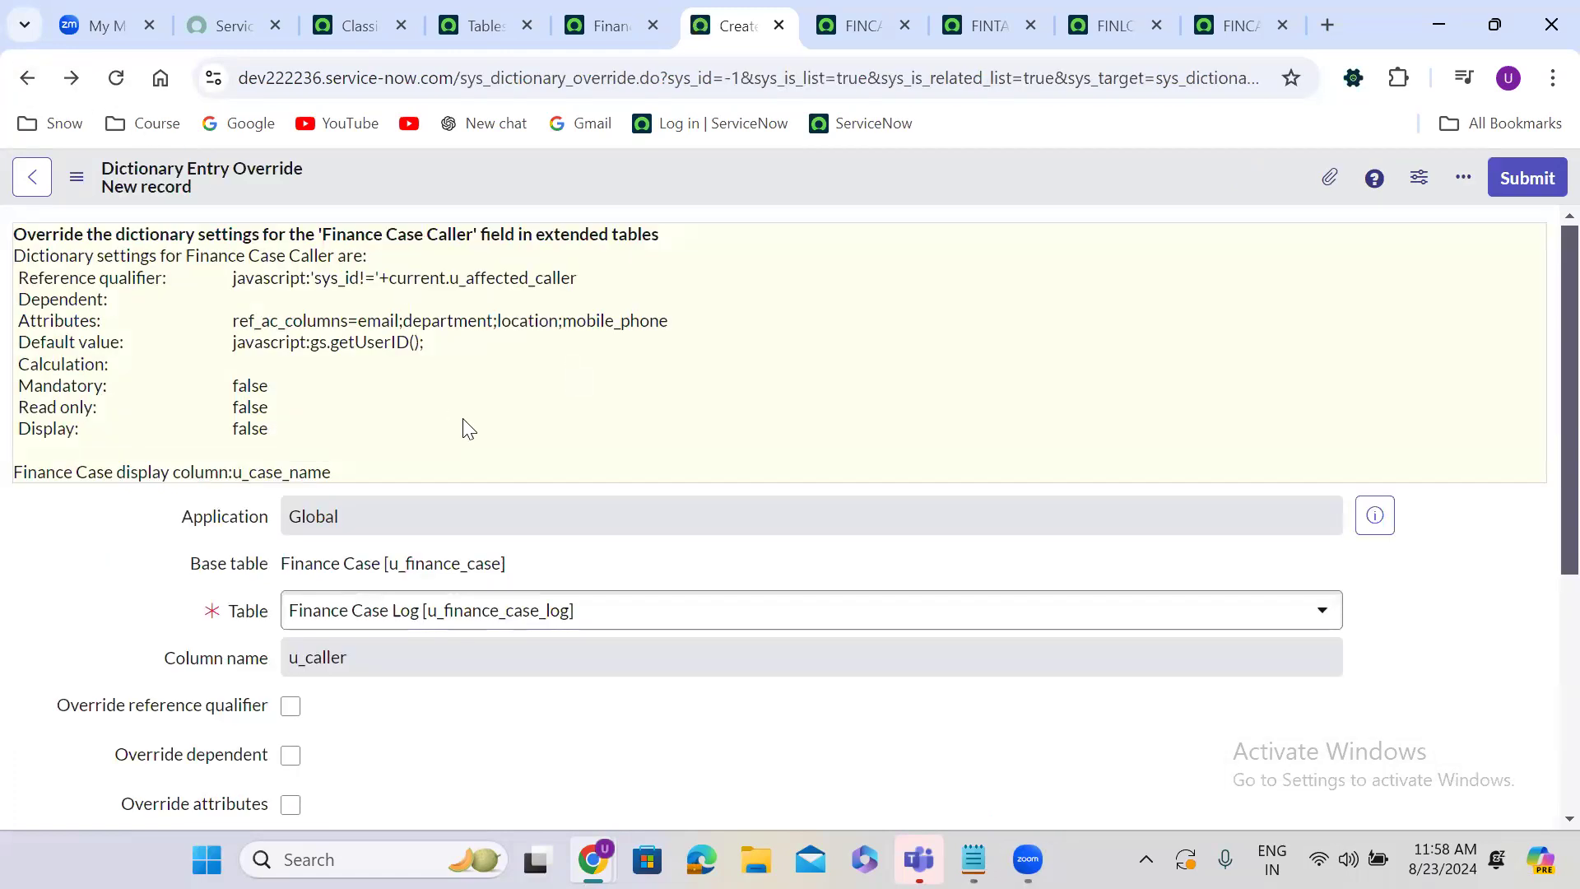
left_click(27, 78)
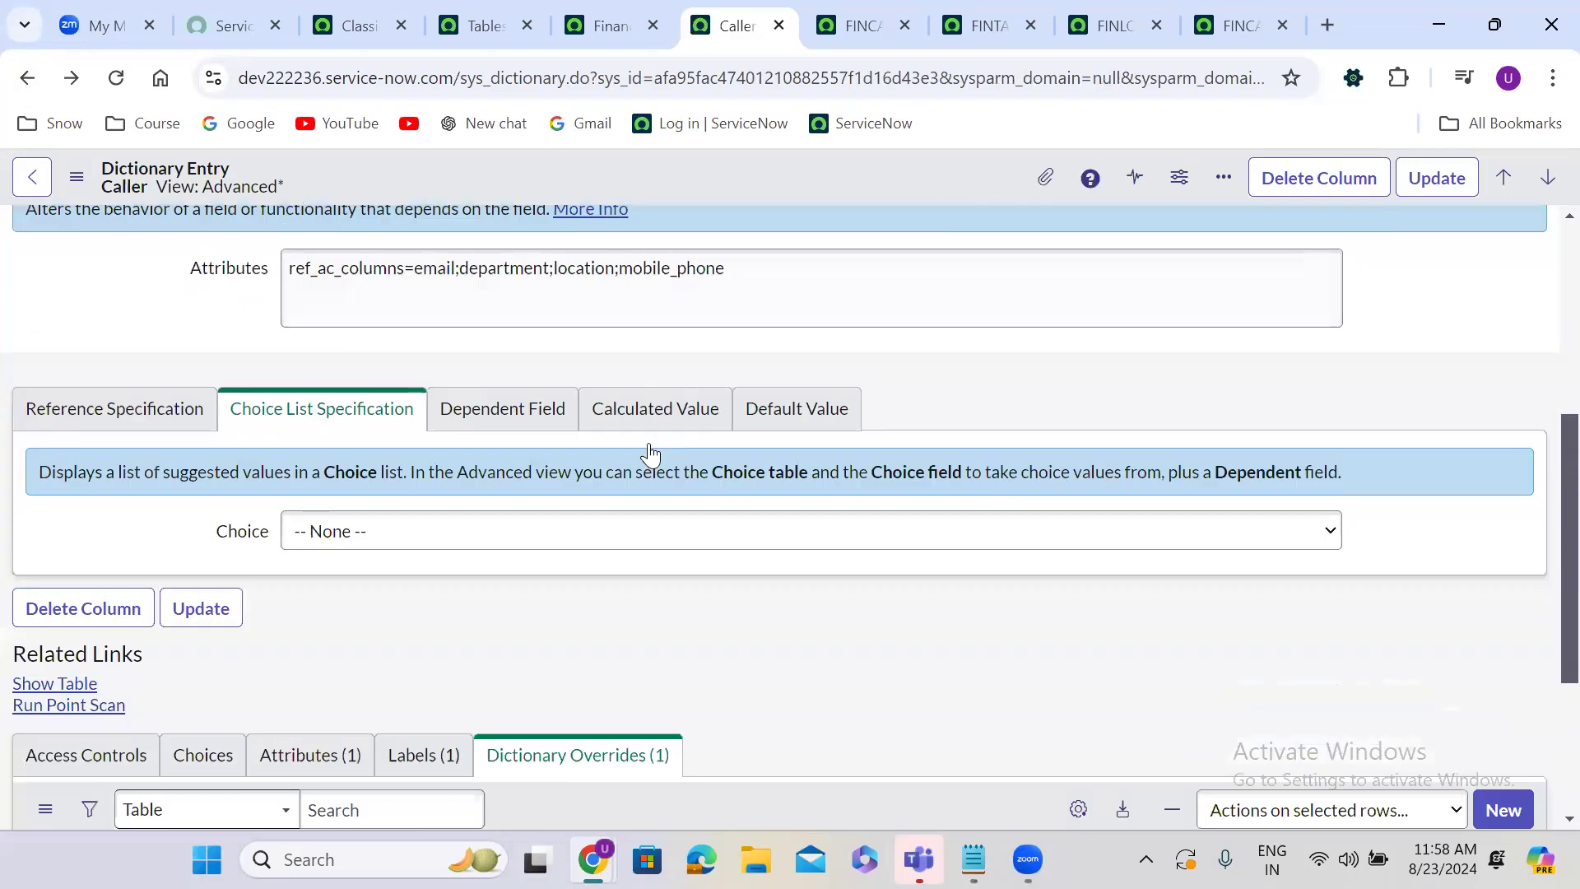
scroll(576, 477, "down", 2)
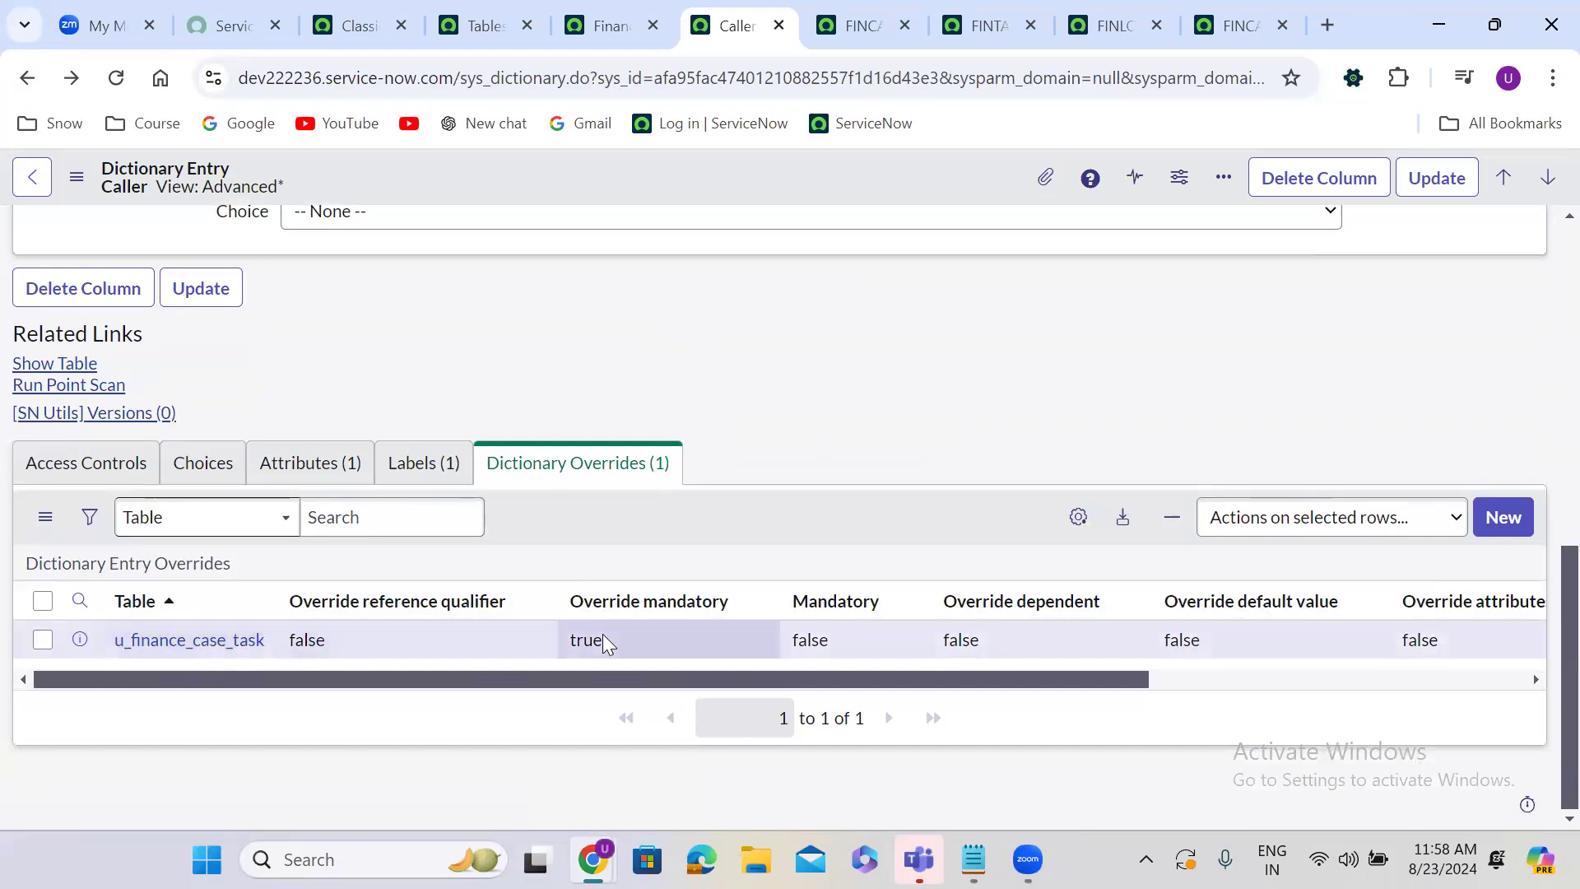
left_click(1356, 683)
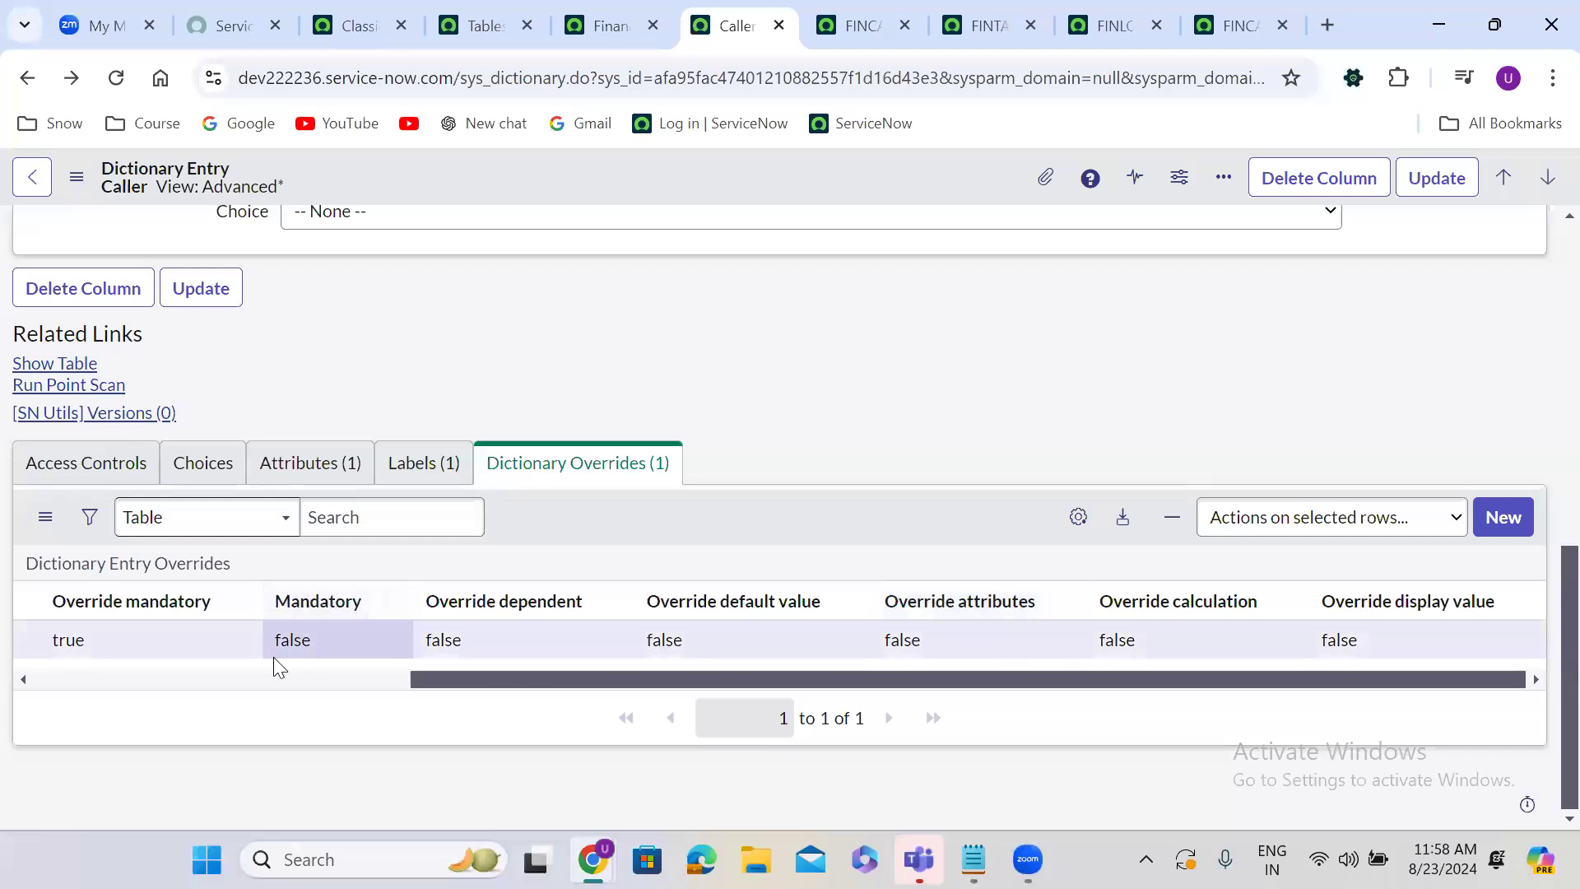
left_click(87, 679)
Create and submit a Caller override for Finance Case Log [u_finance_case_log] with Override mandatory enabled and Mandatory off.
left_click(1509, 514)
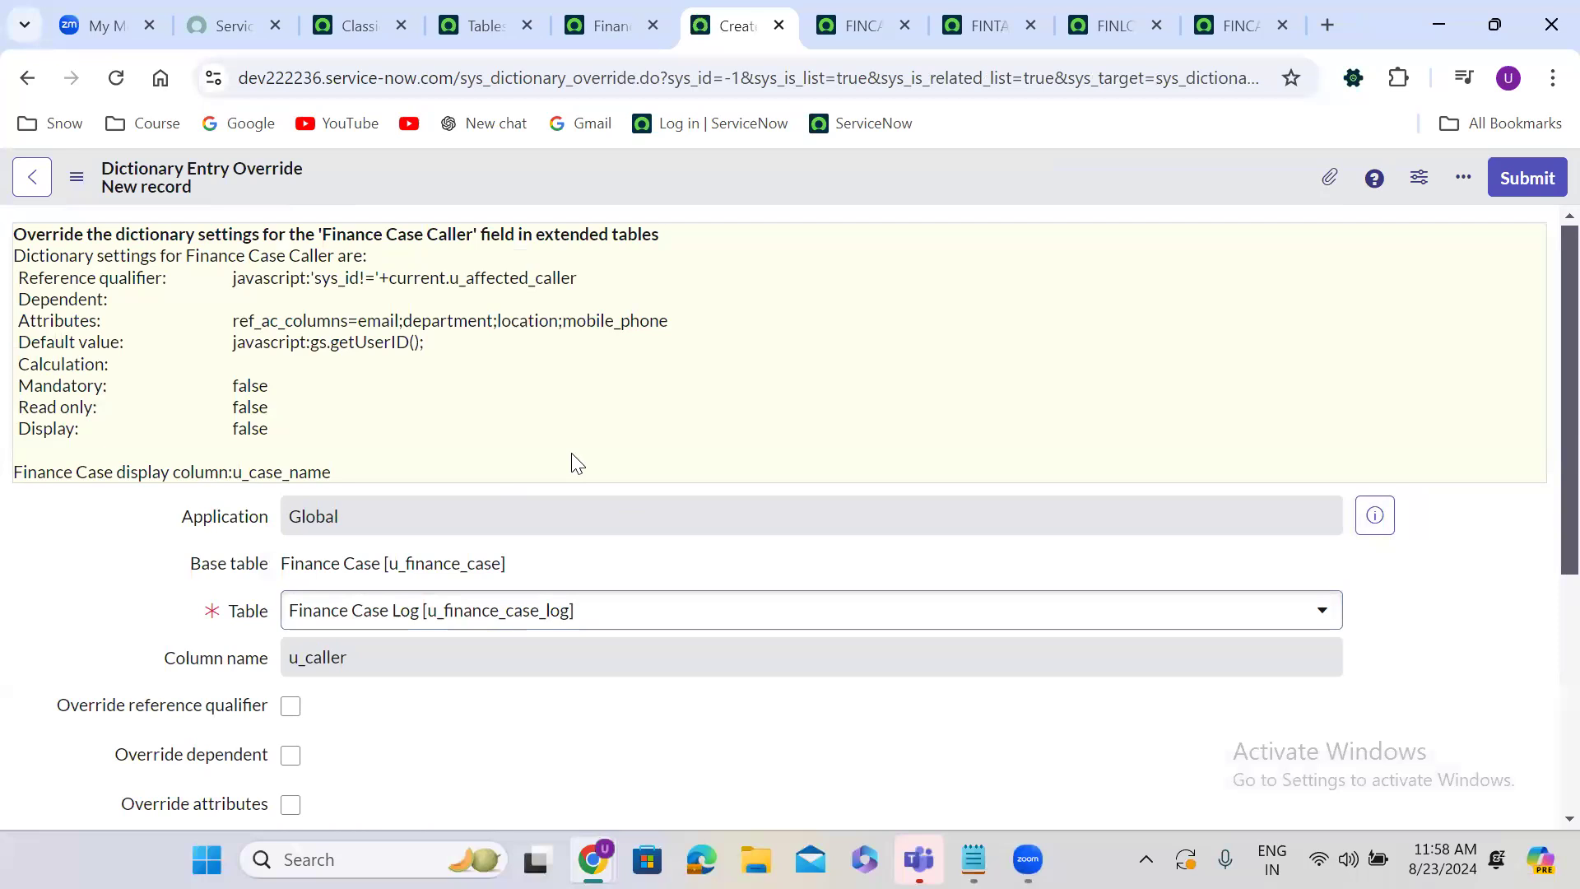
scroll(576, 461, "down", 5)
left_click(382, 216)
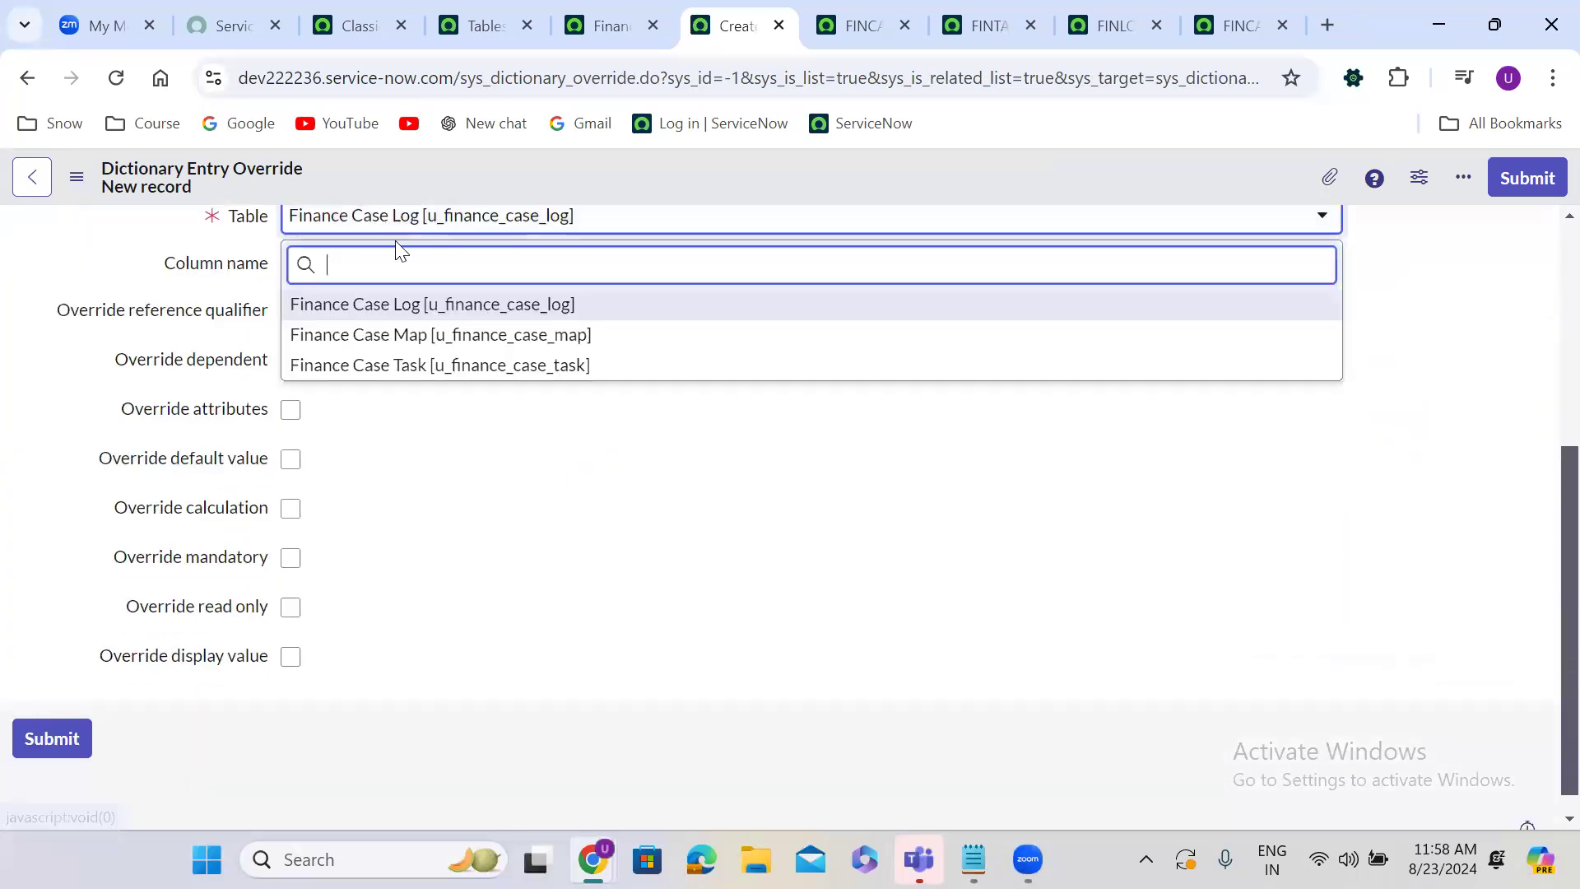
left_click(414, 306)
scroll(565, 391, "down", 4)
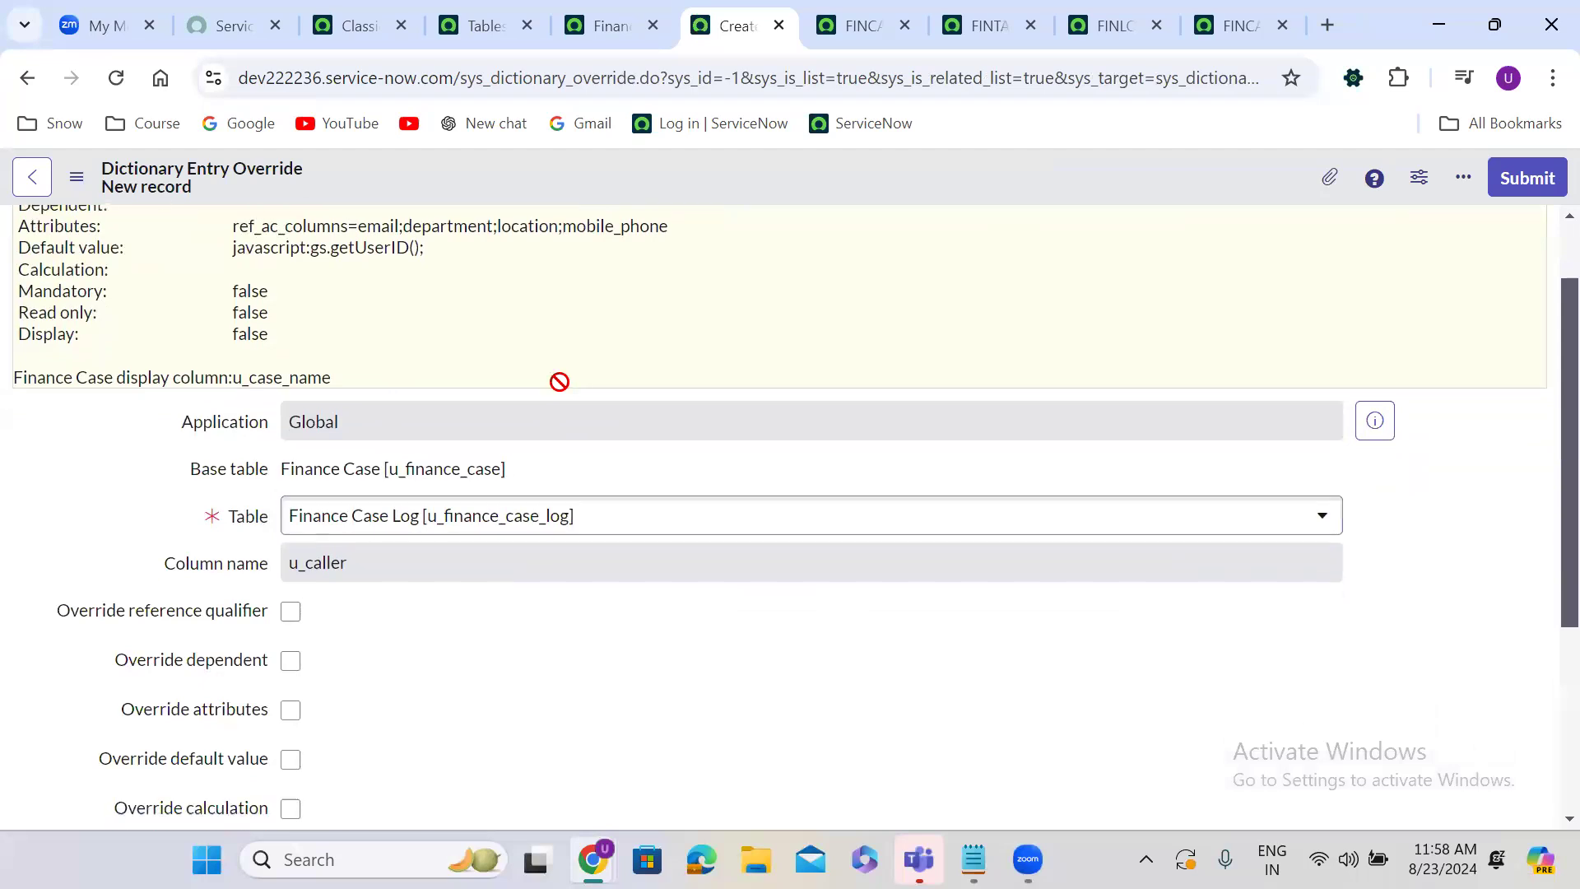
left_click(293, 533)
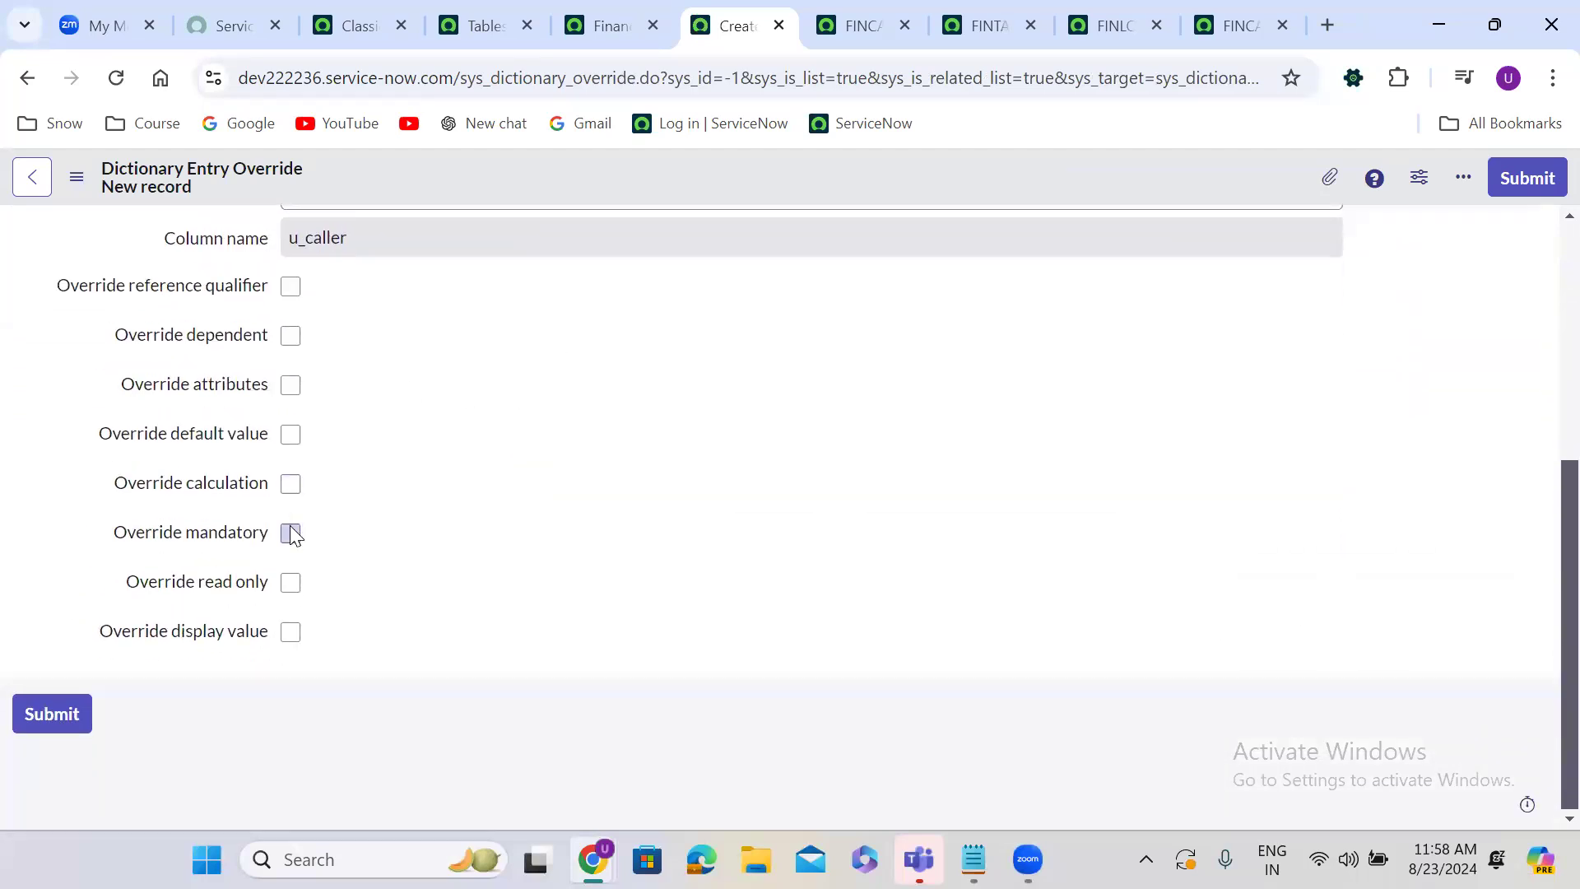
left_click(1534, 181)
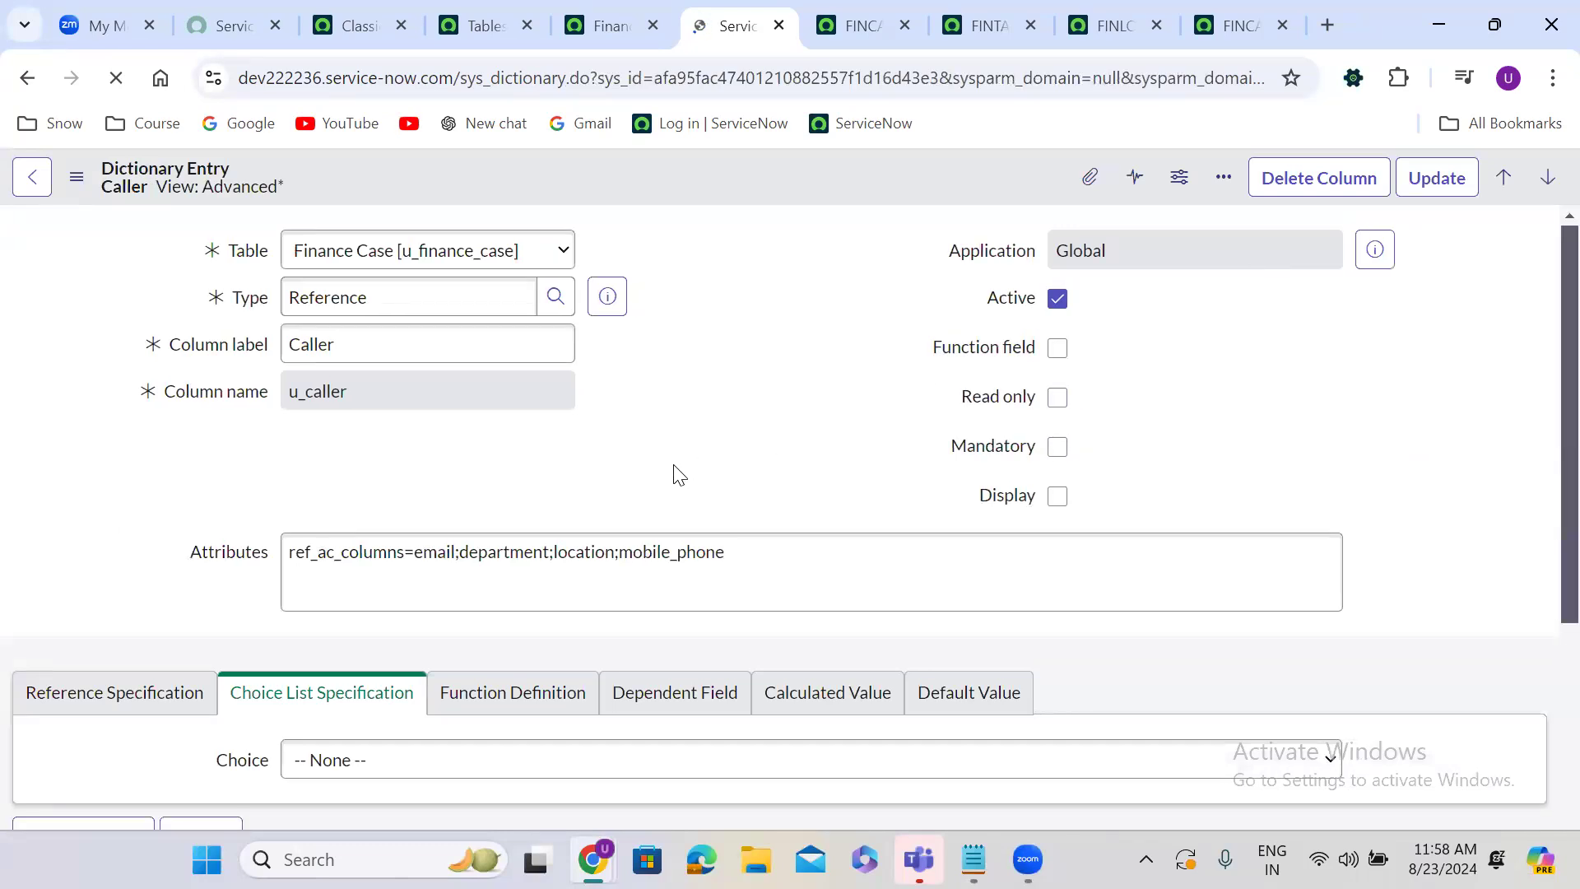
Create and submit a Caller override for Finance Case Map [u_finance_case_map] with Override mandatory enabled and Mandatory off.
scroll(674, 471, "down", 10)
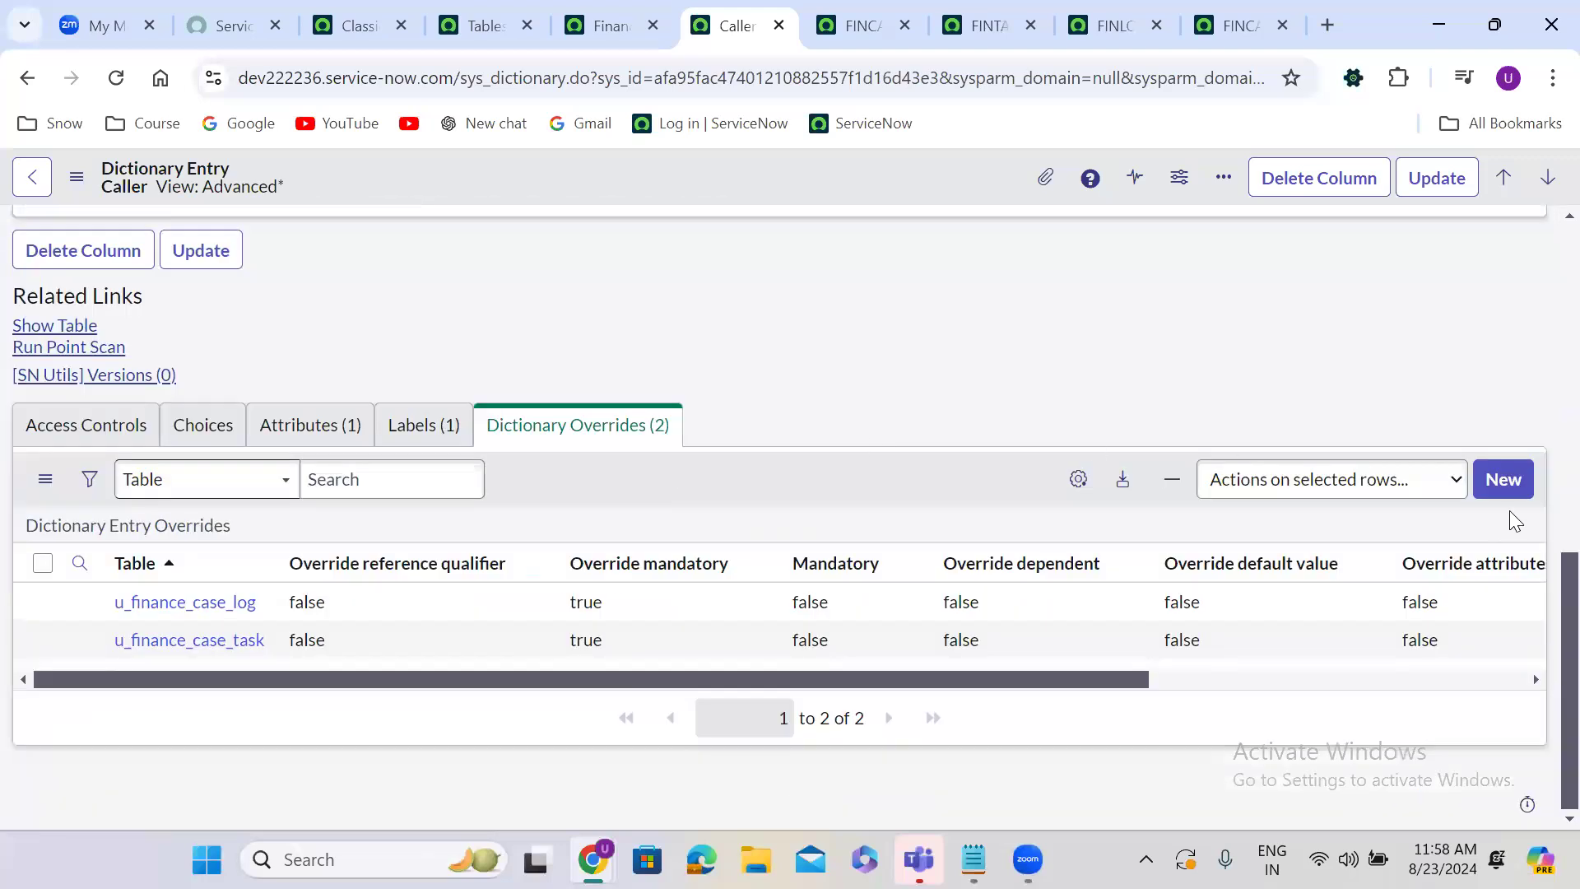
left_click(1491, 478)
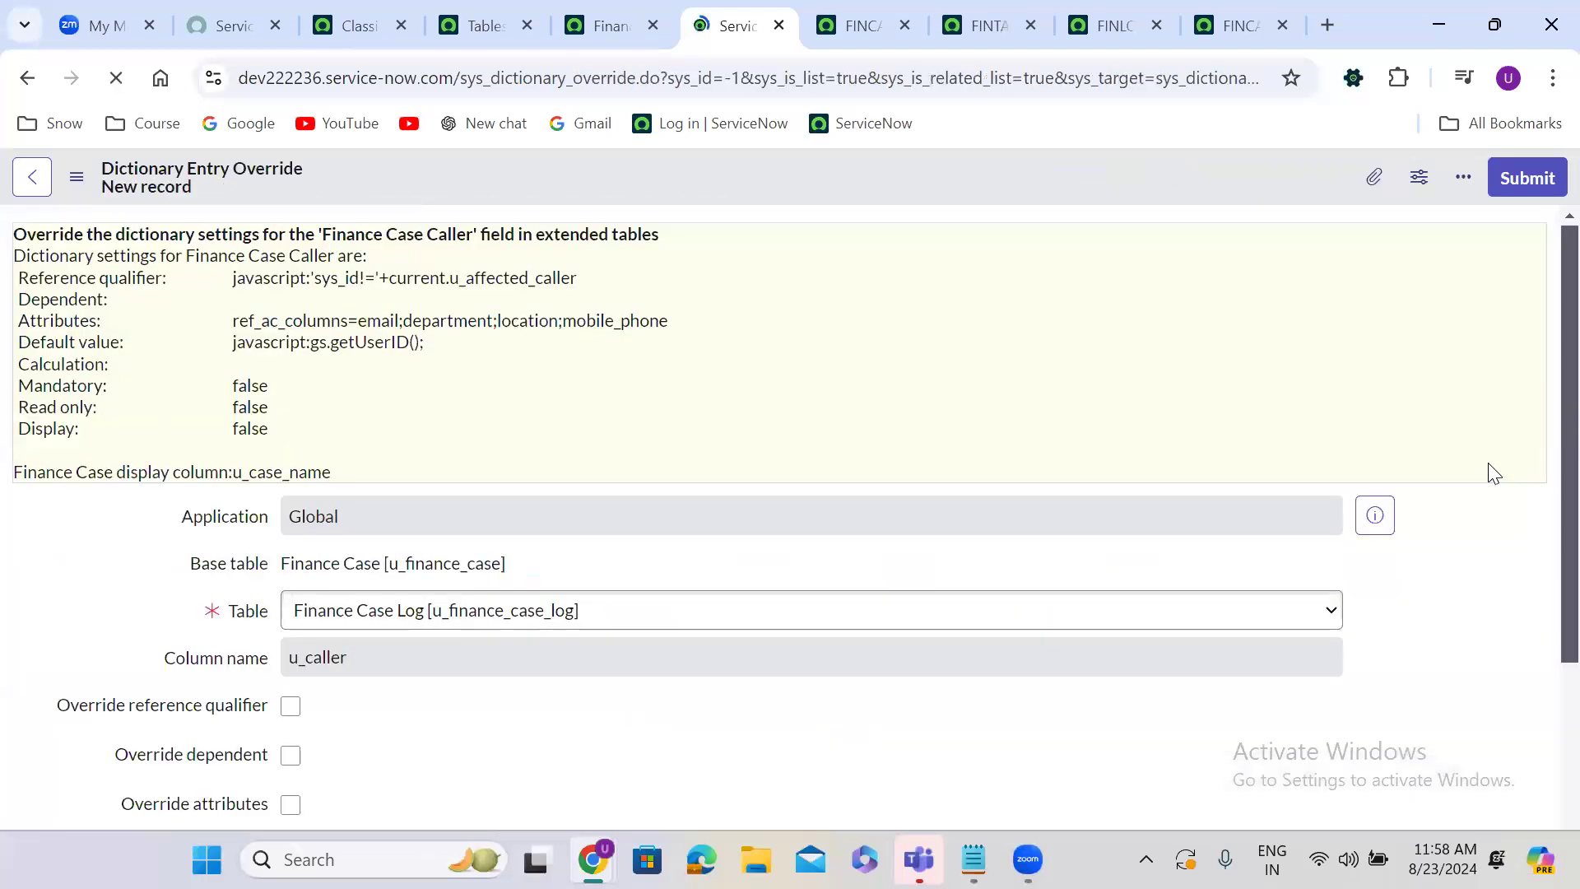
left_click(544, 617)
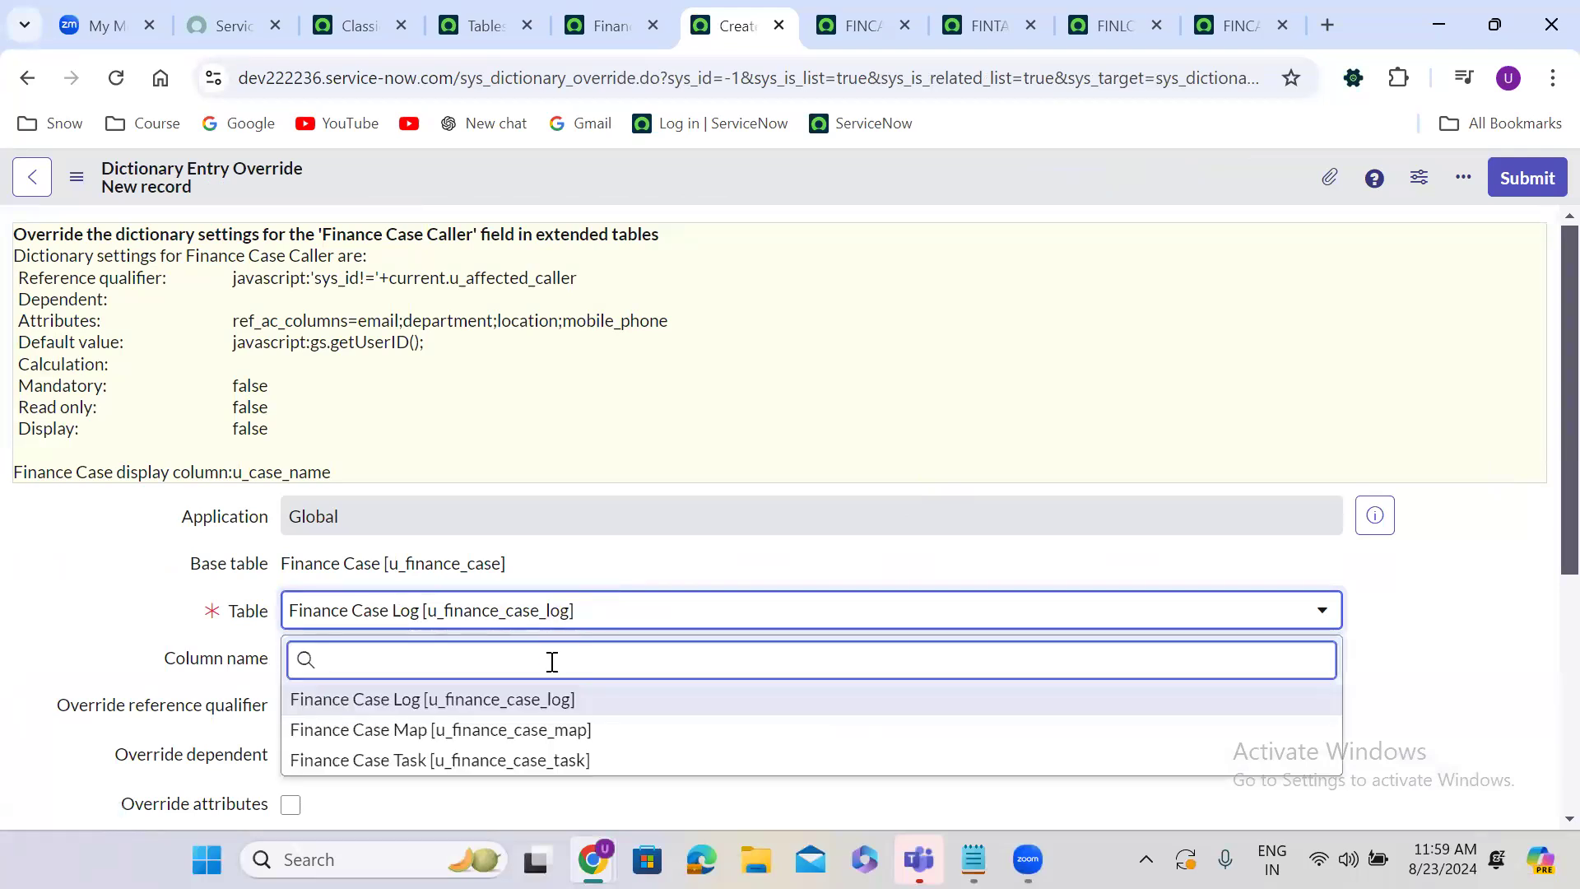
left_click(567, 734)
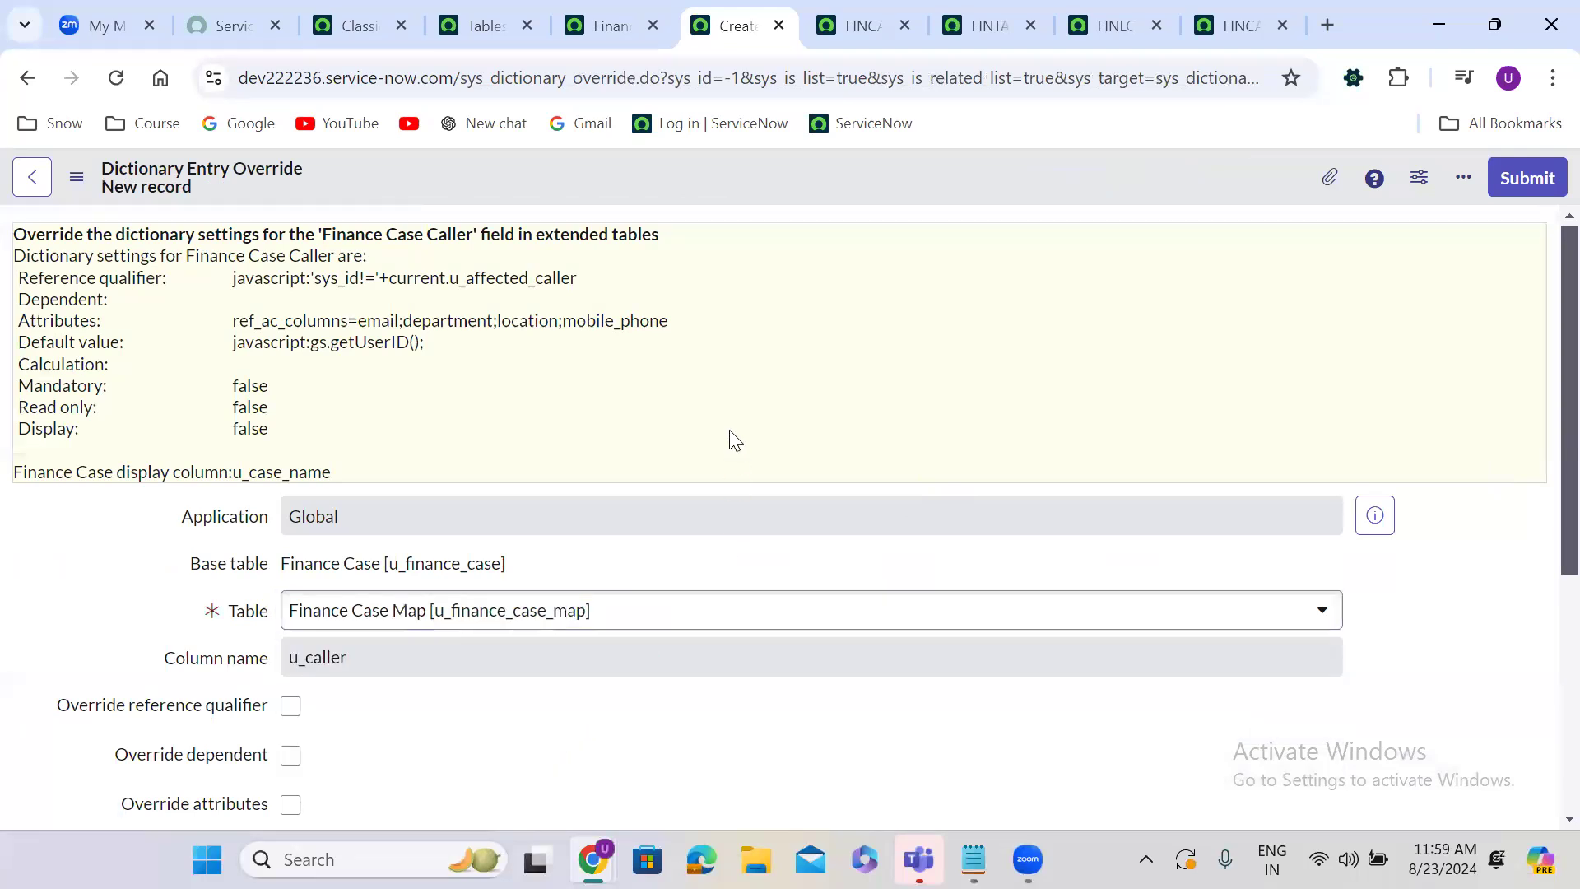
scroll(730, 437, "down", 5)
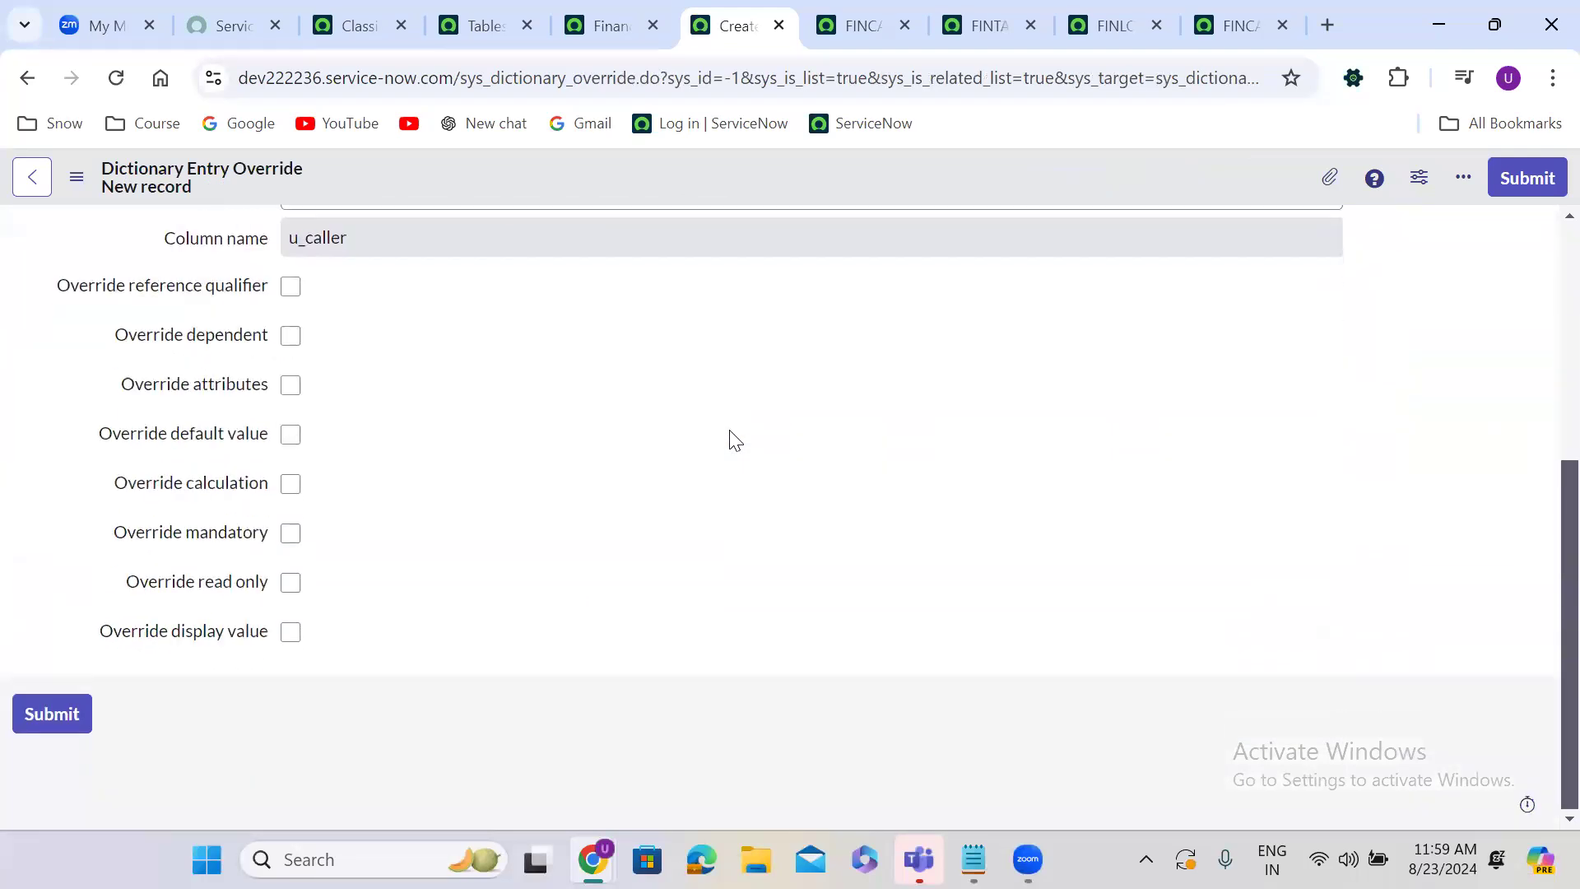
left_click(291, 533)
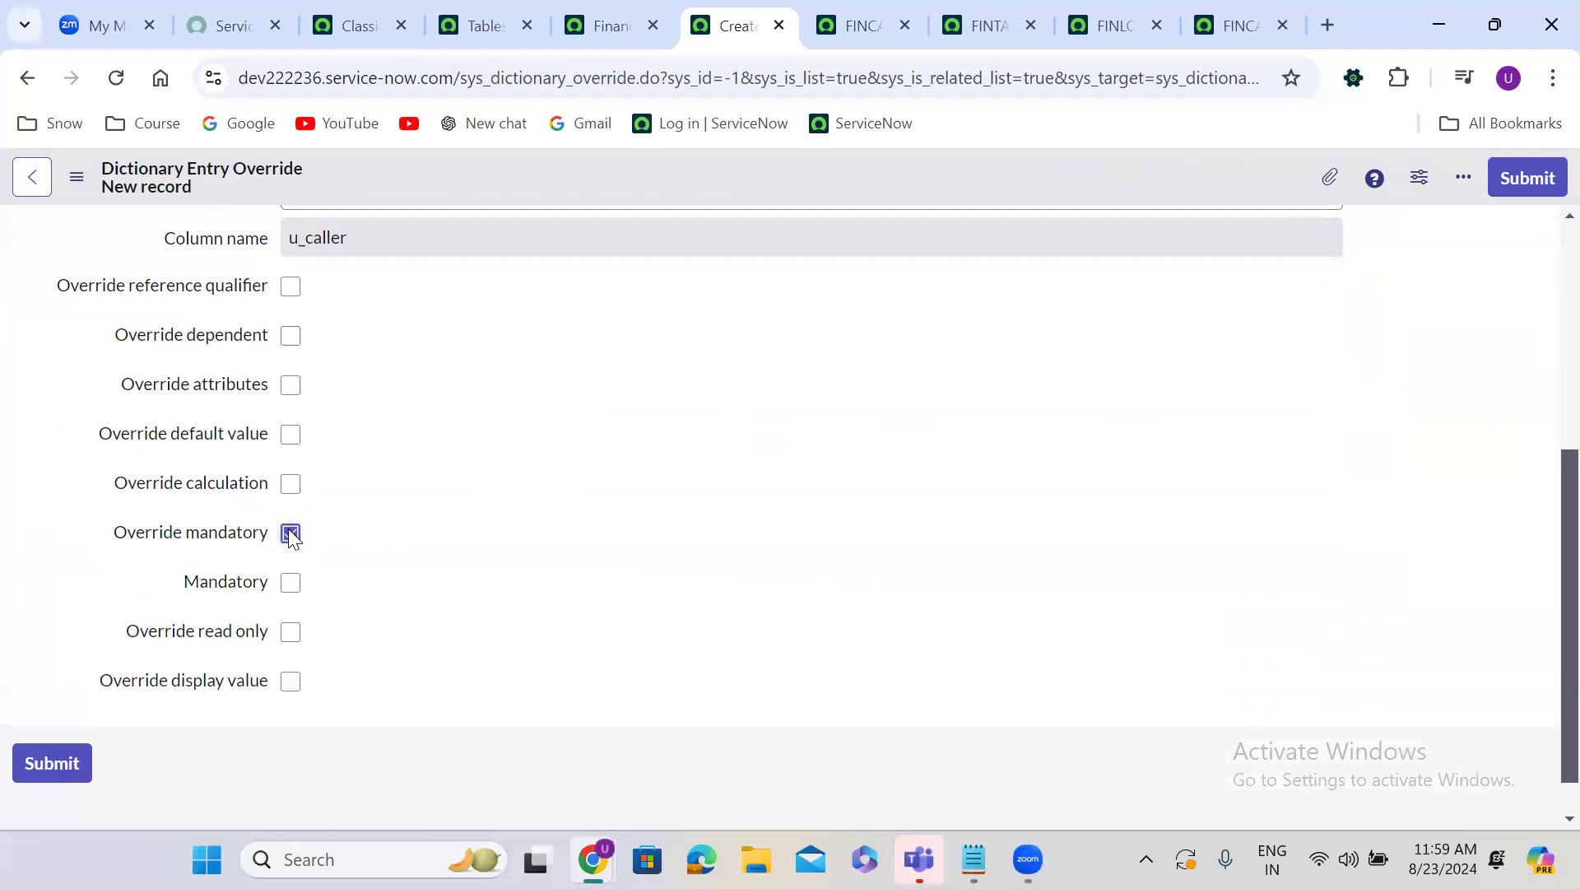
left_click(1520, 183)
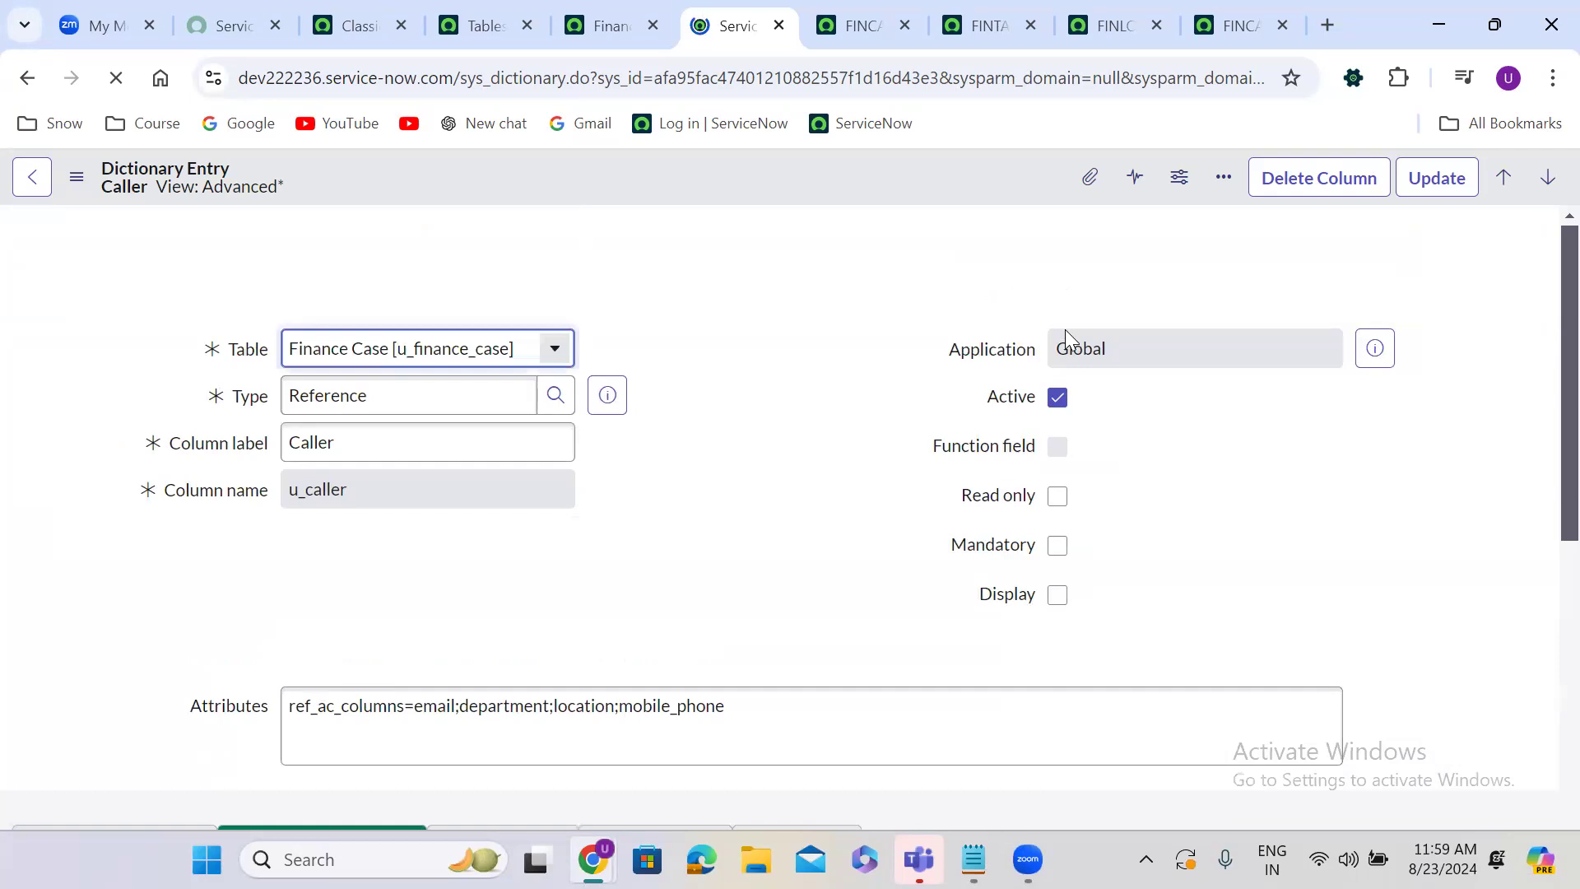
Make the Caller column mandatory in the base Finance Case dictionary entry and save it.
left_click(1057, 547)
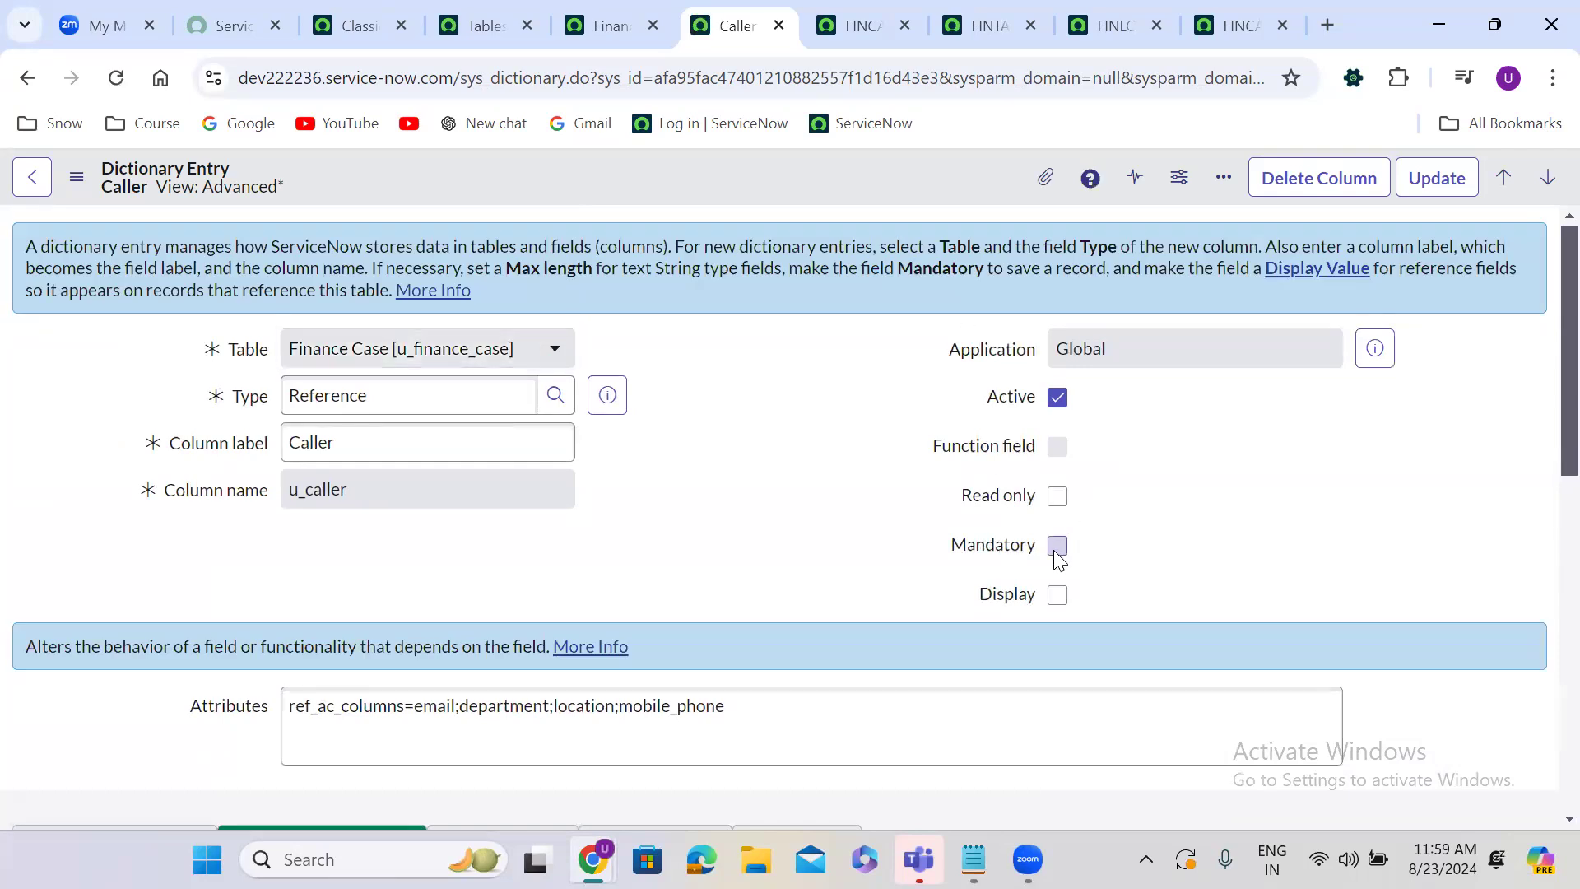
right_click(682, 170)
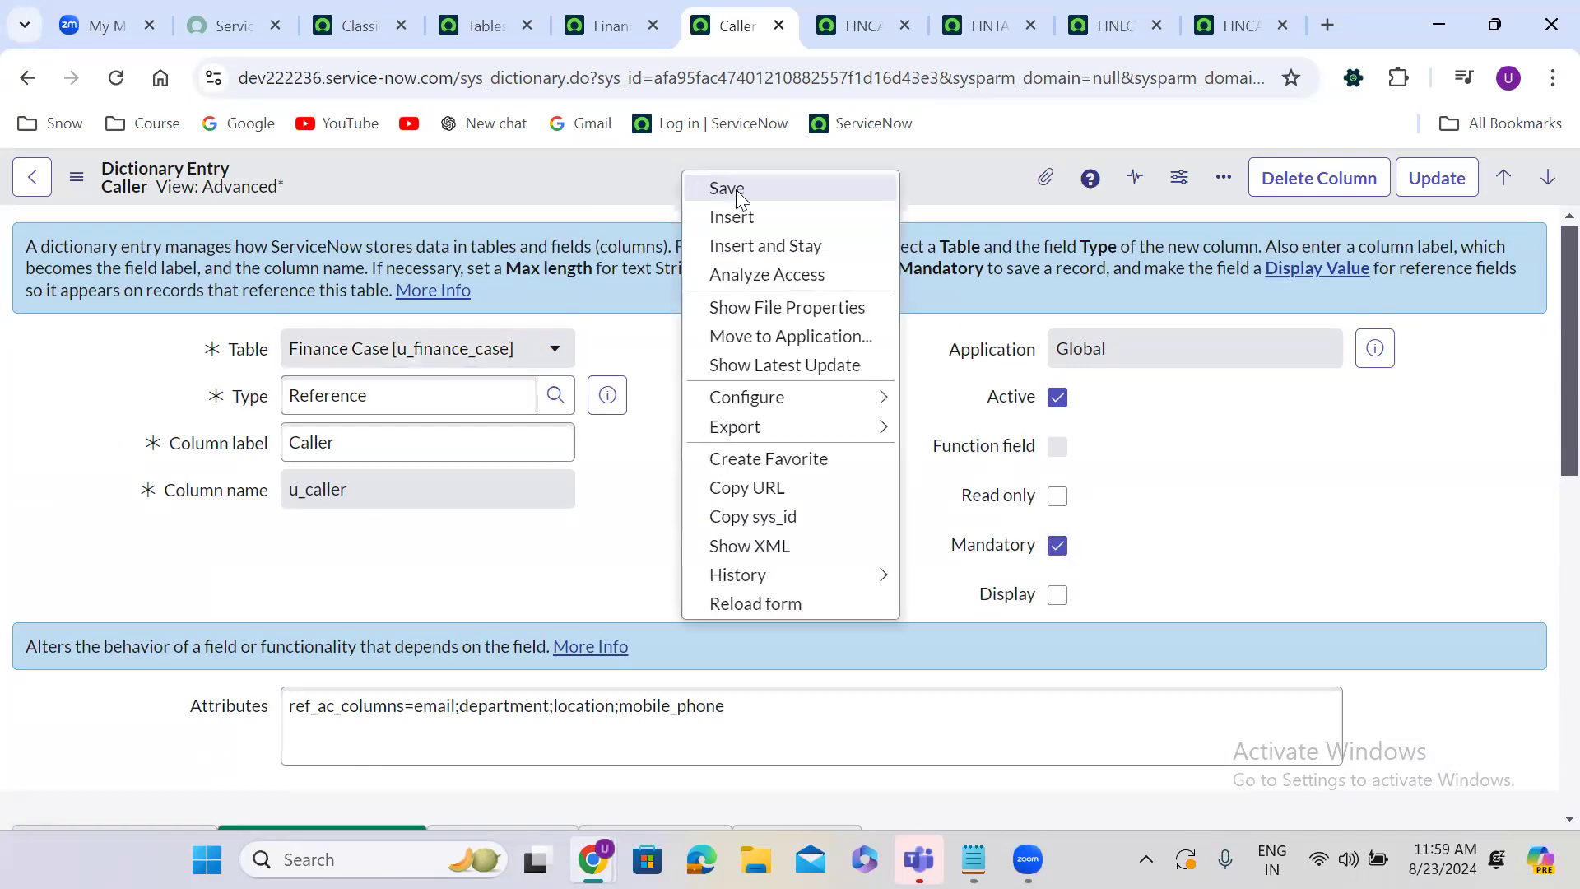
left_click(738, 192)
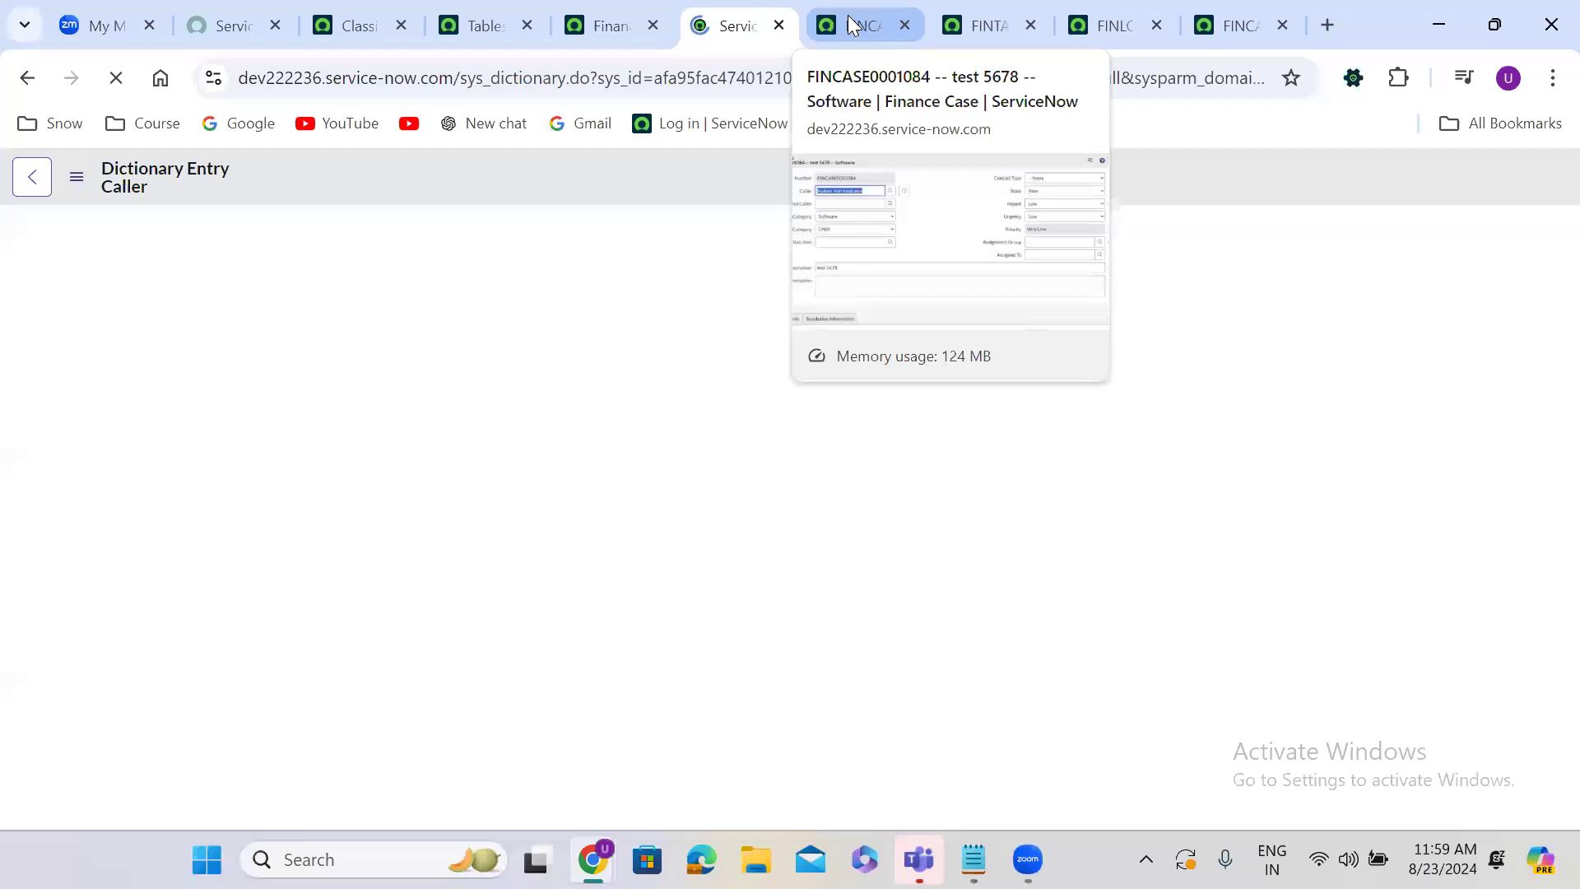
Reload the open Finance Case, Finance Case Task, Finance Case Log and Finance Case Map records and check whether Caller is mandatory.
left_click(848, 15)
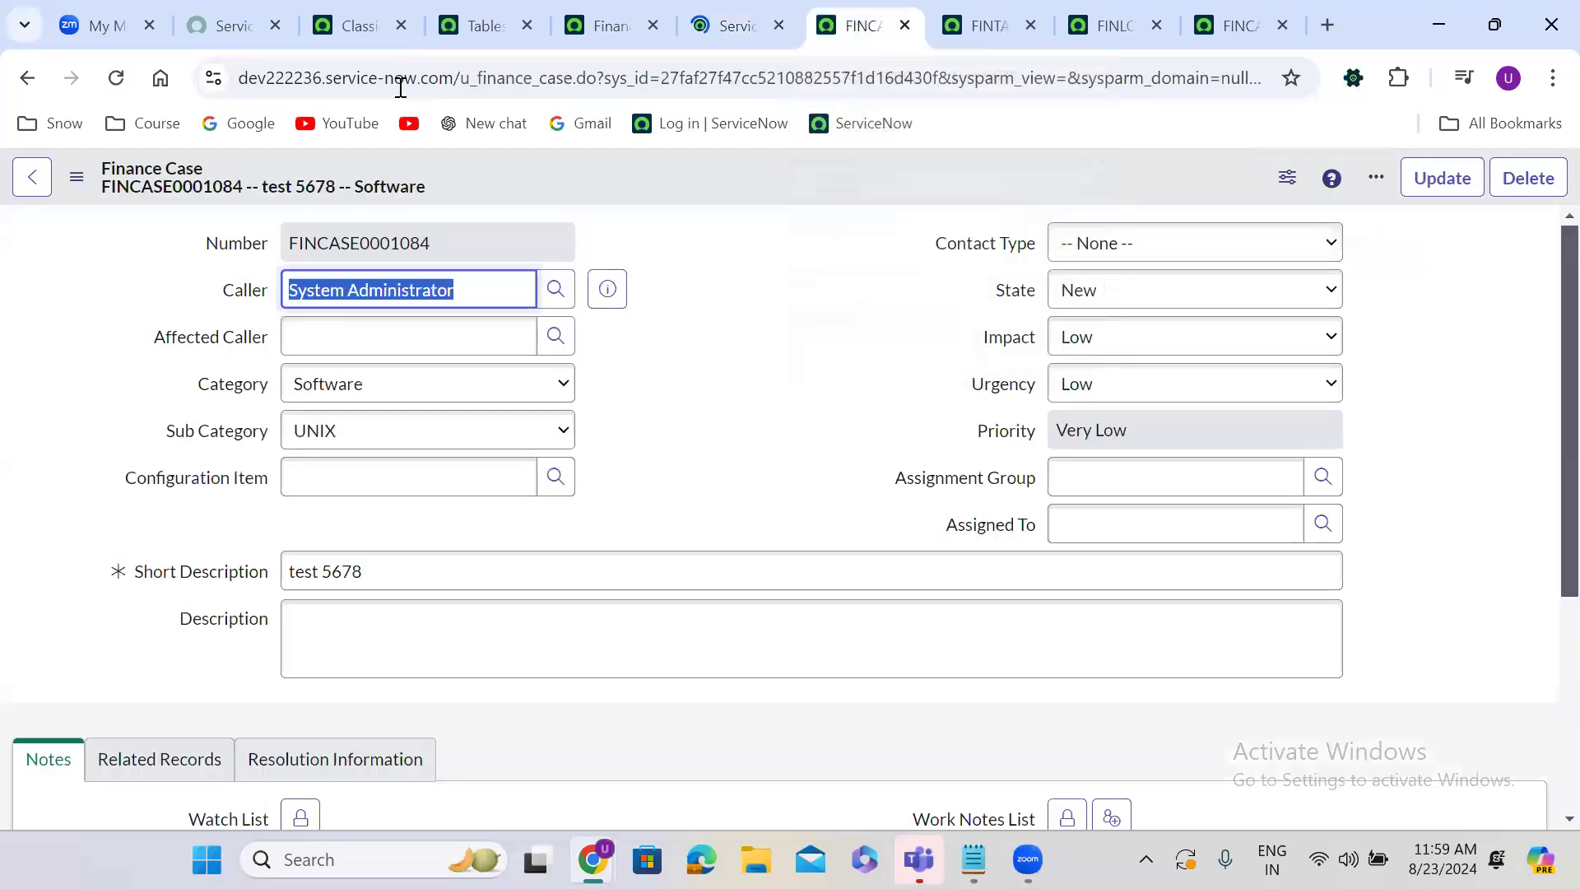
left_click(116, 77)
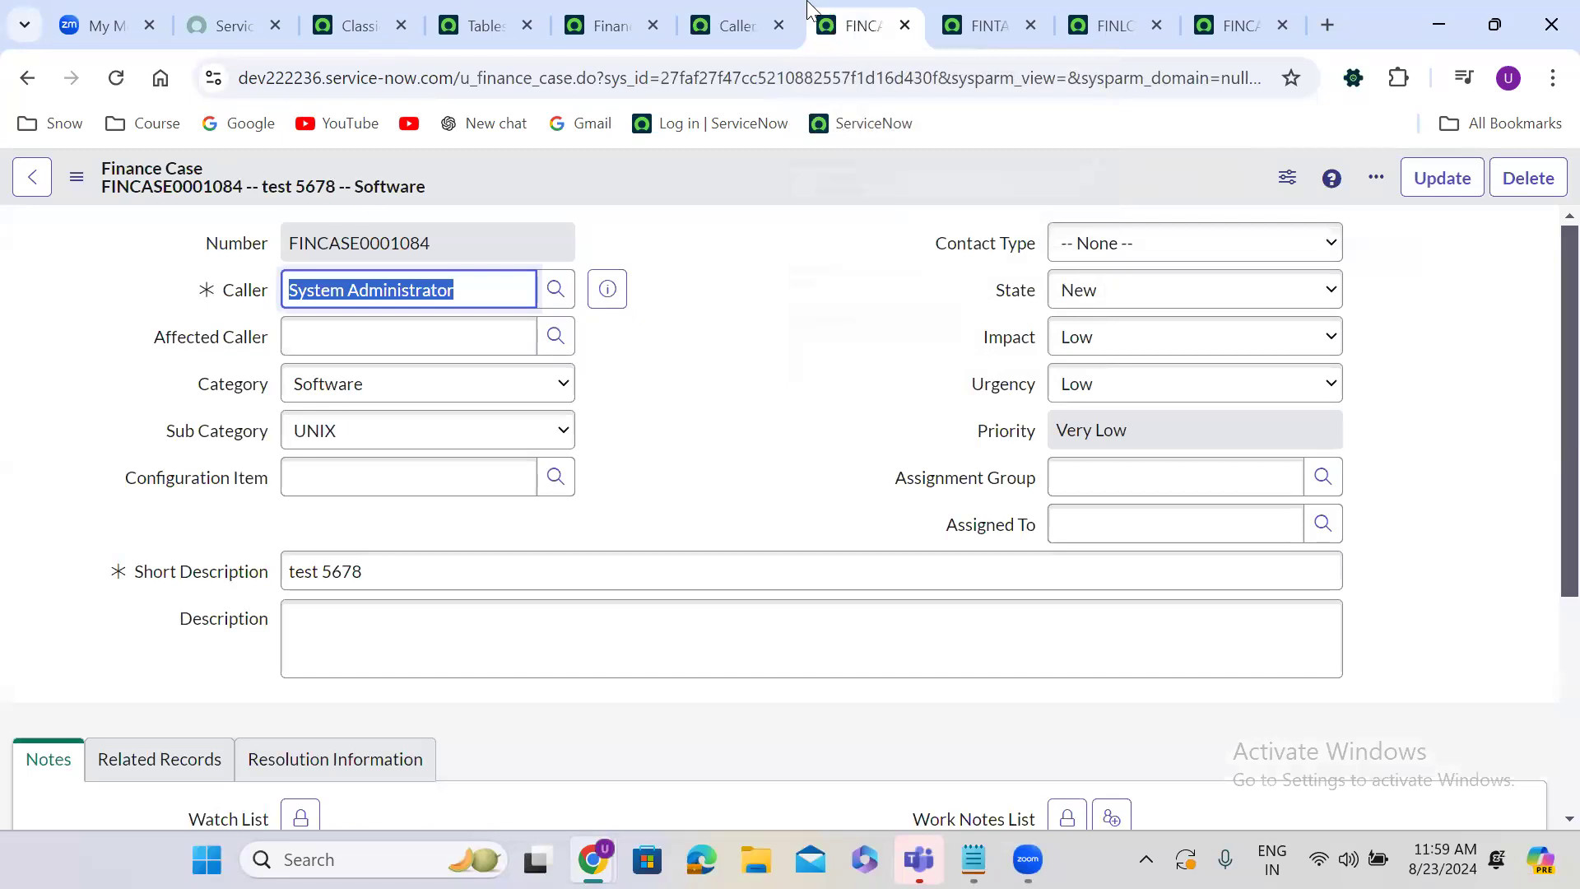
left_click(967, 12)
left_click(119, 82)
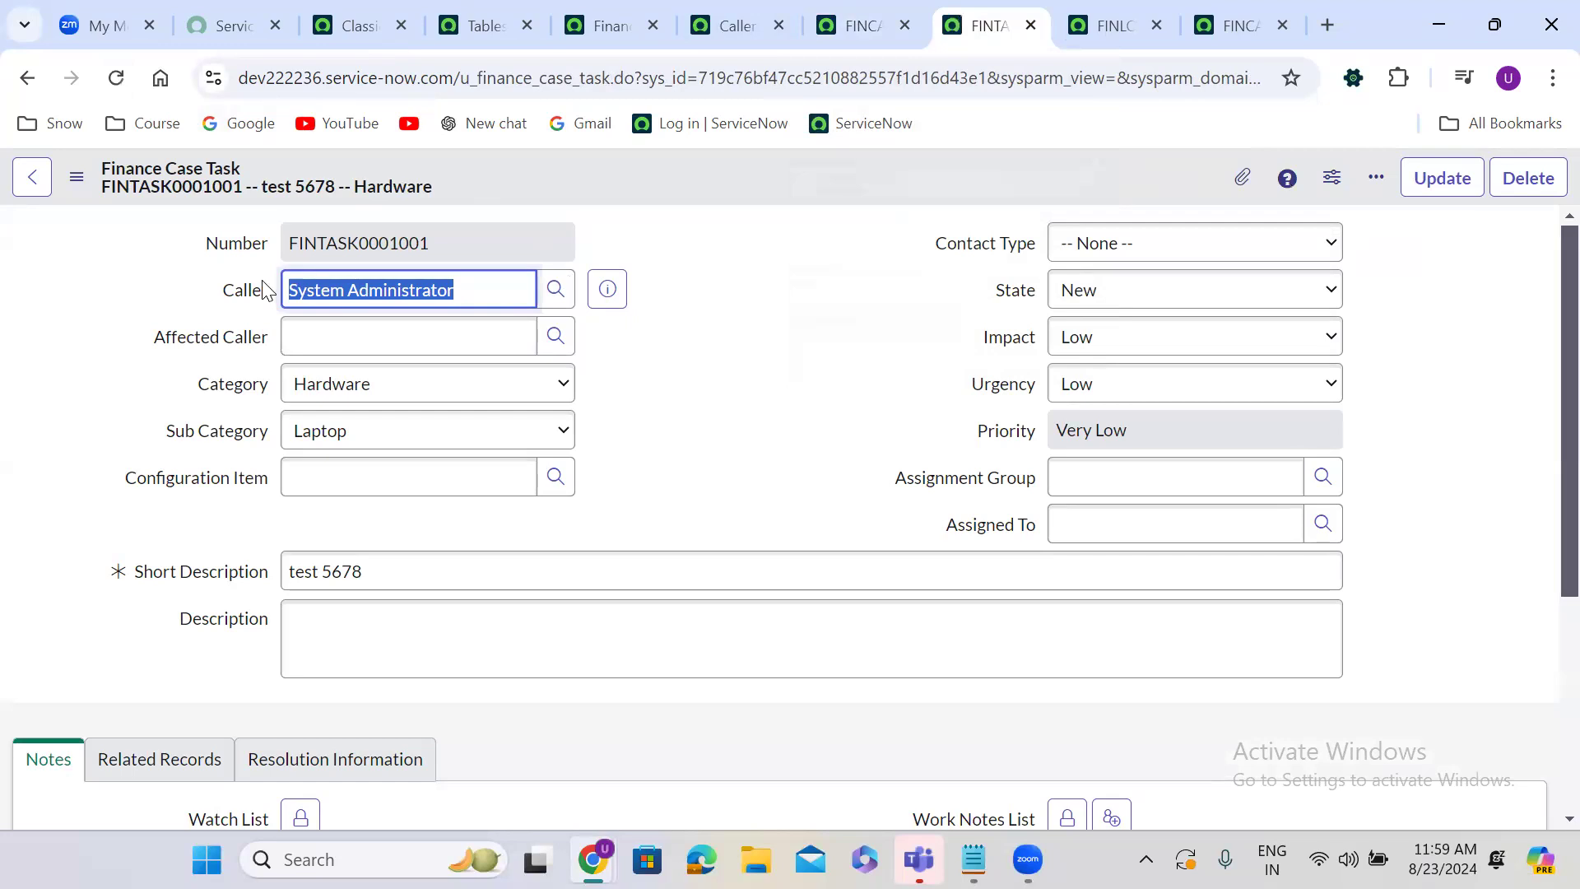
left_click(1121, 21)
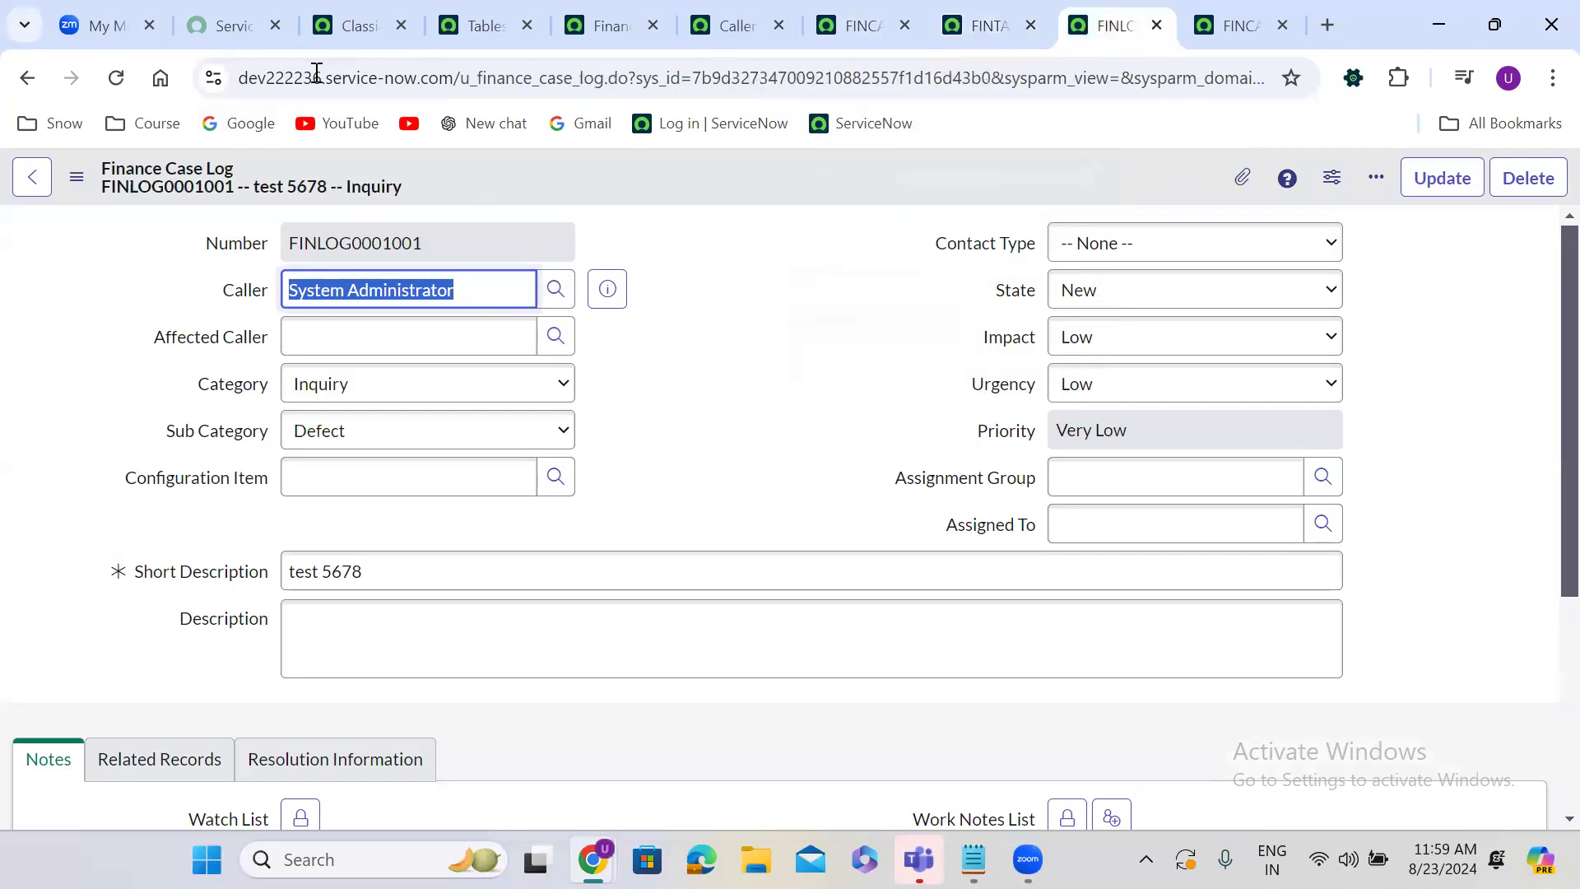
left_click(113, 78)
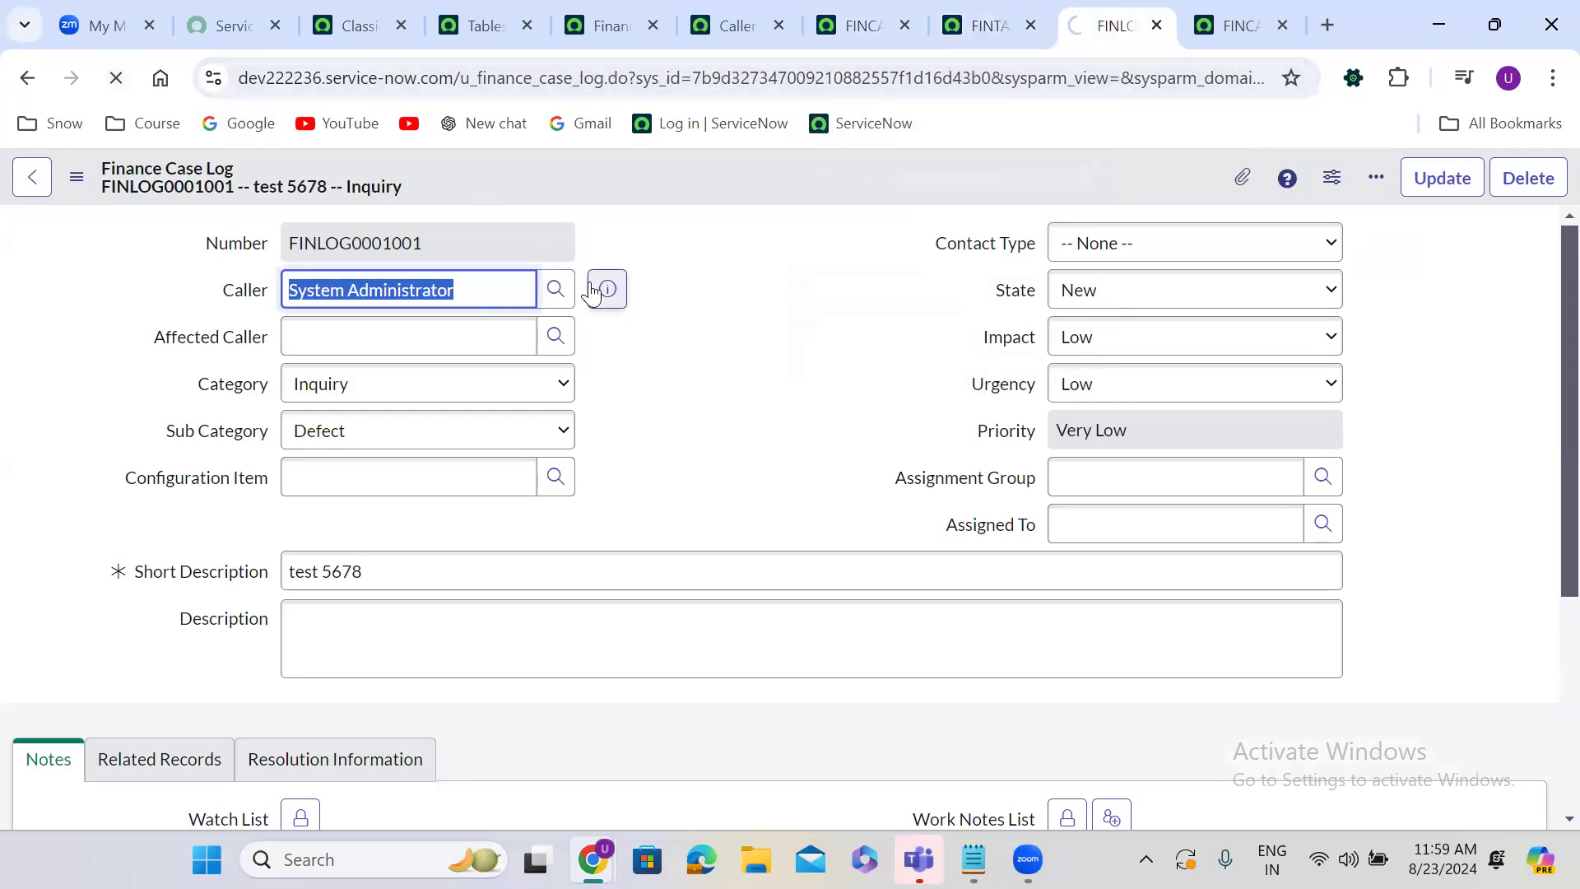
left_click(1233, 7)
left_click(114, 78)
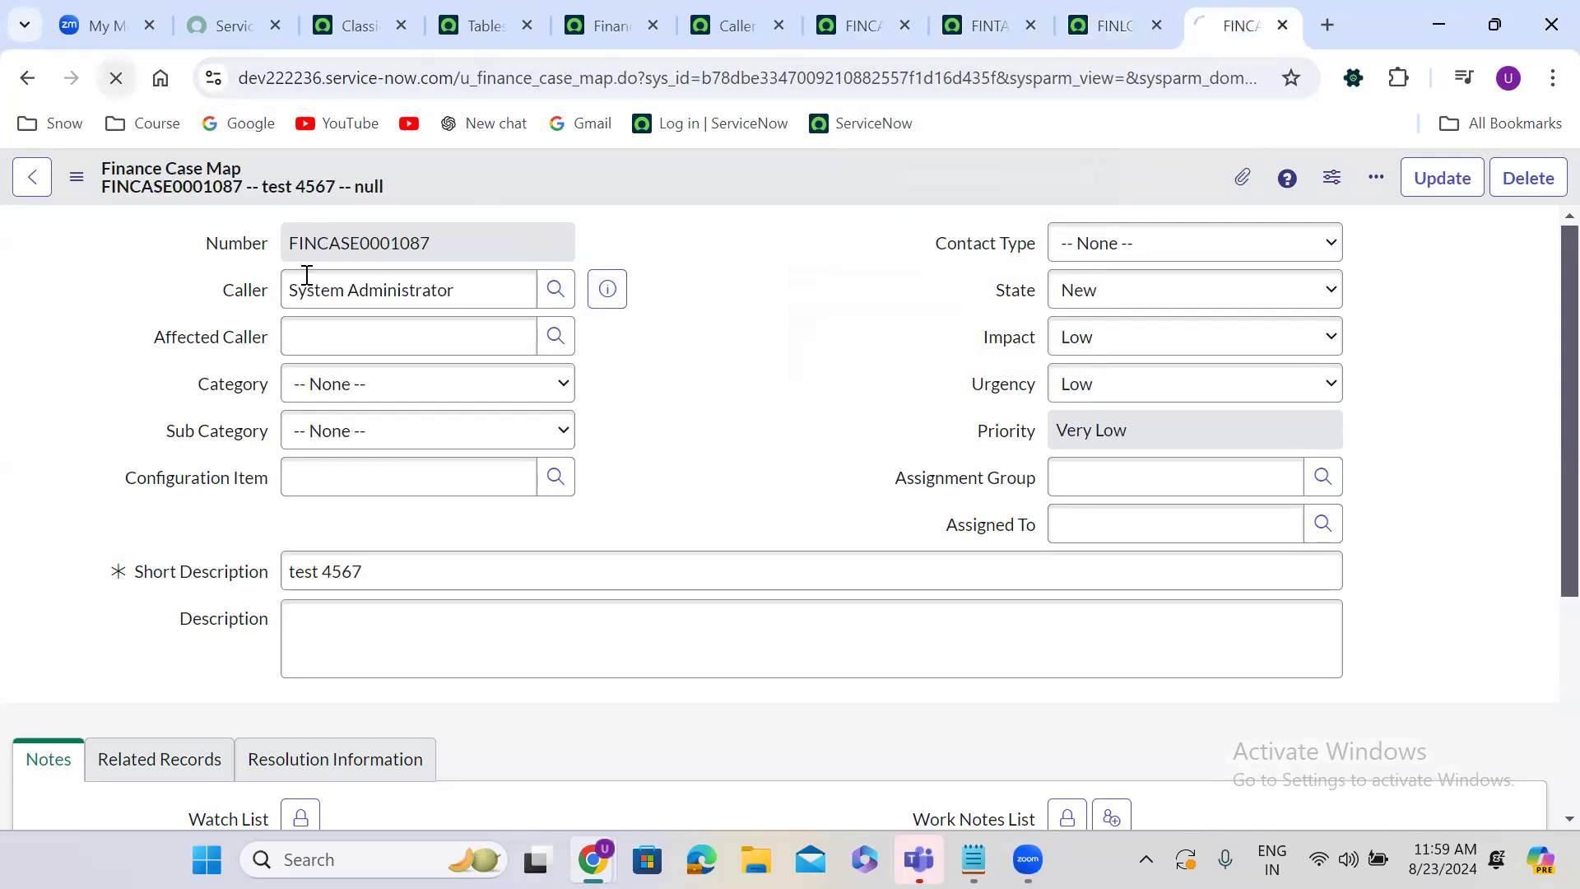
left_click(245, 299)
left_click(691, 236)
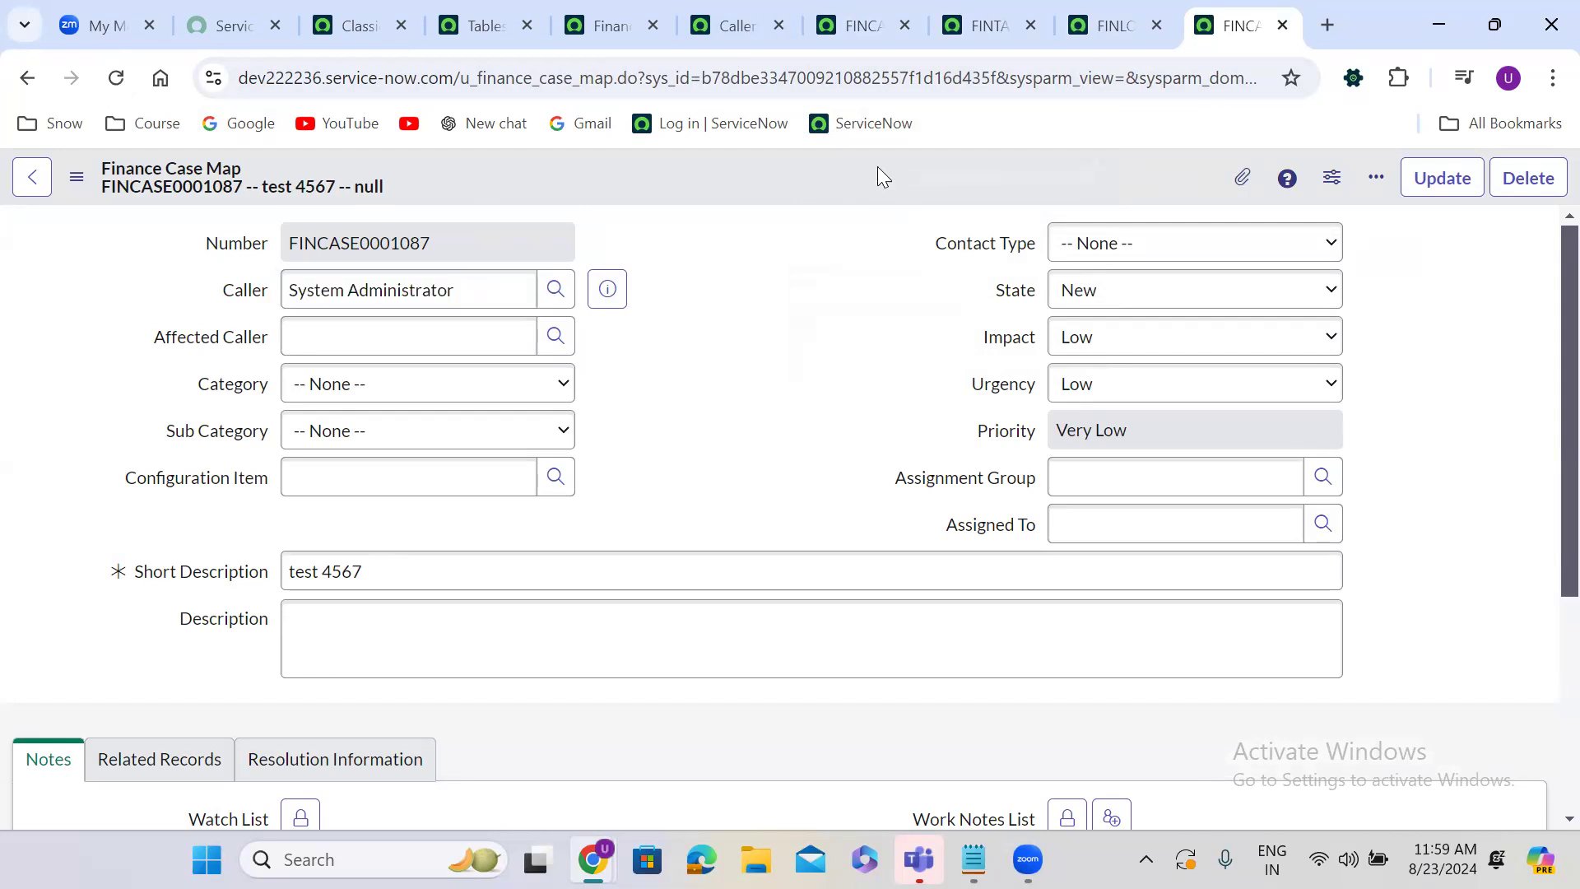
Compare the Caller field's mandatory marking on the Finance Case record with that on the Task, Log and Map records.
left_click(850, 10)
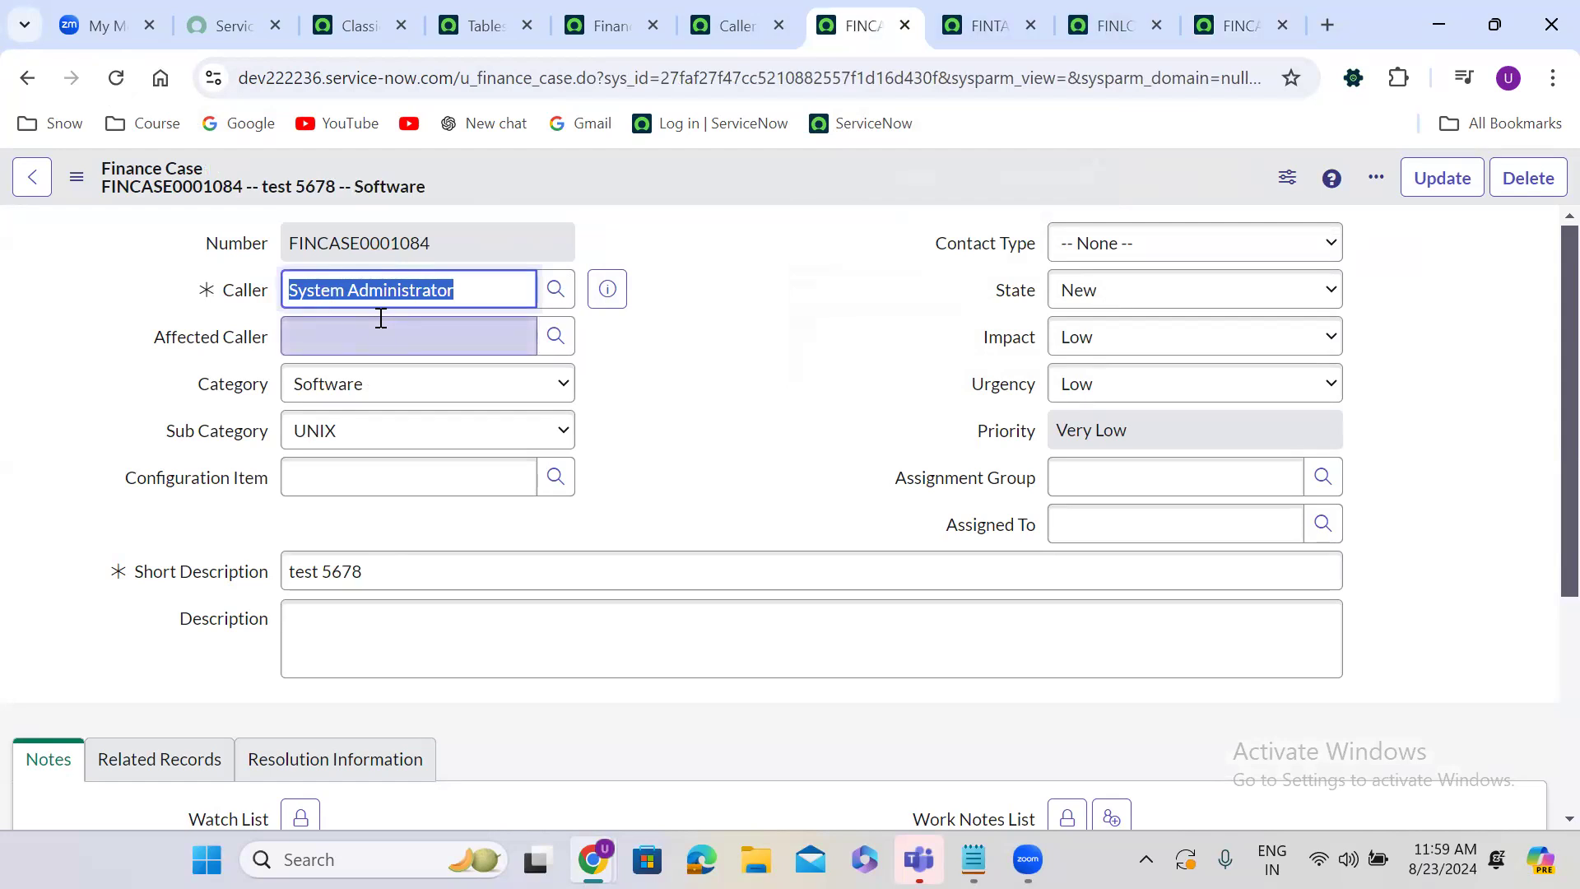
left_click(994, 11)
left_click(1126, 15)
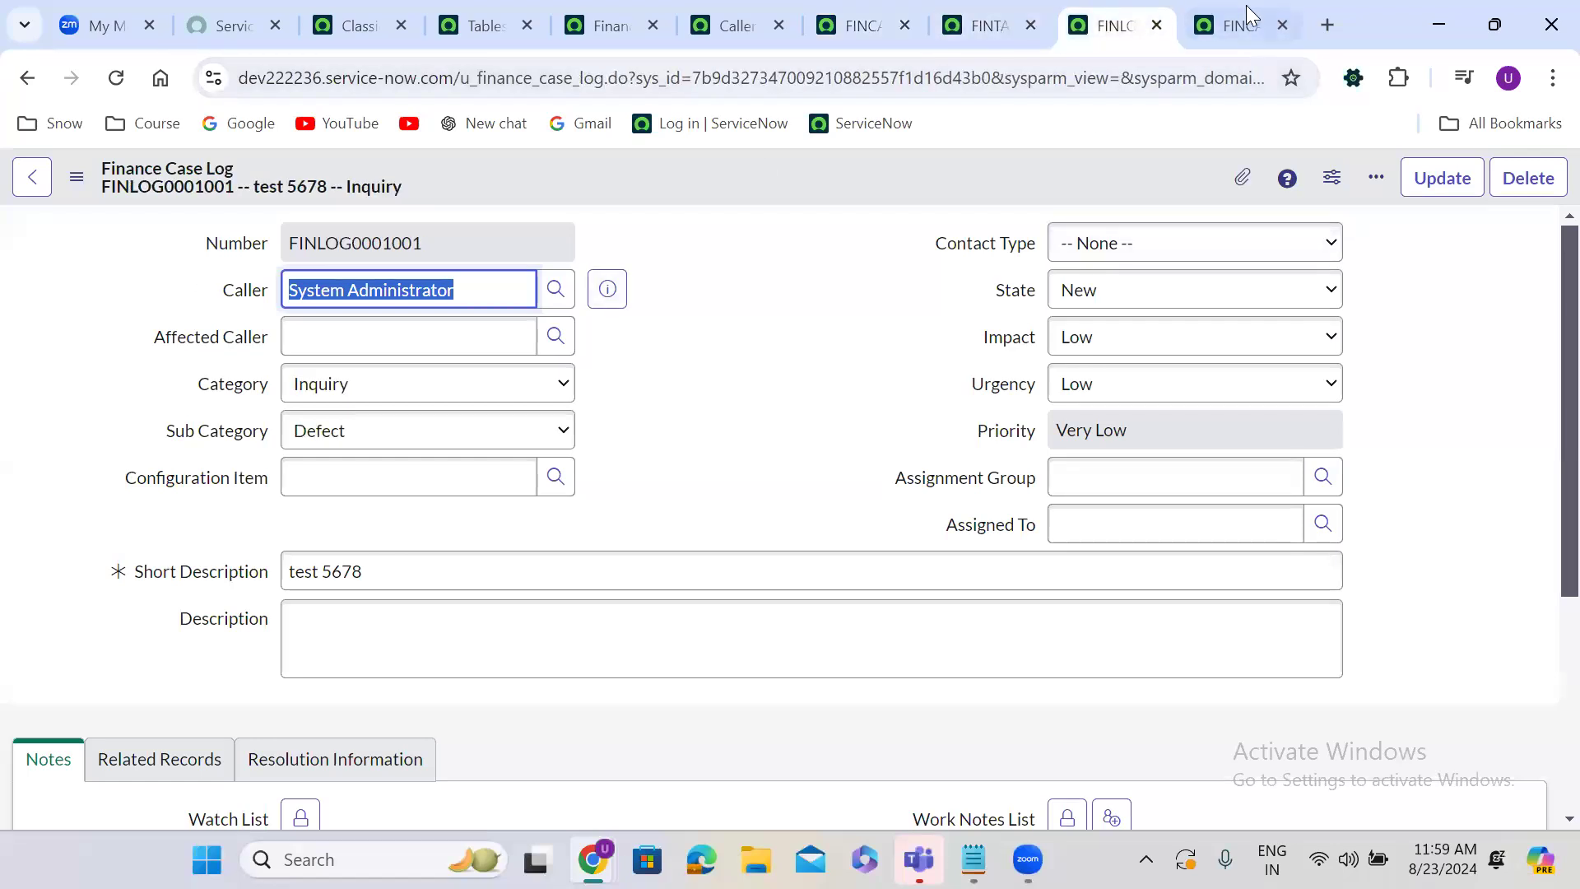
left_click(1250, 14)
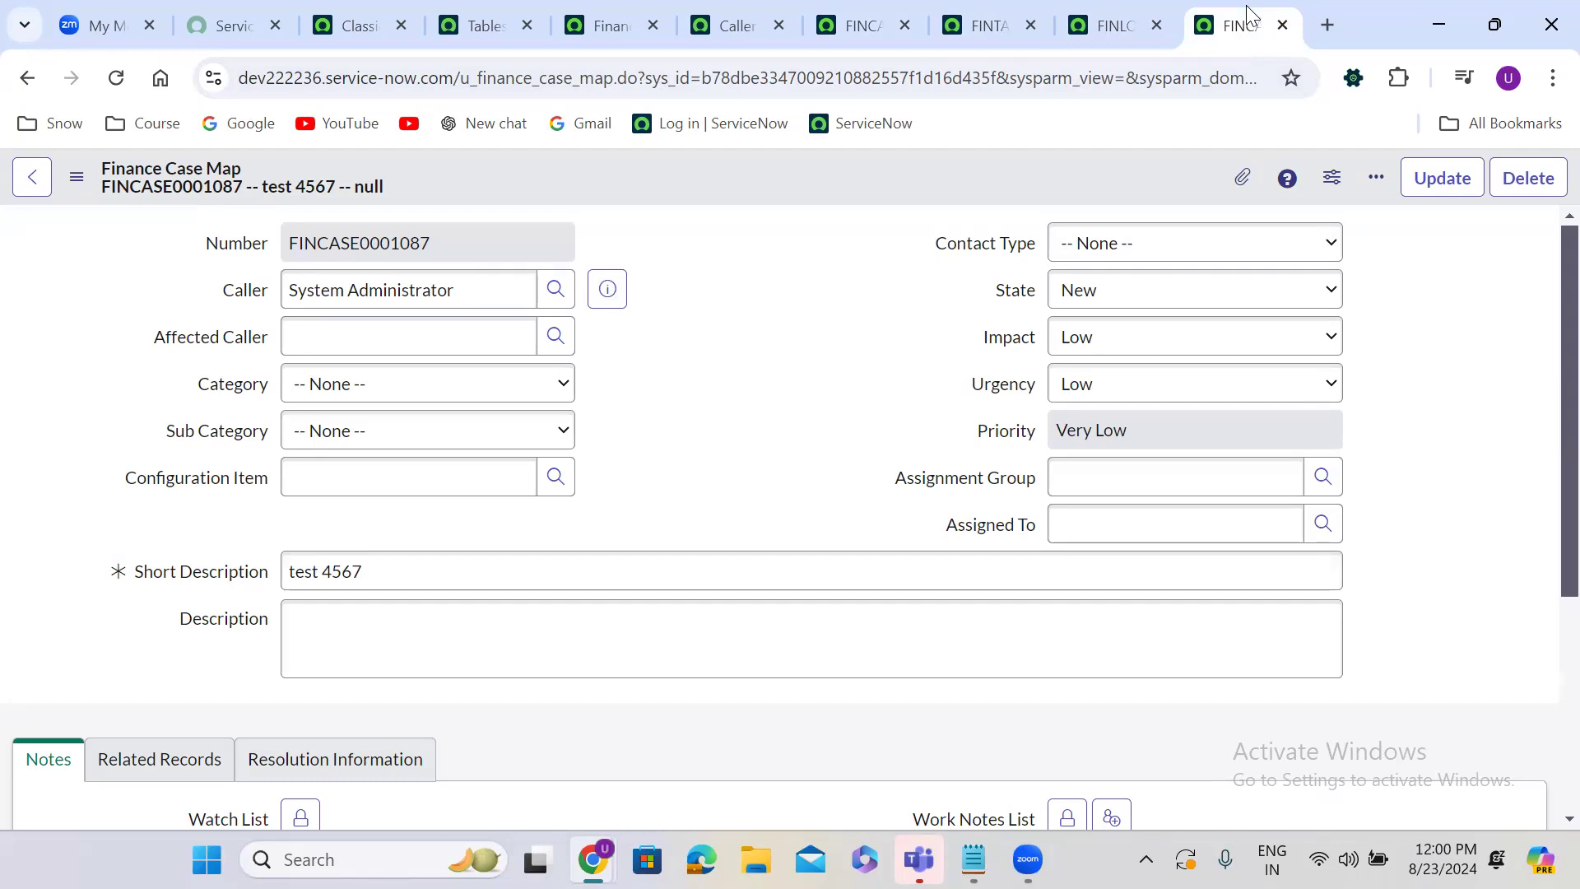
left_click(836, 6)
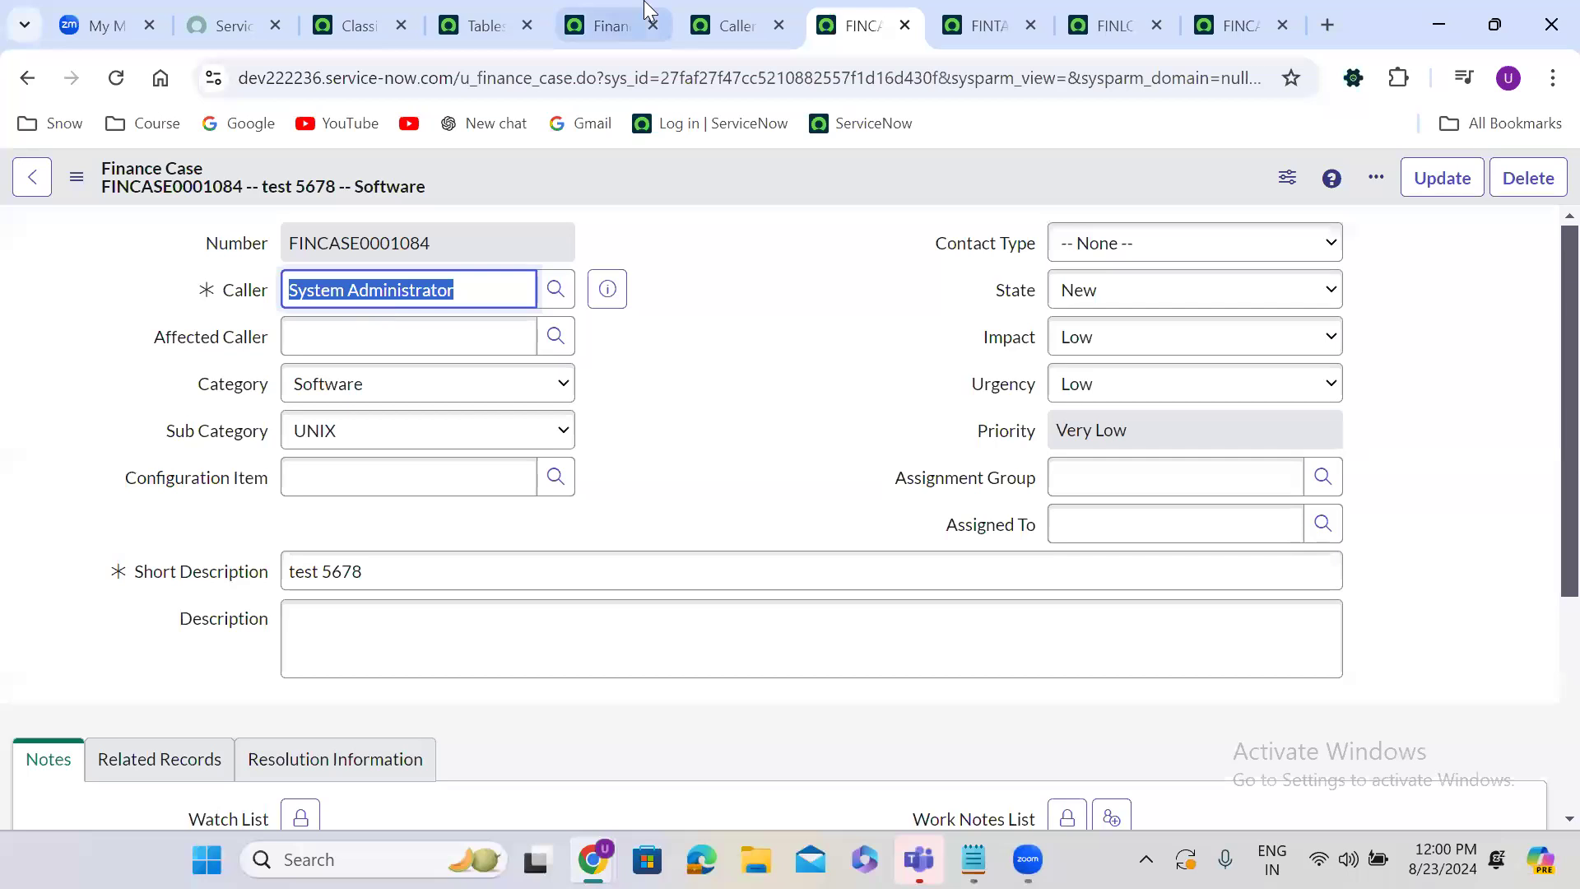
Turn off Use dynamic default for the base Caller column, leave its default value empty, and save the dictionary entry.
left_click(716, 5)
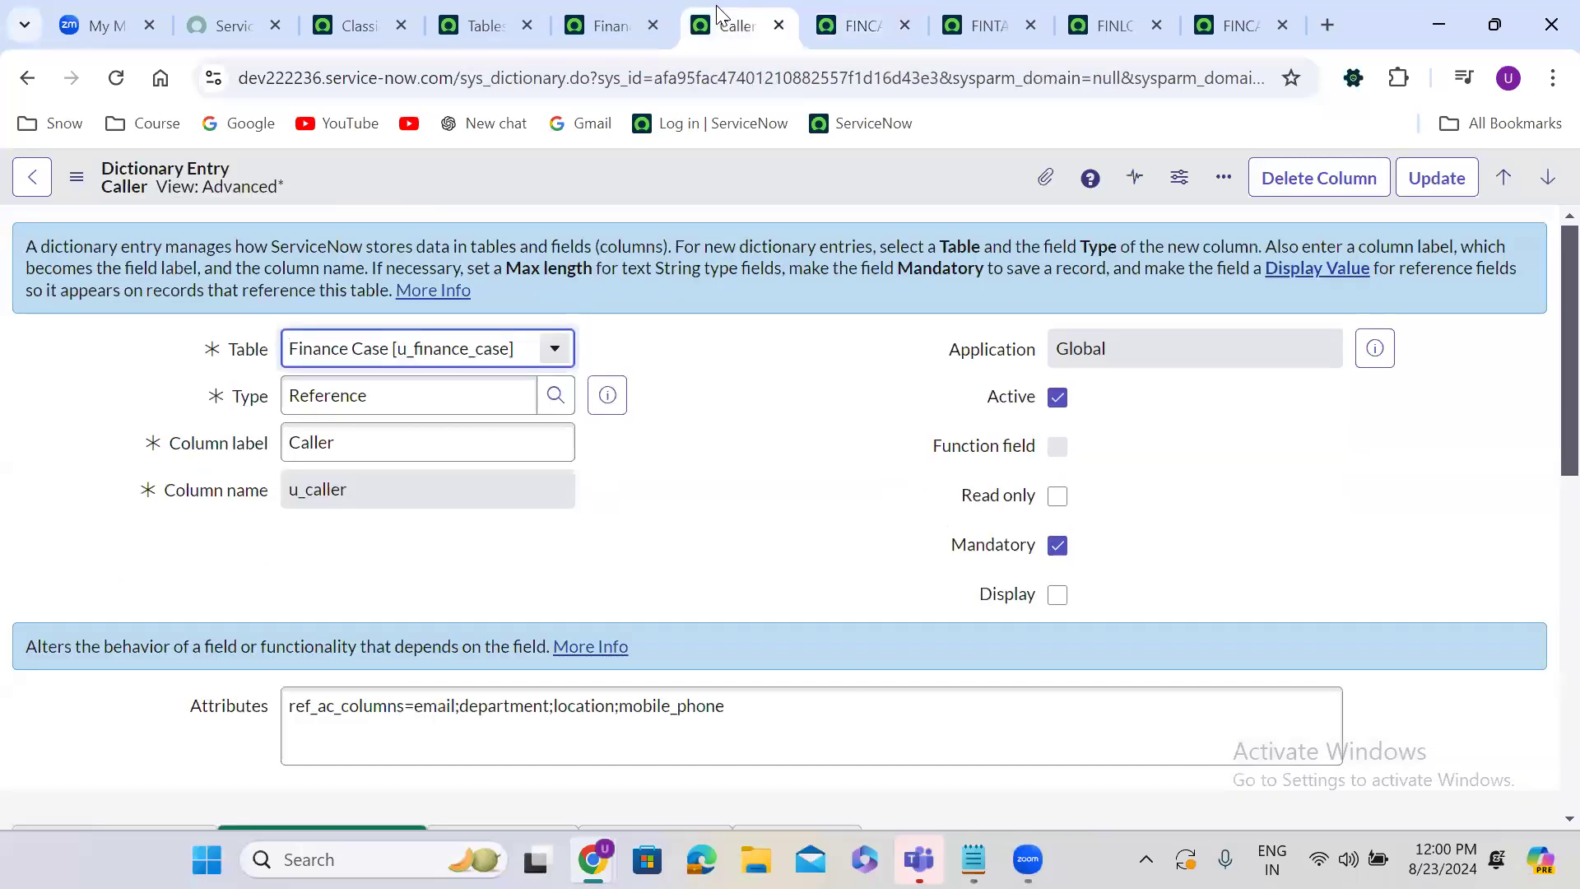
left_click(701, 417)
scroll(700, 415, "down", 1)
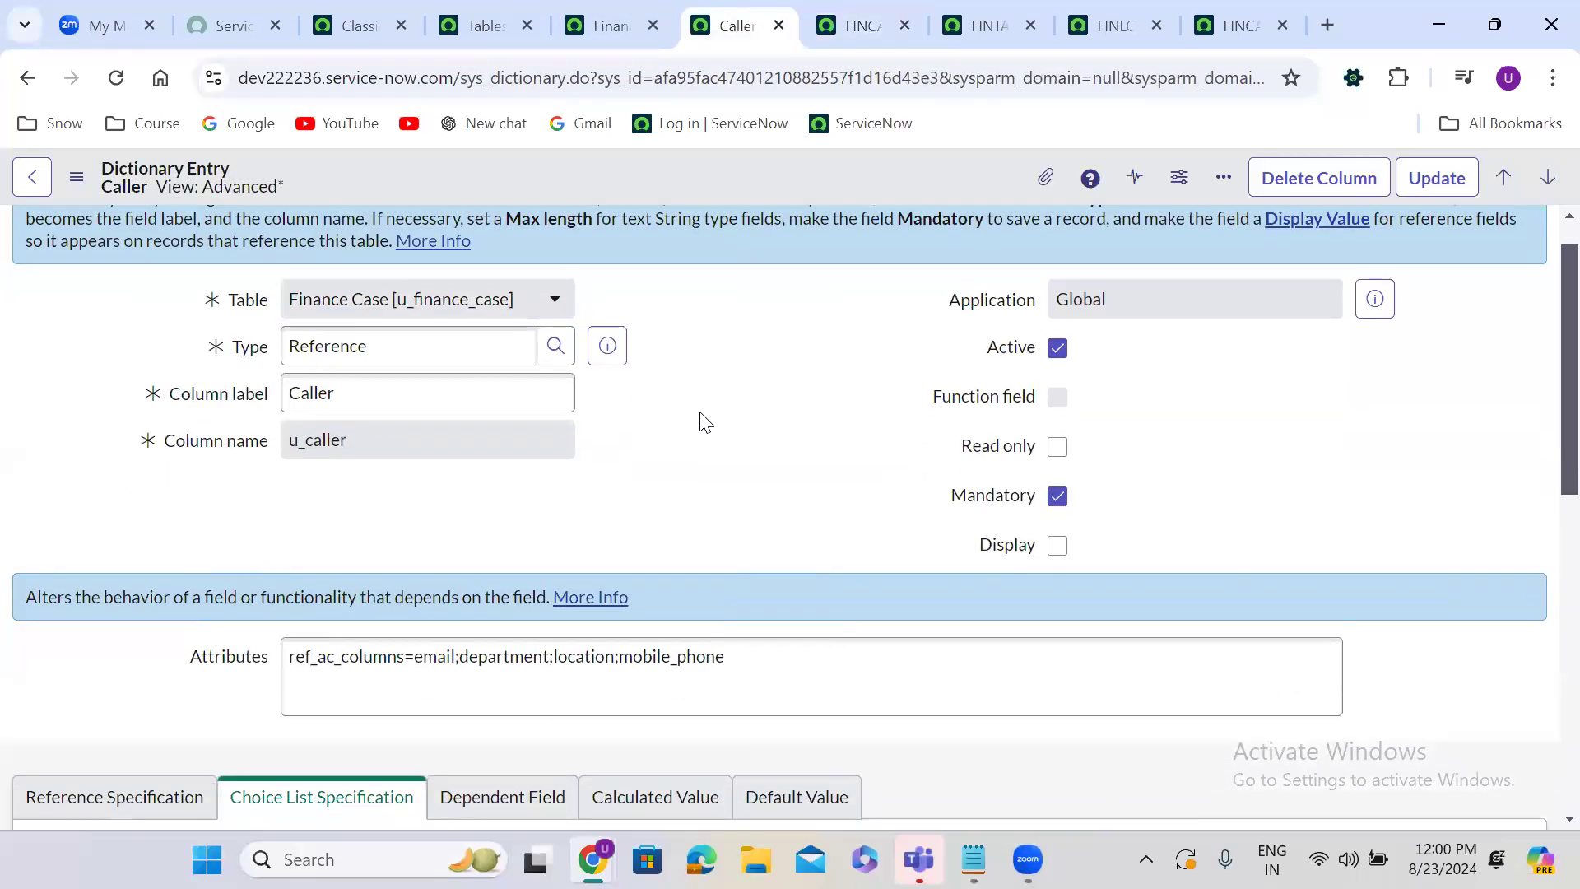
scroll(704, 411, "down", 4)
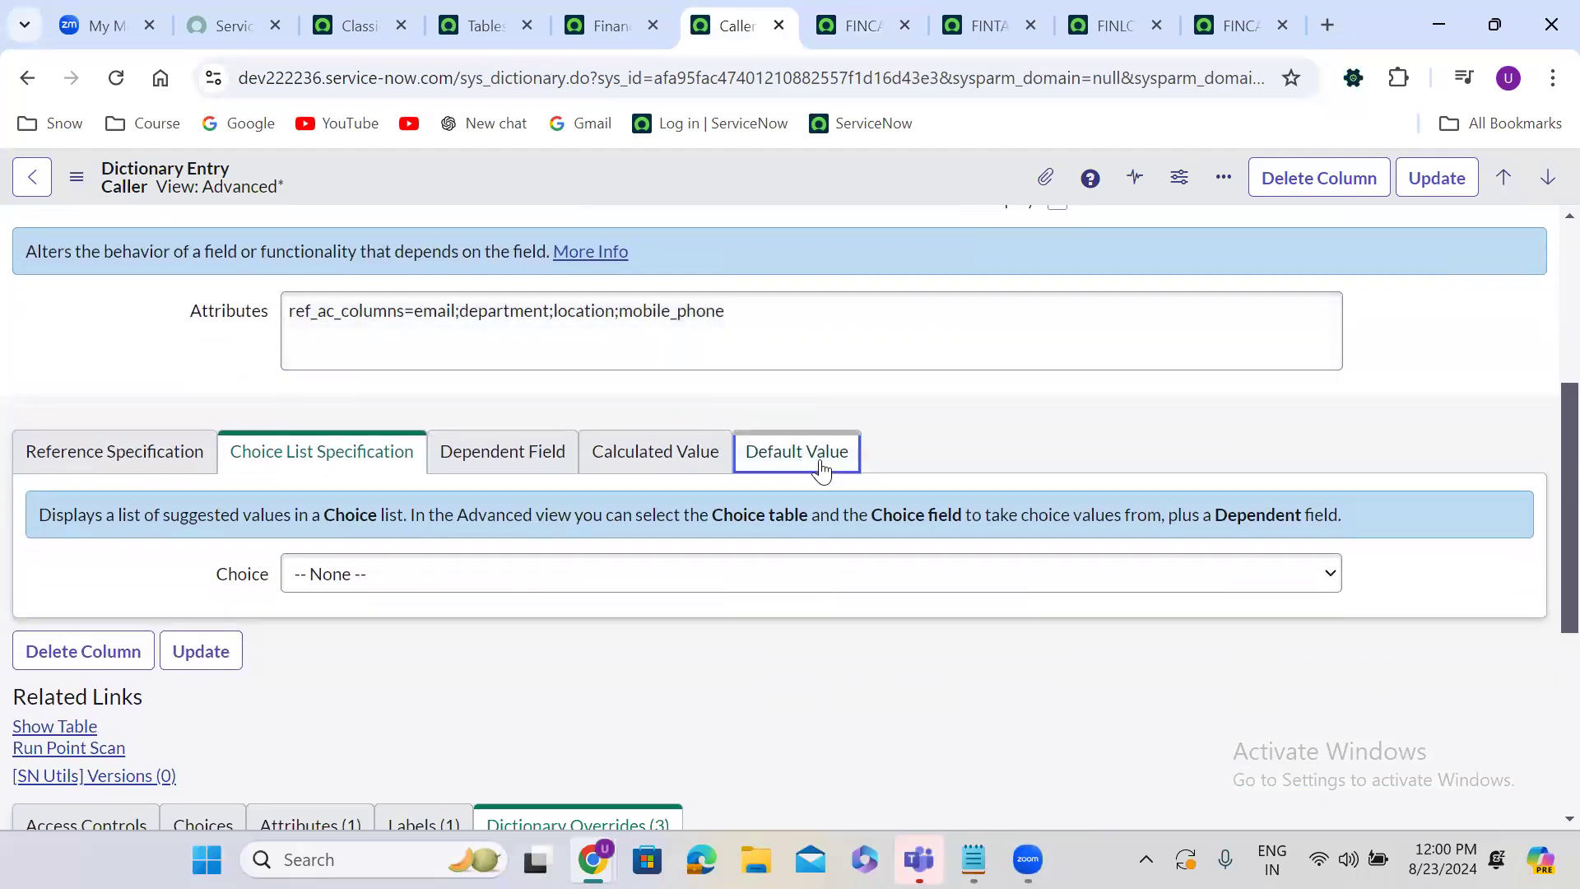
left_click(820, 468)
left_click(292, 576)
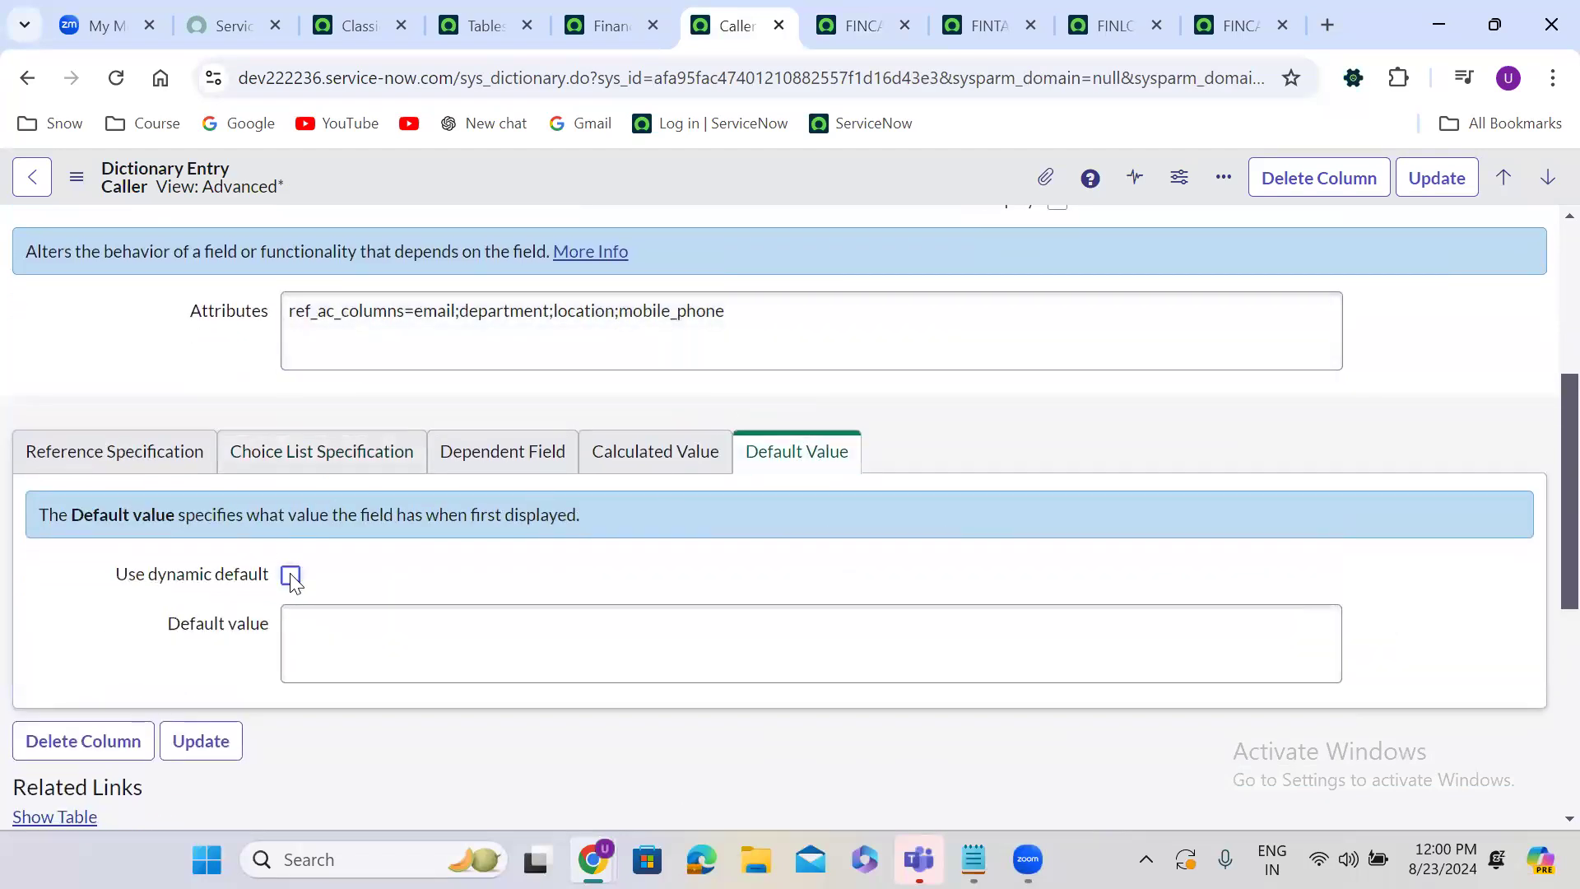
right_click(681, 176)
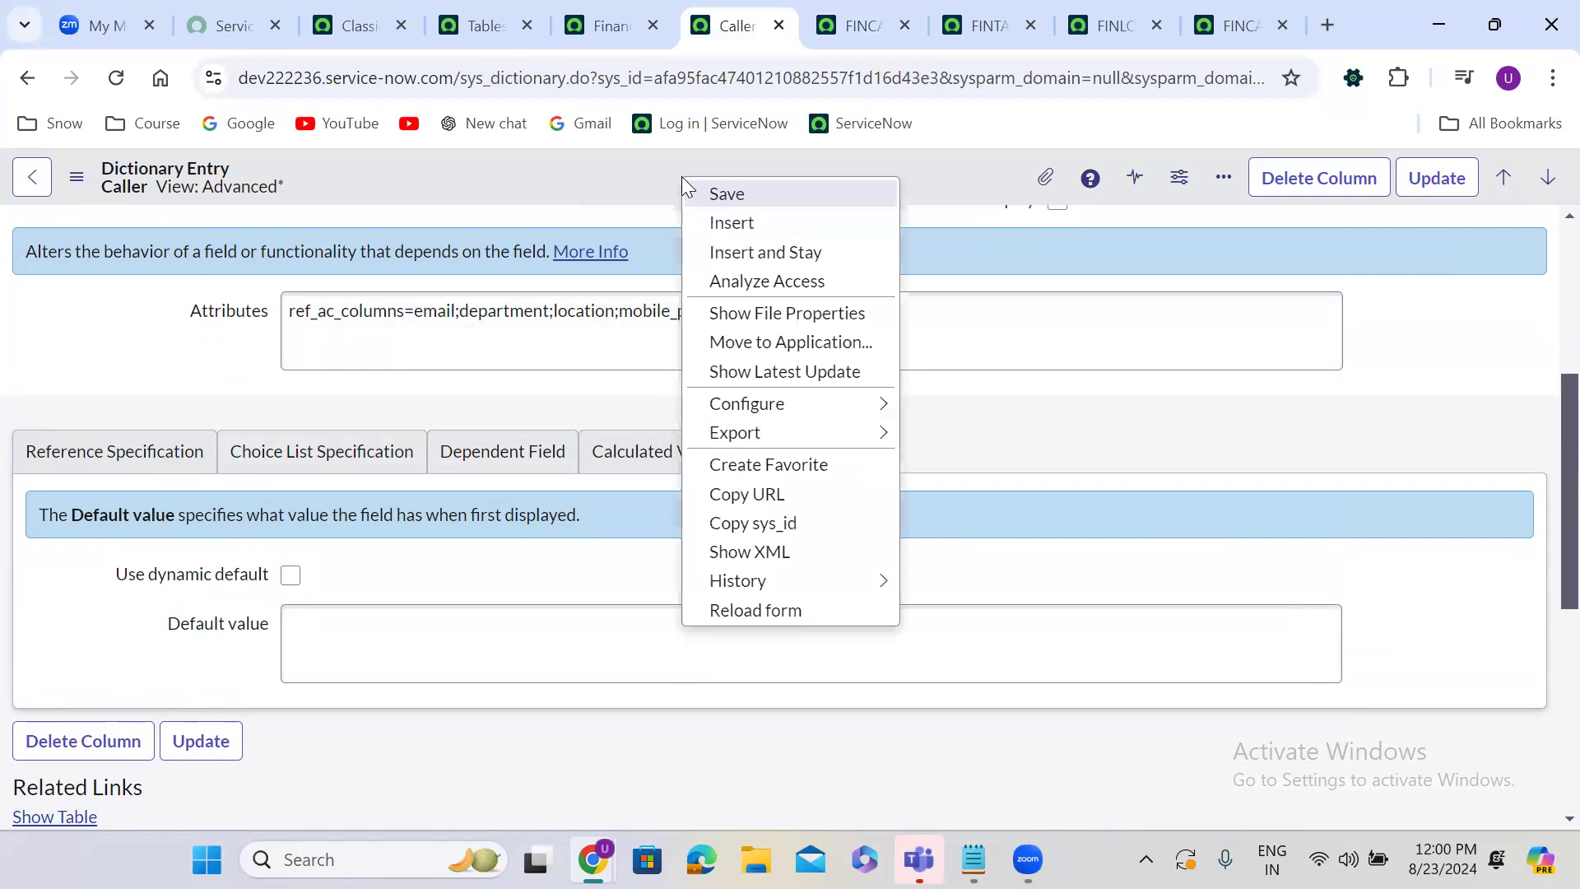
left_click(731, 194)
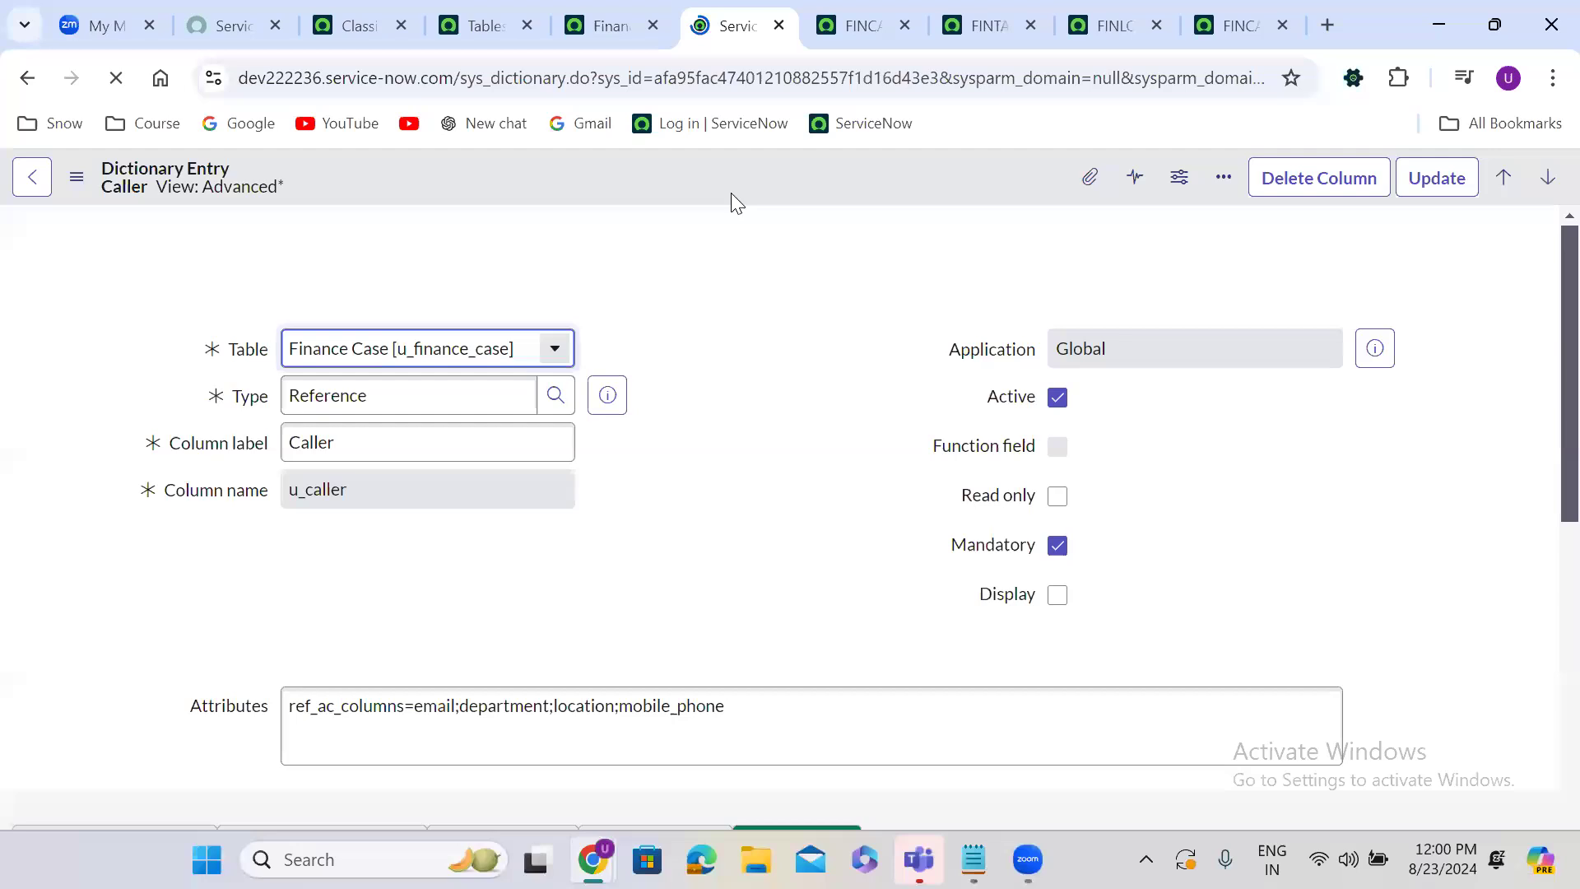
Open the u_finance_case_map dictionary override of the Caller column in a new browser tab.
left_click(726, 529)
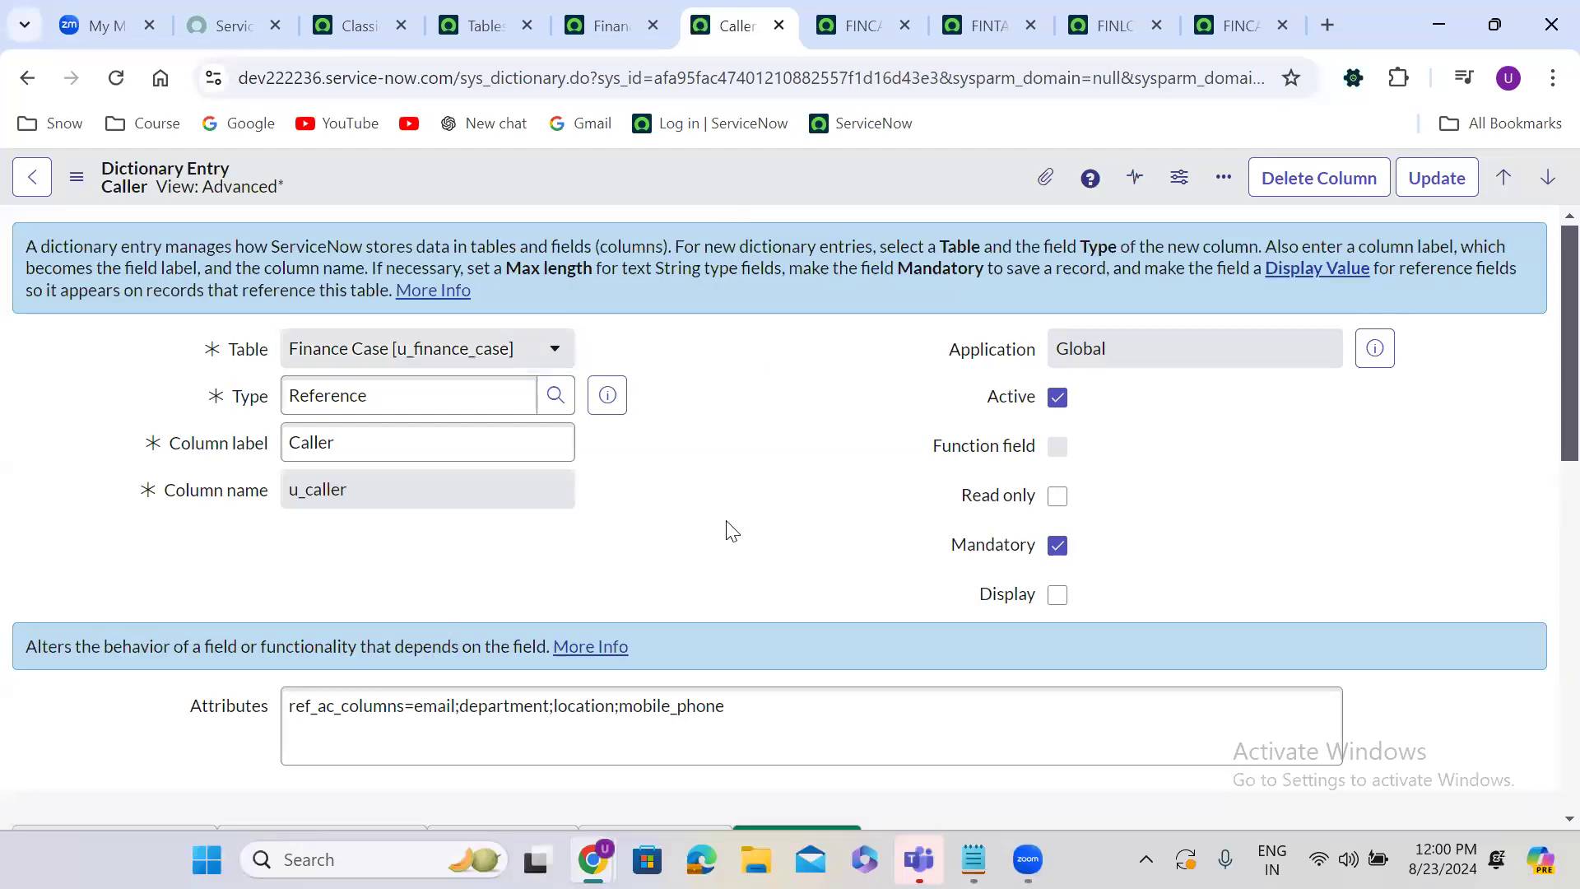
scroll(726, 531, "down", 1)
scroll(726, 526, "down", 10)
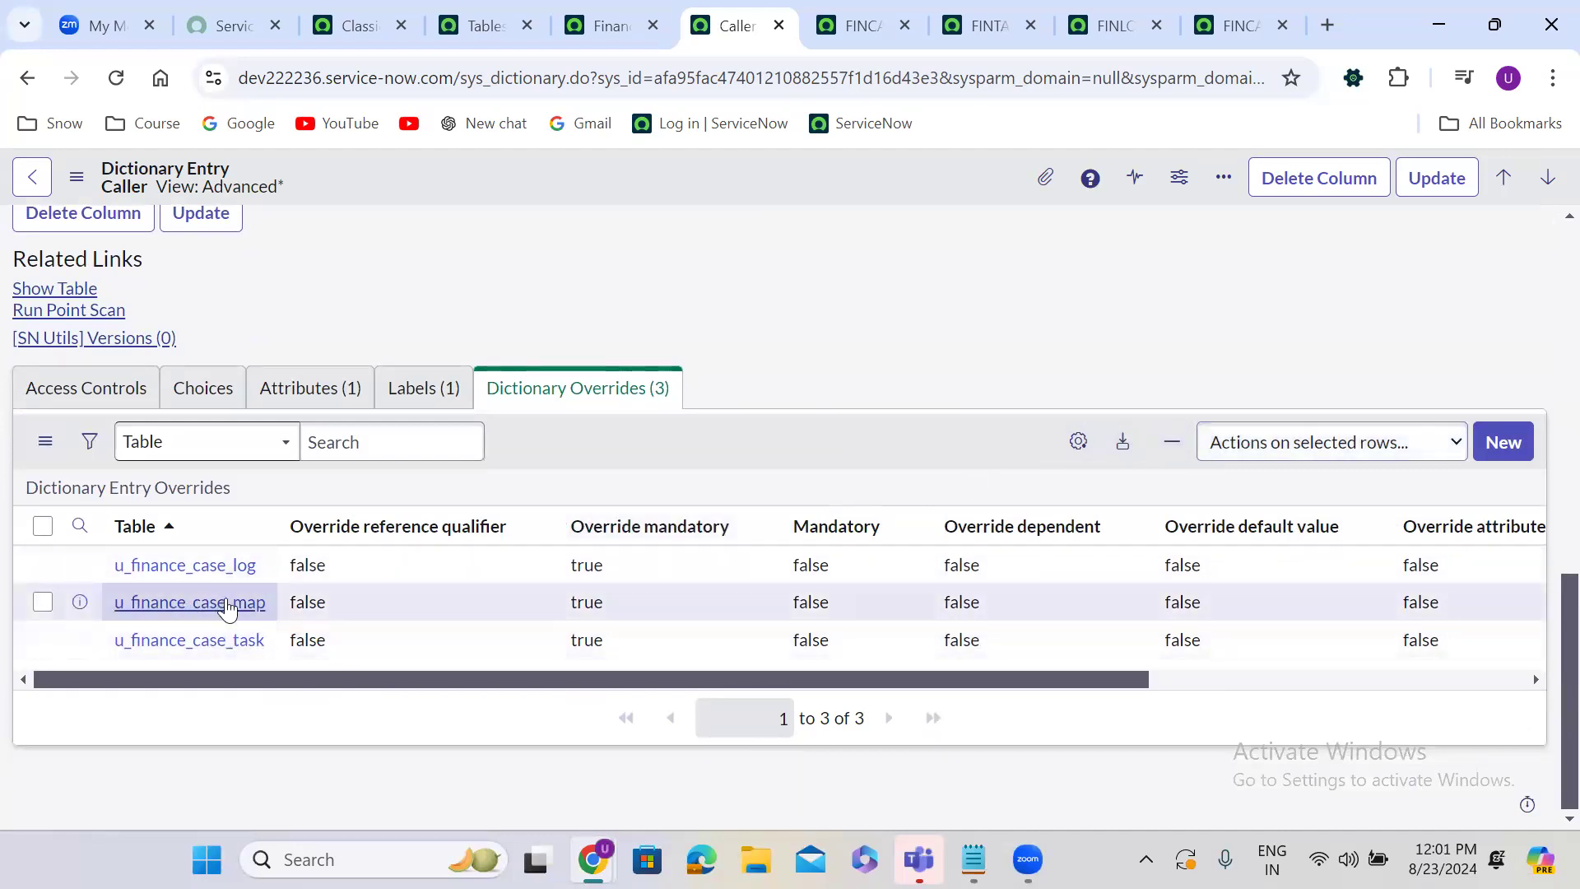
right_click(84, 604)
left_click(251, 305)
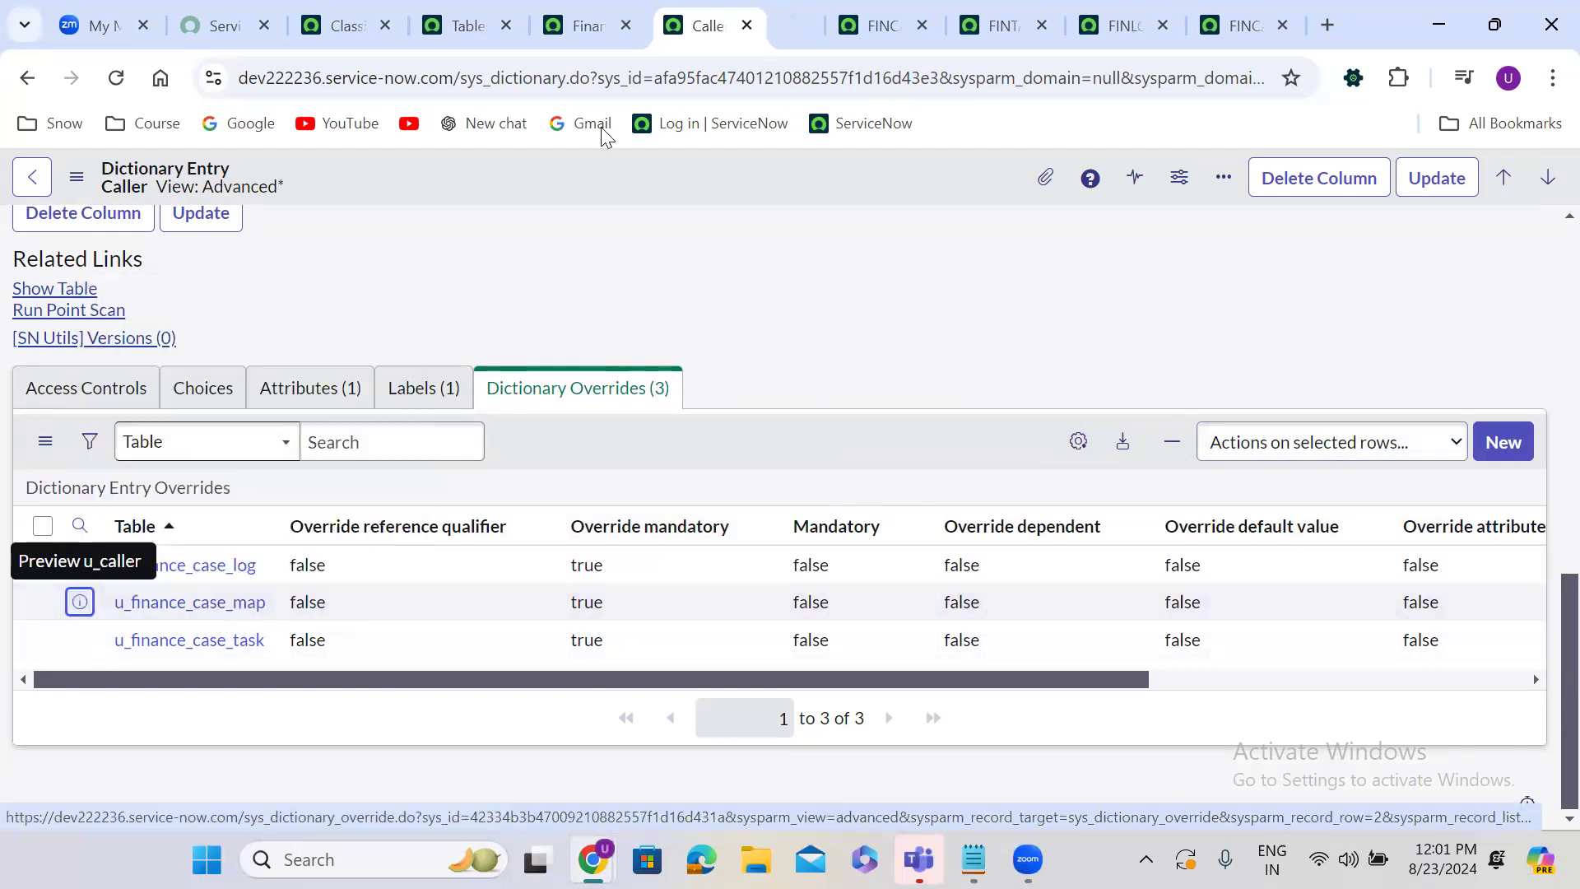
left_click(770, 15)
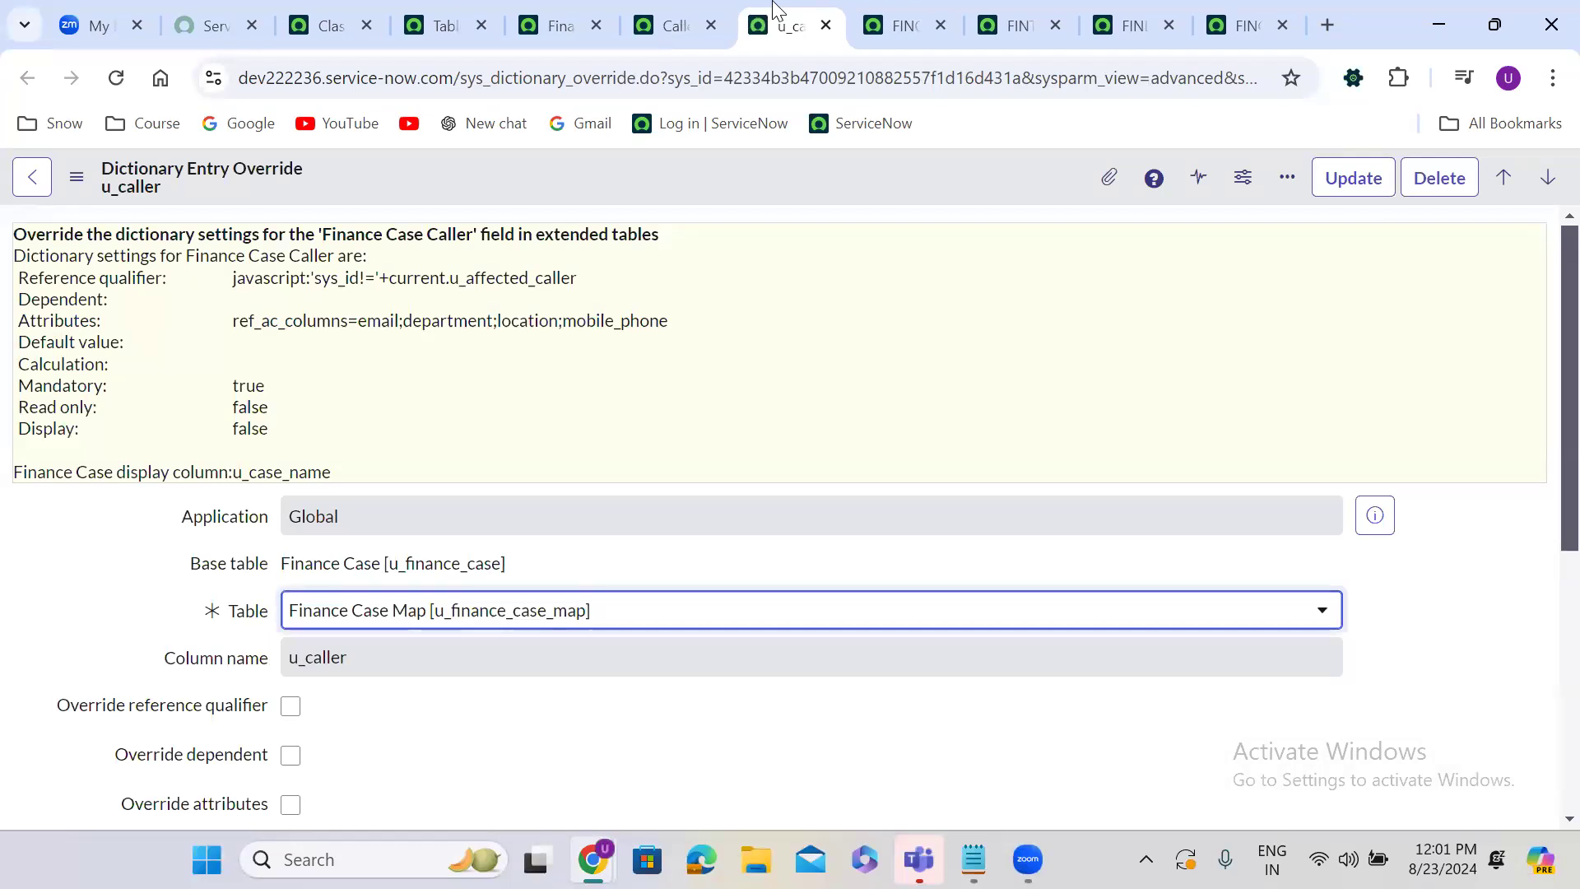
left_click(633, 383)
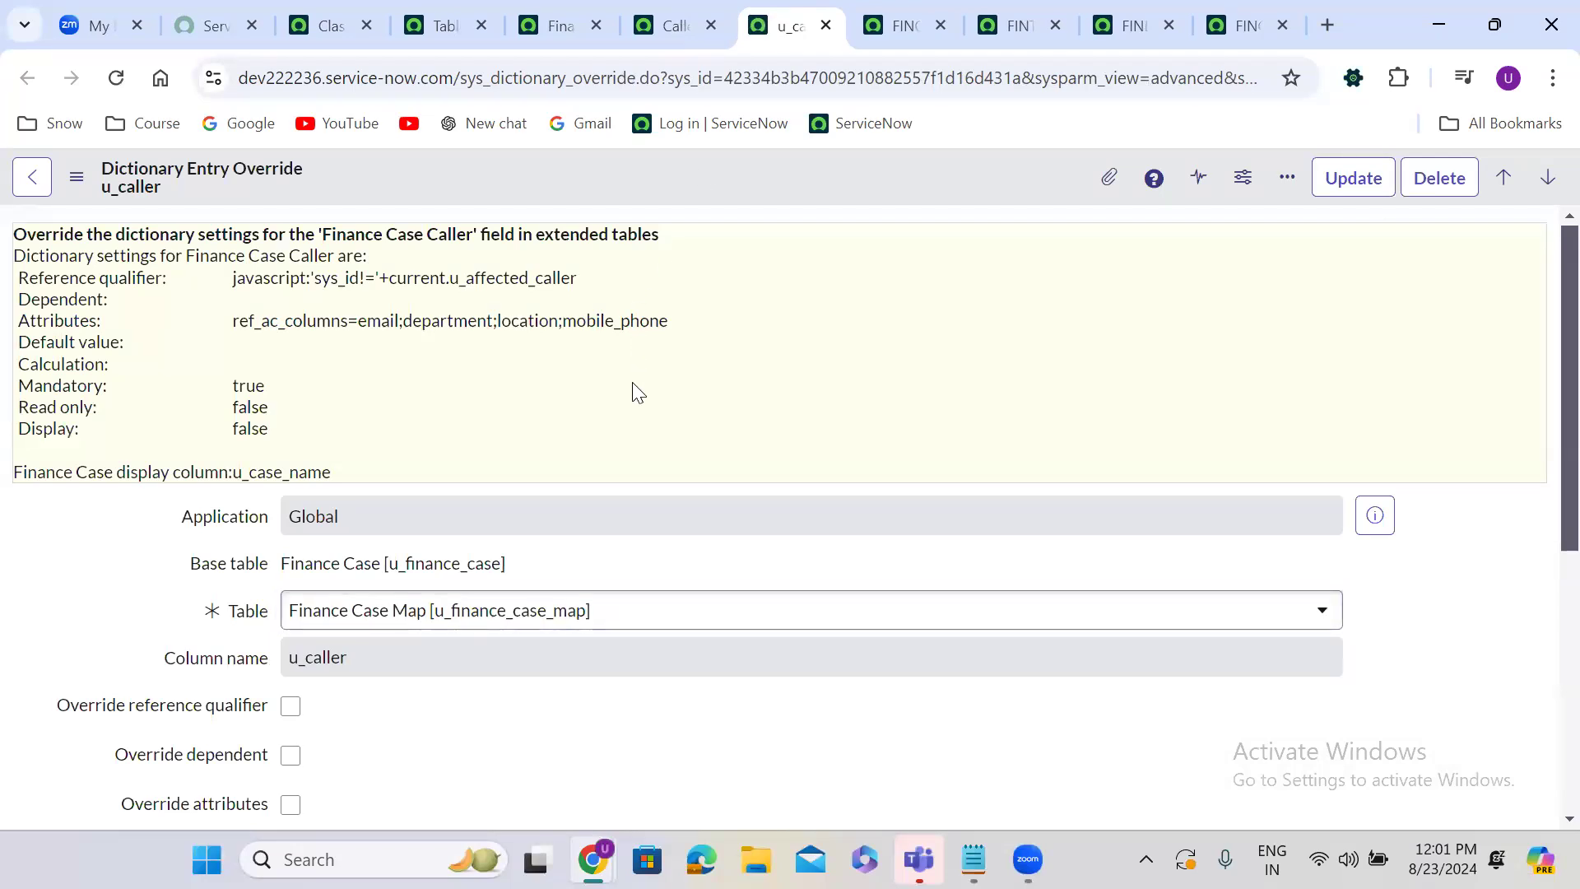
Enable Override default value on the Finance Case Map override and set the default value to javascript:gs.getUserID().
scroll(635, 391, "down", 6)
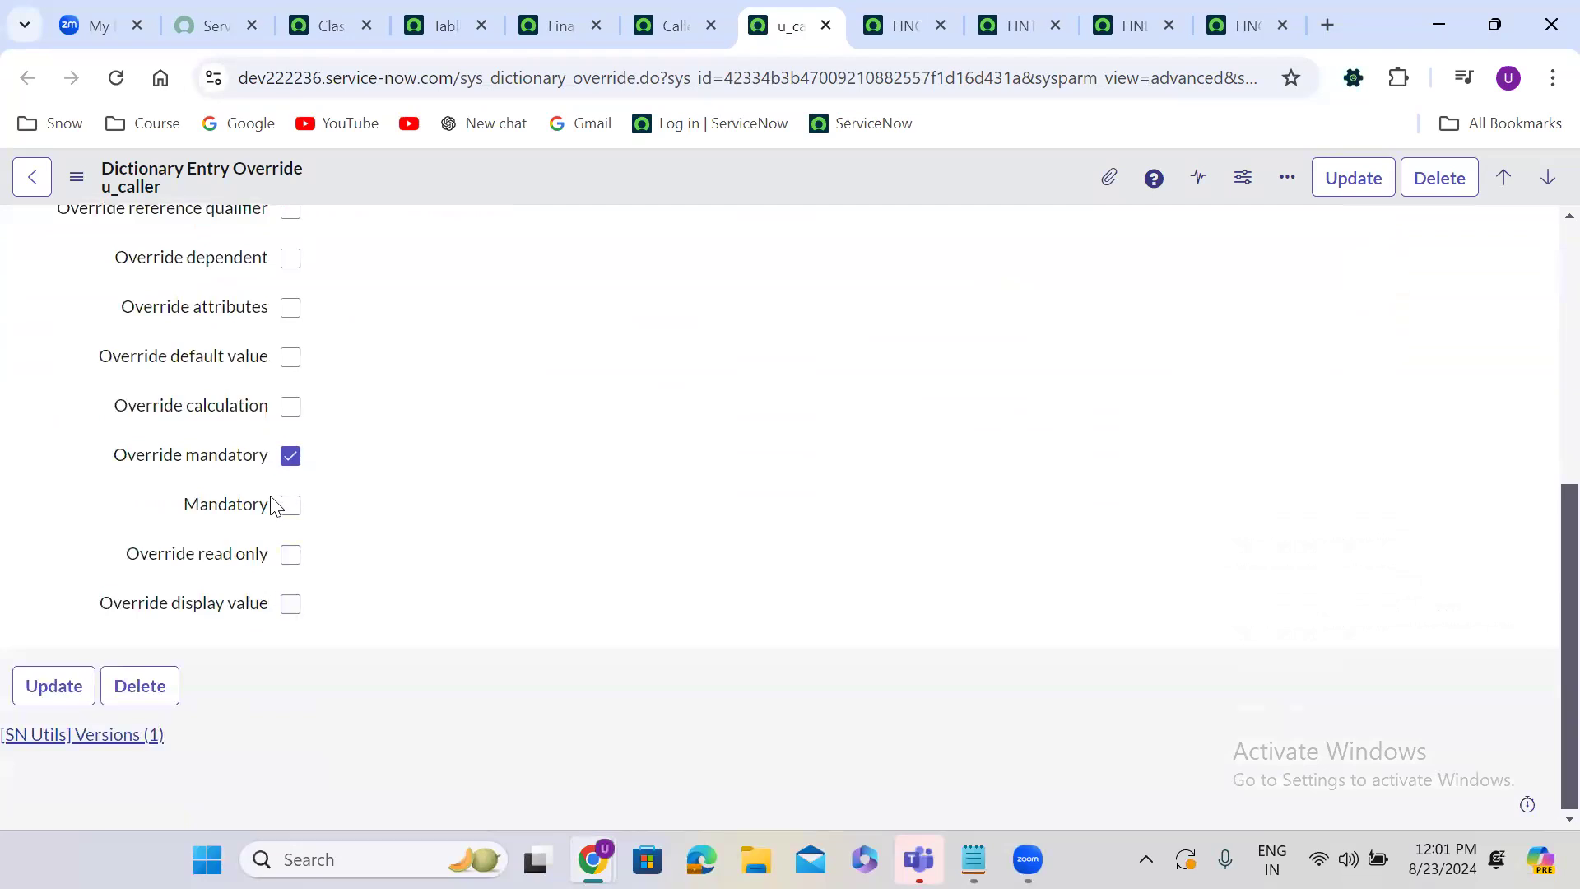
left_click(290, 359)
left_click(329, 410)
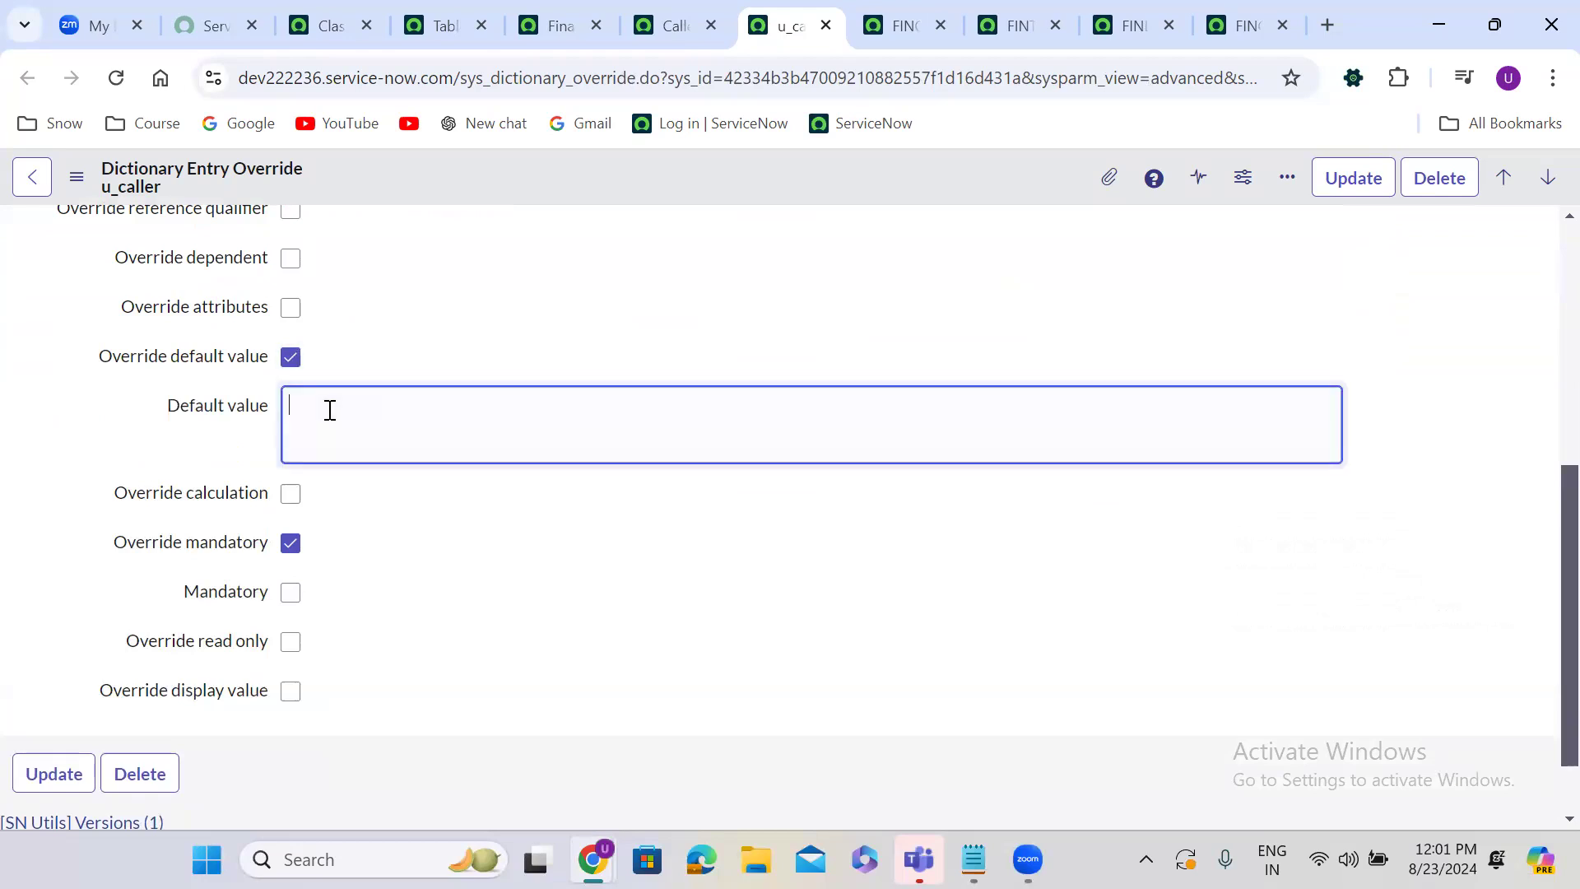
type("javascript:gs.getUserID()")
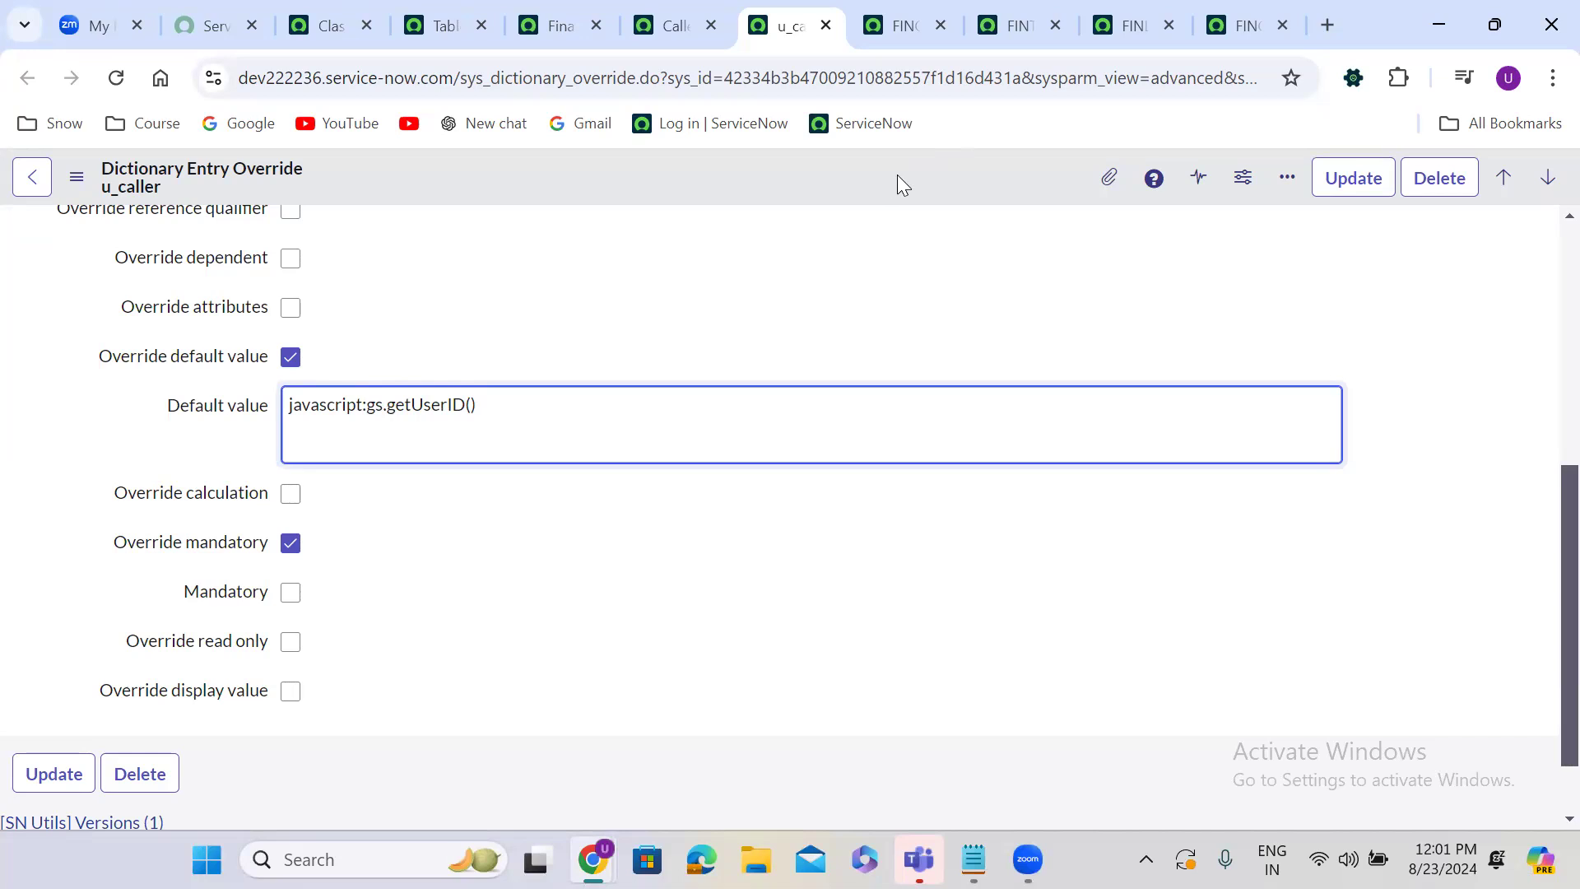
Save the Finance Case Map override of the Caller column and load a new Finance Case record by changing the URL's sys_id to -1.
left_click(1354, 178)
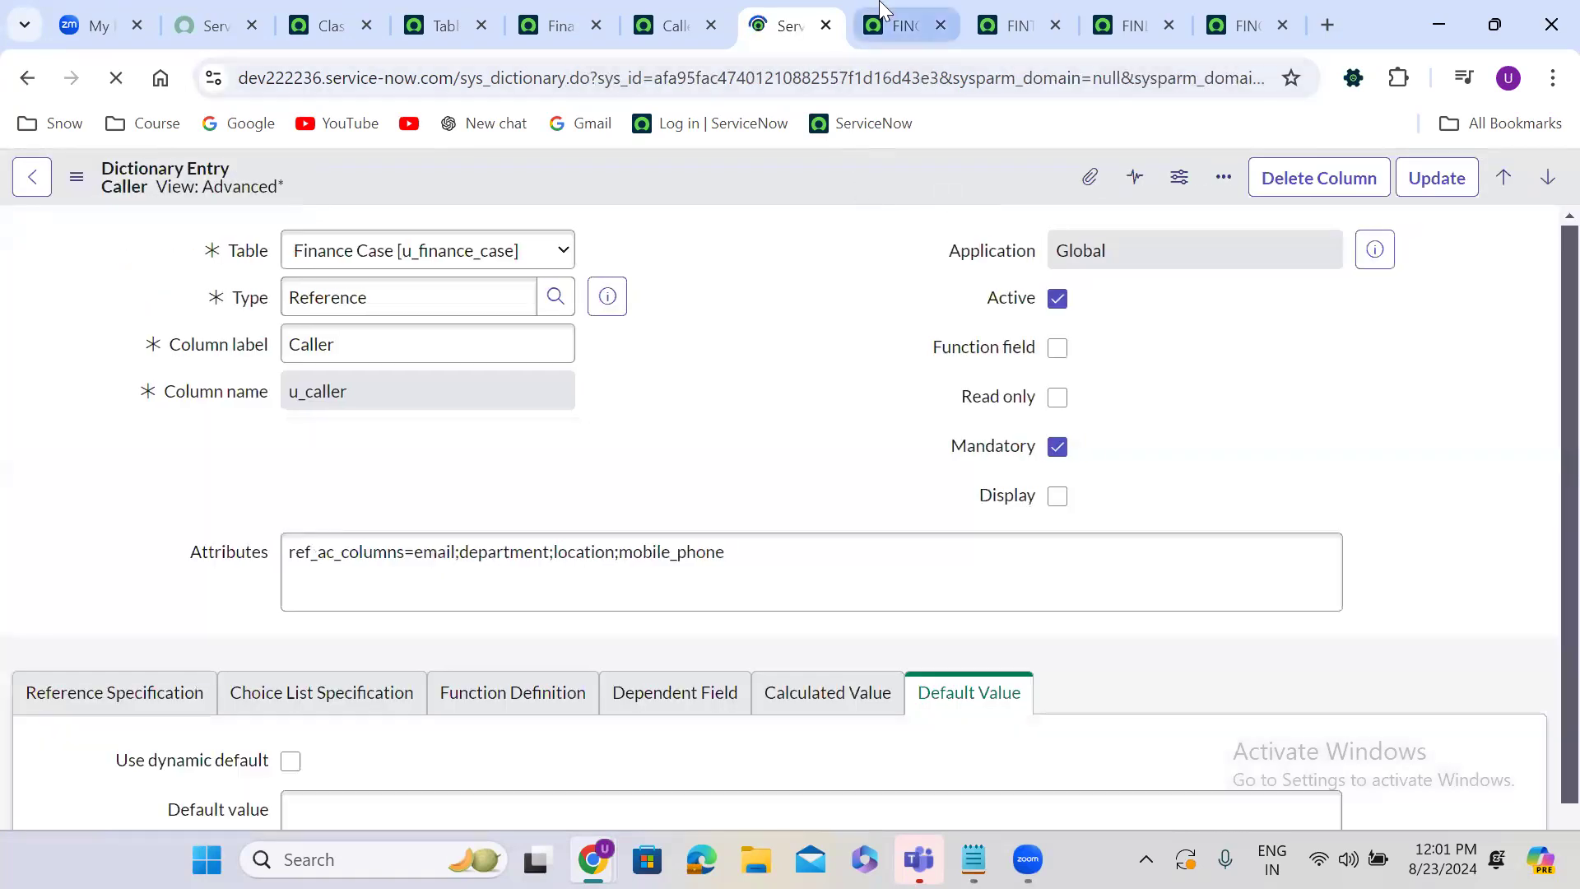
left_click(893, 23)
left_click(116, 77)
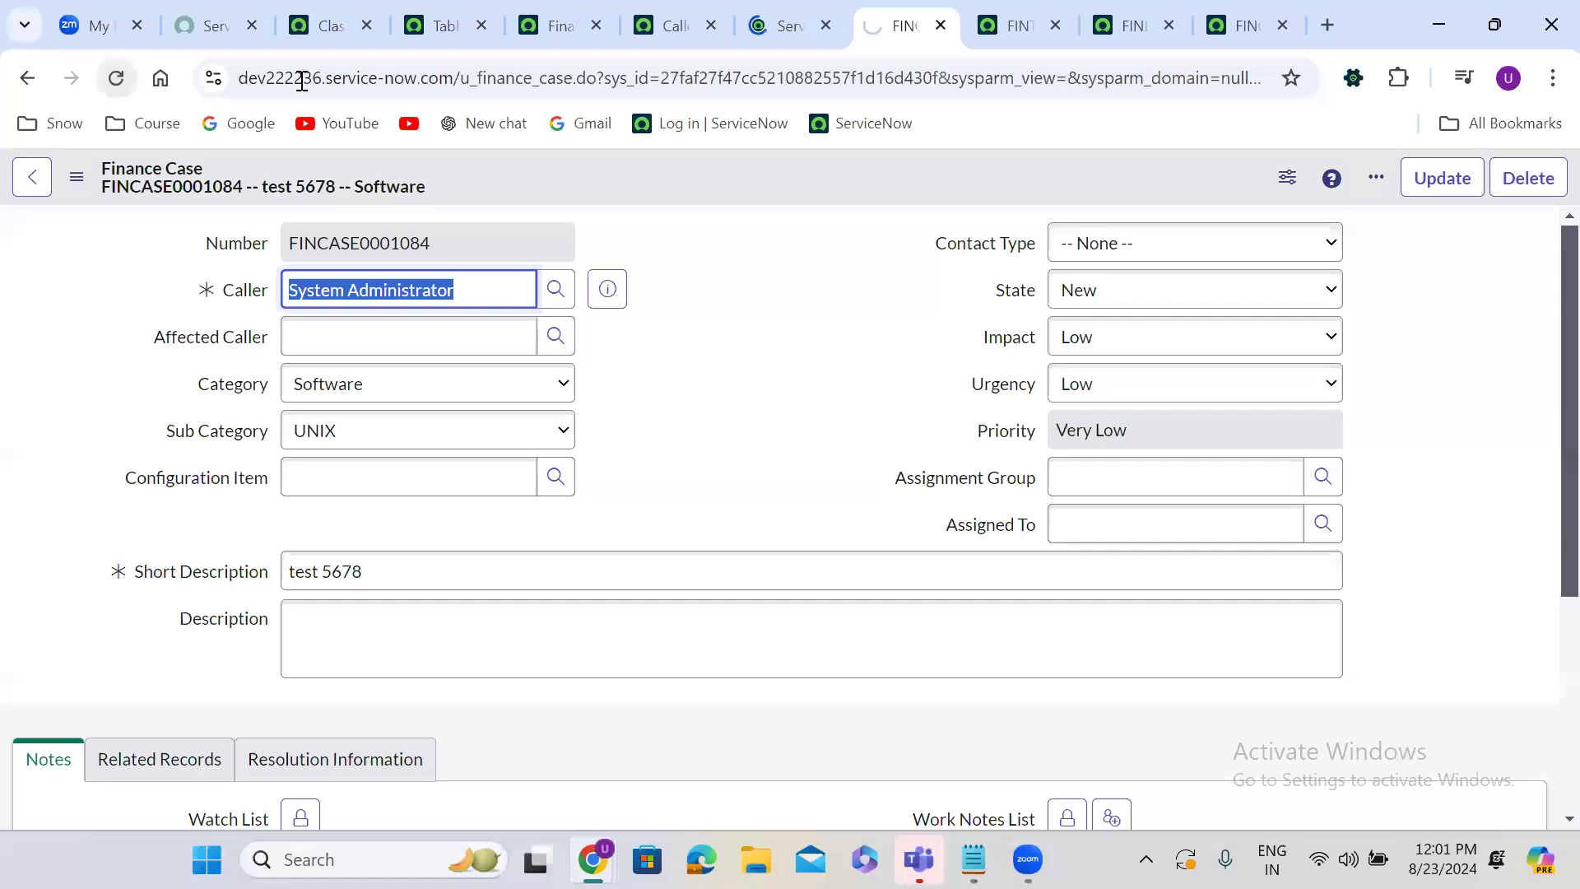
double_click(705, 79)
type("-1")
key("Return")
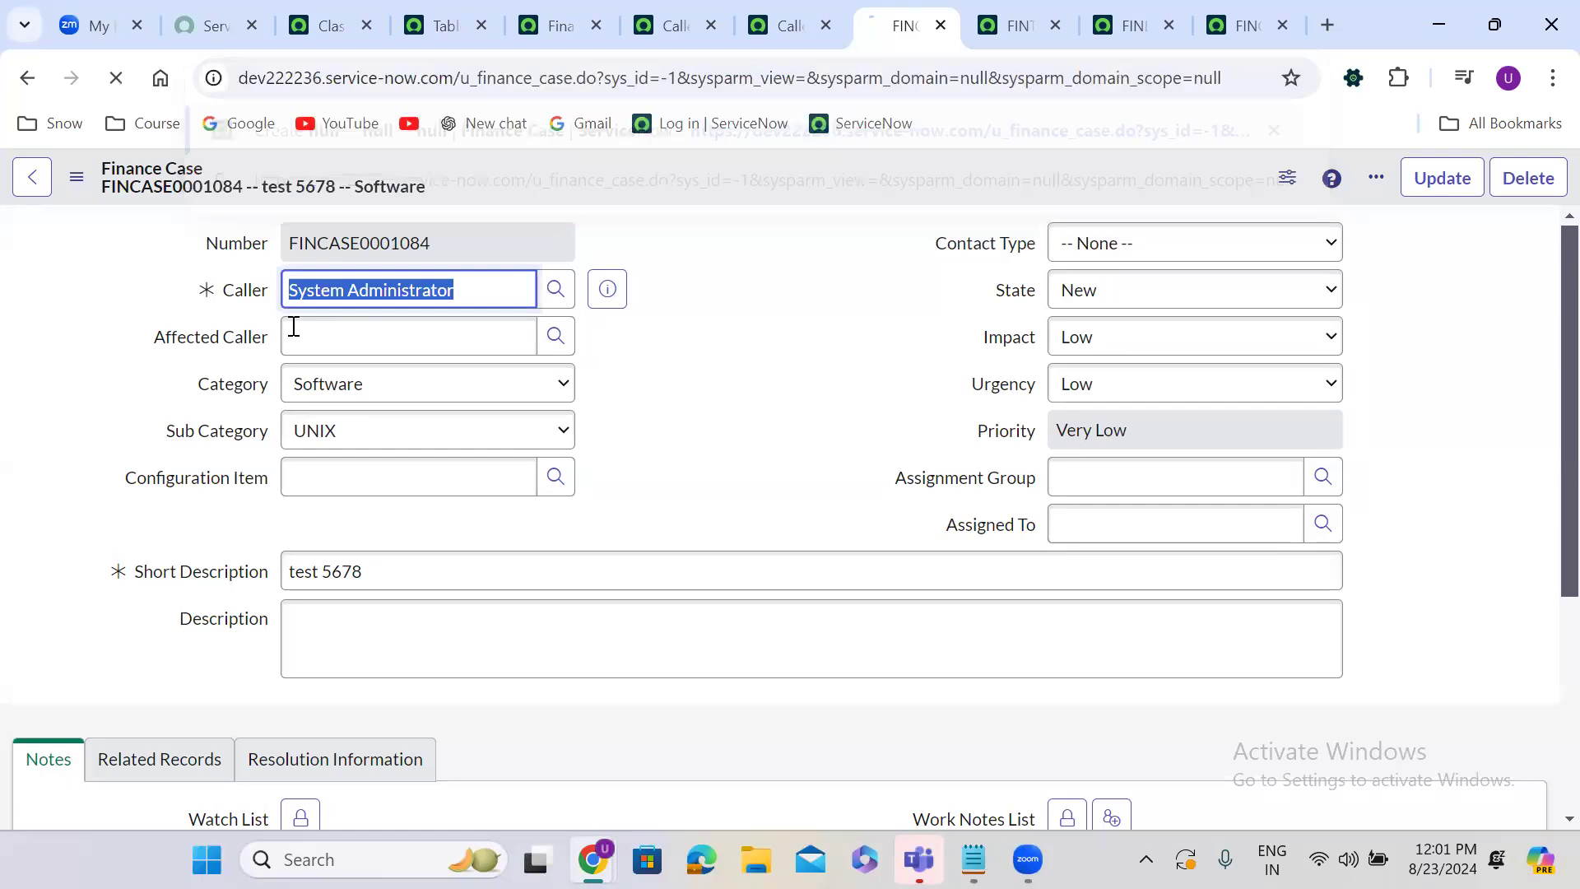
Load new Finance Case Task and Finance Case Log records with sys_id=-1 in their URLs to check the Caller default.
left_click(1002, 16)
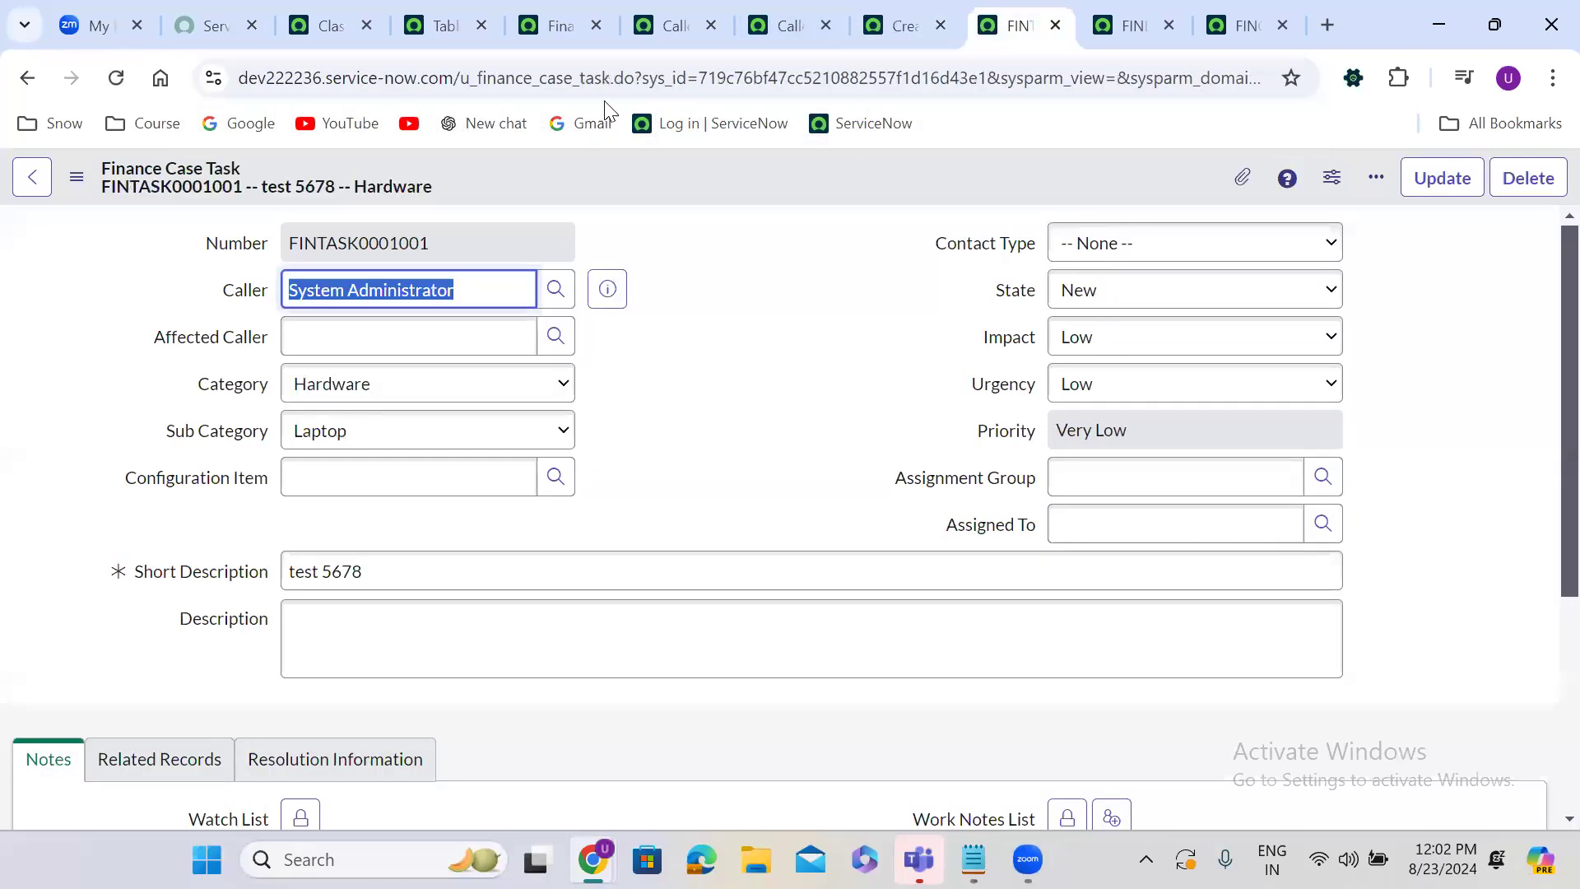
double_click(729, 78)
type("-1")
key("Return")
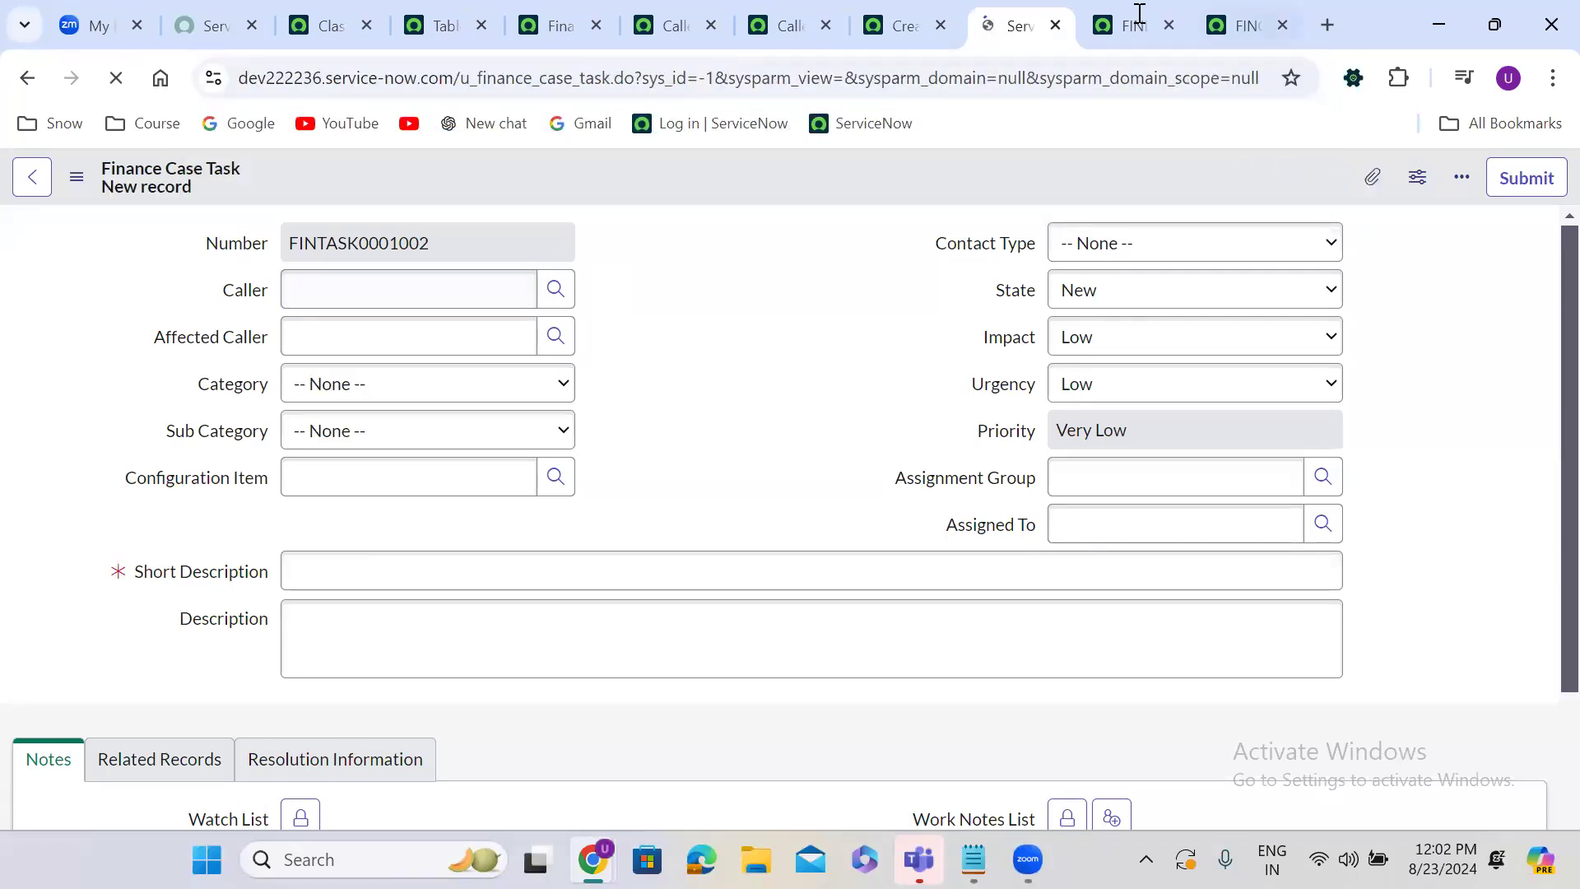
key("ctrl+Tab")
double_click(733, 78)
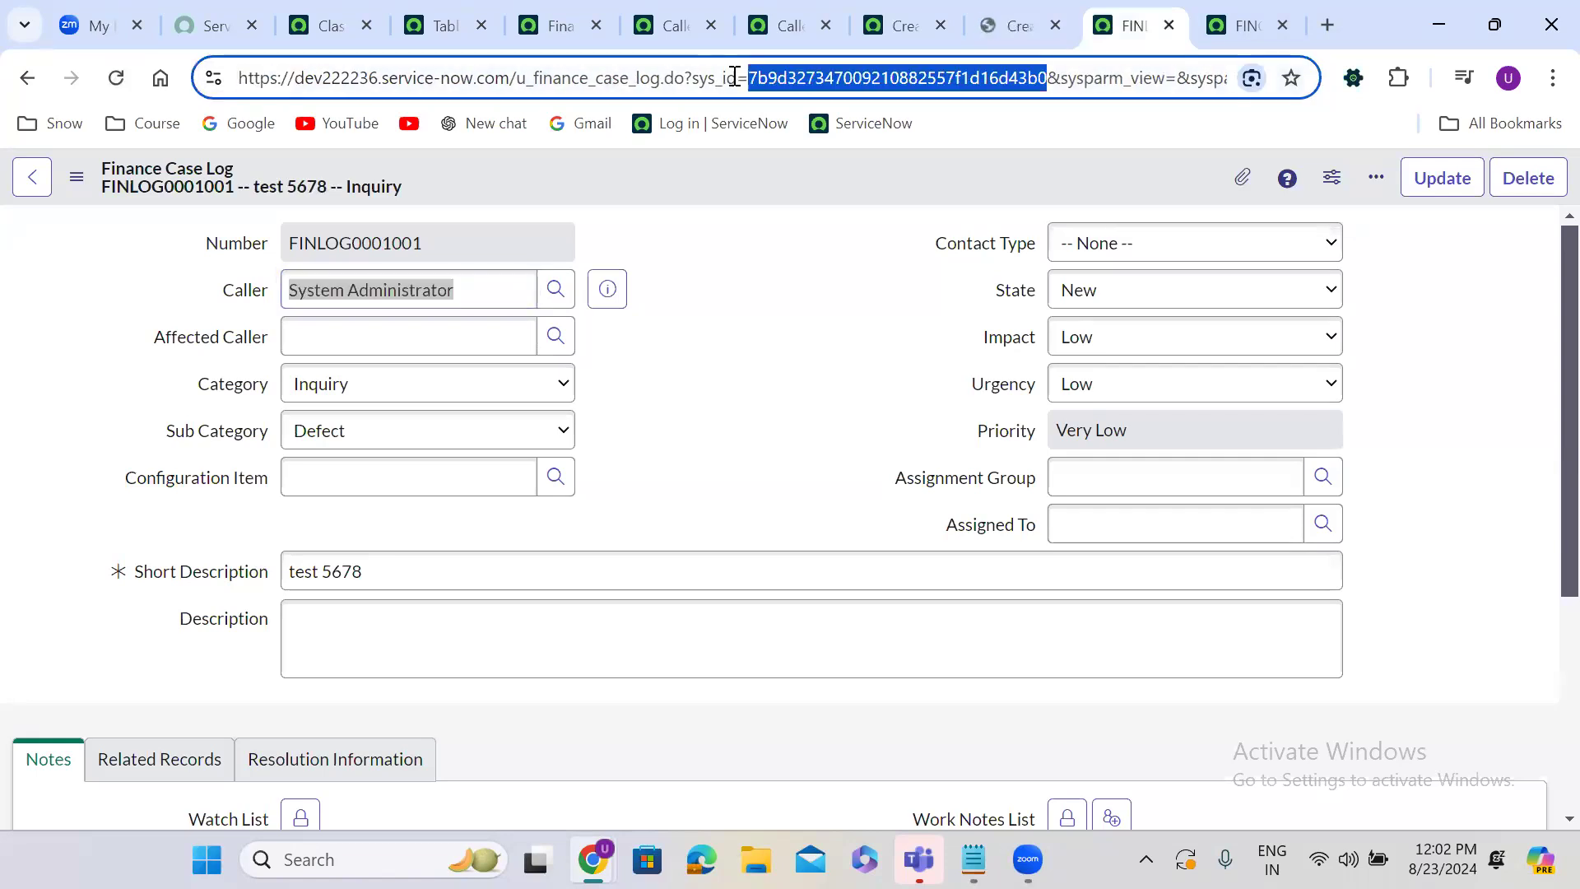
type("-1")
key("Return")
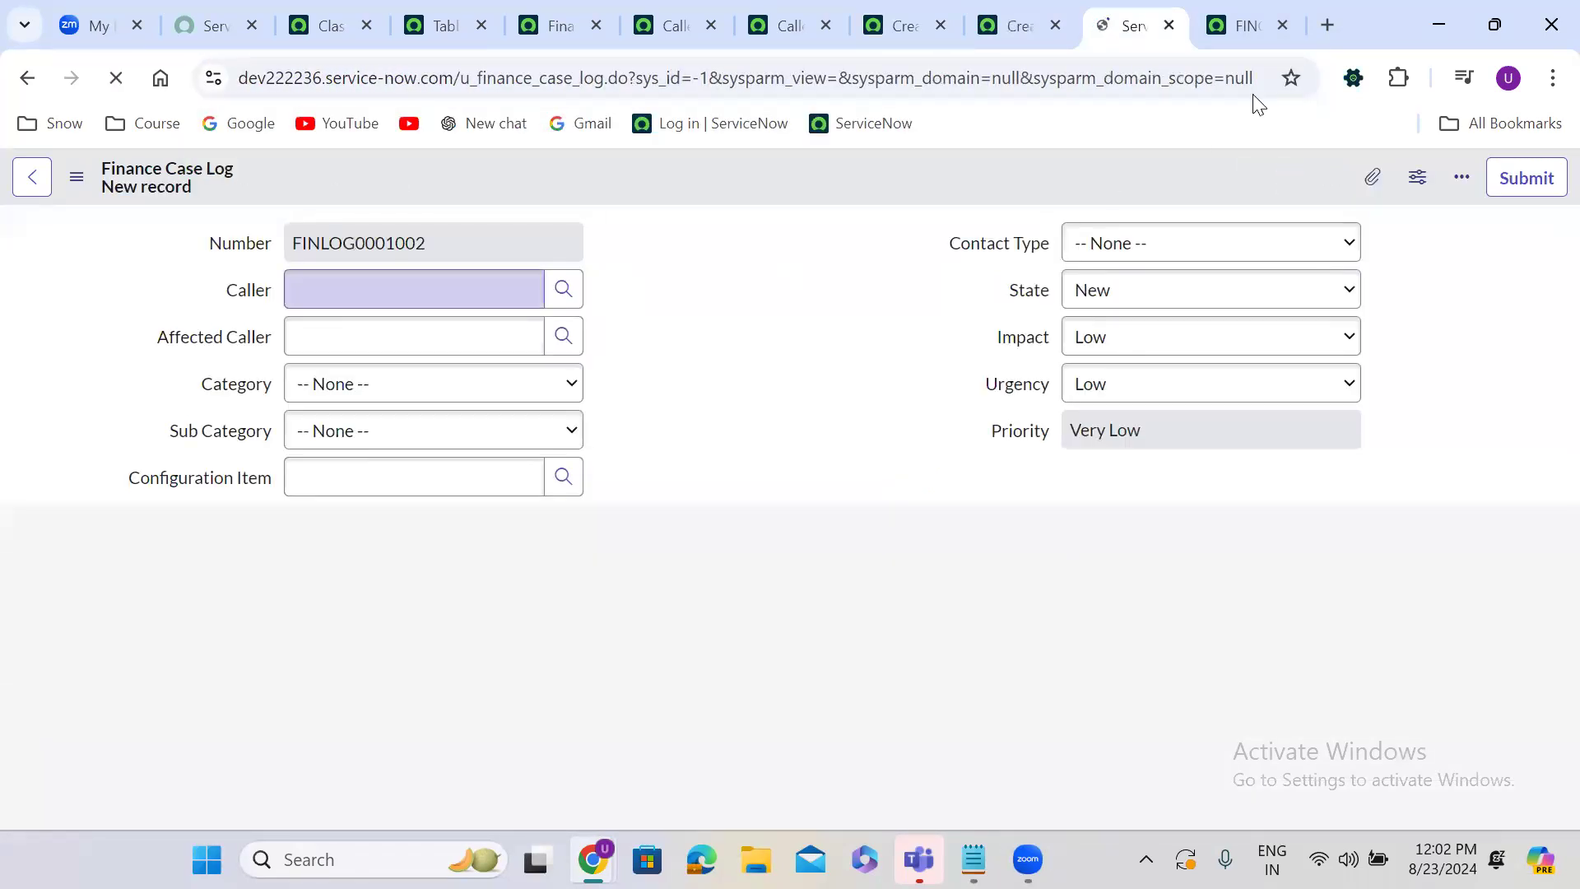
Load a new Finance Case Map record with sys_id=-1 in its URL to check the overridden Caller default.
left_click(1233, 11)
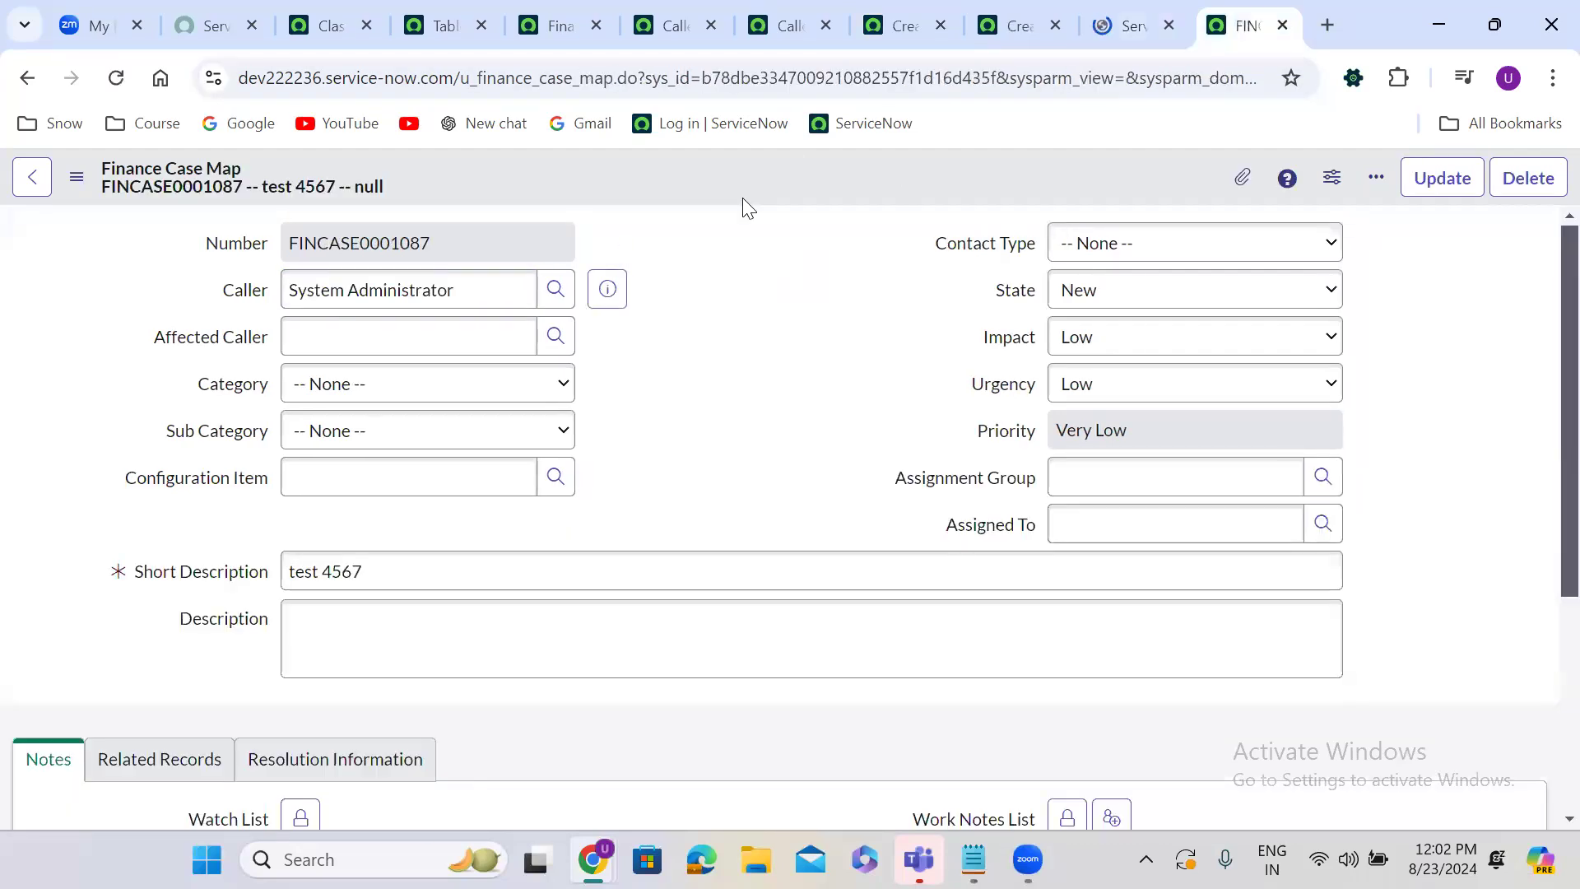
double_click(744, 72)
type("-")
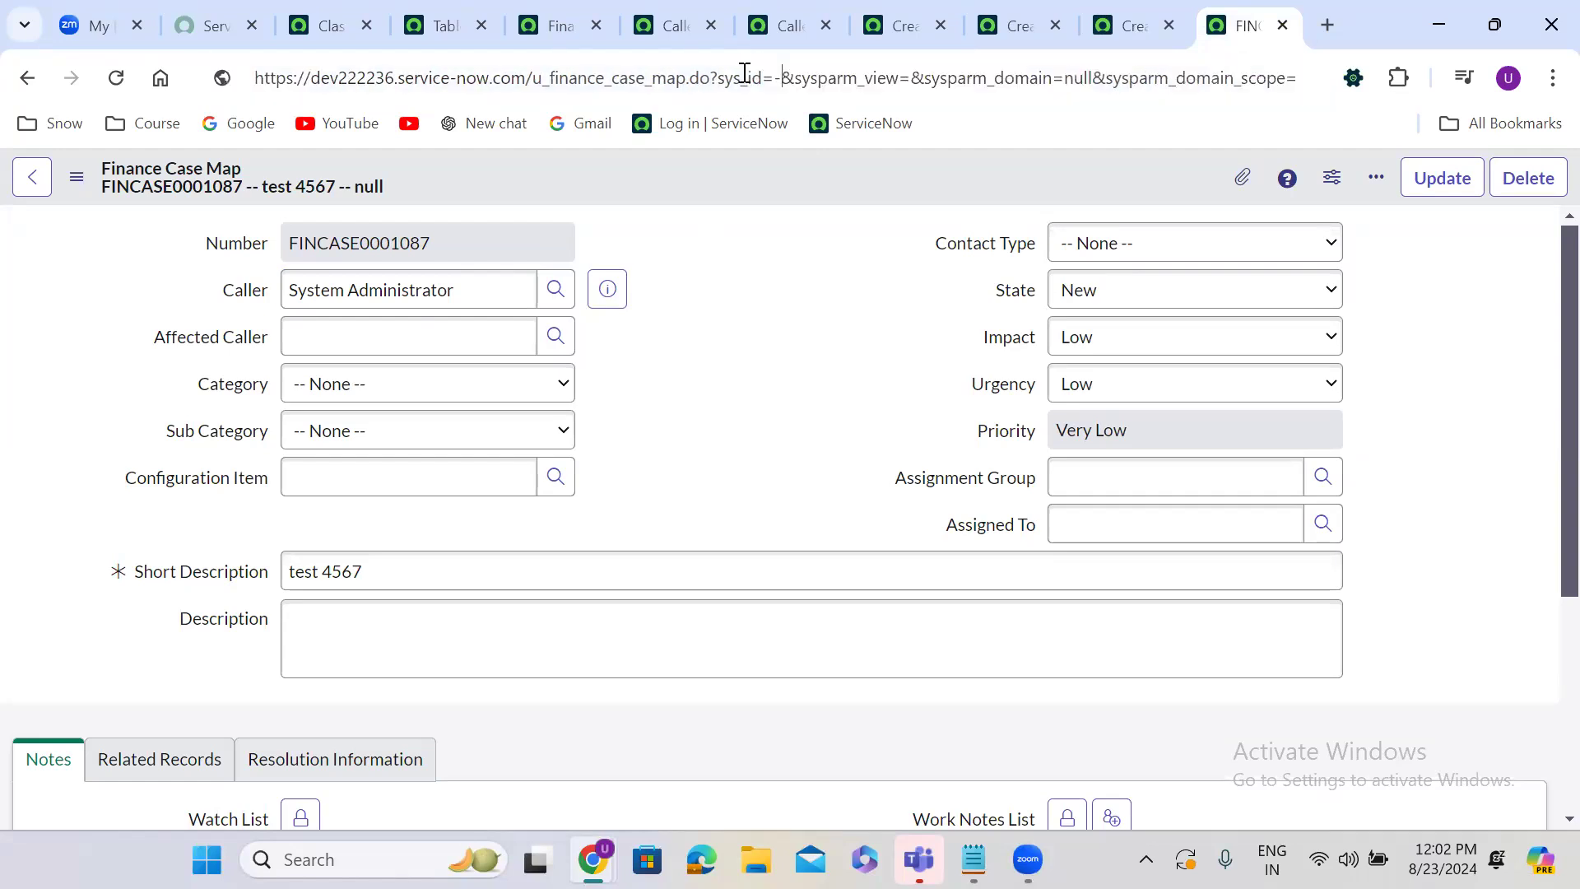
type("1")
key("Return")
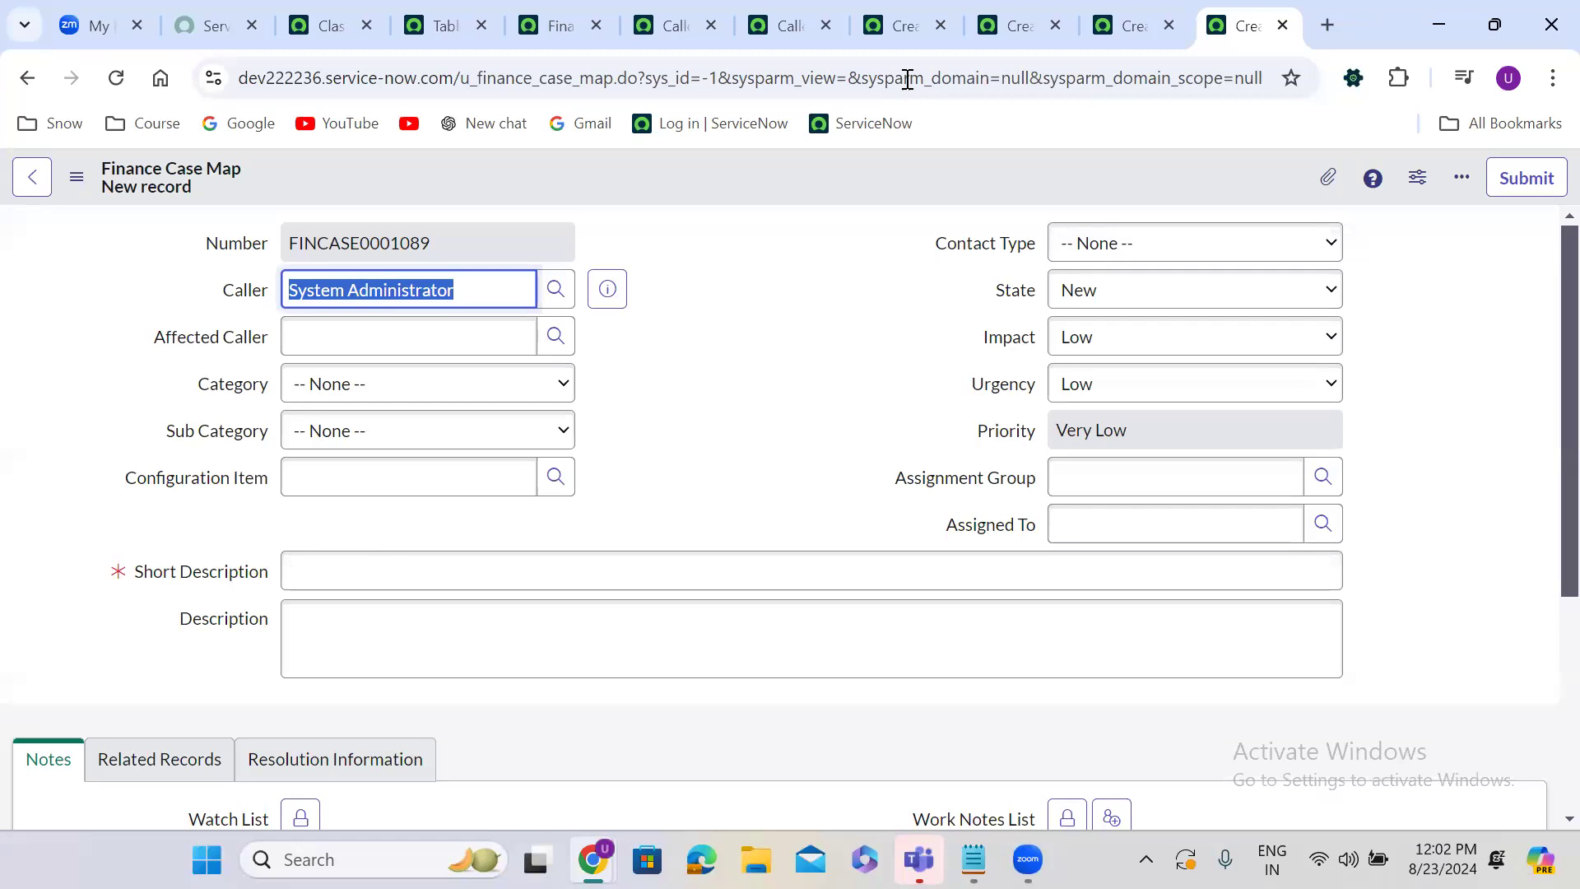
Check the Configuration Item lookup on the new Finance Case record while Caller is empty, and close it.
left_click(907, 30)
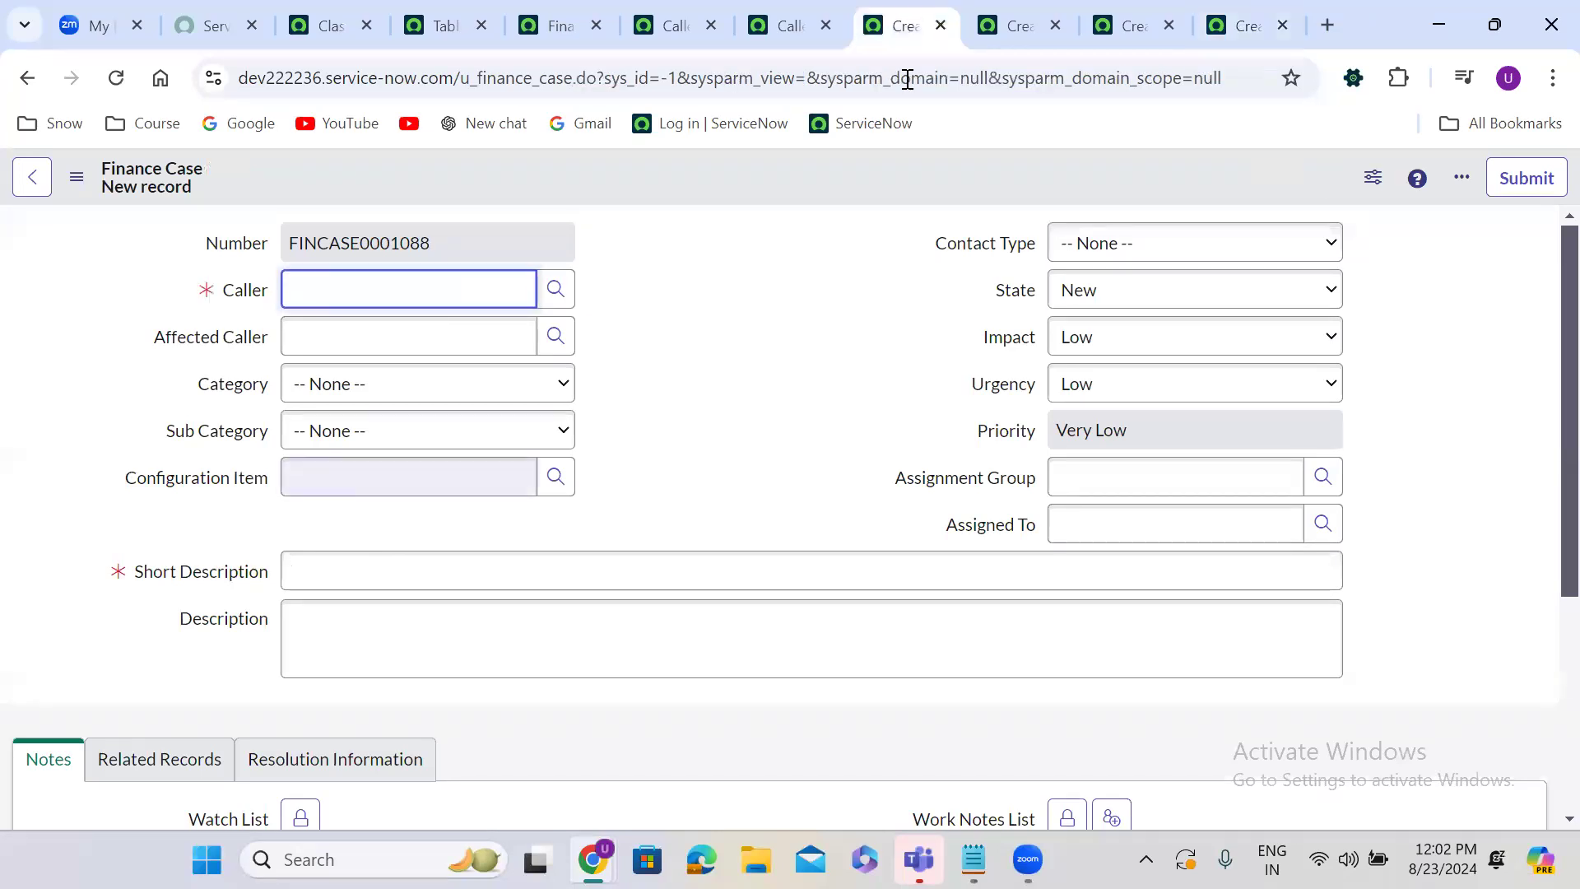
left_click(554, 479)
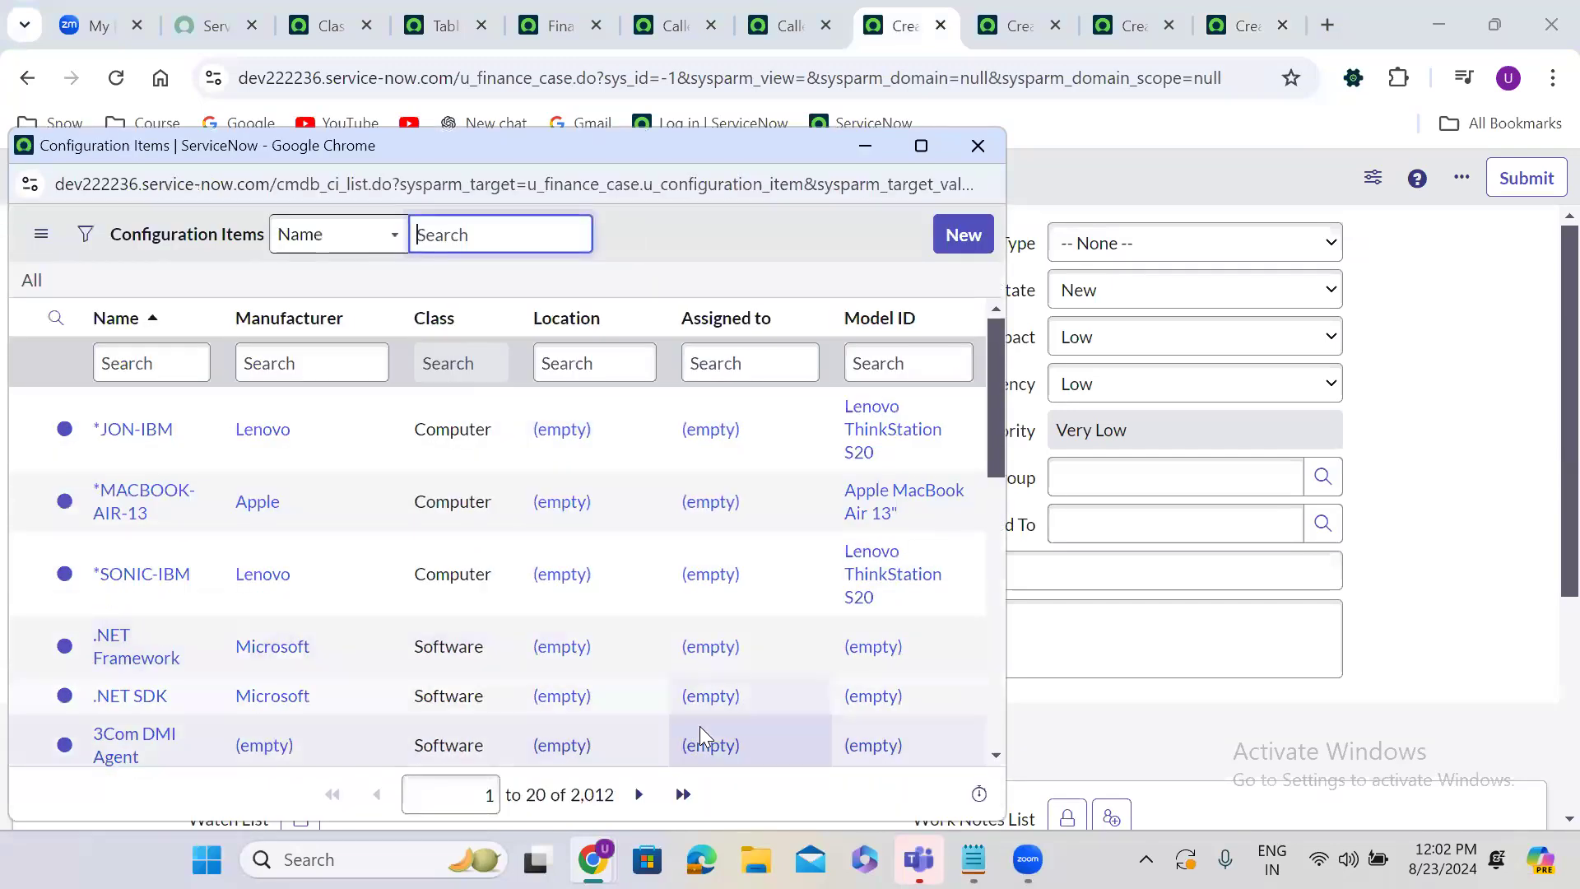
left_click(976, 147)
left_click(972, 162)
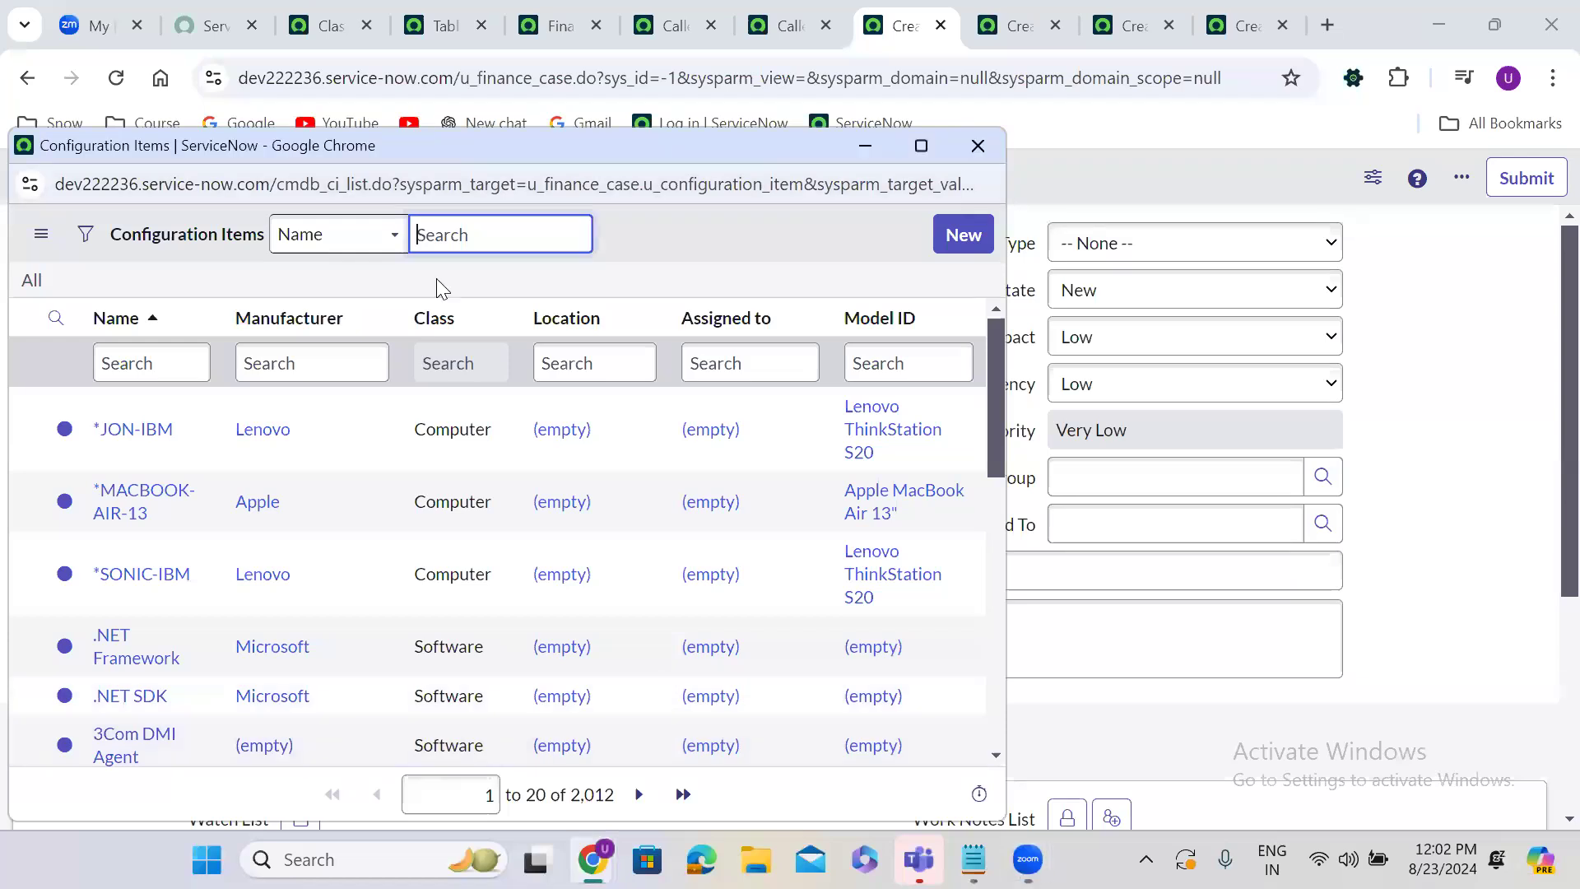
key("alt+F4")
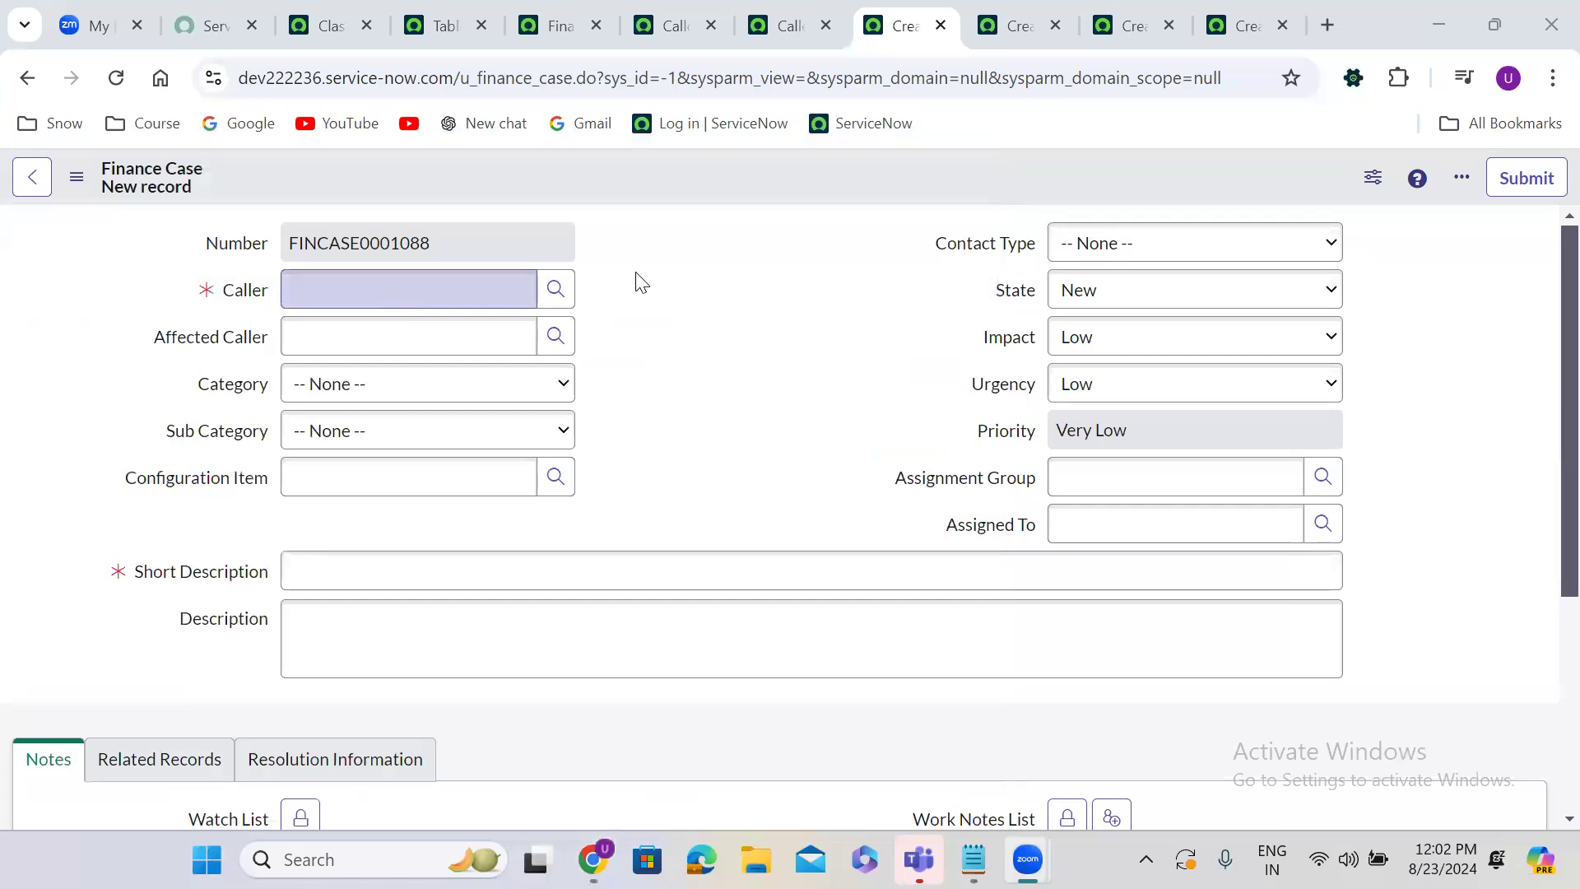
Fill in the new Finance Case's Caller by finding the user by name in the lookup, and check the Configuration Item lookup.
type("abel")
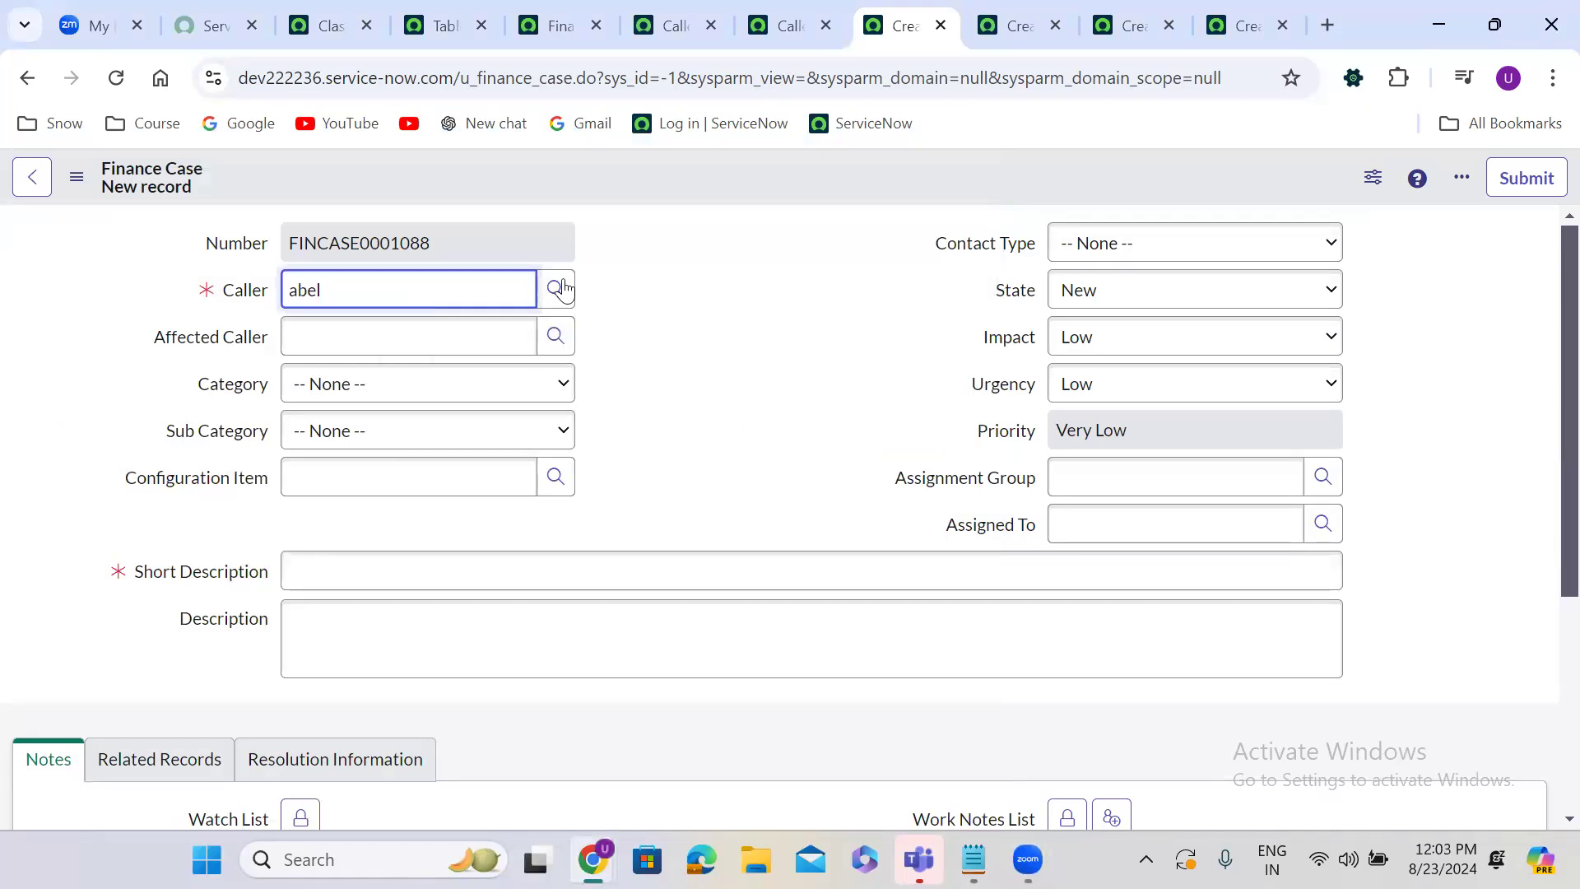
left_click(564, 288)
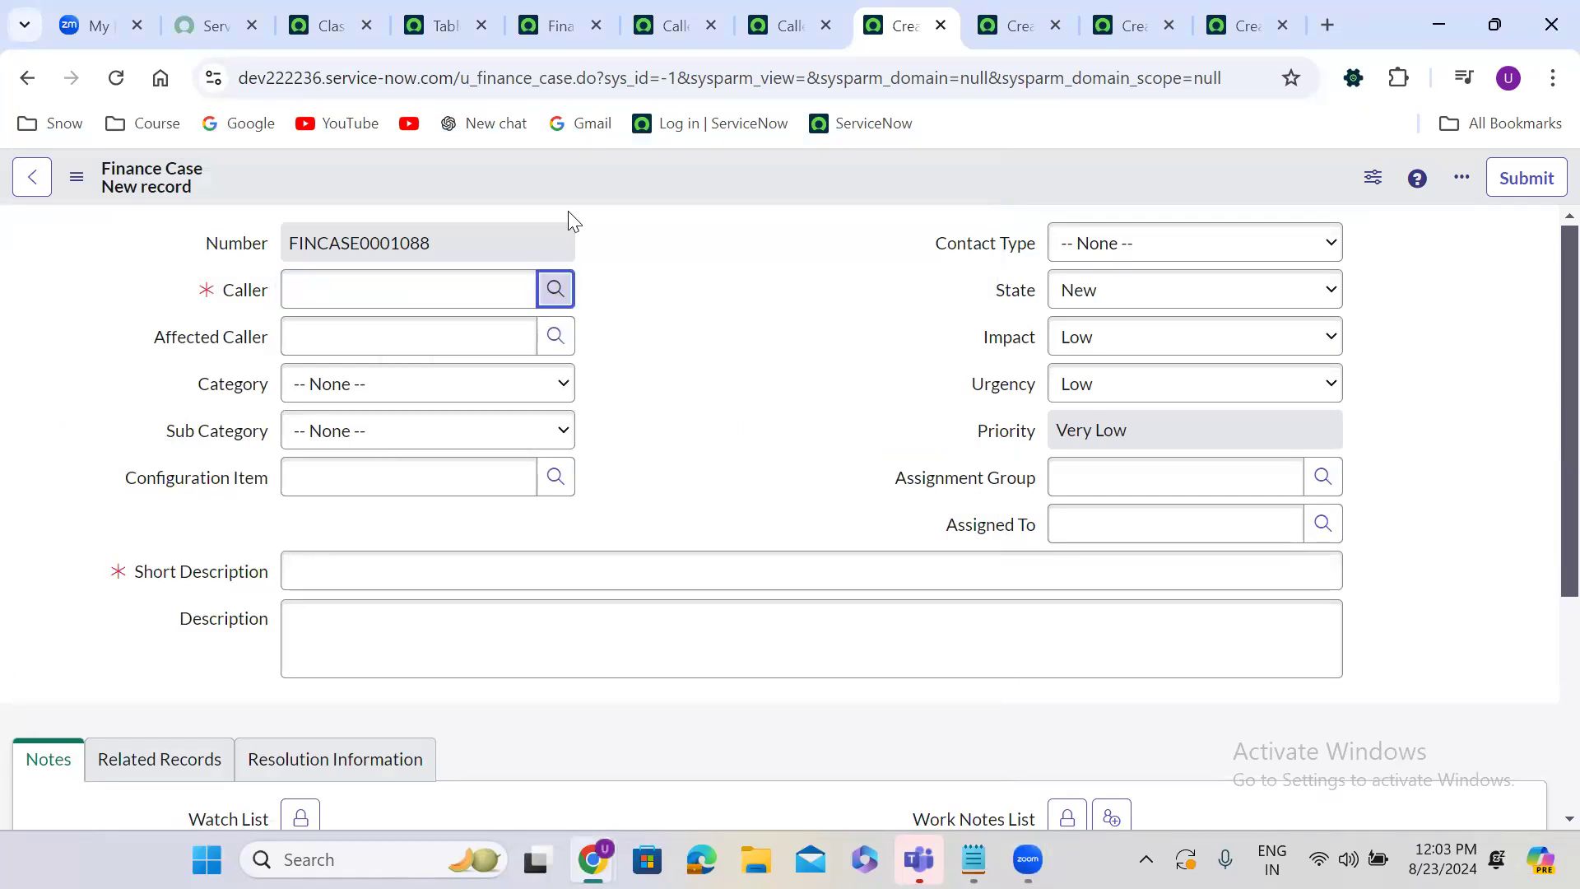
left_click(555, 287)
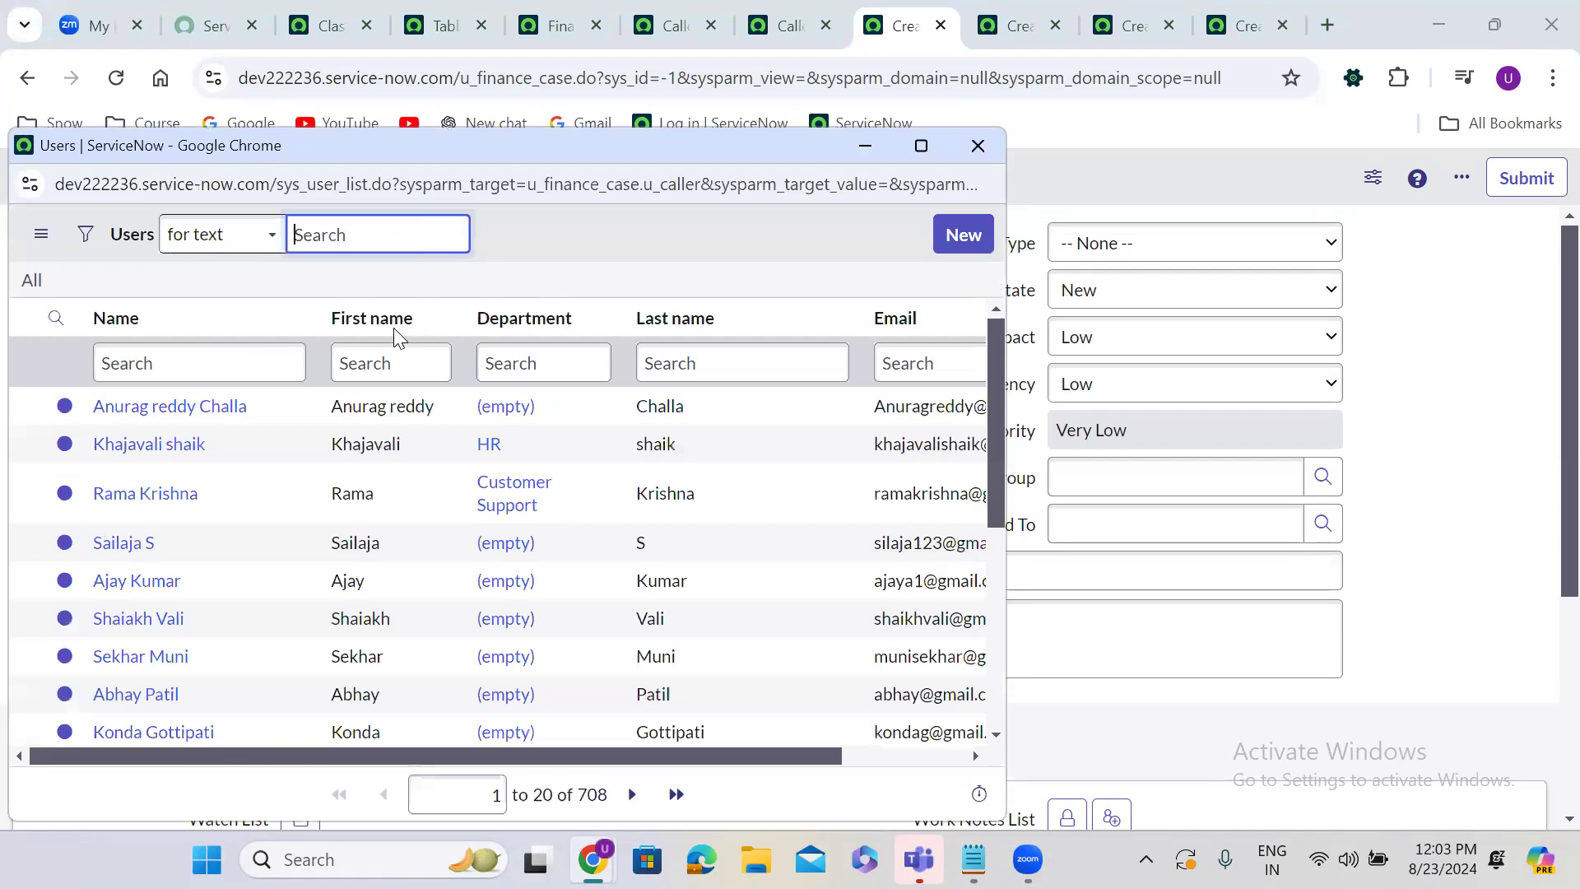
left_click(191, 372)
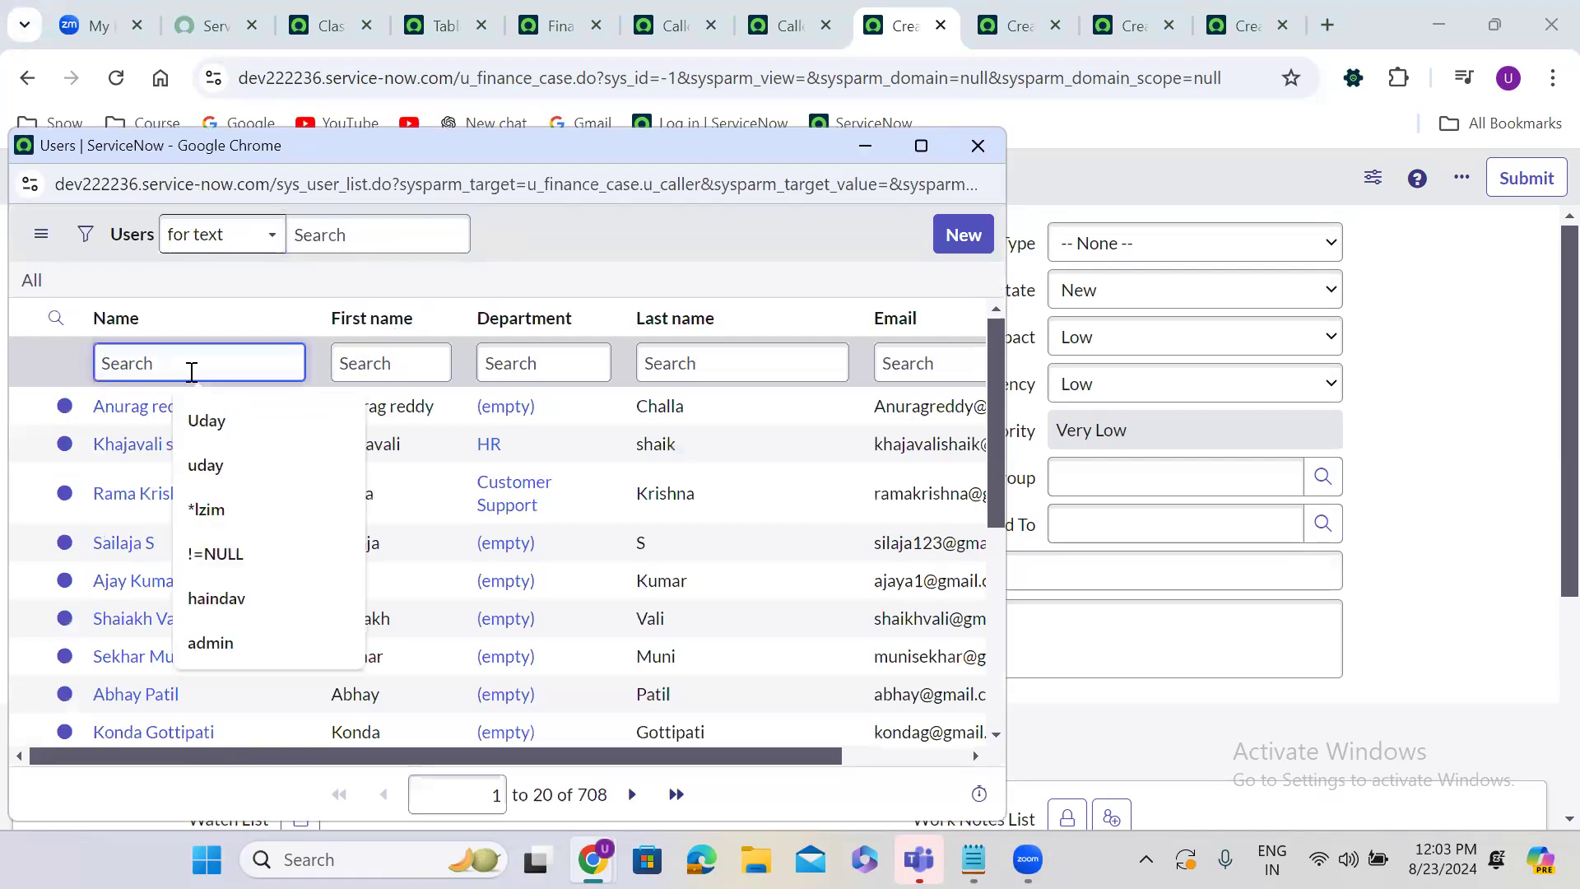
type("abel")
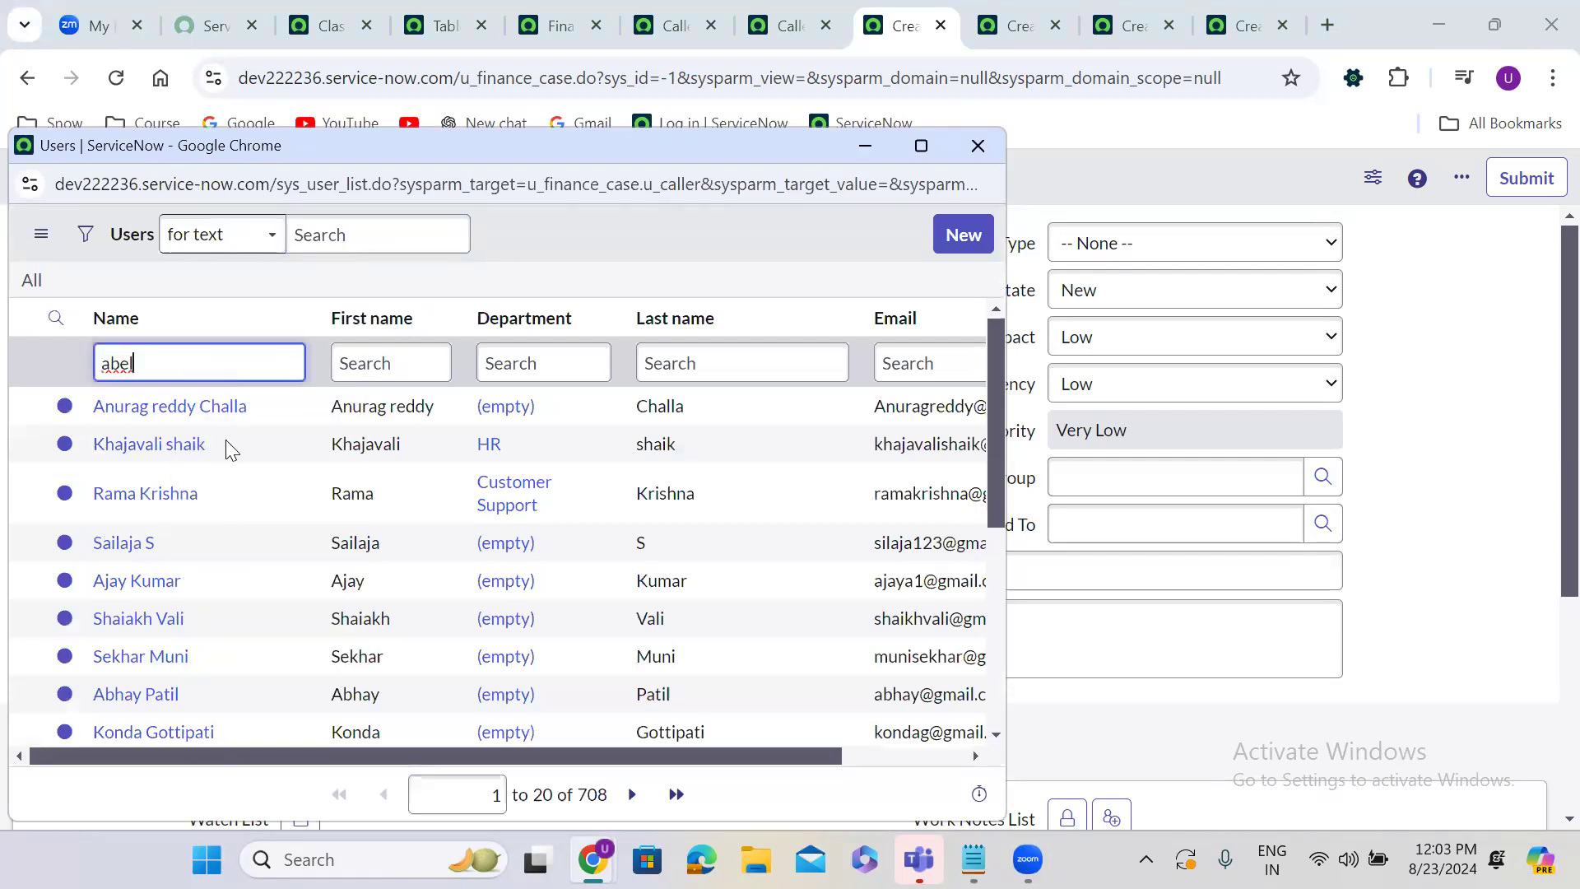
key("Return")
left_click(143, 408)
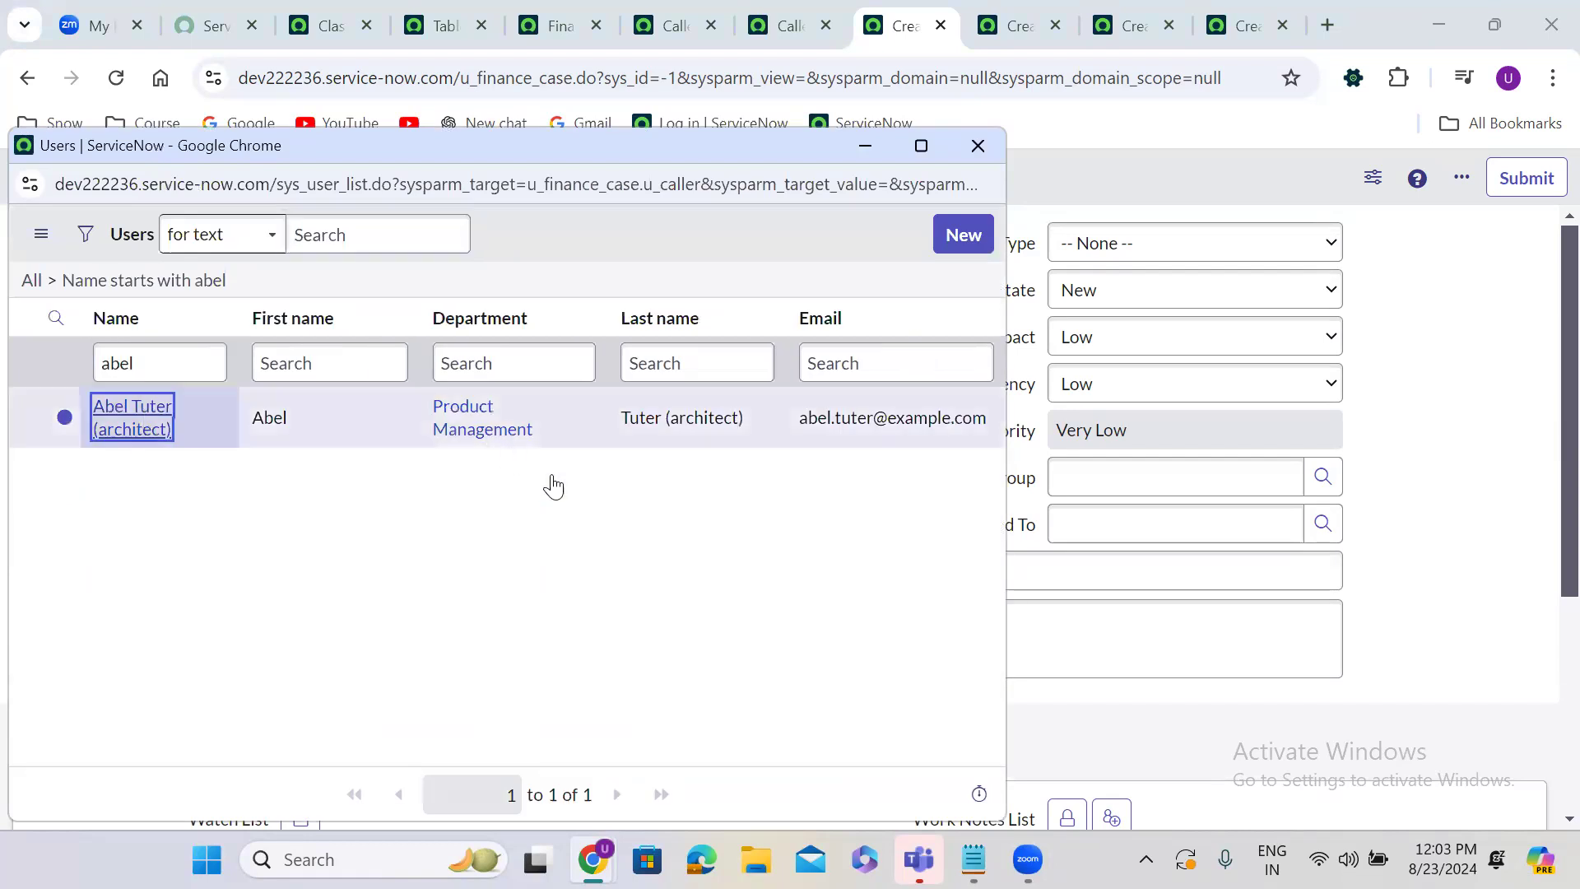
left_click(554, 479)
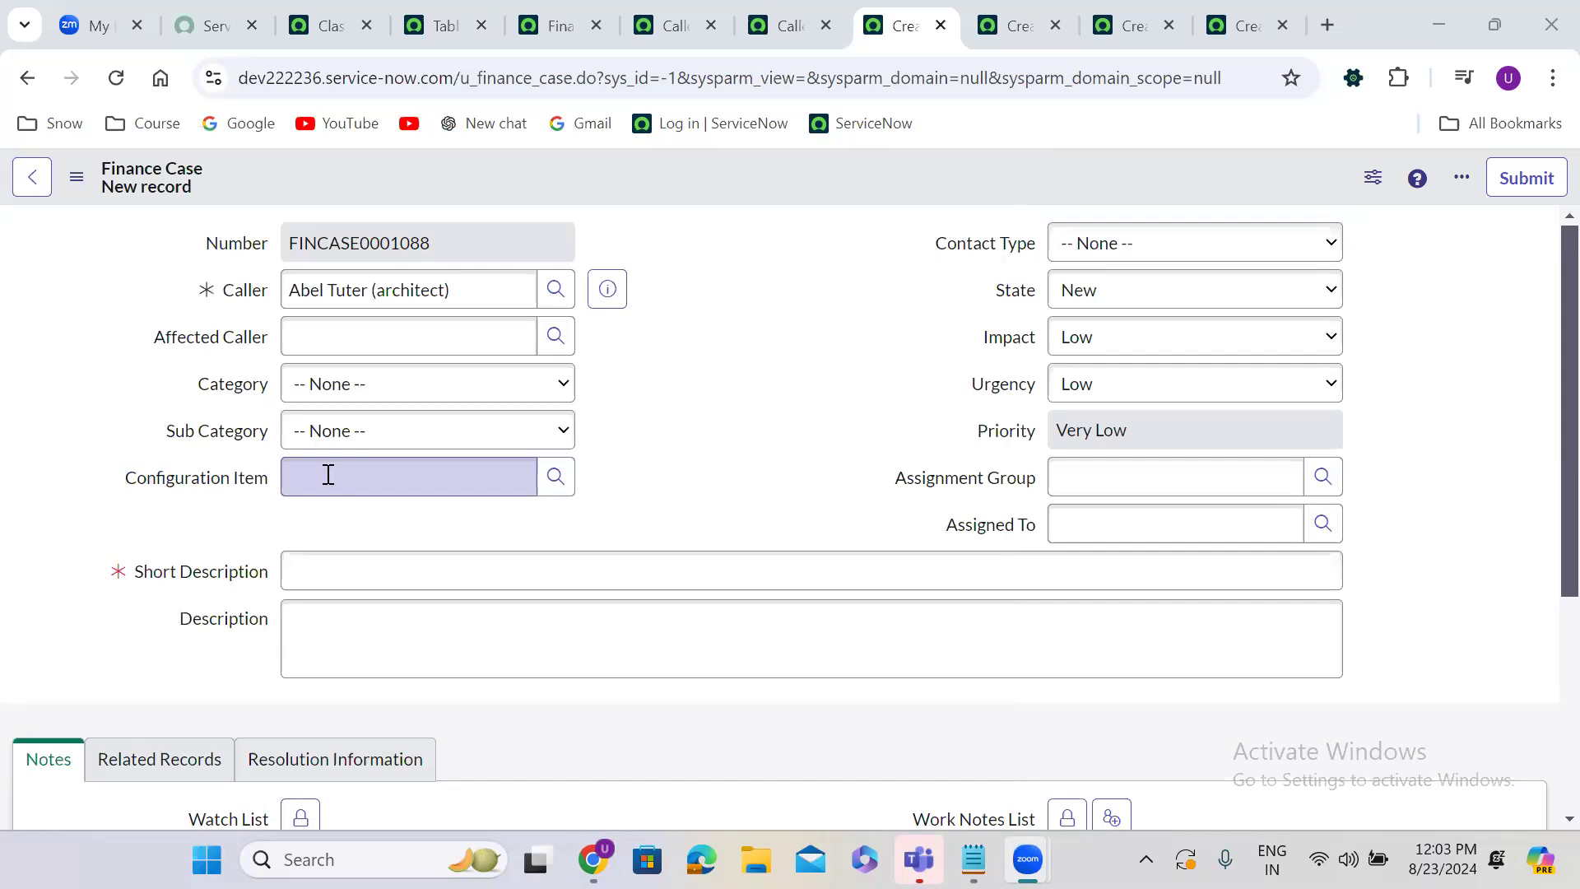
Open the dictionary entry of the Finance Case table's Configuration Item column in a new browser tab.
left_click(546, 33)
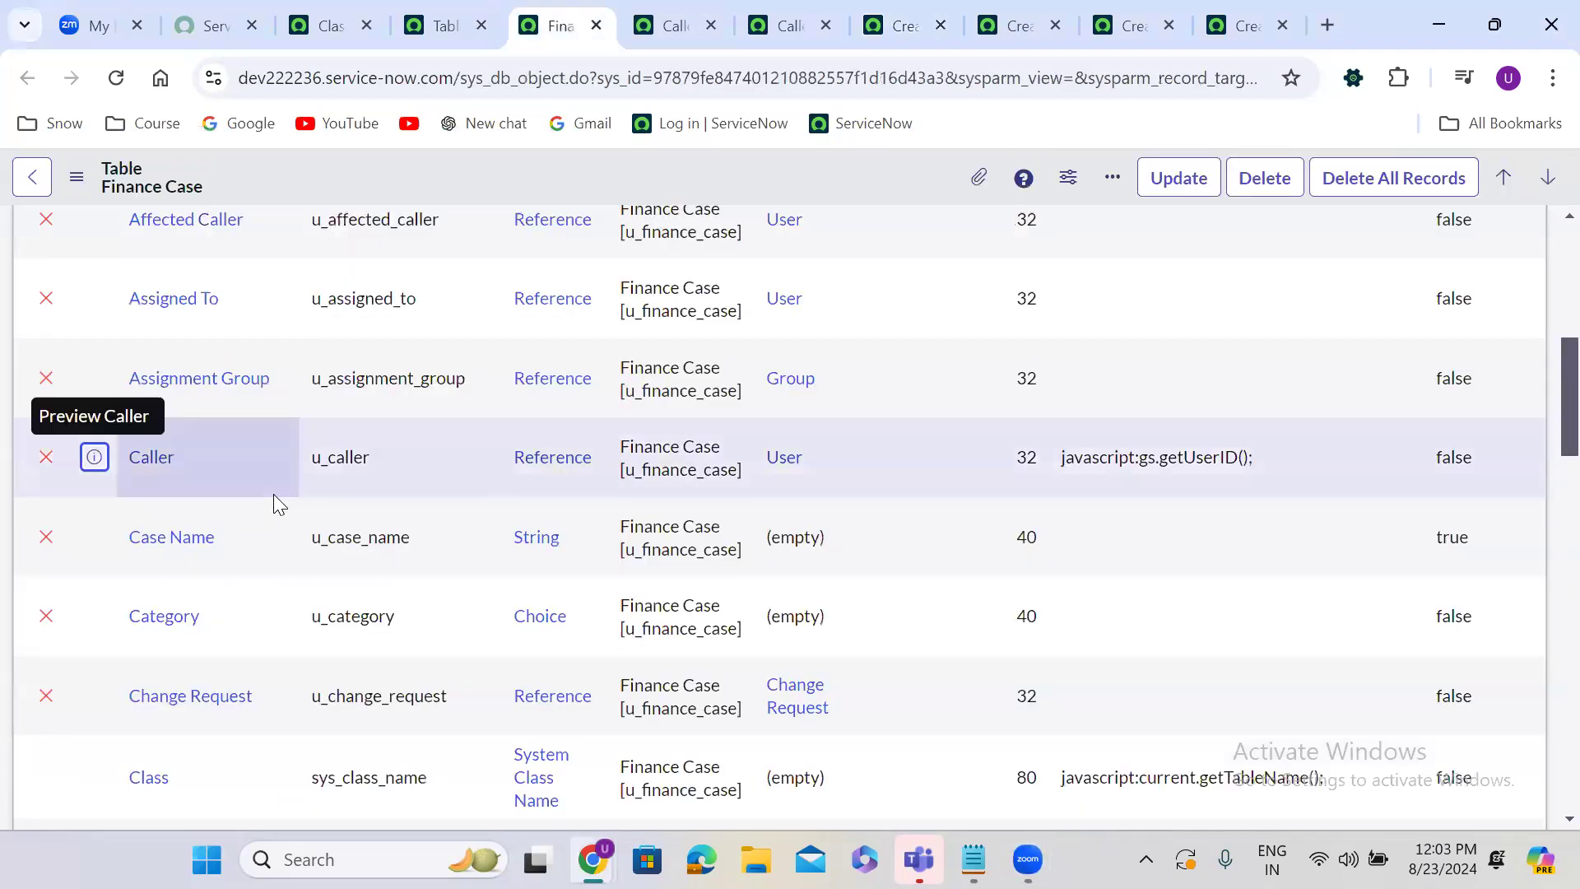
scroll(274, 494, "down", 5)
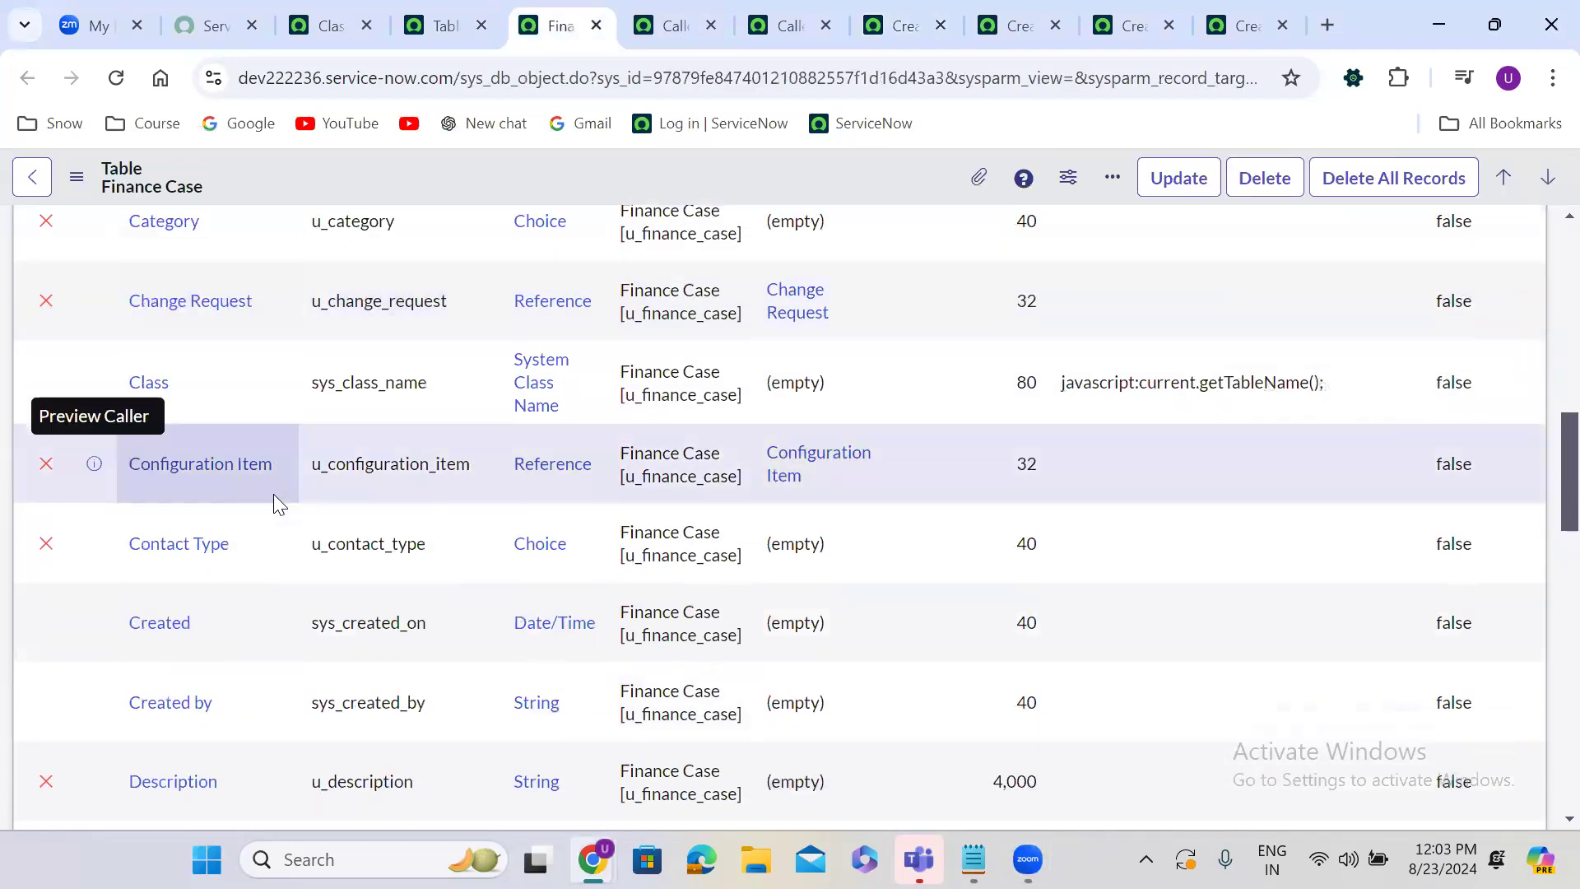
right_click(93, 463)
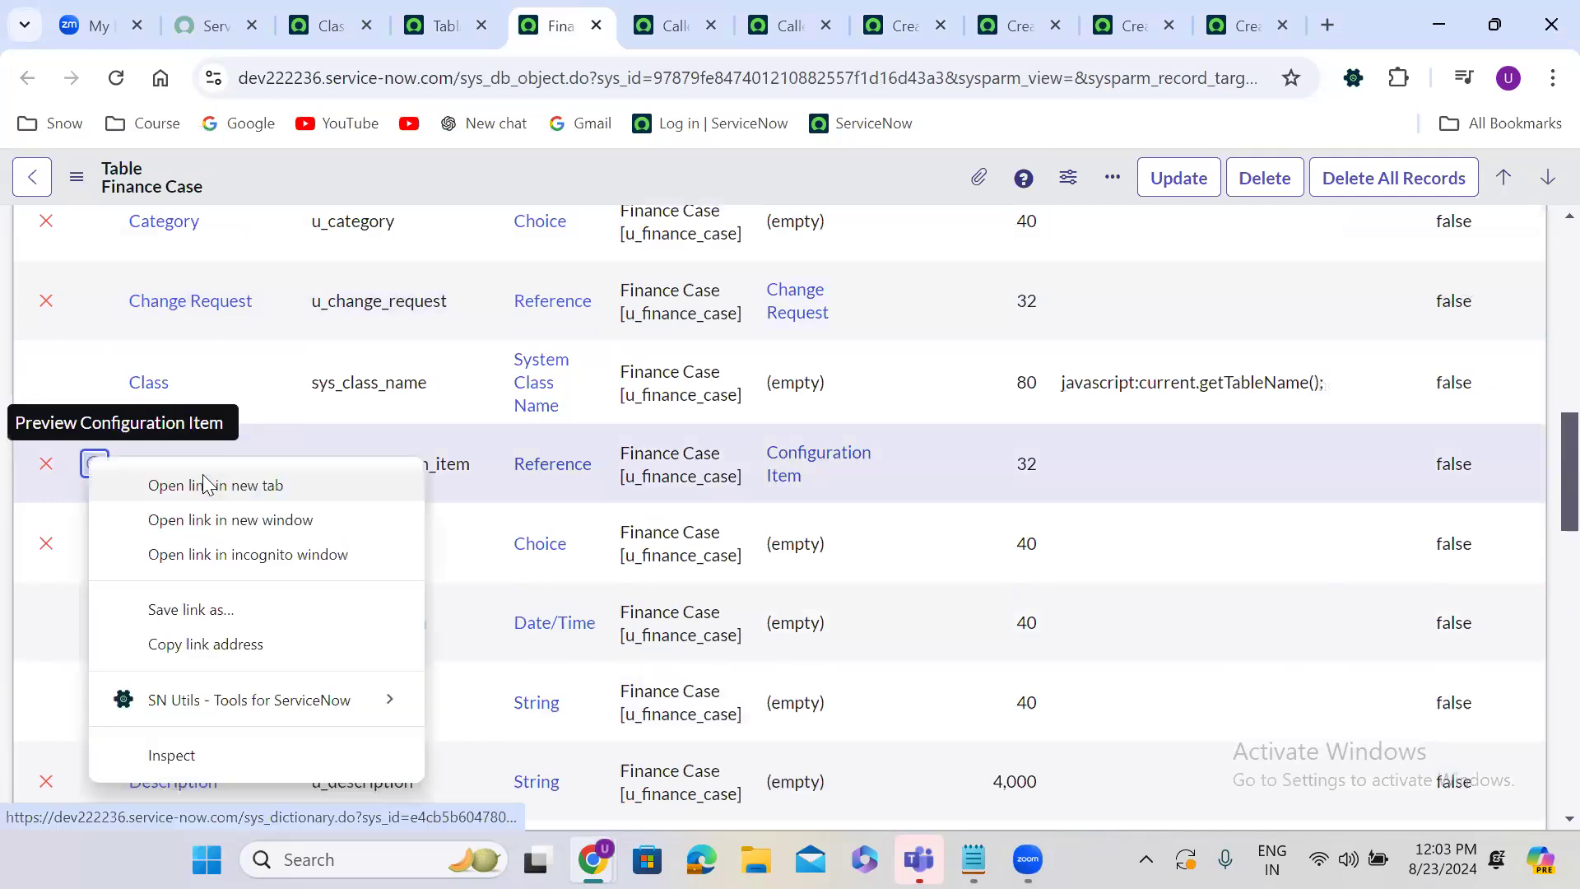
left_click(216, 484)
left_click(616, 21)
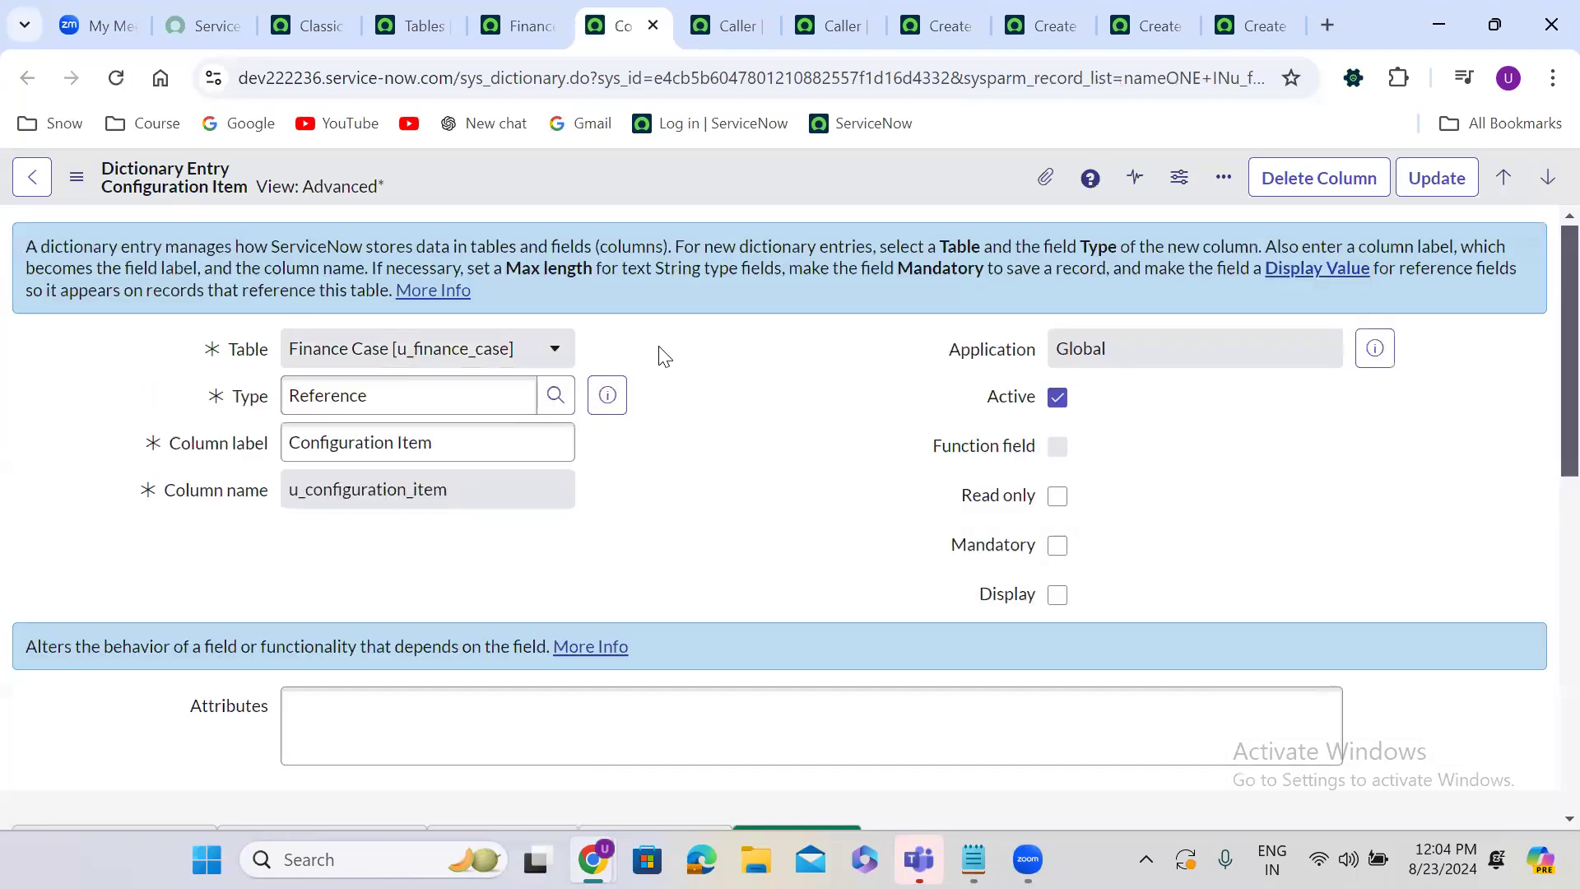
Copy the Configuration Item column's reference qualifier javascript:'assigned_to='+current.u_caller and clear it from the base dictionary entry.
scroll(660, 348, "down", 3)
scroll(660, 349, "down", 1)
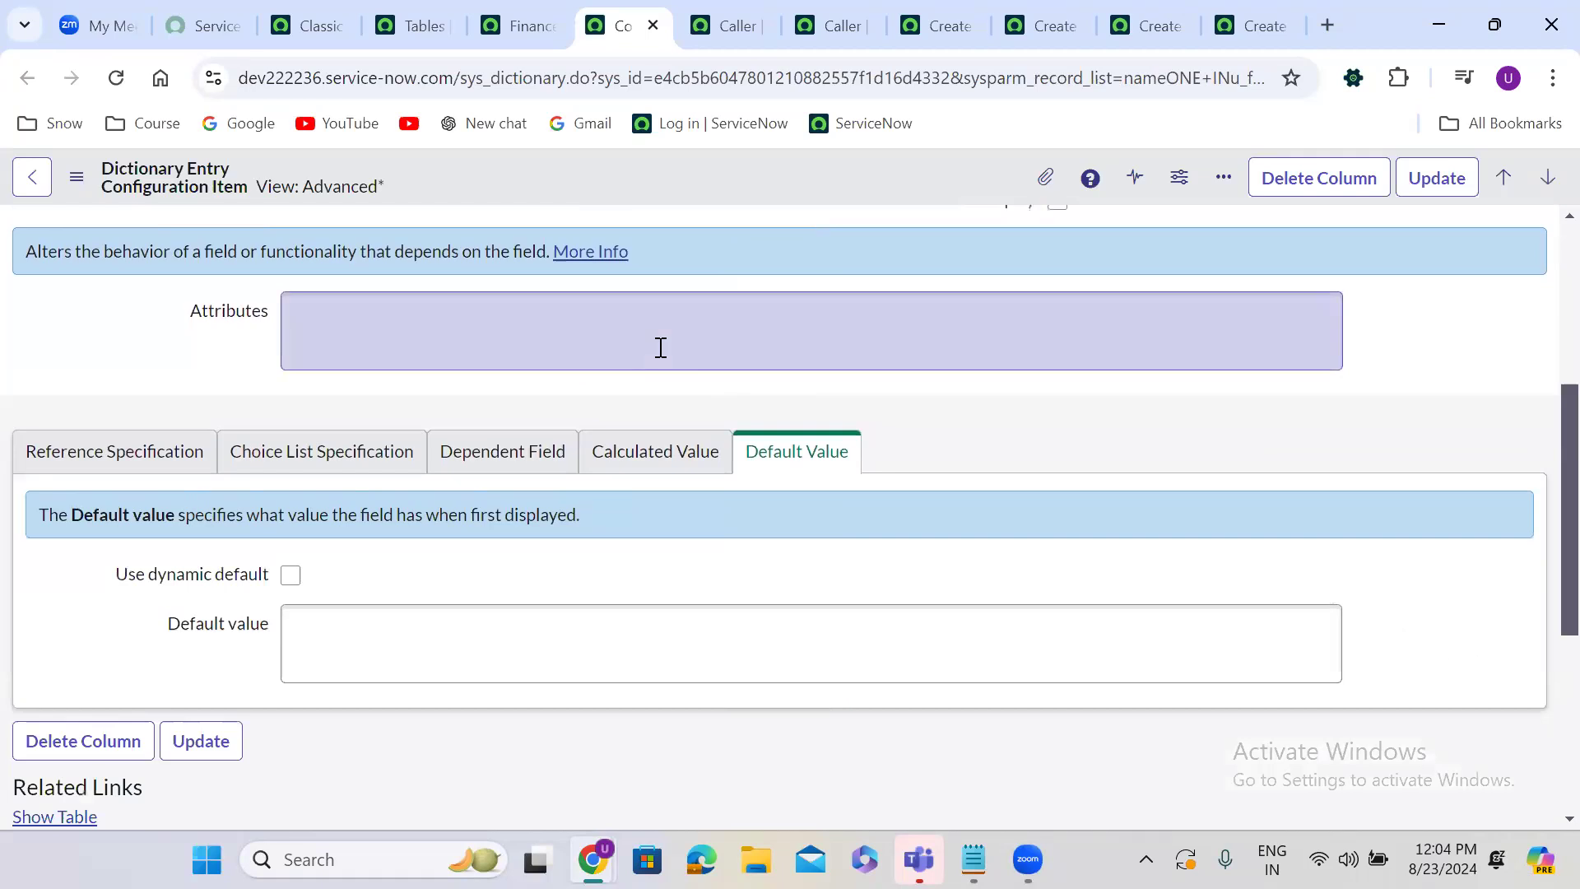
scroll(660, 349, "down", 5)
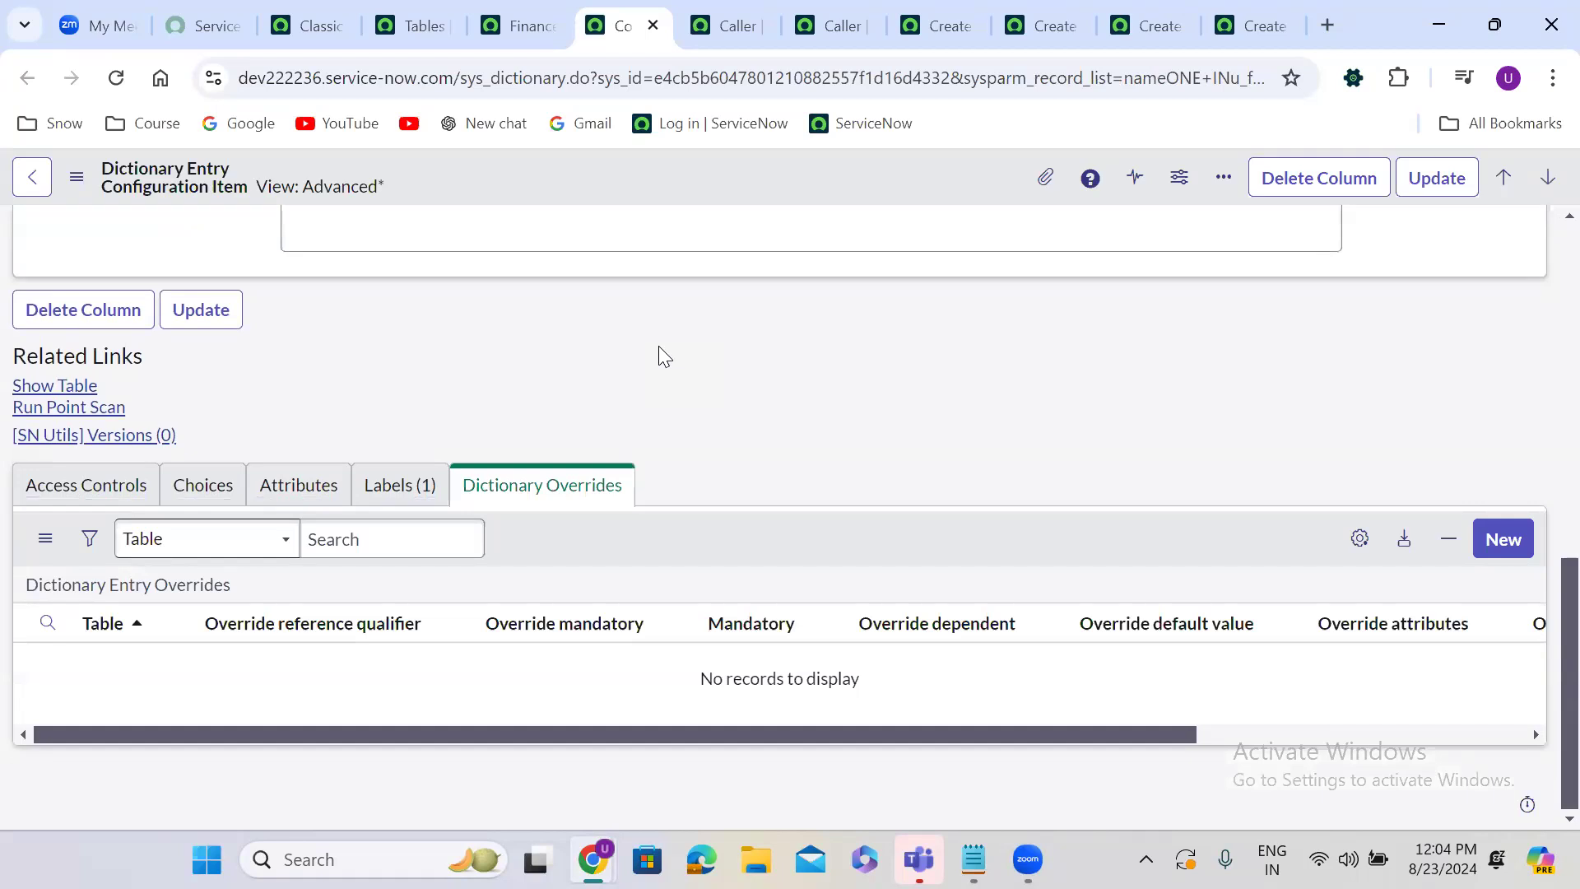
scroll(658, 345, "up", 5)
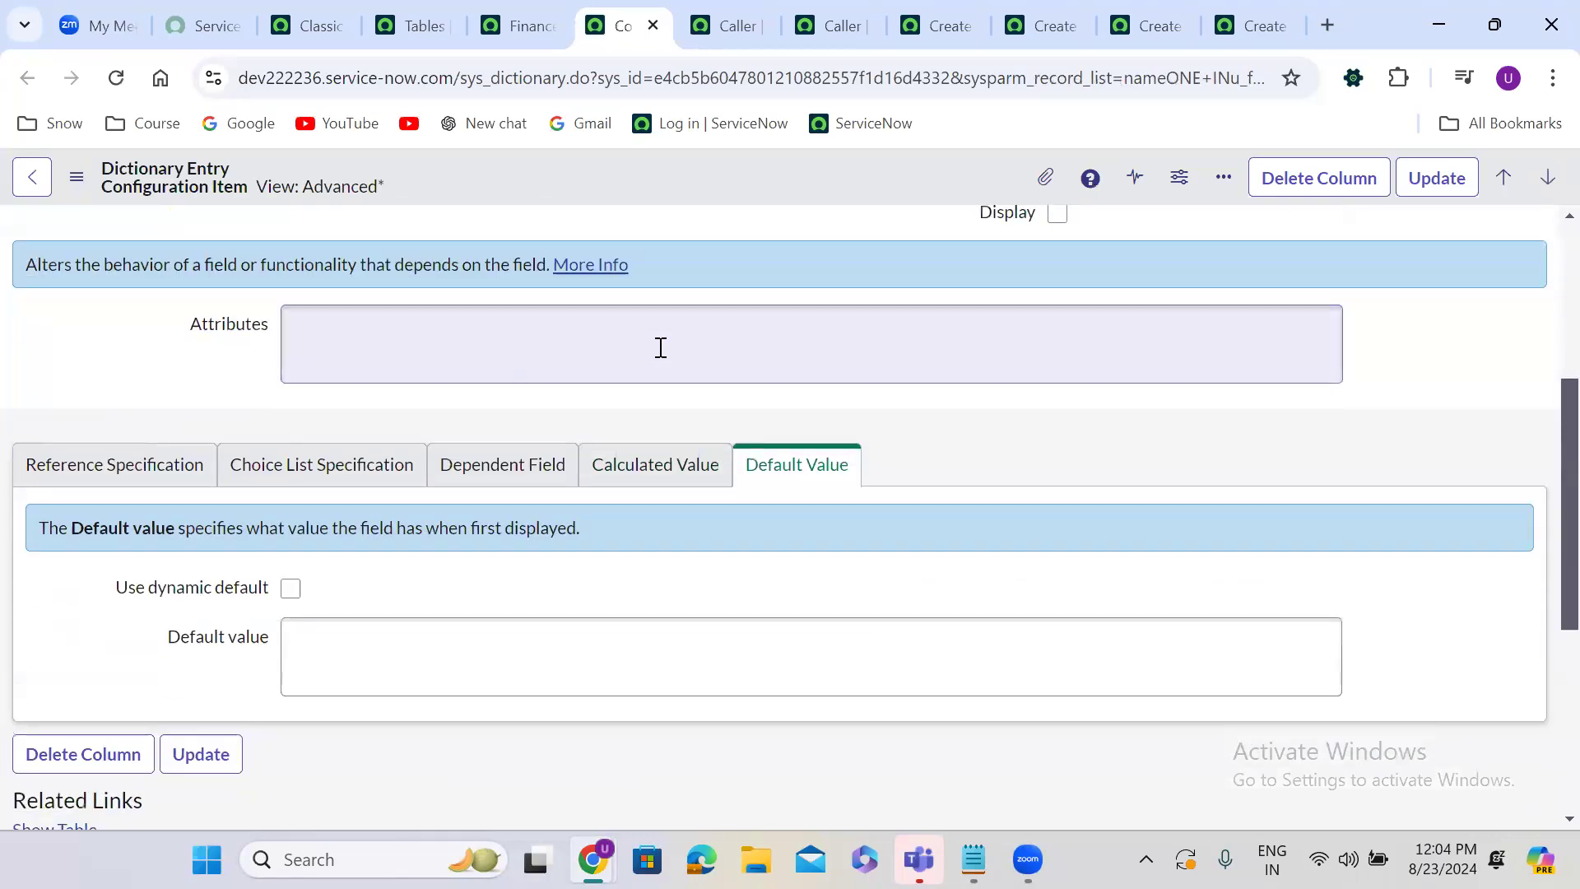
left_click(205, 464)
left_click_drag(650, 680, 257, 688)
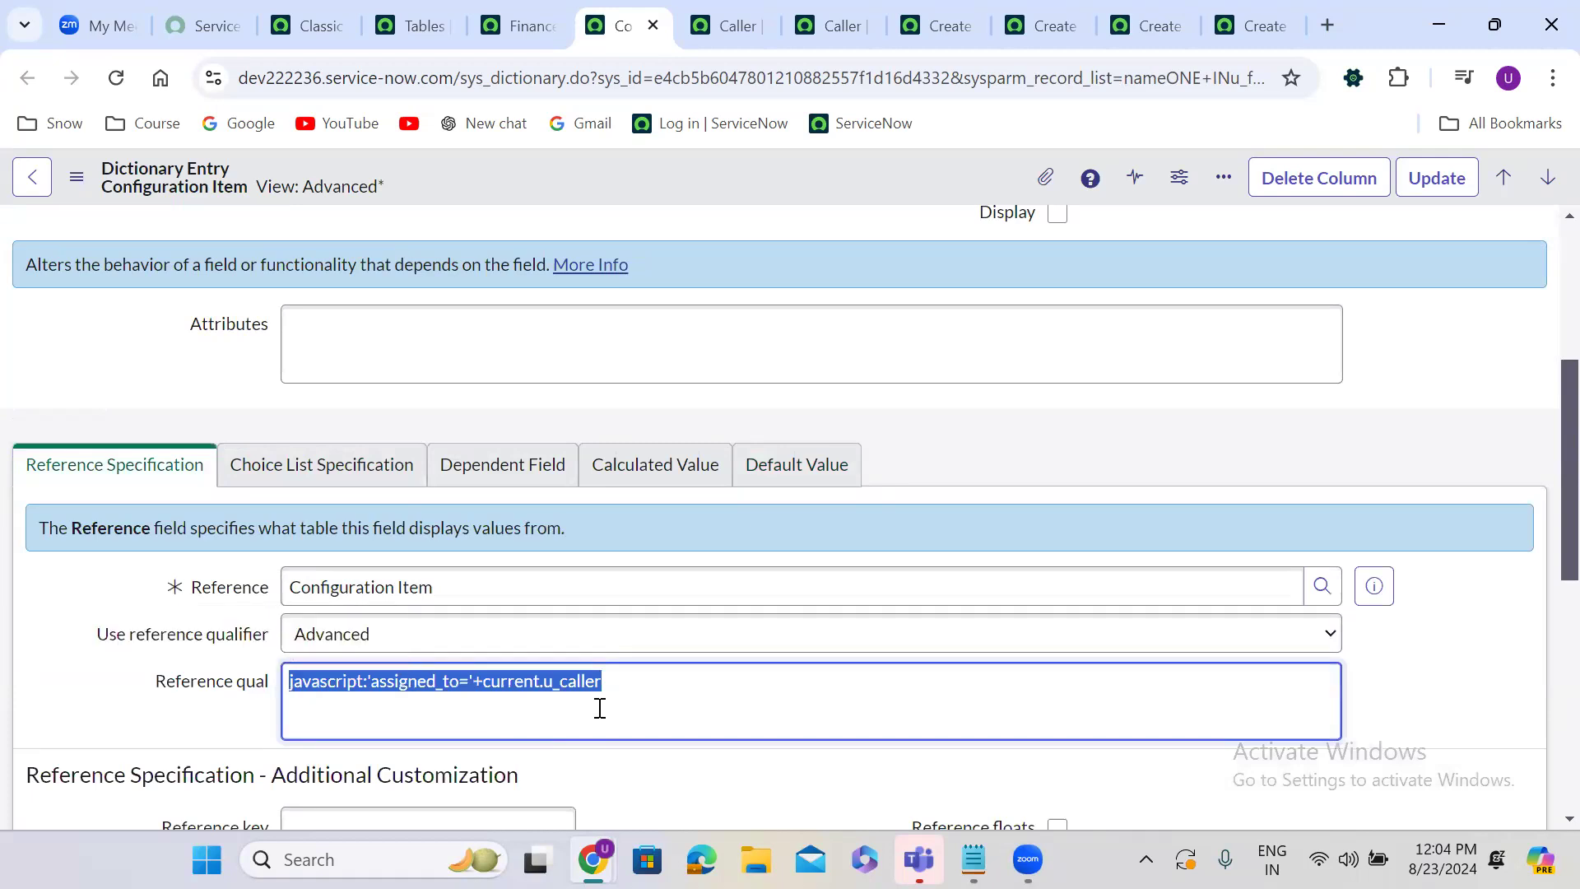
left_click(642, 680)
left_click_drag(599, 679, 247, 693)
key("ctrl+c")
key("BackSpace")
Set Use reference qualifier to Simple for the base Configuration Item column and save the dictionary entry.
left_click(477, 646)
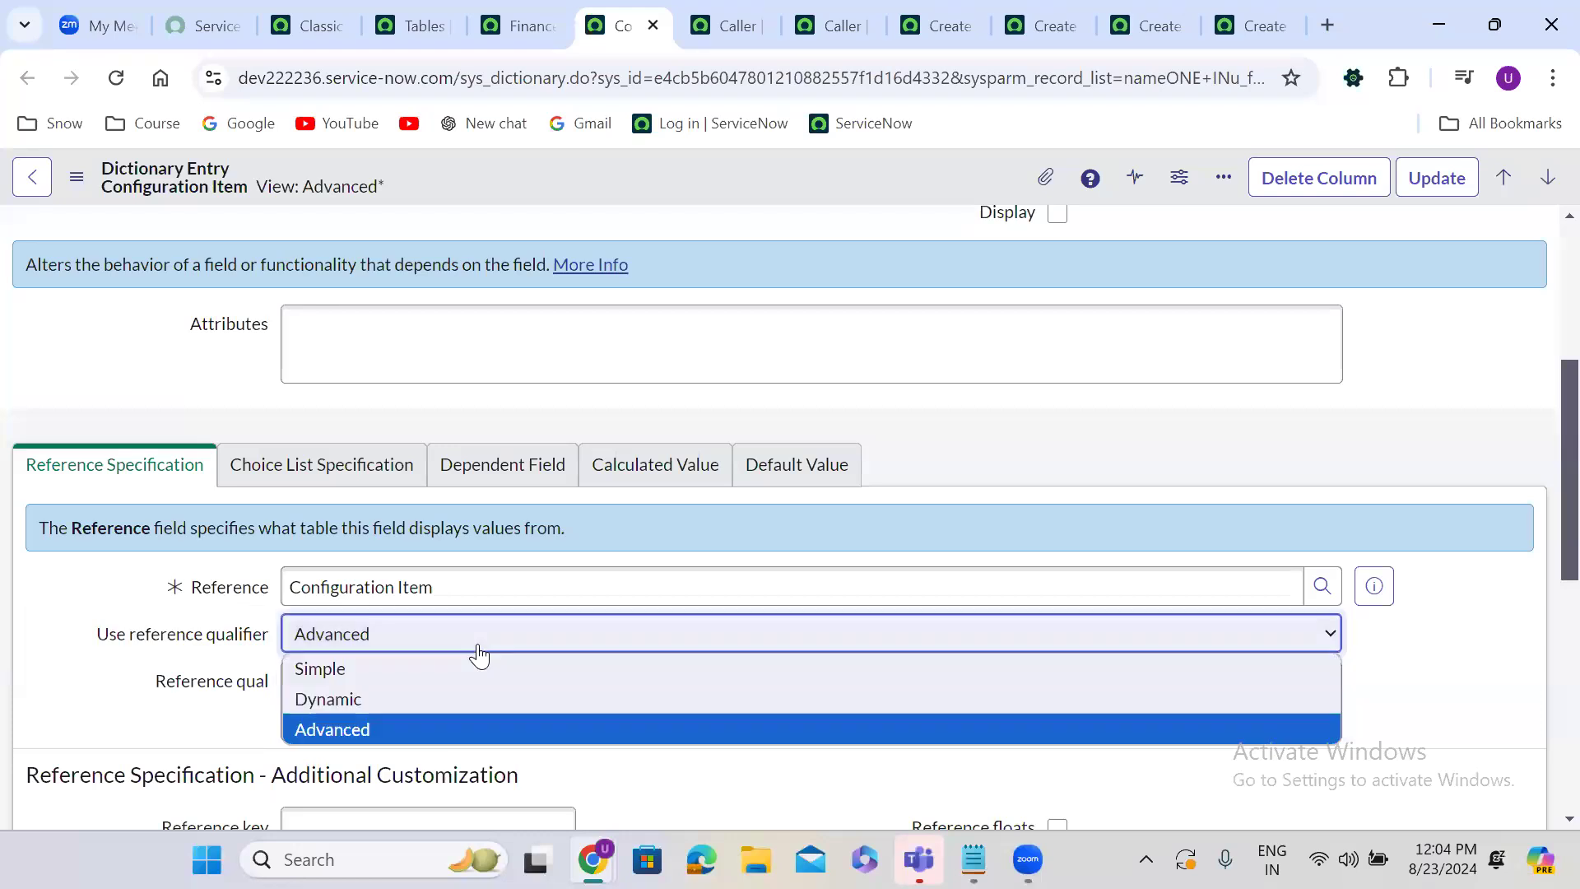
left_click(384, 667)
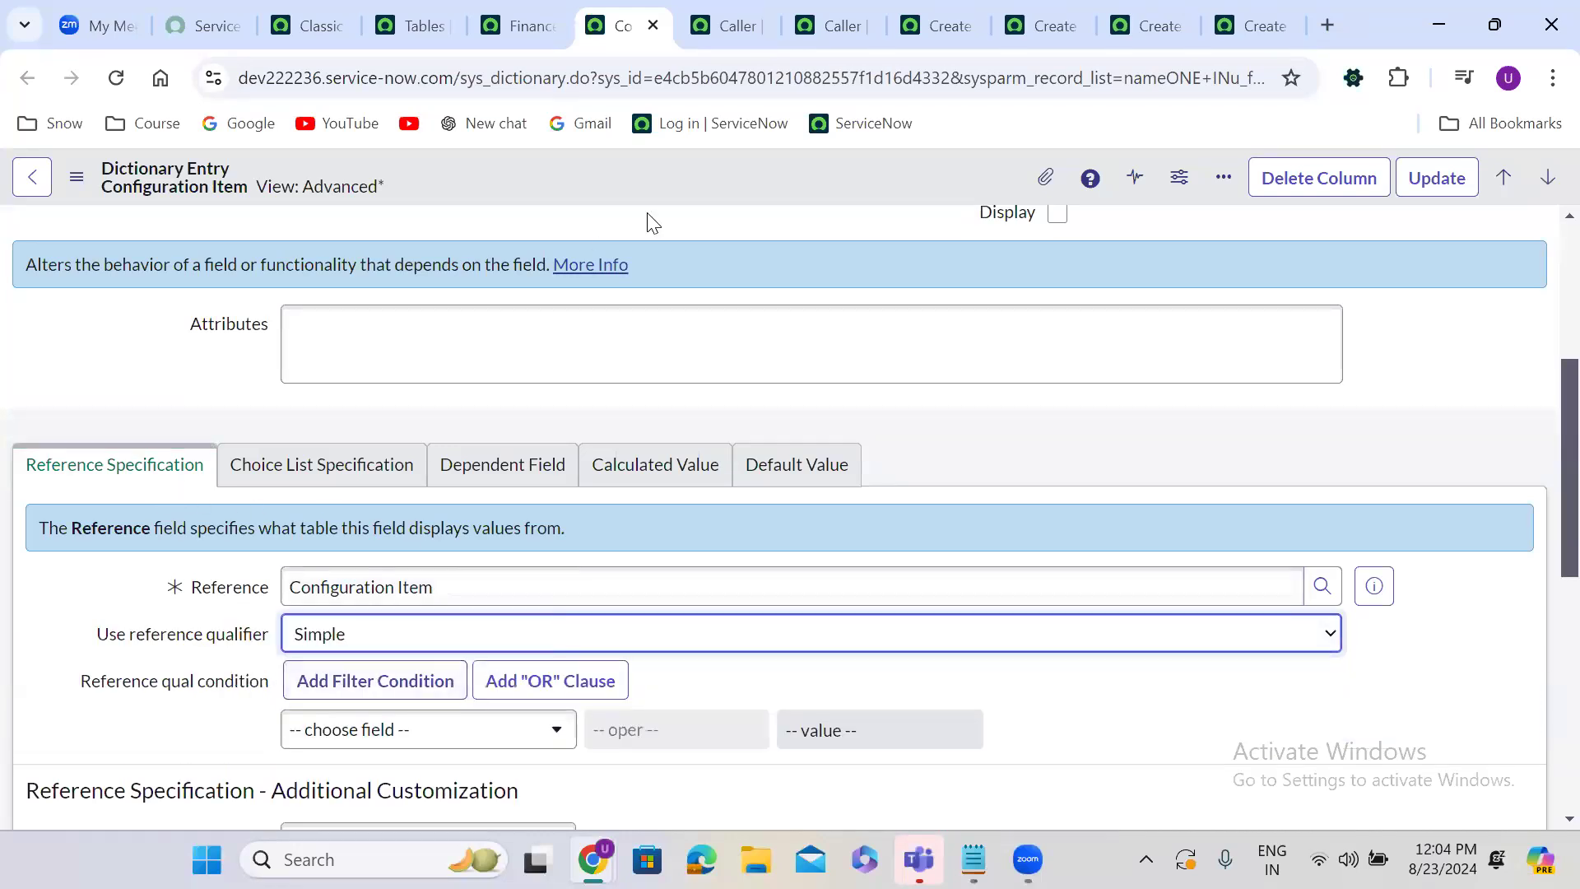
right_click(701, 164)
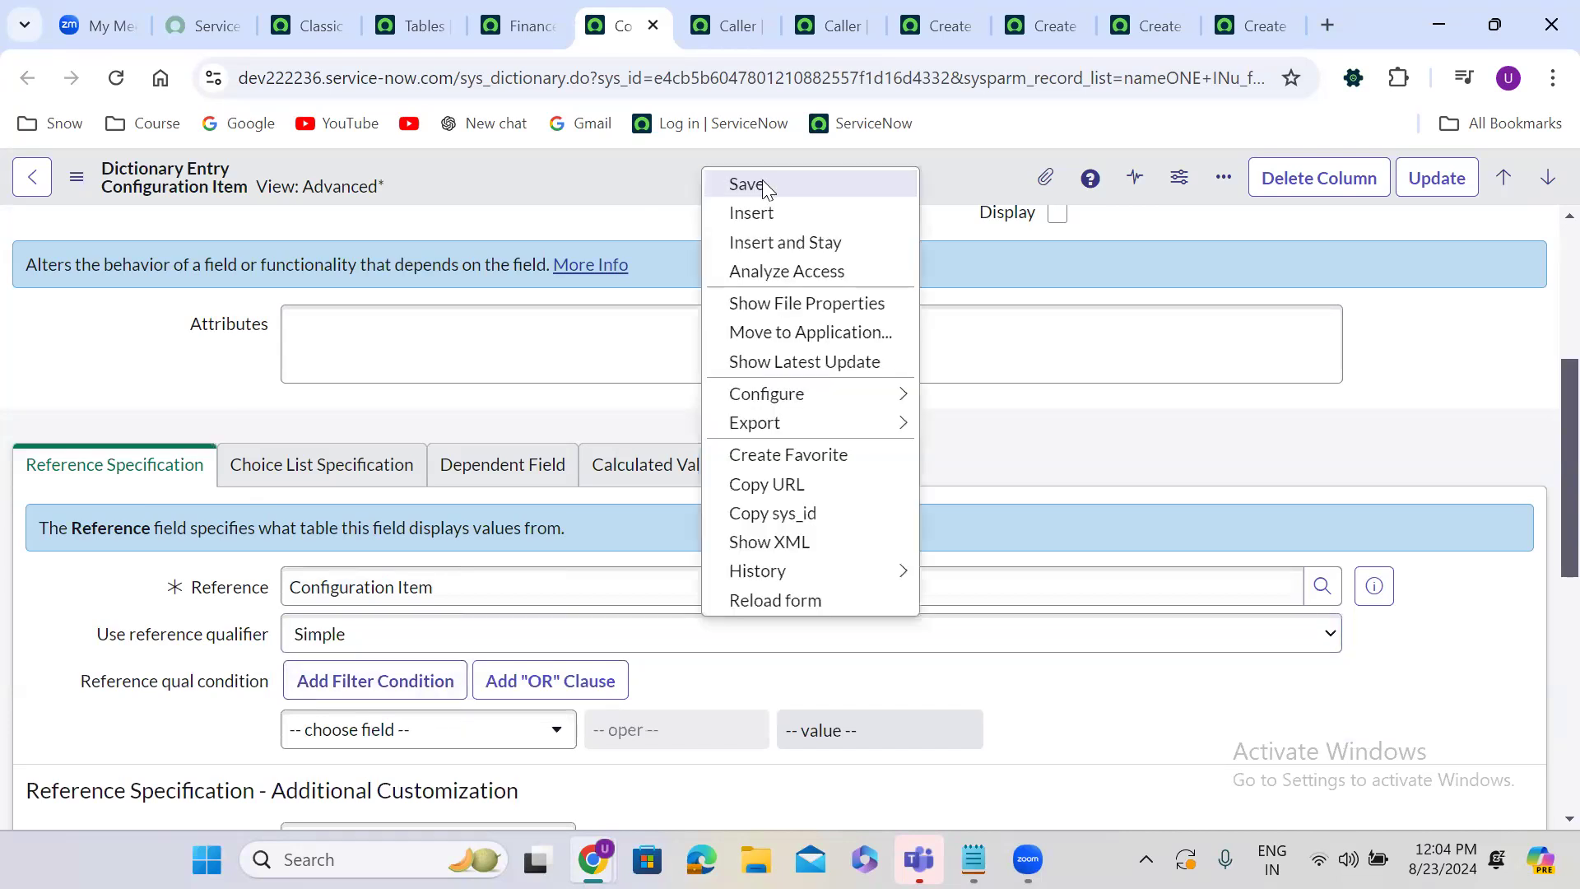
left_click(763, 186)
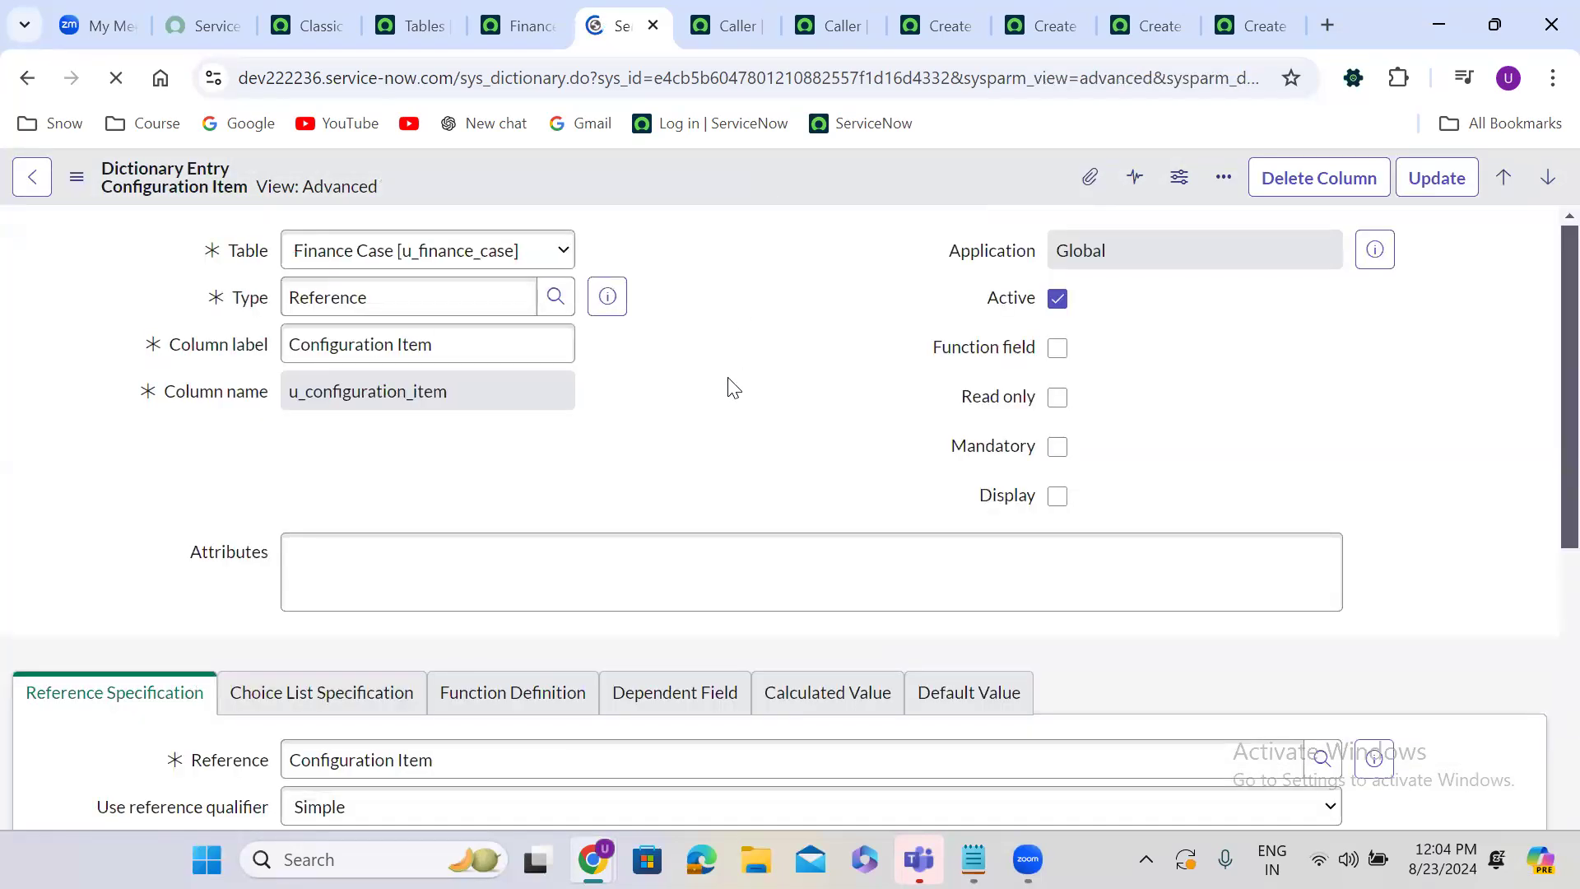
Start a new dictionary override for the Configuration Item column and set its table to Finance Case Map [u_finance_case_map].
scroll(732, 387, "down", 12)
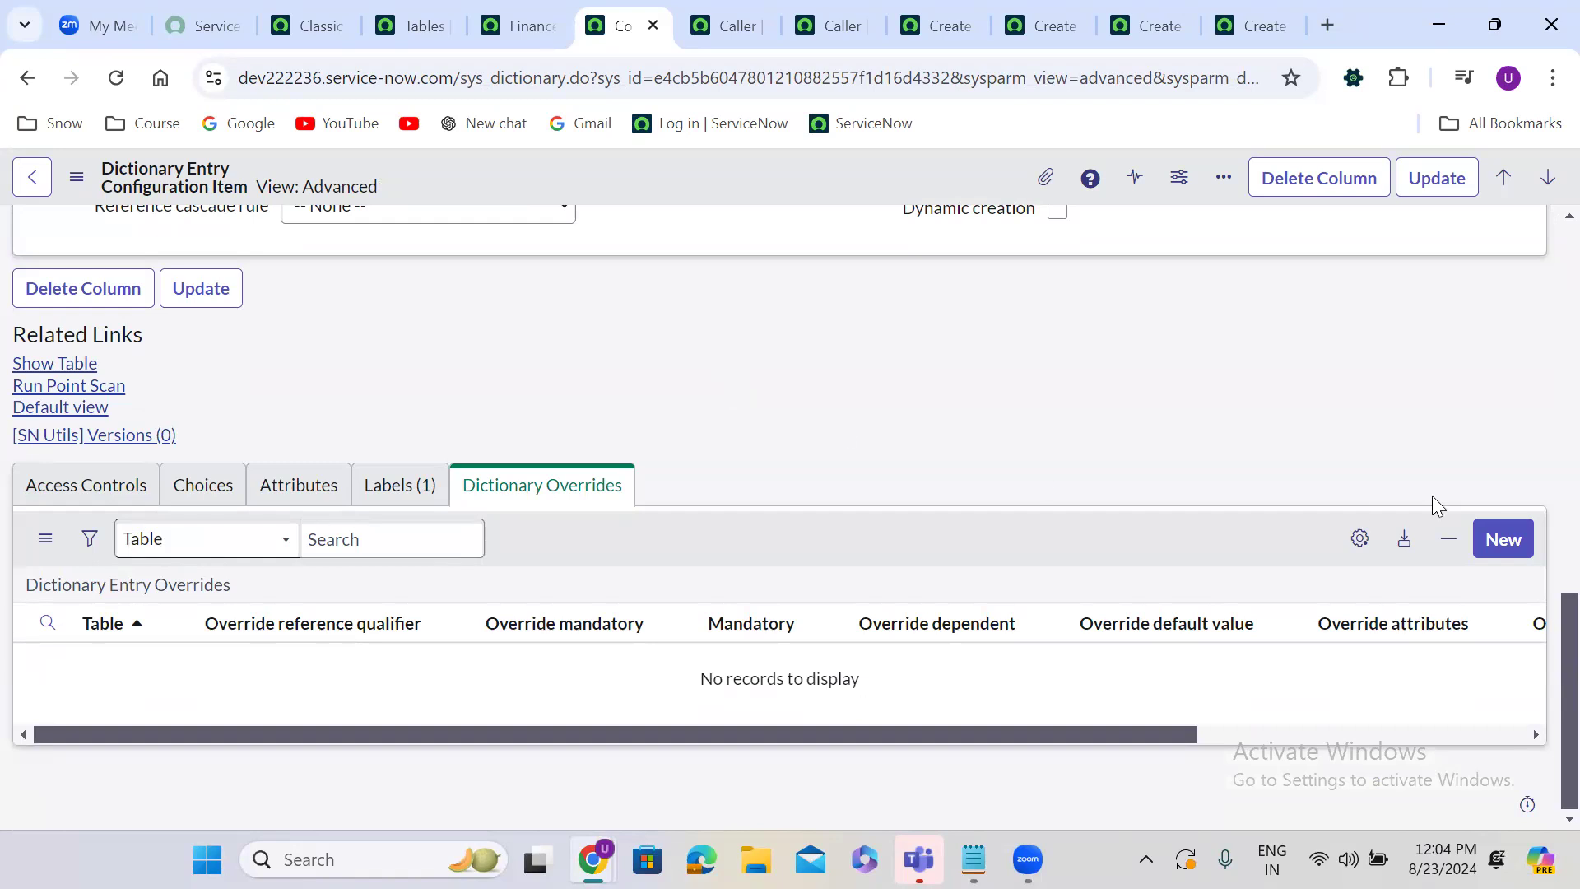
left_click(1503, 539)
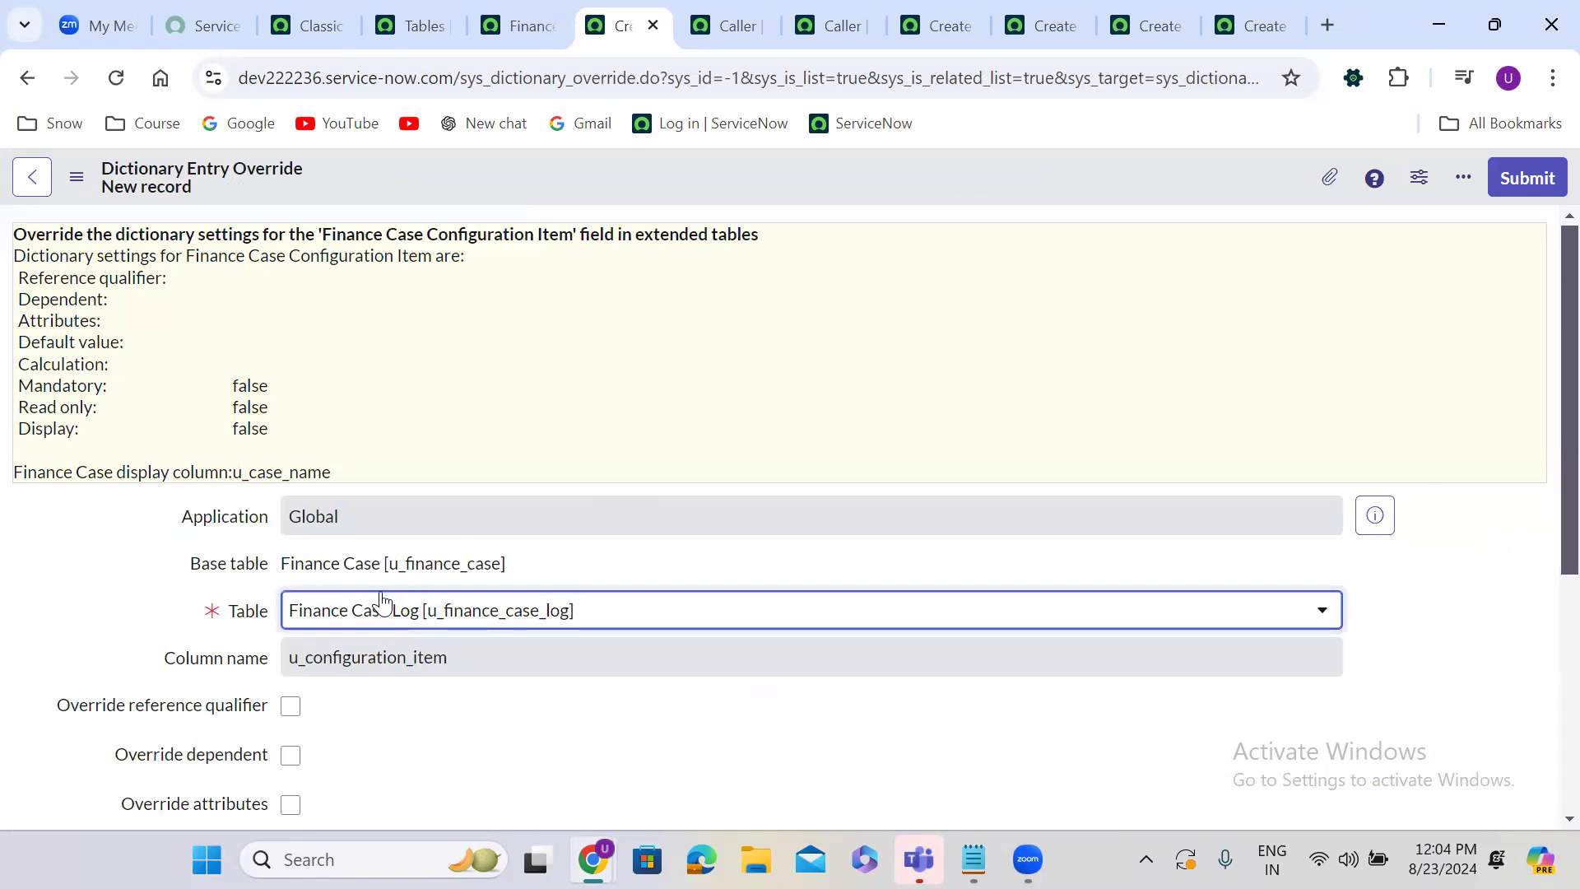
left_click(455, 624)
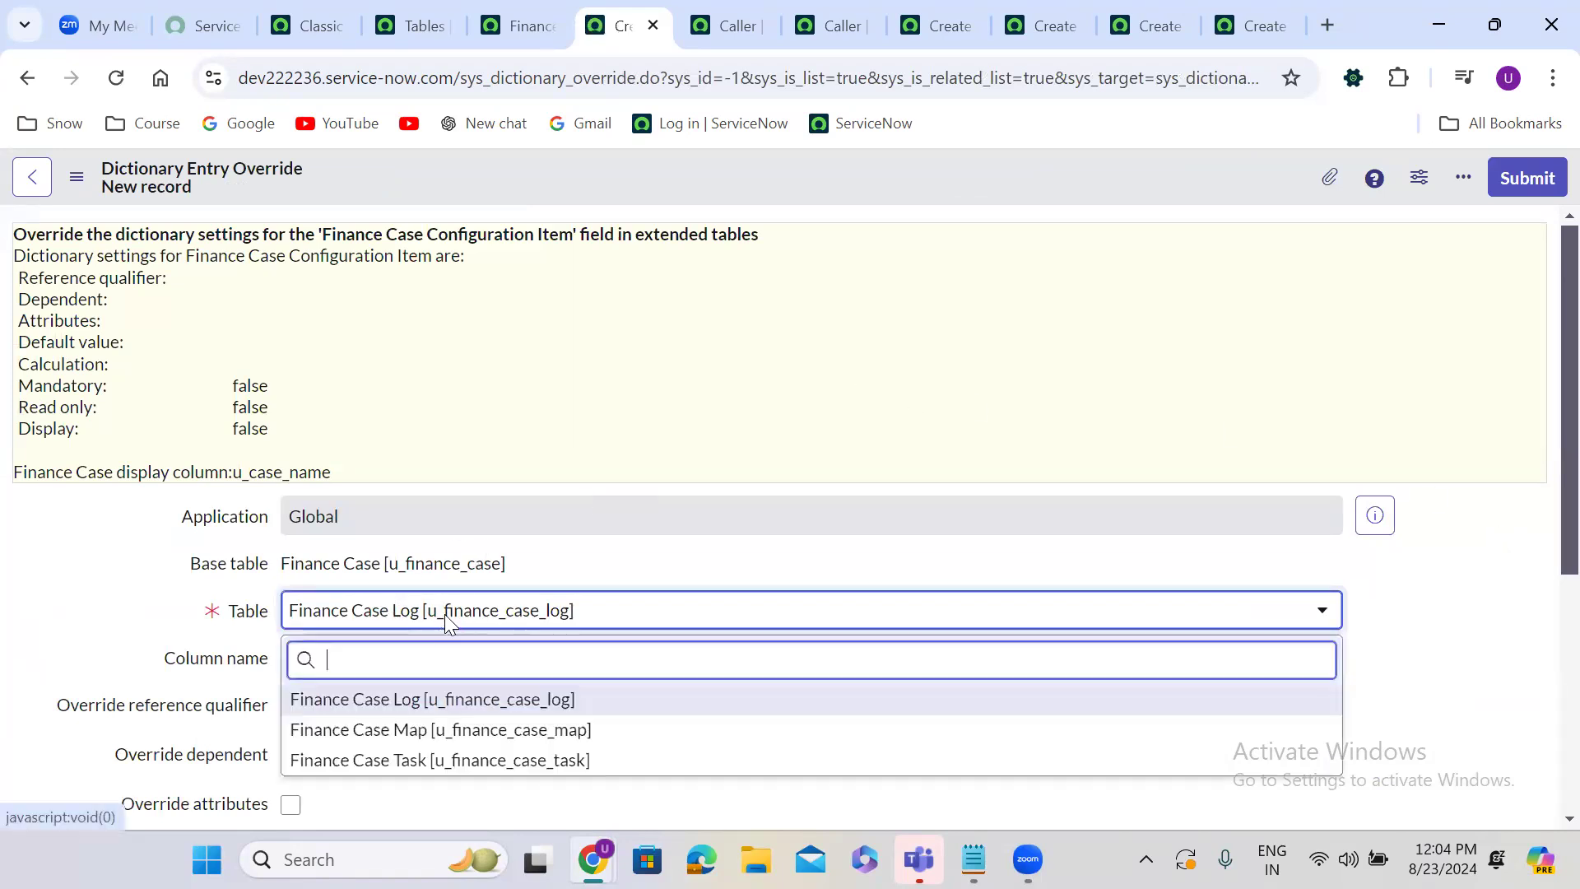
left_click(452, 730)
Override the reference qualifier with javascript:'assigned_to='+current.u_caller and submit the Finance Case Map override.
scroll(565, 453, "down", 5)
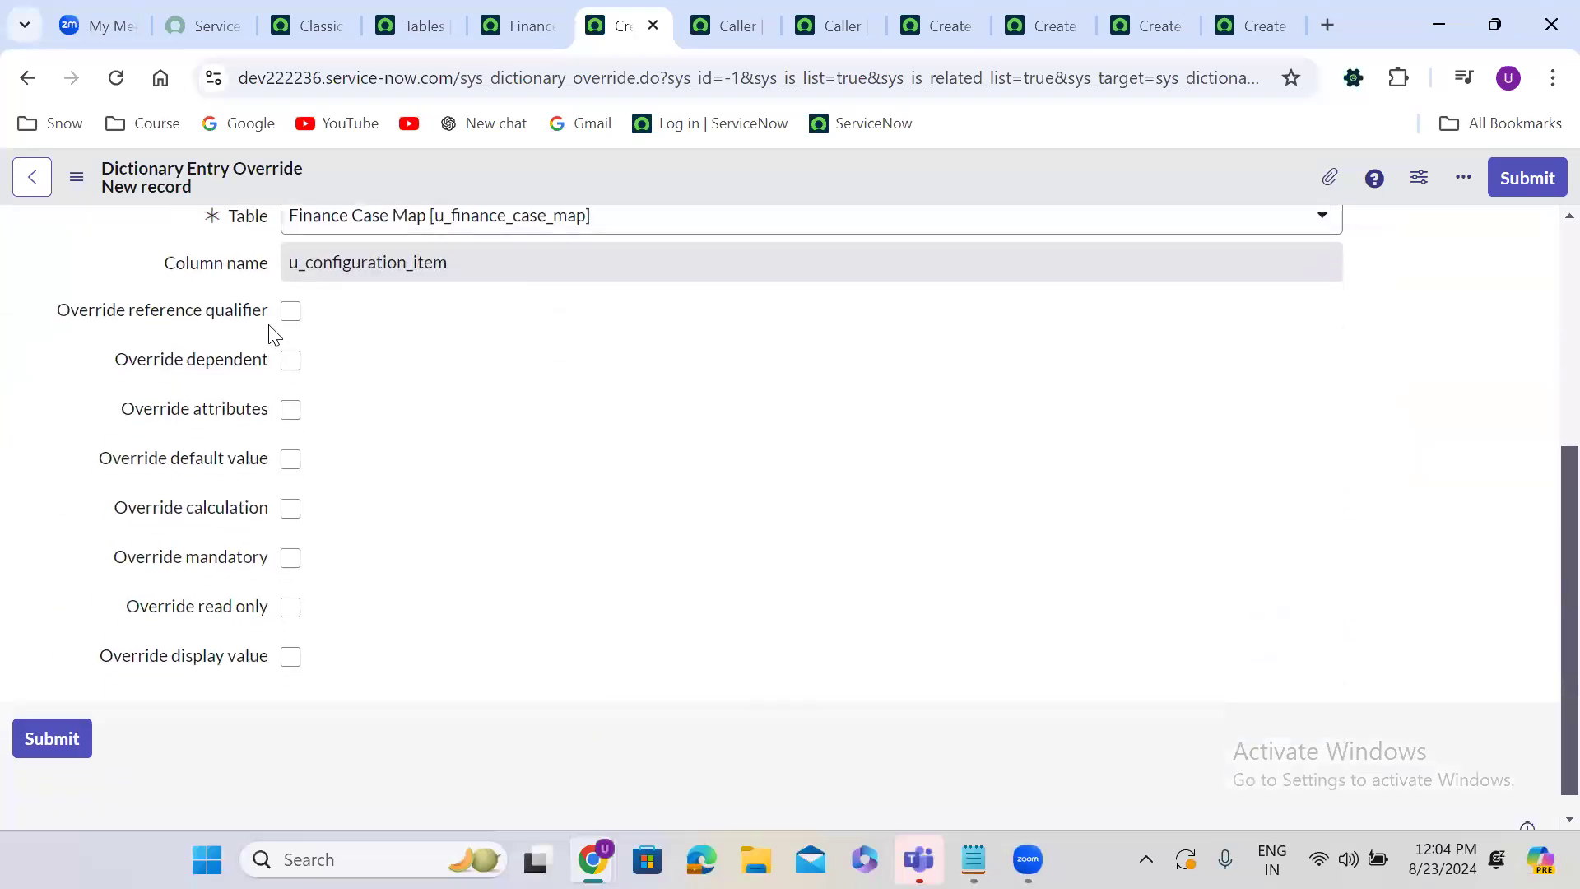
left_click(291, 311)
left_click(322, 372)
key("ctrl+v")
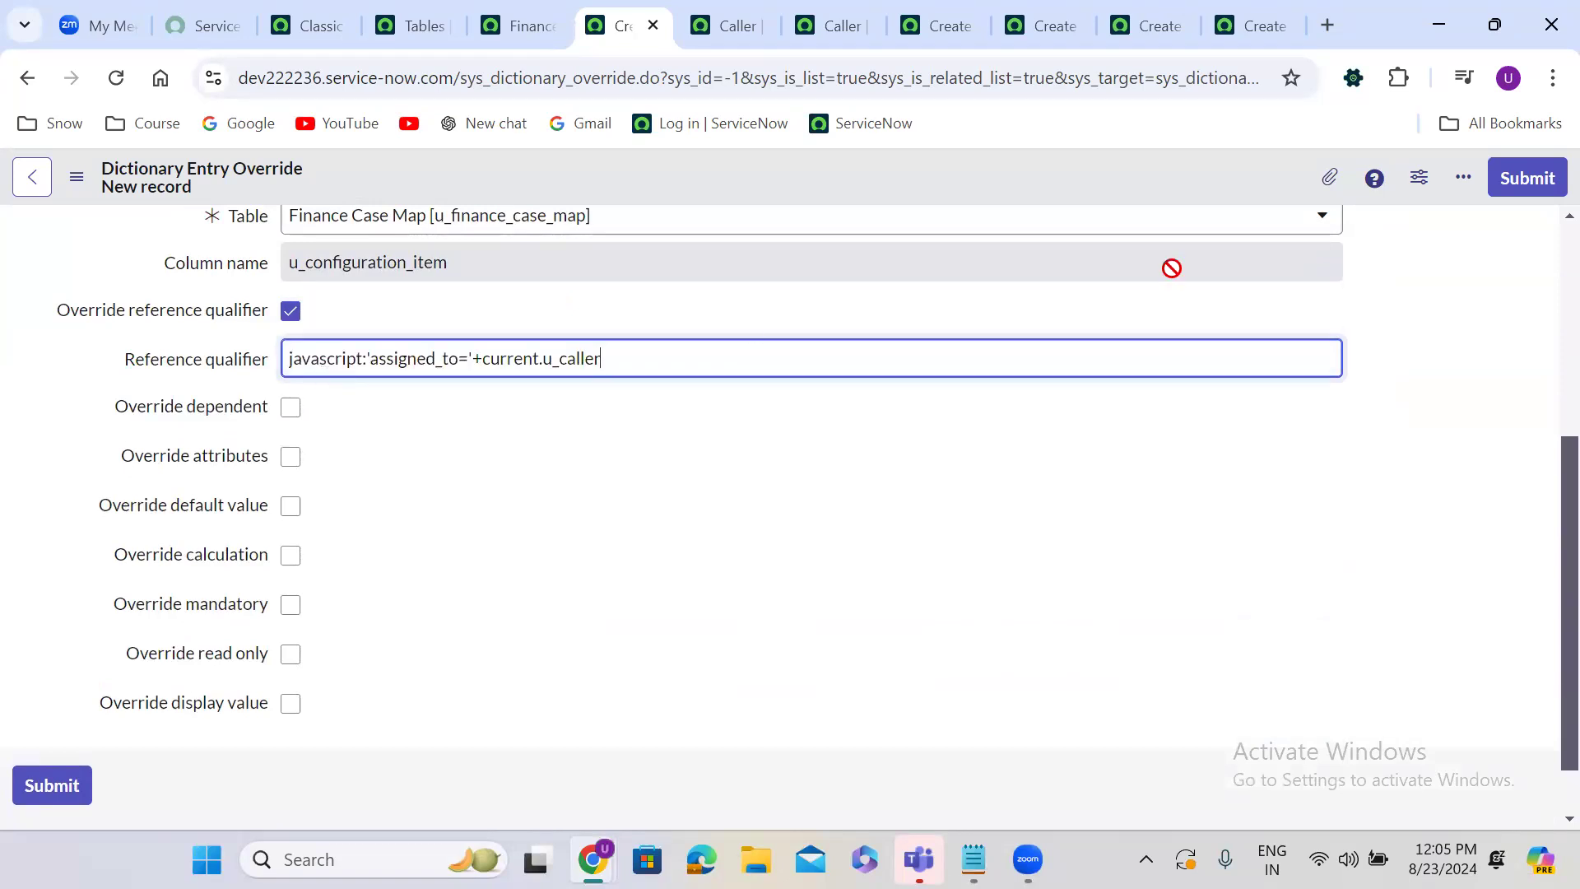
left_click(1544, 182)
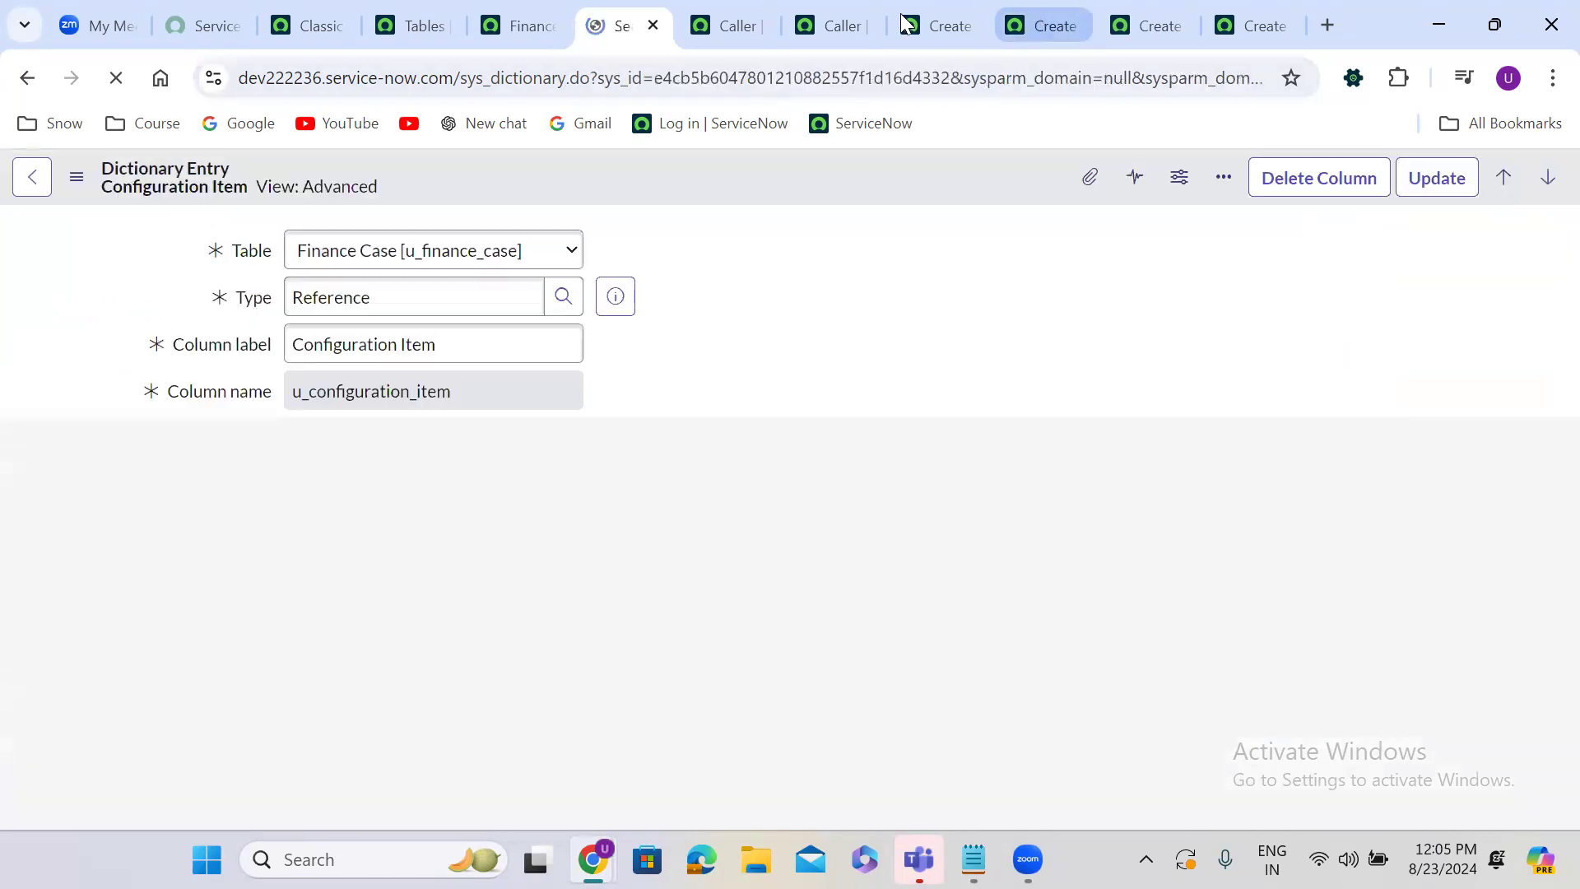
Reload the new Finance Case form, fill in the Caller by searching the user's name, and check the Configuration Item lookup.
left_click(905, 23)
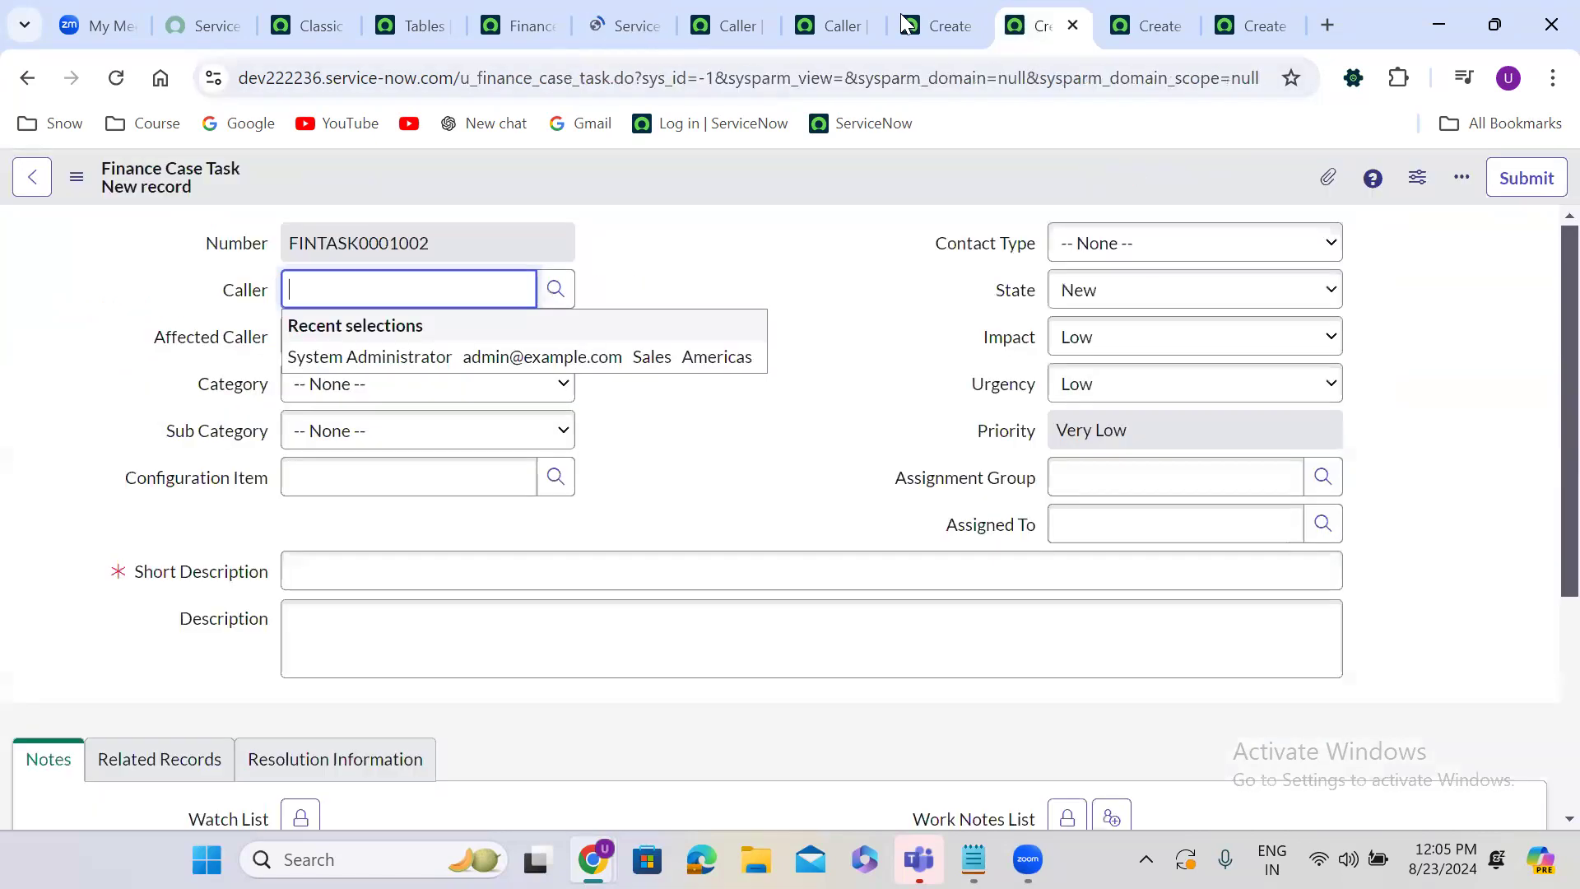
left_click(116, 80)
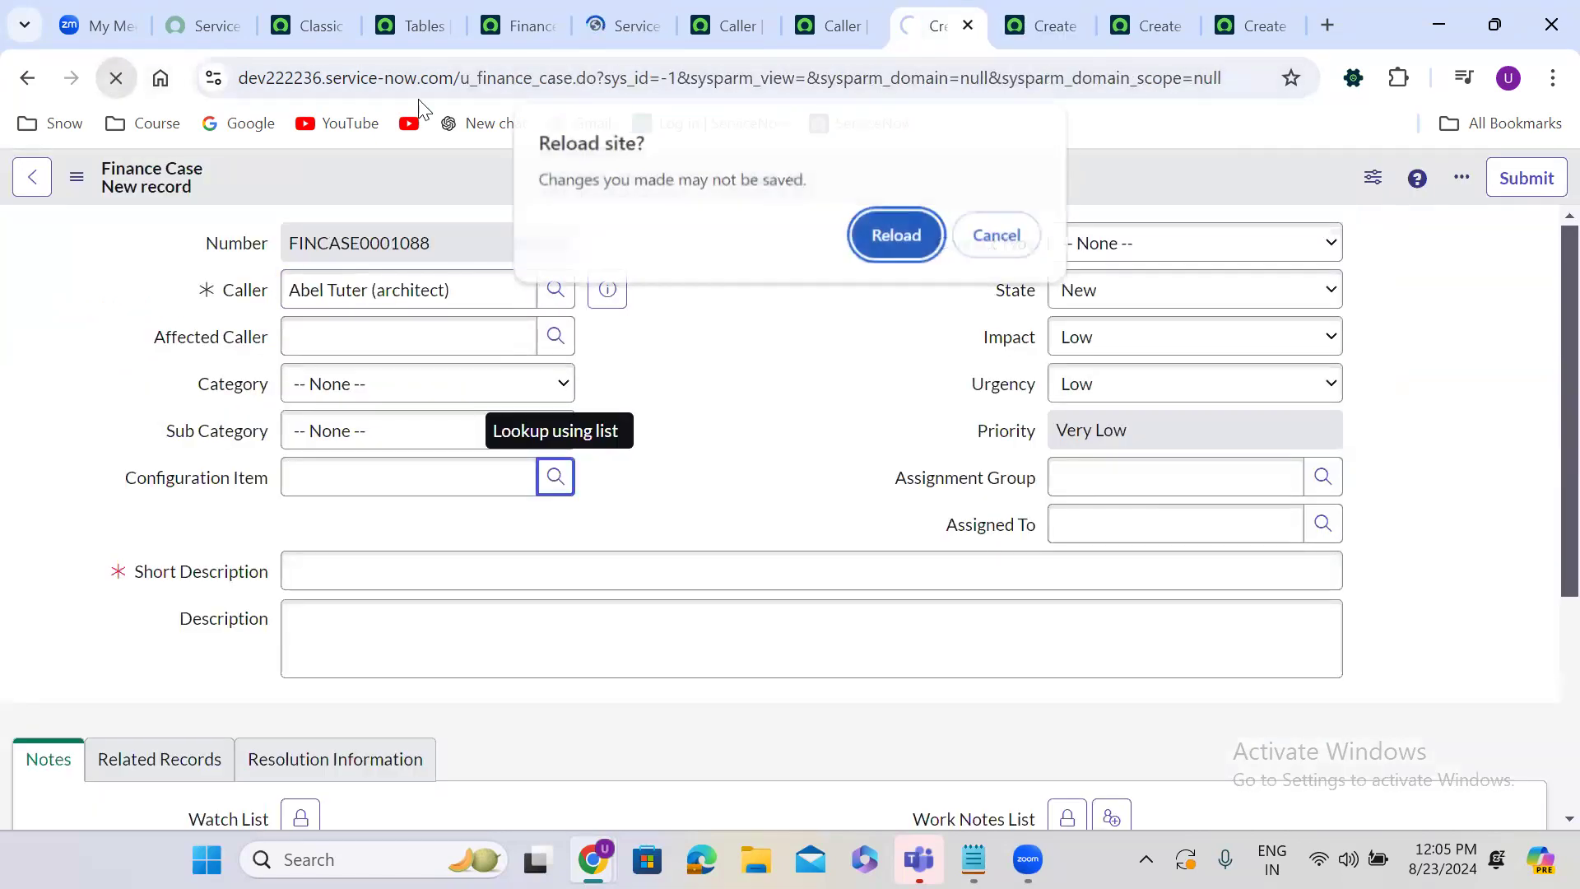
left_click(898, 235)
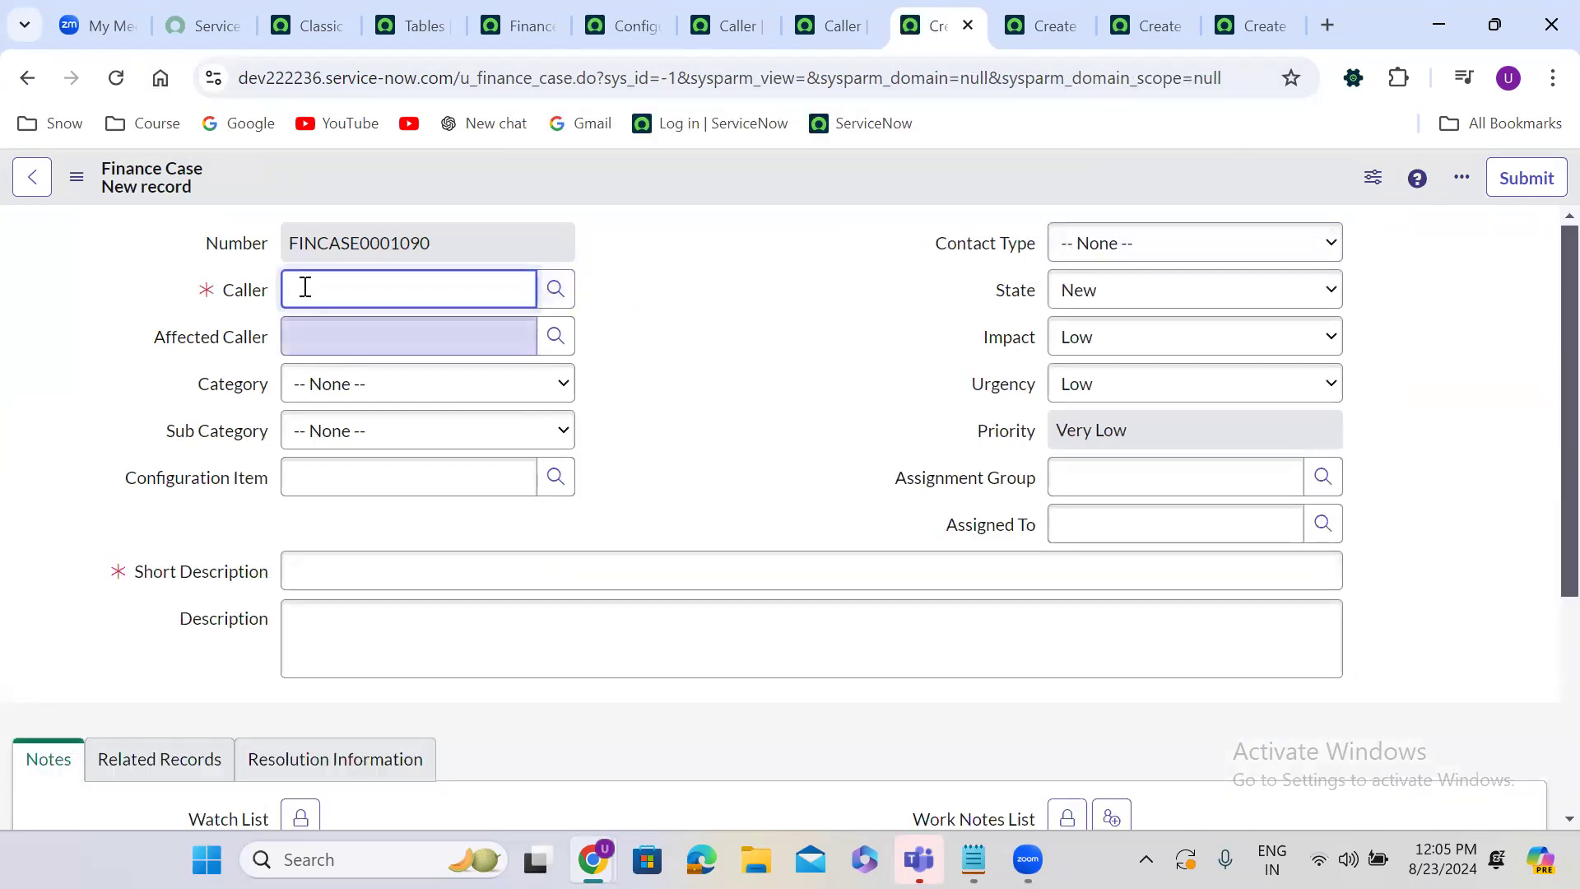
left_click(304, 287)
type("abel")
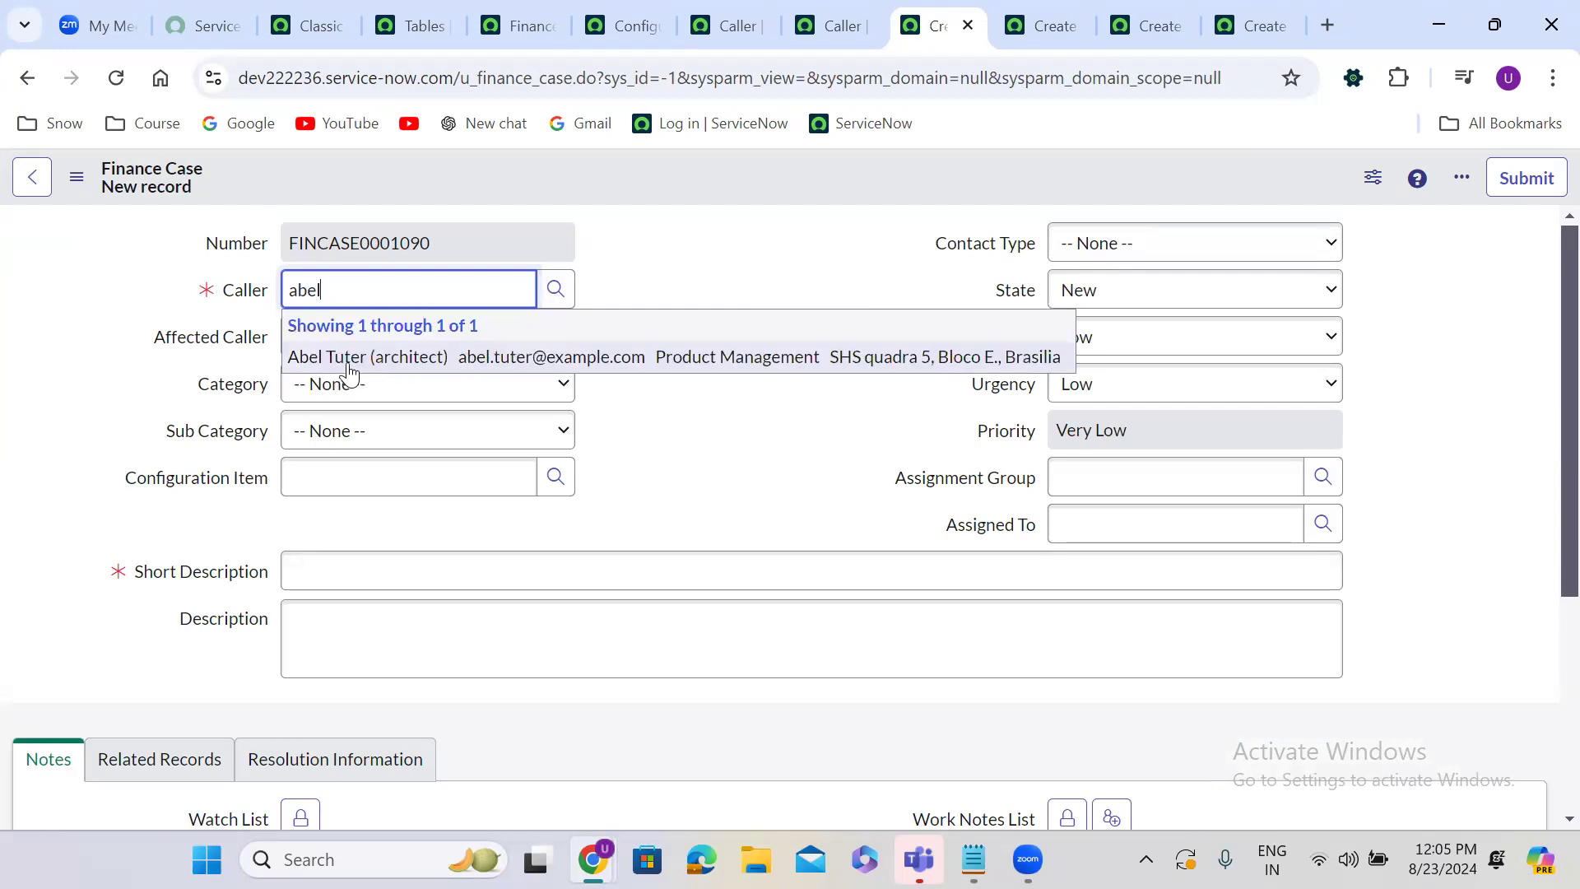
left_click(352, 364)
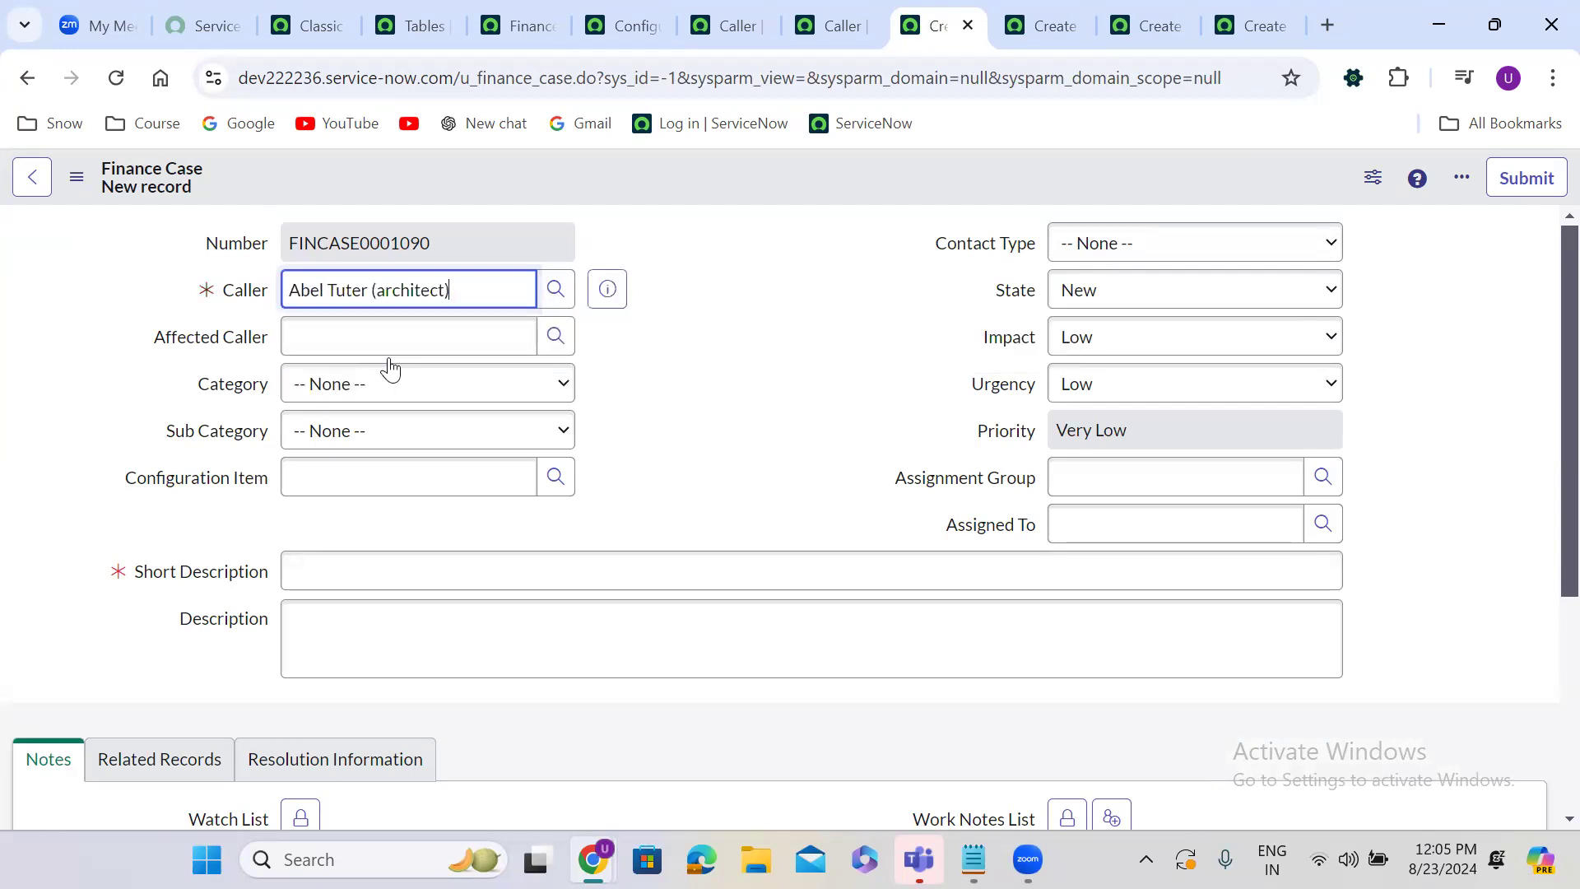
left_click(558, 478)
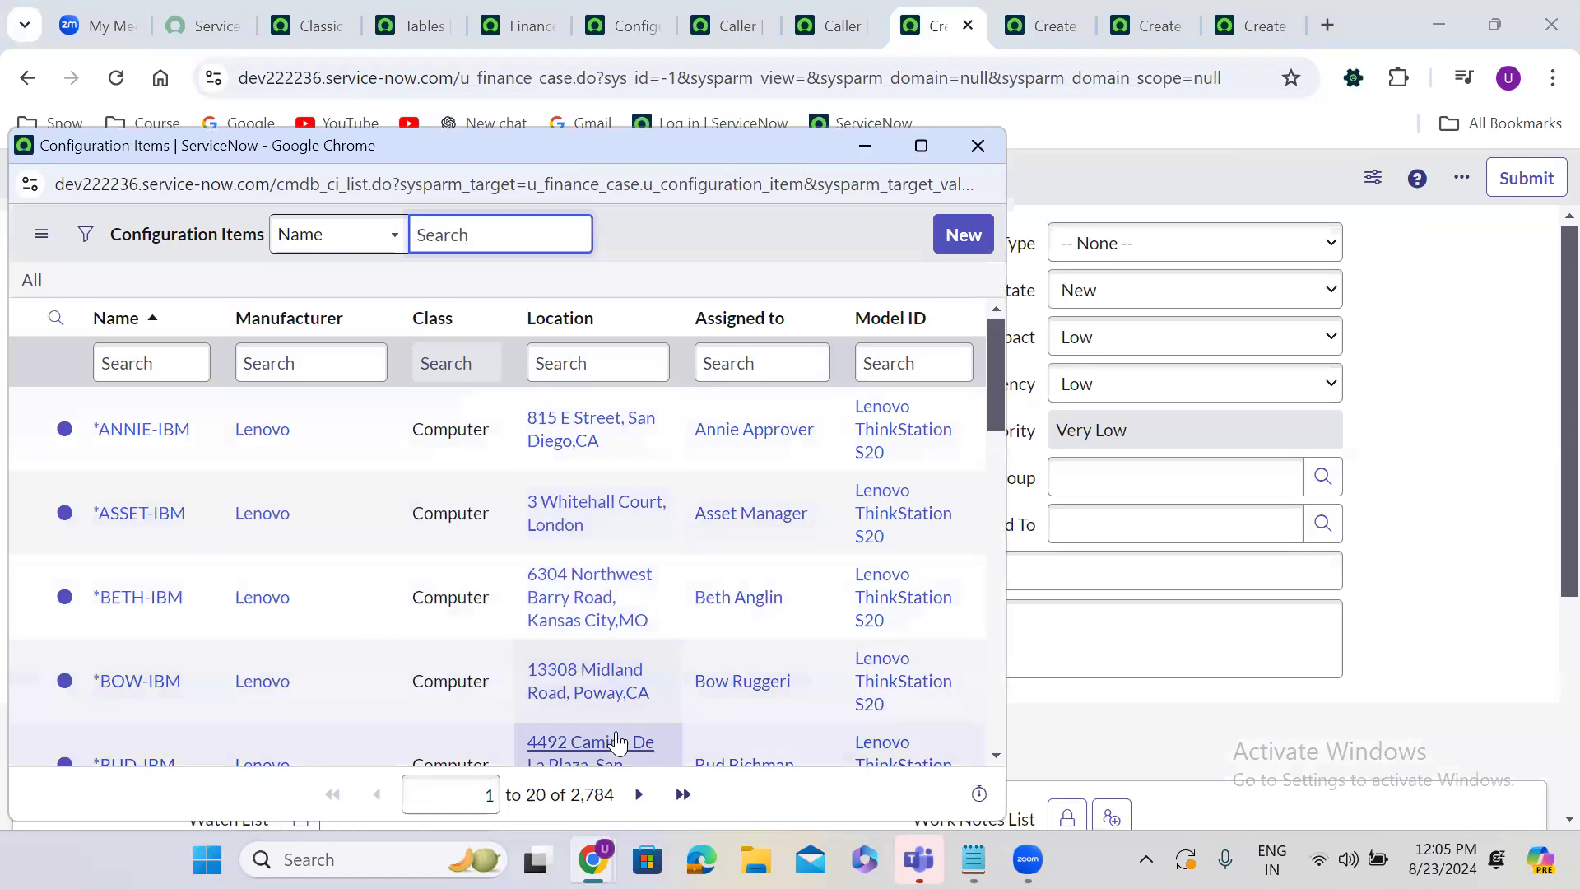
left_click(978, 147)
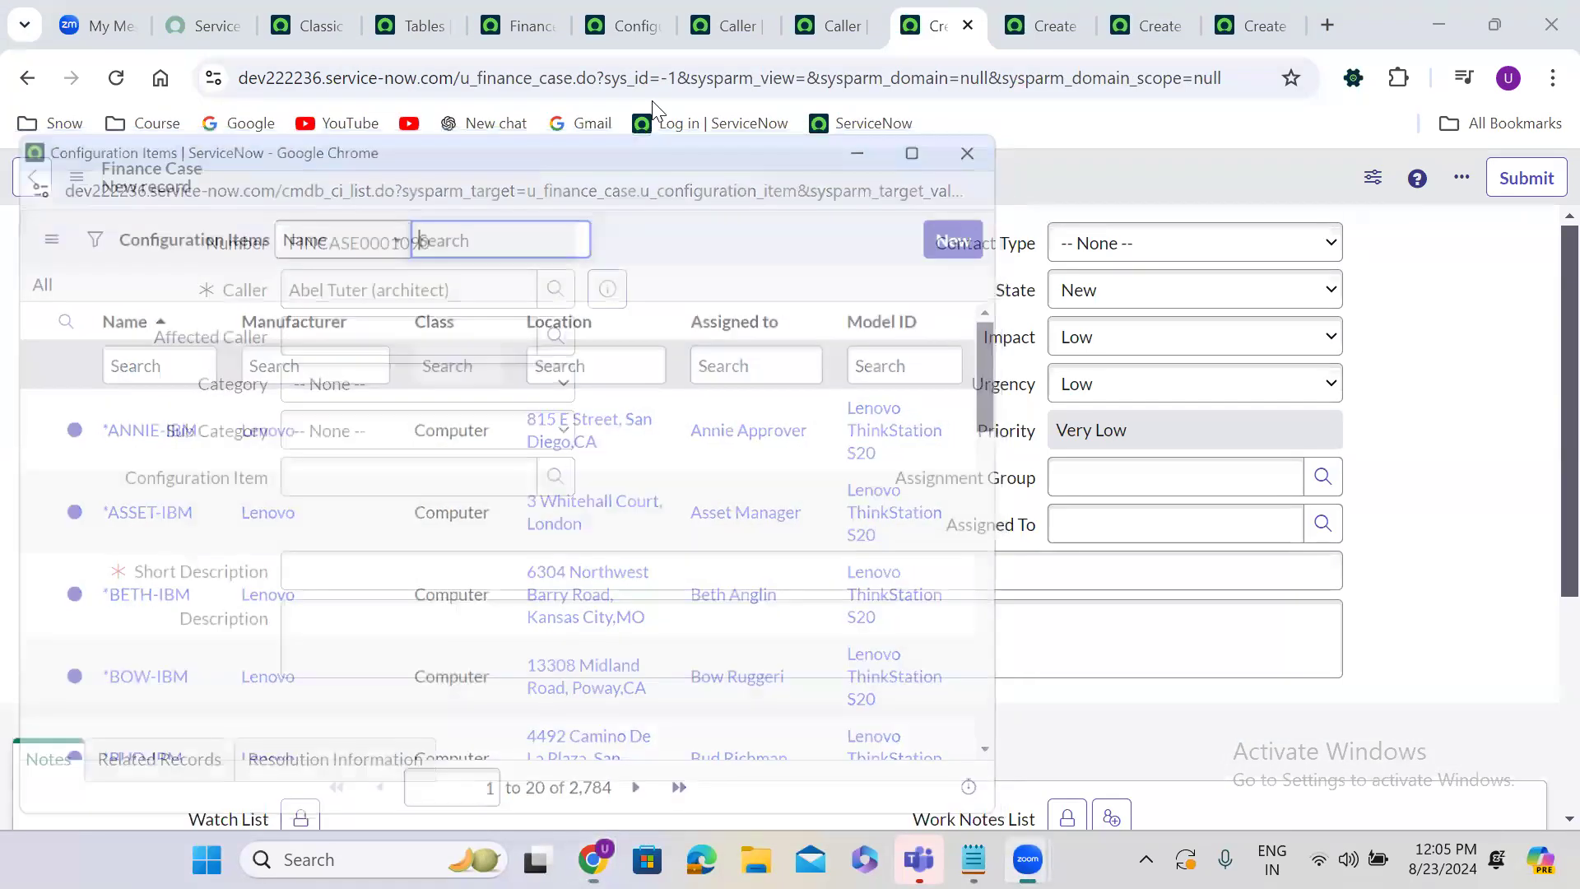
Reload the new Finance Case Task form, fill in the same Caller, and check its Configuration Item lookup.
left_click(1037, 24)
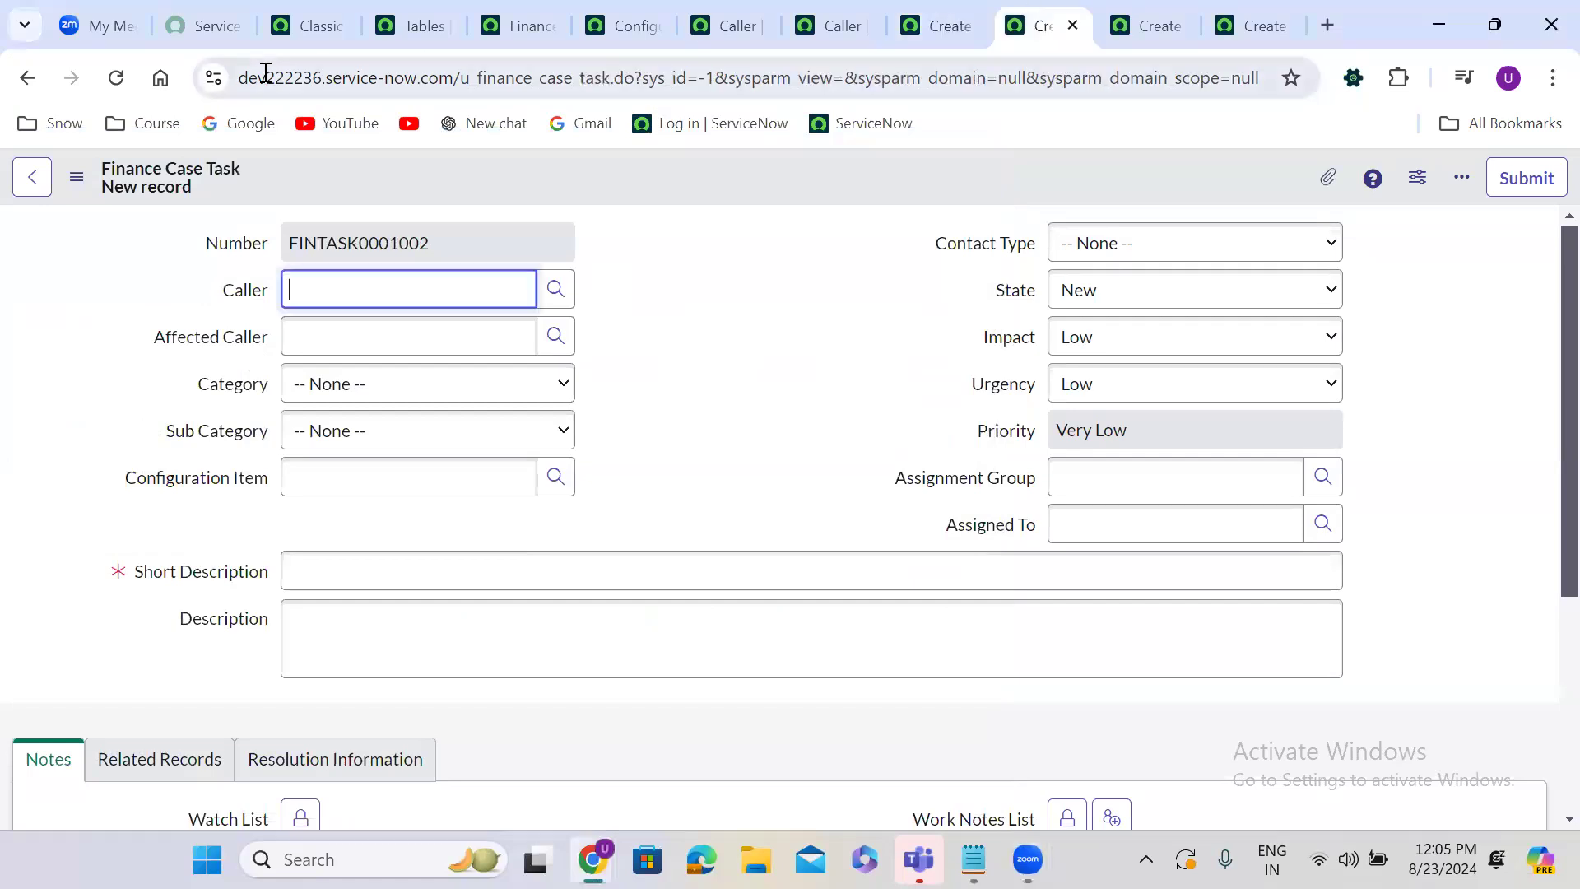
left_click(119, 69)
left_click(333, 296)
type("abel")
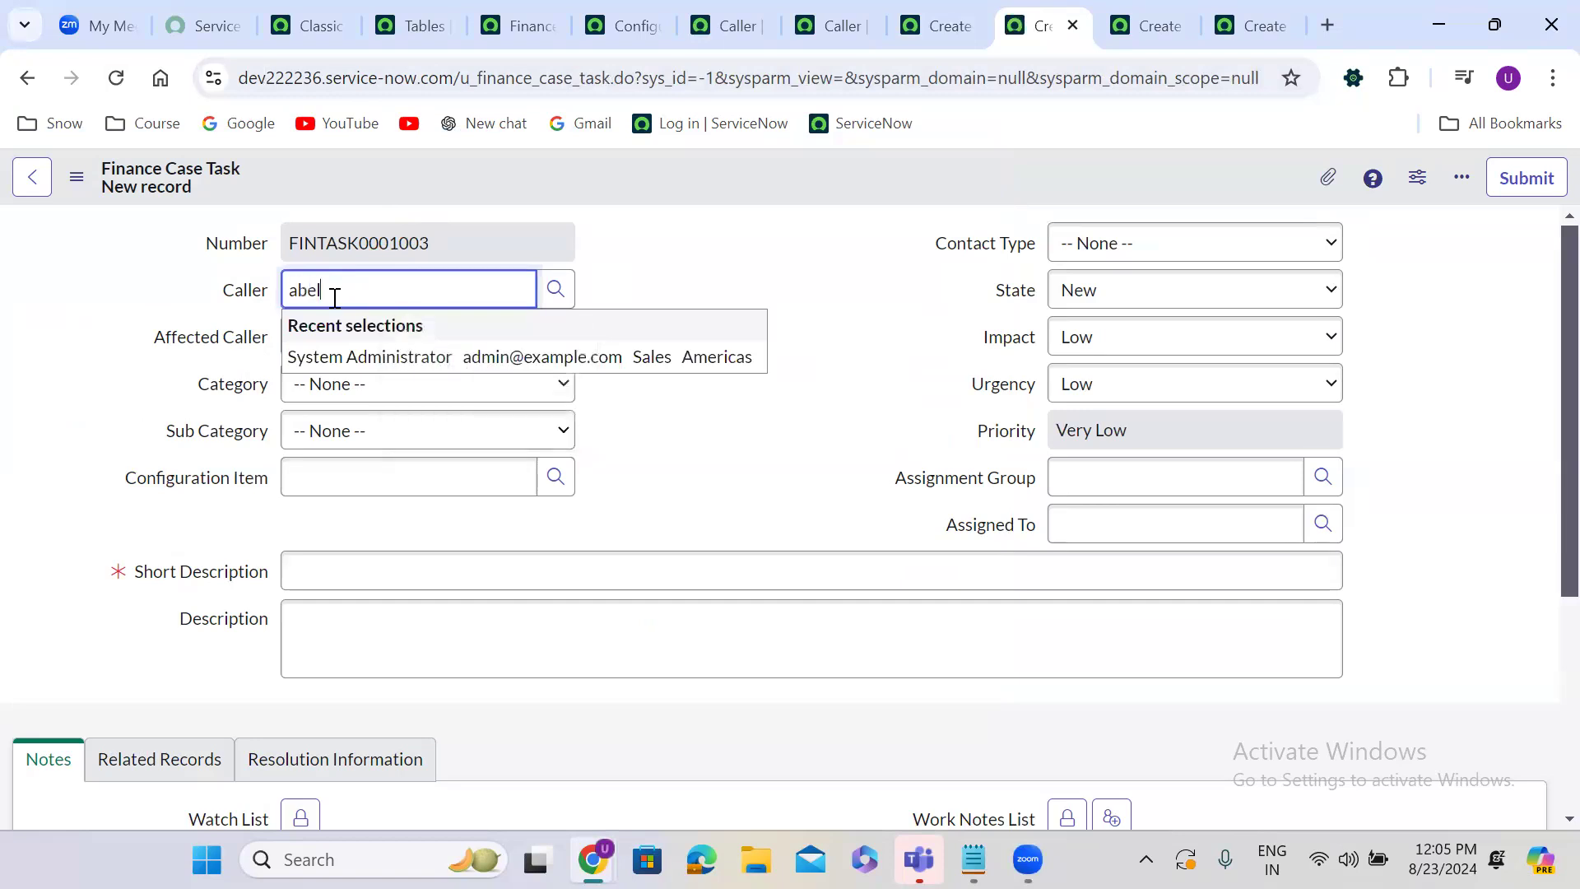
left_click(352, 346)
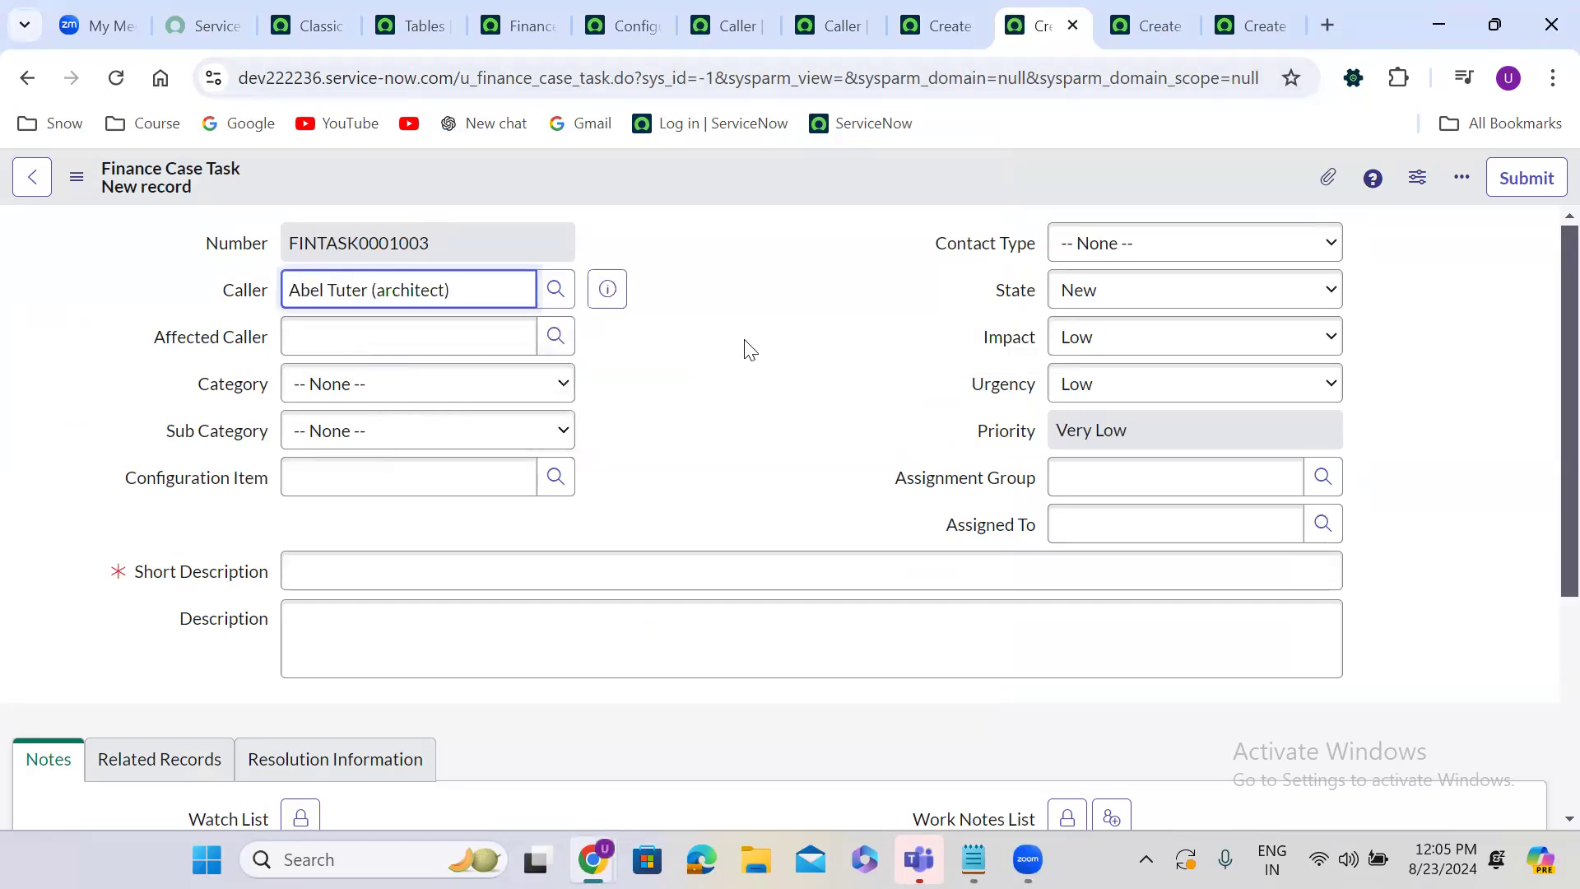
left_click(570, 478)
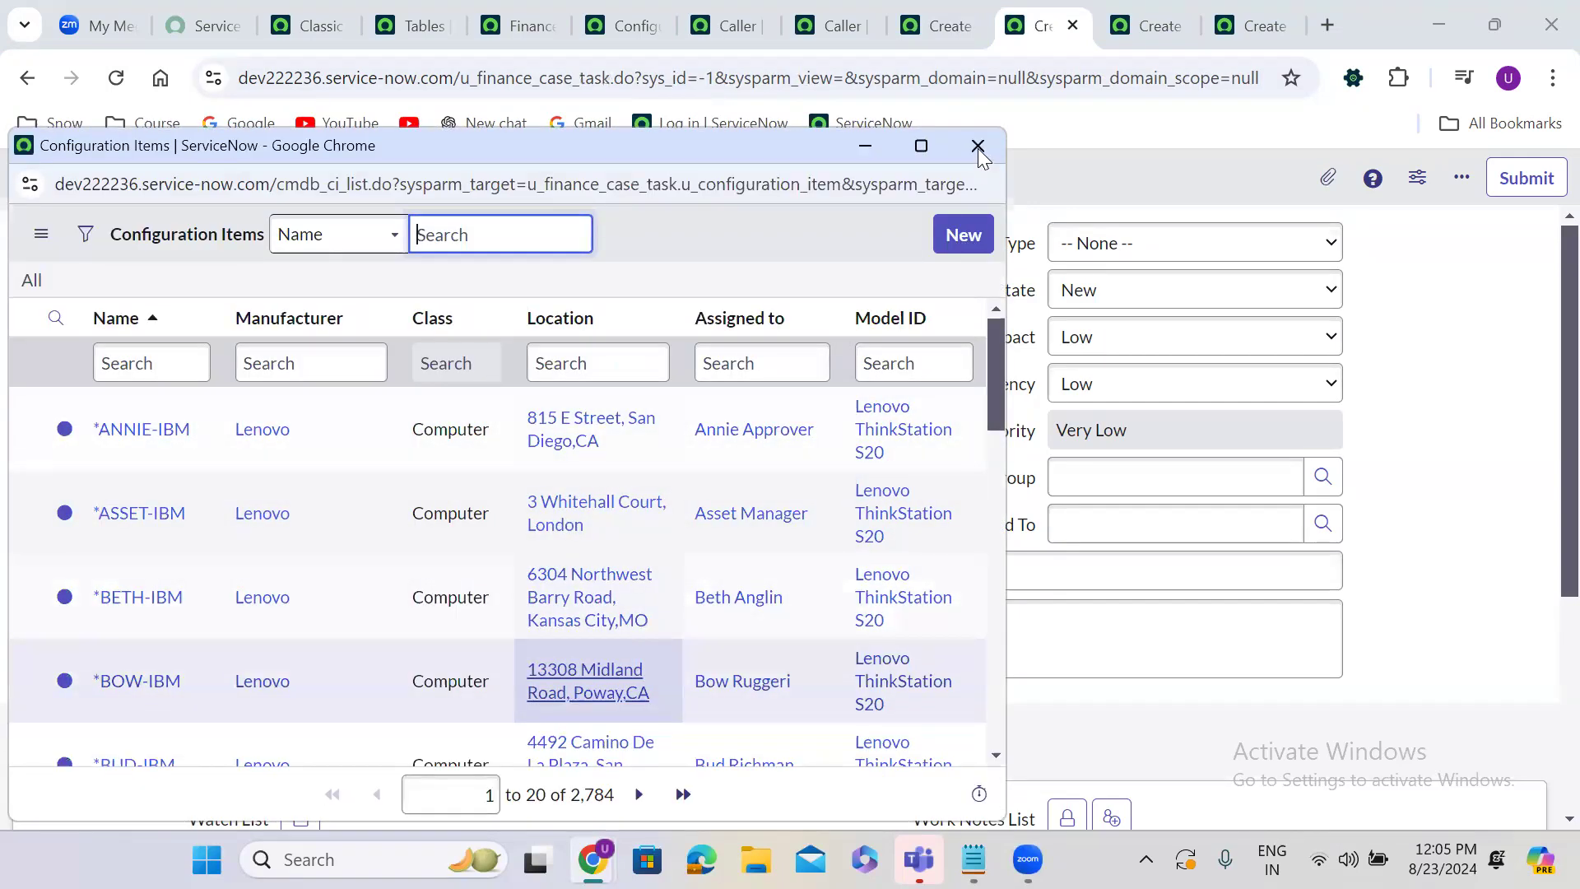
left_click(954, 140)
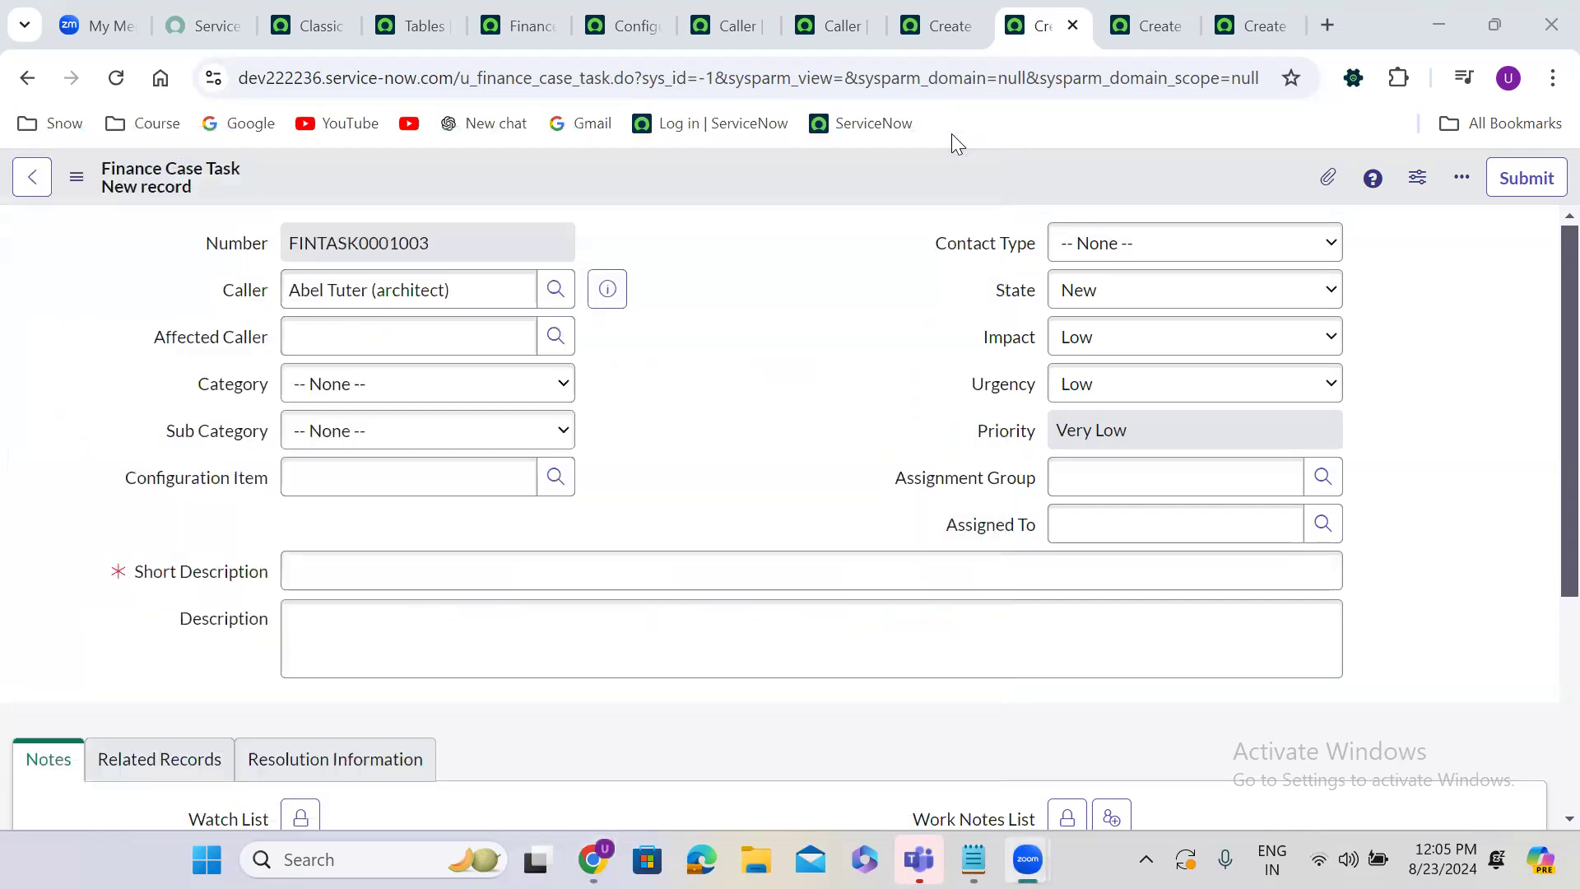
Reload the new Finance Case Log form, fill in the same Caller, and check its Configuration Item lookup.
left_click(1121, 21)
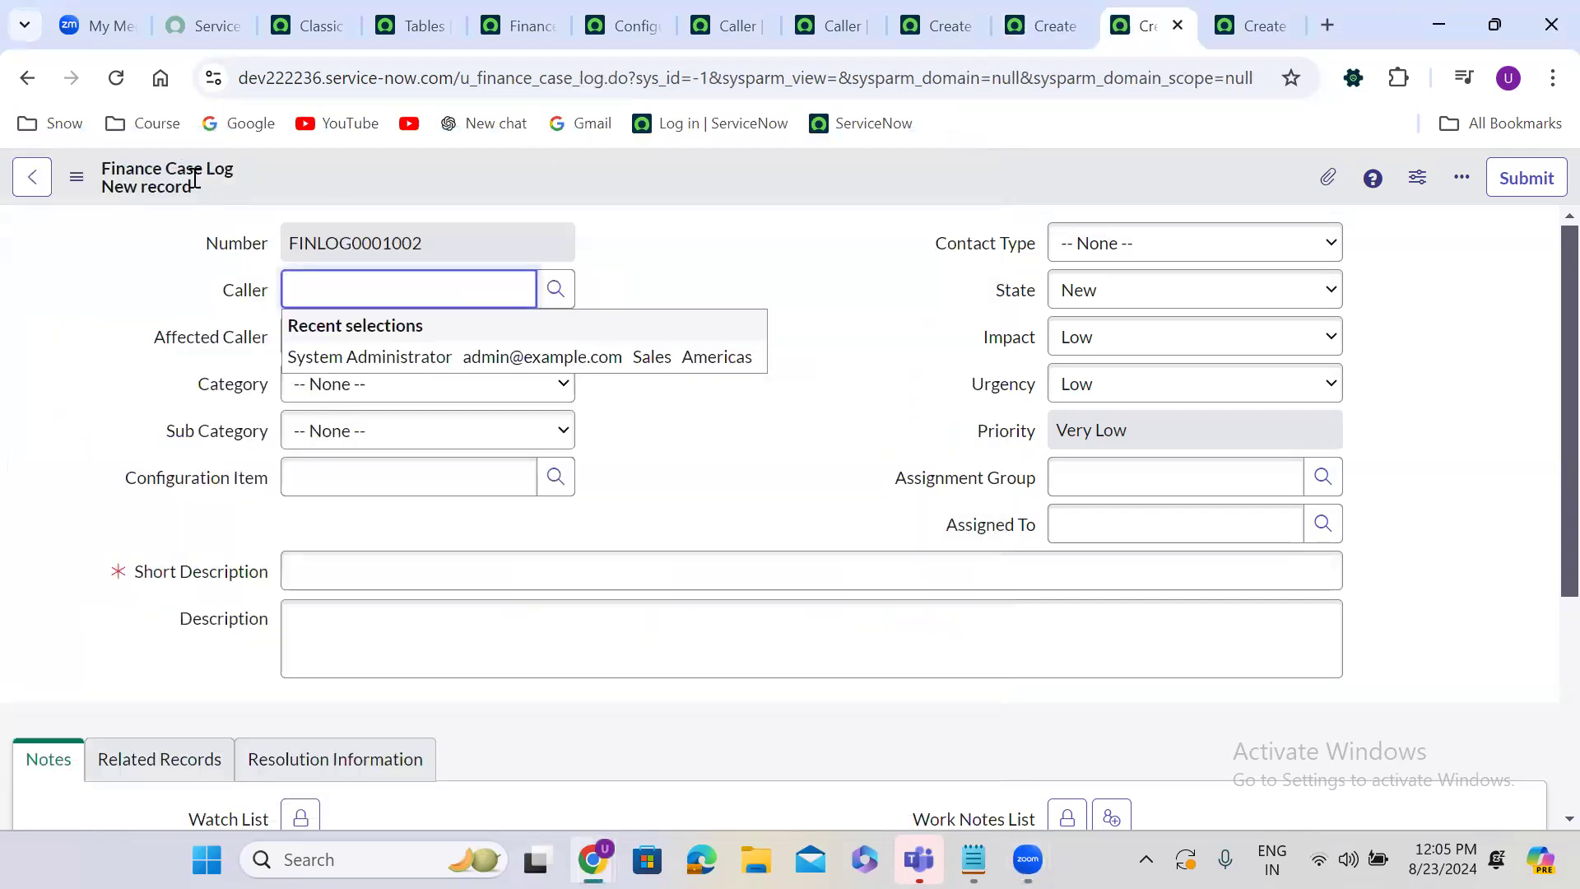
left_click(114, 81)
type("abel")
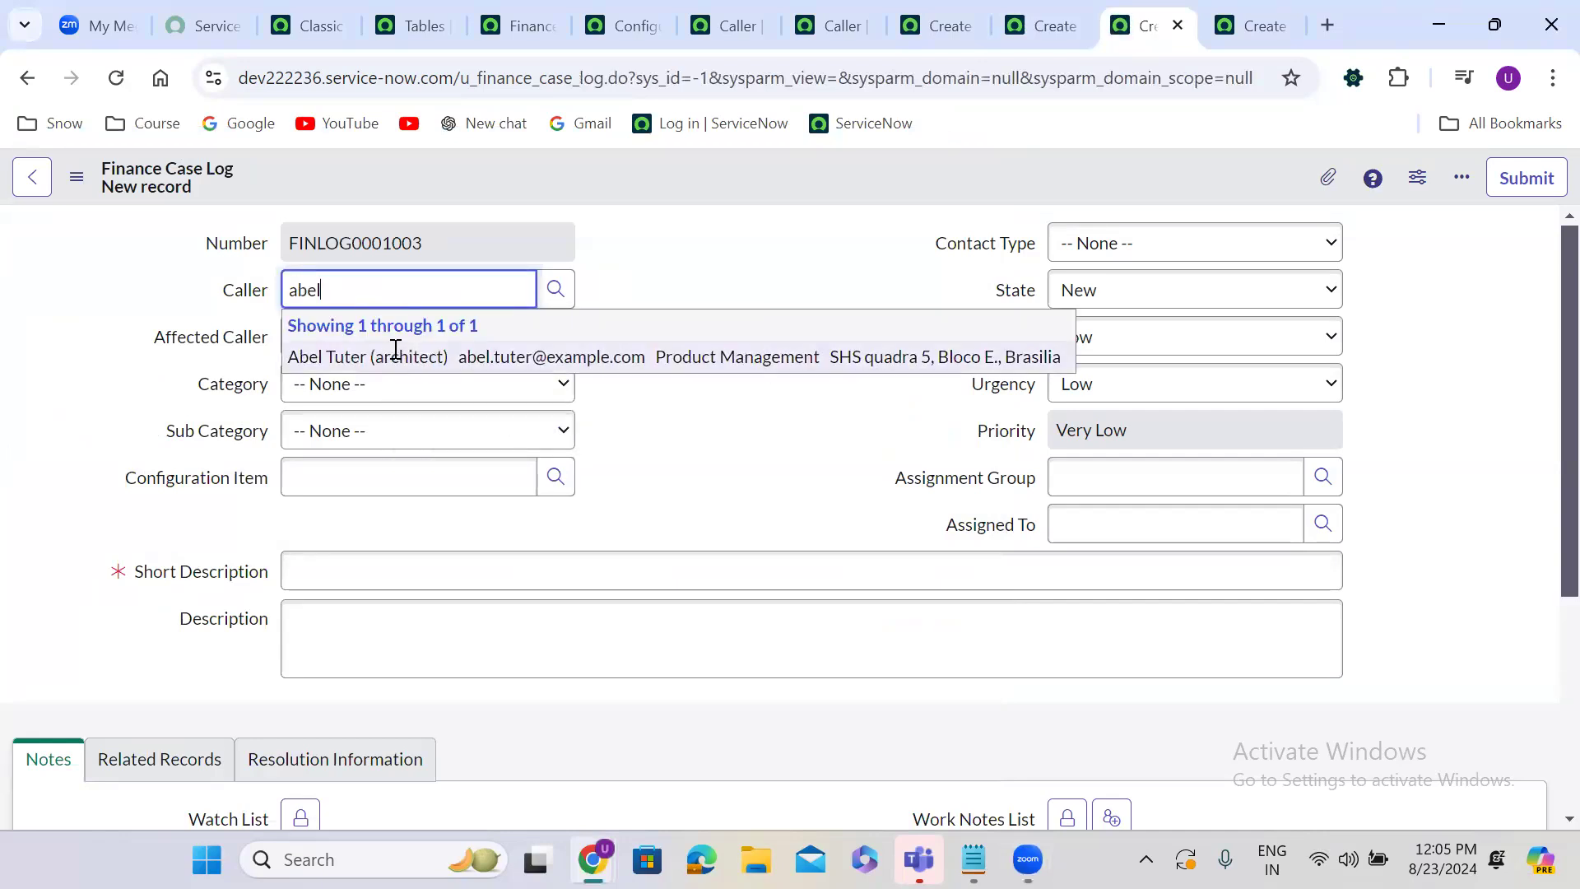
left_click(393, 354)
left_click(556, 476)
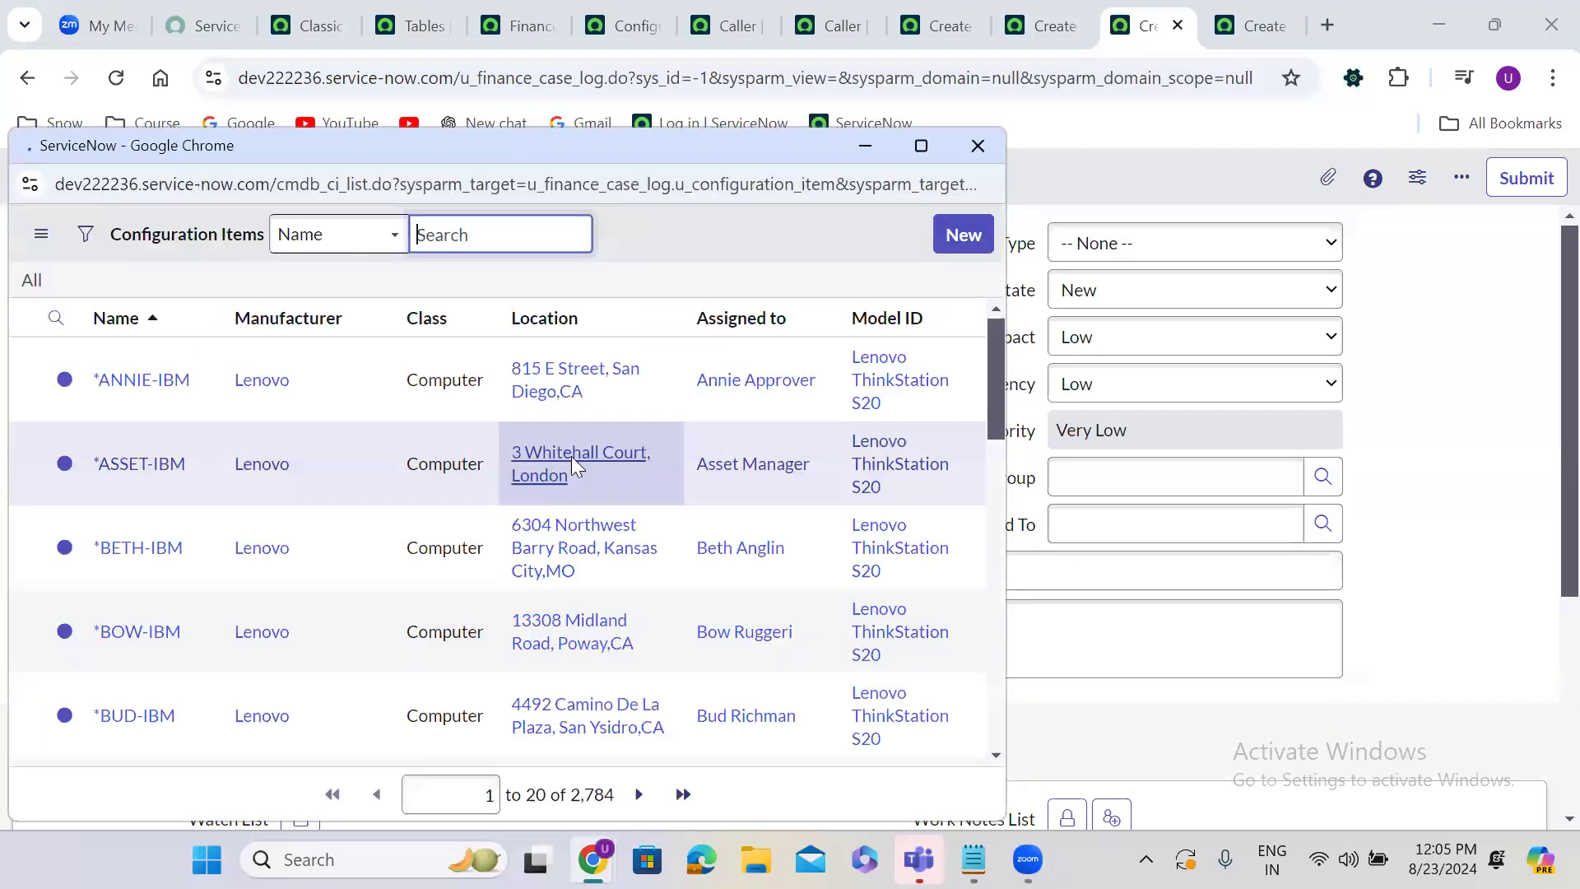
left_click(974, 153)
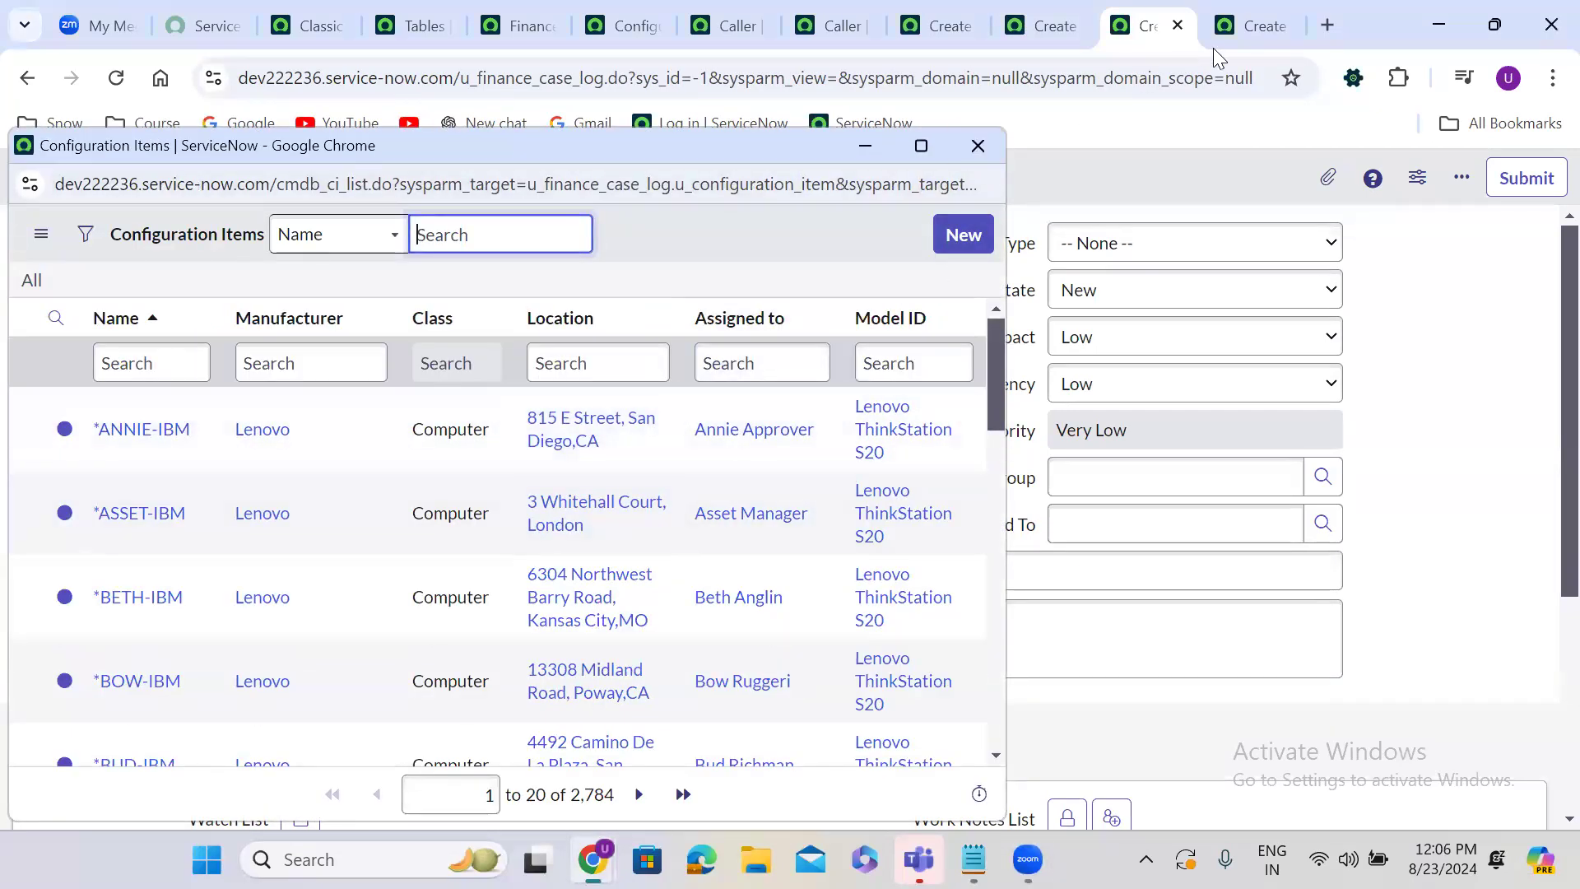
Reload the new Finance Case Map form, replace the default Caller with the same user, and check its Configuration Item lookup.
key("ctrl+Tab")
left_click(115, 81)
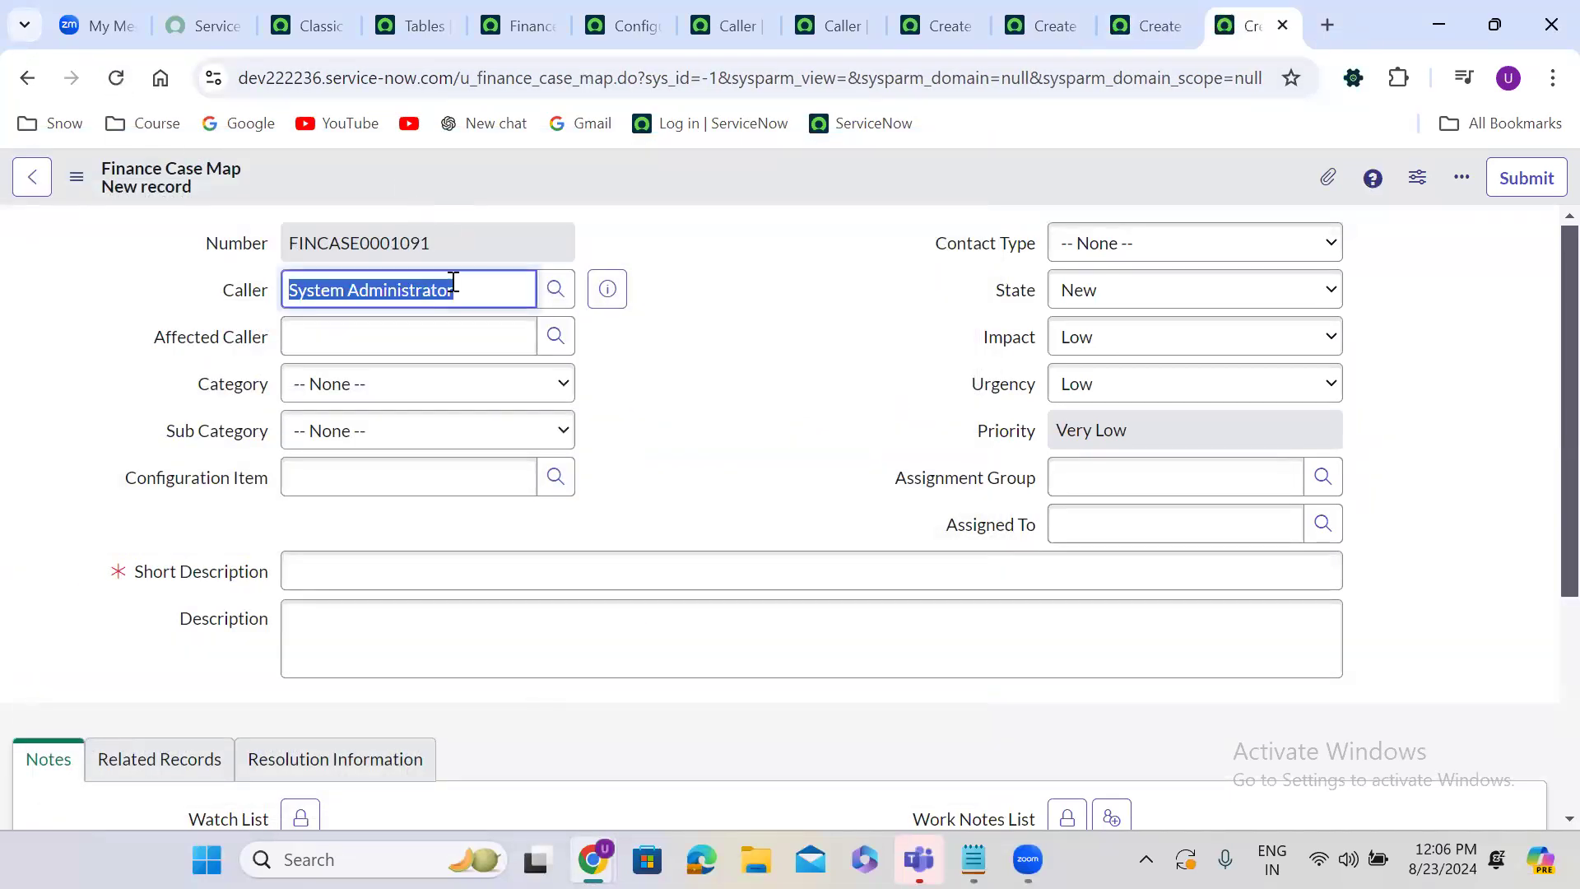
type("abel")
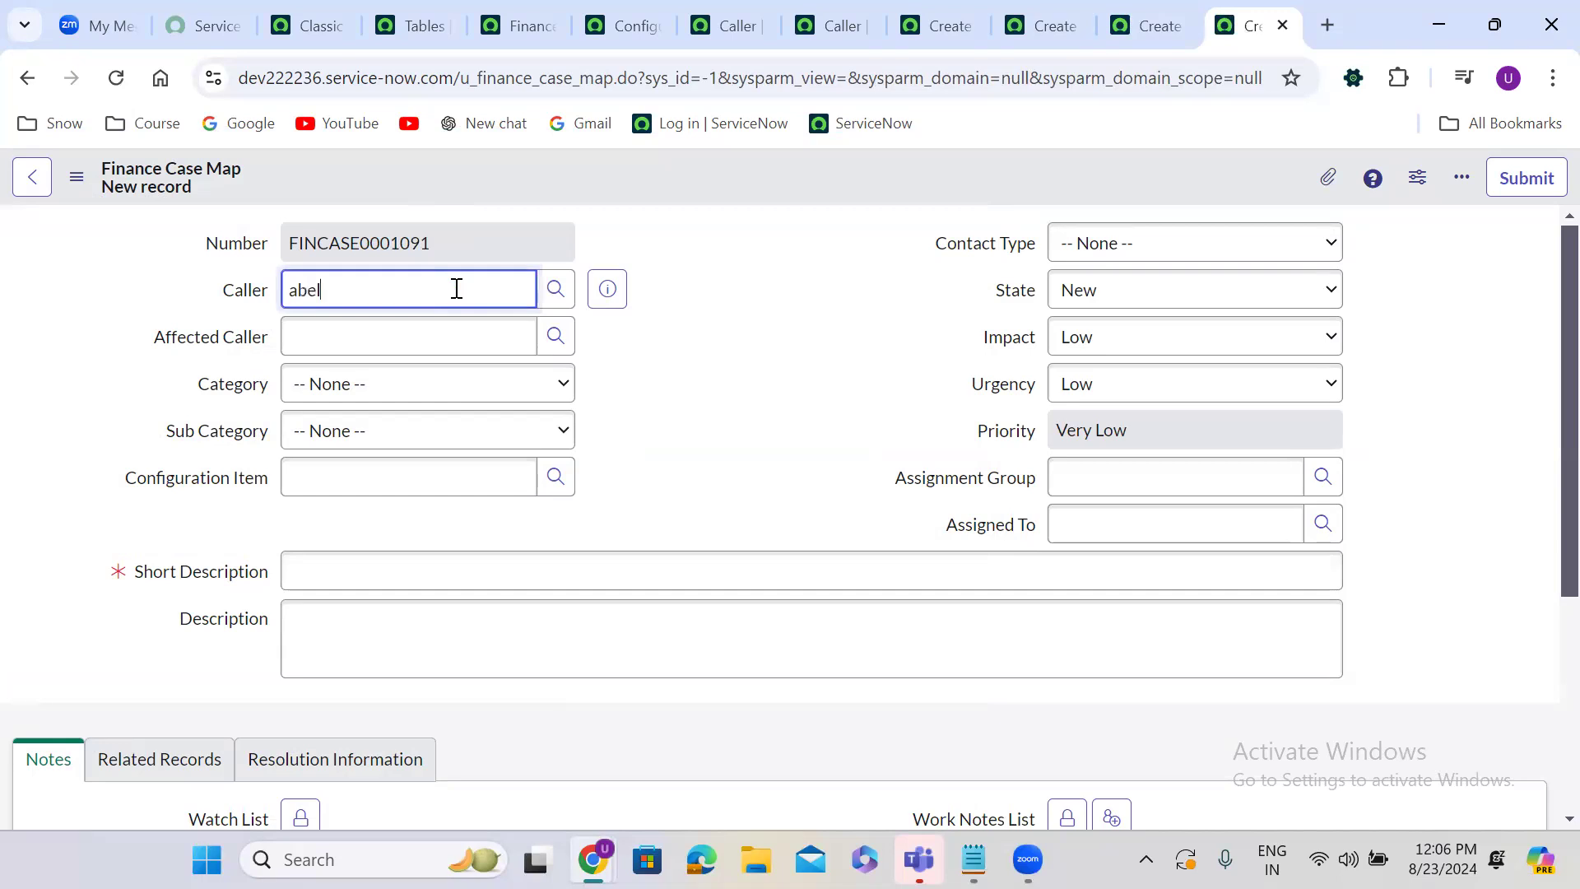
left_click(374, 365)
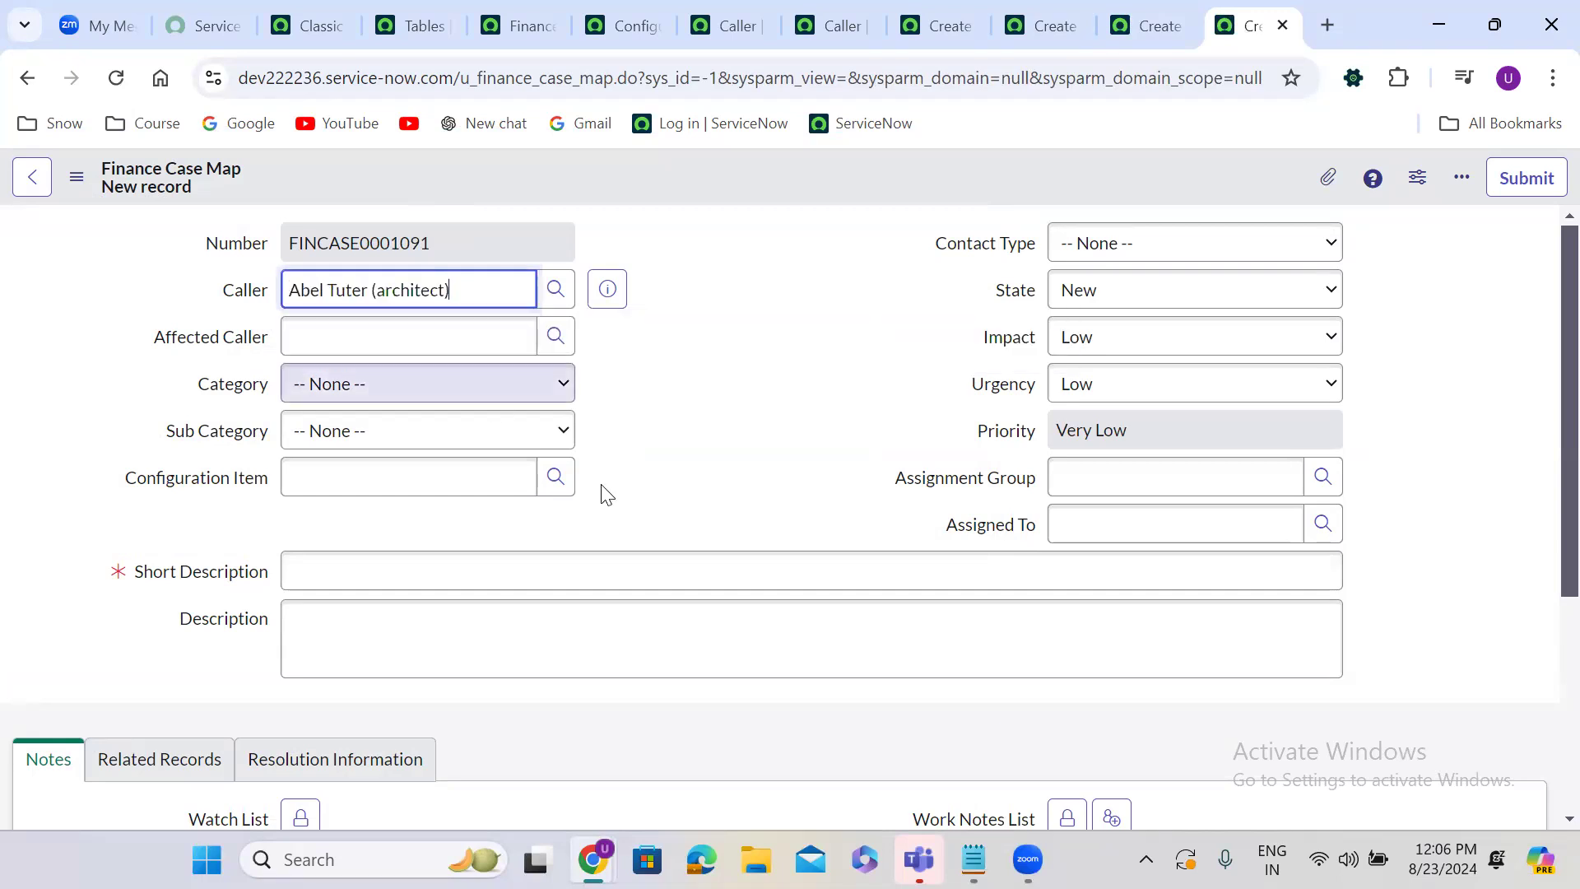
left_click(553, 478)
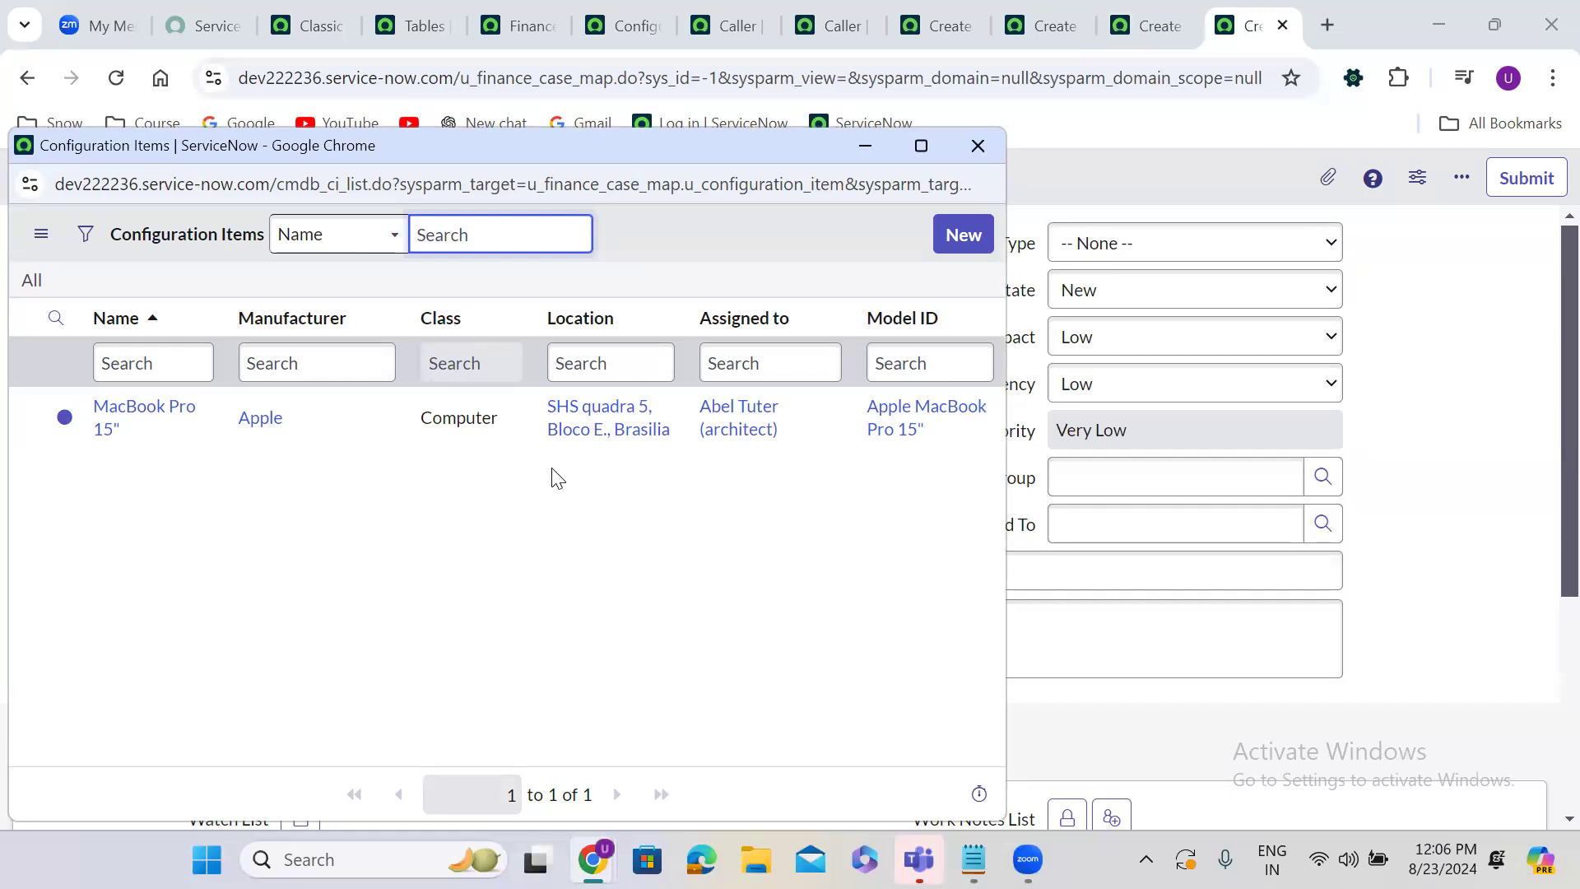
left_click(976, 144)
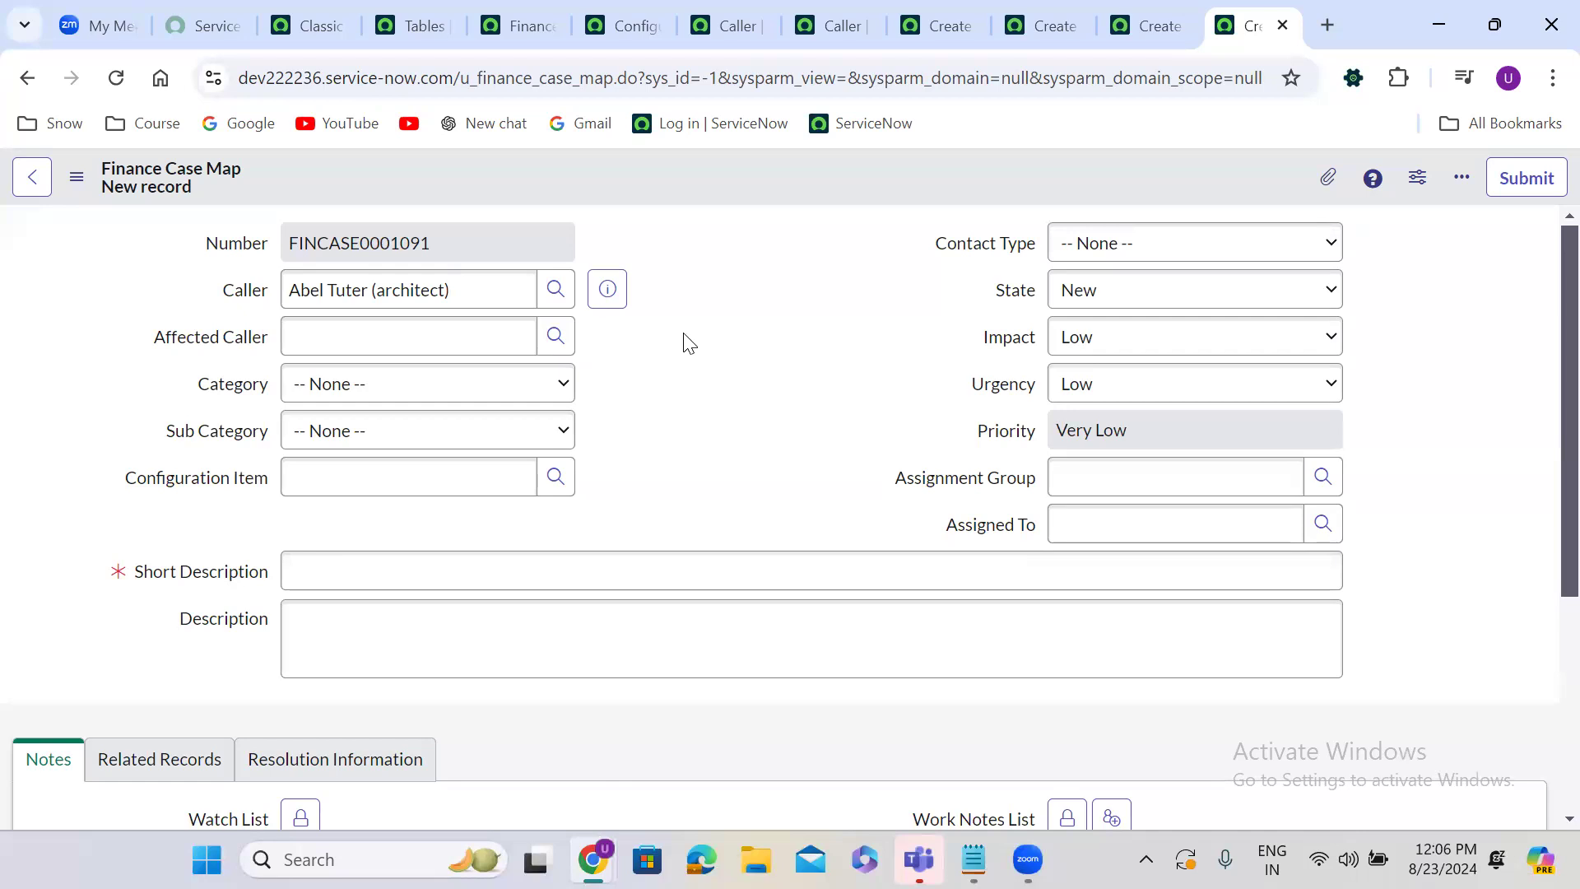
Open the dictionary entry of the Finance Case table's Contact Type column in a new browser tab.
left_click(519, 18)
right_click(93, 540)
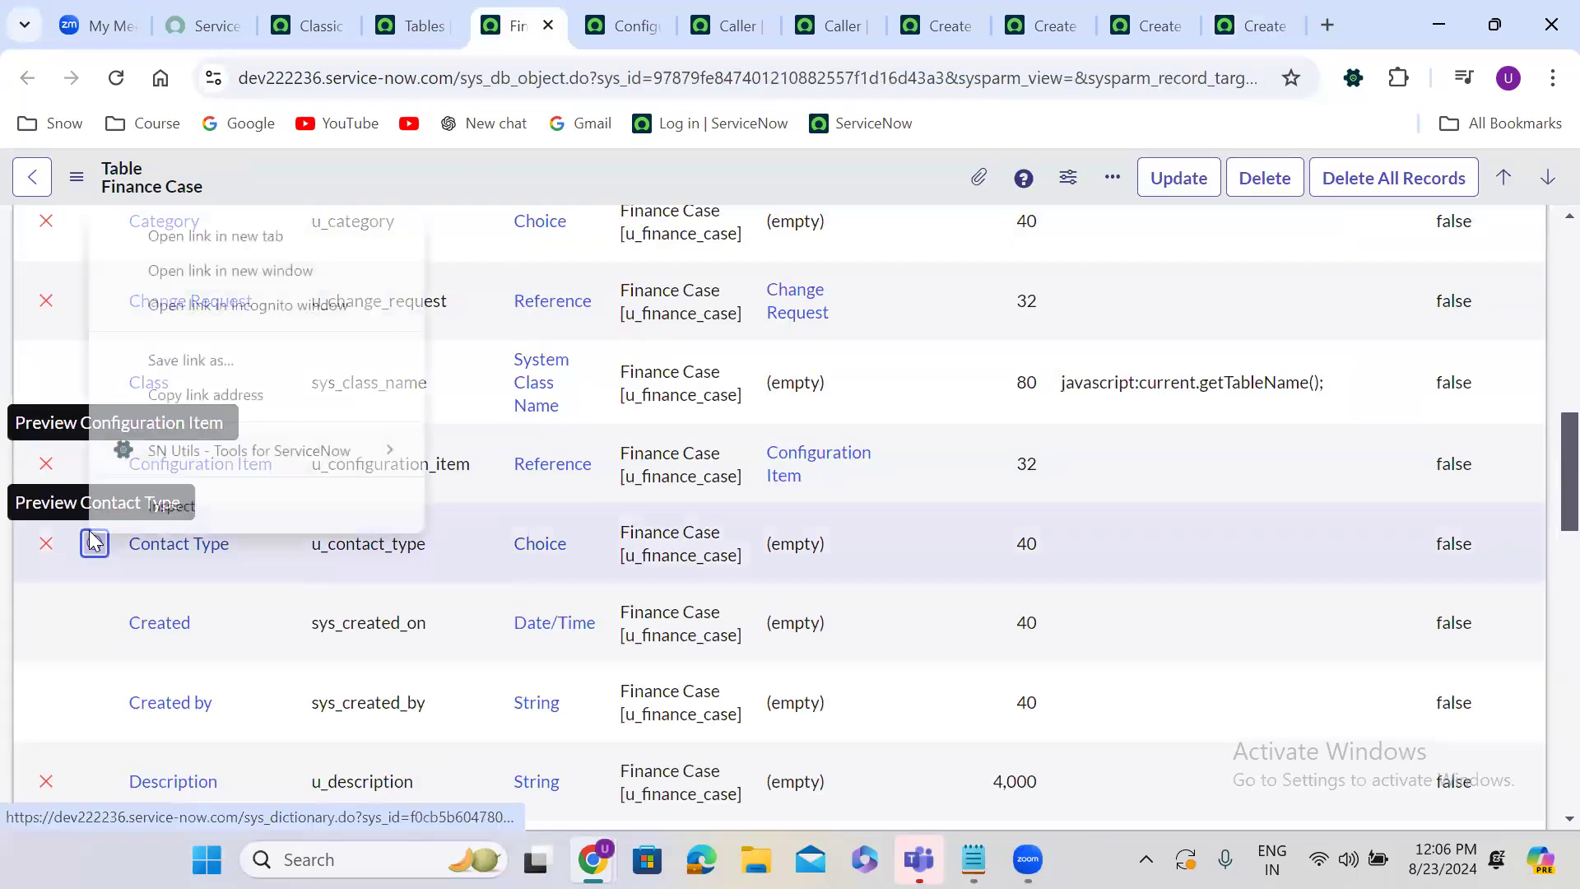
left_click(234, 236)
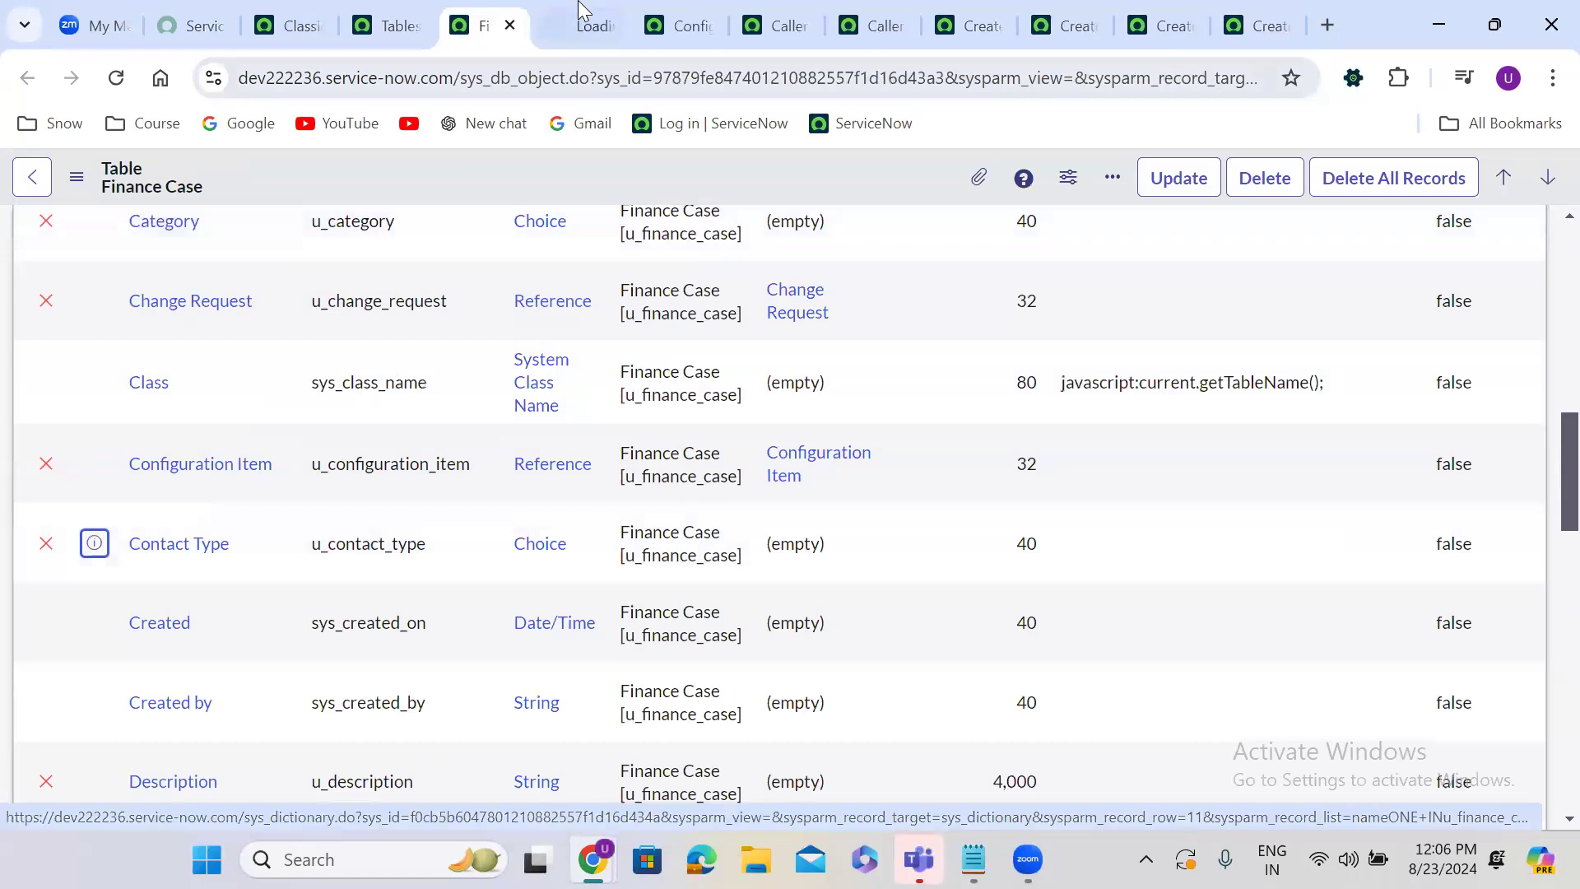
left_click(582, 10)
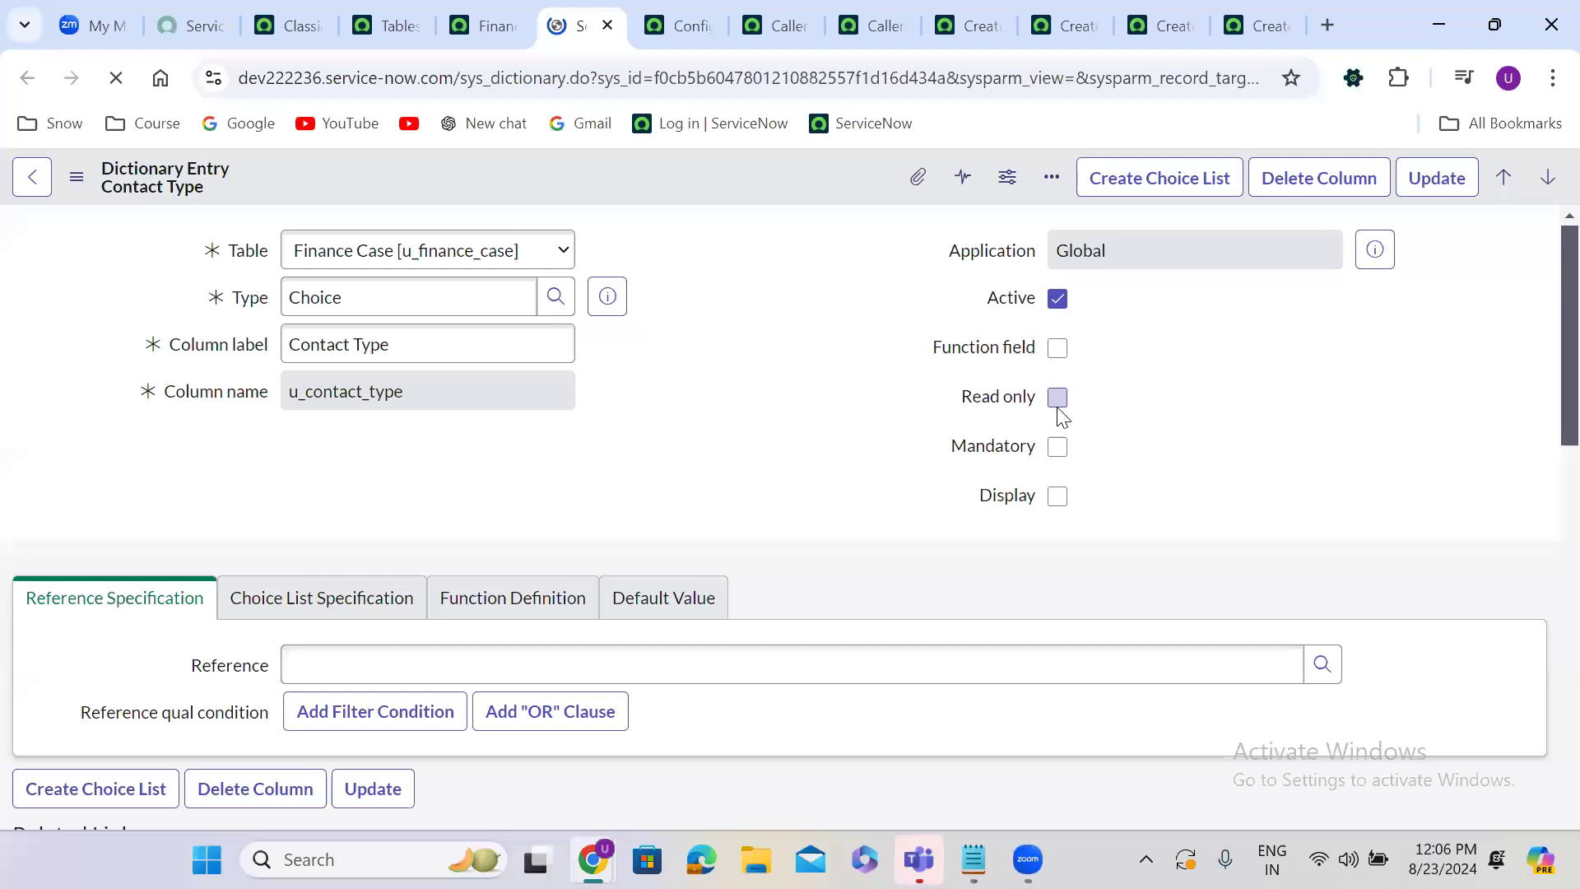
Make the base Contact Type column read only and save the dictionary entry.
left_click(1051, 500)
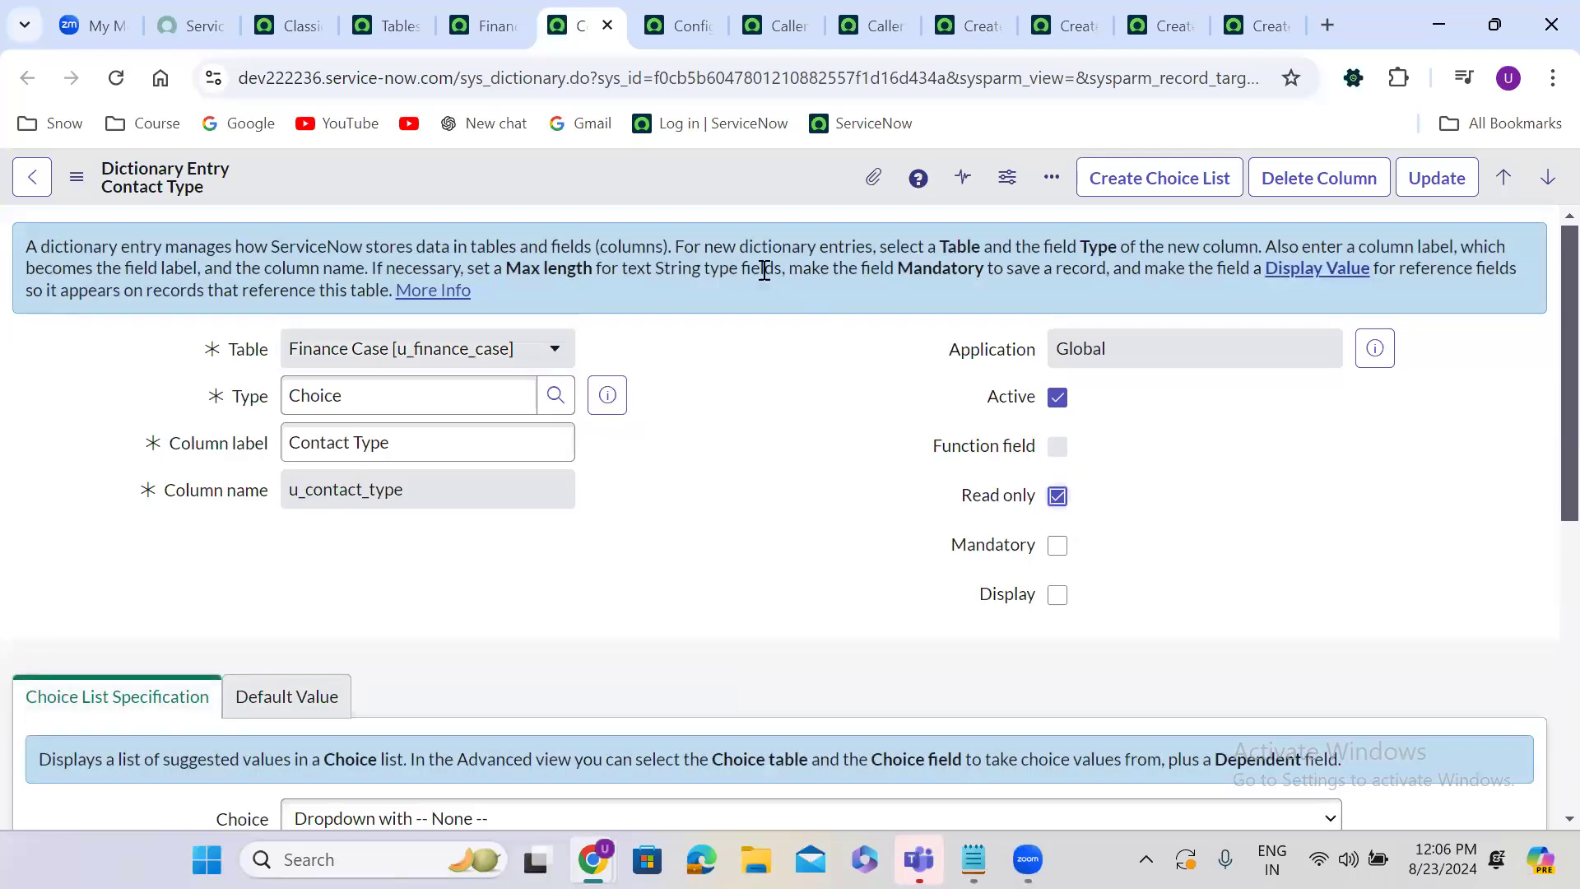
right_click(700, 176)
left_click(736, 193)
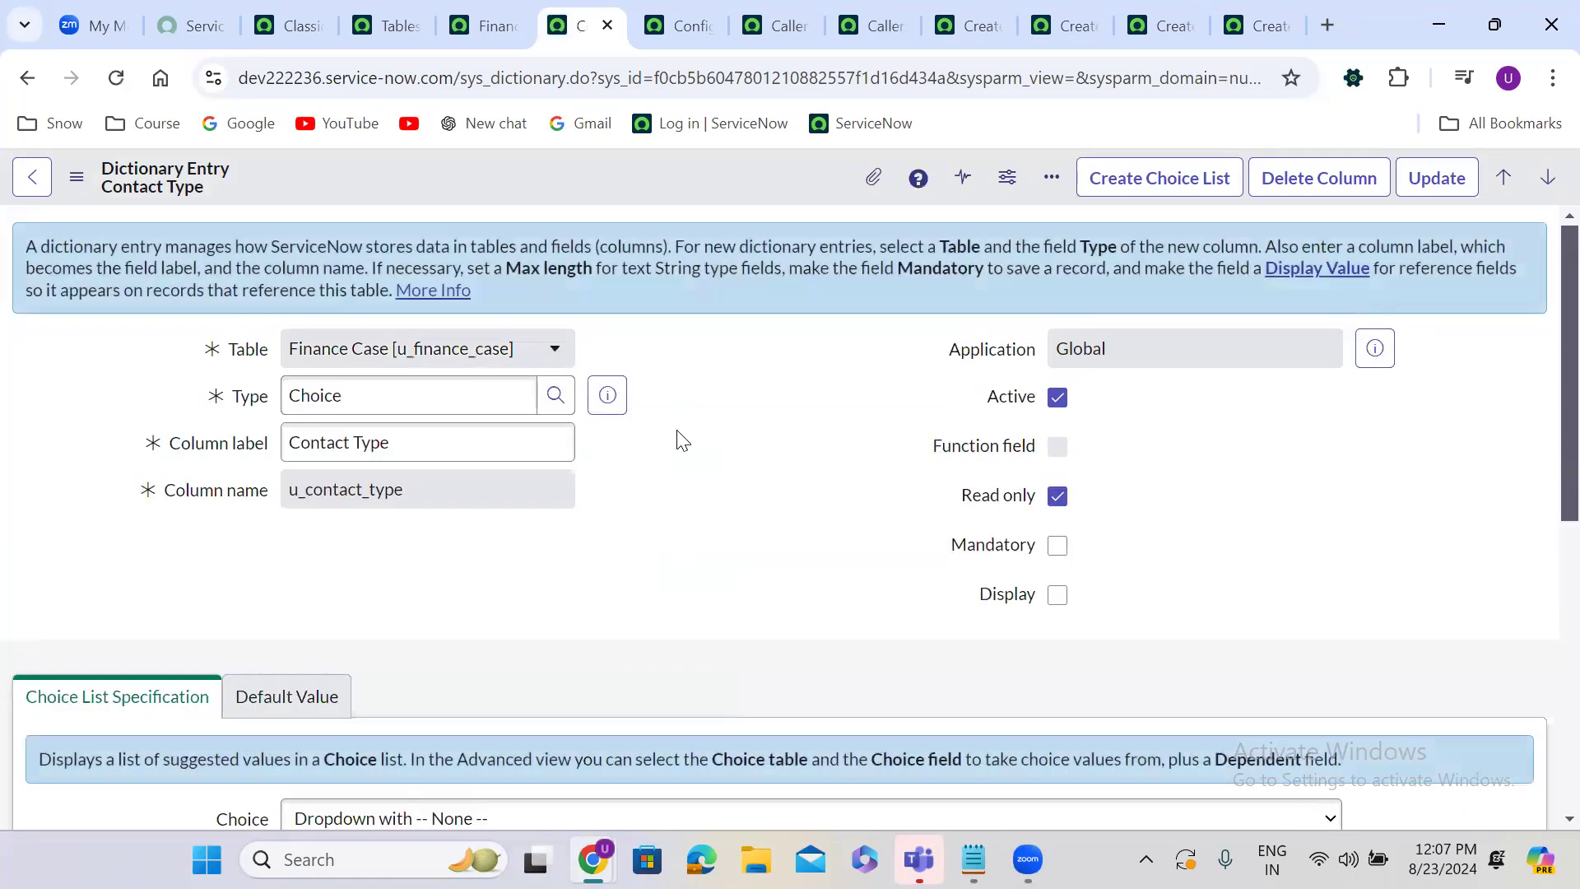
Add a Contact Type dictionary override for the Finance Case Task table that overrides read only with Read only unchecked, and submit it.
scroll(676, 441, "down", 7)
left_click(1502, 547)
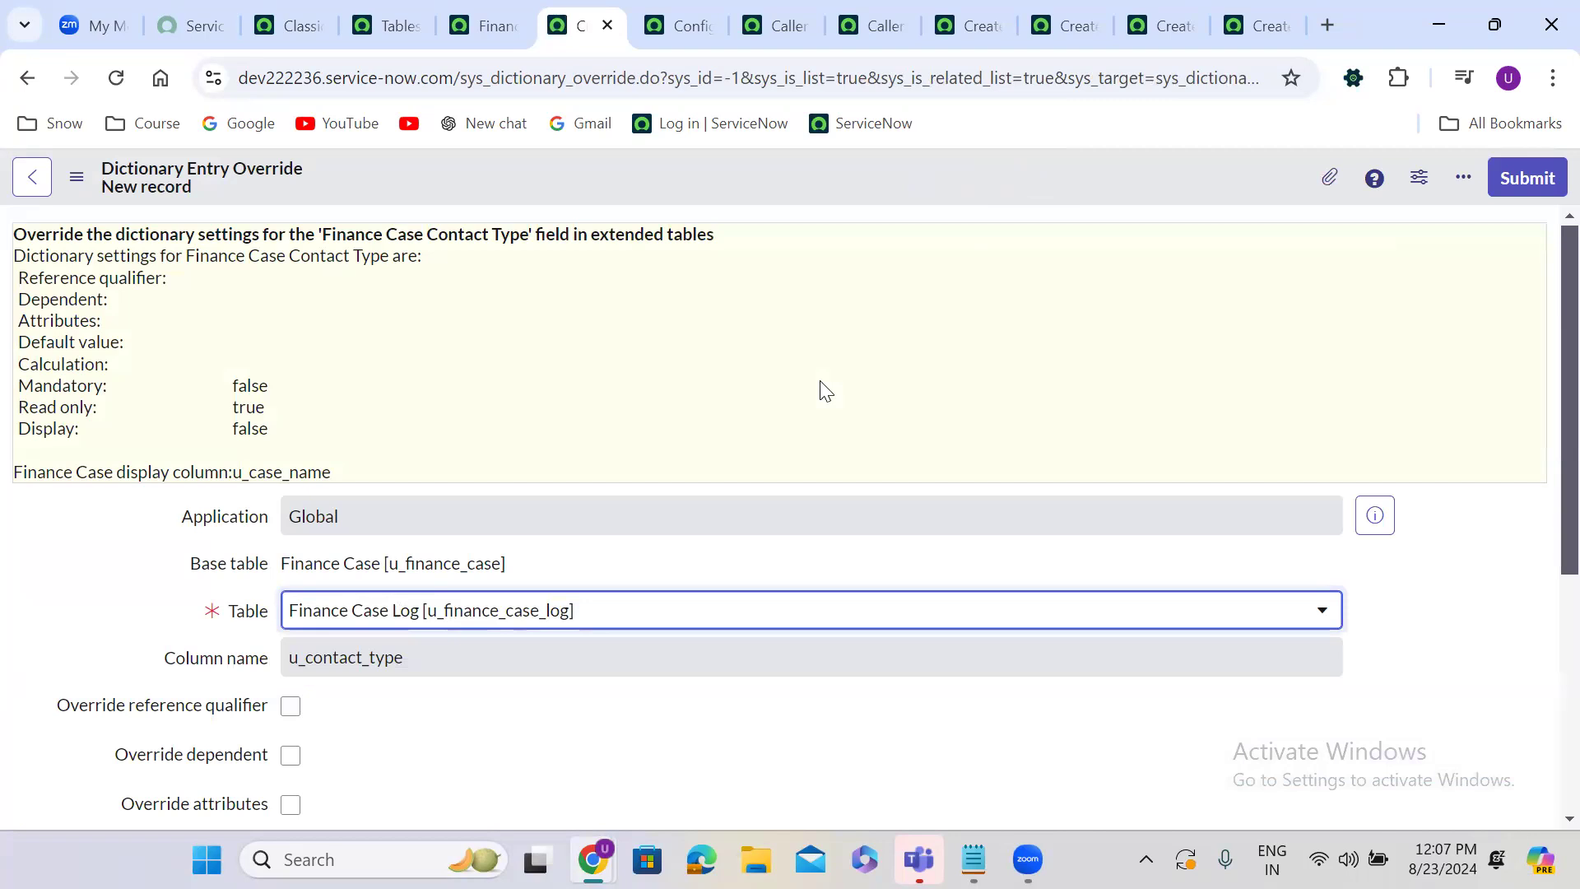
left_click(599, 416)
scroll(597, 415, "down", 5)
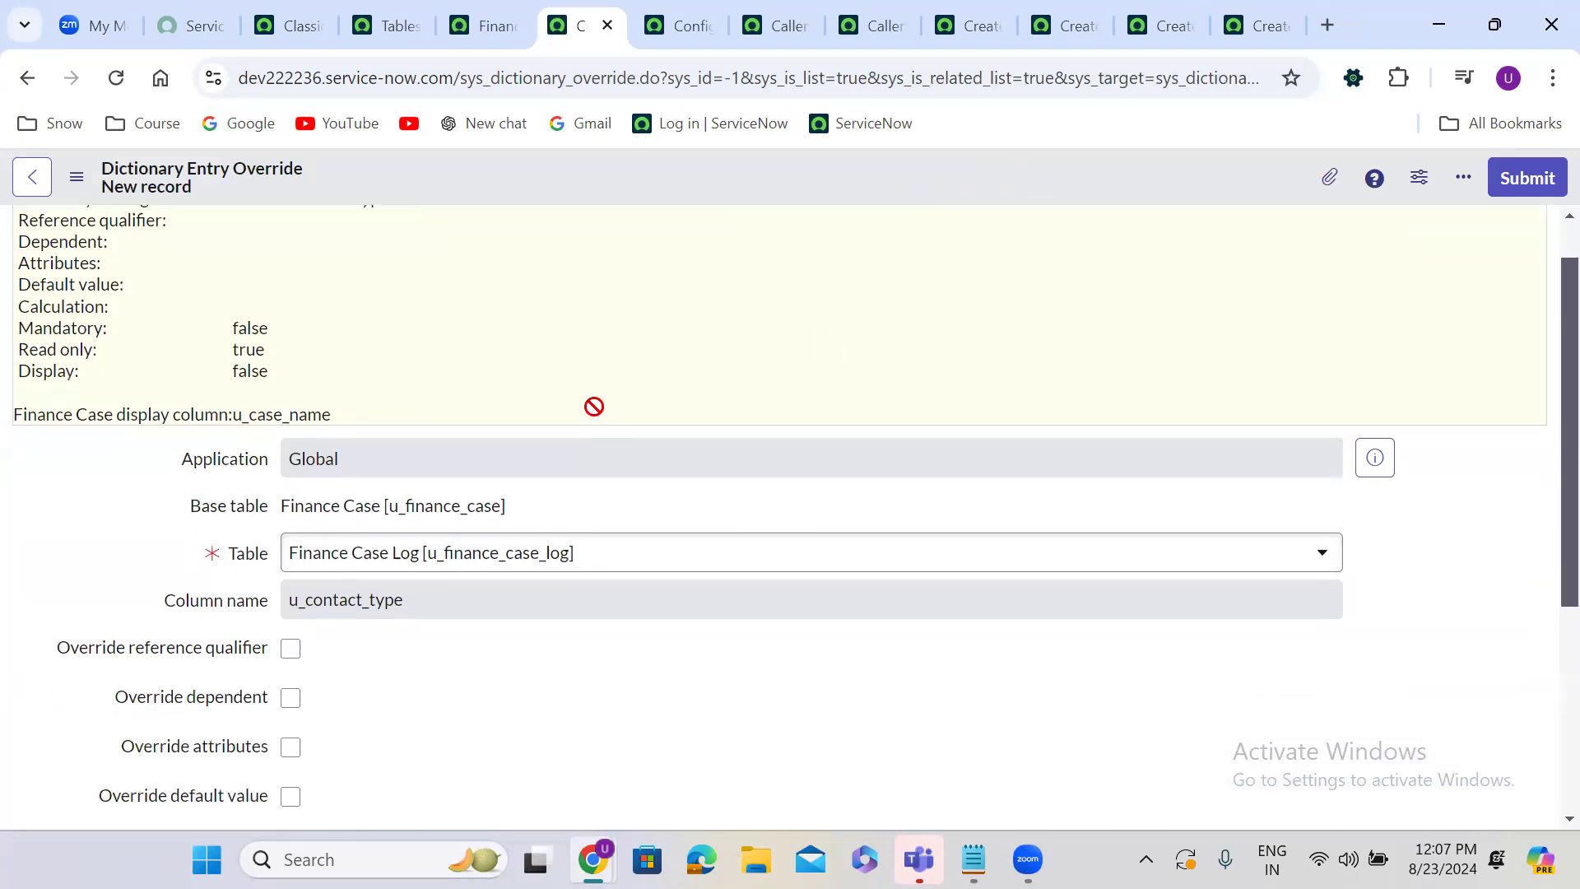
left_click(445, 275)
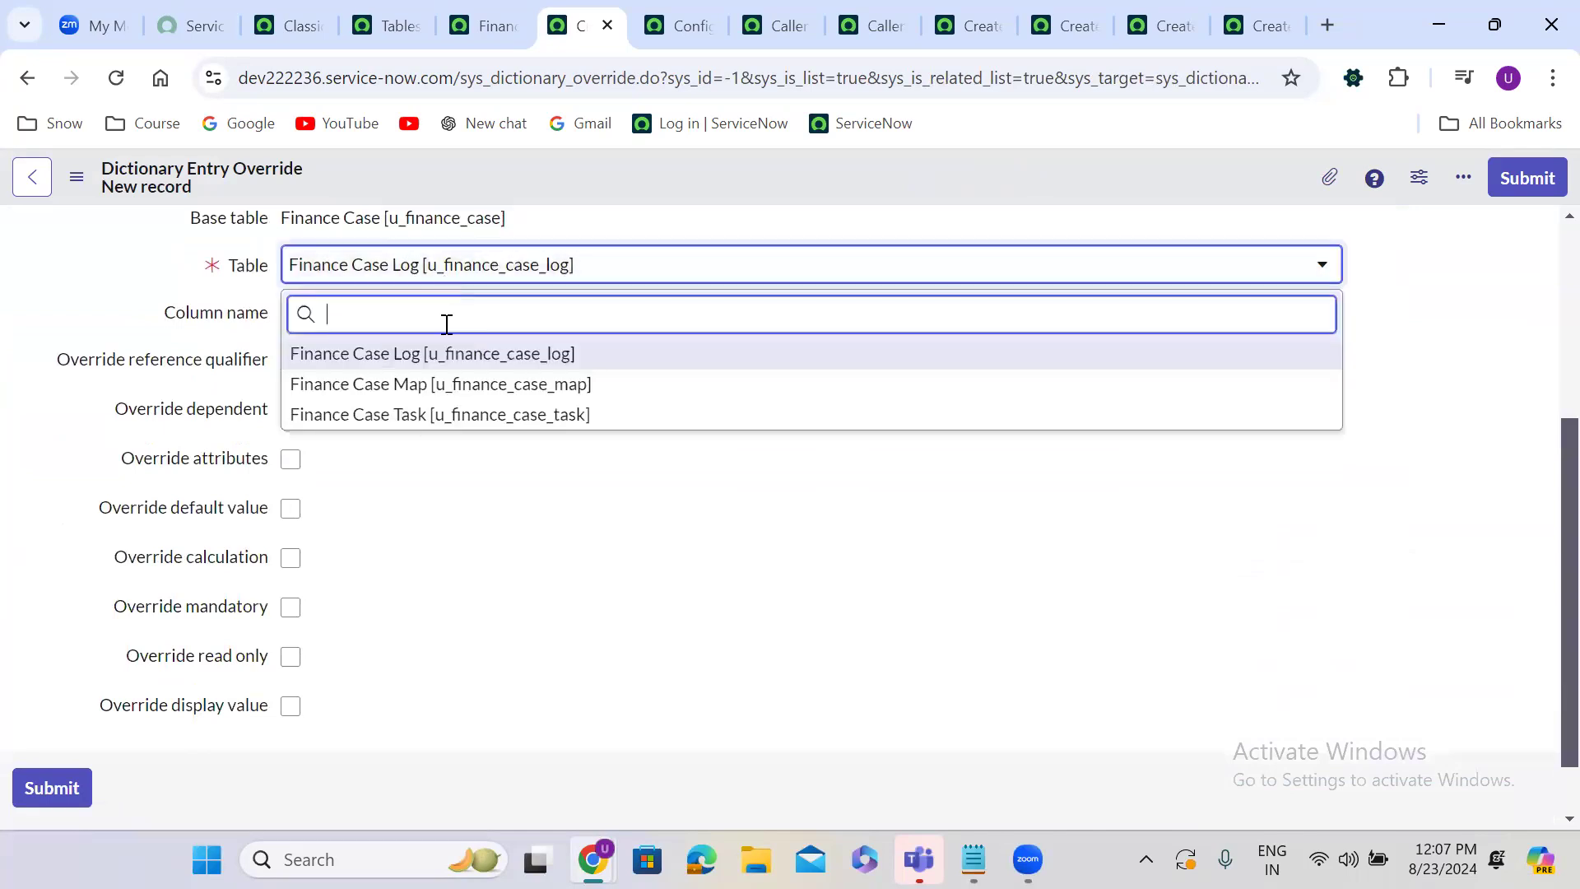
left_click(453, 420)
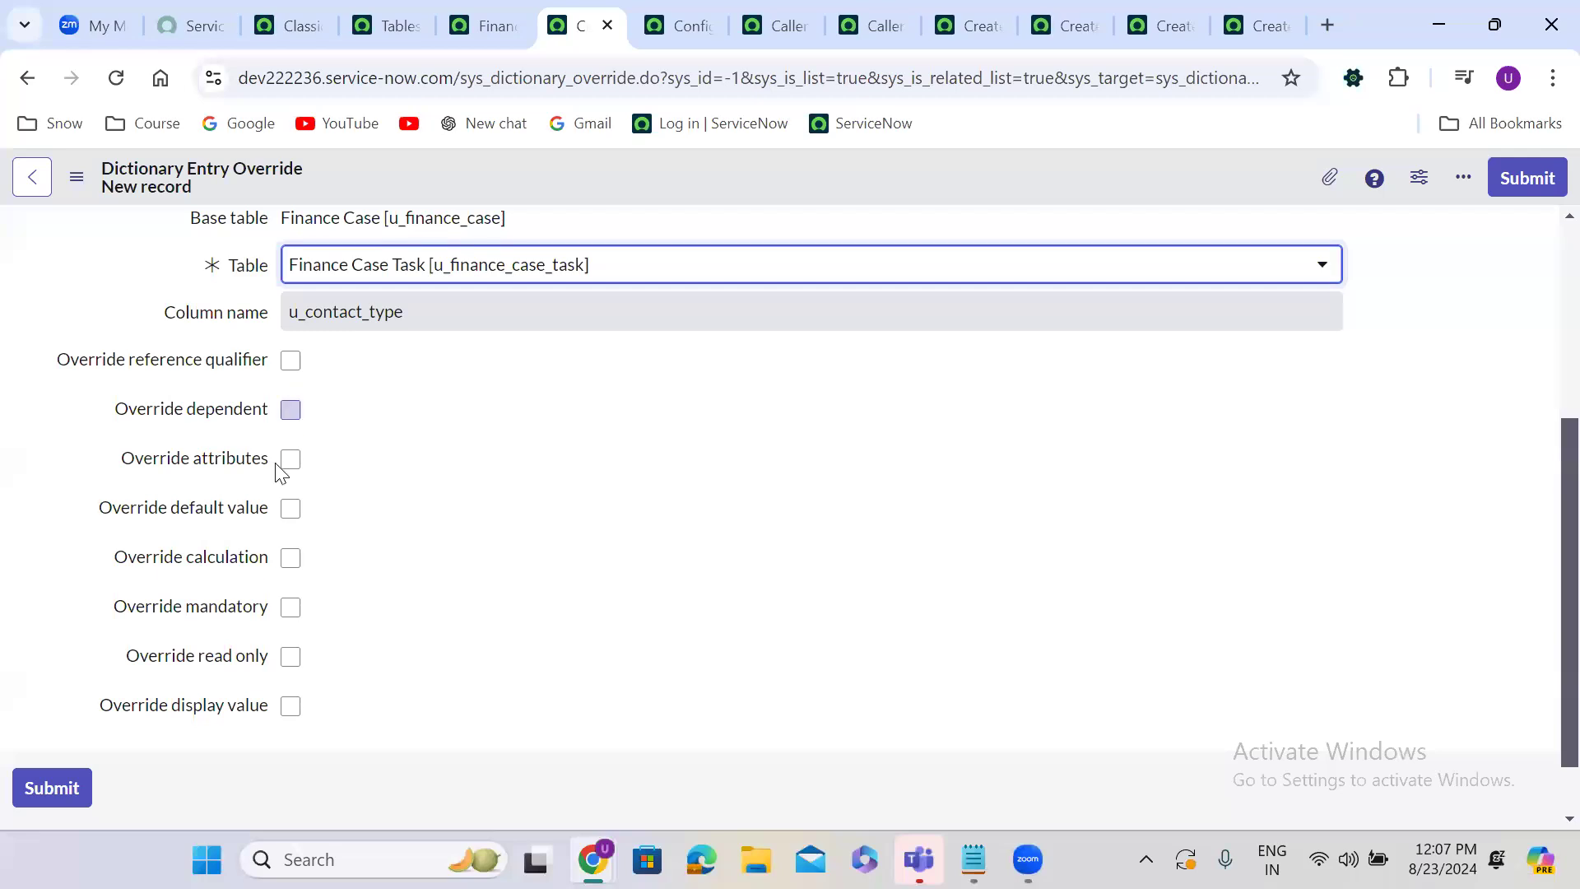
left_click(291, 657)
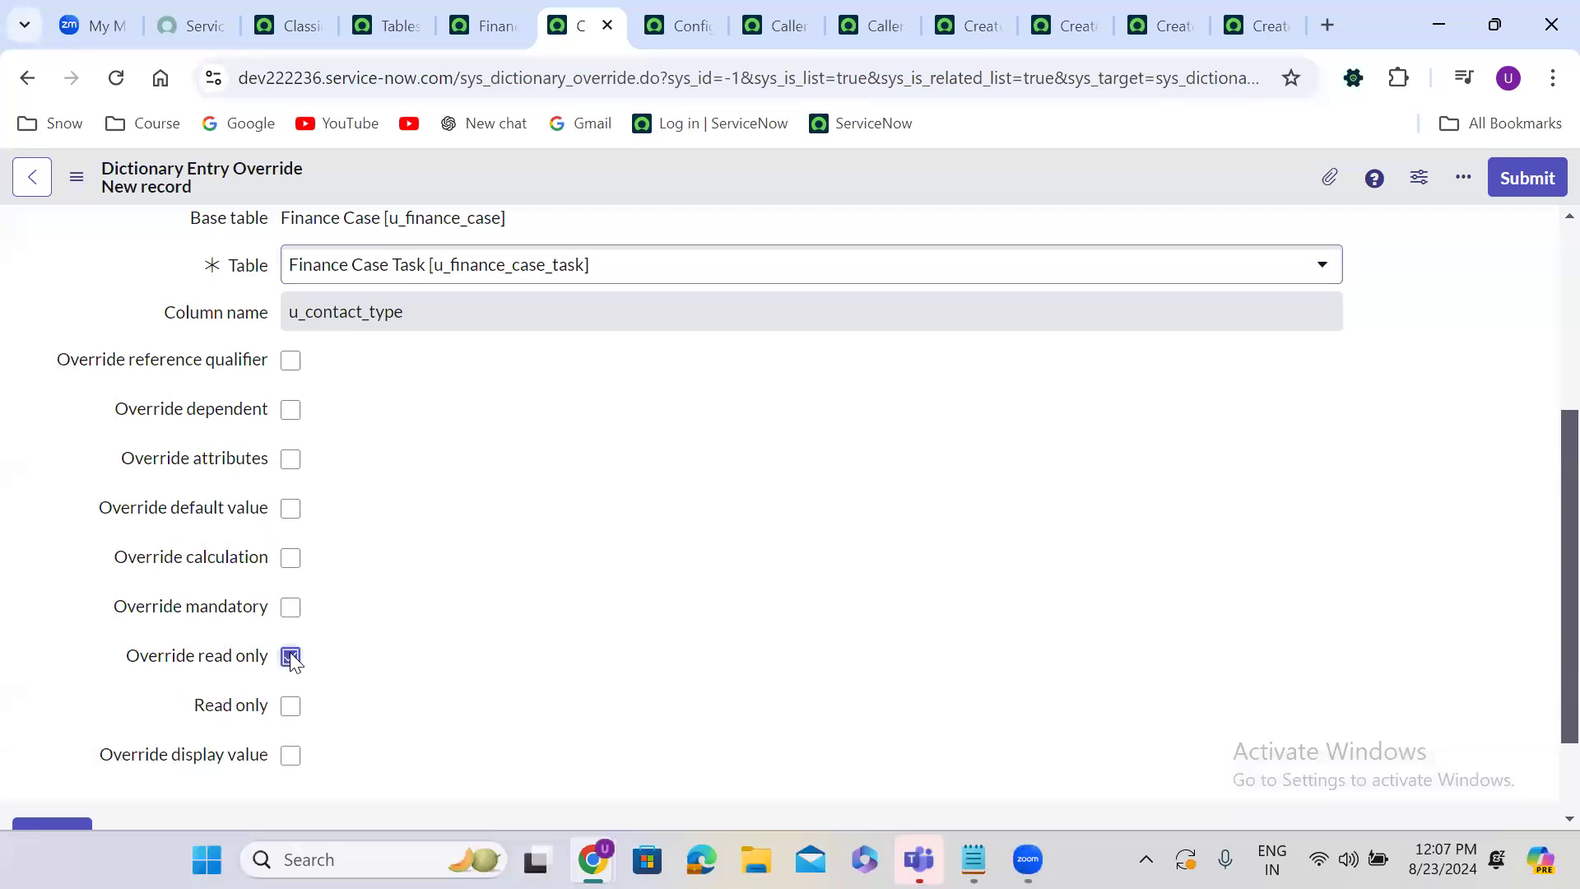
left_click(1541, 180)
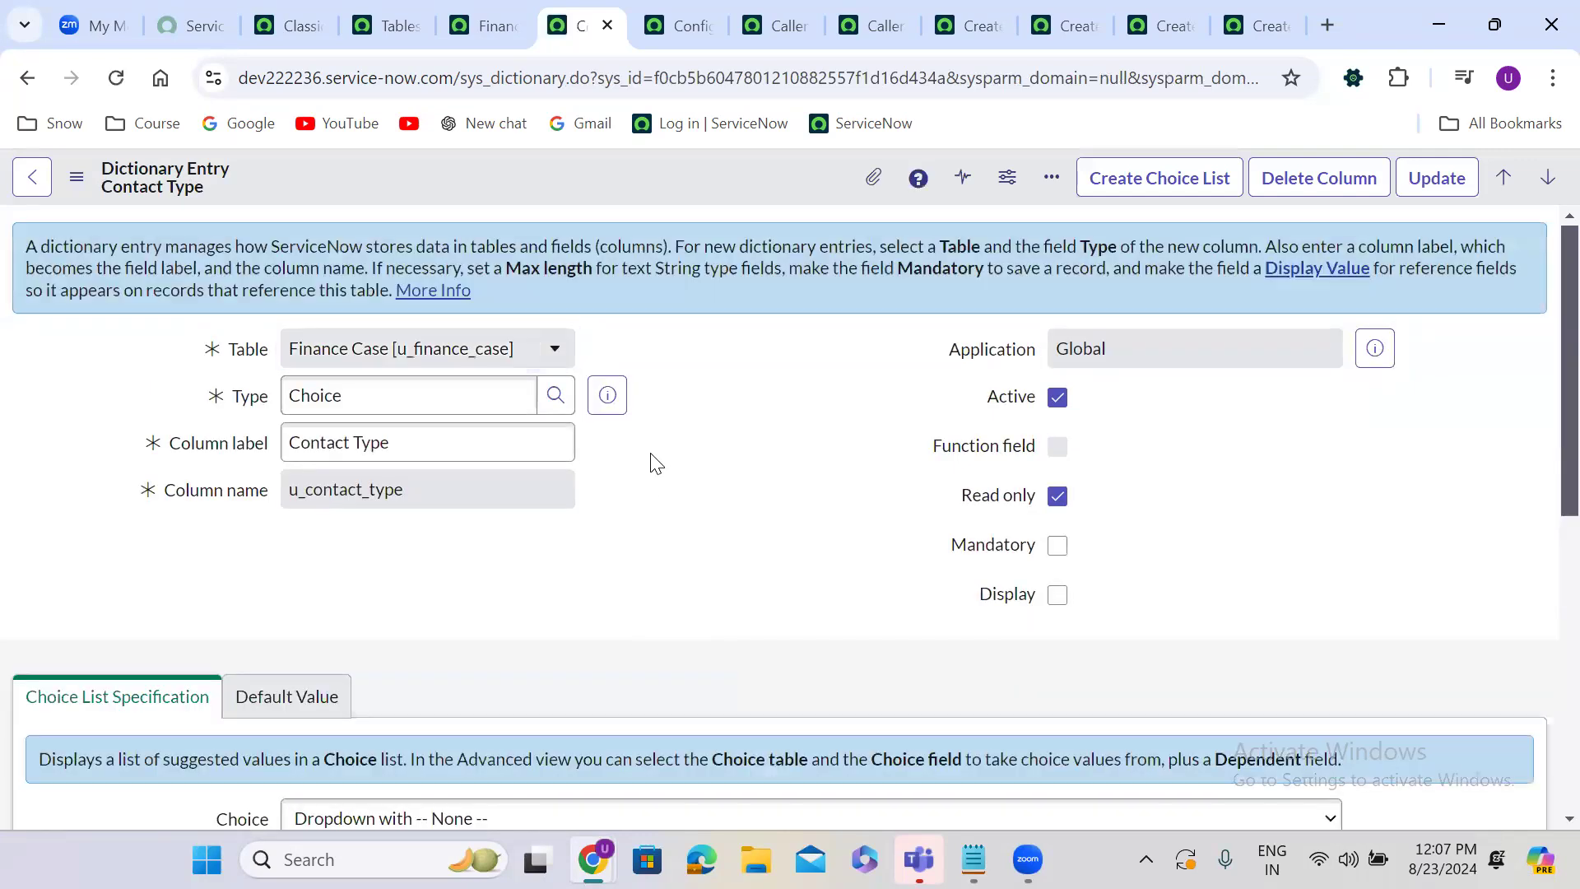
Add a Contact Type dictionary override for the Finance Case Log table that overrides read only with Read only unchecked, and submit it.
scroll(652, 460, "down", 7)
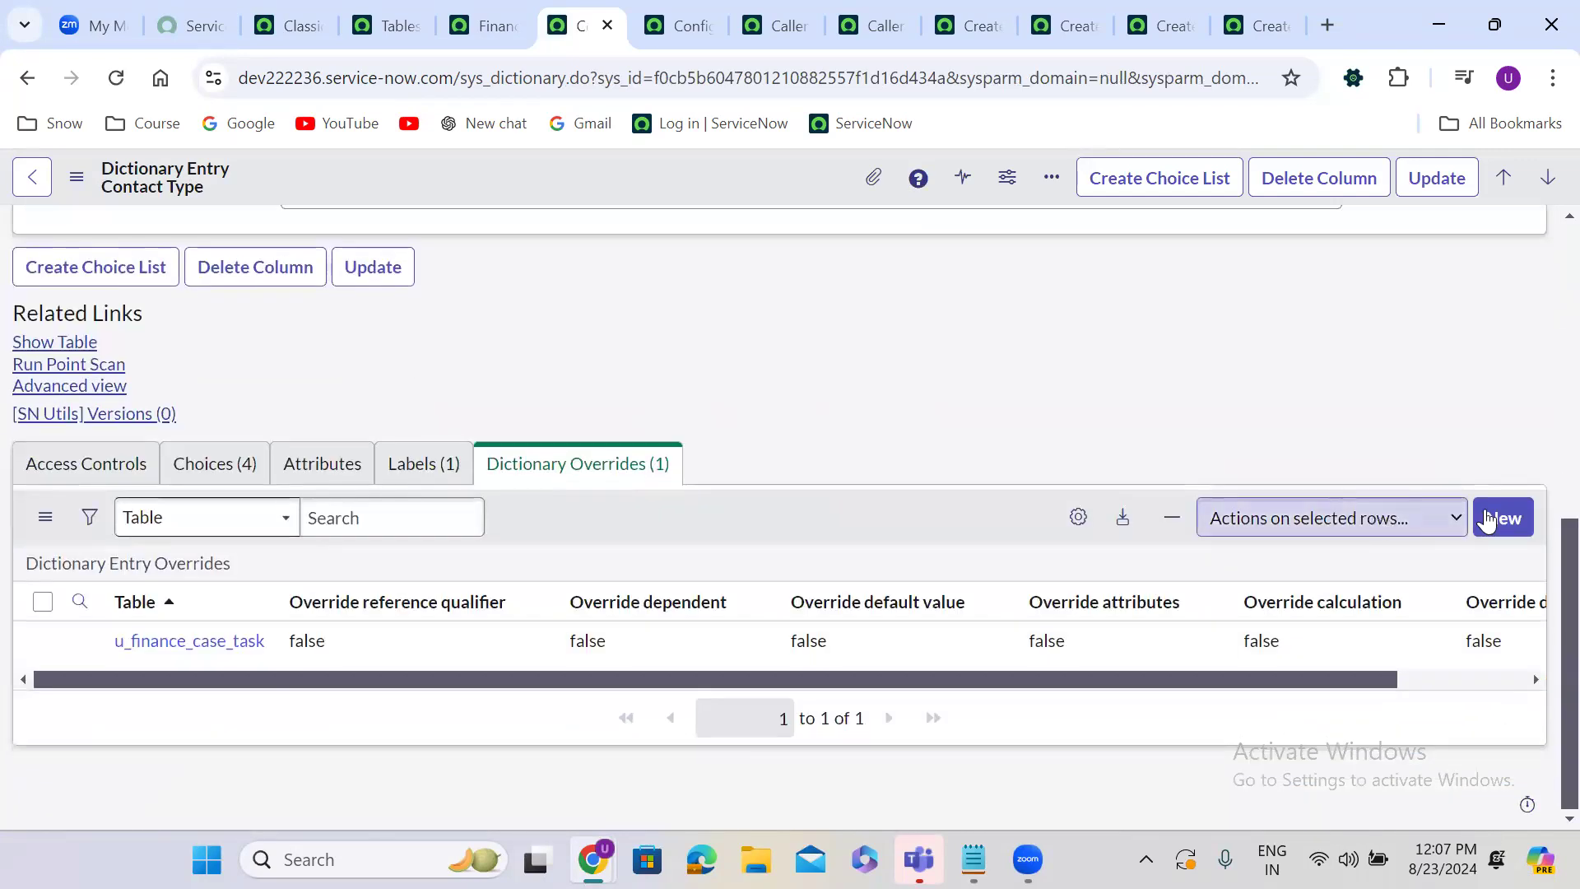
left_click(1506, 519)
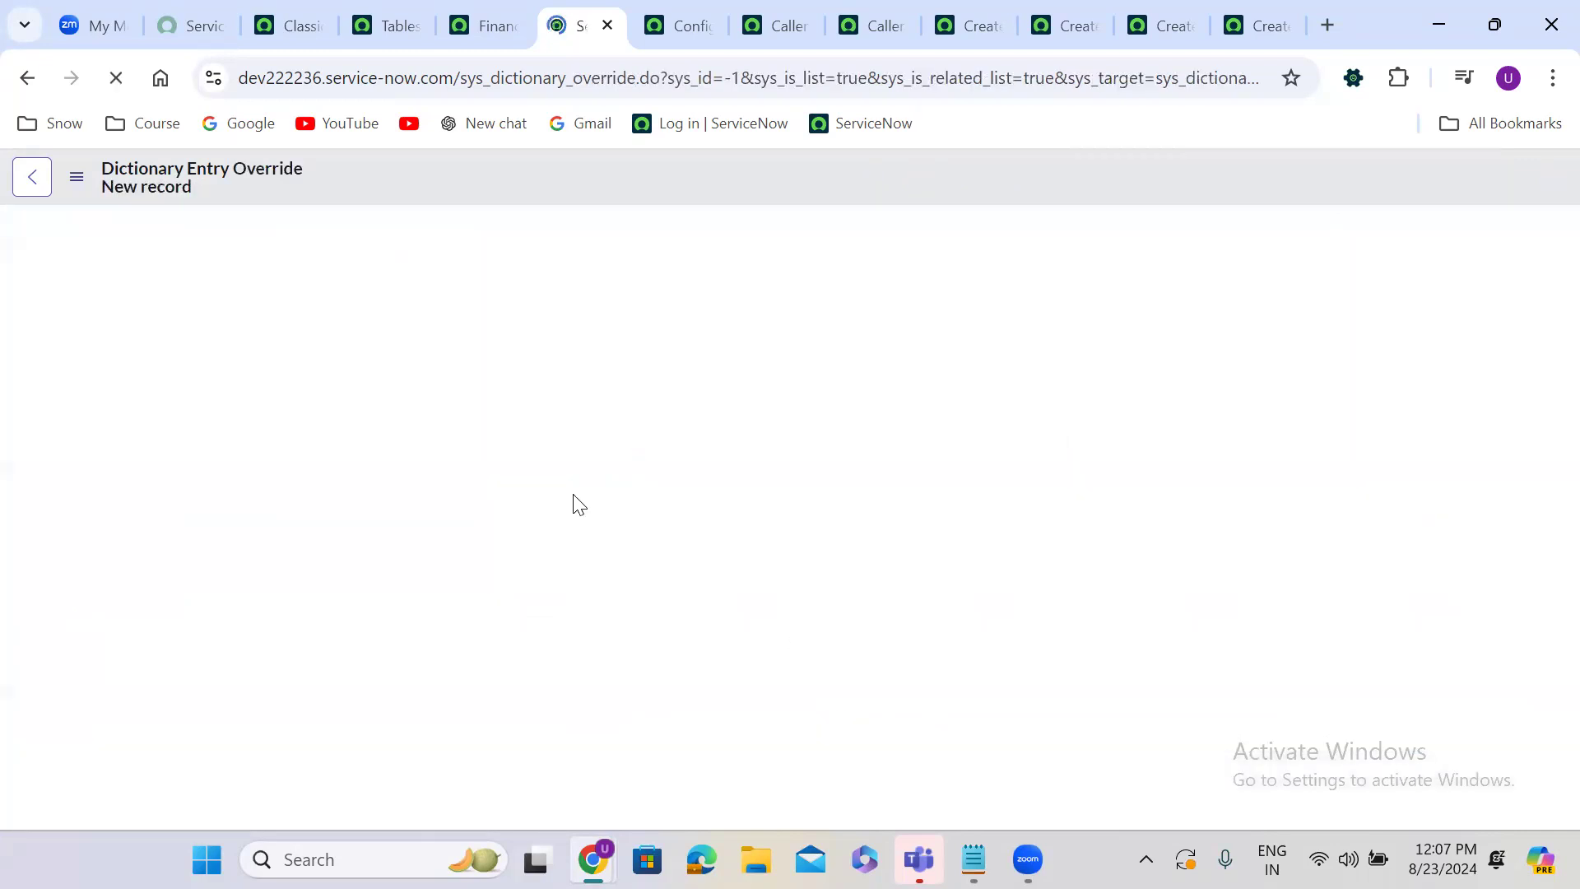
left_click(459, 621)
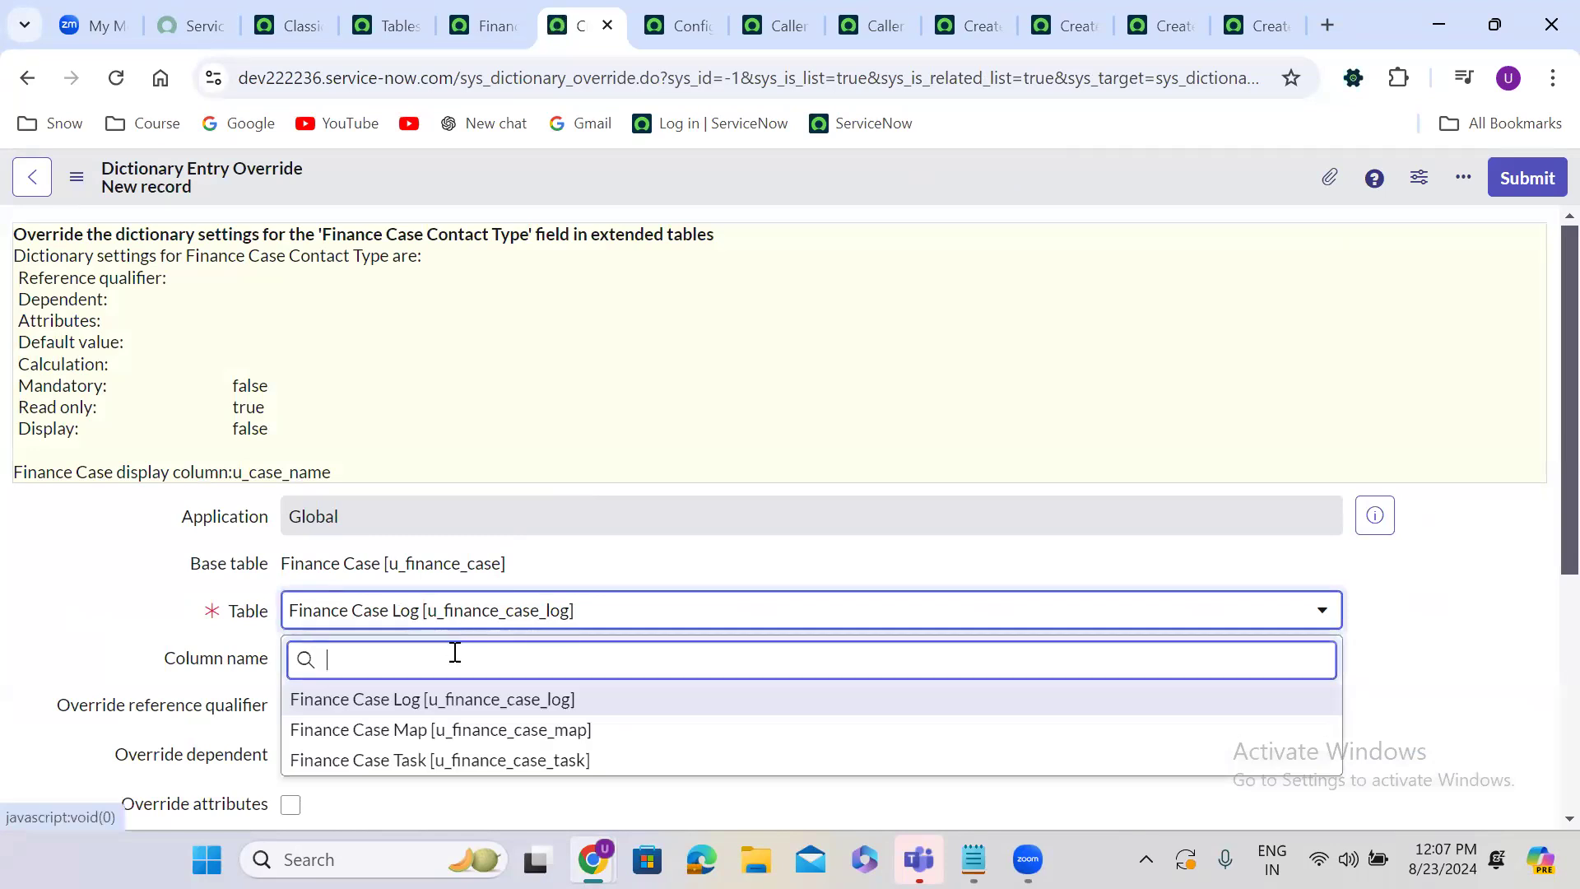
left_click(447, 706)
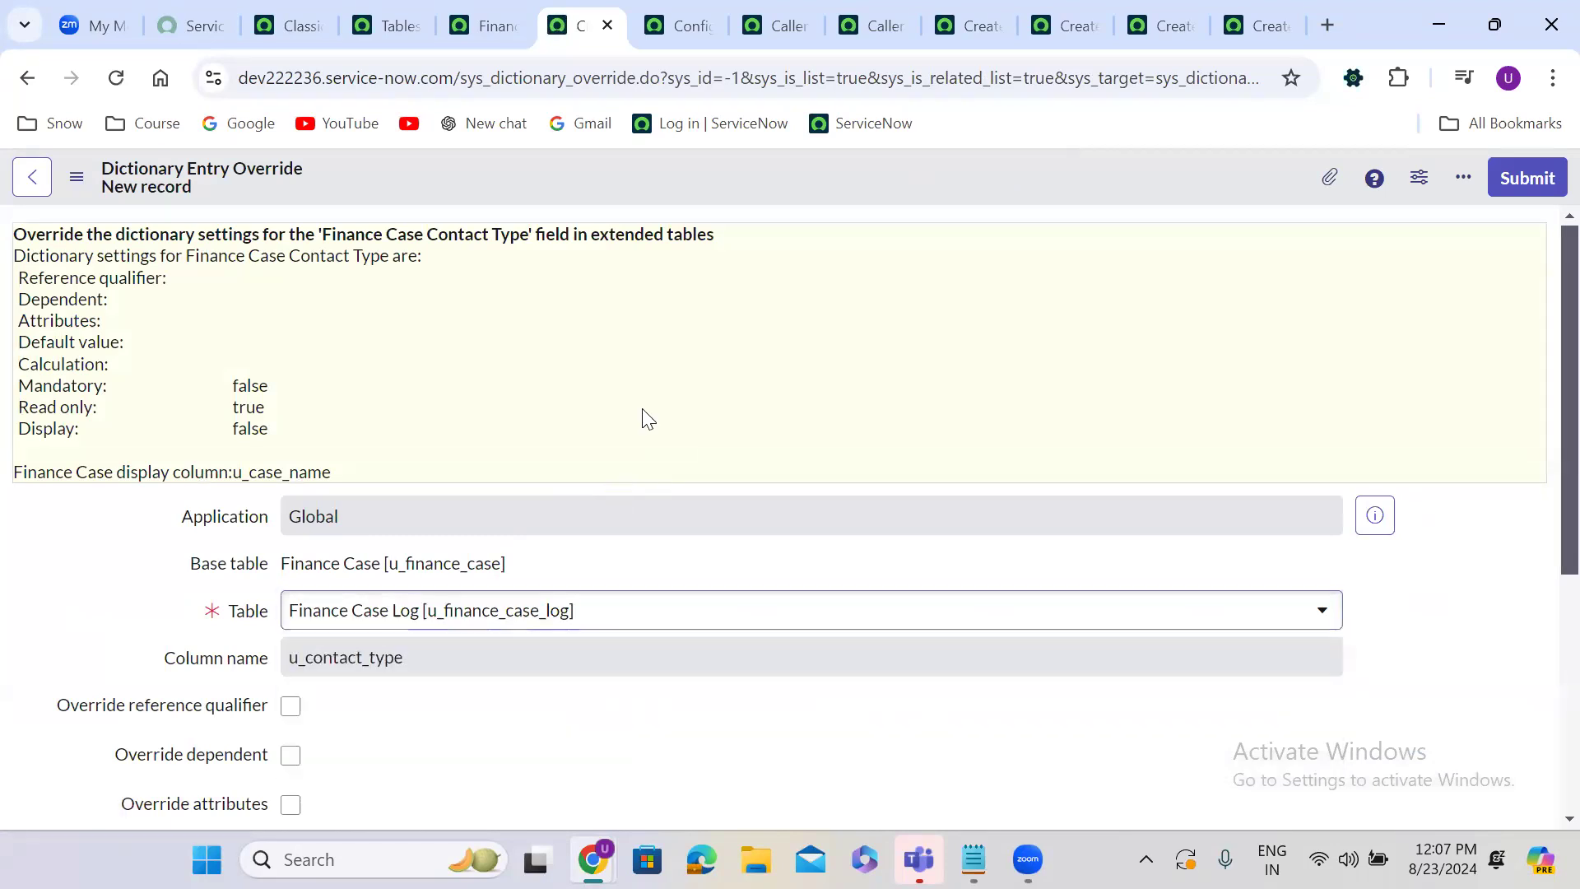
left_click(645, 416)
scroll(645, 416, "down", 1)
scroll(645, 416, "down", 5)
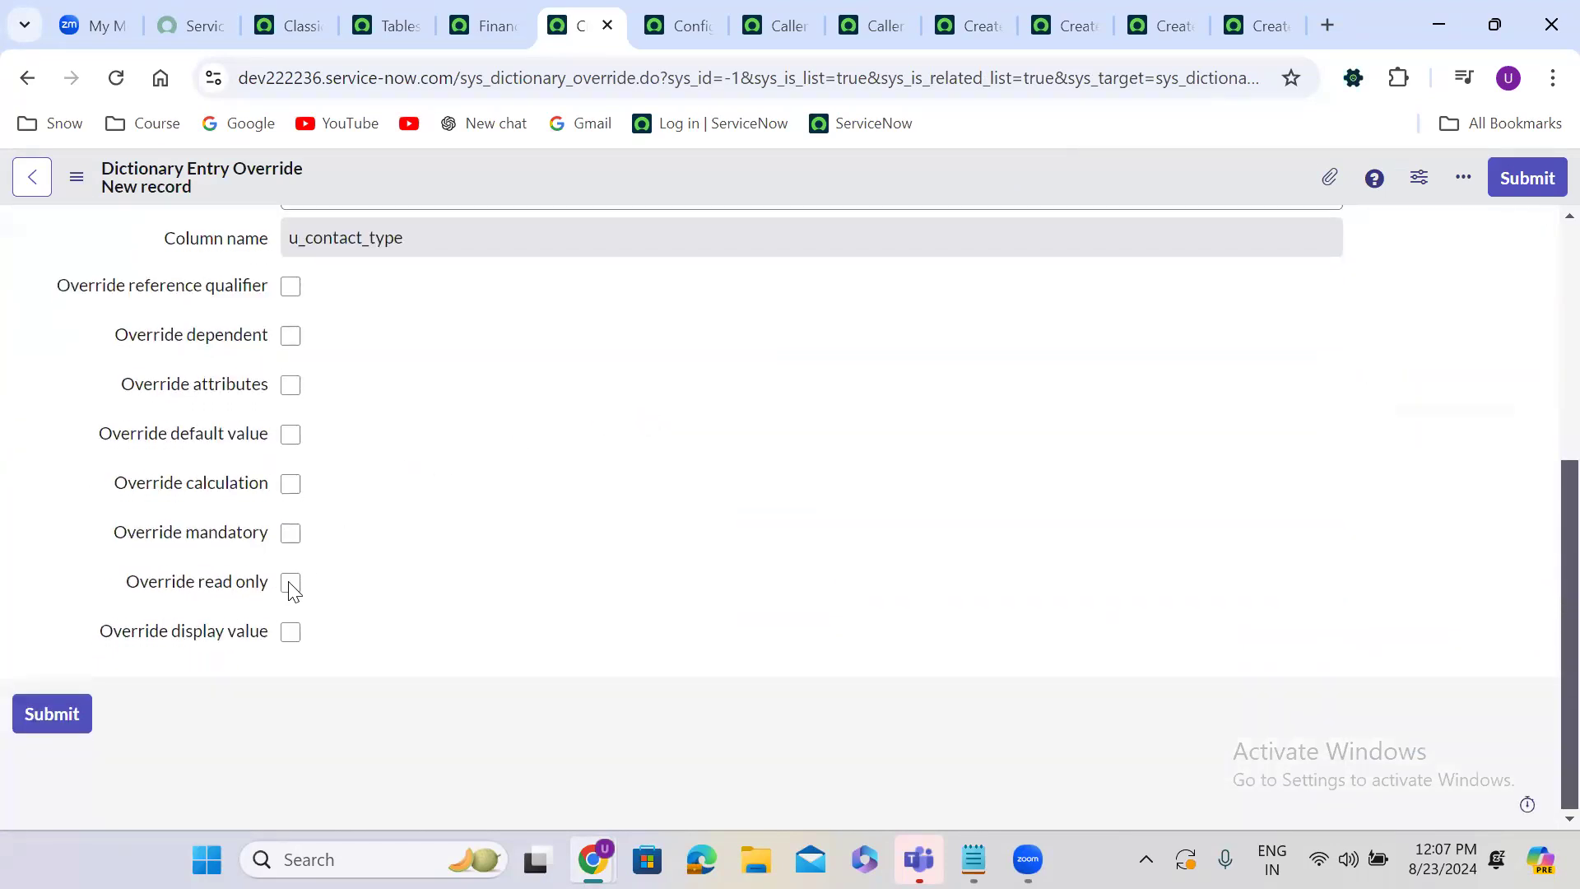
left_click(291, 583)
left_click(1536, 173)
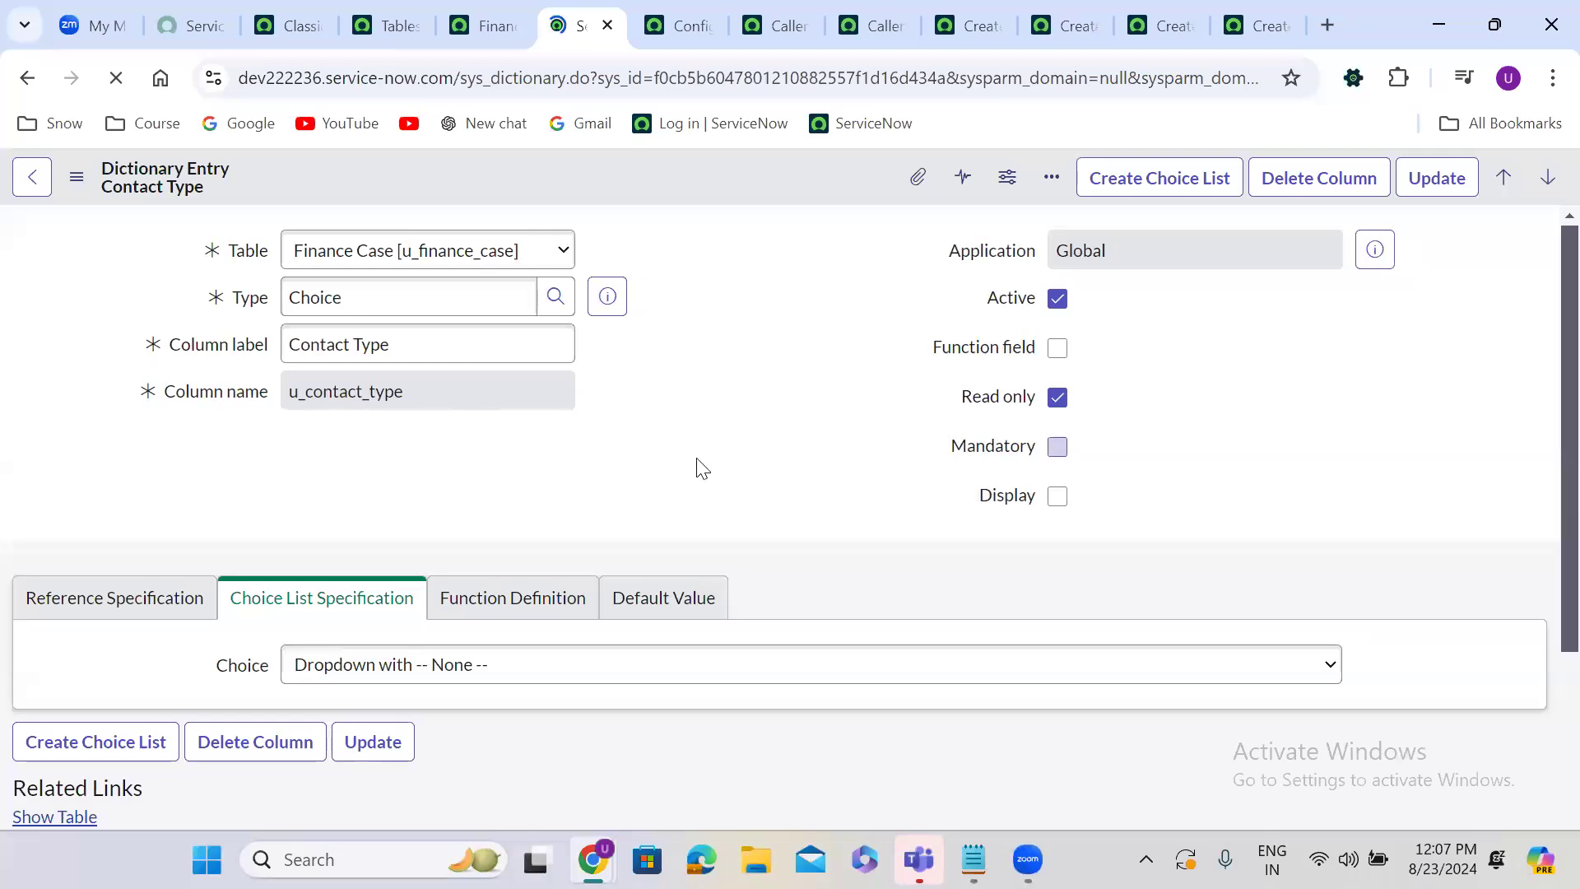
Create and submit a Contact Type dictionary override for the Finance Case Map table.
scroll(672, 470, "down", 2)
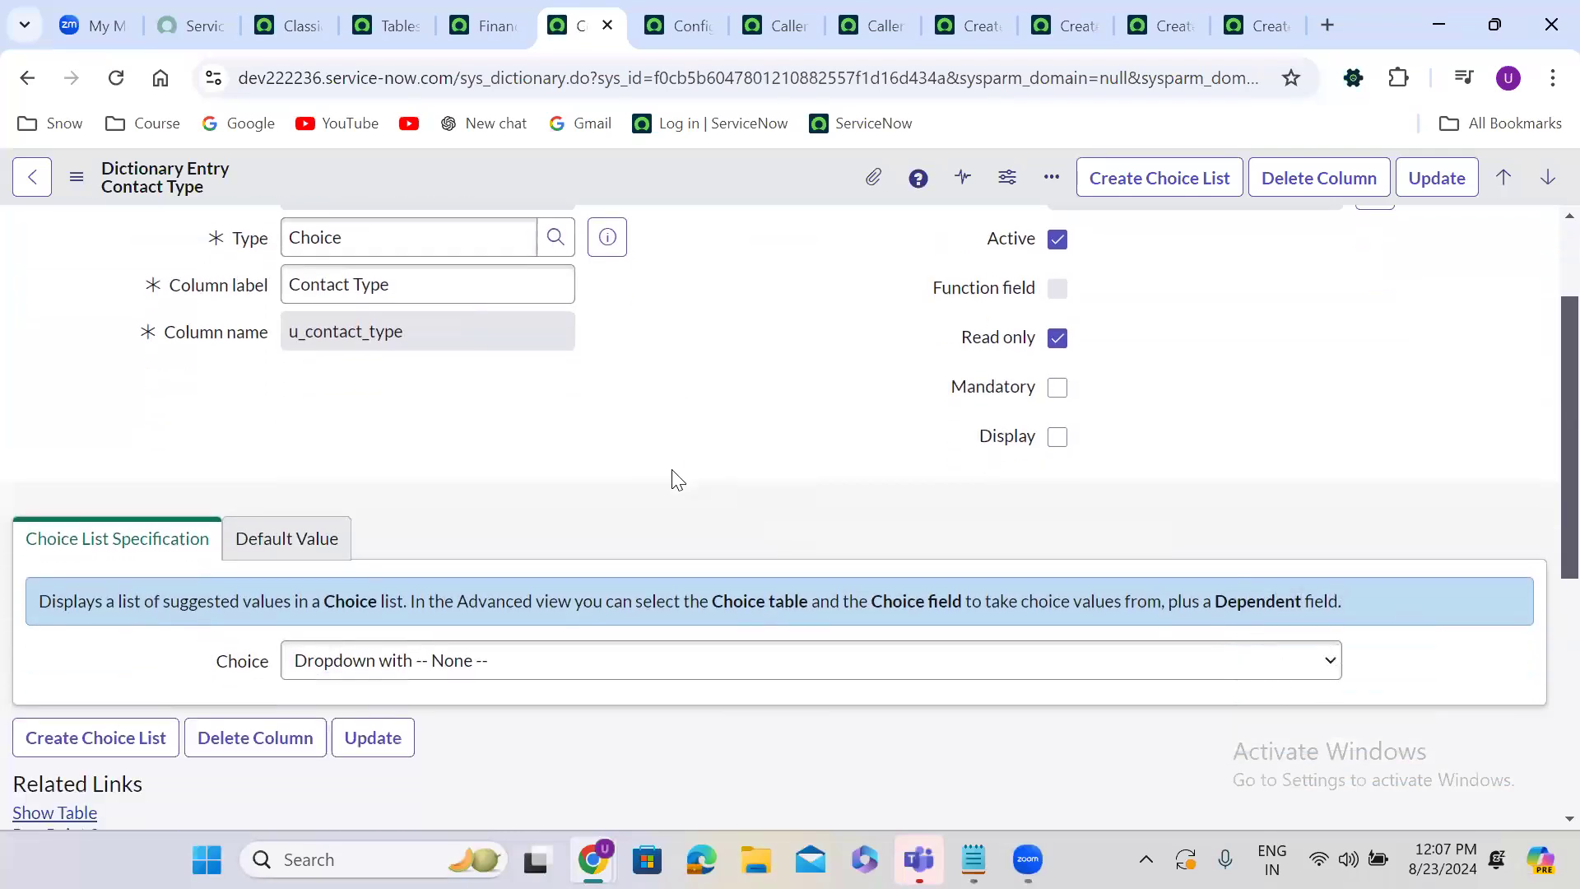
scroll(673, 476, "down", 6)
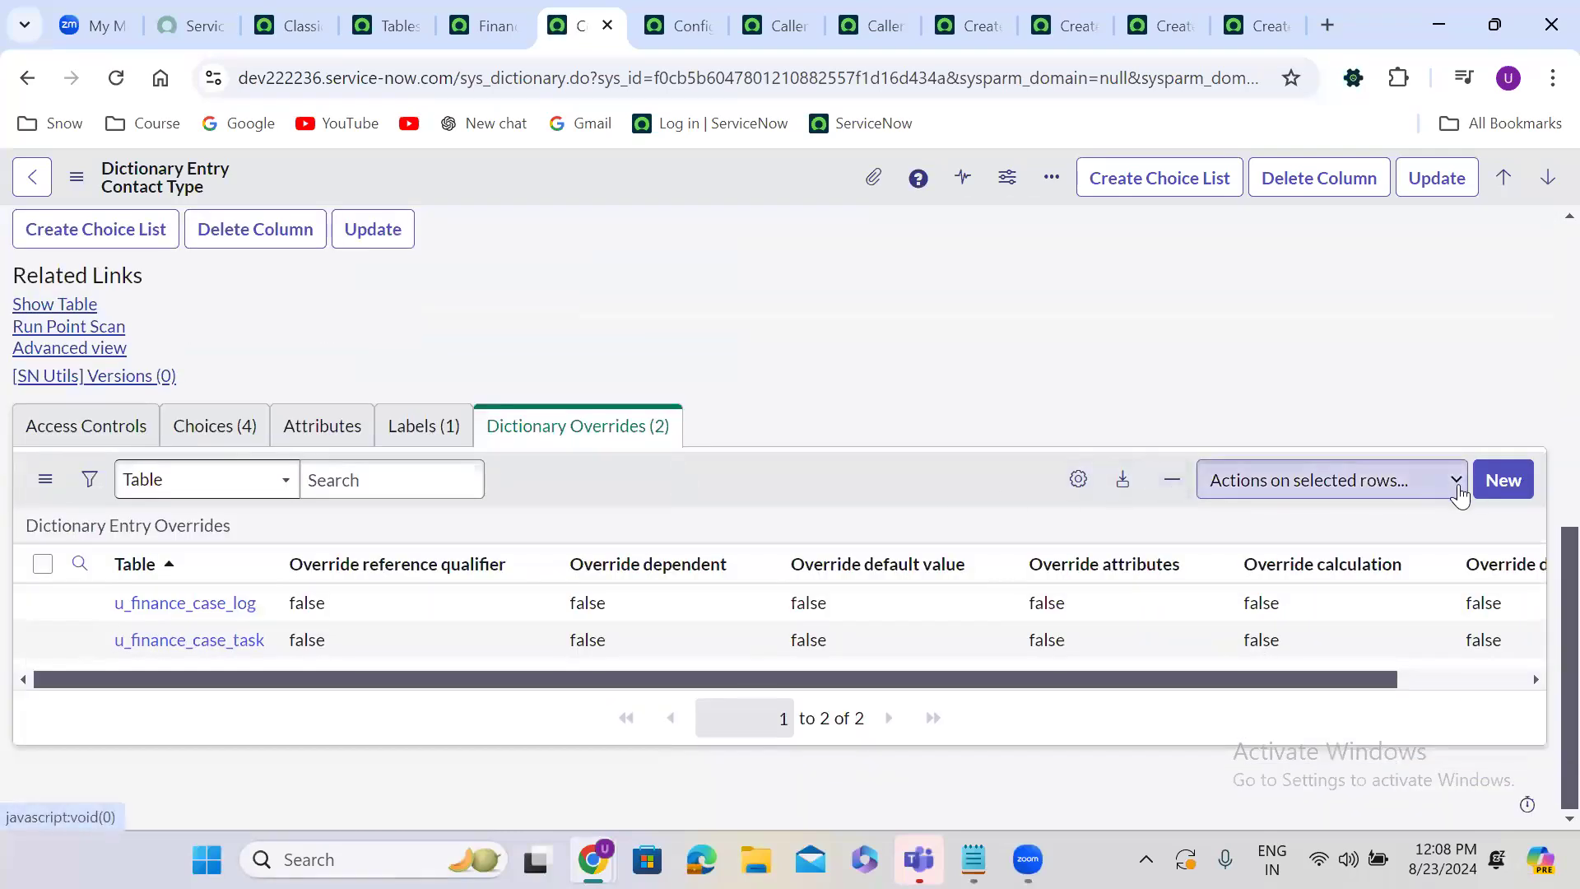
left_click(1502, 479)
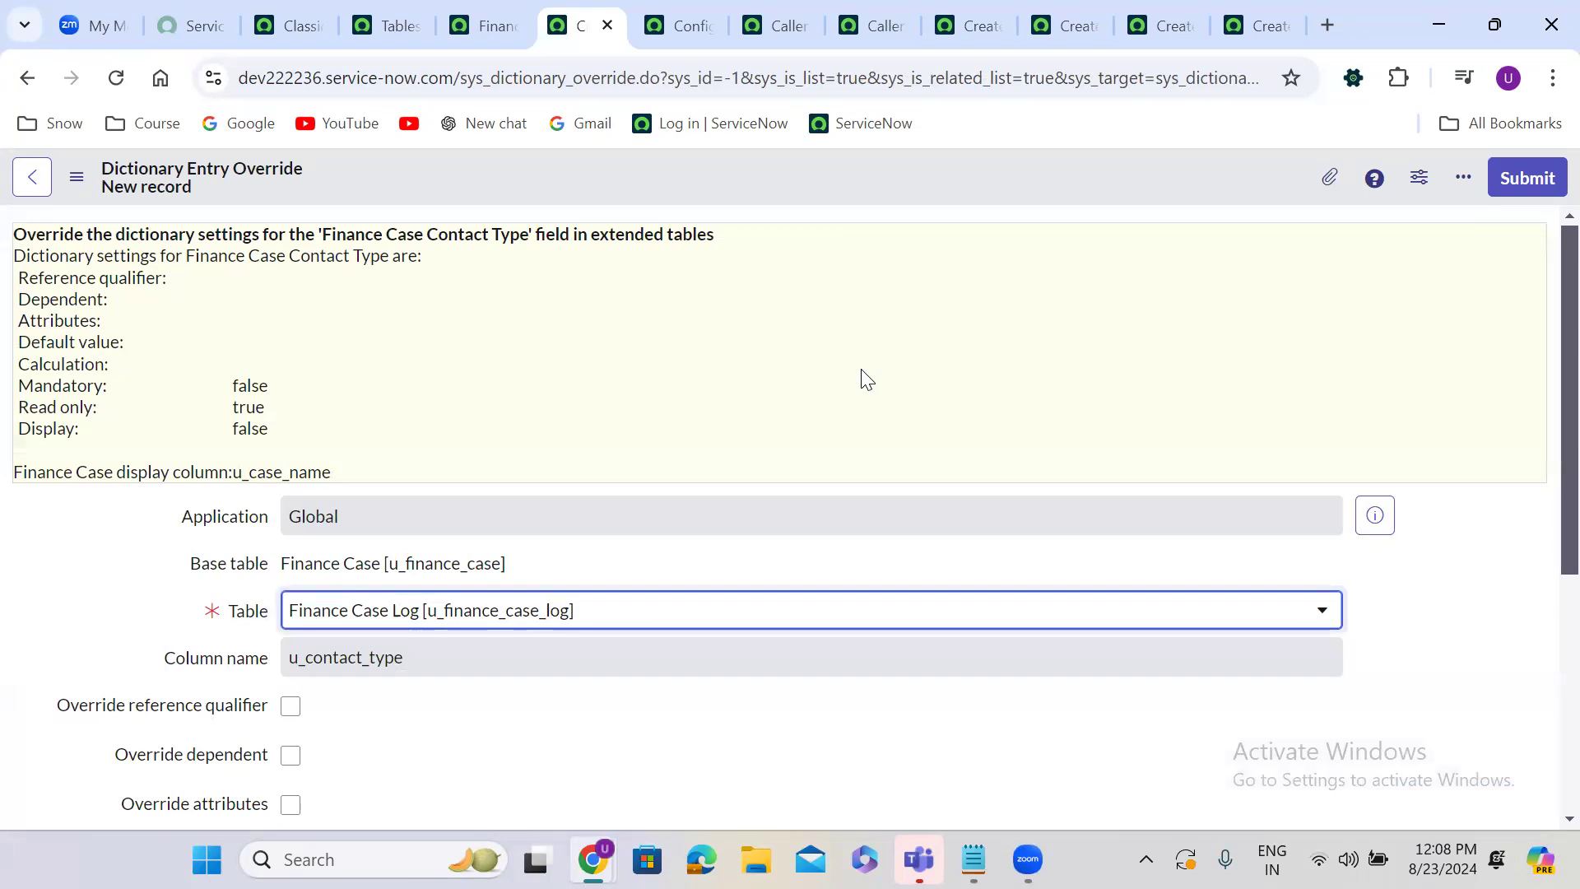
left_click(590, 441)
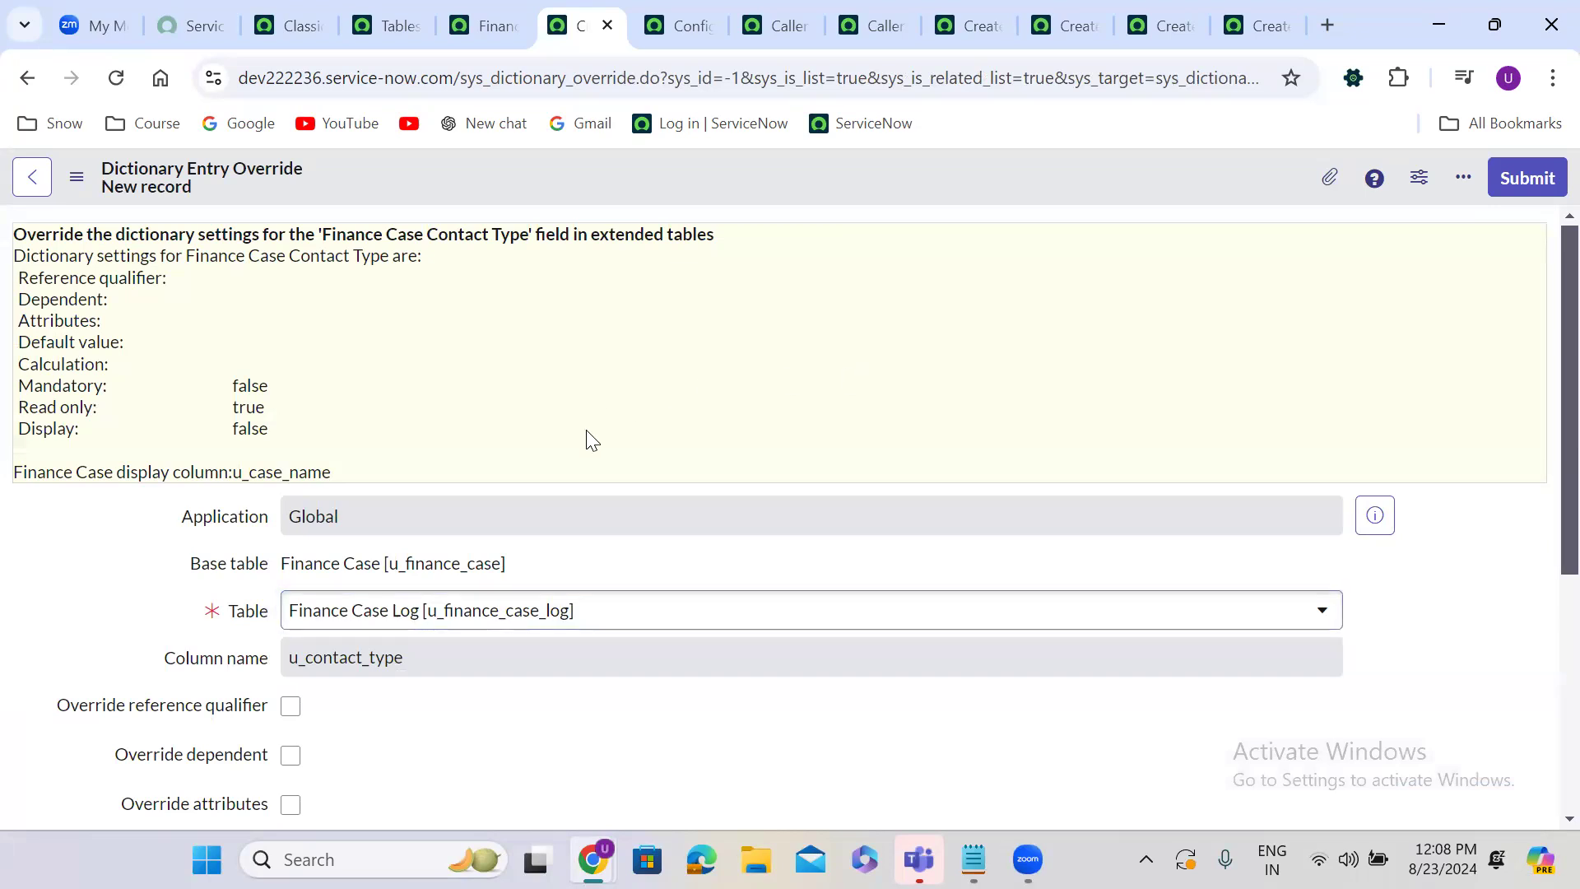
scroll(586, 429, "down", 3)
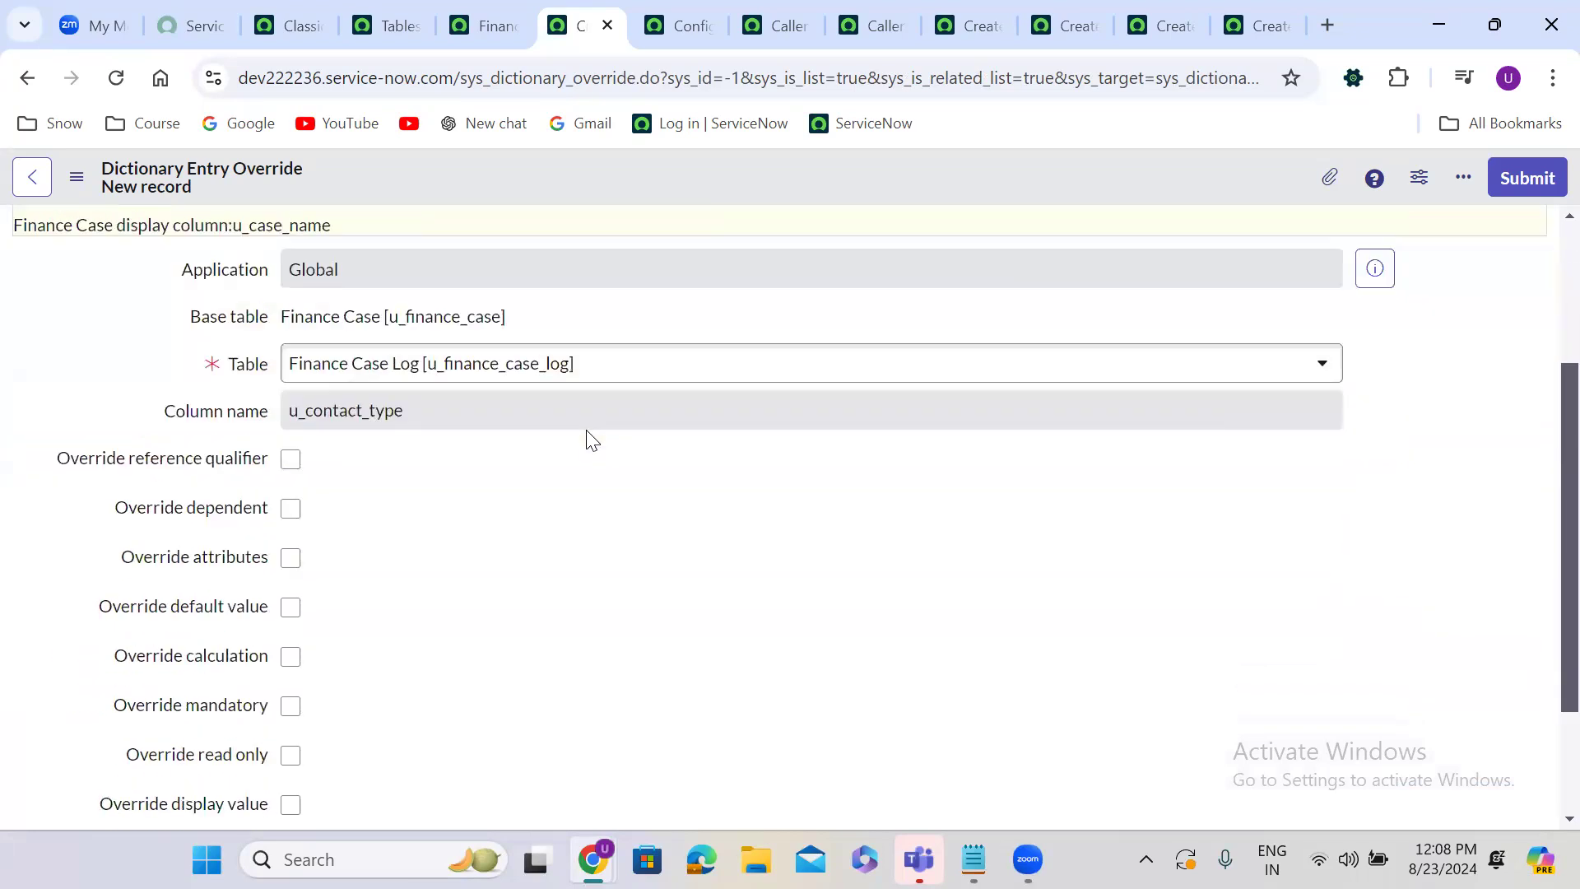
left_click(447, 354)
left_click(451, 484)
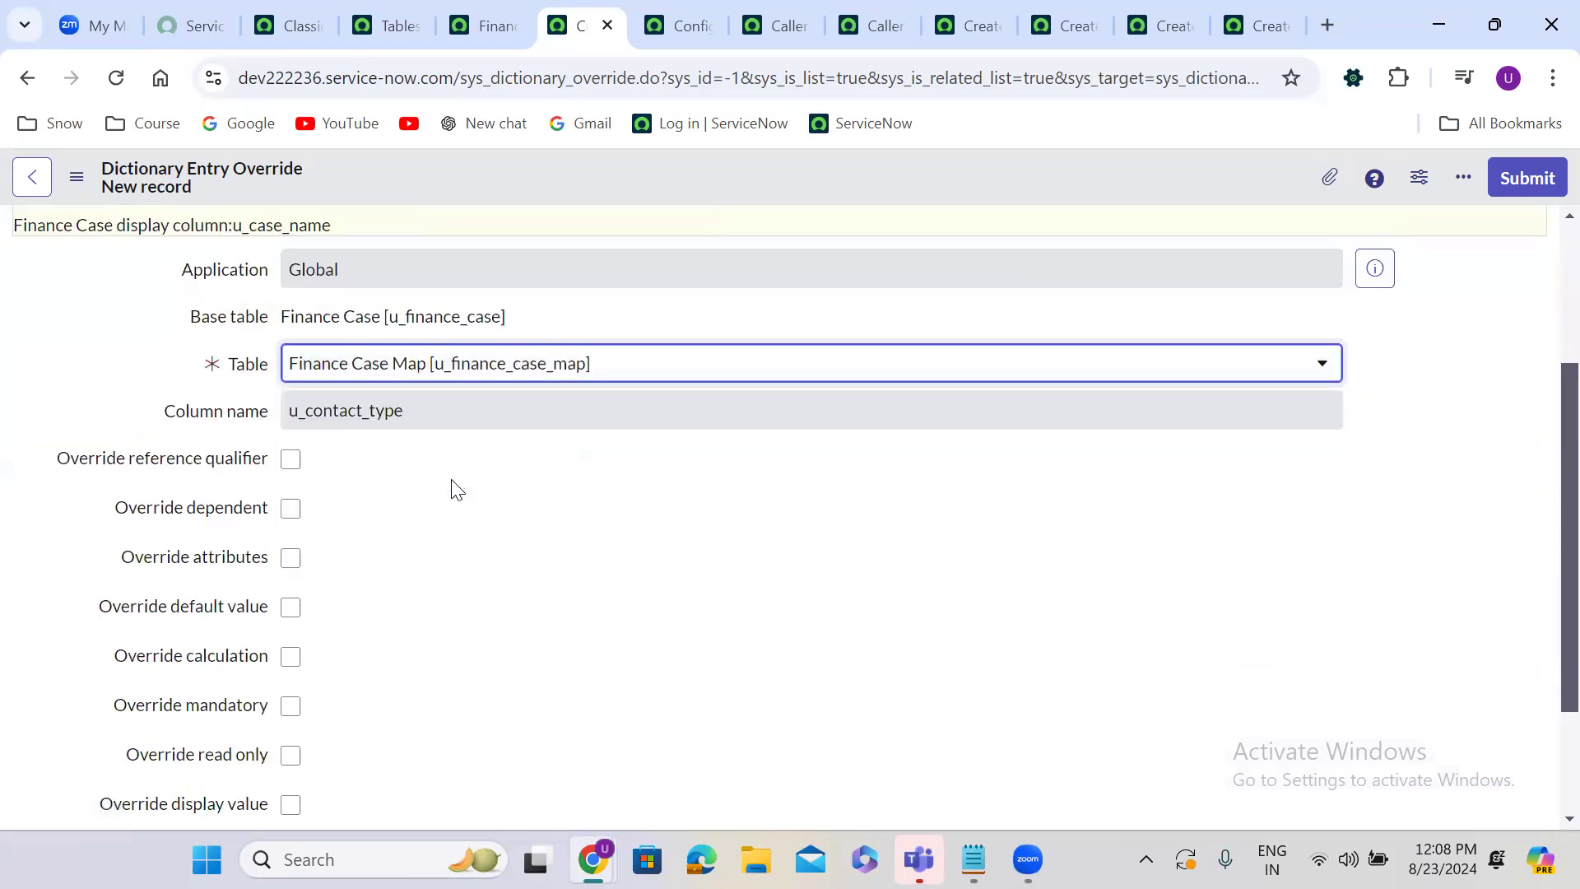
left_click(1530, 180)
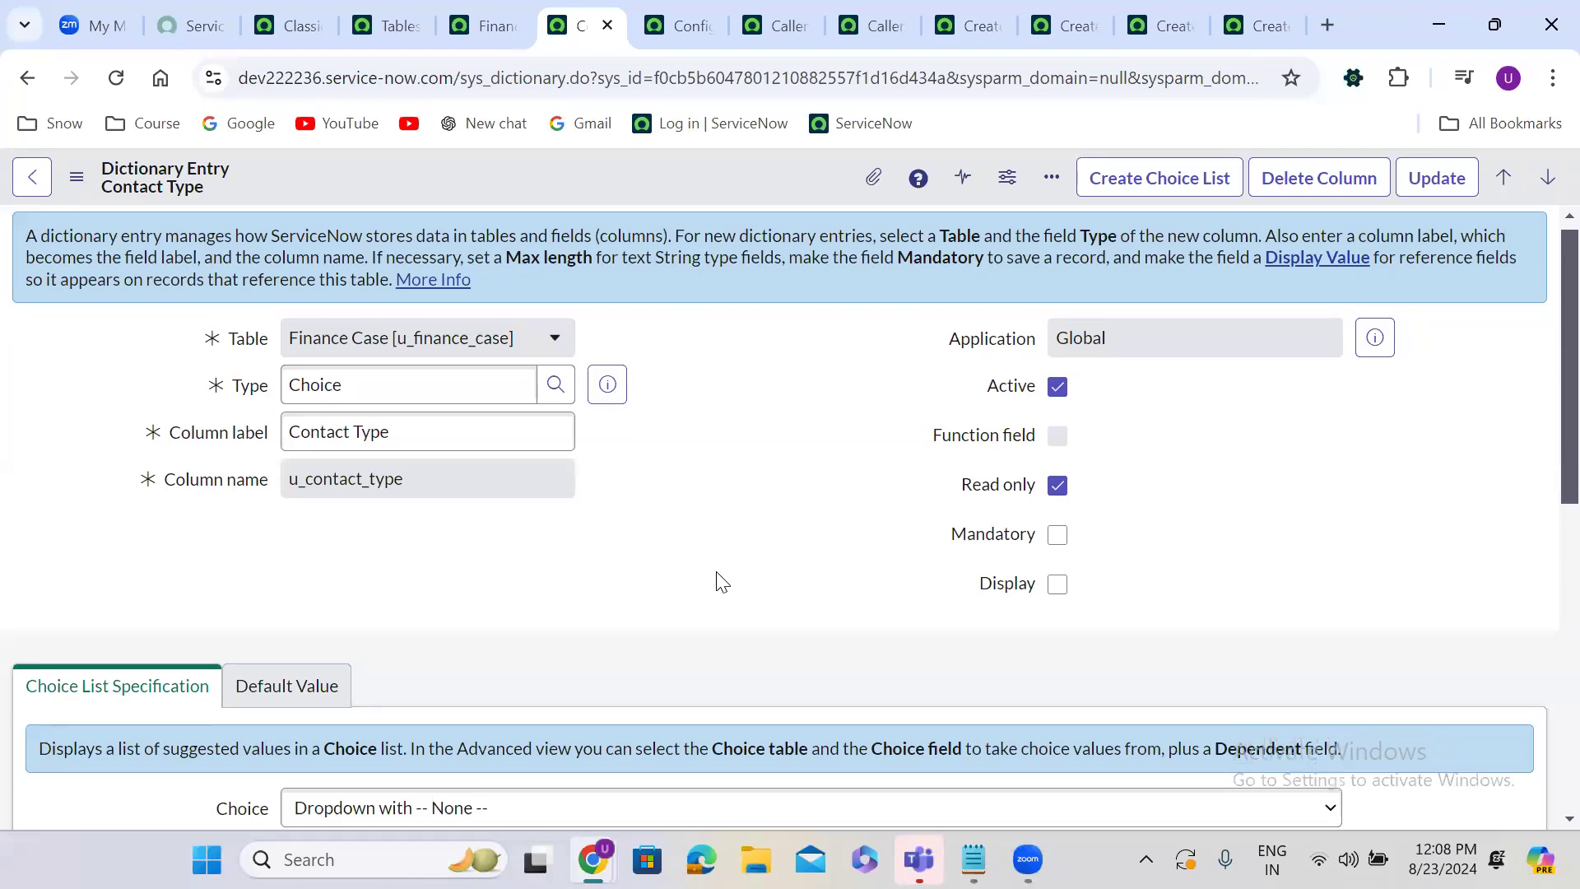
Review the Contact Type overrides list, and reload the new Finance Case and Finance Case Task forms to check their Contact Type field.
scroll(720, 580, "down", 8)
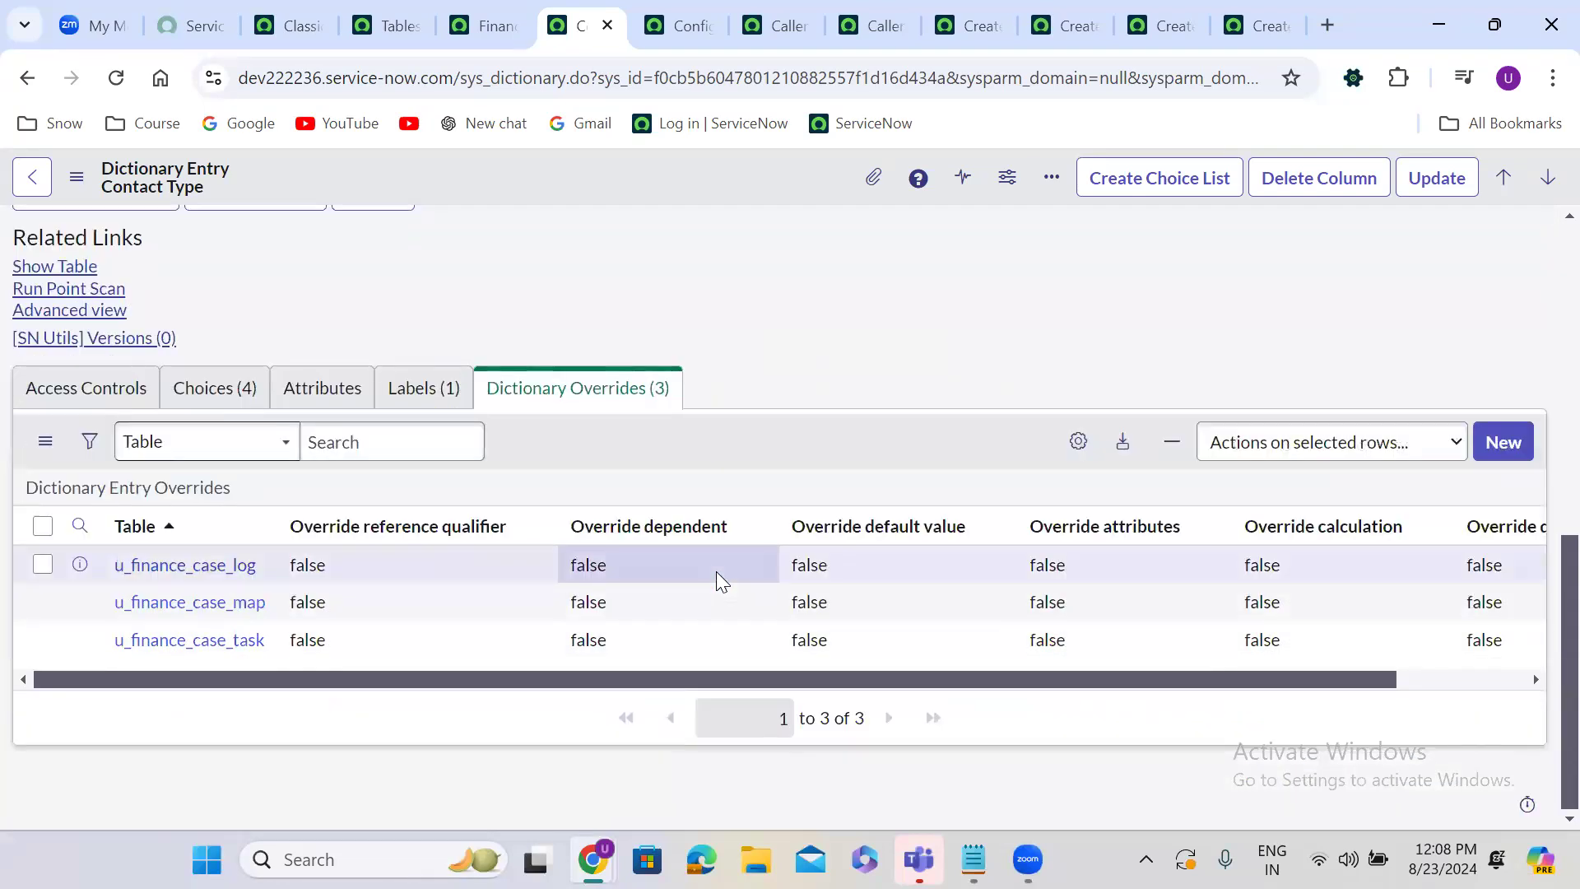
left_click(962, 23)
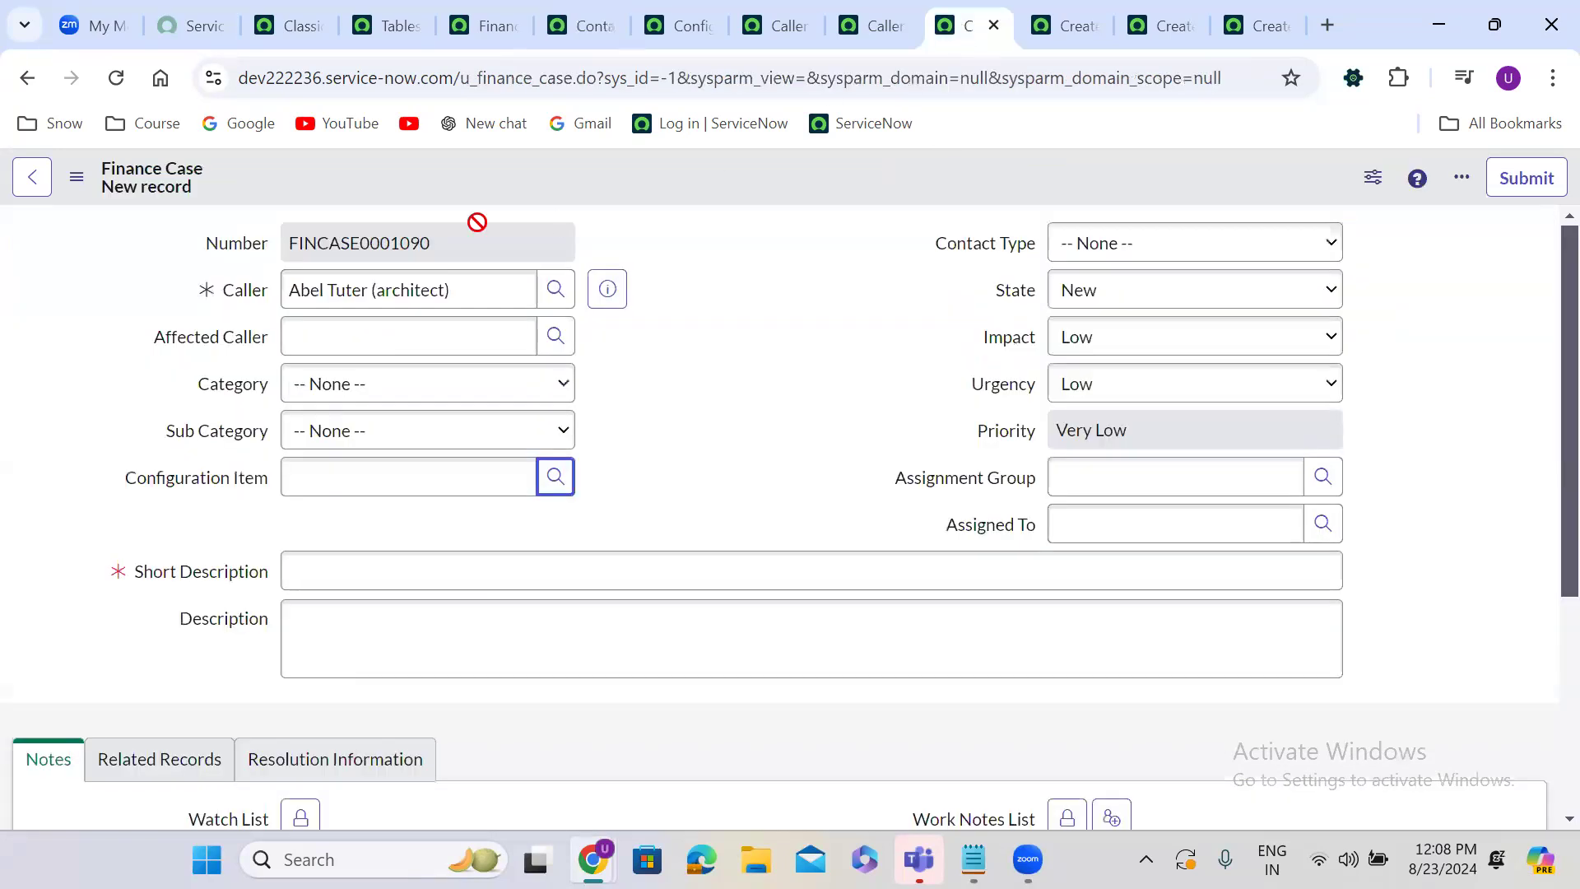
left_click(117, 79)
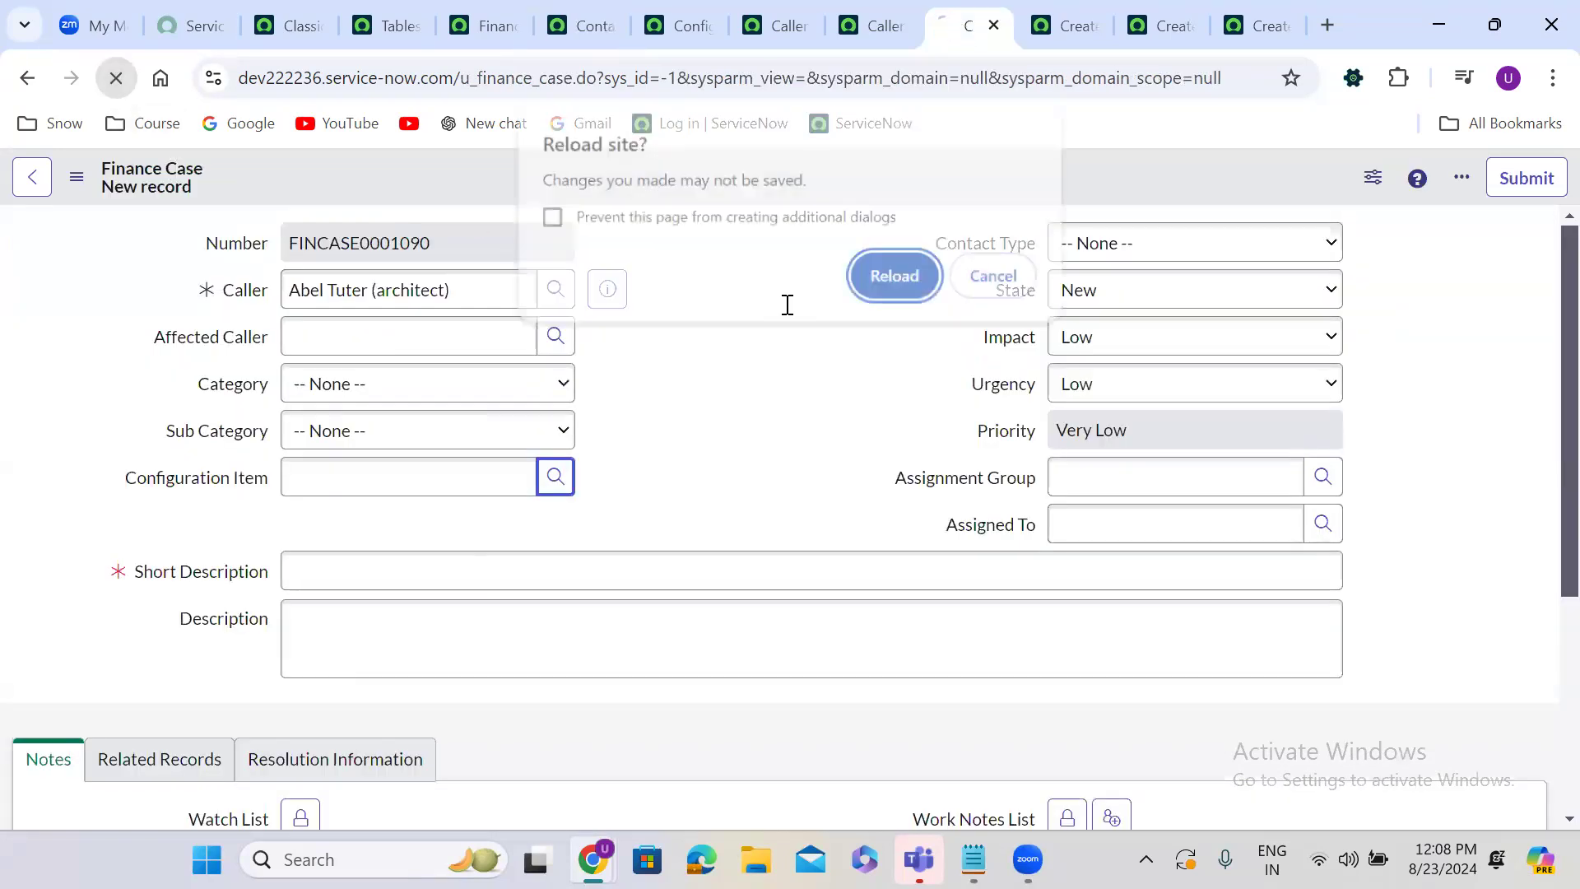
left_click(868, 285)
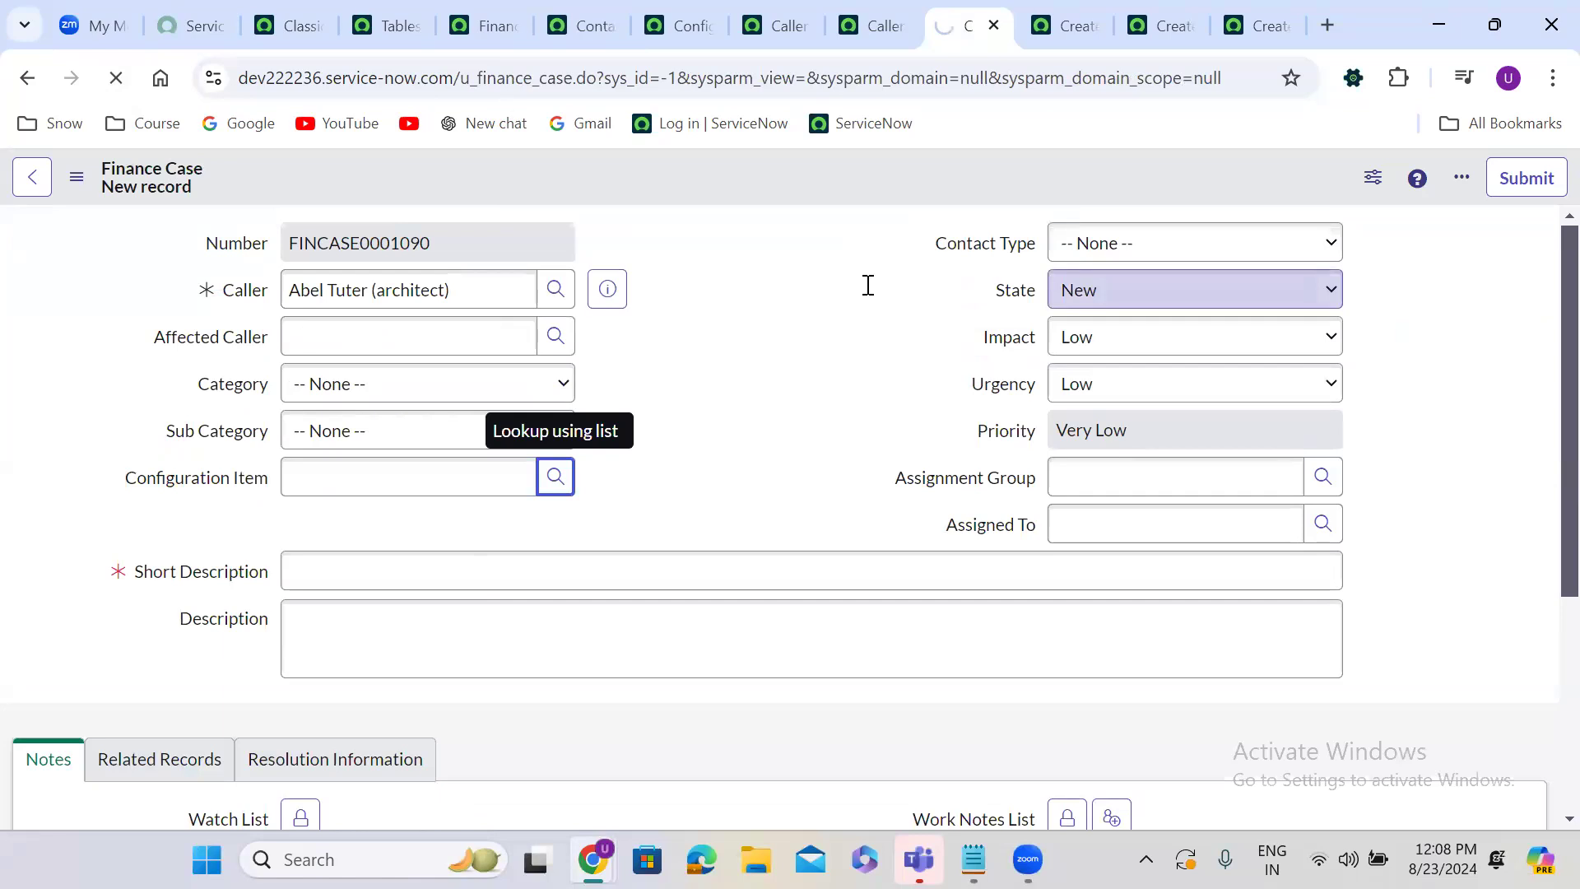
left_click(1047, 12)
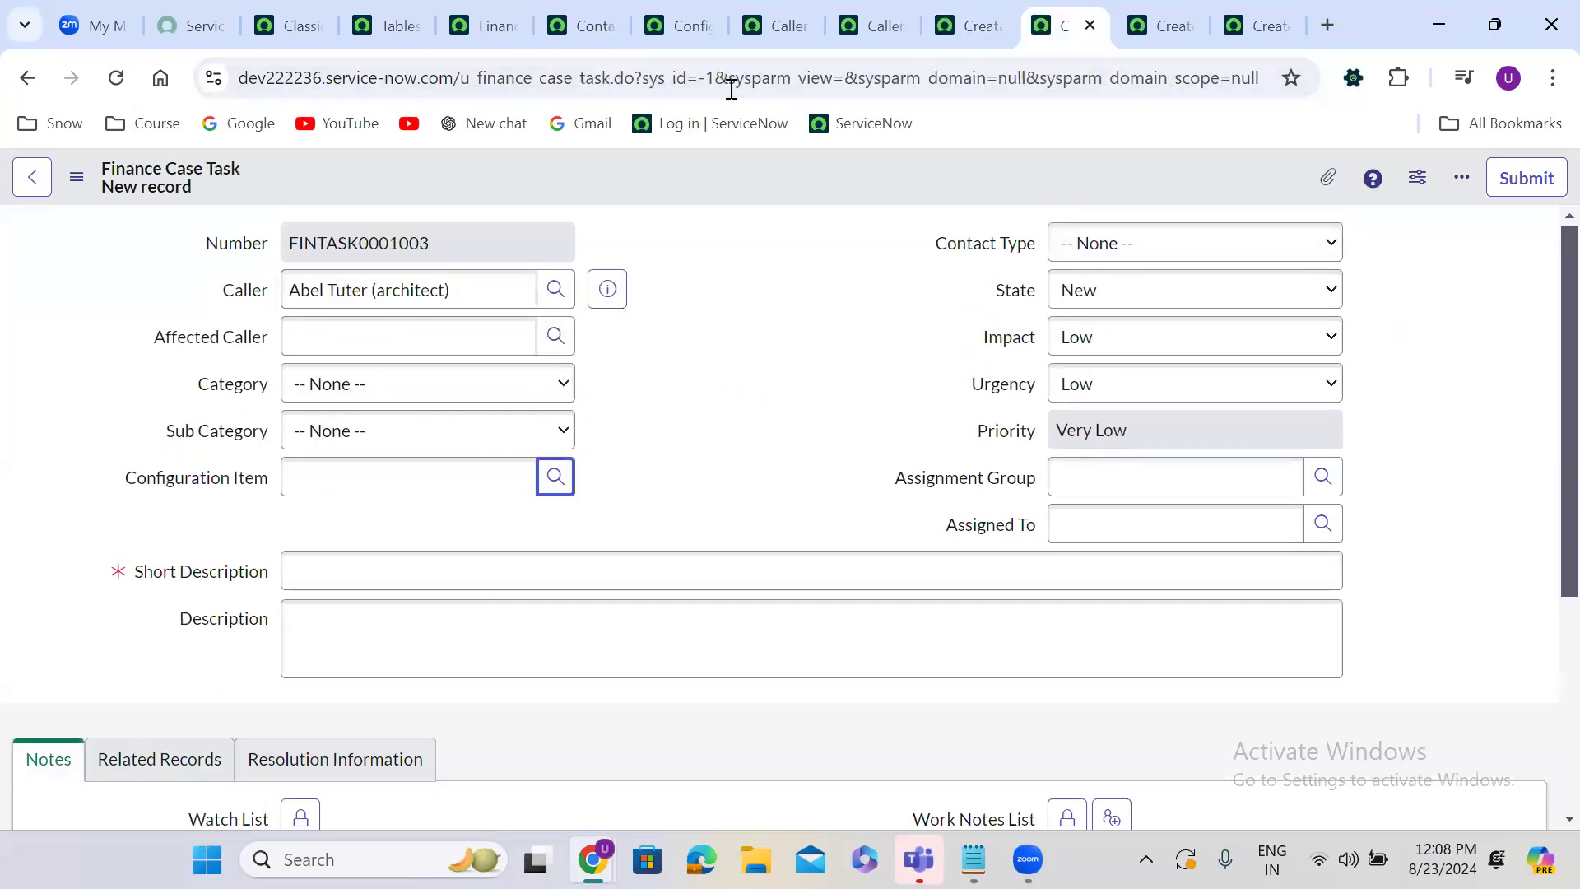
left_click(116, 74)
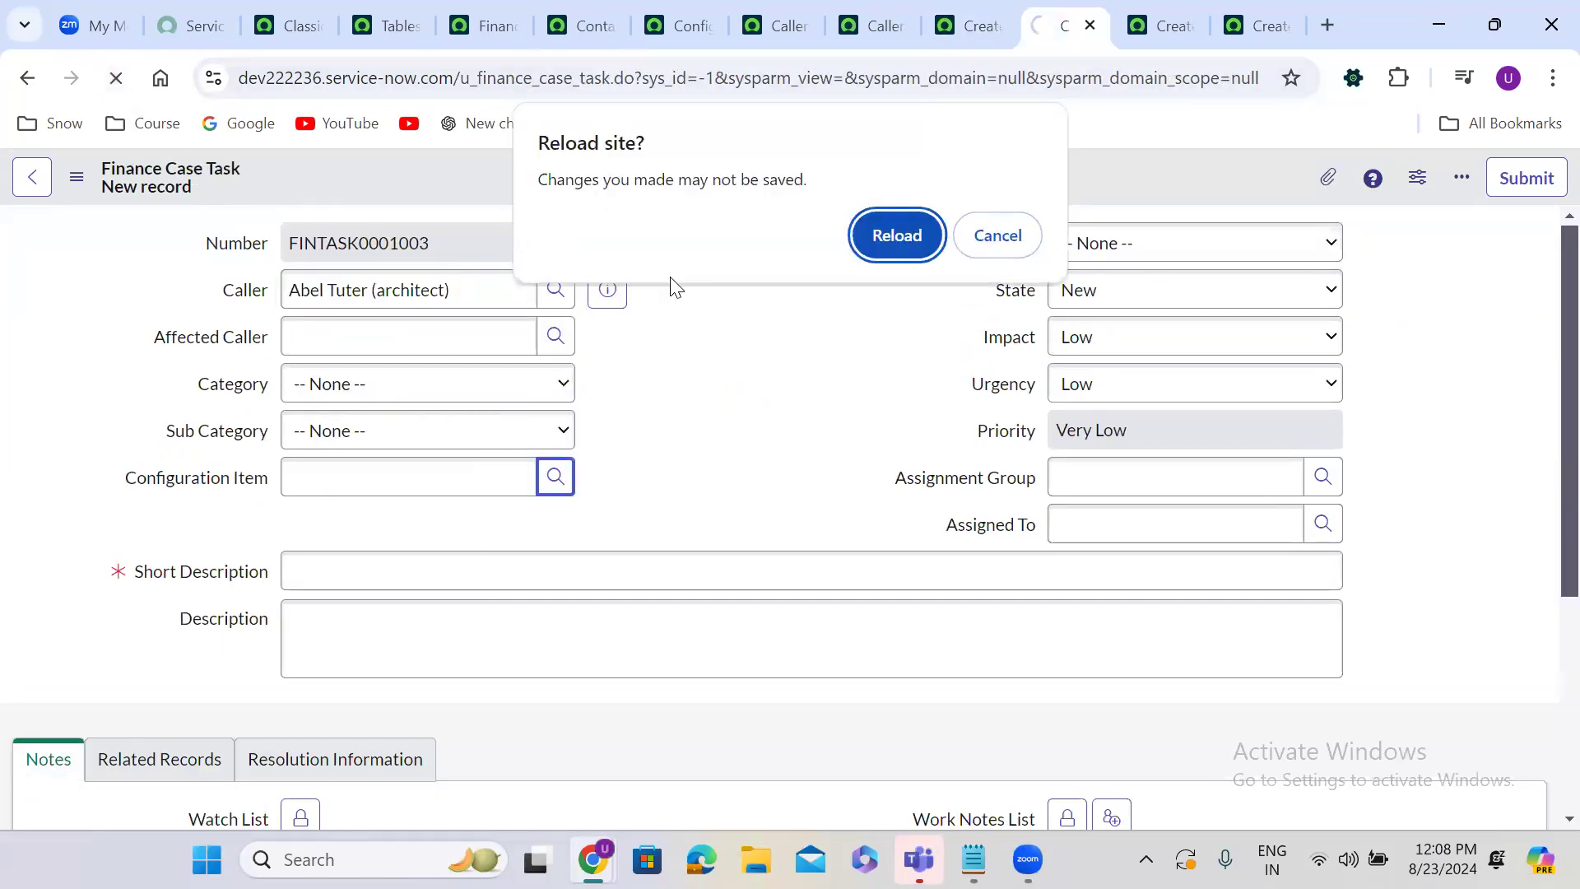
left_click(895, 236)
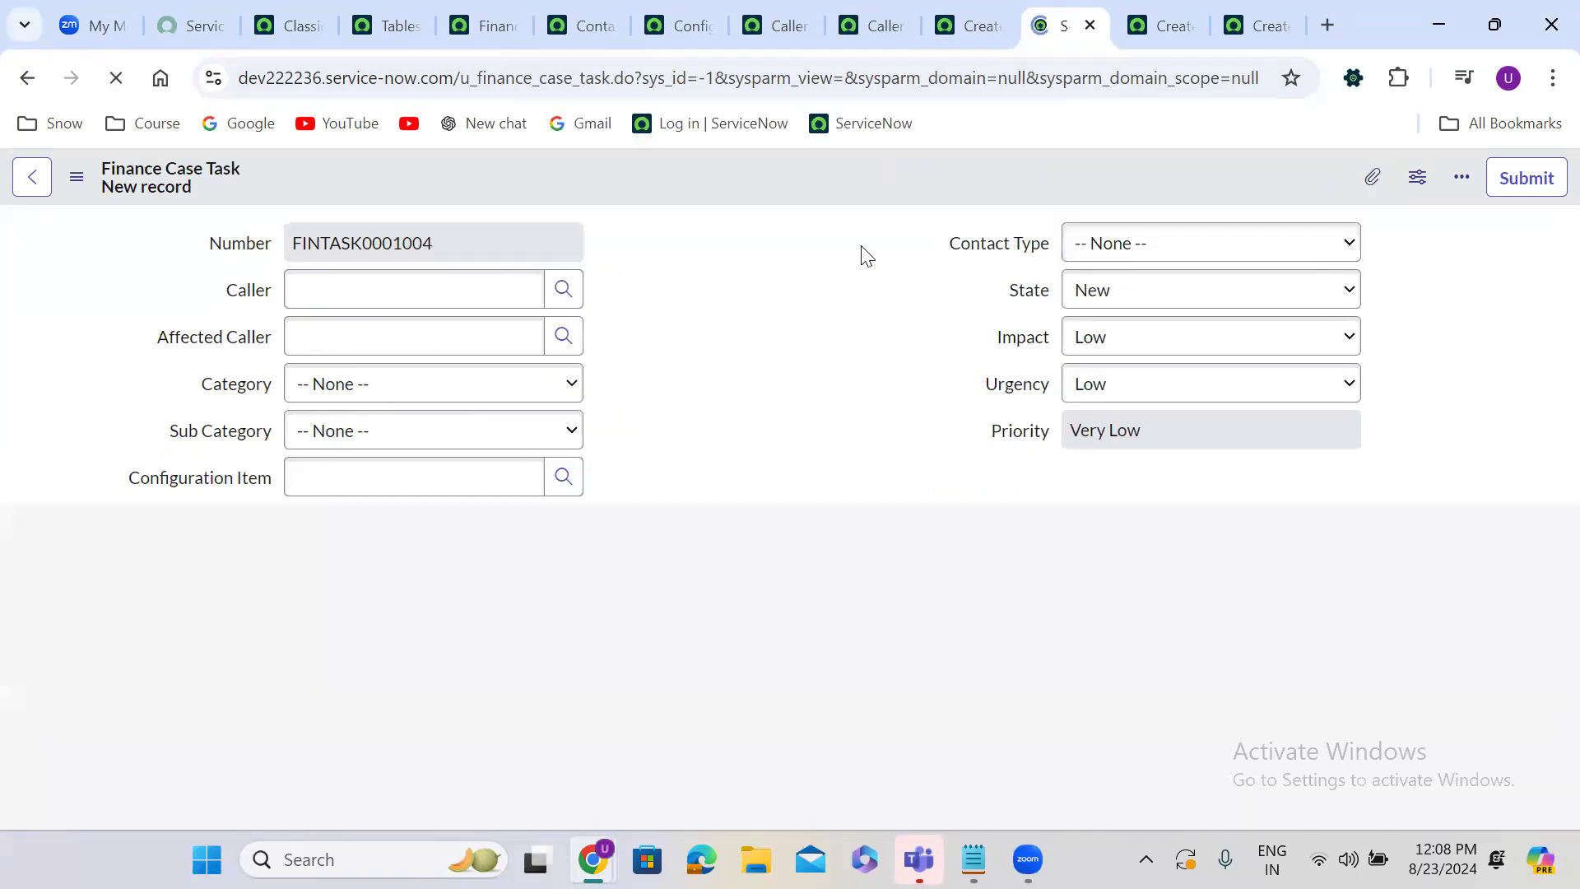
Reload the new Finance Case Log and Finance Case Map forms to check whether their Contact Type field is read only.
left_click(1161, 11)
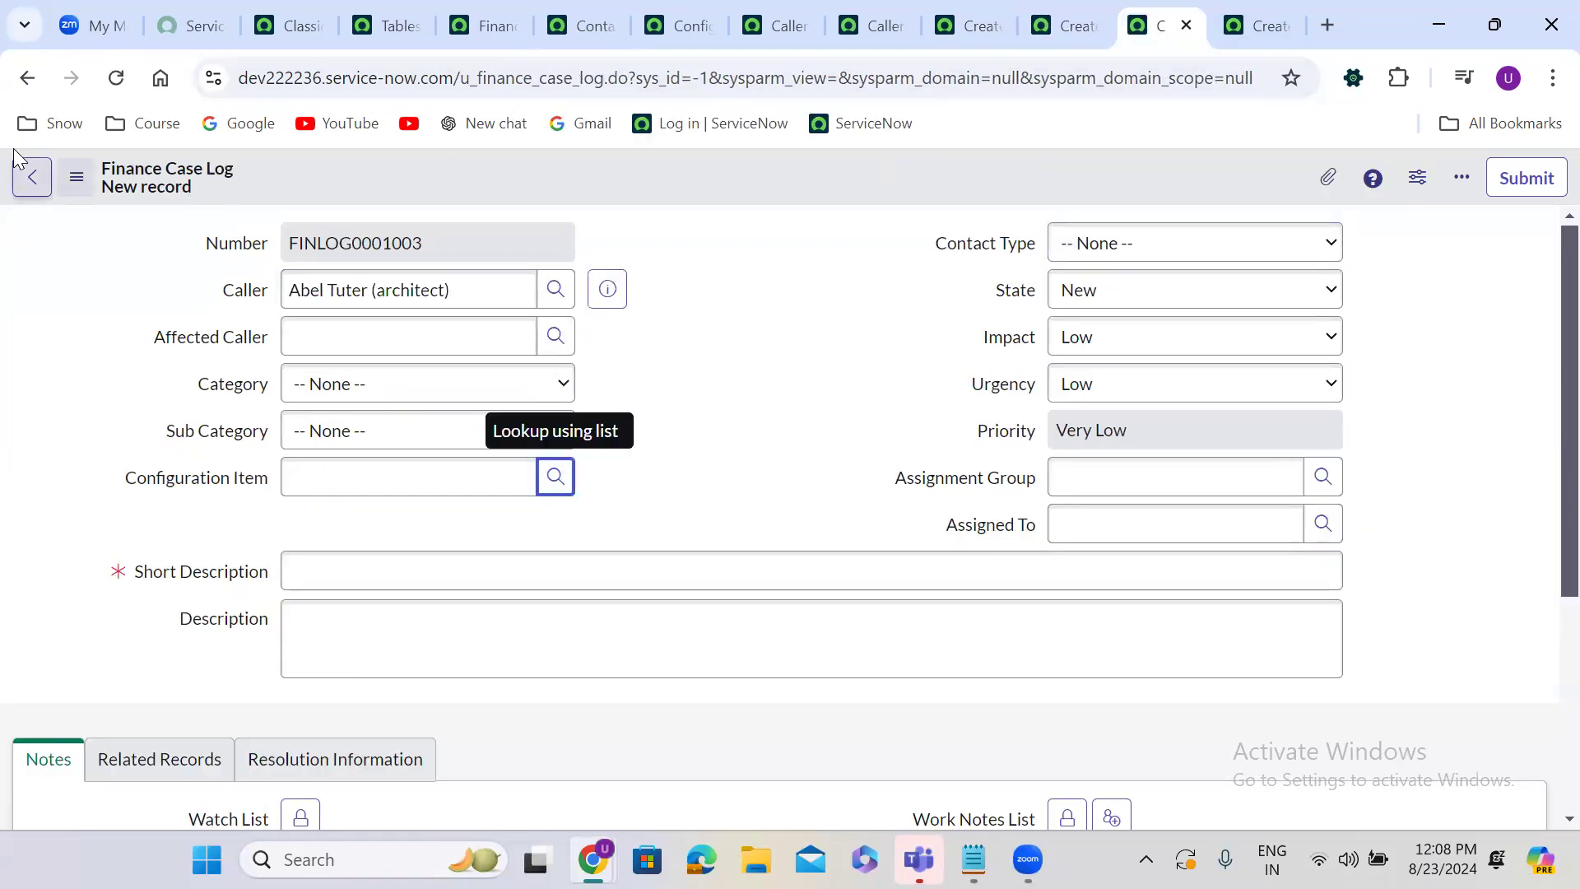
left_click(118, 80)
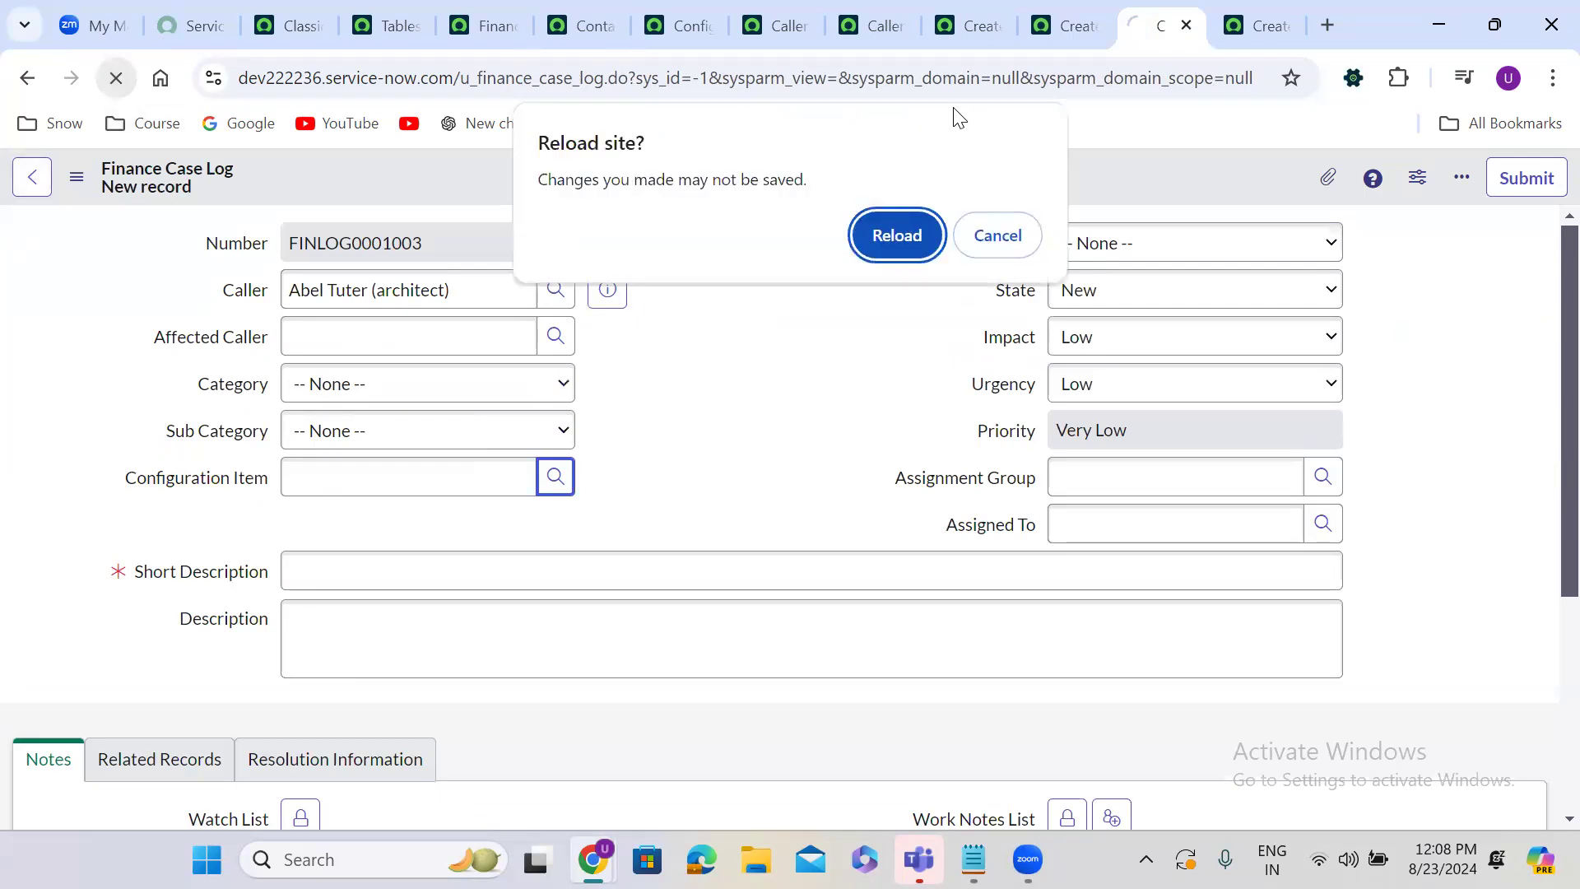
left_click(899, 240)
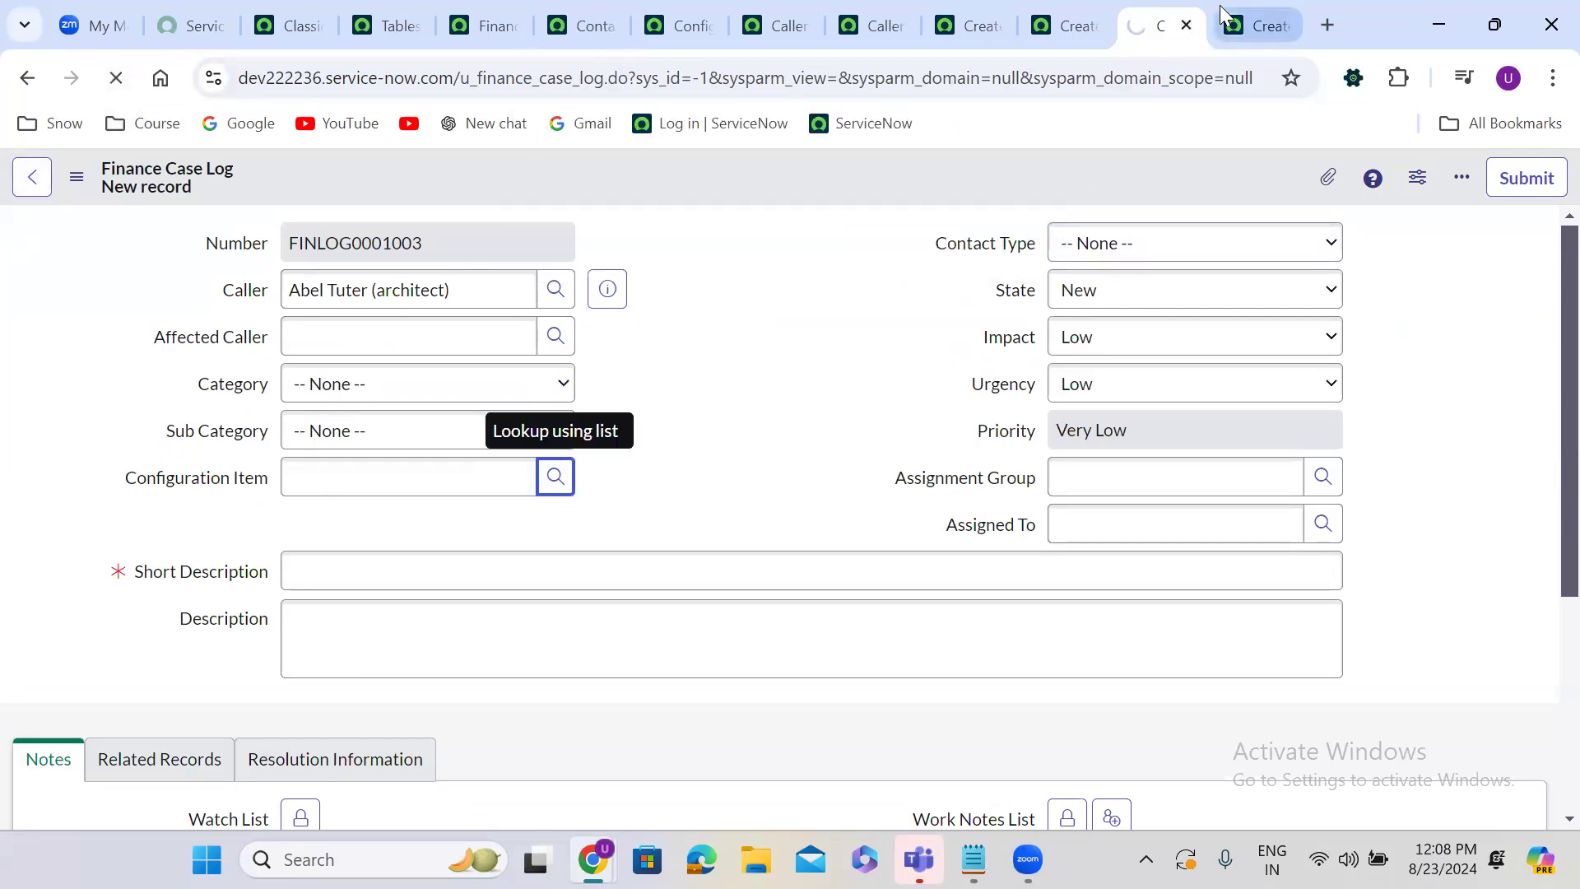
left_click(1221, 9)
left_click(116, 78)
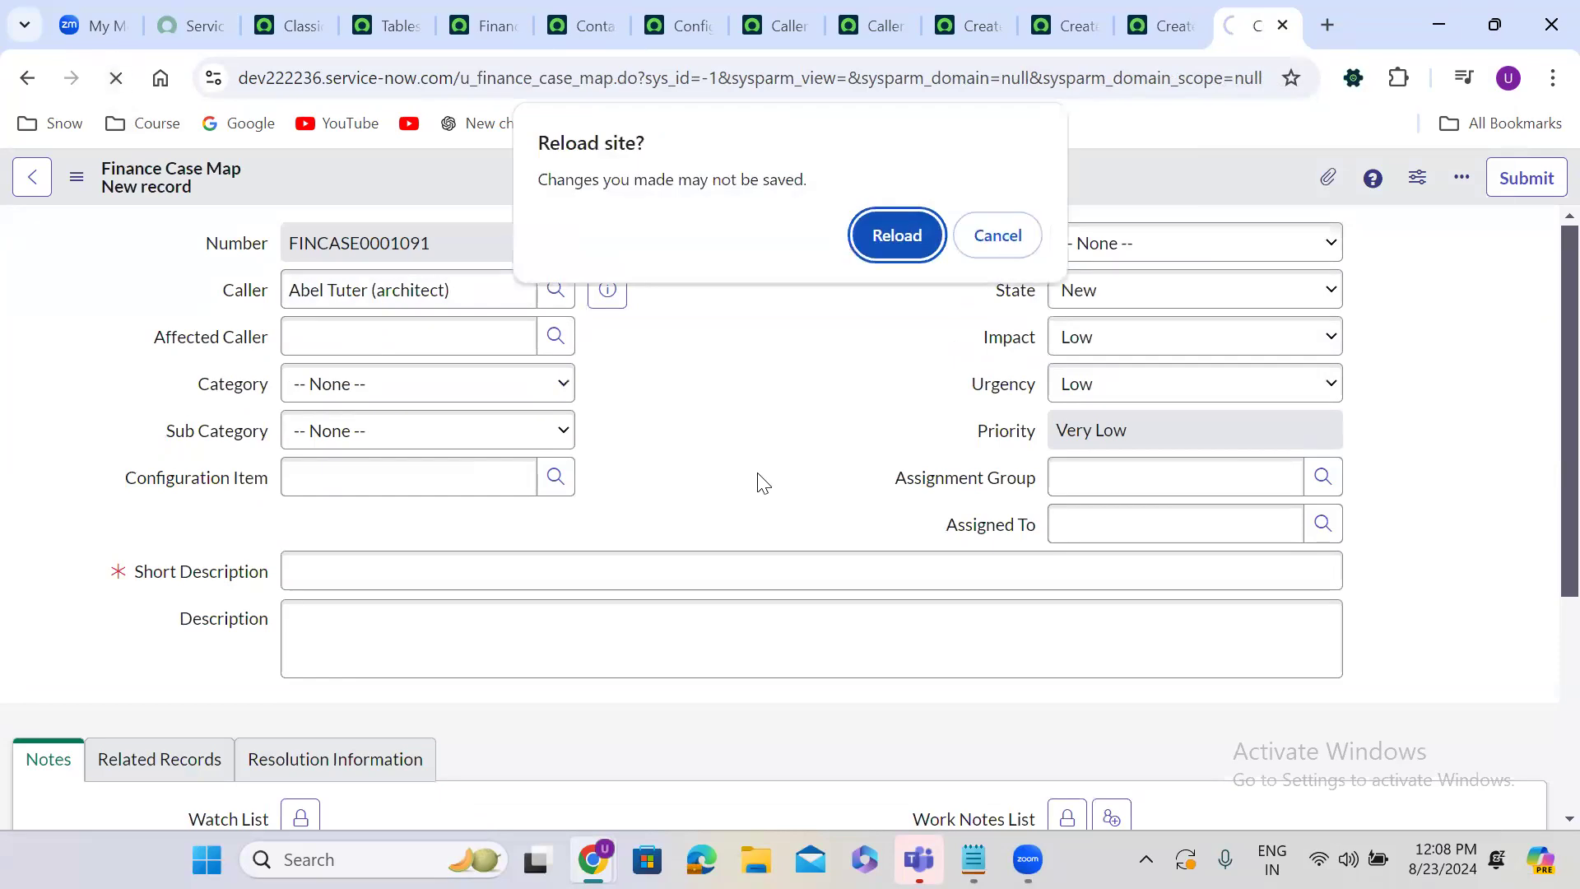
left_click(893, 233)
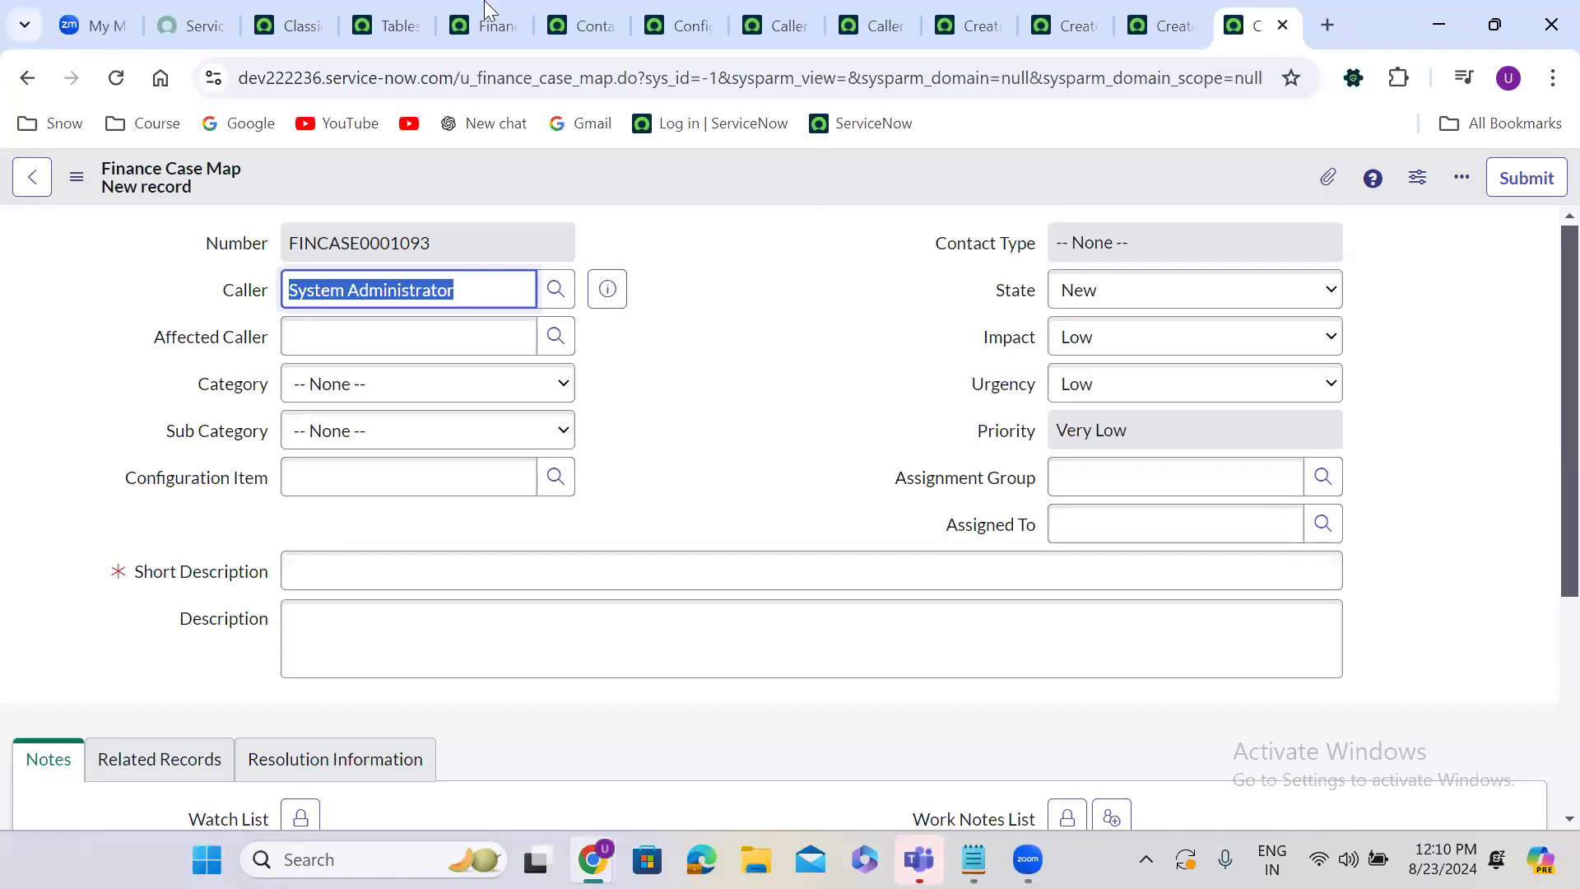
Return to the Tables list and close all browser tabs opened after it.
left_click(383, 23)
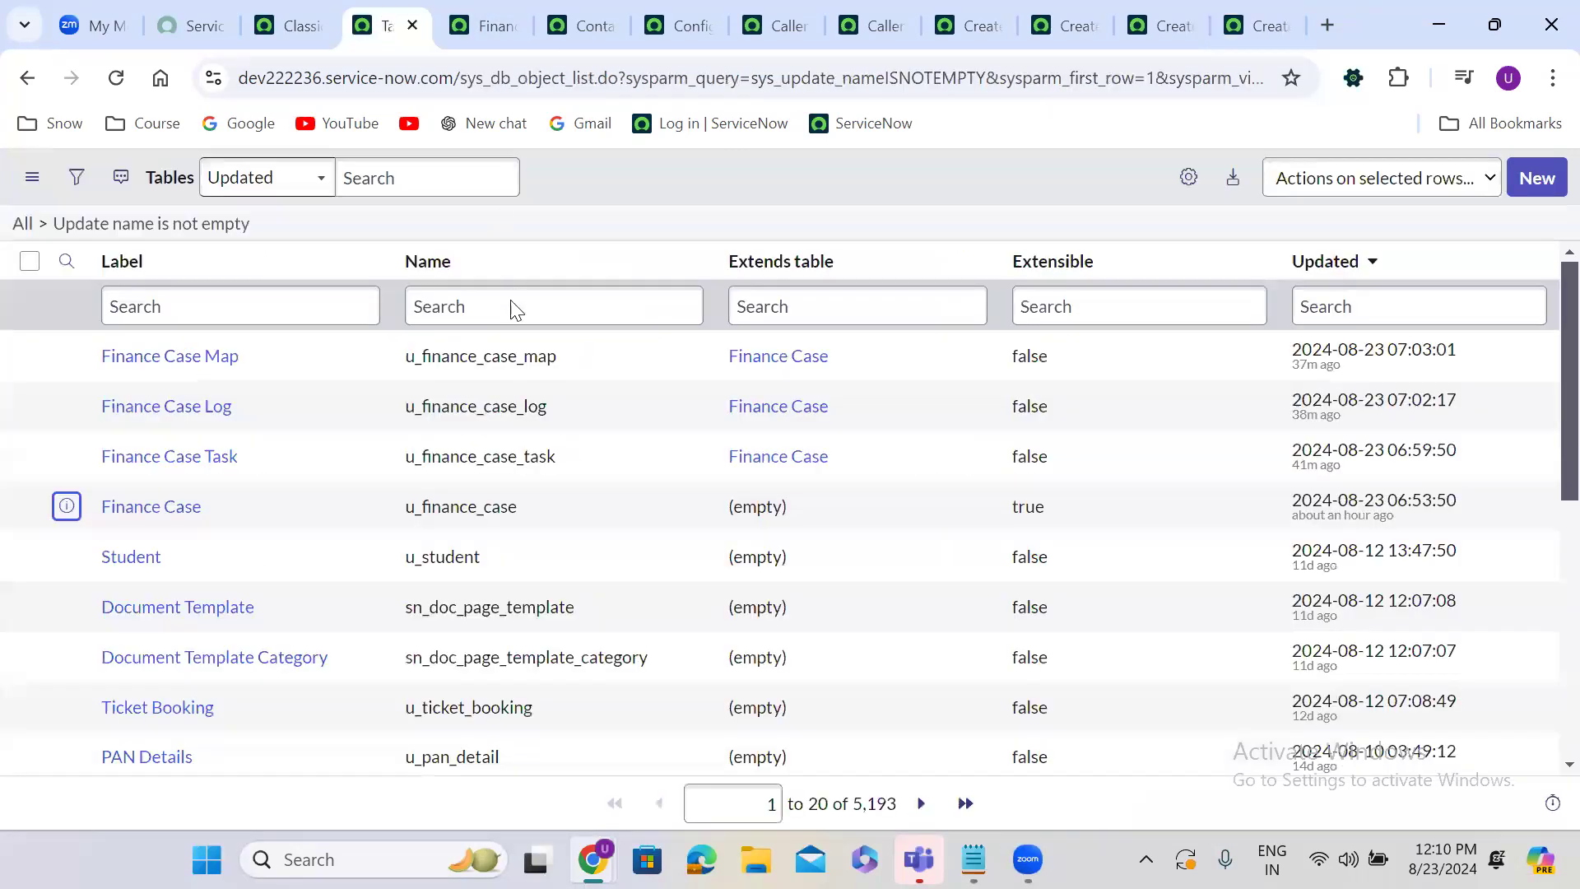
right_click(383, 21)
left_click(511, 494)
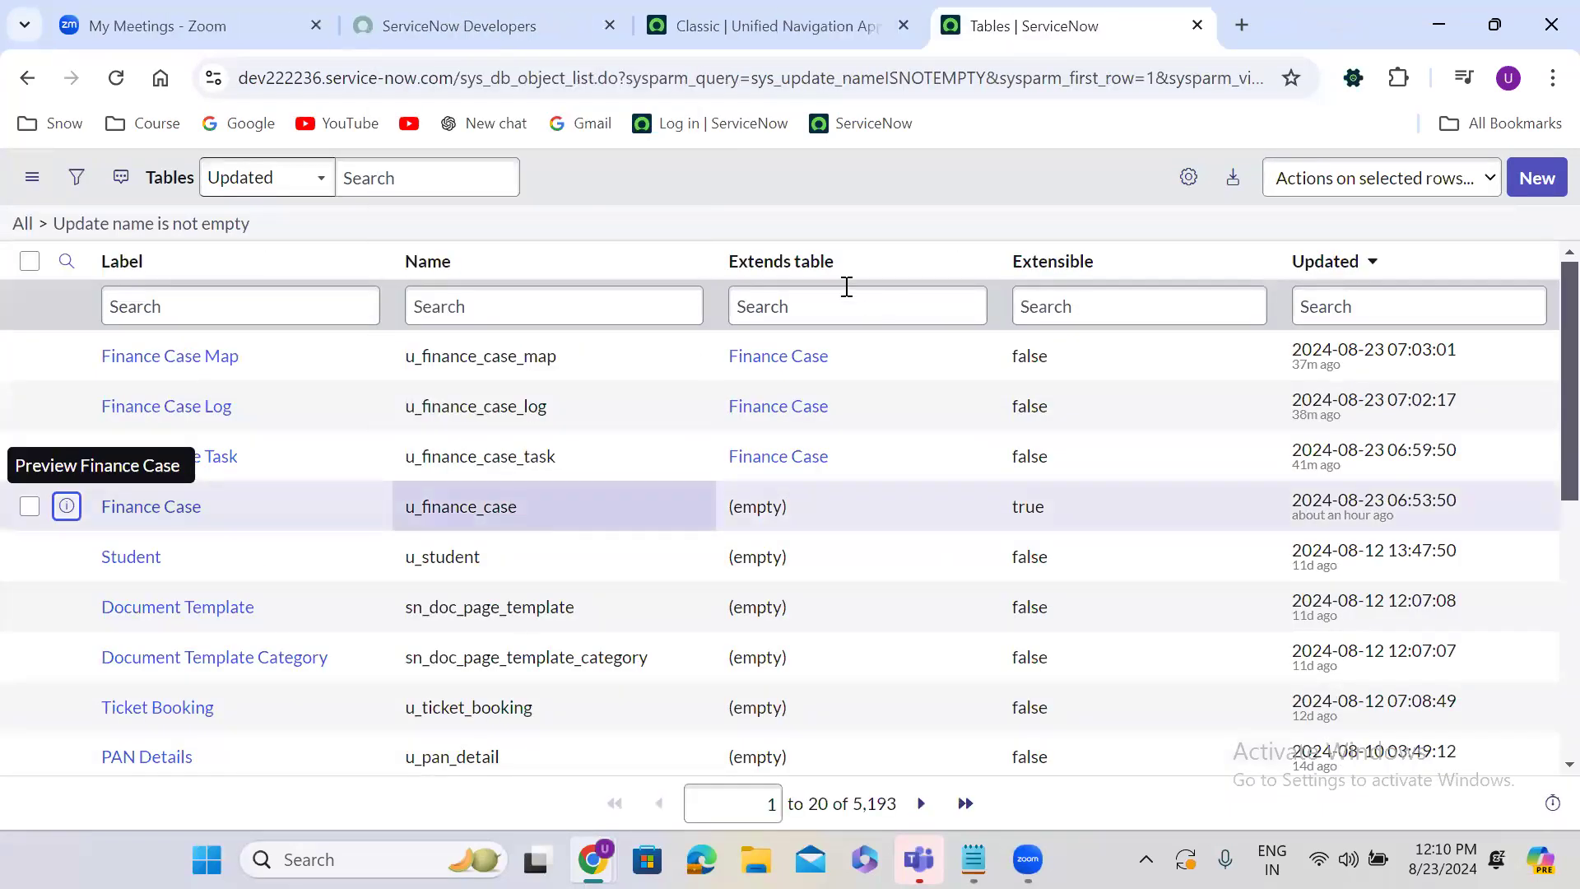
Filter the Tables list to tables whose Extends table is exactly Task.
left_click(782, 304)
type("=Tas")
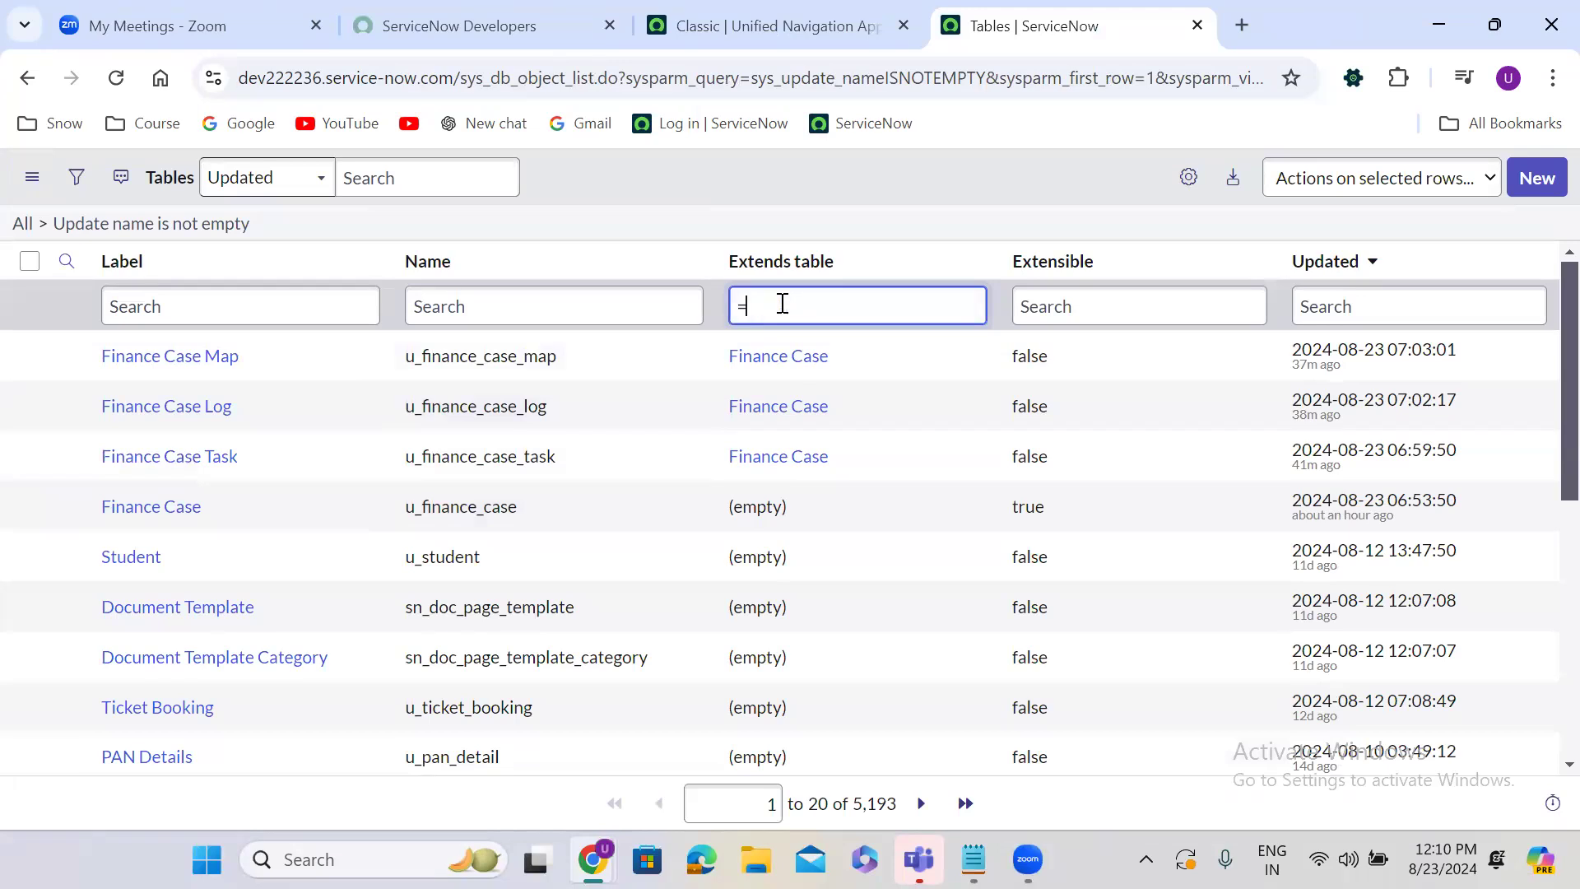
type("k")
key("Return")
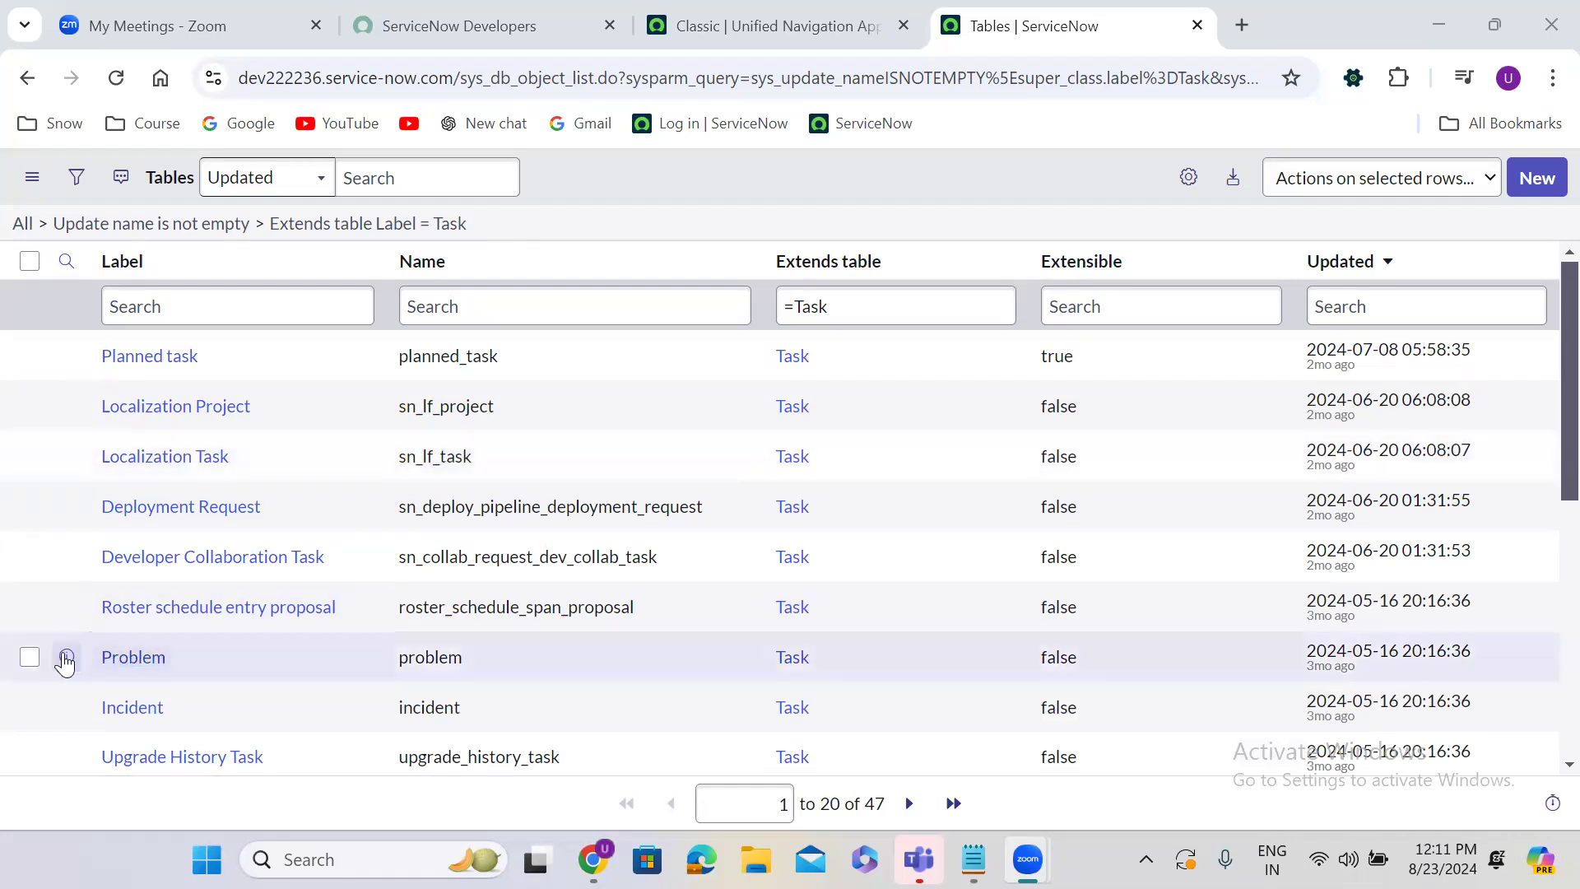
Open the Problem table record in a new browser tab and duplicate that tab.
right_click(66, 657)
left_click(158, 358)
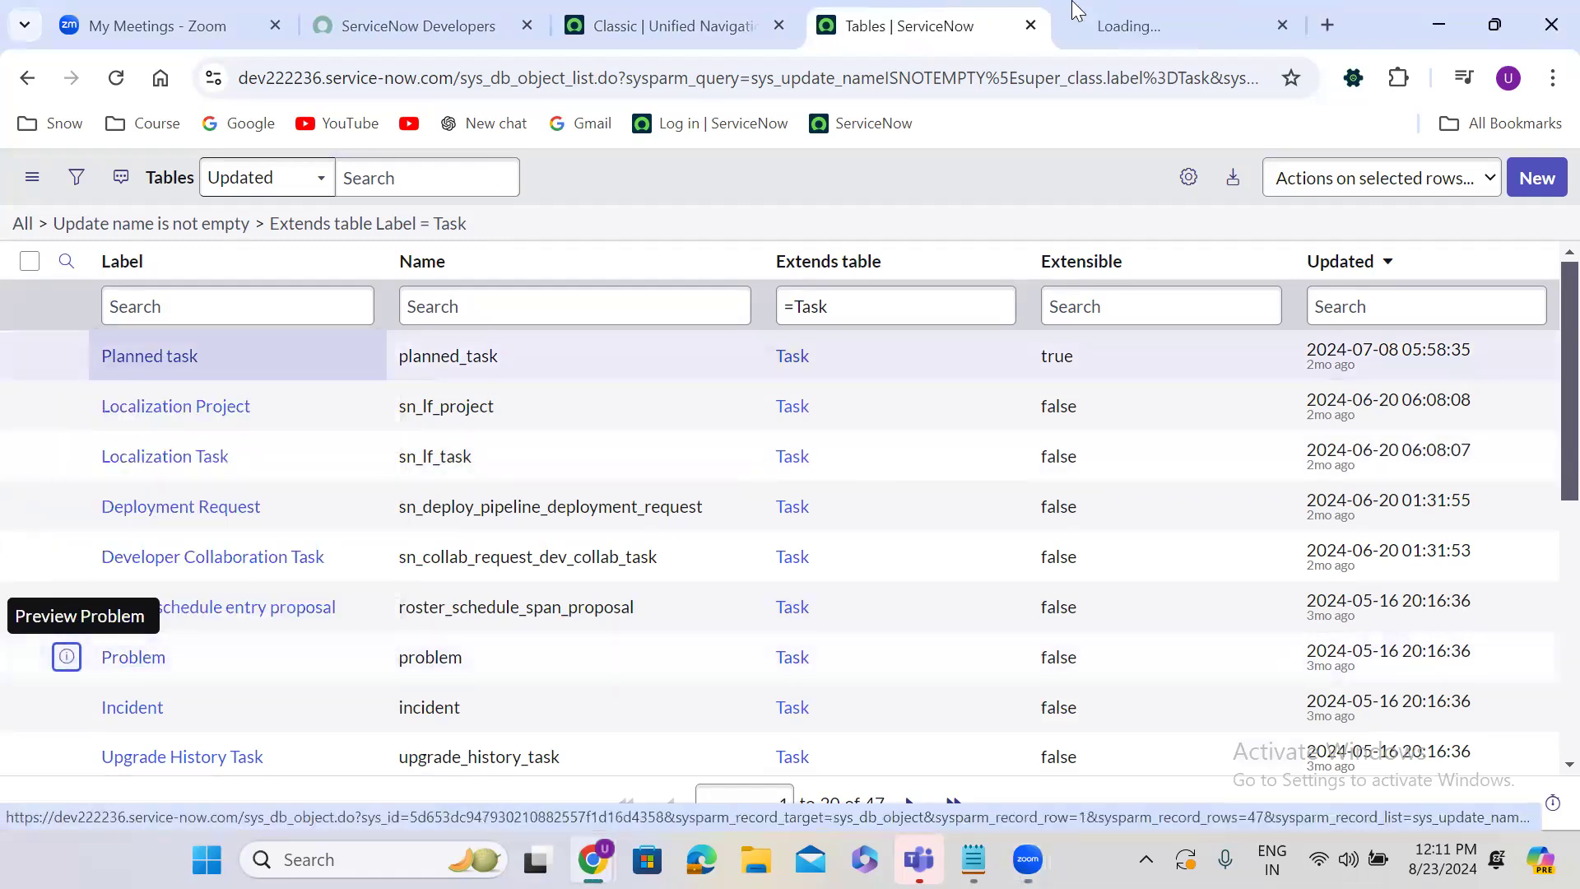
left_click(1081, 15)
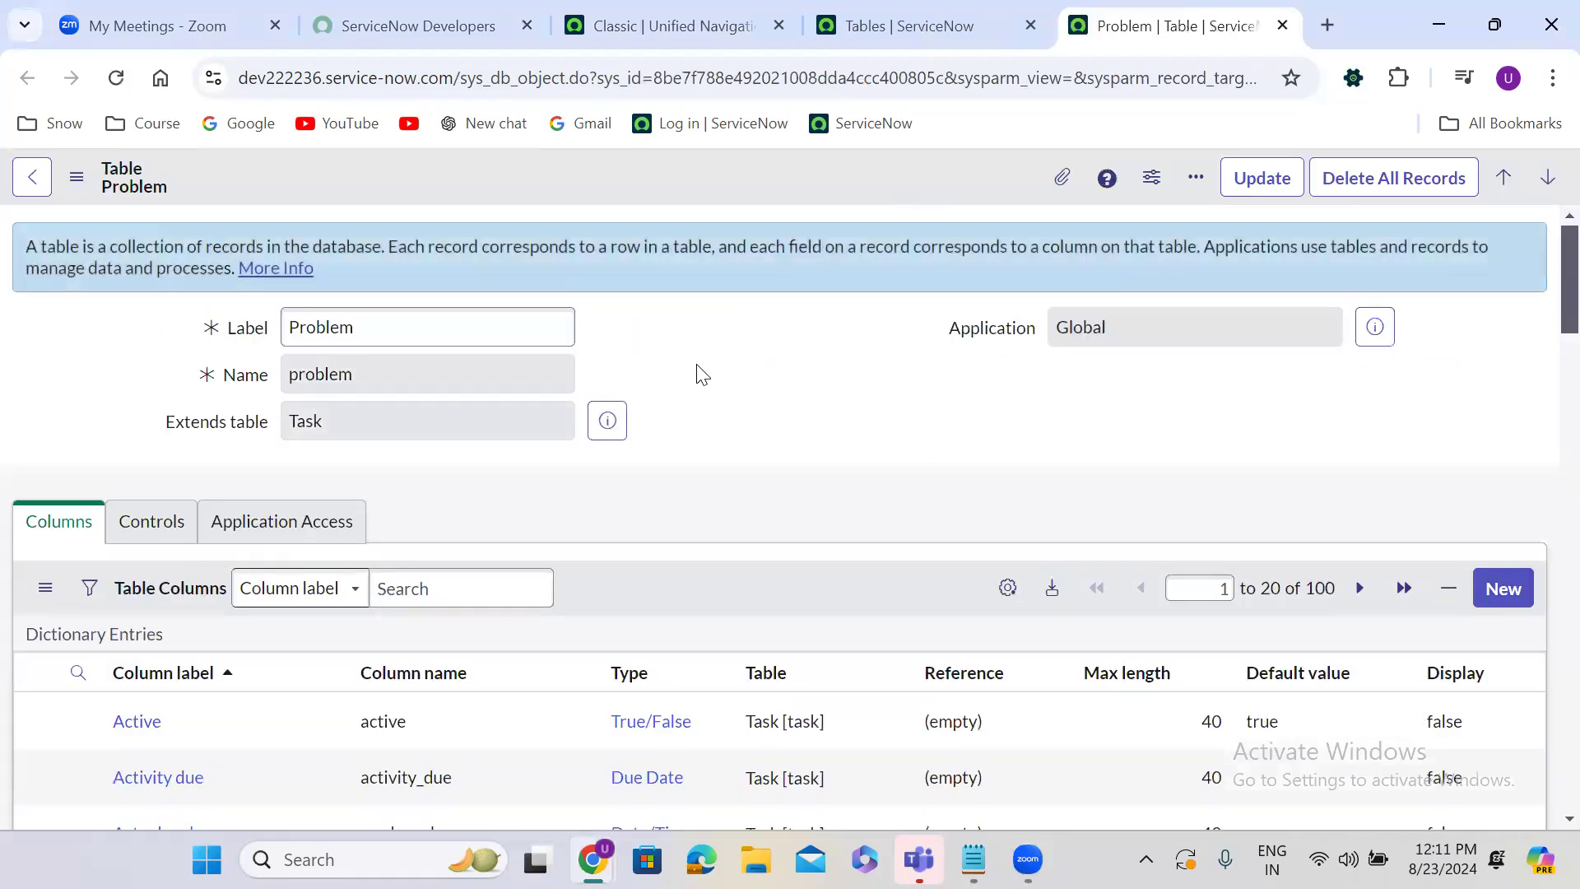
scroll(696, 367, "down", 6)
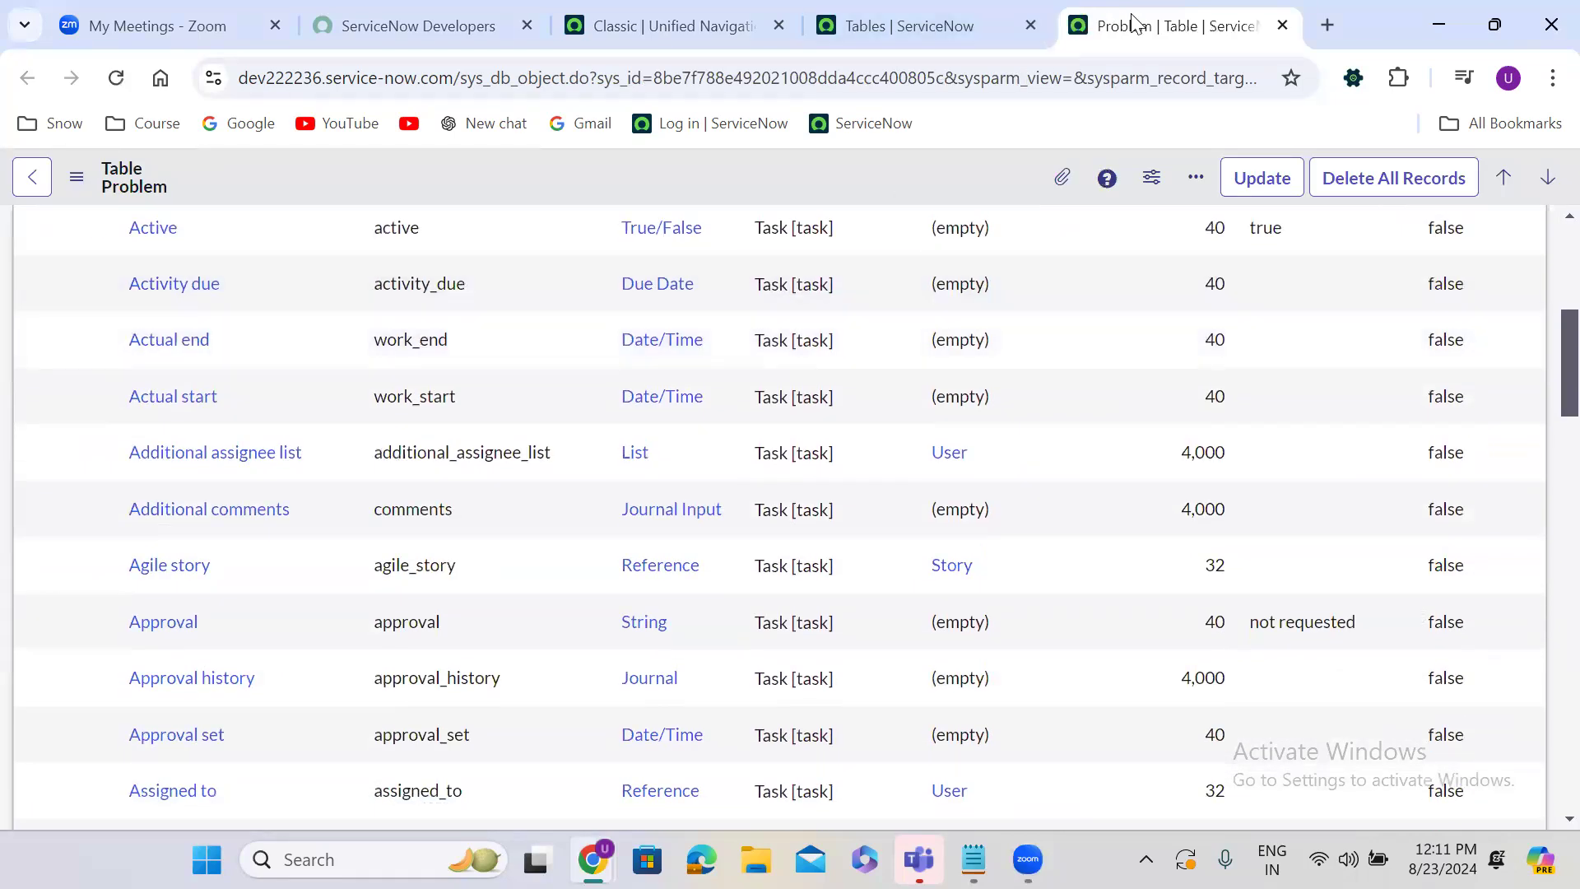
right_click(1128, 20)
left_click(1249, 239)
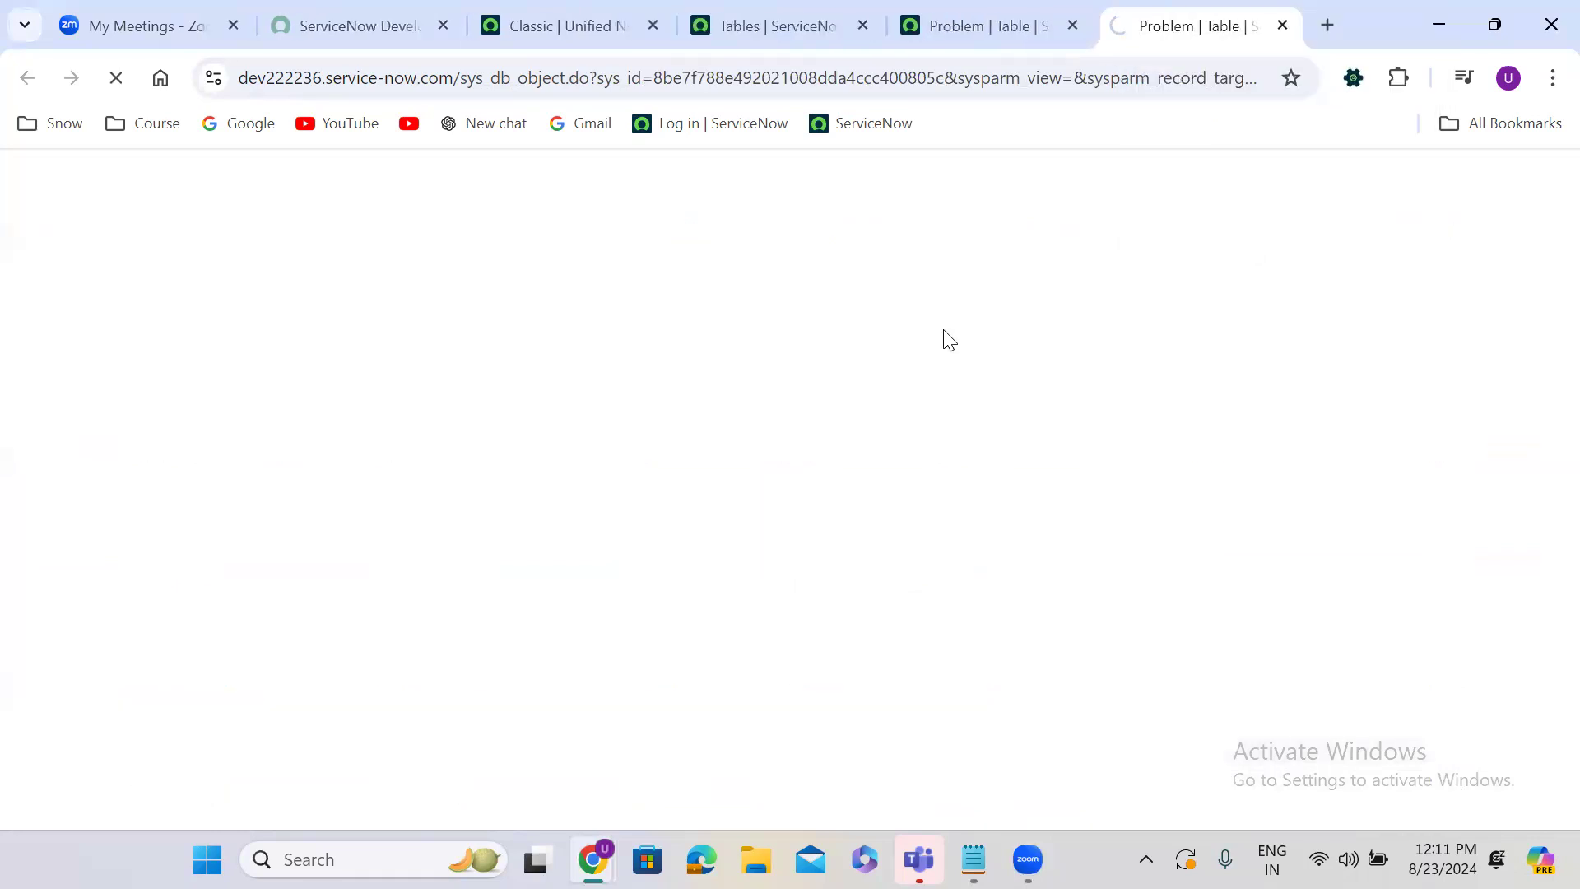
Open a new empty Problem form from the duplicated table record's related links.
scroll(706, 424, "down", 15)
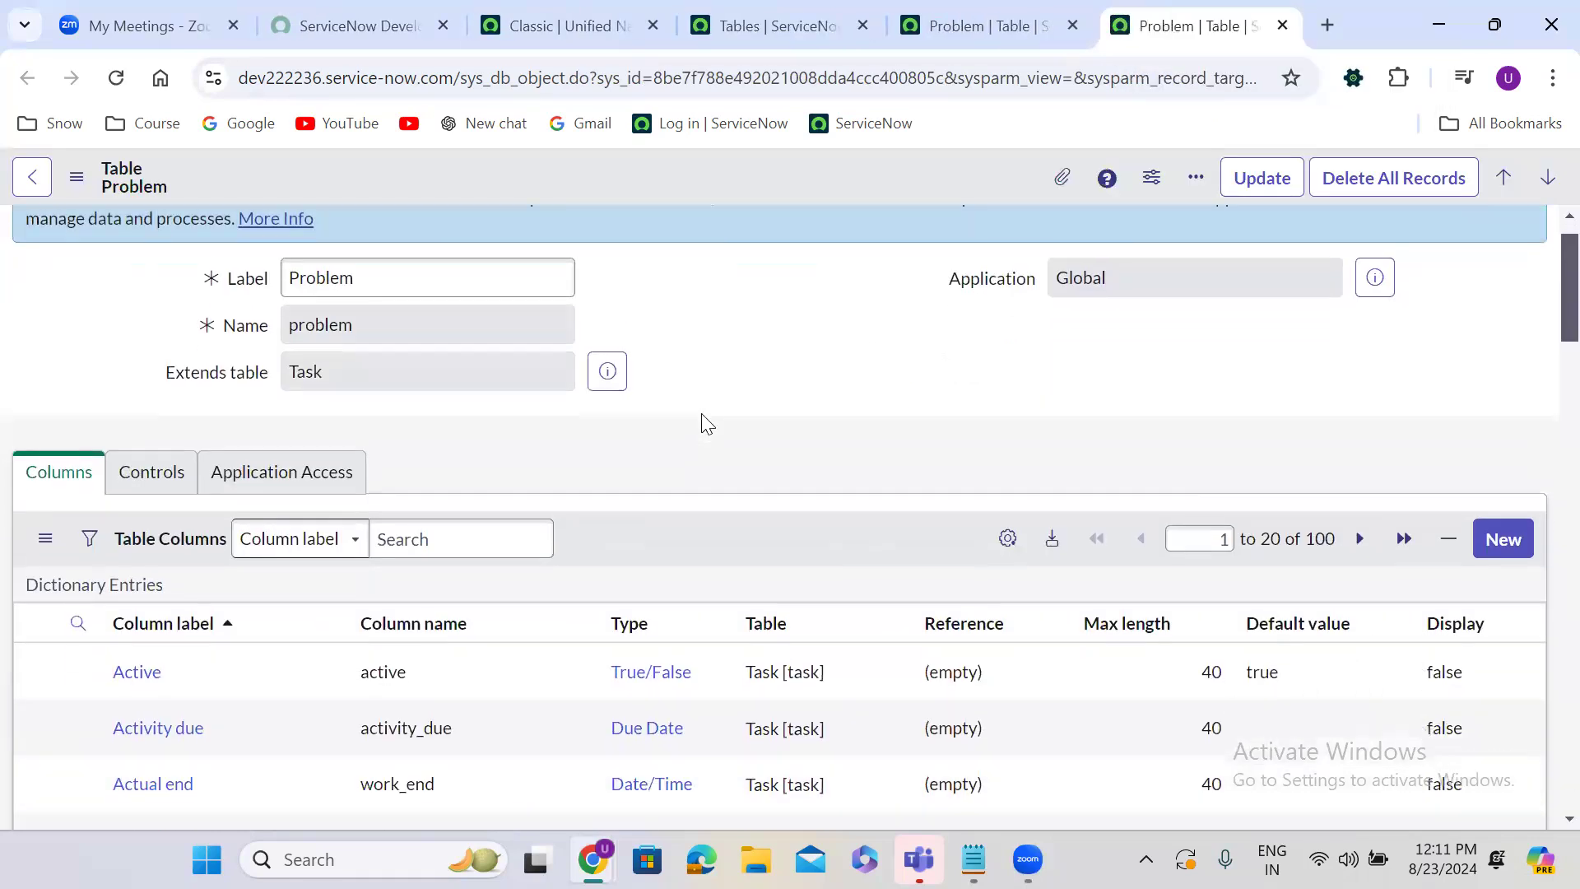
scroll(701, 413, "down", 5)
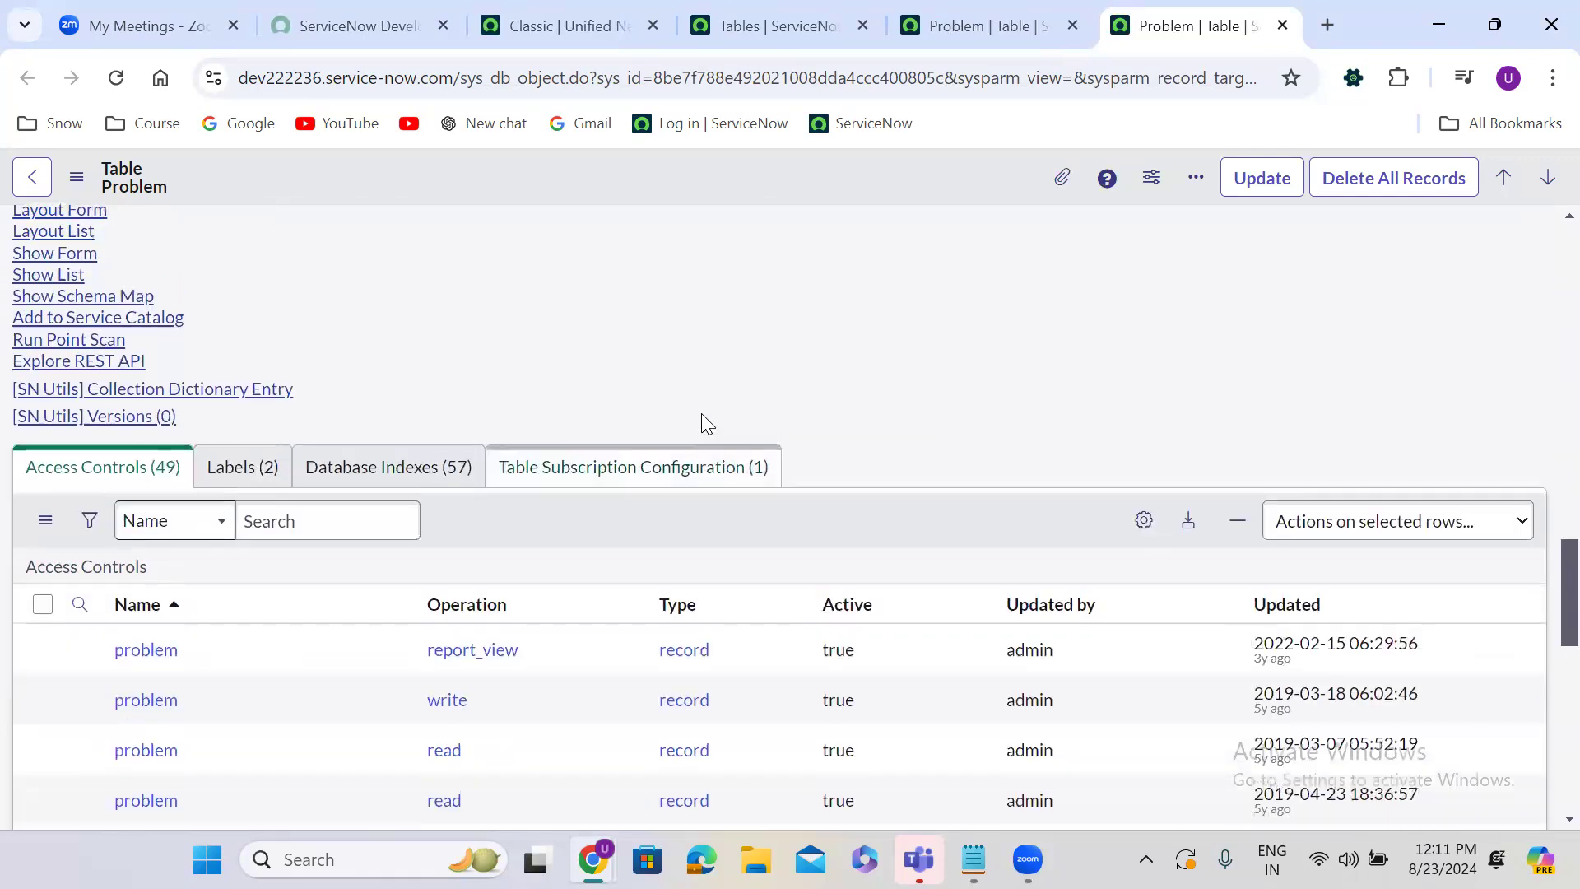
scroll(301, 461, "up", 3)
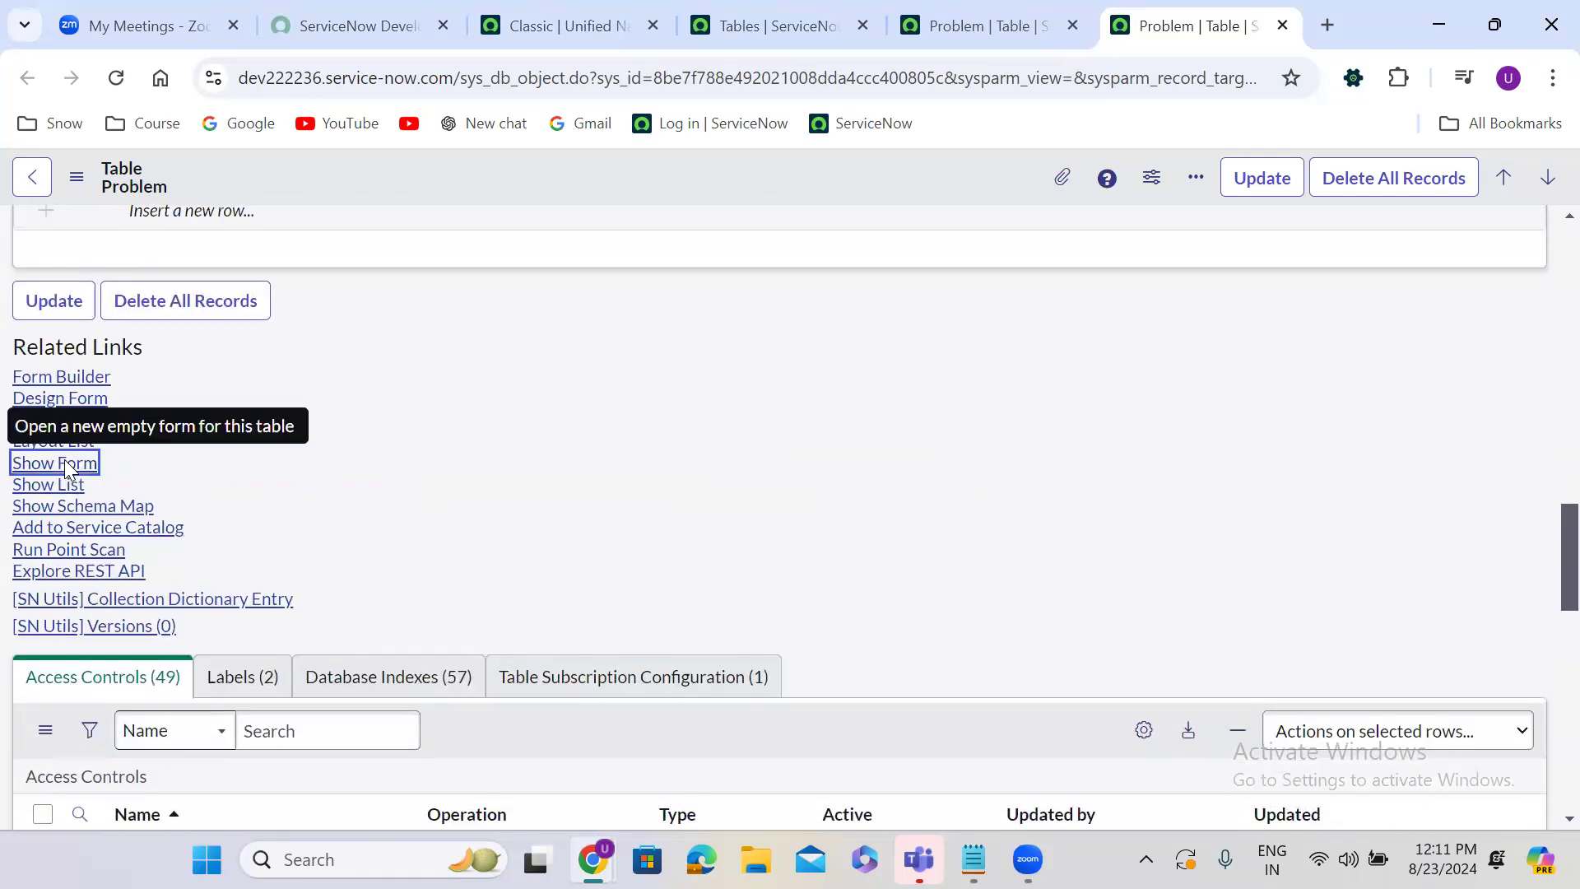
left_click(66, 466)
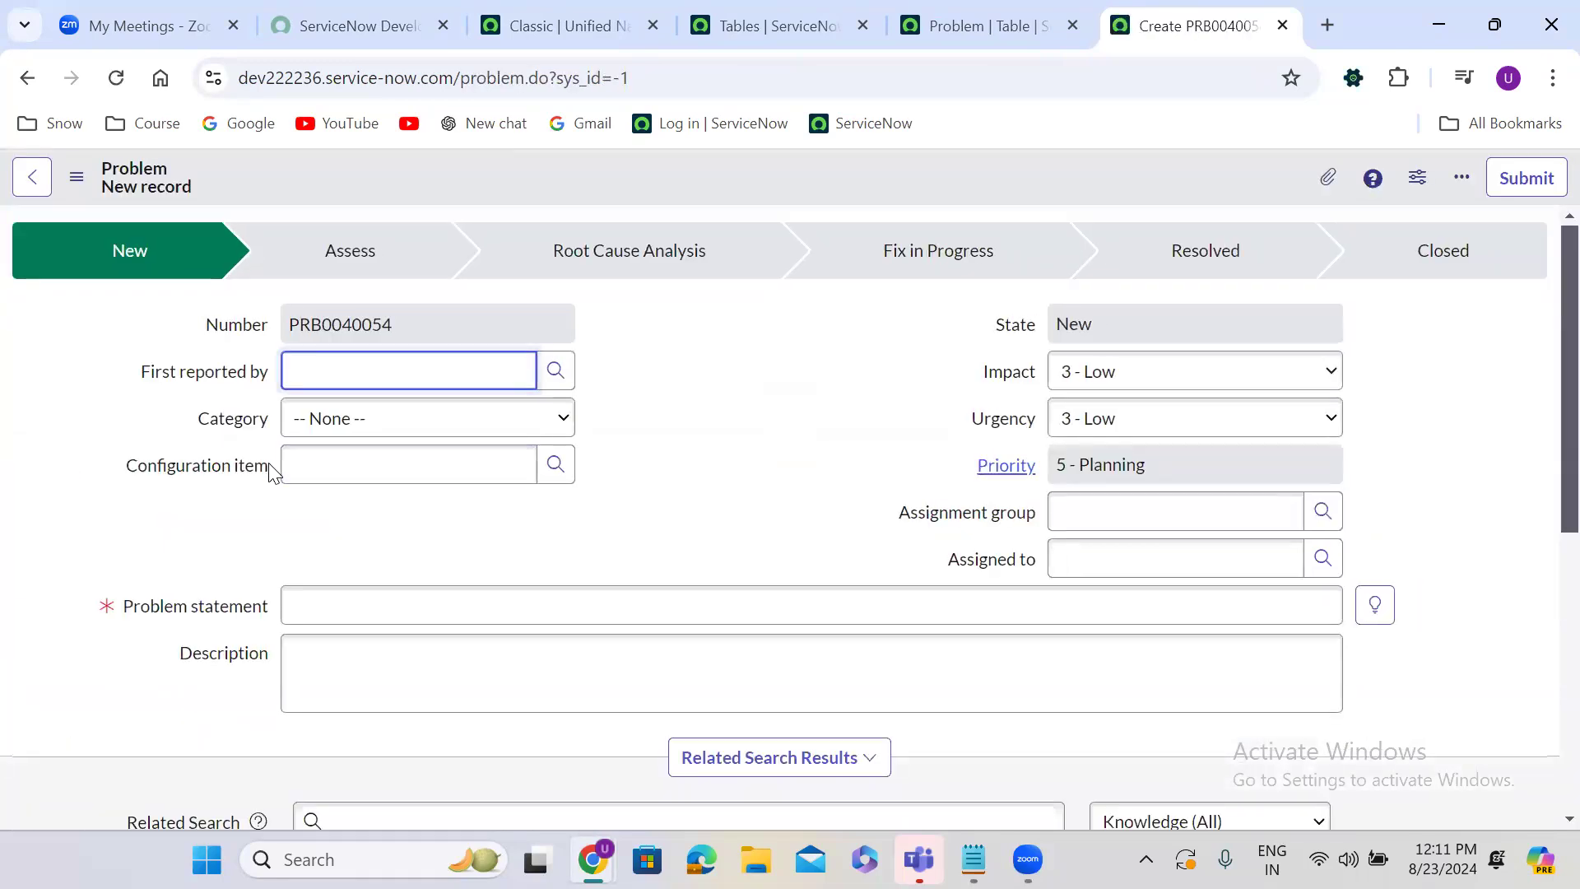
Open the dictionary entry of the Problem form's Configuration item field and bring up its dictionary overrides.
right_click(209, 459)
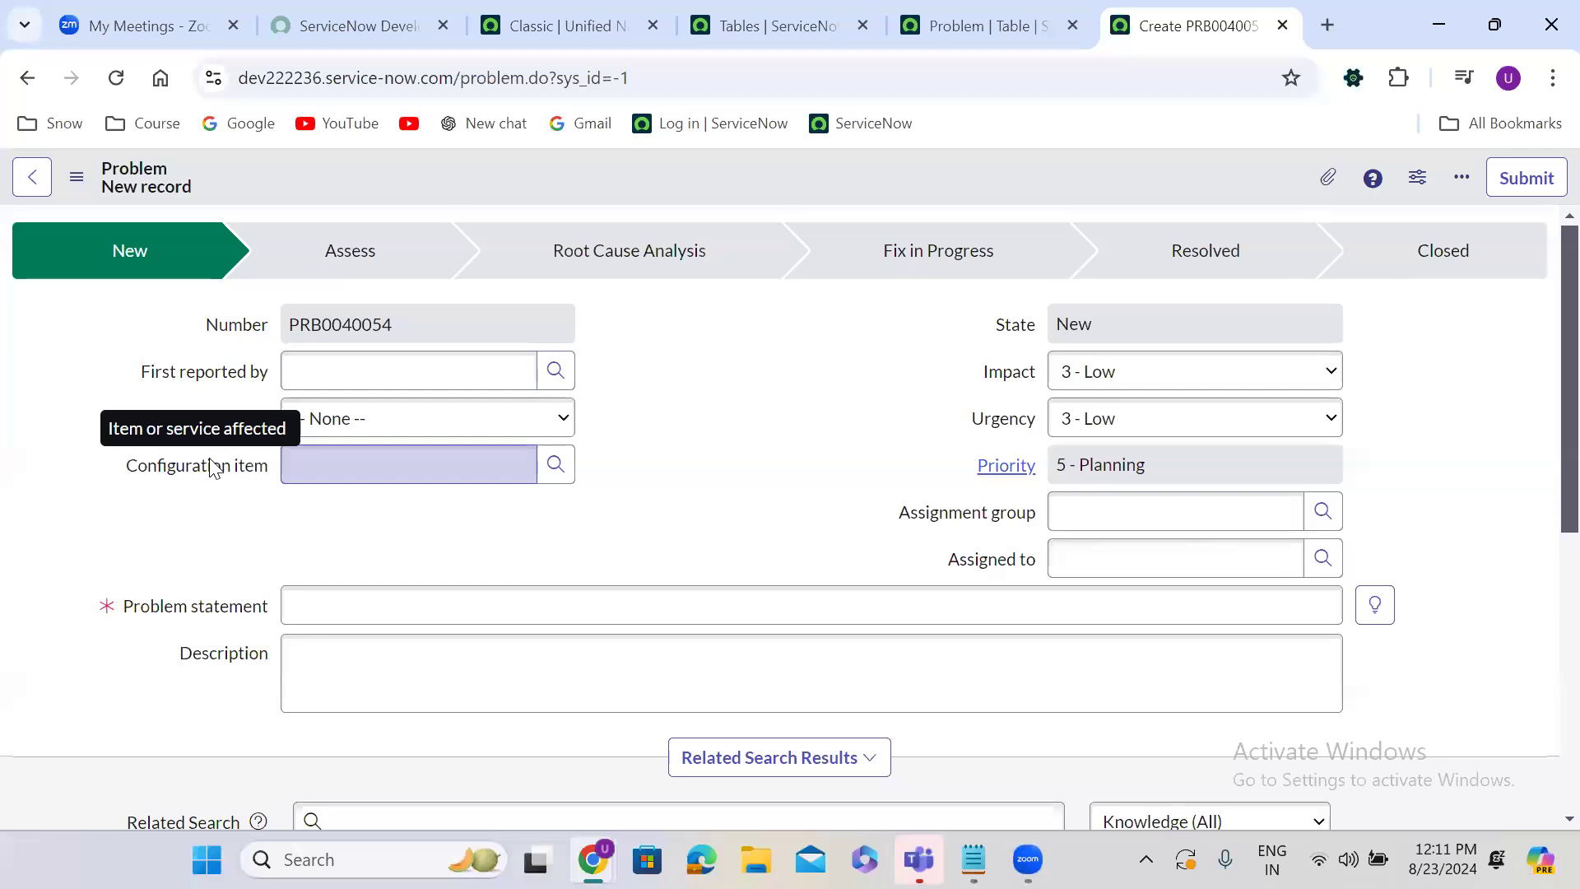
right_click(211, 462)
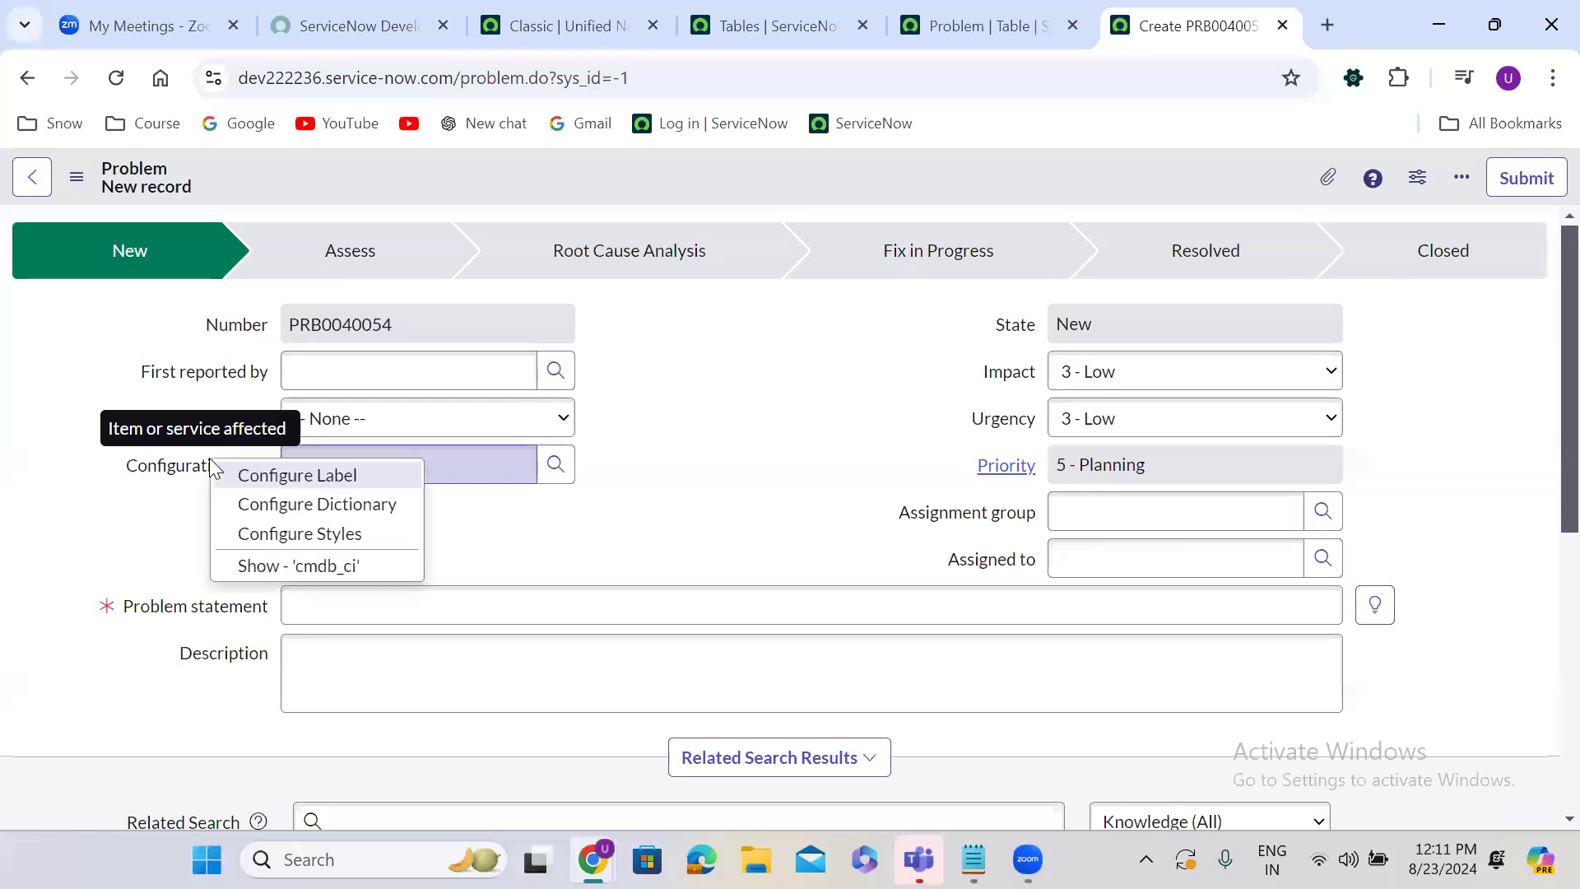
left_click(290, 504)
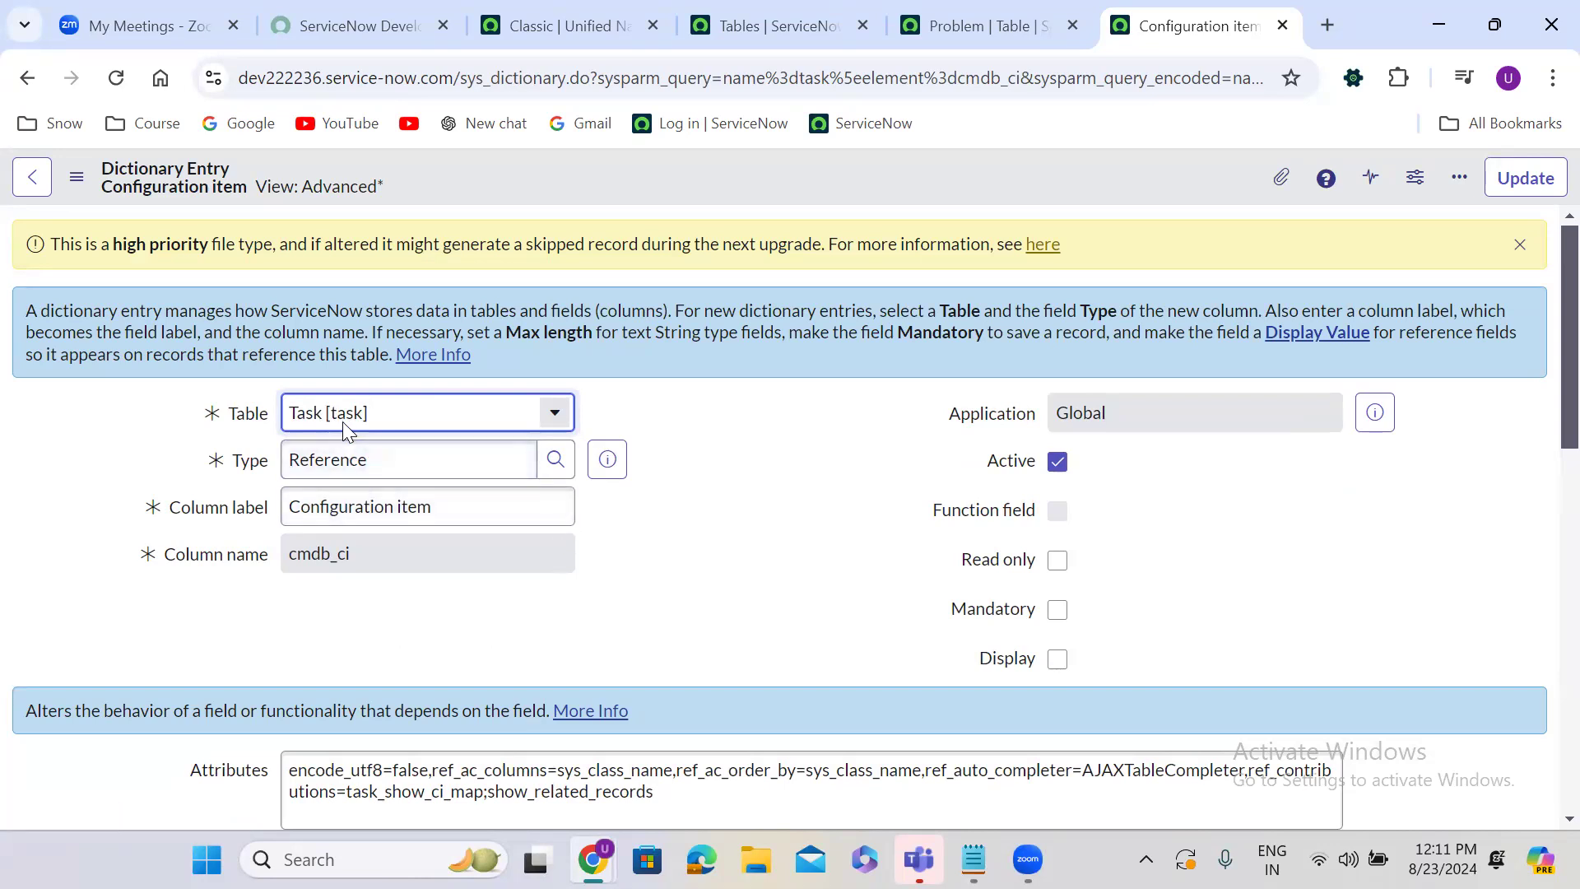
left_click(641, 593)
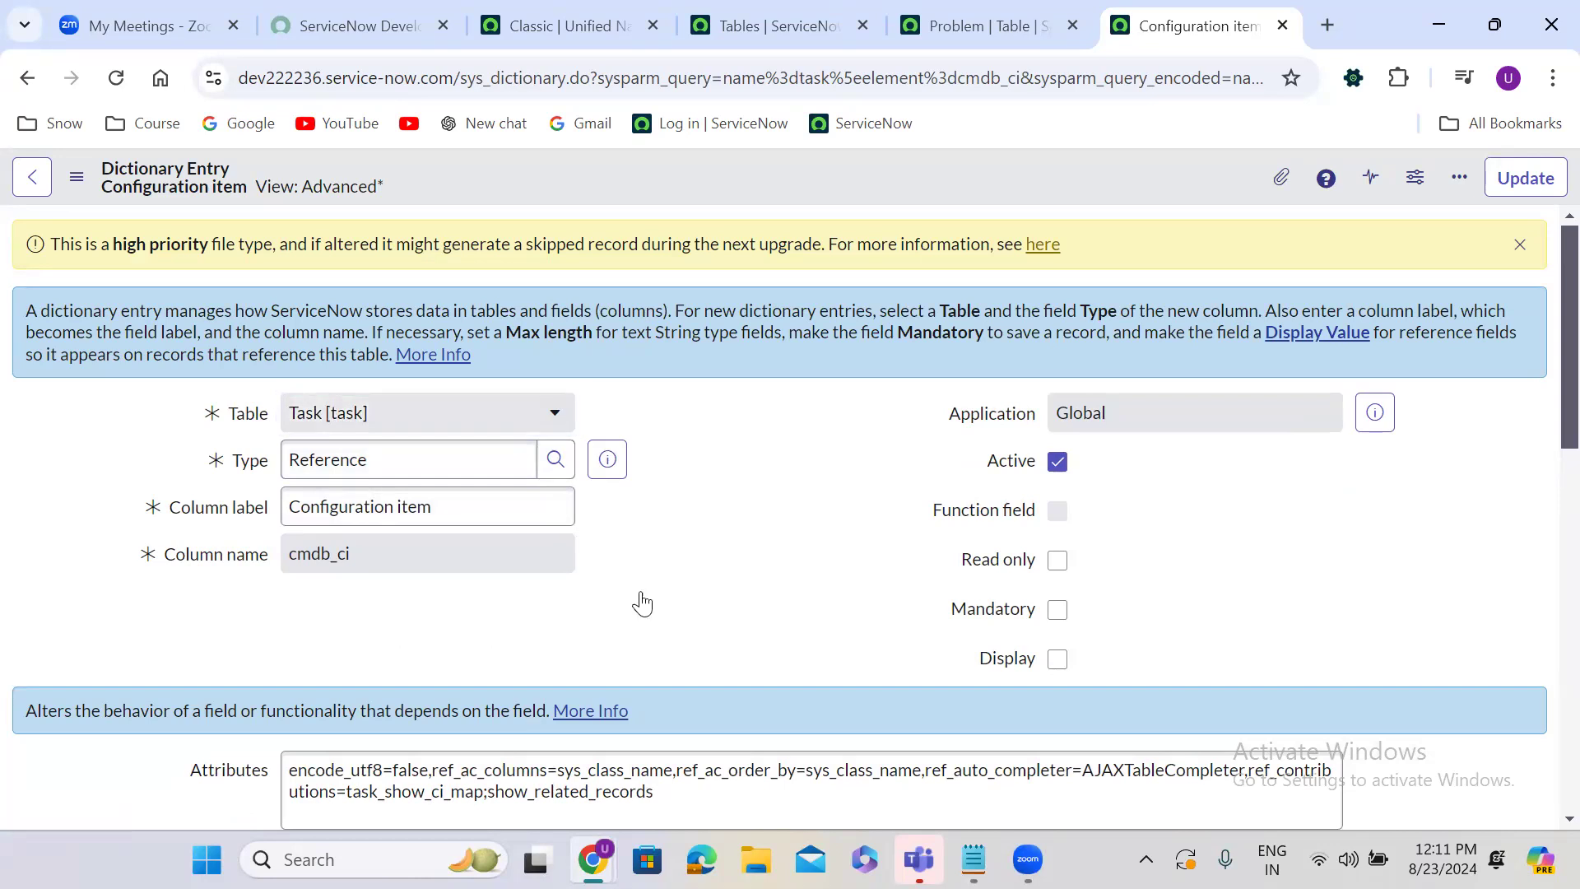
scroll(646, 602, "down", 15)
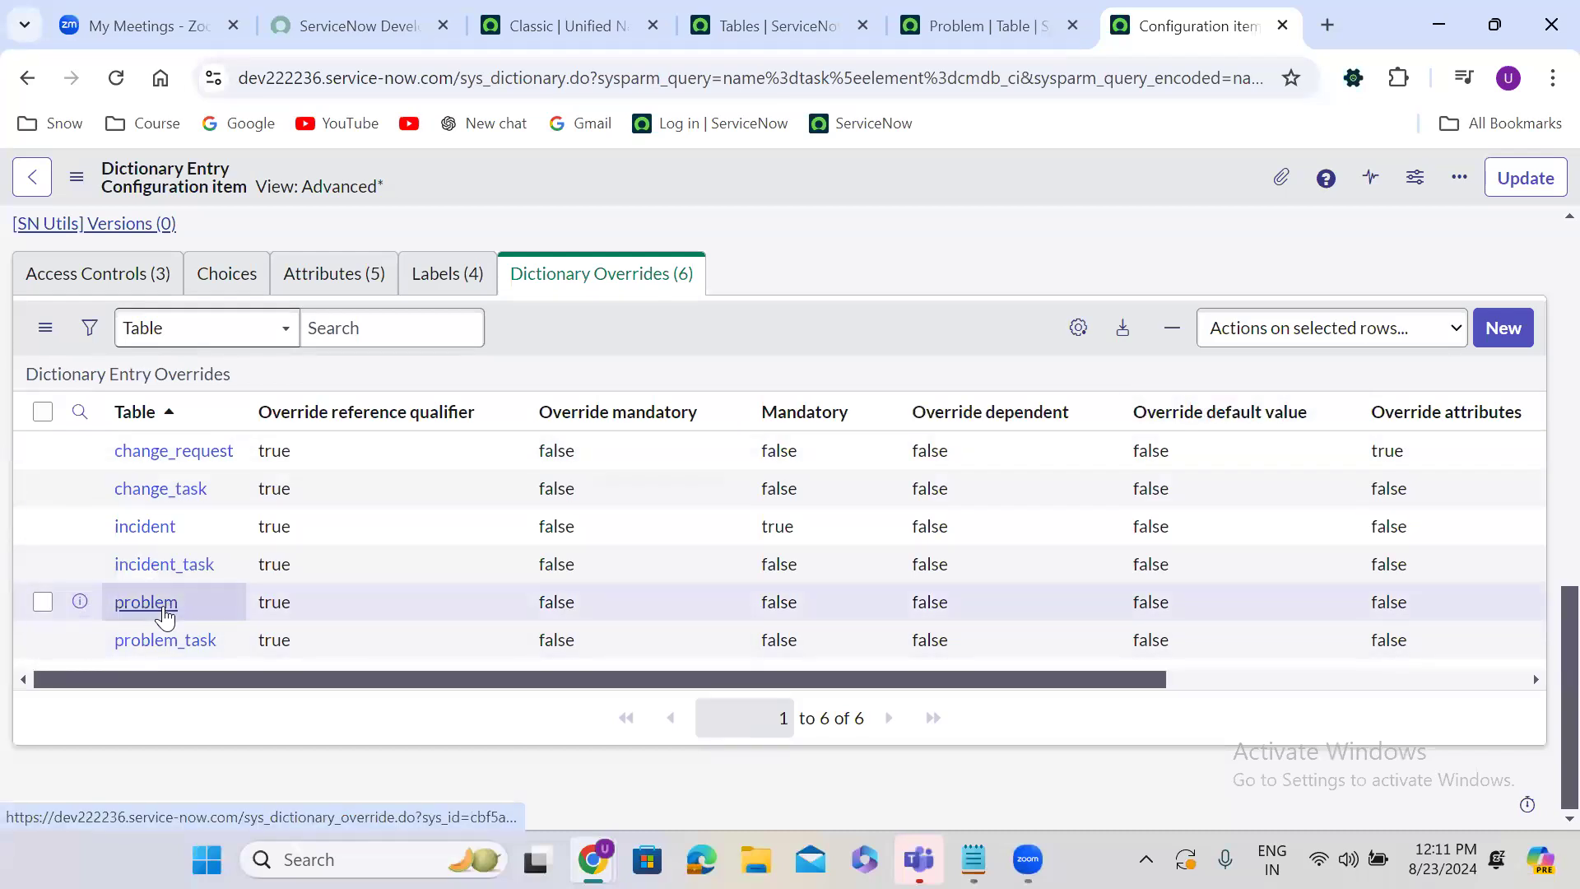
Open the problem table's Configuration item override in a new browser tab and enable Override mandatory and Mandatory.
right_click(78, 603)
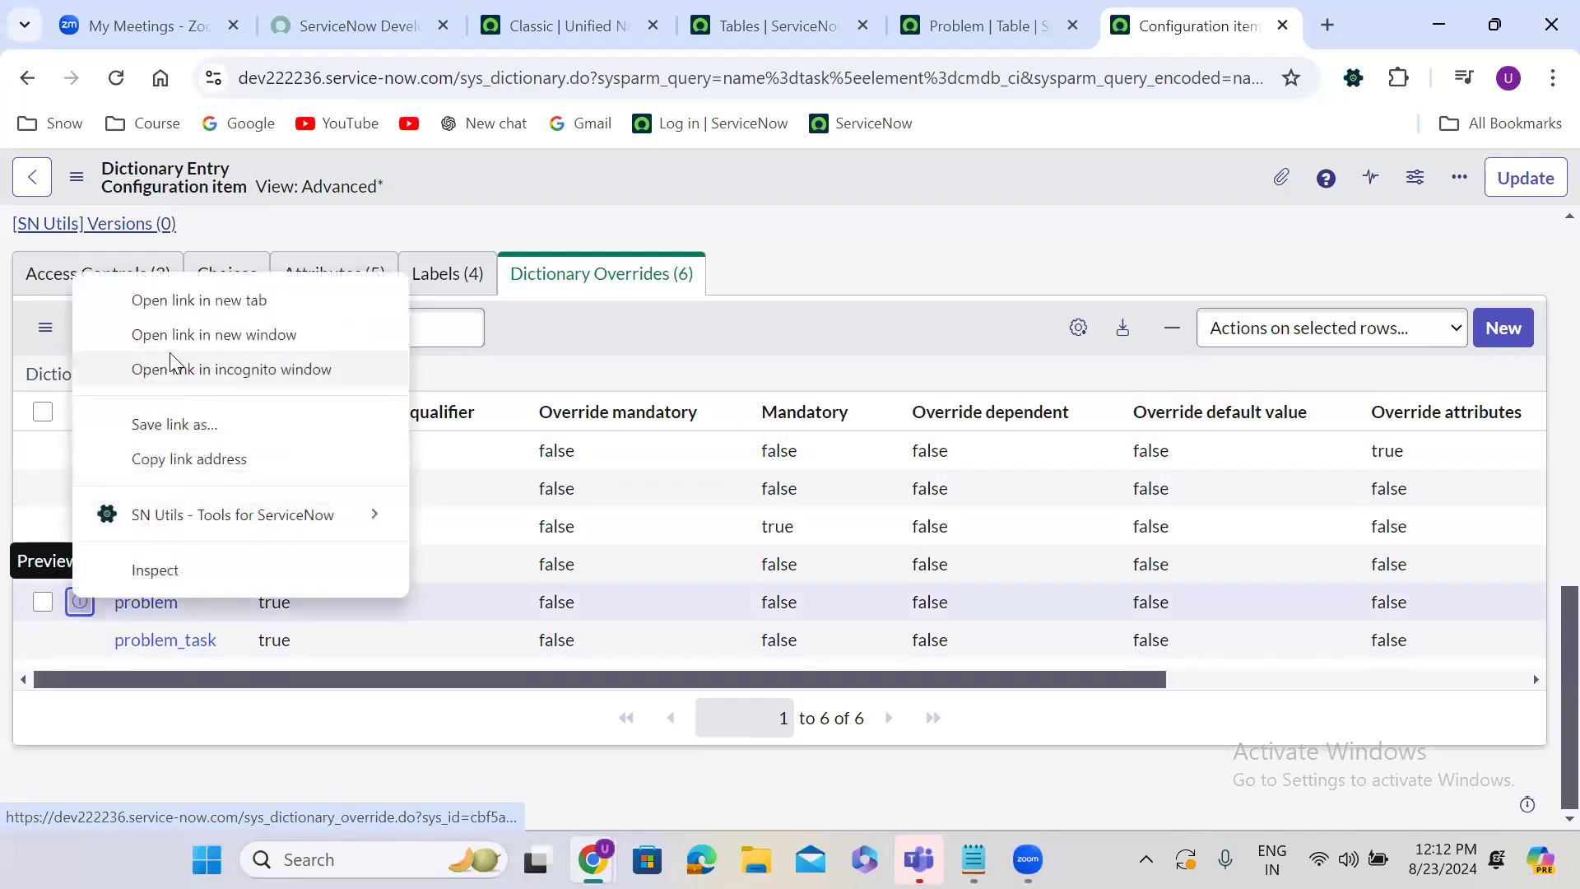
left_click(198, 300)
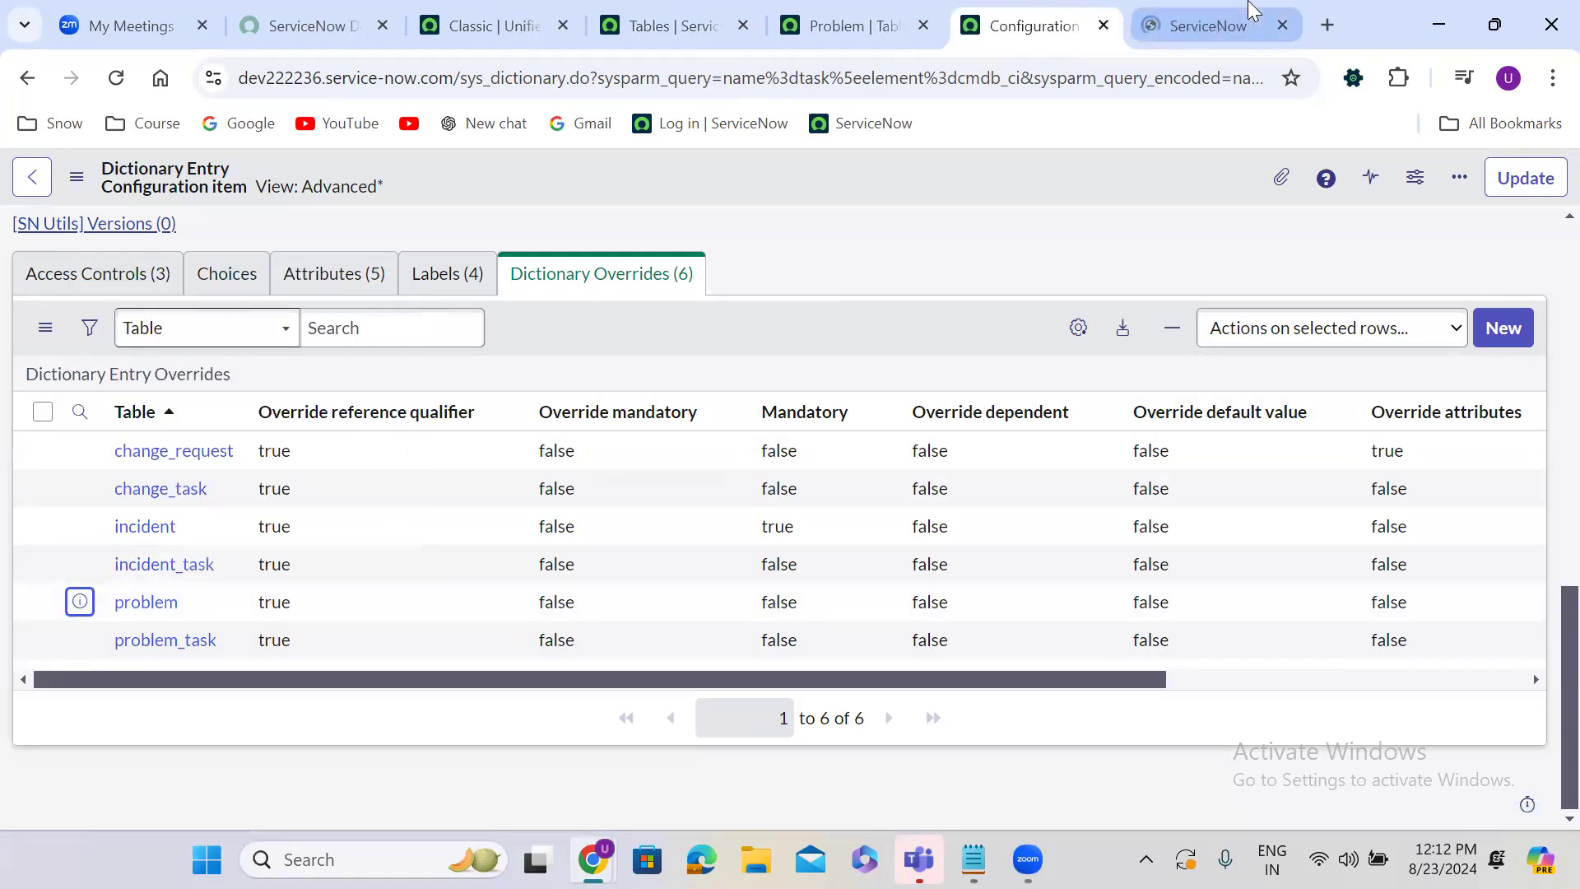
left_click(1235, 14)
scroll(711, 391, "down", 6)
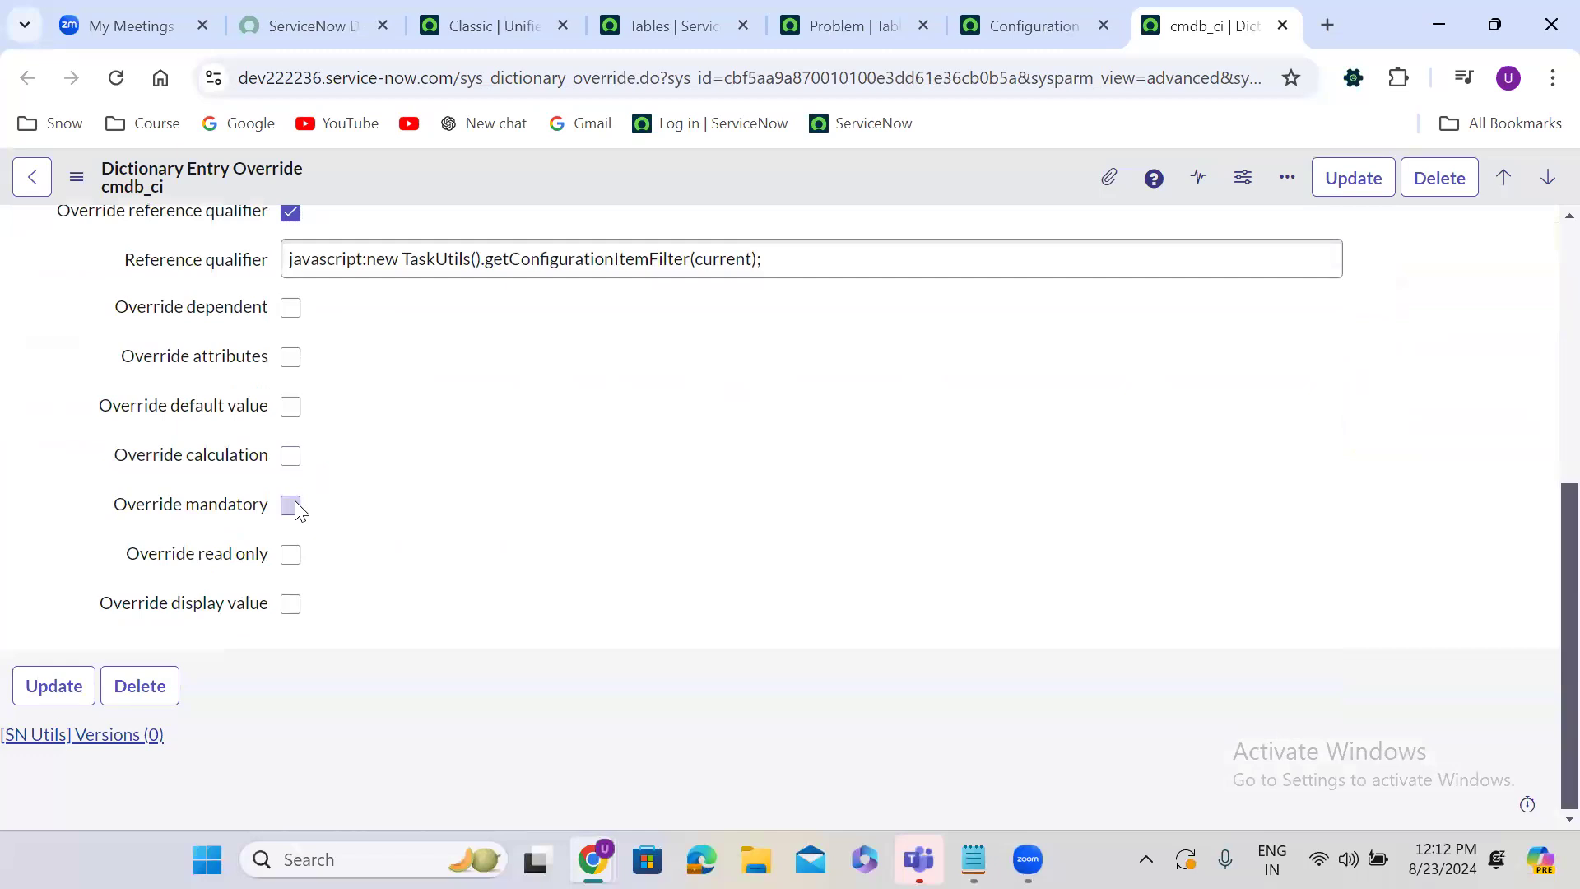
left_click(290, 505)
left_click(290, 554)
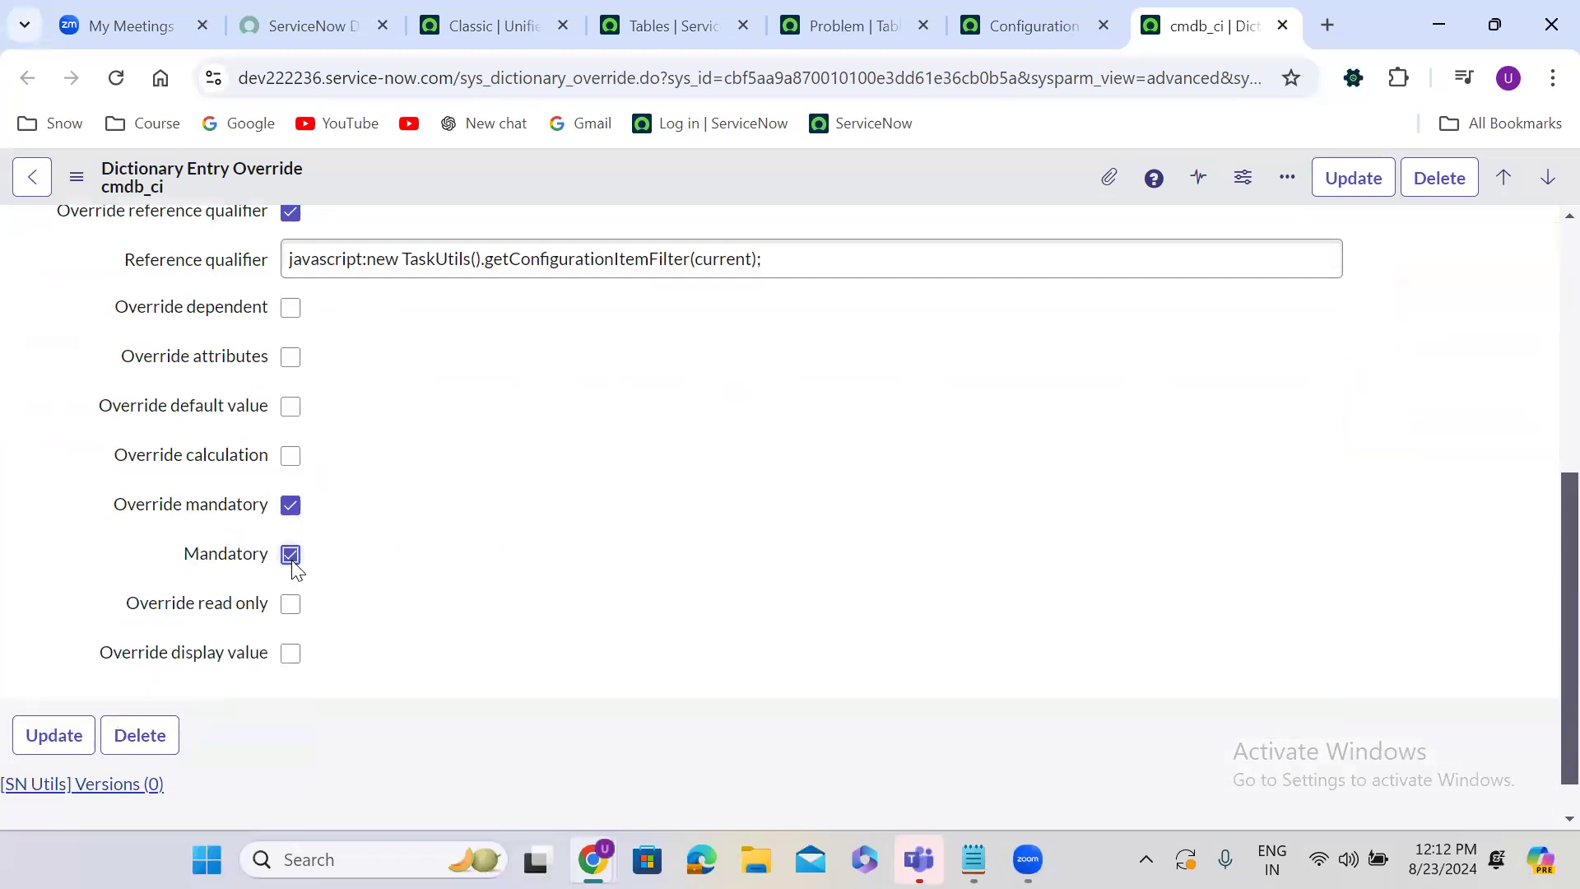